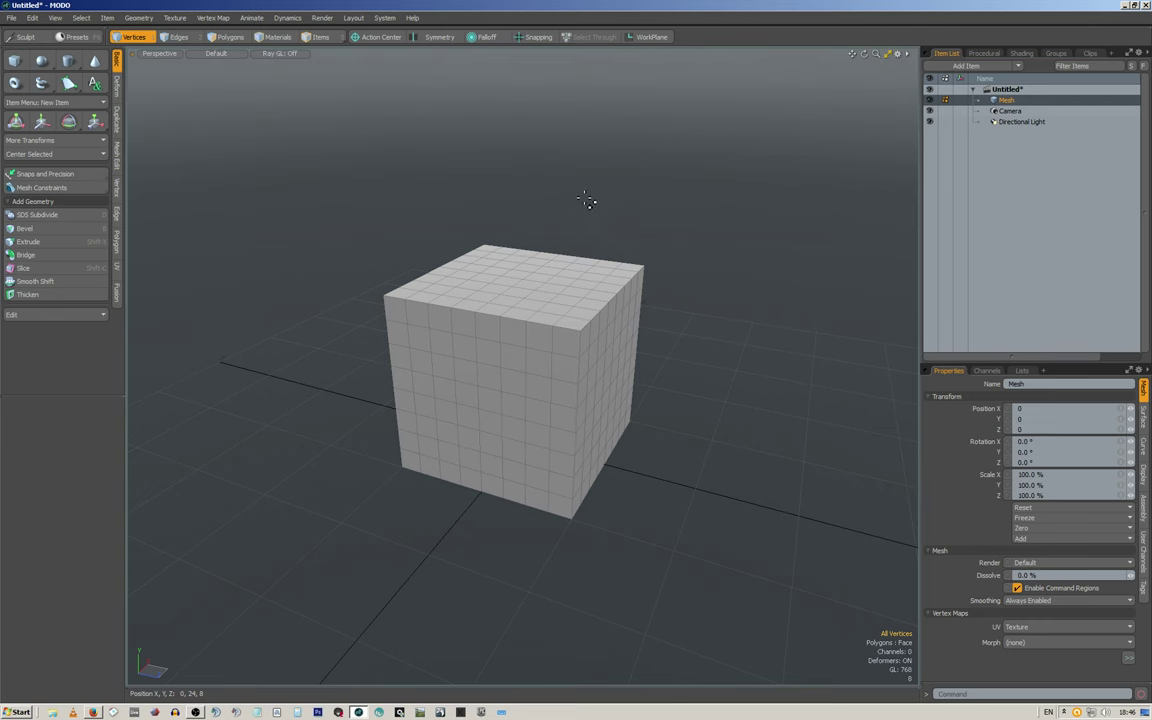
Step: Look through the Item List, Procedural and Shading views, finishing on the Item List
{"action": "left_click_drag", "start_coordinate": [548, 192], "coordinate": [586, 223], "text": "alt"}
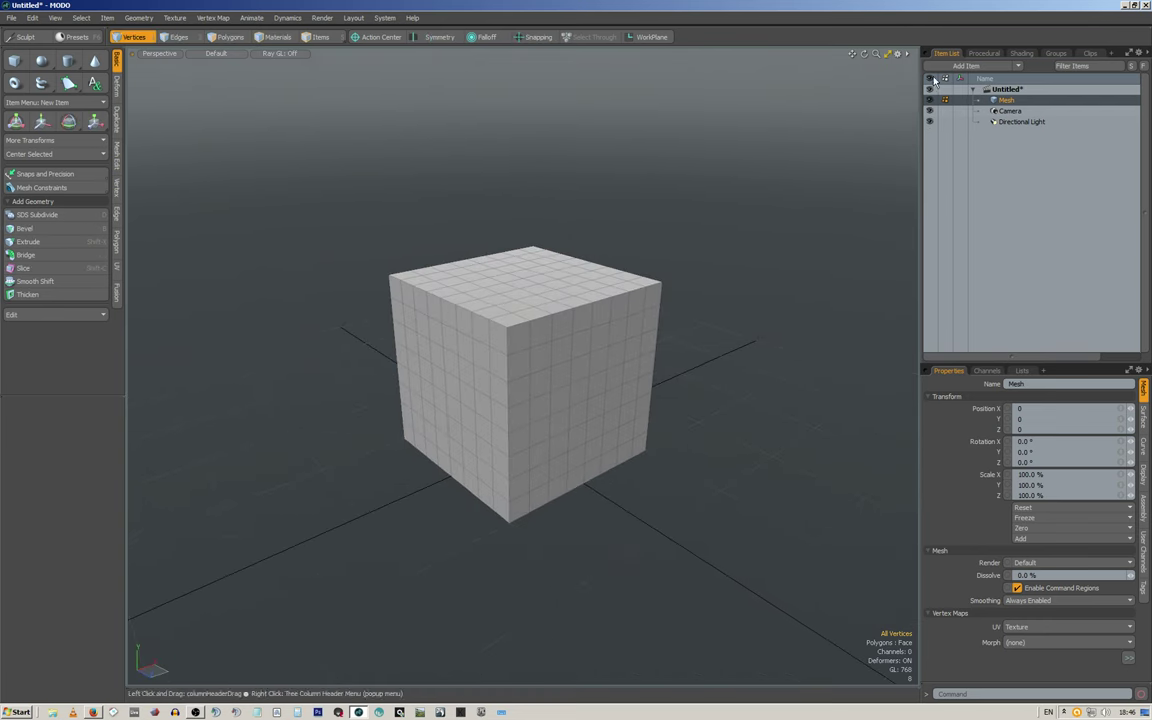
{"action": "left_click", "coordinate": [984, 52]}
{"action": "left_click", "coordinate": [947, 53]}
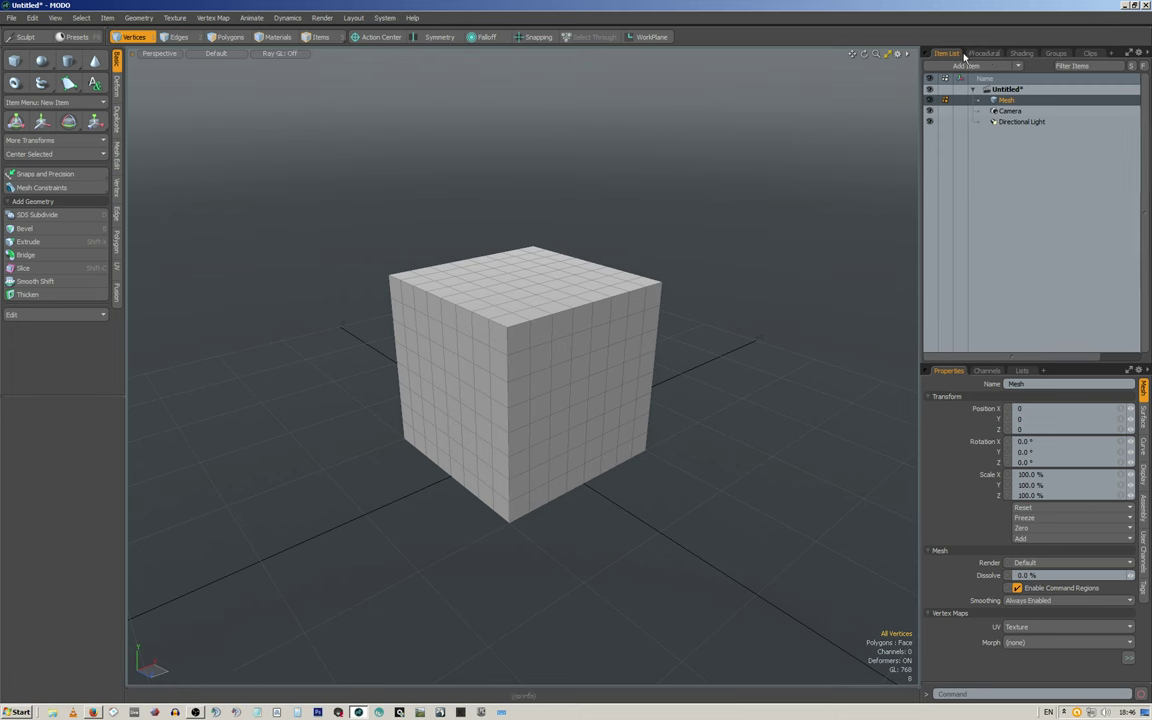
{"action": "left_click", "coordinate": [983, 53]}
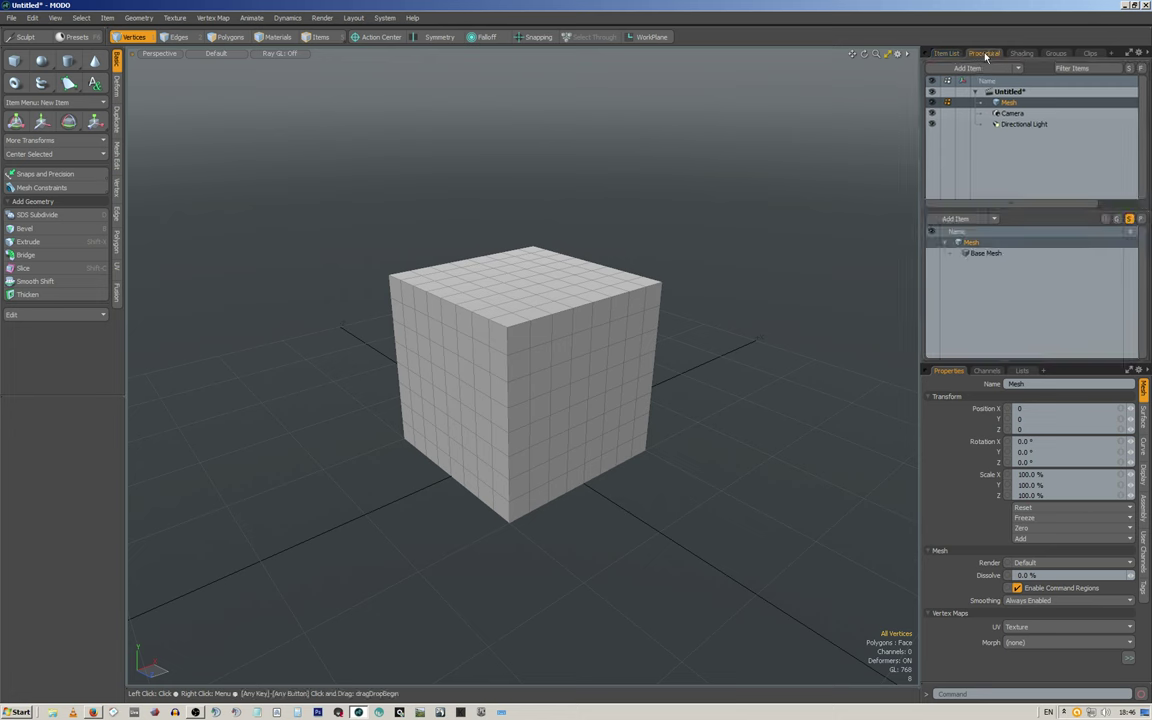
{"action": "left_click", "coordinate": [1020, 53]}
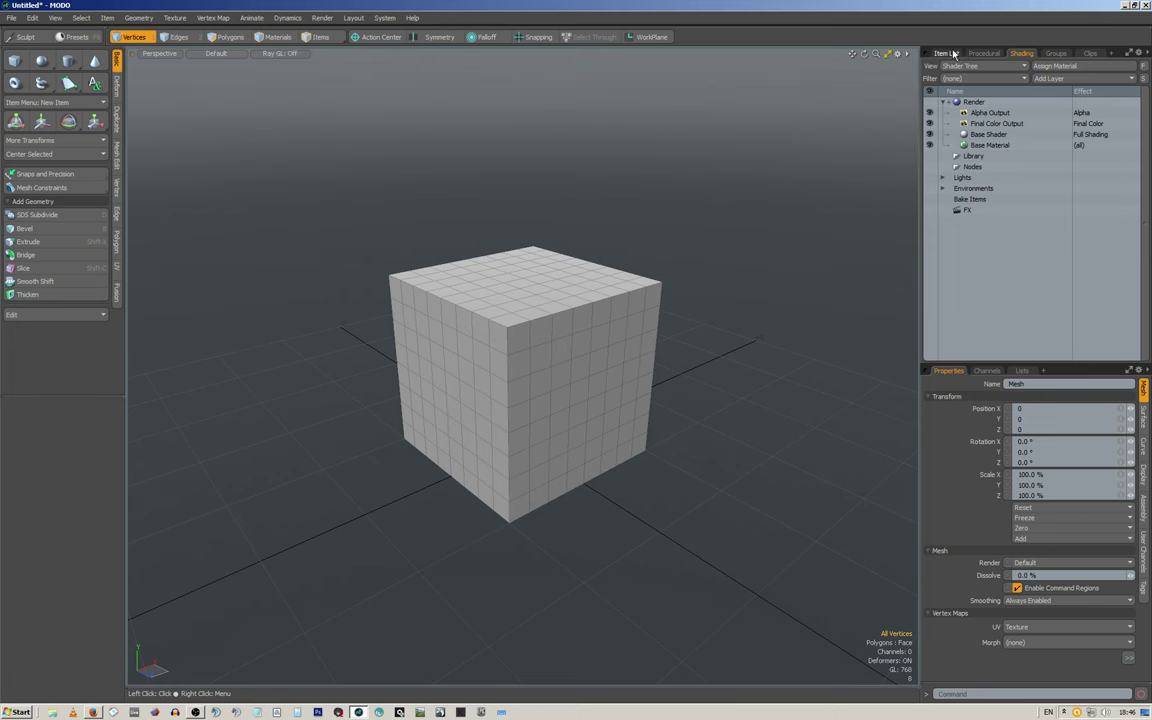
{"action": "left_click", "coordinate": [953, 53]}
{"action": "left_click", "coordinate": [983, 53]}
{"action": "left_click", "coordinate": [947, 53]}
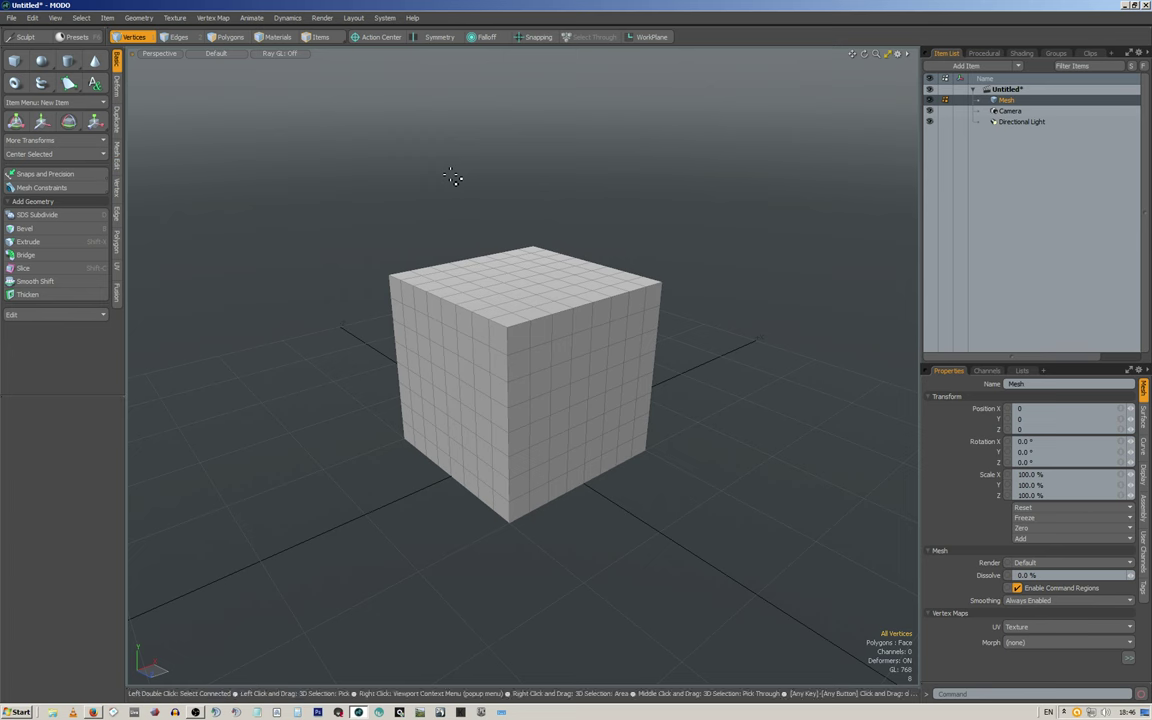
Step: Browse the toolbox categories, including Deform, Duplicate, Mesh Edit, Vertex, Edge and Fusion, ending on the Basic tools
{"action": "left_click", "coordinate": [117, 86]}
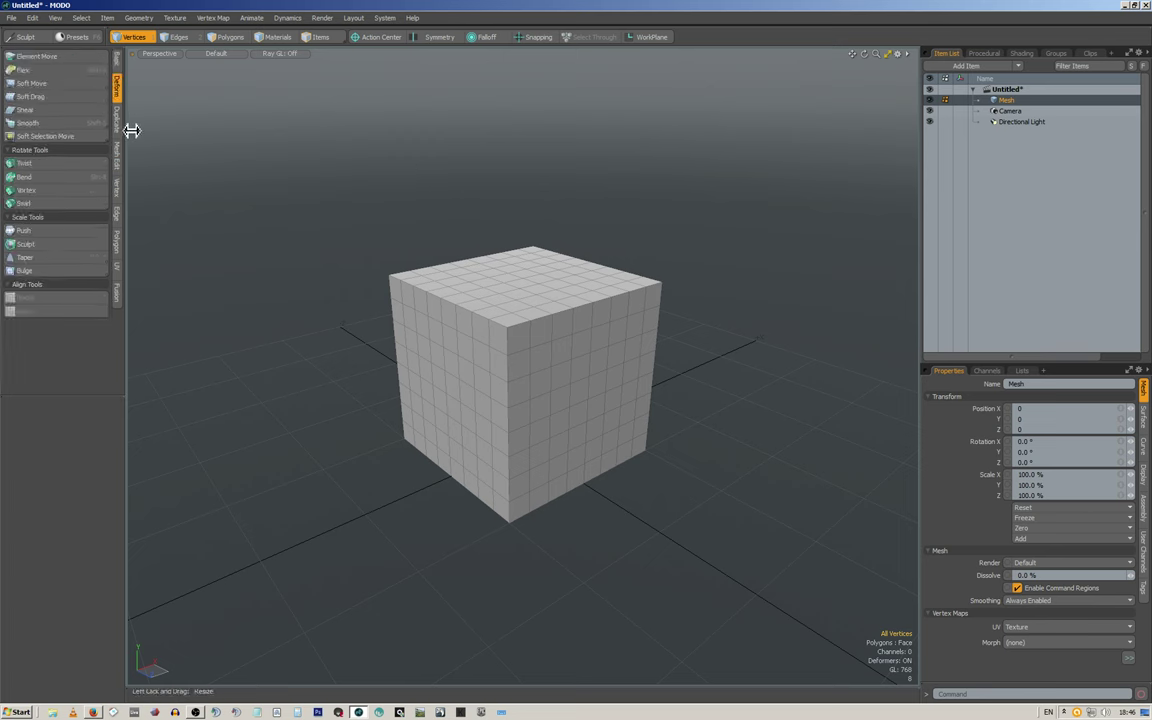
{"action": "left_click", "coordinate": [119, 127]}
{"action": "left_click", "coordinate": [119, 160]}
{"action": "left_click", "coordinate": [119, 190]}
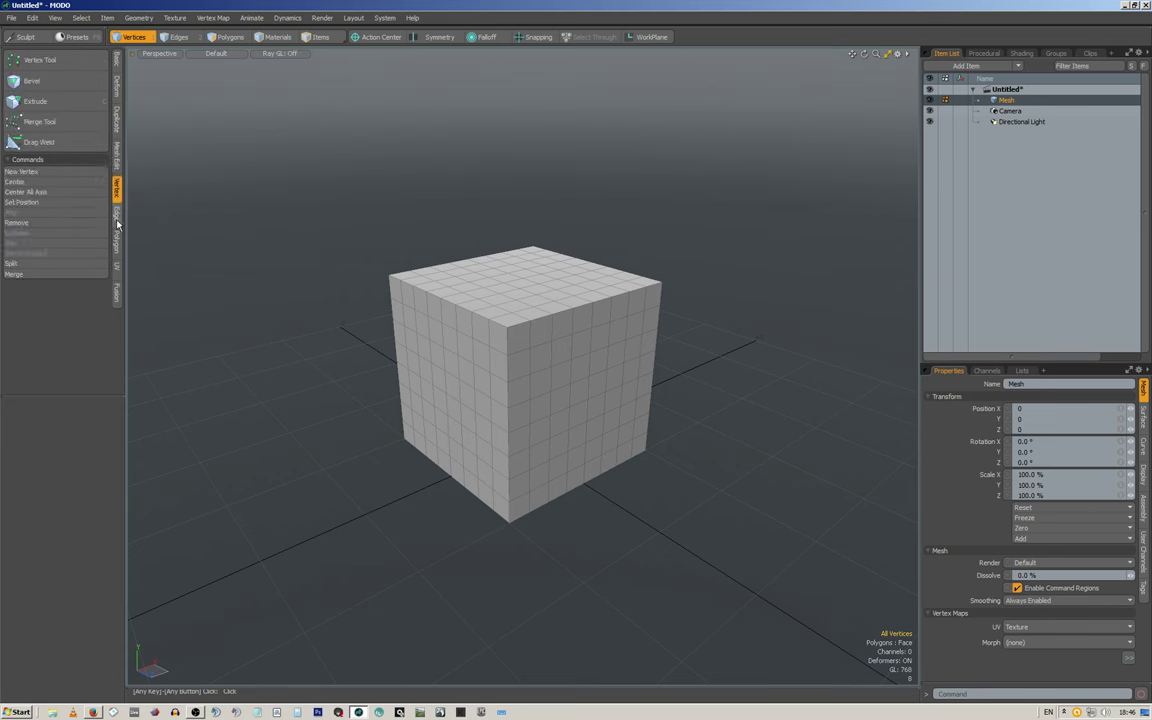
{"action": "left_click", "coordinate": [117, 216]}
{"action": "left_click", "coordinate": [117, 292]}
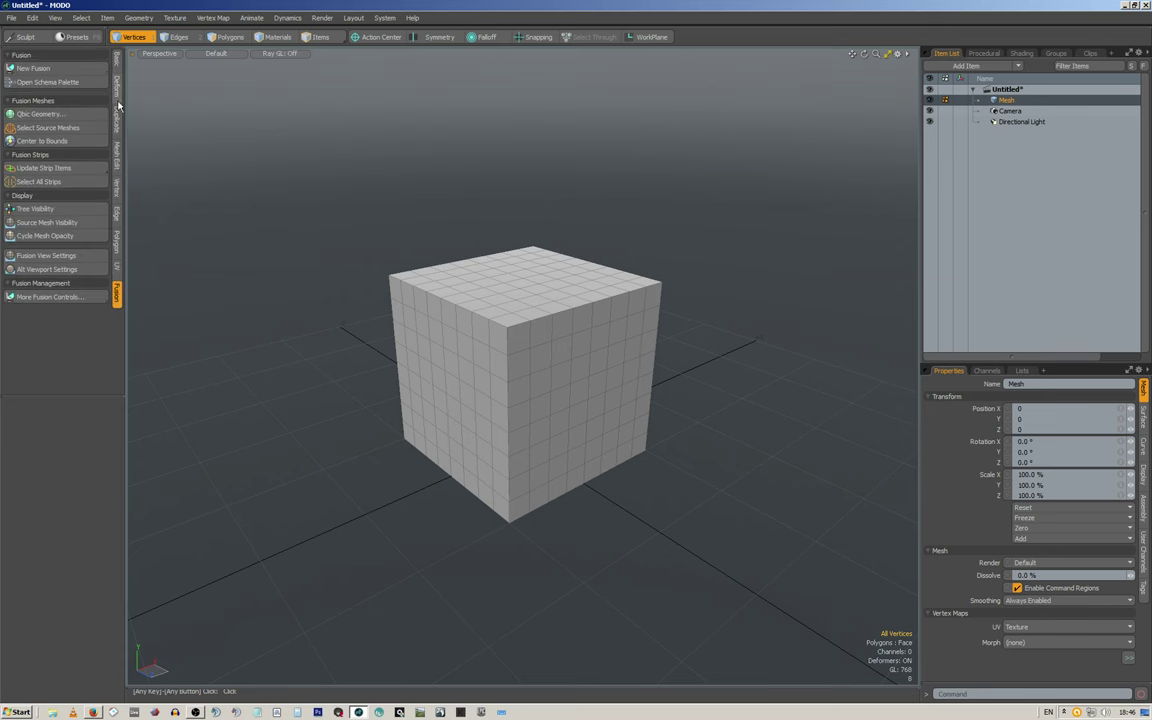
{"action": "left_click", "coordinate": [117, 62]}
{"action": "left_click", "coordinate": [117, 87]}
{"action": "left_click", "coordinate": [118, 122]}
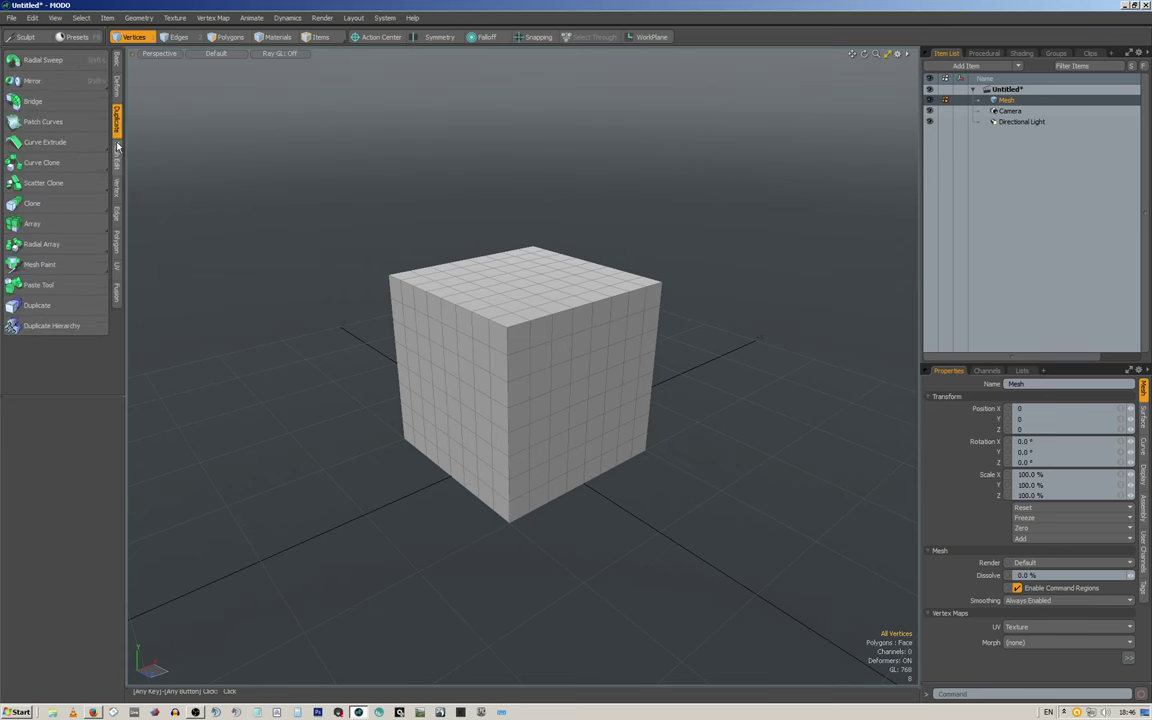
{"action": "left_click", "coordinate": [117, 153]}
{"action": "left_click", "coordinate": [117, 64]}
Step: Collapse the toolbox to its narrow category strip, preview the pop-out tool sets, and expand it again
{"action": "left_click_drag", "start_coordinate": [127, 87], "coordinate": [8, 87]}
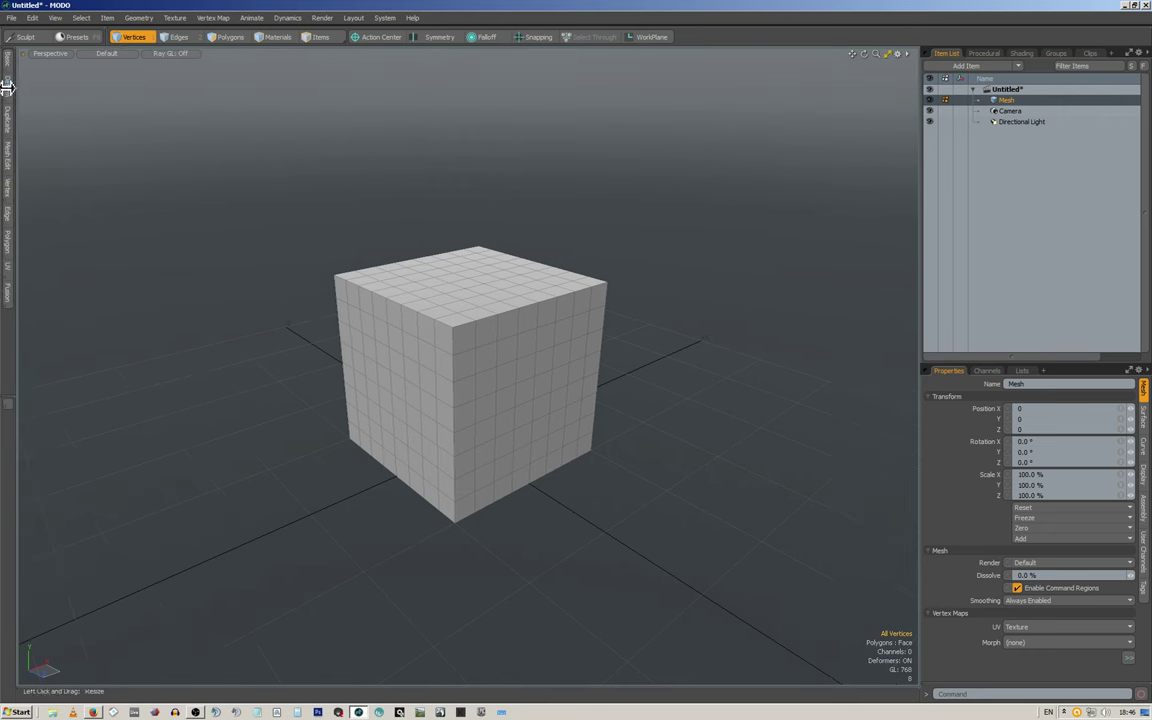
{"action": "left_click", "coordinate": [5, 63]}
{"action": "left_click", "coordinate": [7, 83]}
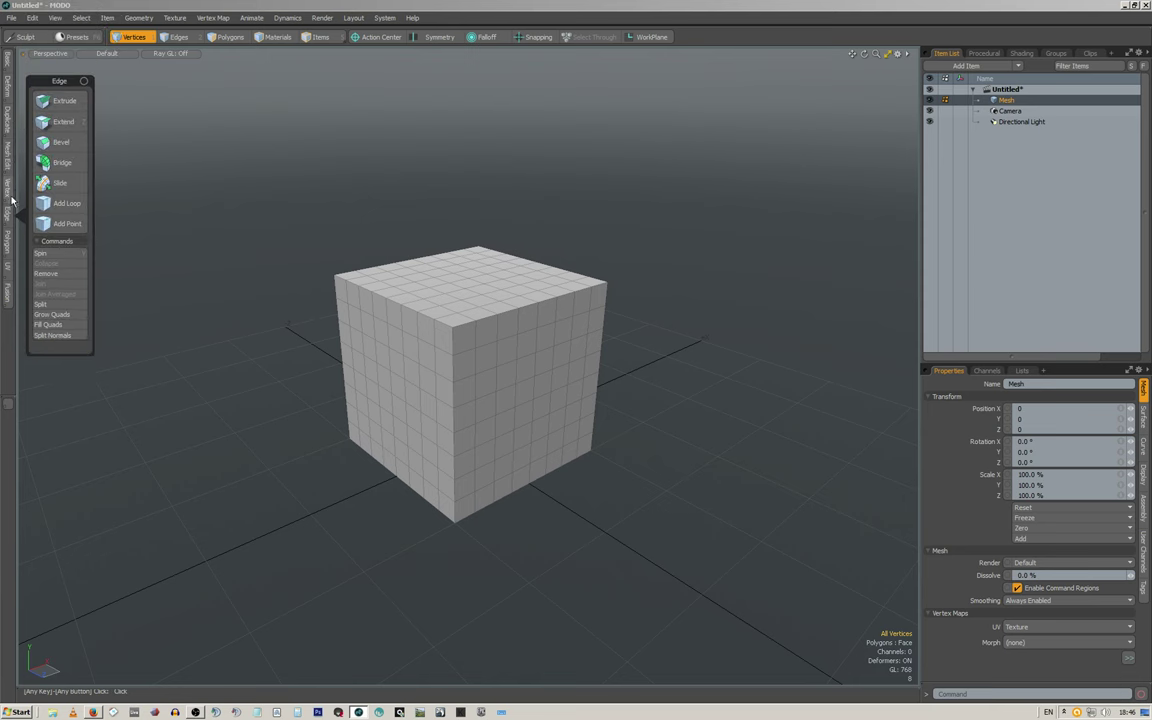
{"action": "left_click_drag", "start_coordinate": [15, 149], "coordinate": [140, 149]}
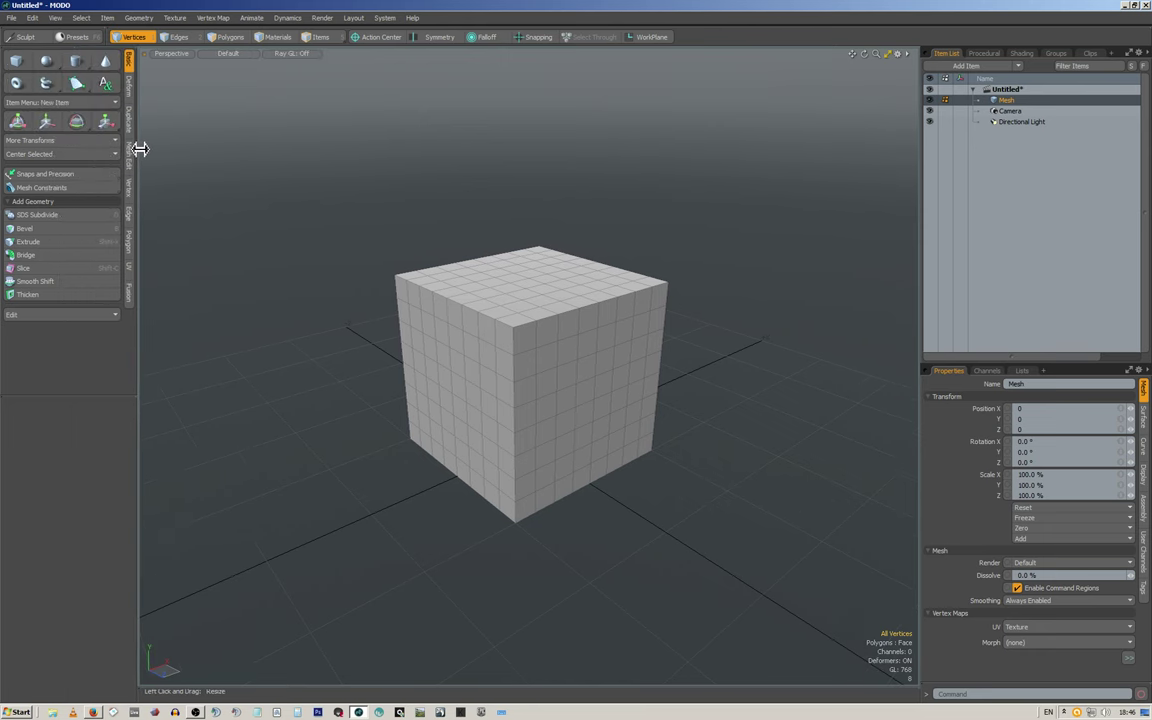
Step: Examine the Deform, Duplicate, Mesh Edit and Vertex tool sets in the expanded toolbox and return to Basic
{"action": "left_click", "coordinate": [128, 86]}
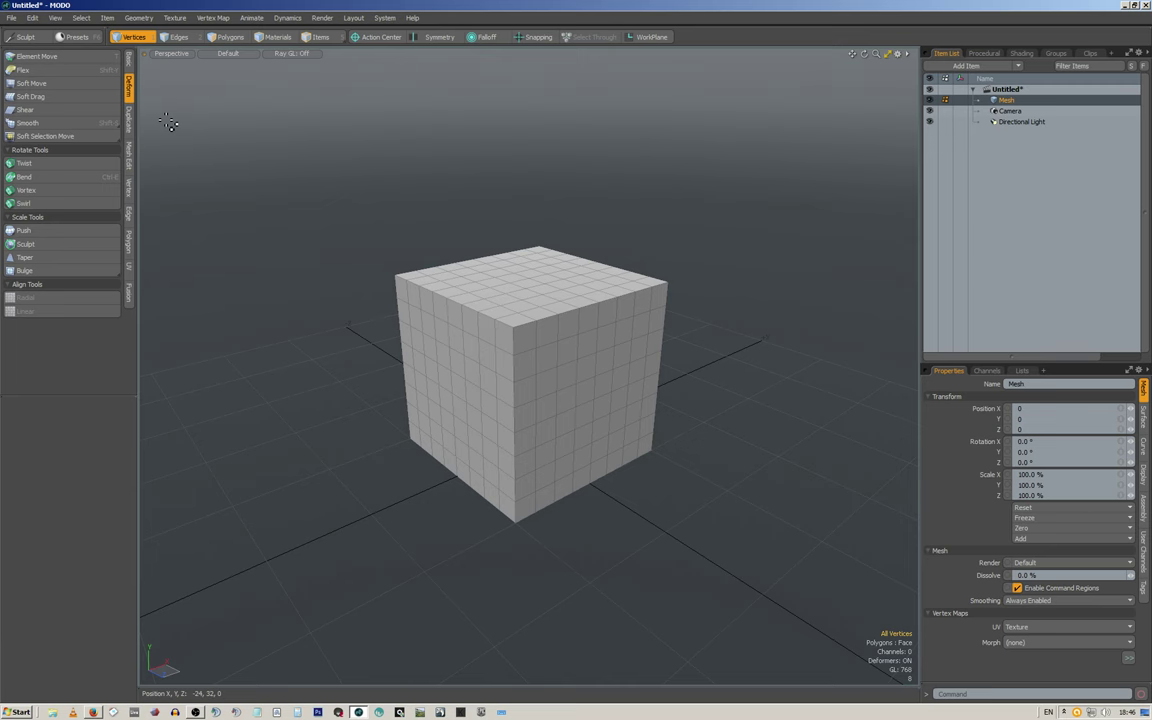
{"action": "left_click", "coordinate": [129, 120]}
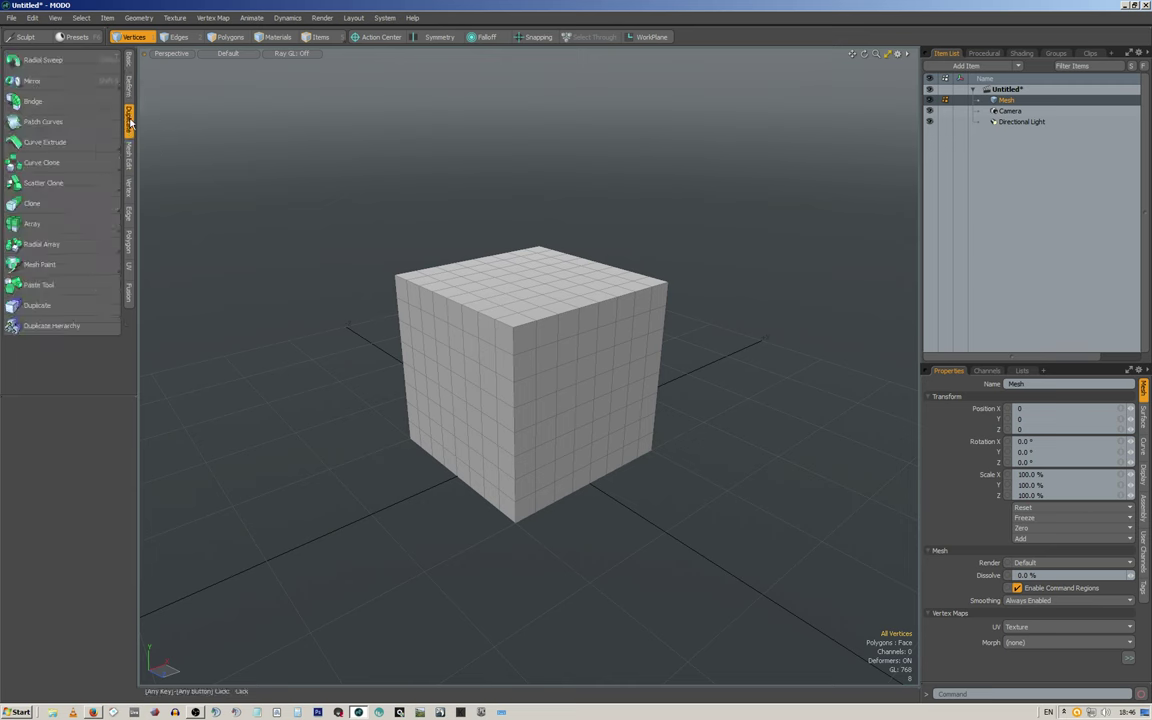
{"action": "left_click", "coordinate": [128, 155]}
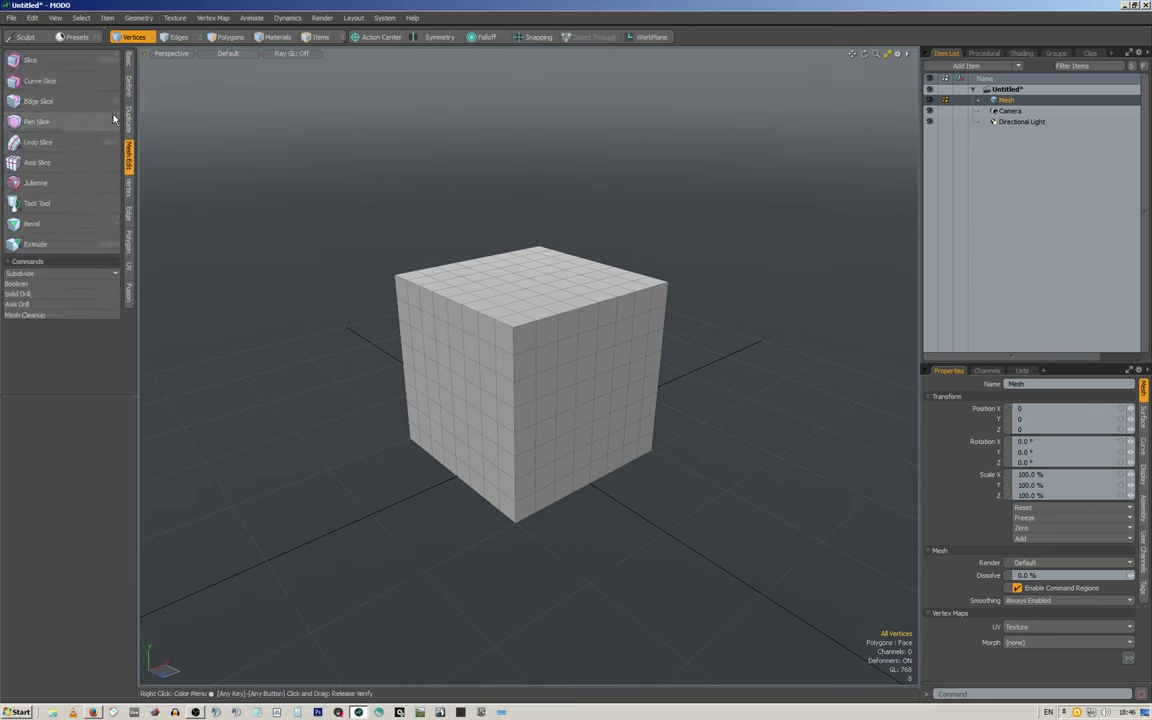
{"action": "left_click", "coordinate": [128, 186]}
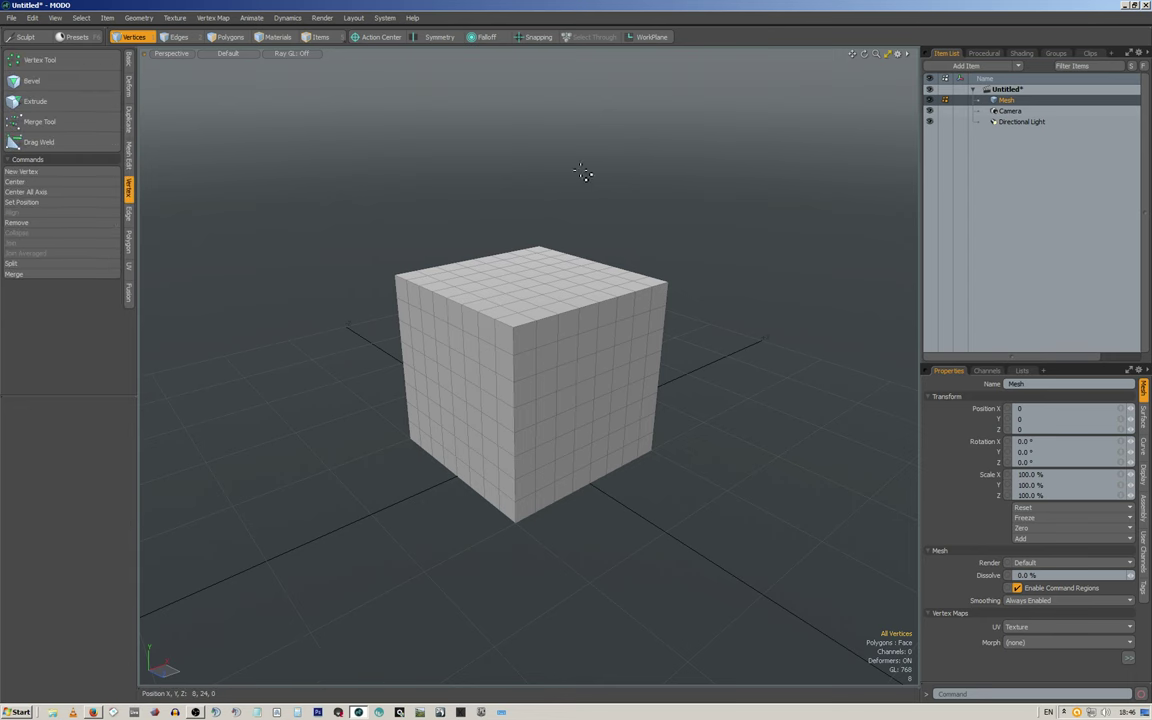
{"action": "mouse_move", "coordinate": [519, 226]}
{"action": "left_mouse_down", "text": "alt"}
{"action": "mouse_move", "coordinate": [579, 234]}
{"action": "mouse_move", "coordinate": [532, 239]}
{"action": "mouse_move", "coordinate": [521, 205]}
{"action": "left_mouse_up", "text": "alt"}
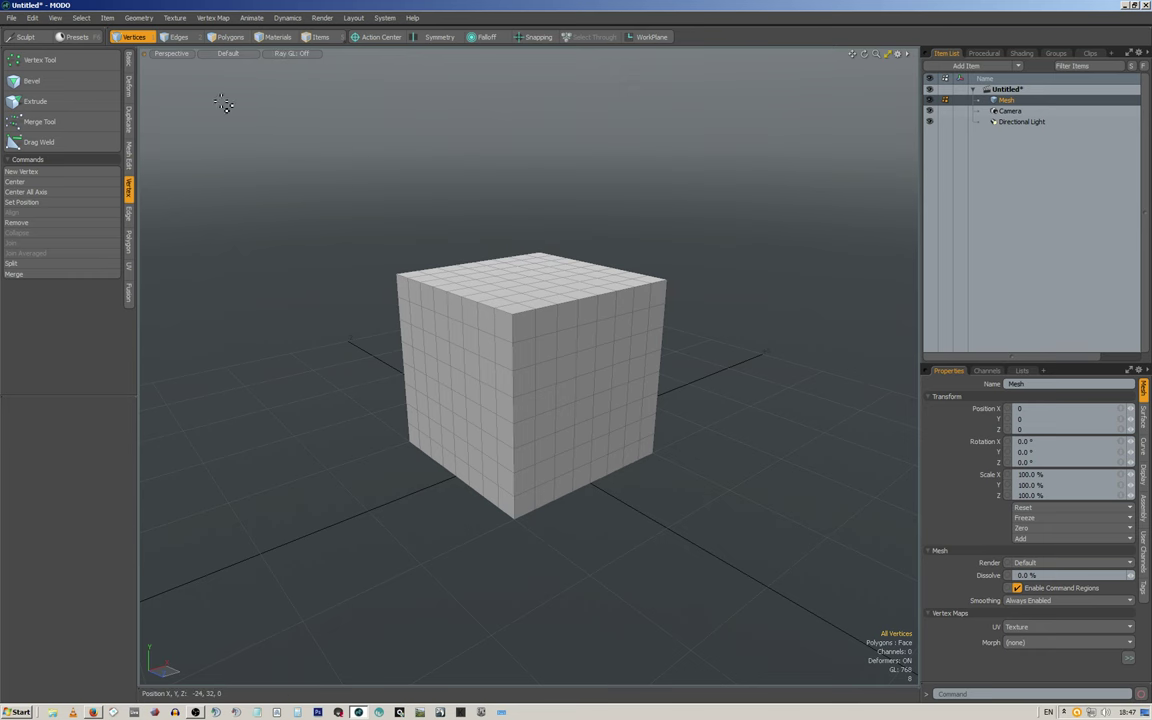
{"action": "left_click", "coordinate": [126, 60]}
{"action": "left_click_drag", "start_coordinate": [596, 232], "coordinate": [527, 237], "text": "alt"}
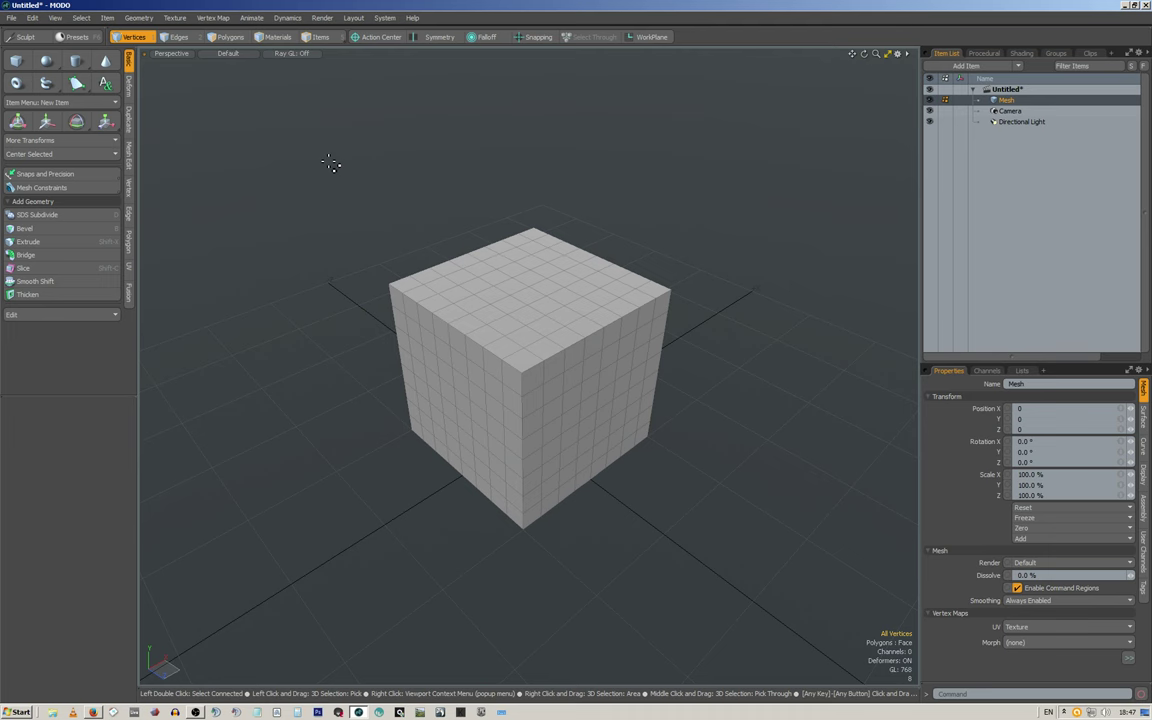
{"action": "left_click_drag", "start_coordinate": [640, 260], "coordinate": [642, 234], "text": "alt"}
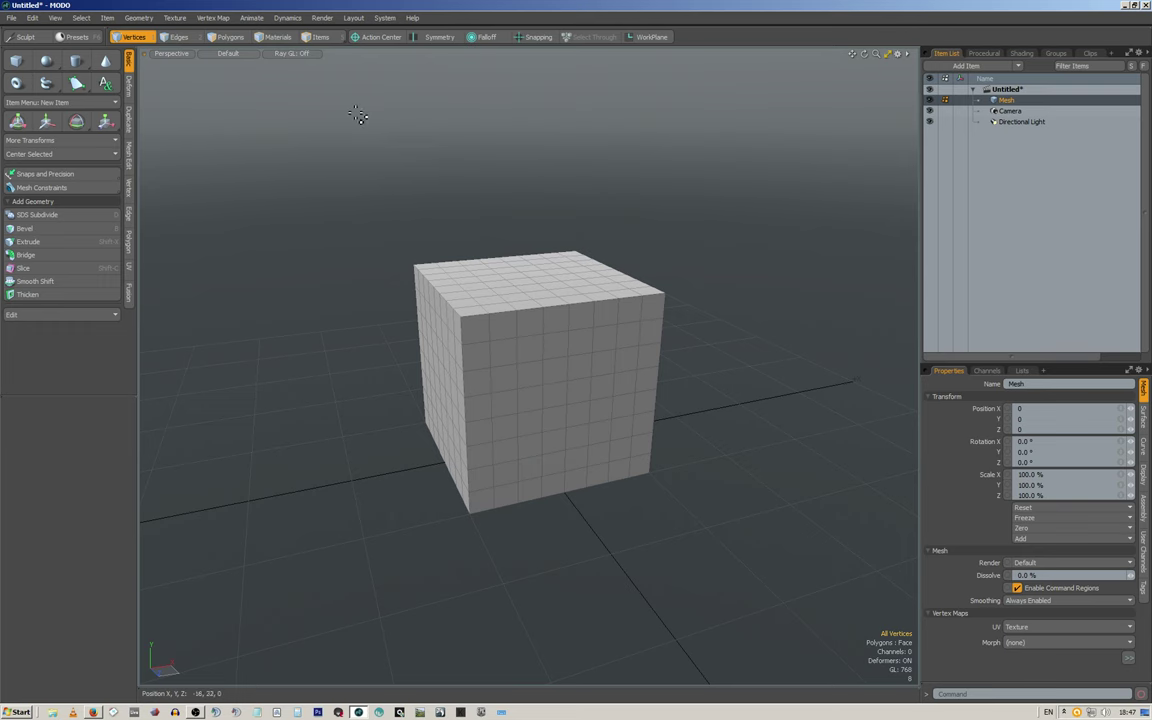
Step: Reveal the layout switcher, change to the Core layout, and hide the switcher again
{"action": "left_click", "coordinate": [172, 27]}
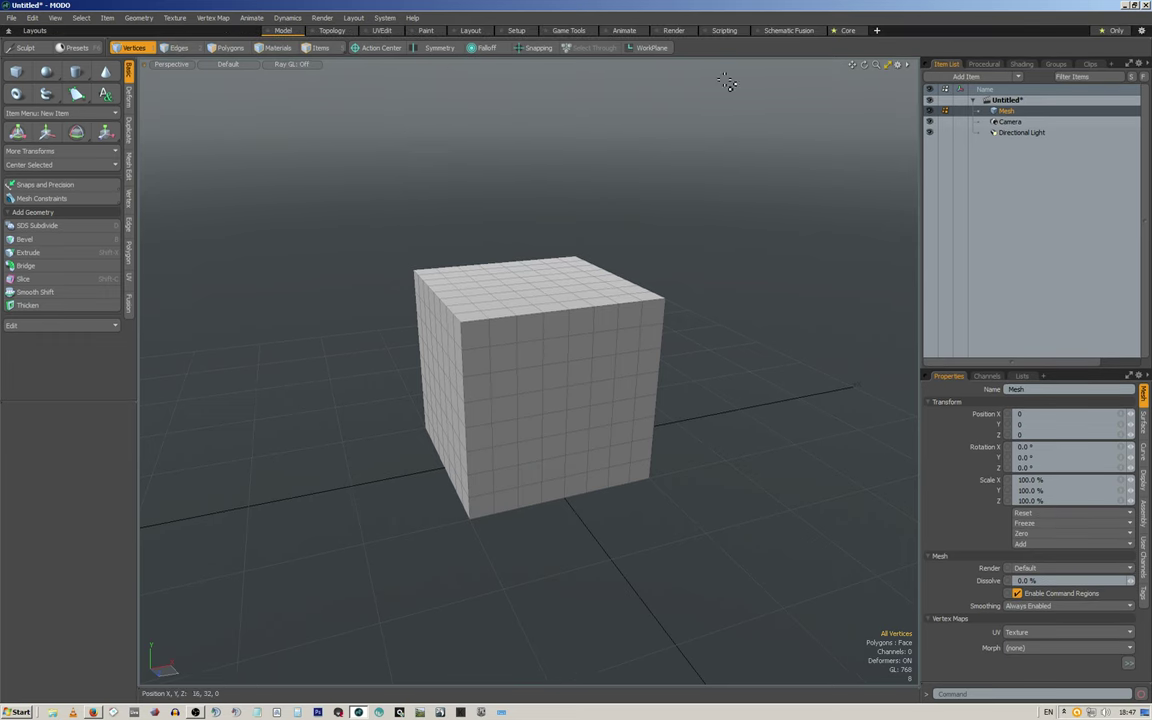
{"action": "left_click", "coordinate": [850, 32]}
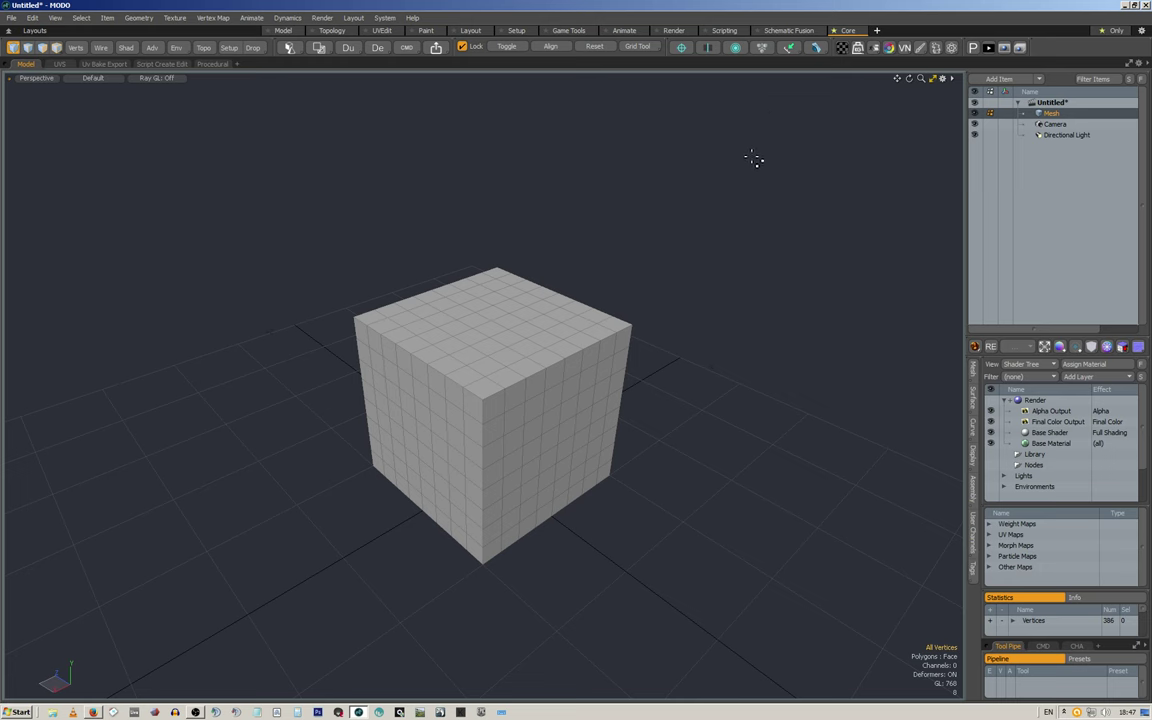
{"action": "left_click", "coordinate": [8, 32]}
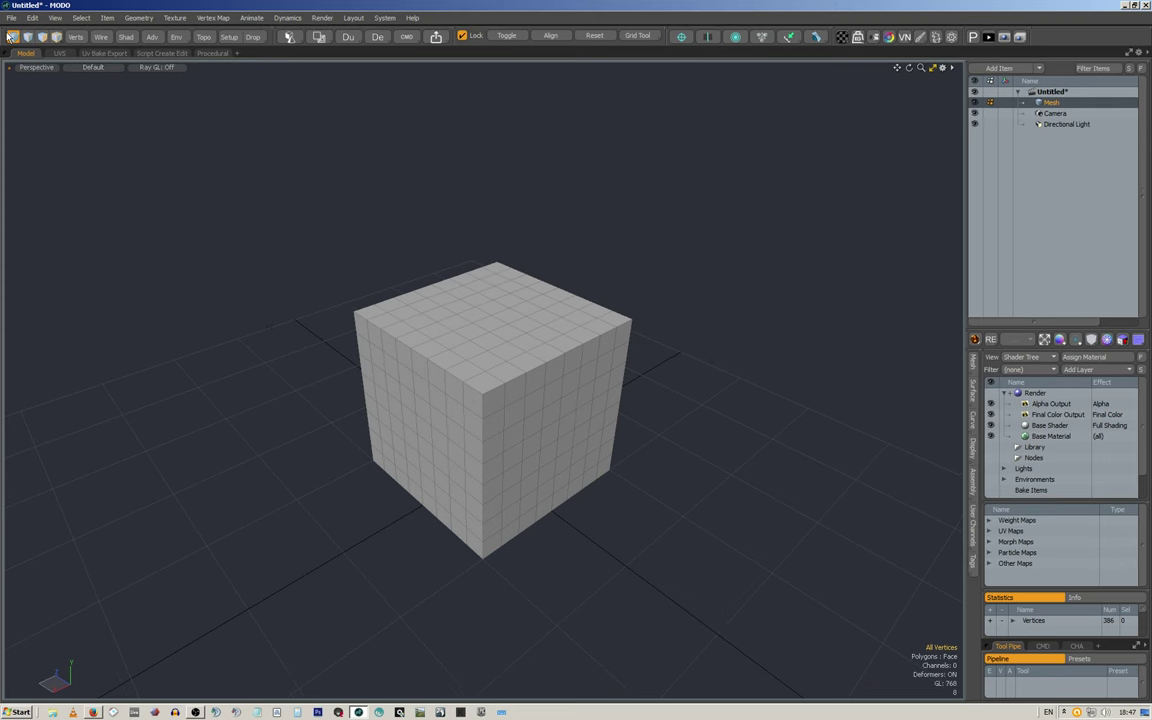
{"action": "left_click_drag", "start_coordinate": [473, 226], "coordinate": [501, 203], "text": "alt"}
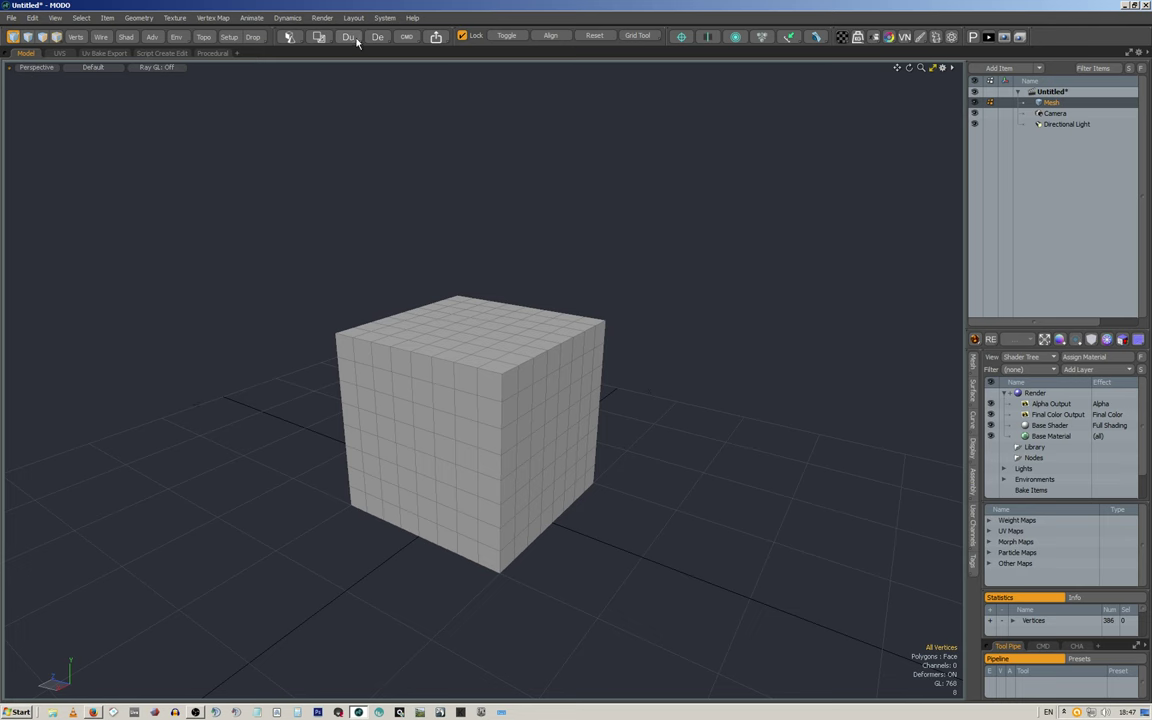
Step: Look through the Core layout's sub-layouts, including UVS, Uv Bake Export and Procedural, and return to Model
{"action": "left_click", "coordinate": [76, 54]}
{"action": "left_click", "coordinate": [100, 53]}
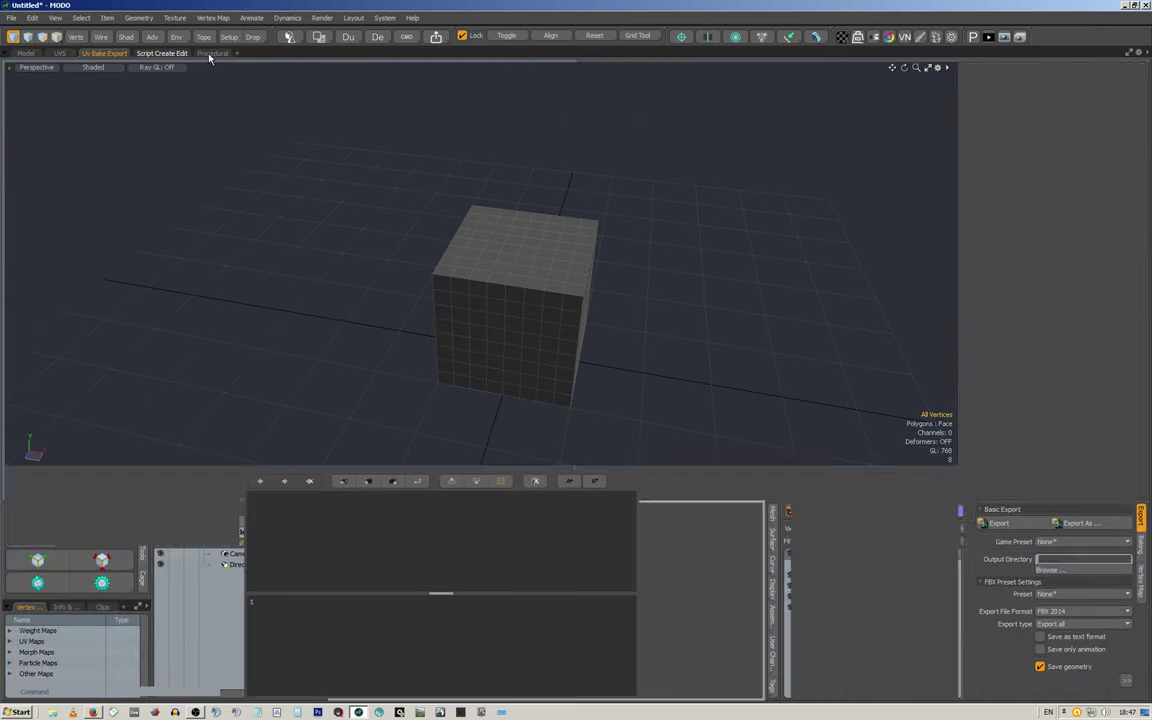
{"action": "left_click", "coordinate": [212, 53]}
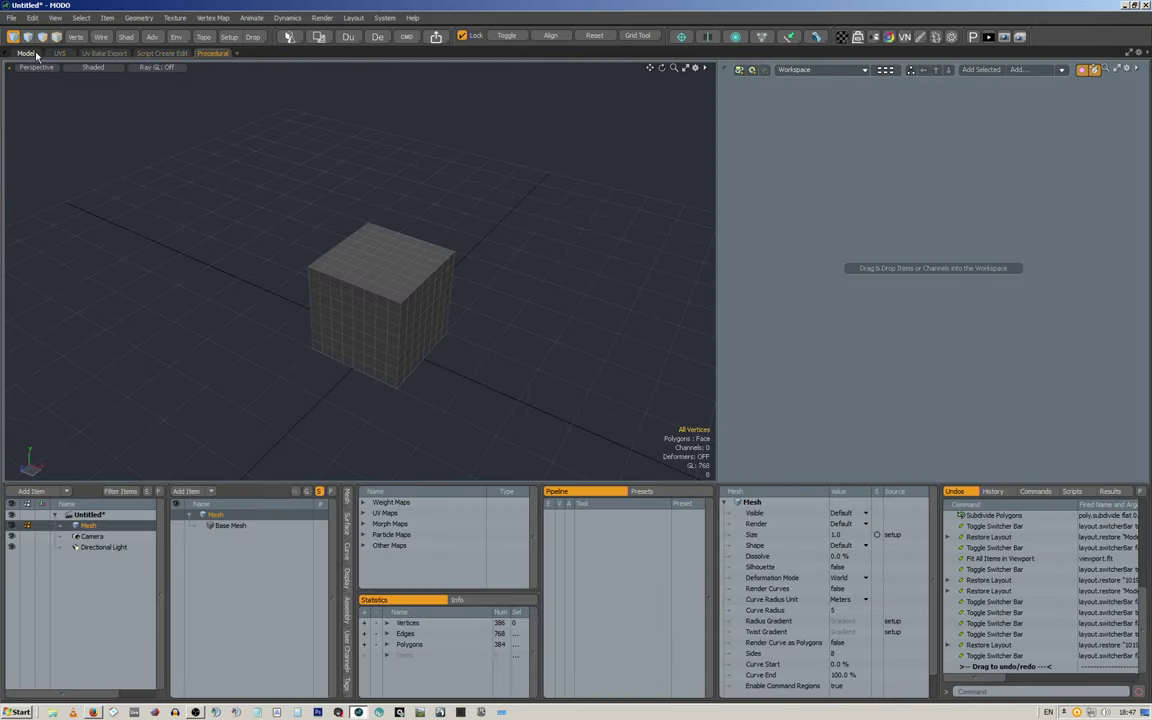
{"action": "left_click", "coordinate": [27, 53]}
{"action": "left_click", "coordinate": [60, 53]}
{"action": "left_click", "coordinate": [104, 53]}
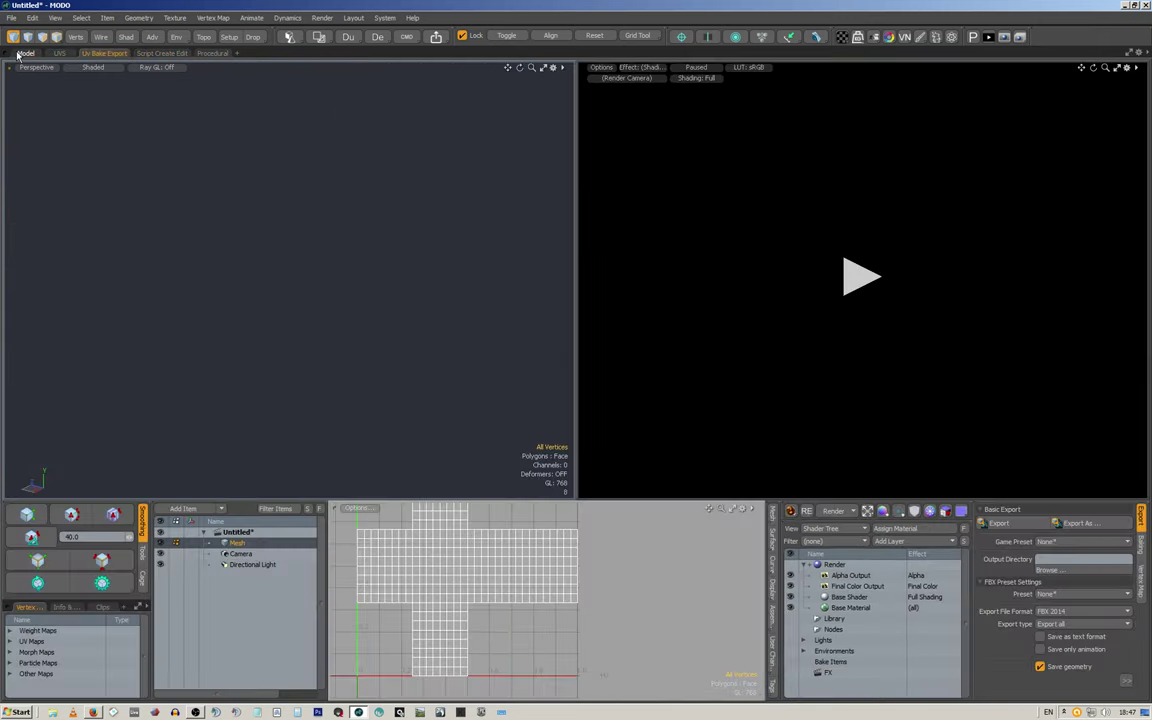
{"action": "left_click", "coordinate": [25, 53]}
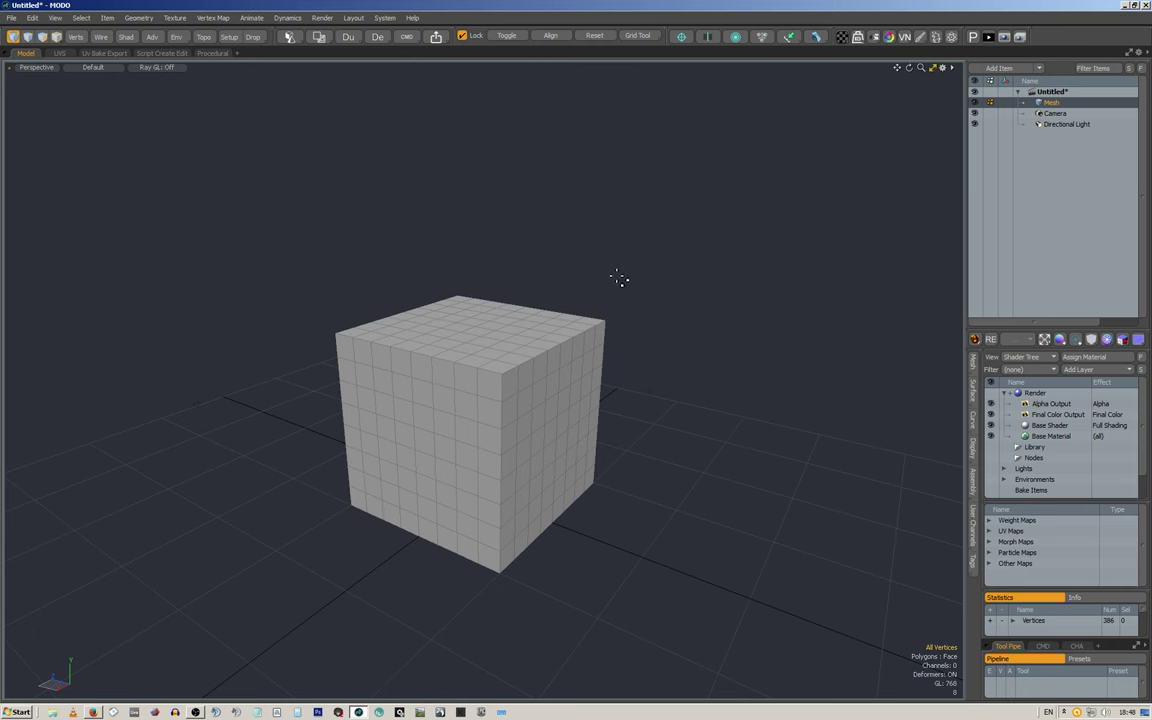
Step: Inspect the cube and its UV map in the UVS and Uv Bake Export sub-layouts
{"action": "left_click", "coordinate": [60, 52]}
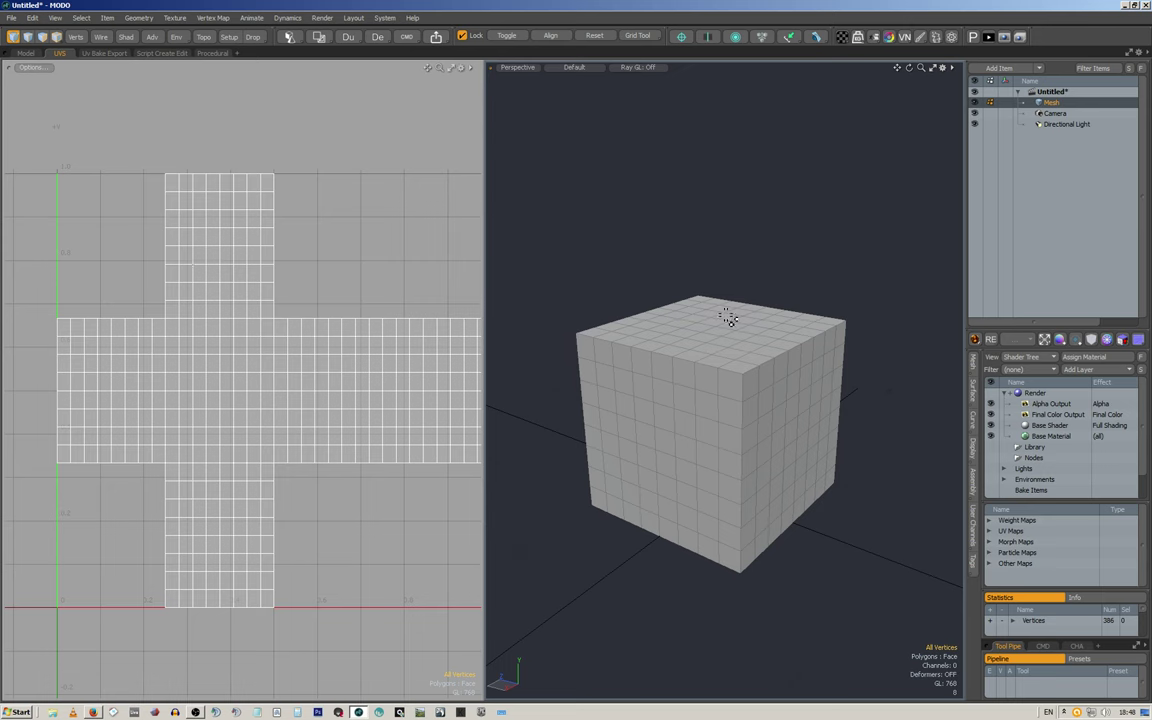
{"action": "mouse_move", "coordinate": [728, 318]}
{"action": "left_mouse_down", "text": "alt"}
{"action": "mouse_move", "coordinate": [741, 278]}
{"action": "mouse_move", "coordinate": [710, 324]}
{"action": "left_mouse_up", "text": "alt"}
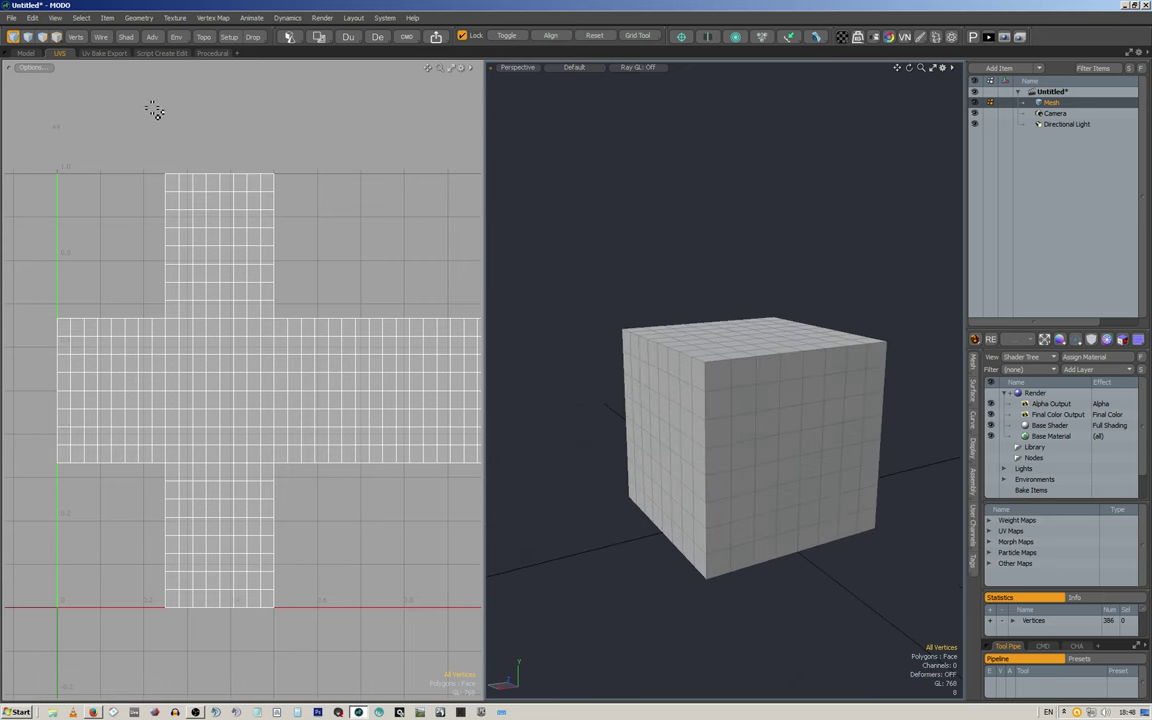
{"action": "left_click", "coordinate": [105, 53]}
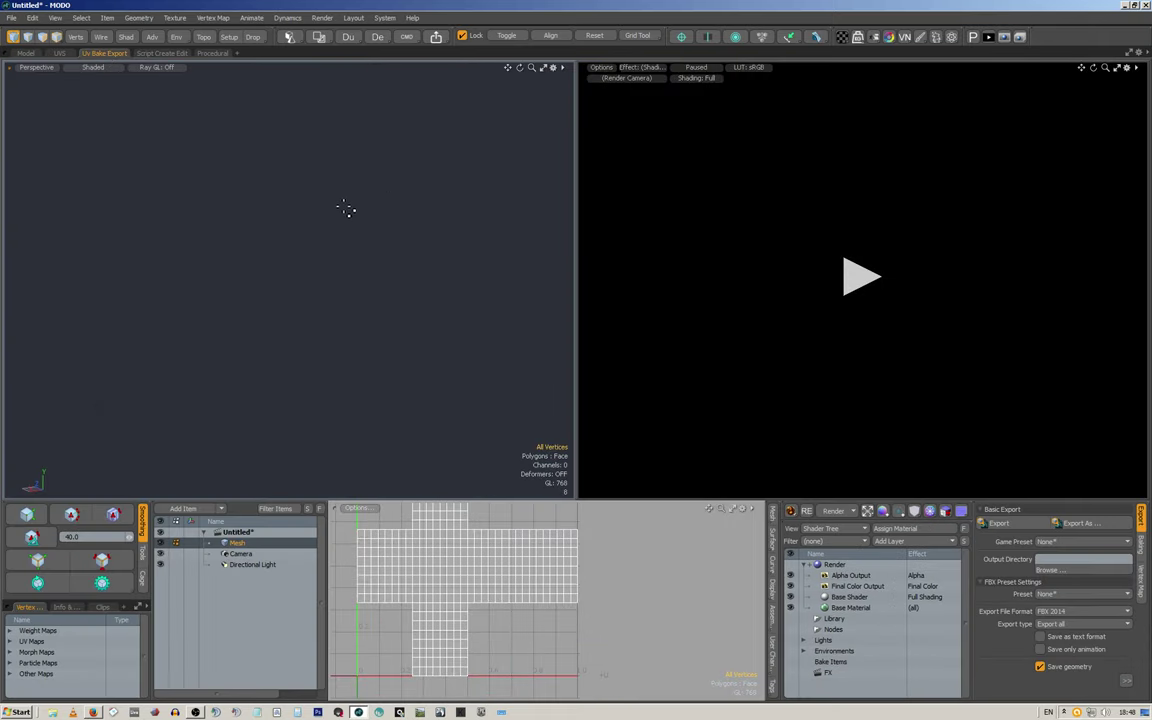
{"action": "middle_click_drag", "start_coordinate": [310, 203], "coordinate": [496, 224]}
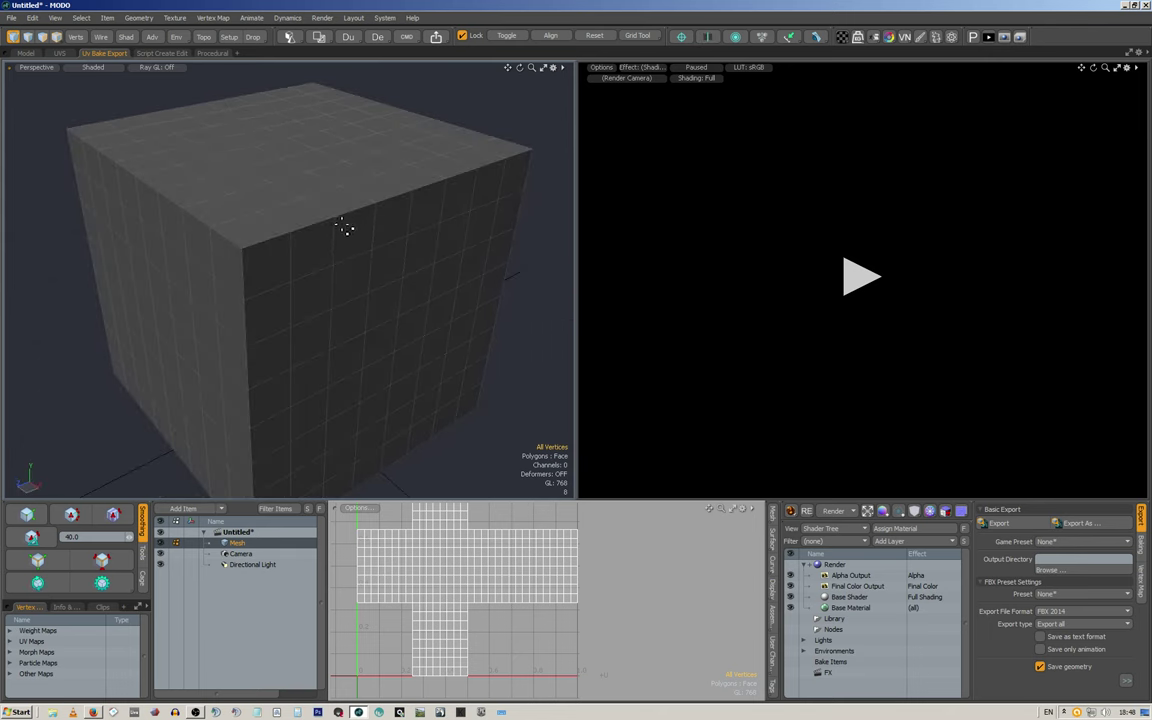
{"action": "middle_click_drag", "start_coordinate": [458, 535], "coordinate": [503, 564]}
{"action": "mouse_move", "coordinate": [504, 564]}
{"action": "left_mouse_down", "text": "alt"}
{"action": "mouse_move", "coordinate": [473, 555]}
{"action": "mouse_move", "coordinate": [526, 560]}
{"action": "left_mouse_up", "text": "alt"}
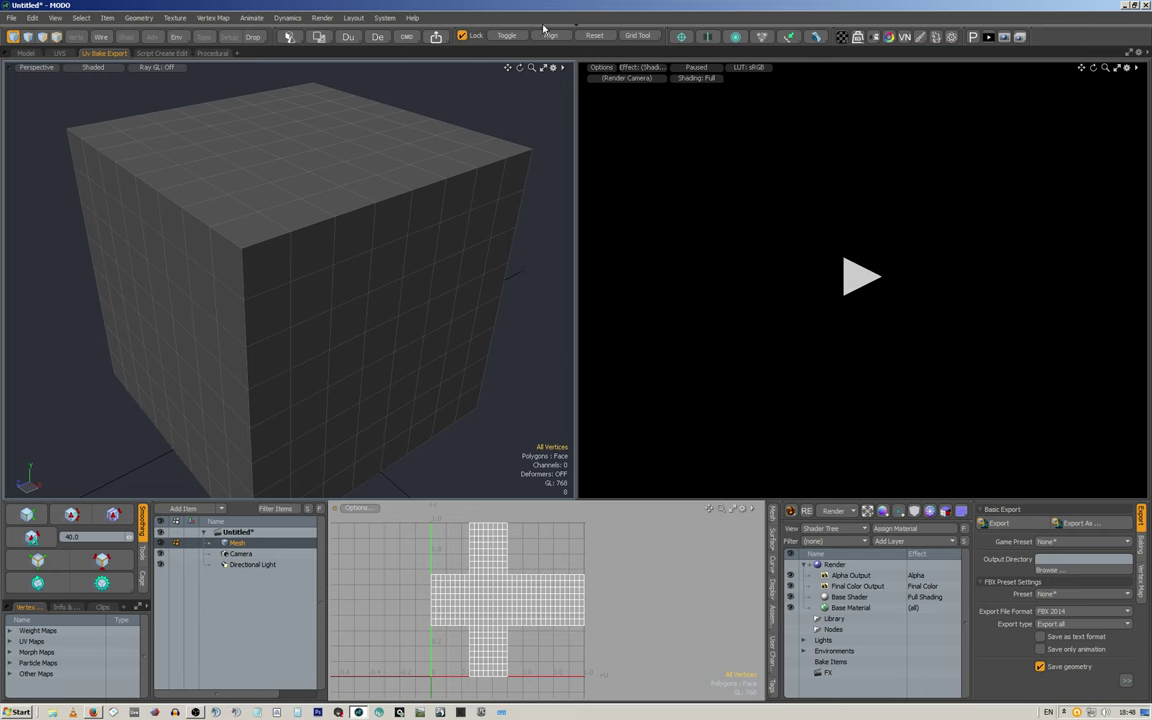
Step: Switch to the Game Tools layout, then hide and restore its Items and Shading section
{"action": "left_click", "coordinate": [490, 26]}
{"action": "left_click", "coordinate": [570, 30]}
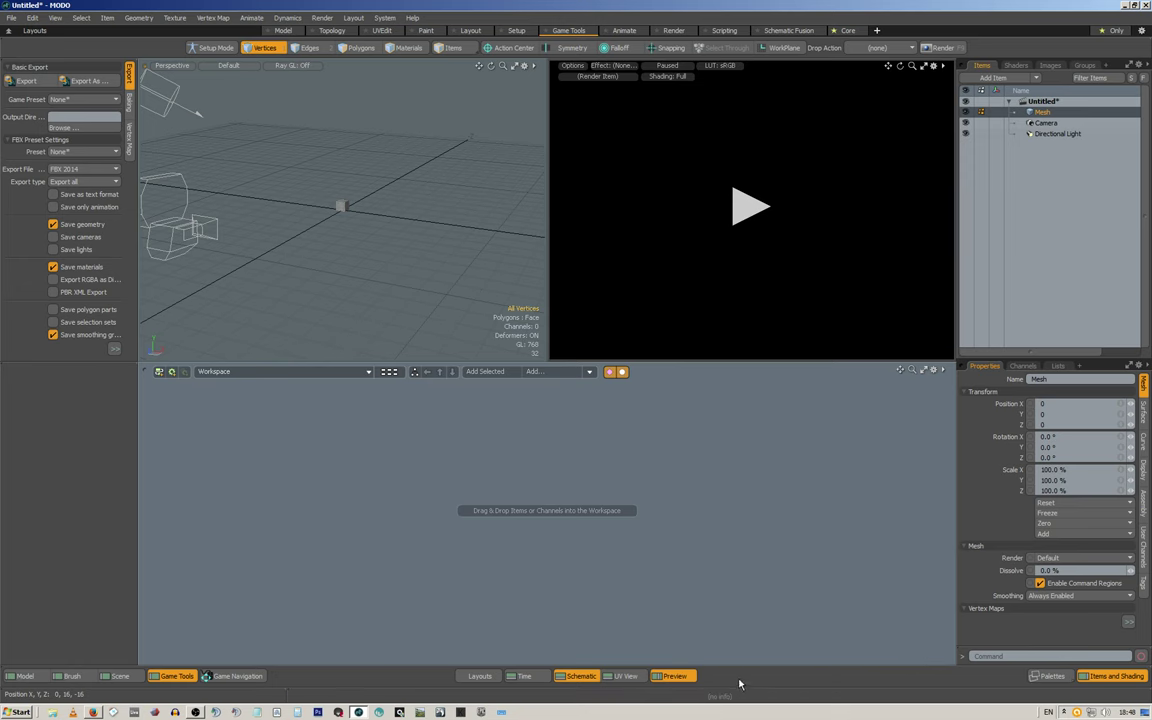
{"action": "left_click", "coordinate": [1106, 680]}
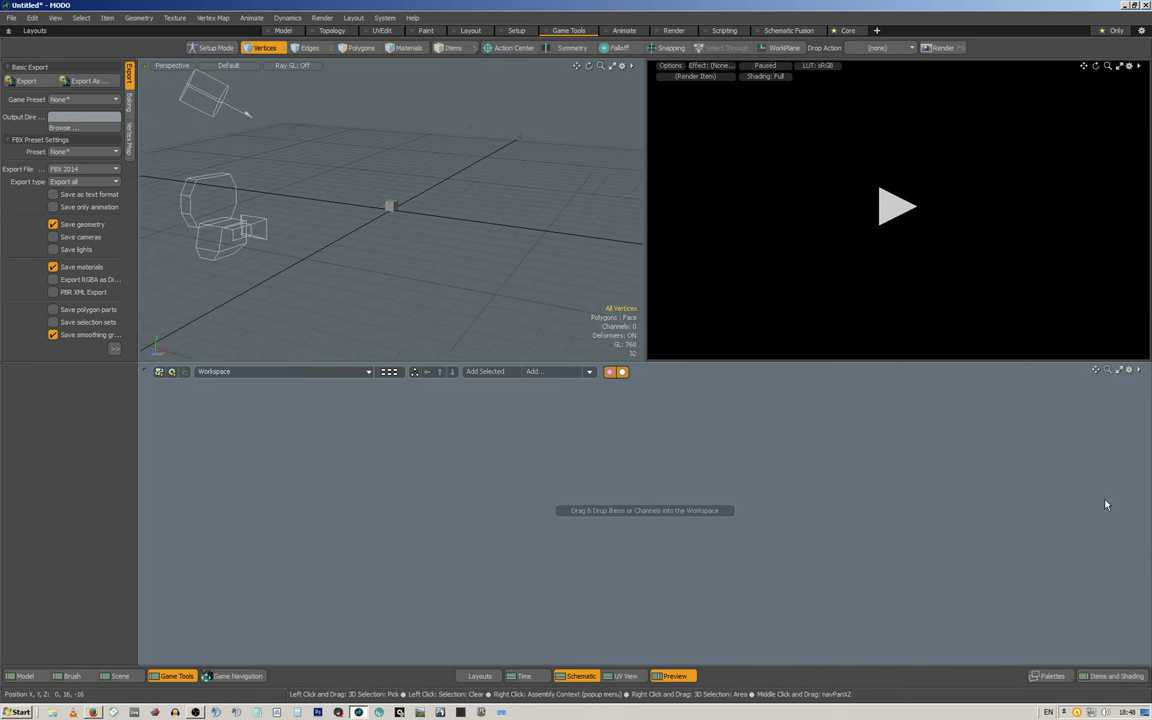
{"action": "left_click", "coordinate": [1106, 680]}
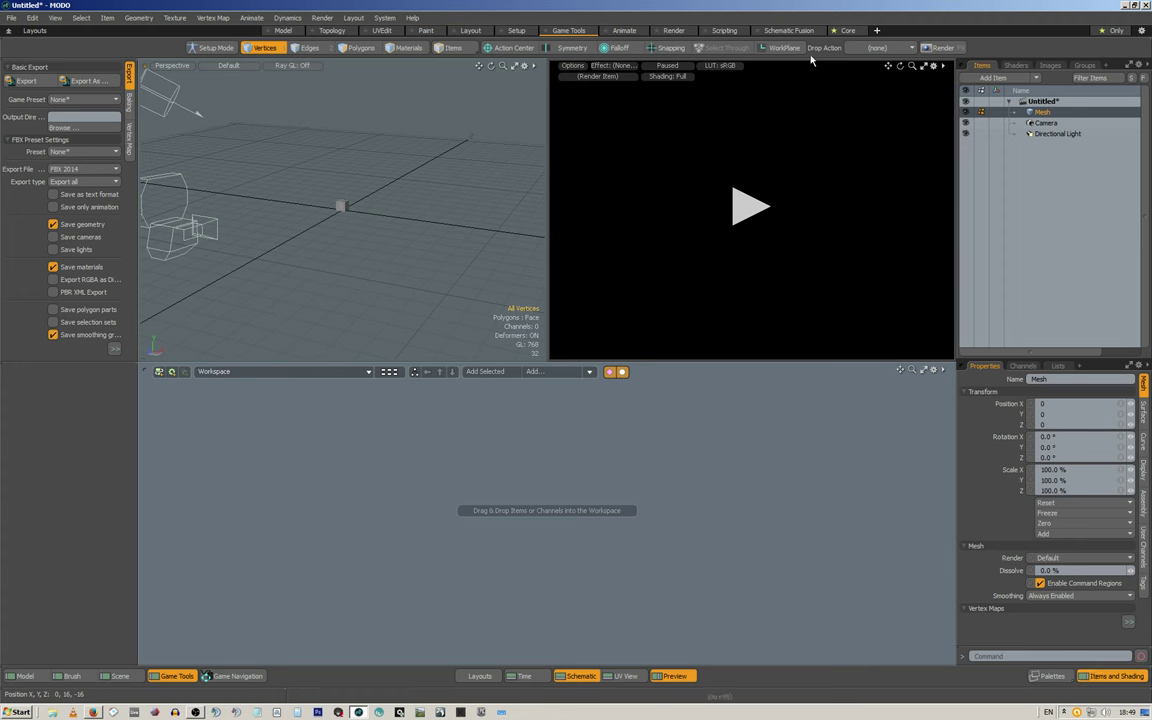
Step: Switch back to the Core layout, view the CoreUI forms in the Form Editor, and close the editor
{"action": "left_click", "coordinate": [848, 31]}
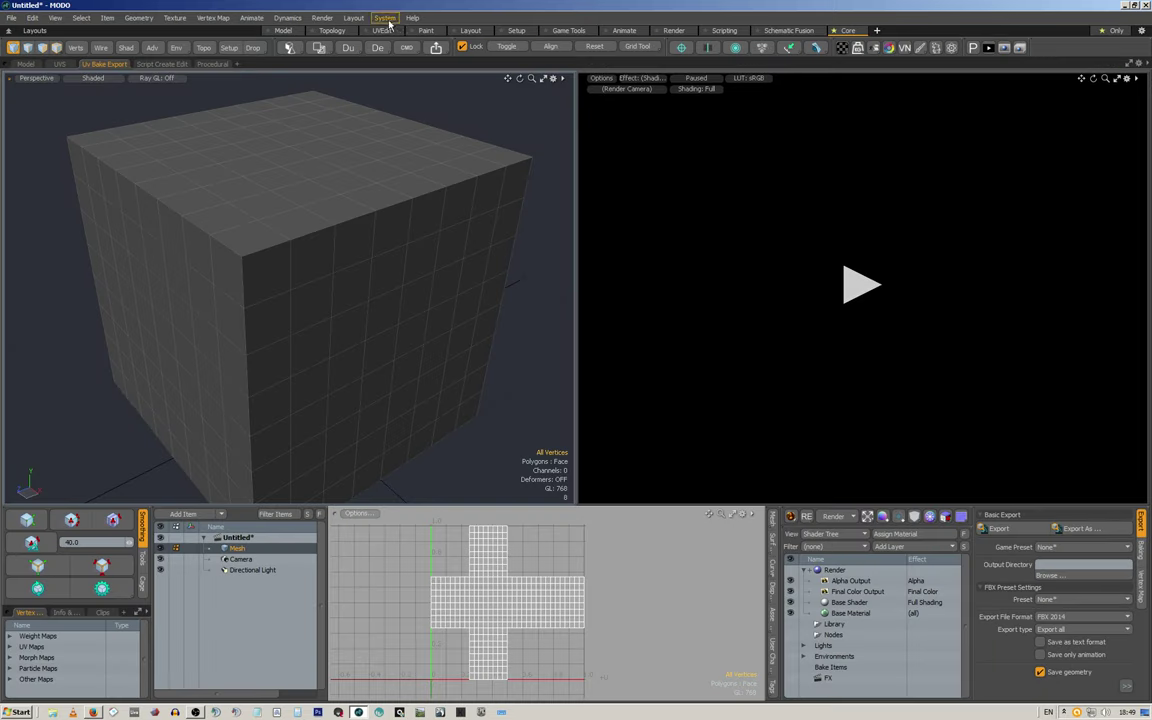
{"action": "left_click", "coordinate": [354, 18]}
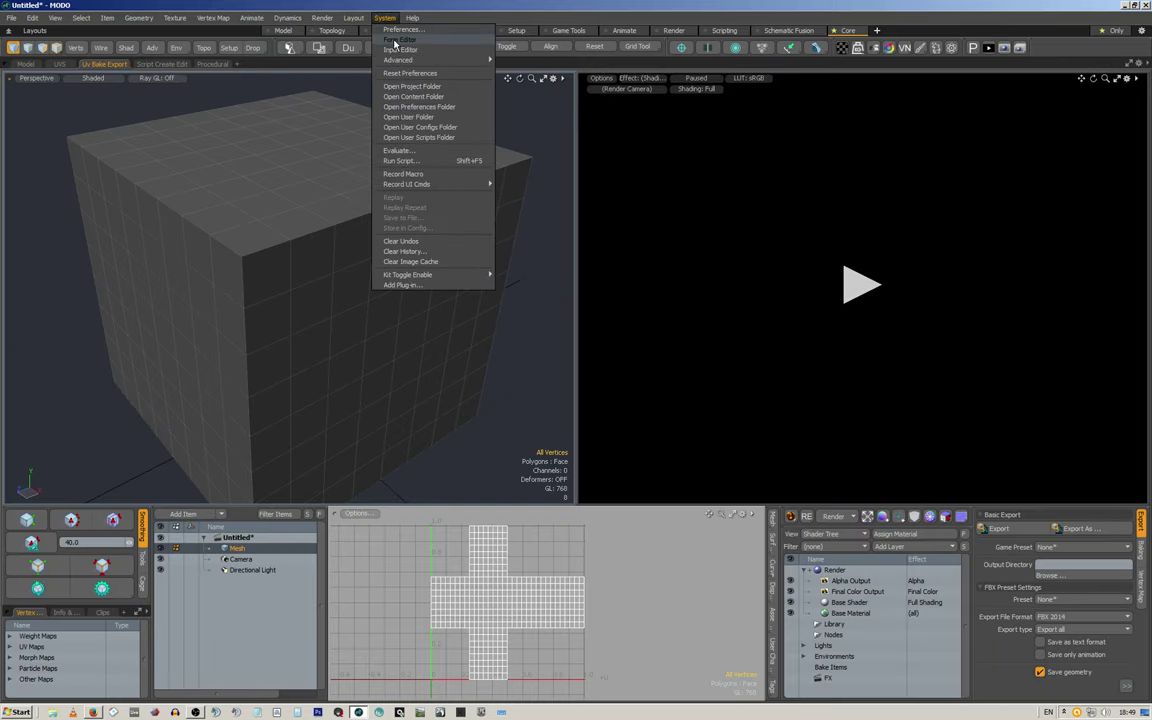
{"action": "left_click", "coordinate": [385, 39]}
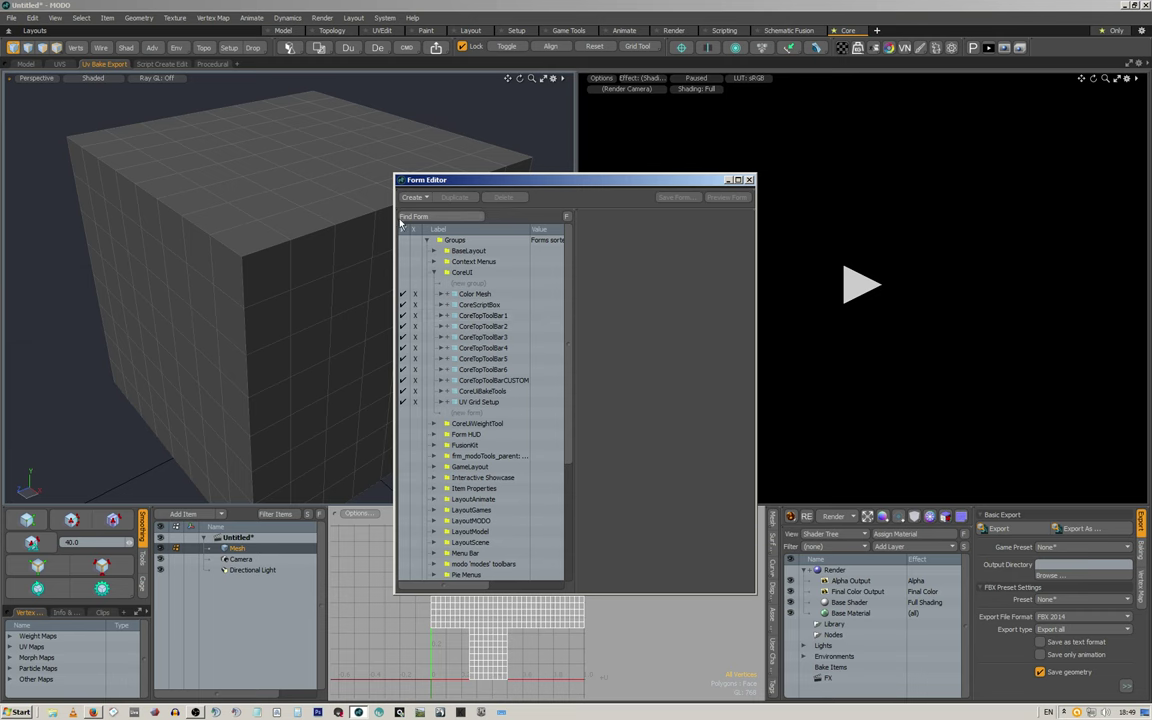
{"action": "left_click", "coordinate": [352, 18]}
{"action": "mouse_move", "coordinate": [382, 178]}
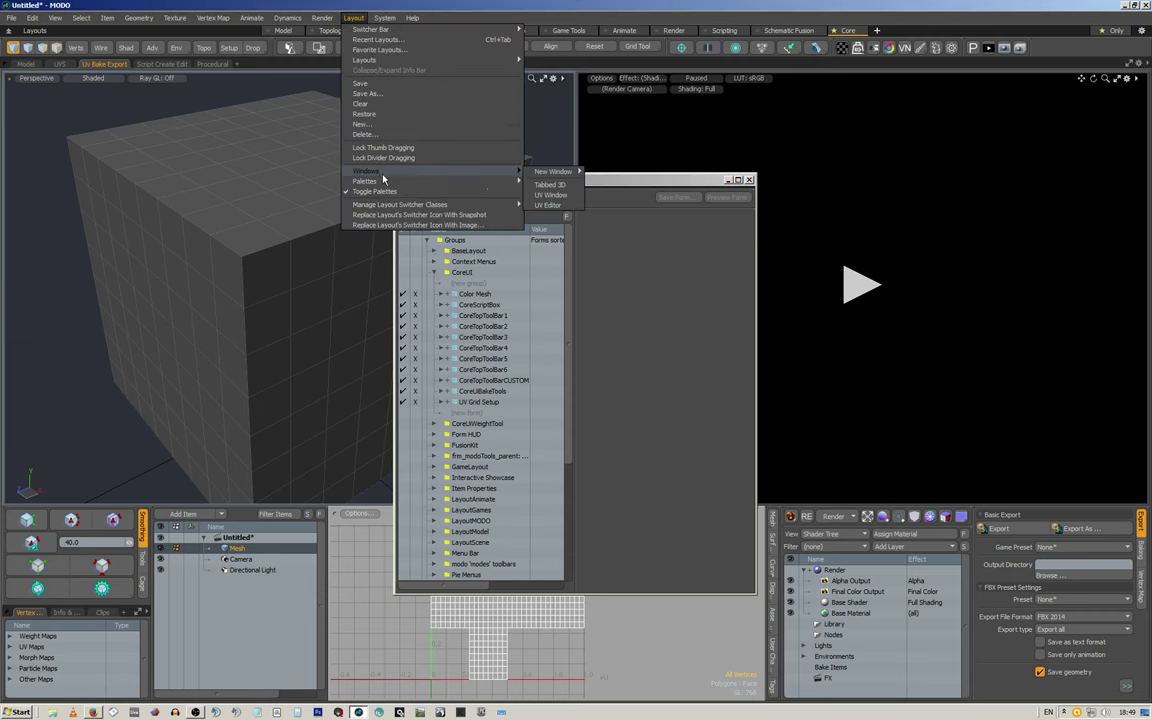
{"action": "left_click", "coordinate": [679, 6]}
{"action": "left_click", "coordinate": [749, 179]}
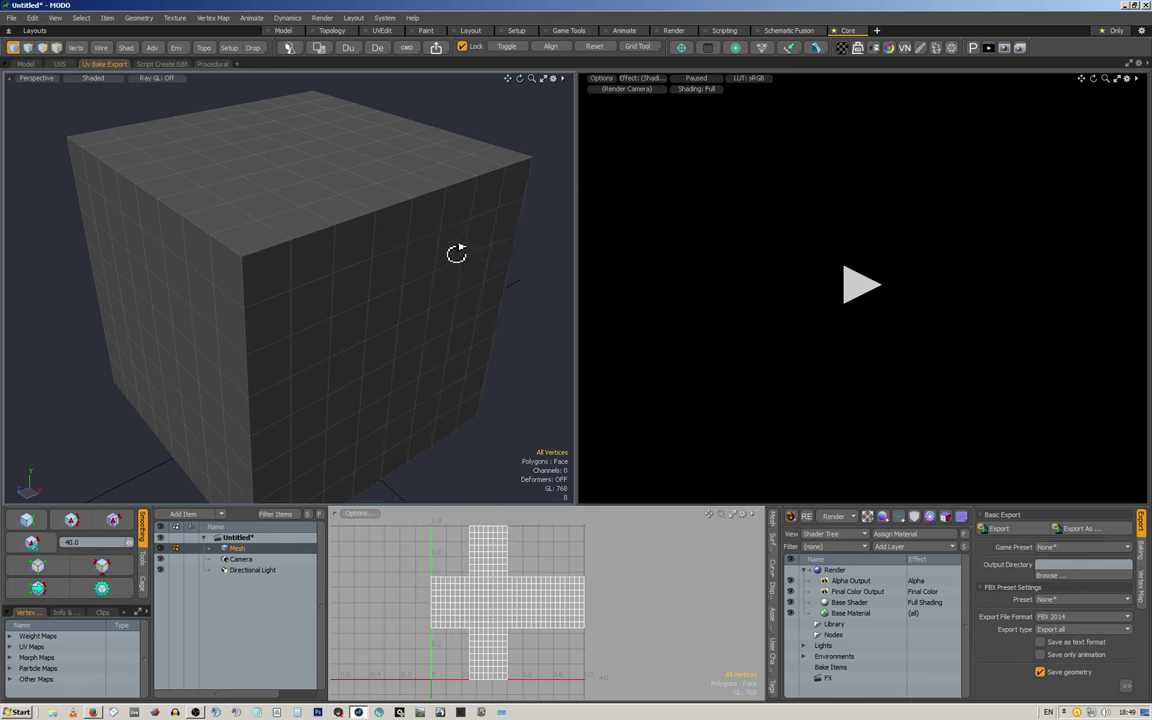
Step: Switch to the Model sub-layout, detach the Mesh Edit palette over the viewport, and close it
{"action": "left_click_drag", "start_coordinate": [458, 255], "coordinate": [474, 236], "text": "alt"}
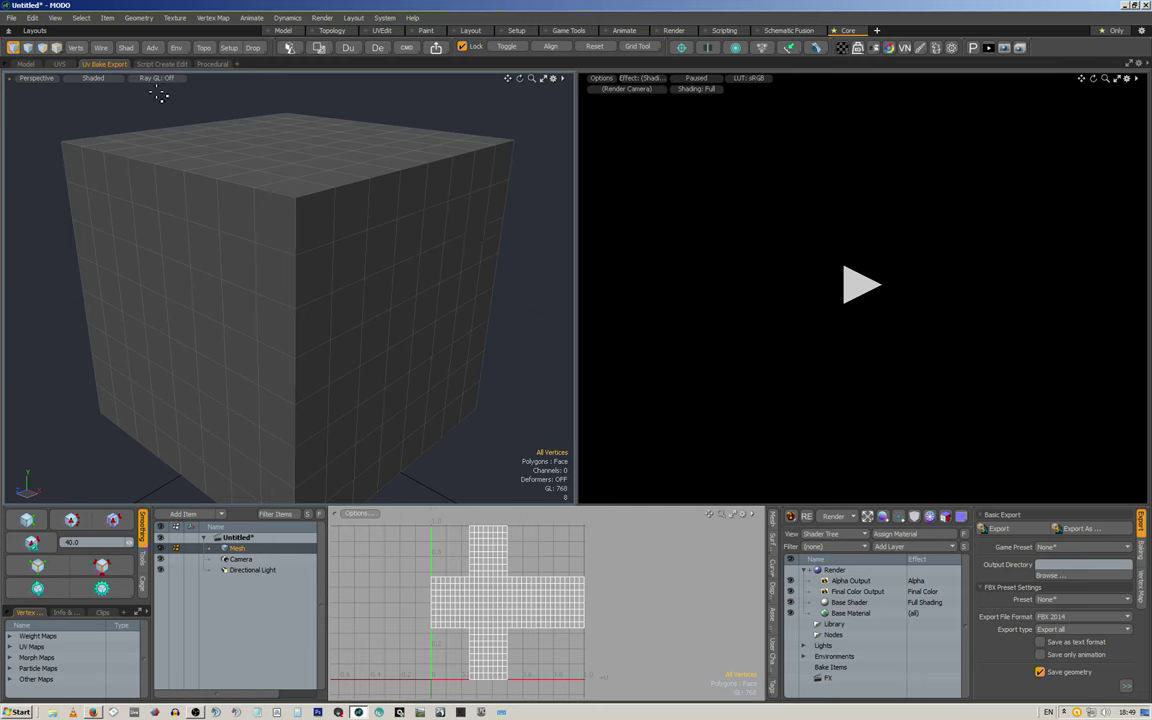
{"action": "left_click", "coordinate": [27, 64]}
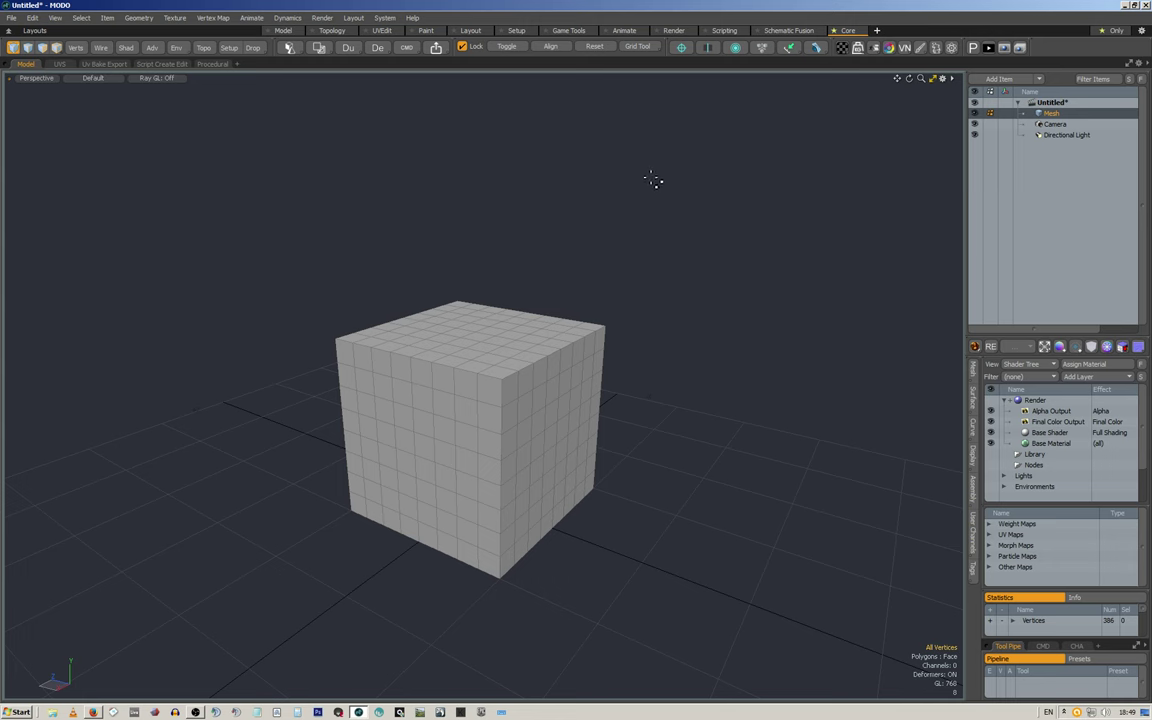
{"action": "left_click", "coordinate": [289, 47]}
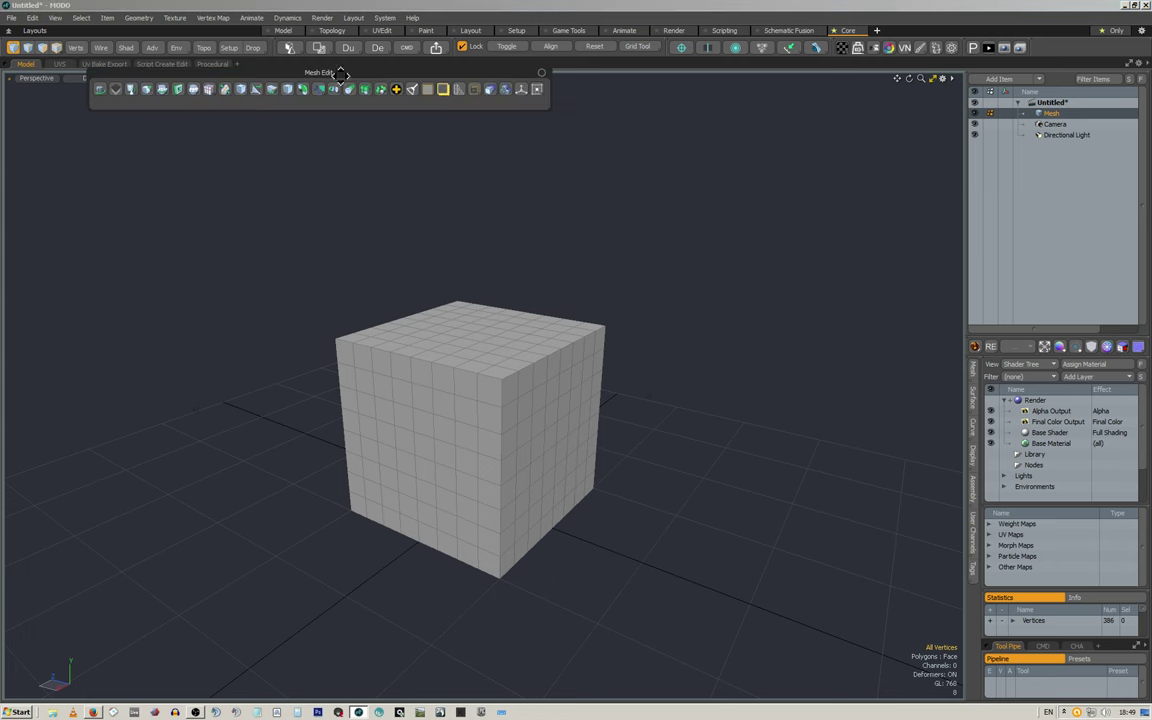
{"action": "left_click_drag", "start_coordinate": [366, 96], "coordinate": [386, 118]}
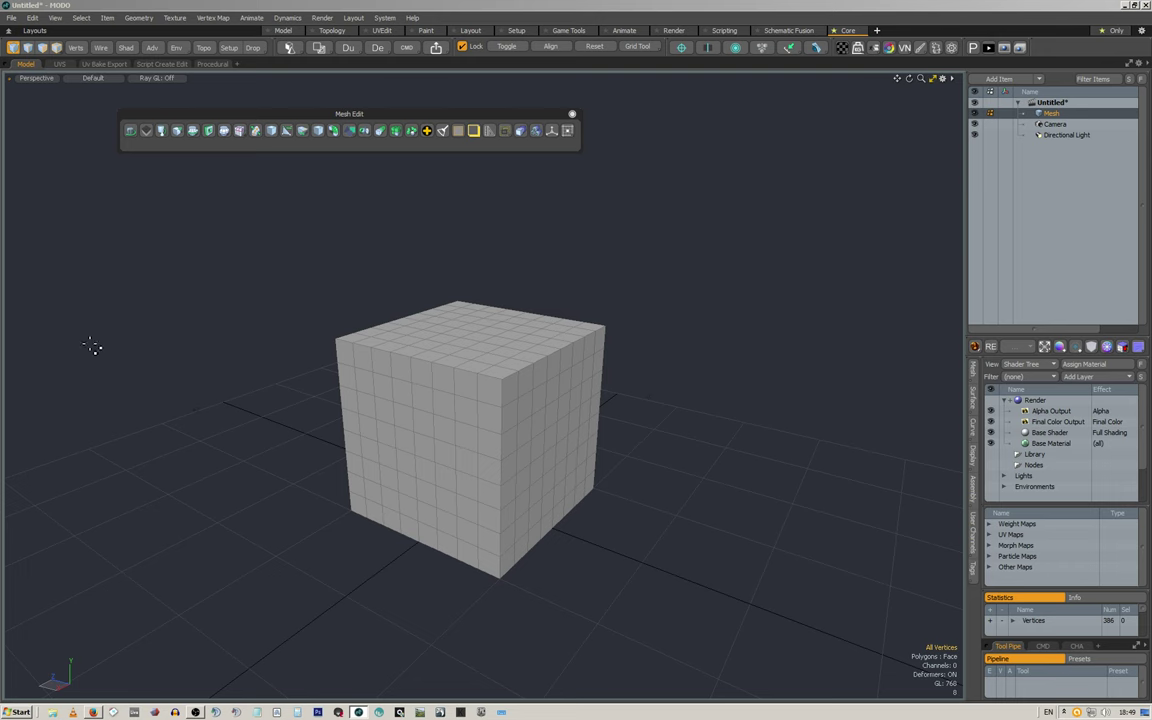
{"action": "mouse_move", "coordinate": [514, 337]}
{"action": "left_mouse_down", "text": "alt"}
{"action": "mouse_move", "coordinate": [257, 368]}
{"action": "mouse_move", "coordinate": [599, 368]}
{"action": "mouse_move", "coordinate": [476, 342]}
{"action": "mouse_move", "coordinate": [123, 316]}
{"action": "mouse_move", "coordinate": [437, 342]}
{"action": "mouse_move", "coordinate": [648, 342]}
{"action": "mouse_move", "coordinate": [208, 337]}
{"action": "mouse_move", "coordinate": [684, 352]}
{"action": "mouse_move", "coordinate": [478, 354]}
{"action": "mouse_move", "coordinate": [378, 337]}
{"action": "mouse_move", "coordinate": [507, 334]}
{"action": "left_mouse_up", "text": "alt"}
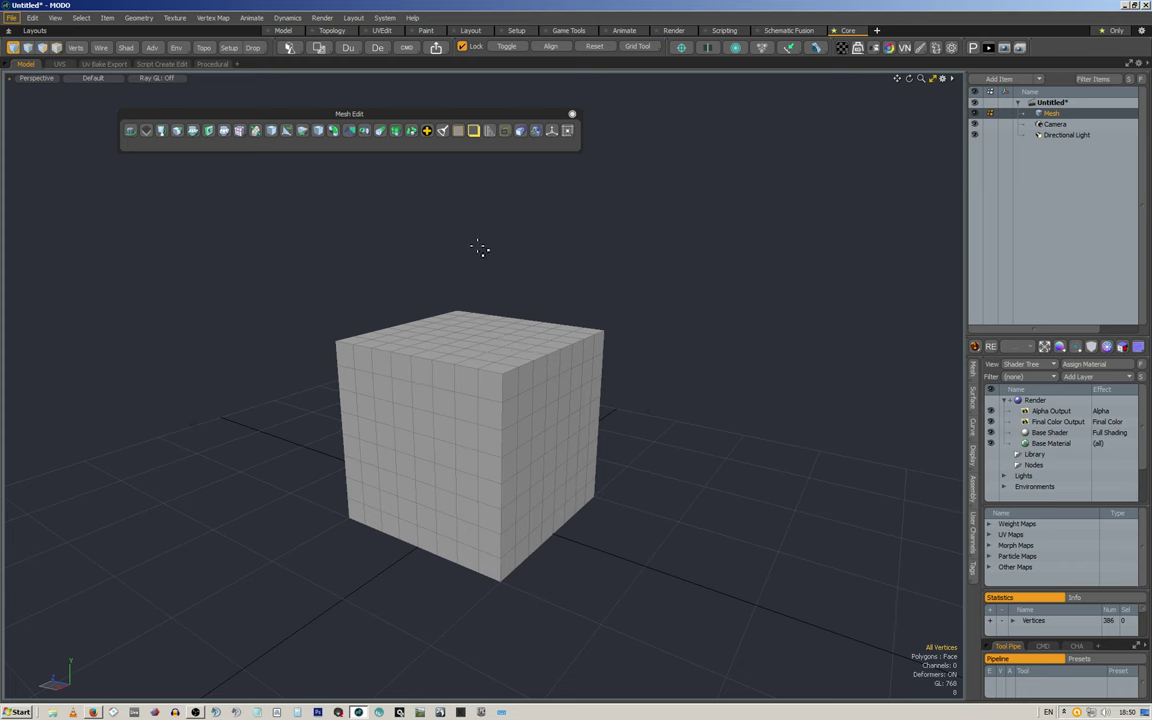
{"action": "left_click_drag", "start_coordinate": [609, 229], "coordinate": [560, 215], "text": "alt"}
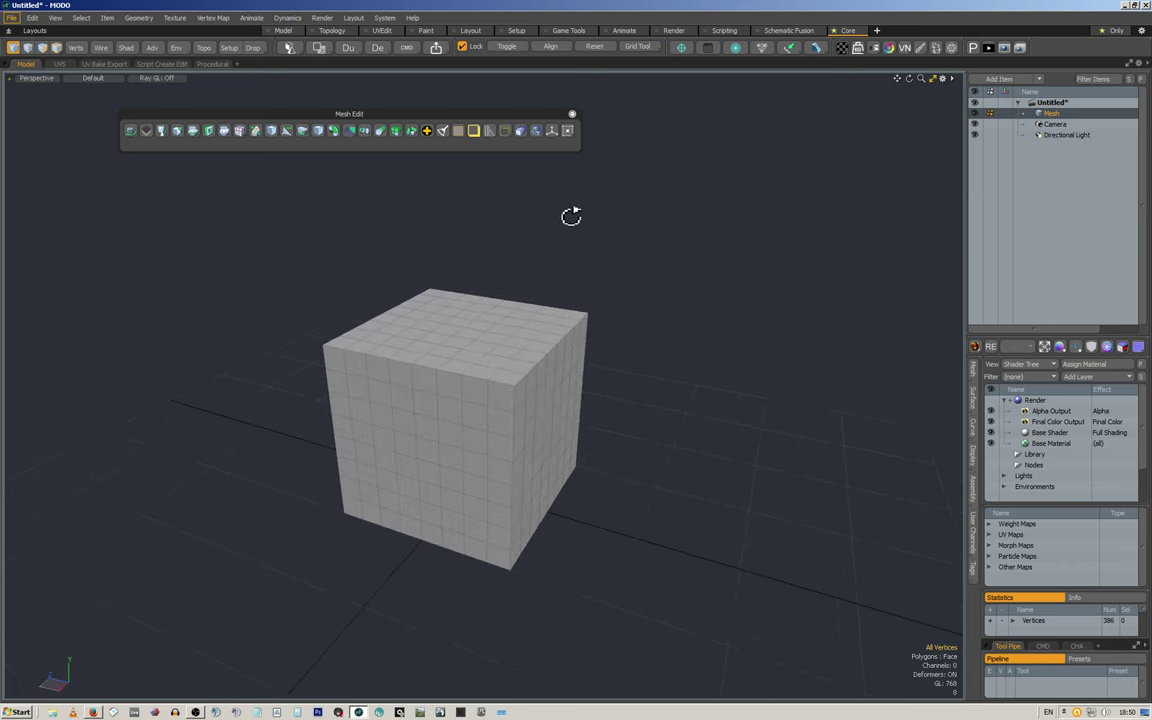
{"action": "left_click", "coordinate": [572, 114]}
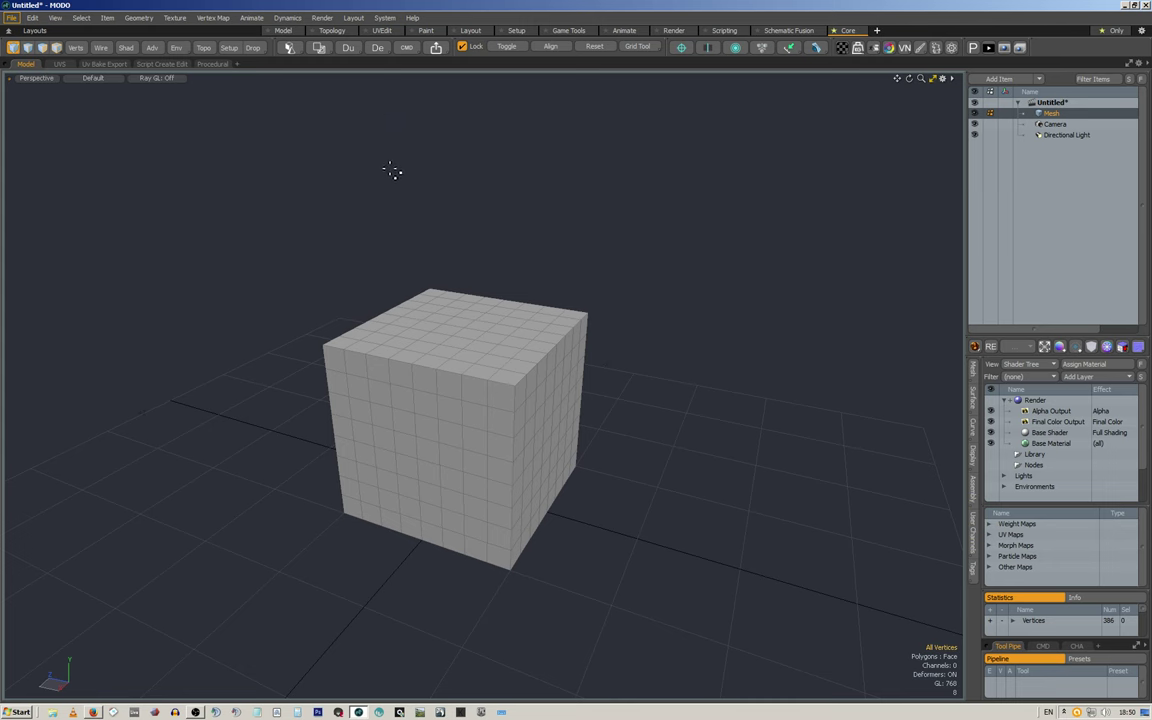
Step: Reopen and dismiss the Mesh Edit palette over the viewport, and hide the layout switcher bar
{"action": "key", "text": "F3"}
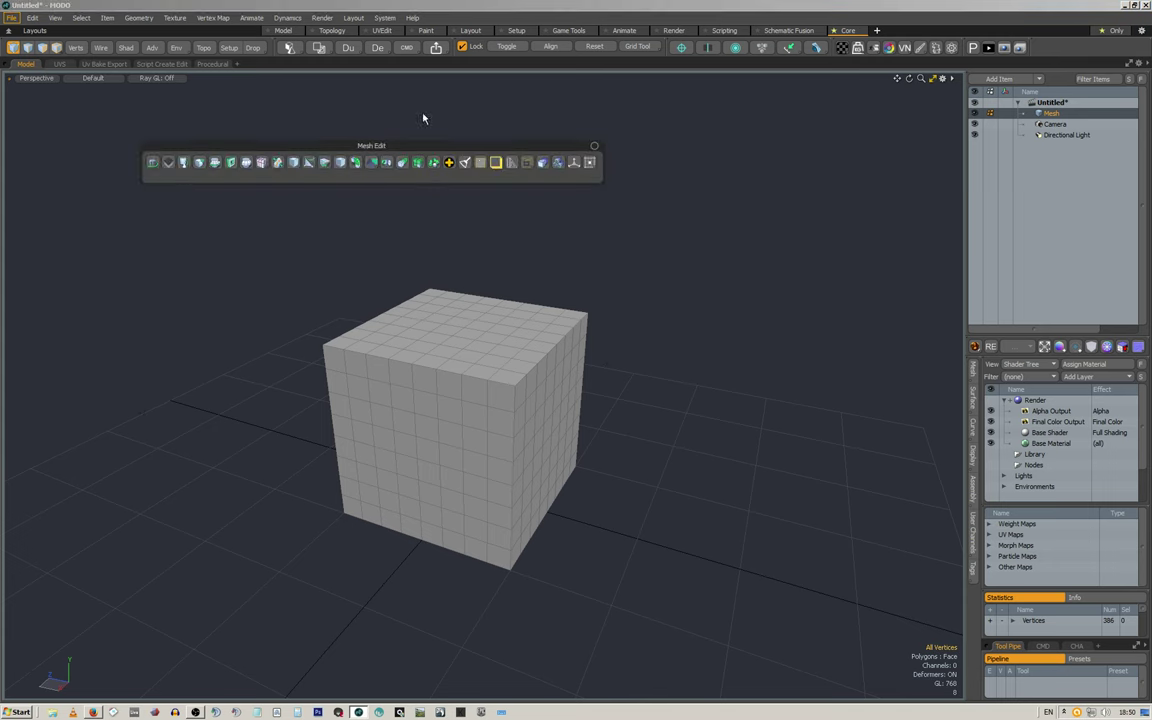
{"action": "key", "text": "F3"}
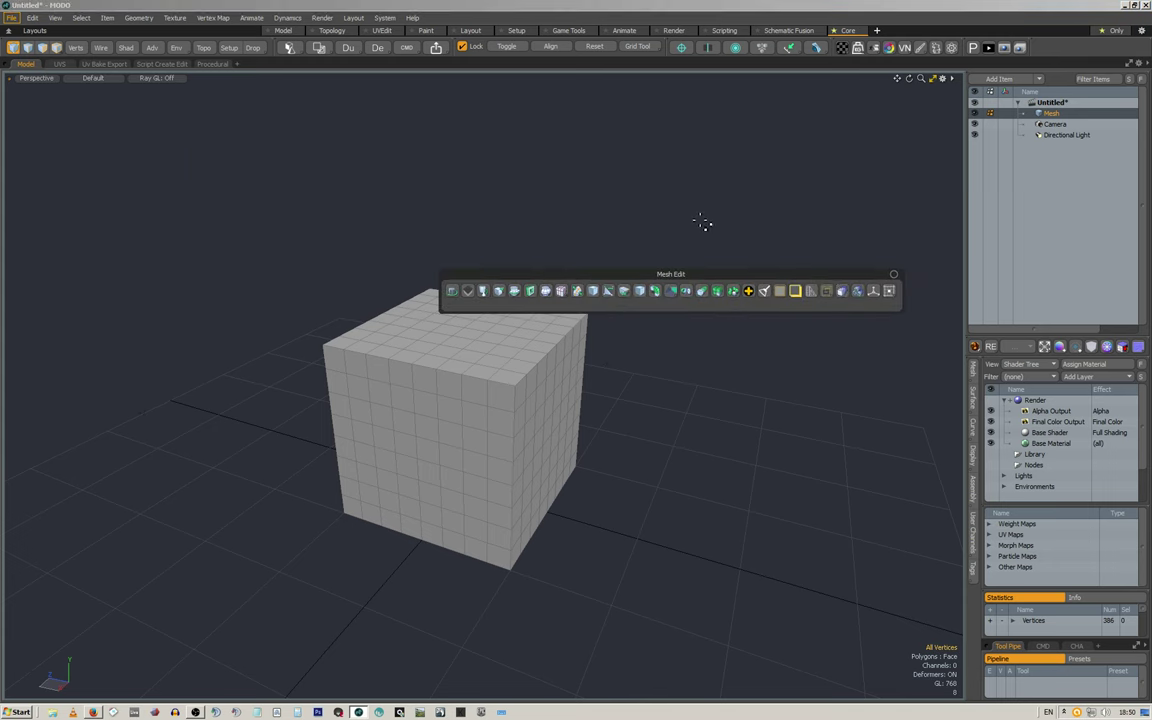
{"action": "key", "text": "F6"}
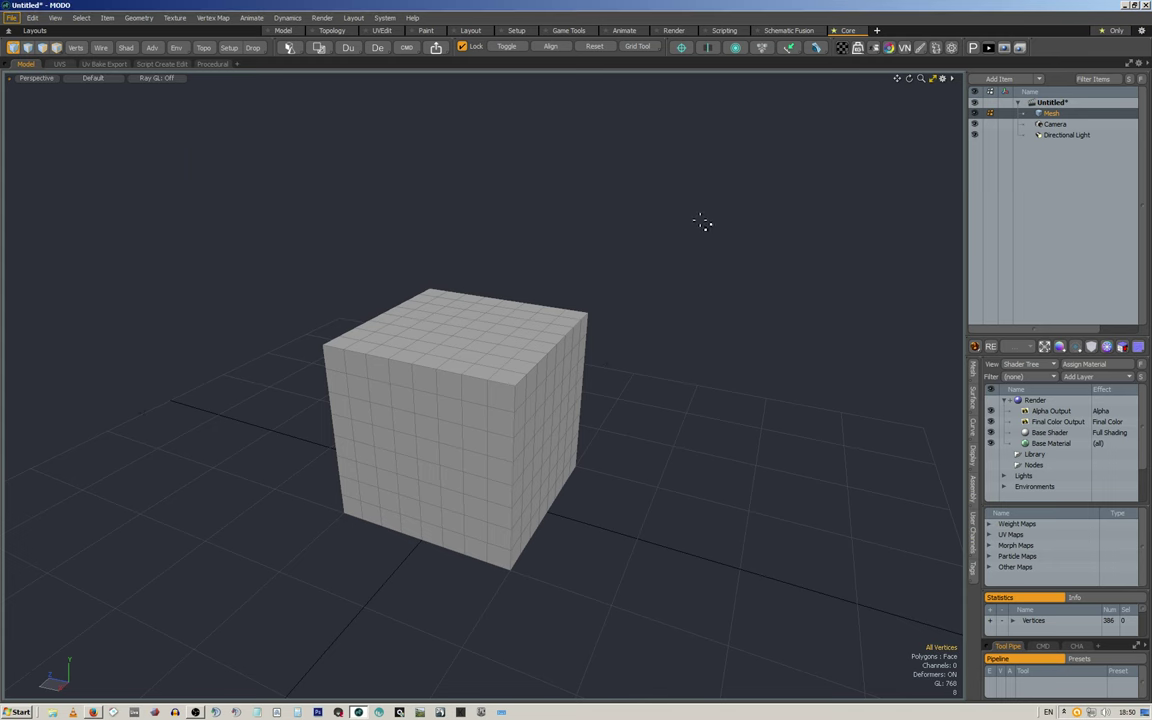
{"action": "left_click", "coordinate": [4, 31]}
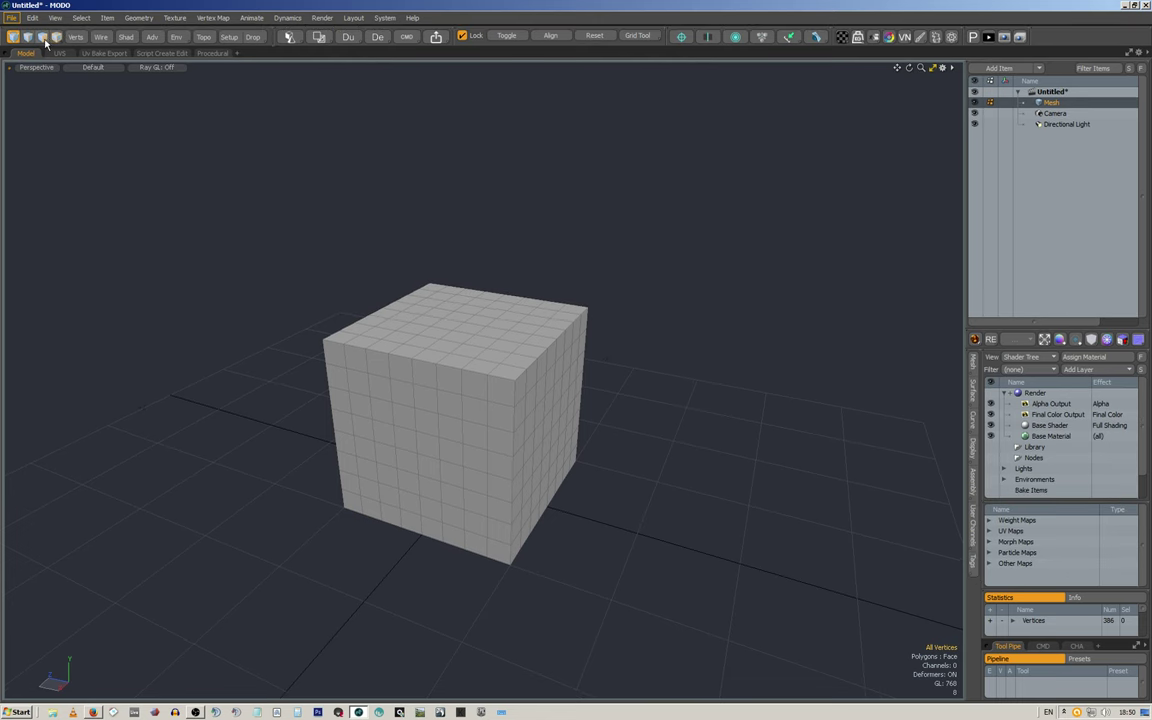
{"action": "left_click_drag", "start_coordinate": [57, 41], "coordinate": [196, 101]}
Step: Preview the cube in Wireframe and Advanced viewport shading, returning the viewport to Default shading
{"action": "left_click", "coordinate": [101, 38]}
{"action": "left_click", "coordinate": [102, 39]}
{"action": "left_click", "coordinate": [125, 39]}
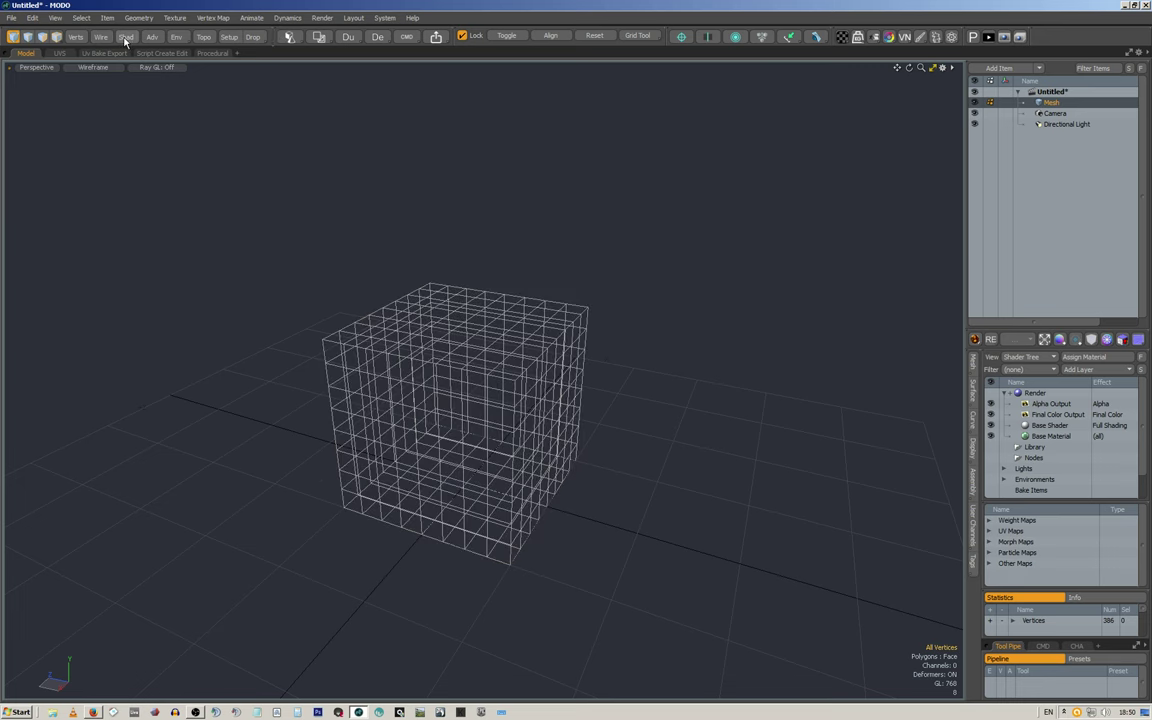
{"action": "left_click", "coordinate": [126, 38]}
{"action": "left_click", "coordinate": [126, 38]}
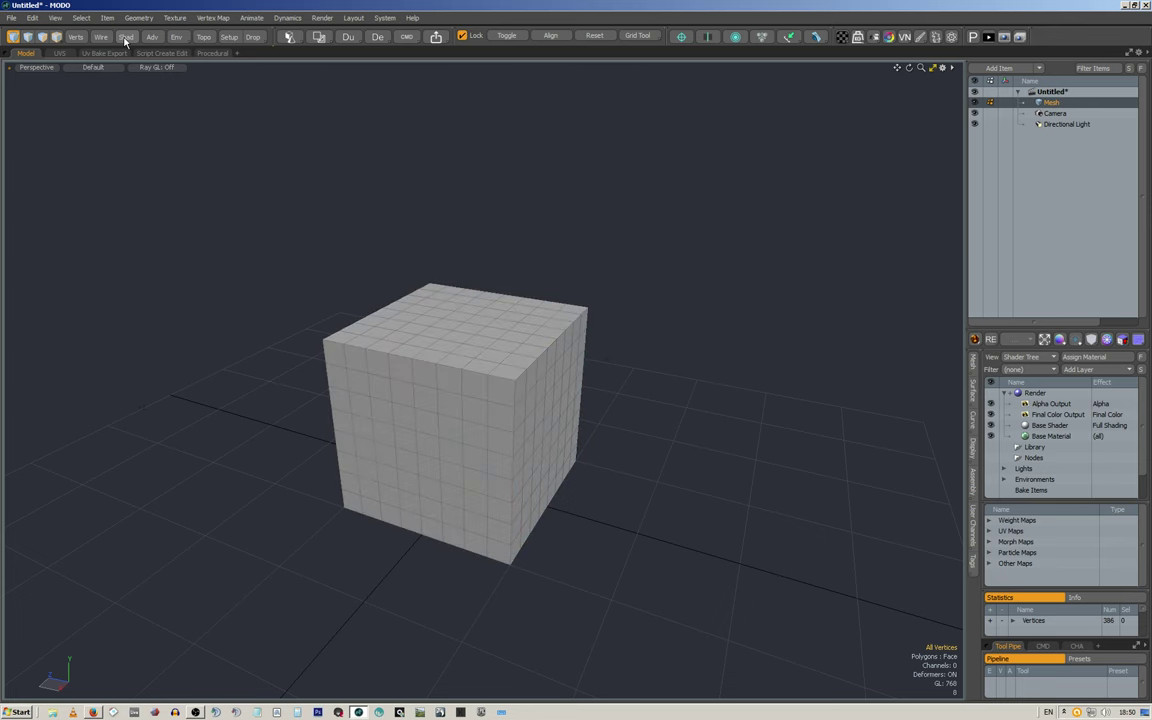
{"action": "left_click", "coordinate": [152, 38]}
{"action": "left_click", "coordinate": [127, 38]}
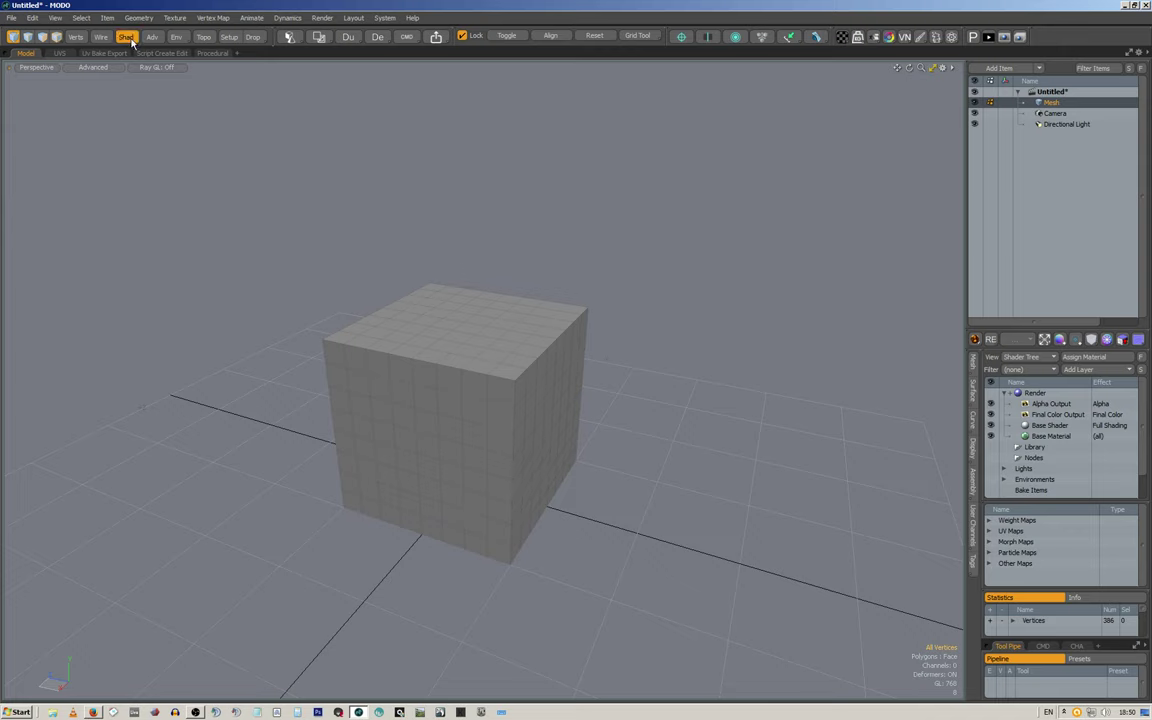
Step: Examine the environment material settings in the Env palette, loading them again after selecting Base Material in the Shader Tree
{"action": "left_click", "coordinate": [176, 37]}
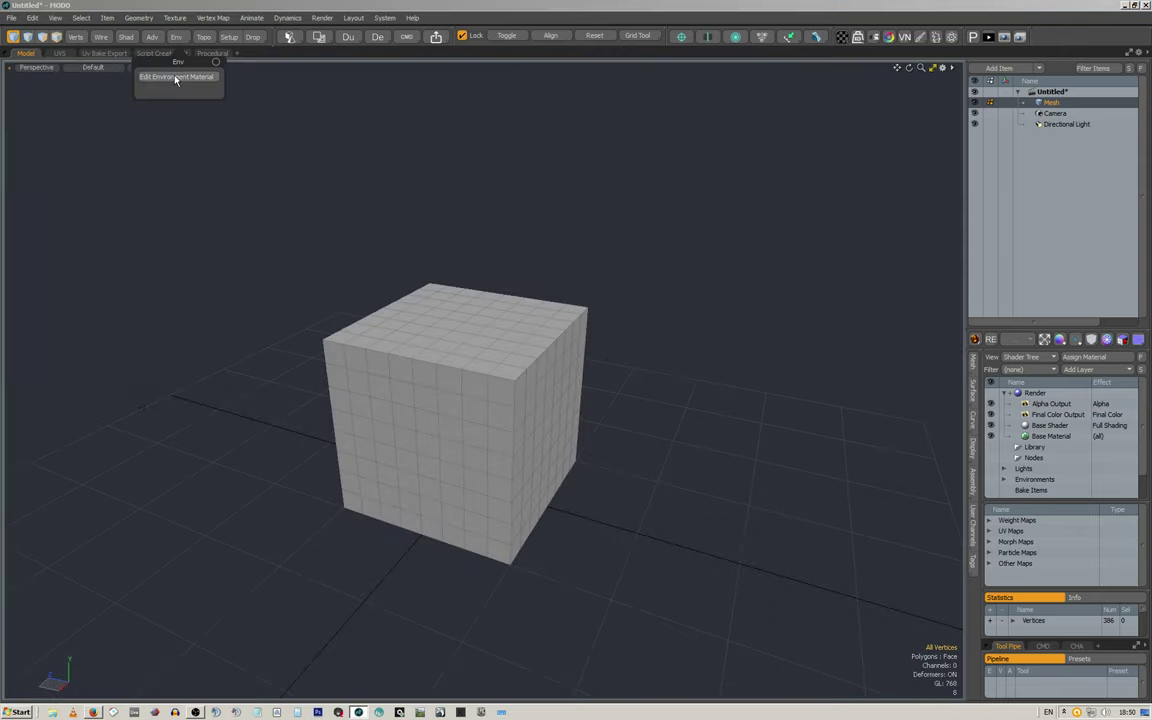
{"action": "left_click", "coordinate": [176, 79]}
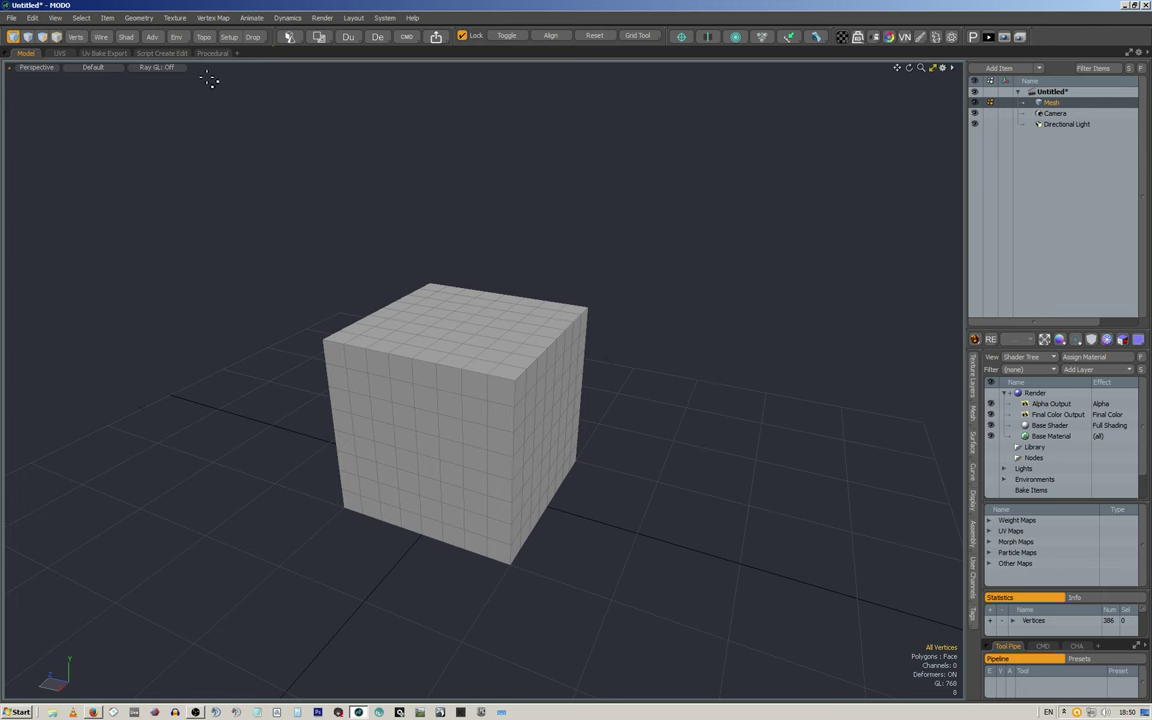
{"action": "left_click", "coordinate": [176, 37]}
{"action": "left_click", "coordinate": [176, 37]}
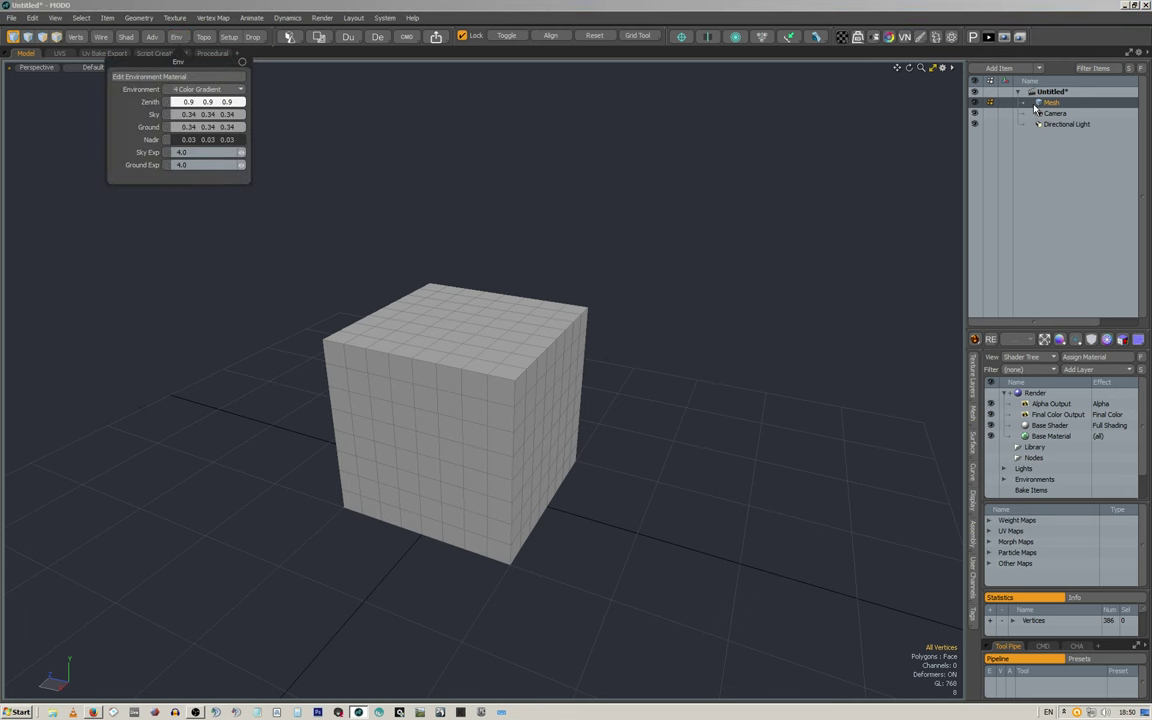
{"action": "left_click", "coordinate": [1050, 436]}
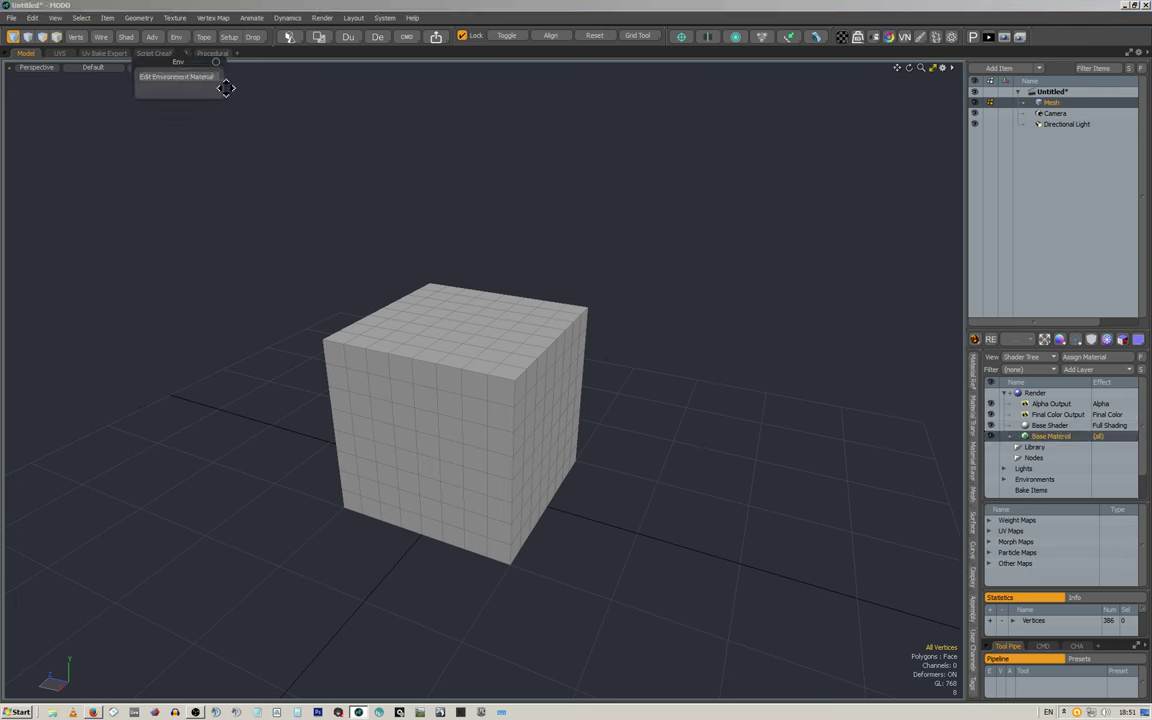
{"action": "left_click", "coordinate": [175, 80]}
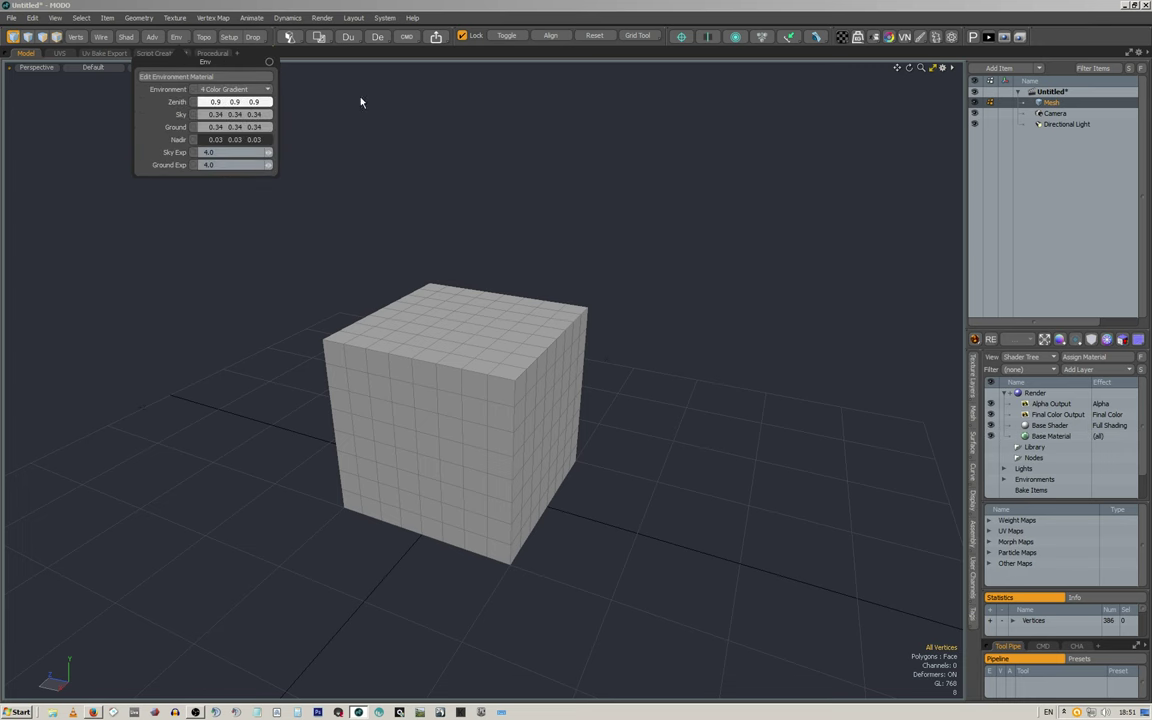
Step: Duplicate the cube mesh and move the copy to about -24 along Z
{"action": "left_click", "coordinate": [205, 38]}
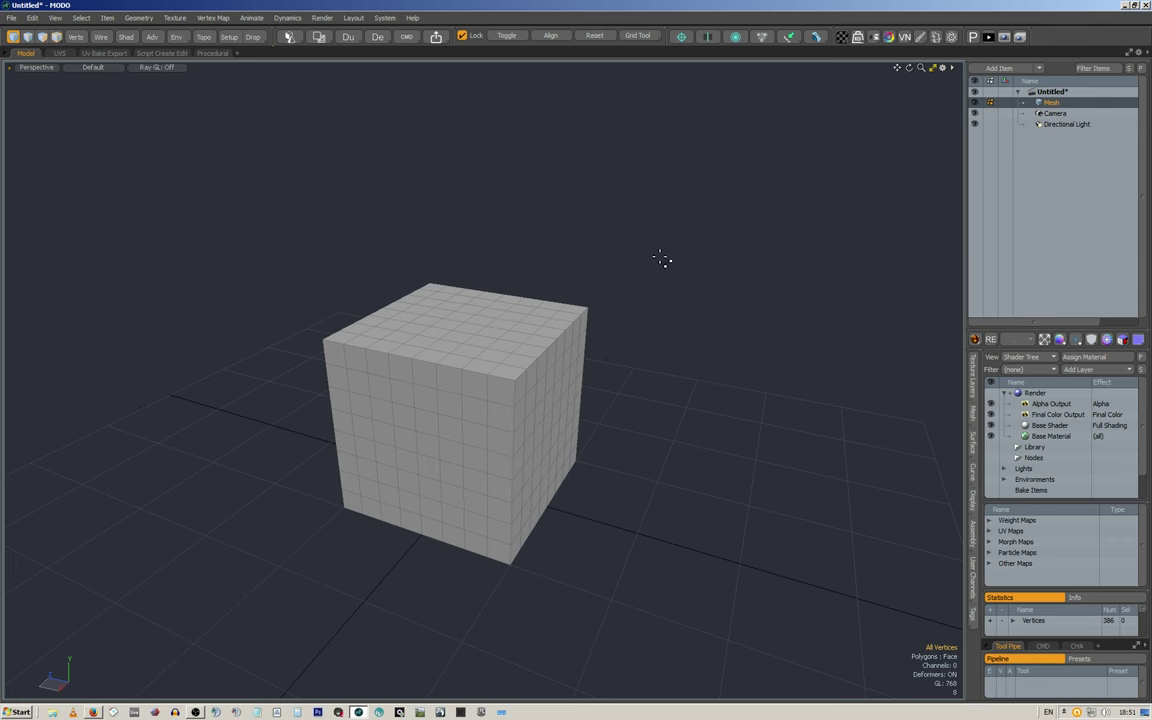
{"action": "left_click_drag", "start_coordinate": [545, 270], "coordinate": [609, 280], "text": "alt"}
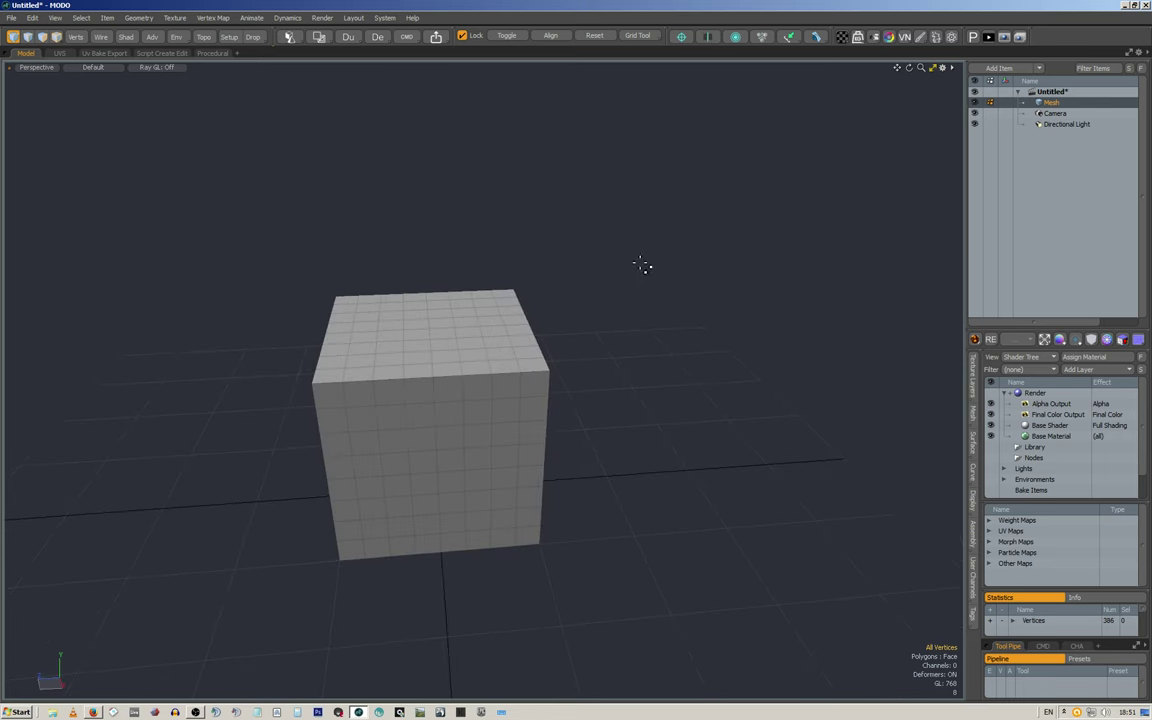
{"action": "right_click", "coordinate": [1048, 102]}
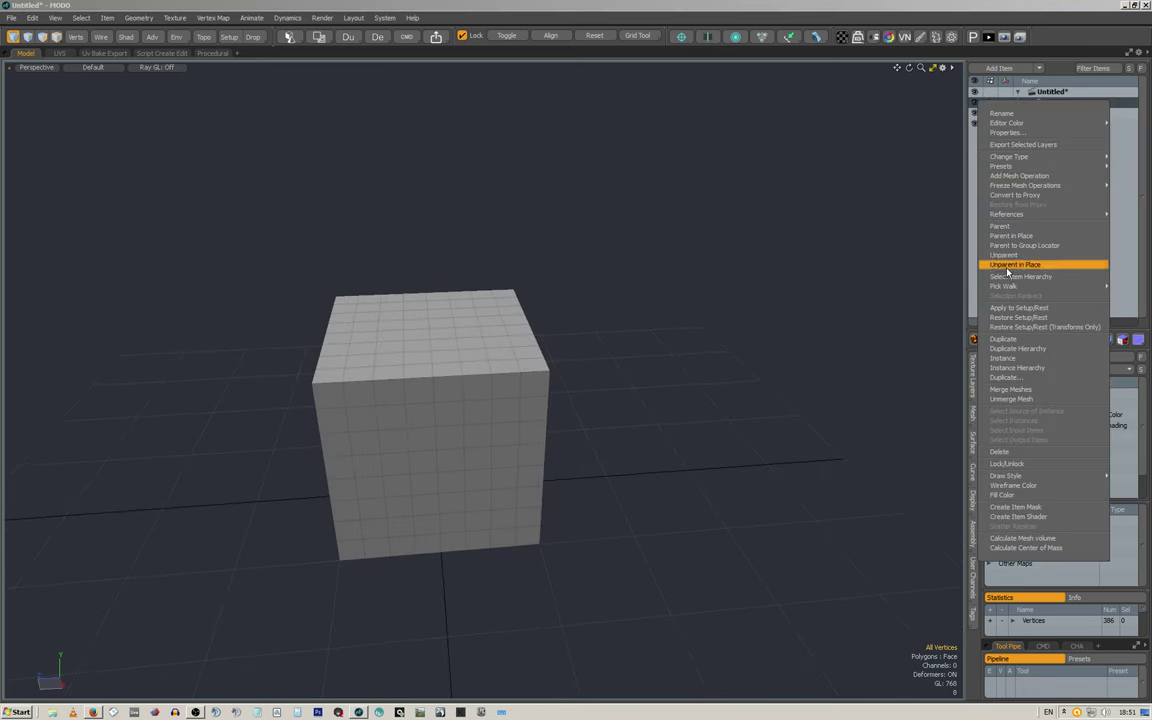
{"action": "left_click", "coordinate": [1011, 338]}
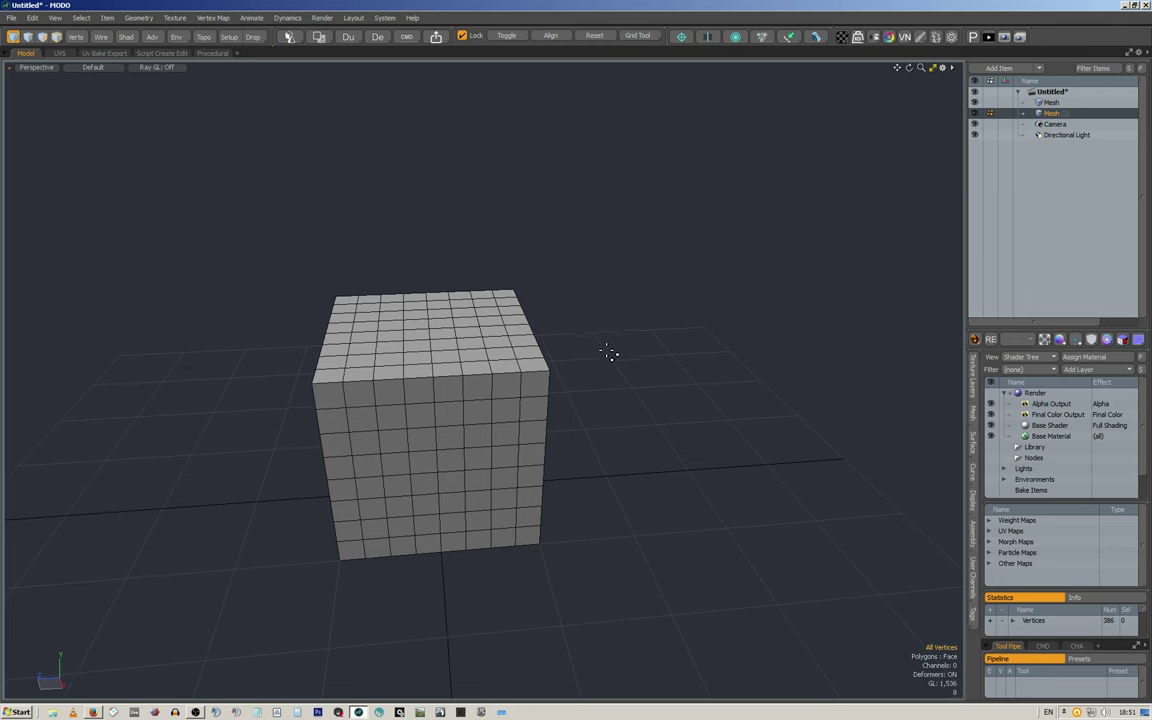
{"action": "key", "text": "w"}
{"action": "left_click_drag", "start_coordinate": [400, 416], "coordinate": [672, 399]}
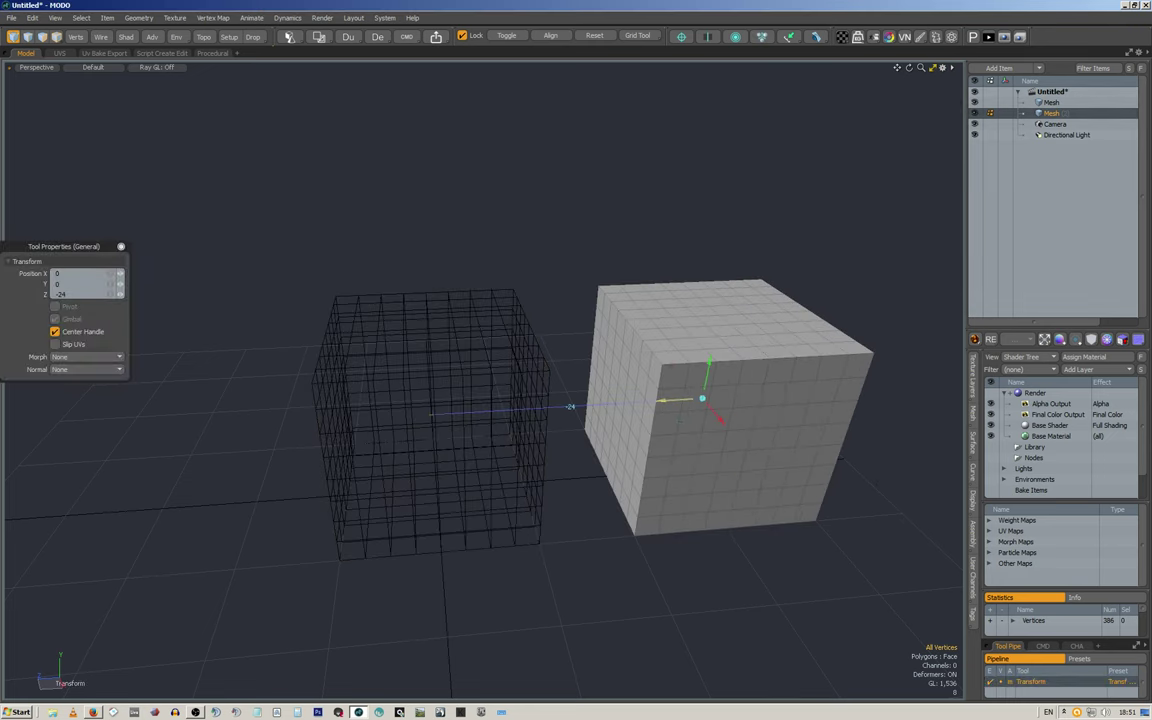
{"action": "key", "text": "q"}
Step: Try the Topo toggle, look through the Drop Action options, and close the palette with the action left at (none)
{"action": "left_click", "coordinate": [204, 36]}
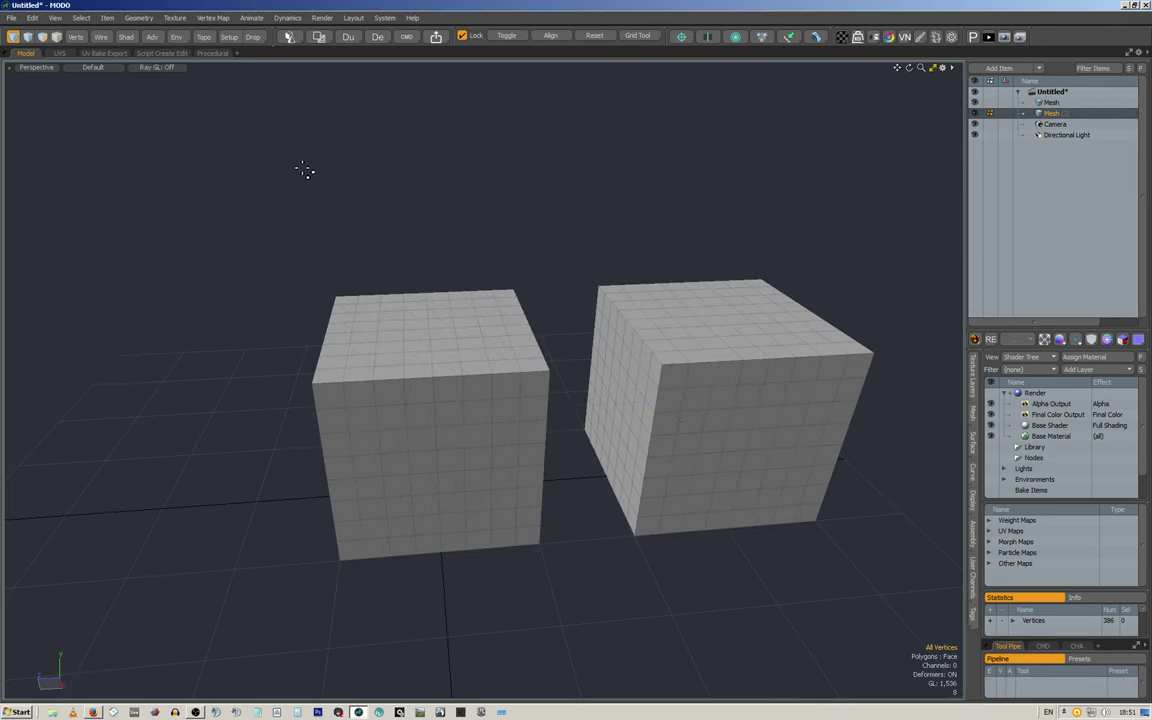
{"action": "left_click", "coordinate": [253, 36]}
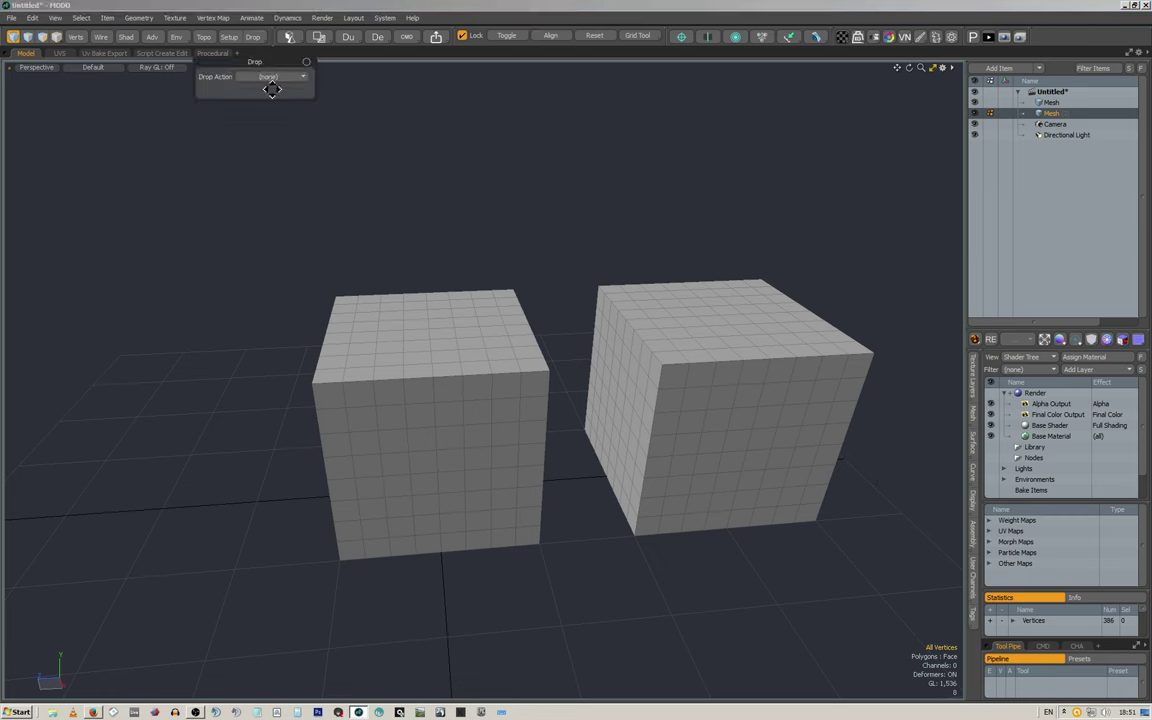
{"action": "left_click", "coordinate": [280, 88]}
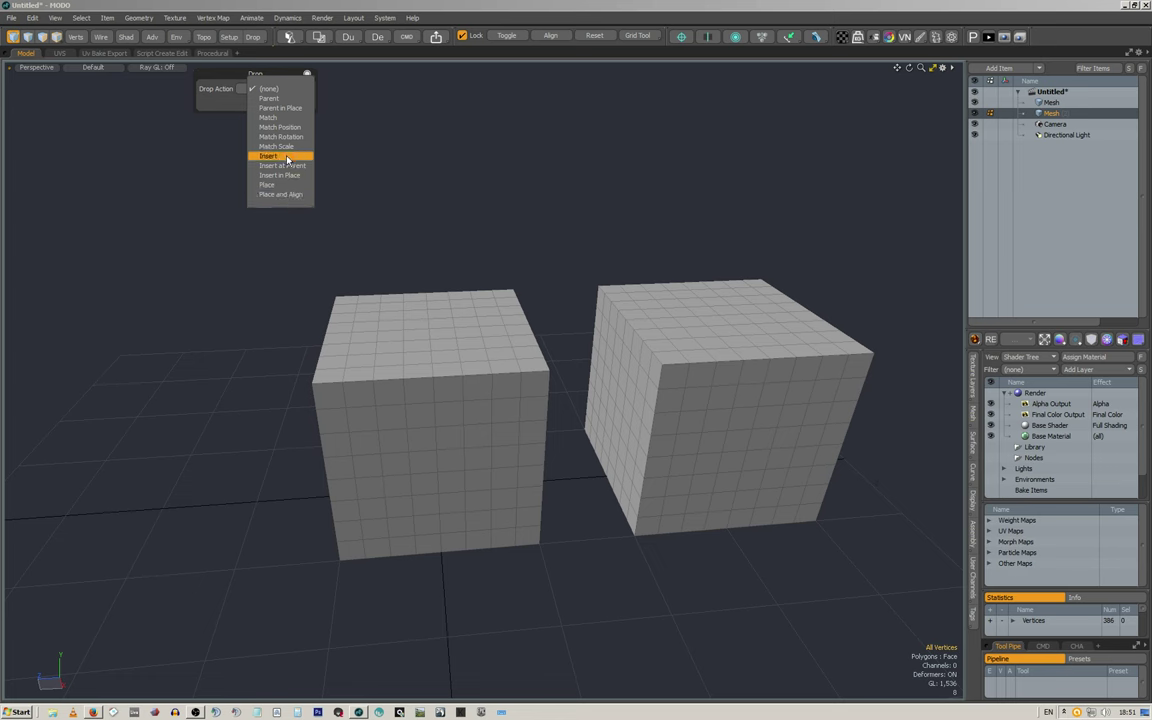
{"action": "left_click", "coordinate": [239, 78]}
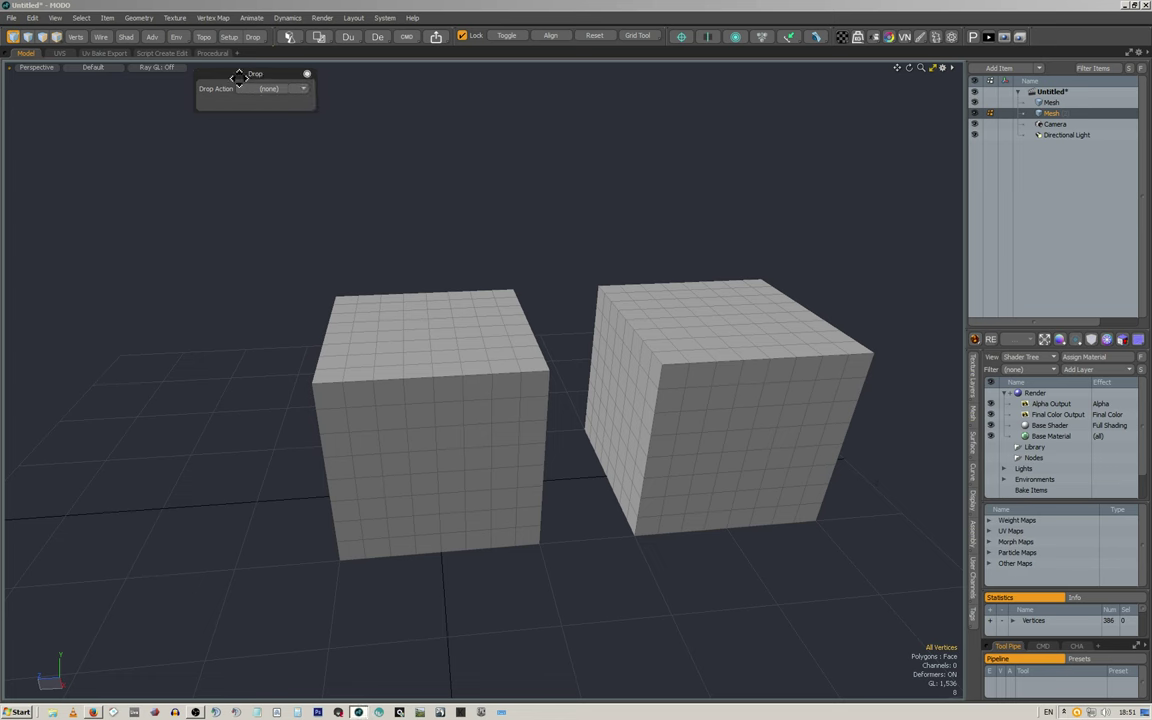
{"action": "left_click", "coordinate": [307, 73]}
Step: Toggle Setup mode on and off, and delete the duplicated cube mesh
{"action": "left_click", "coordinate": [228, 38]}
{"action": "left_click", "coordinate": [227, 39]}
{"action": "left_click", "coordinate": [228, 40]}
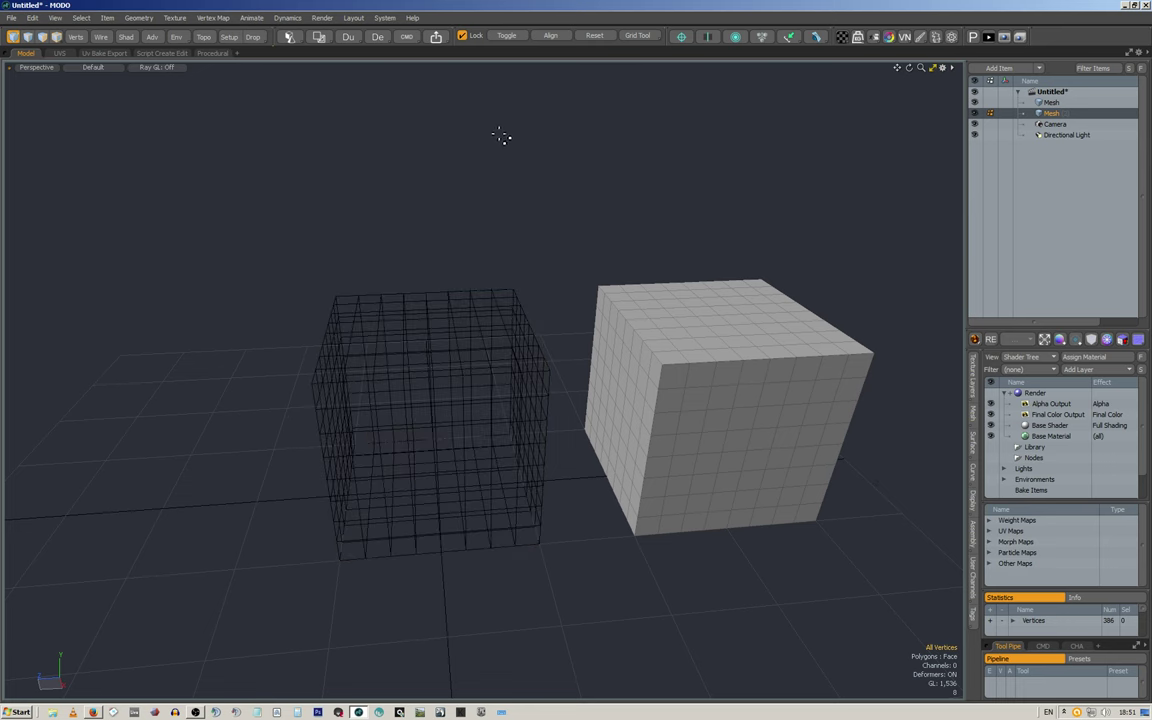
{"action": "key", "text": "Delete"}
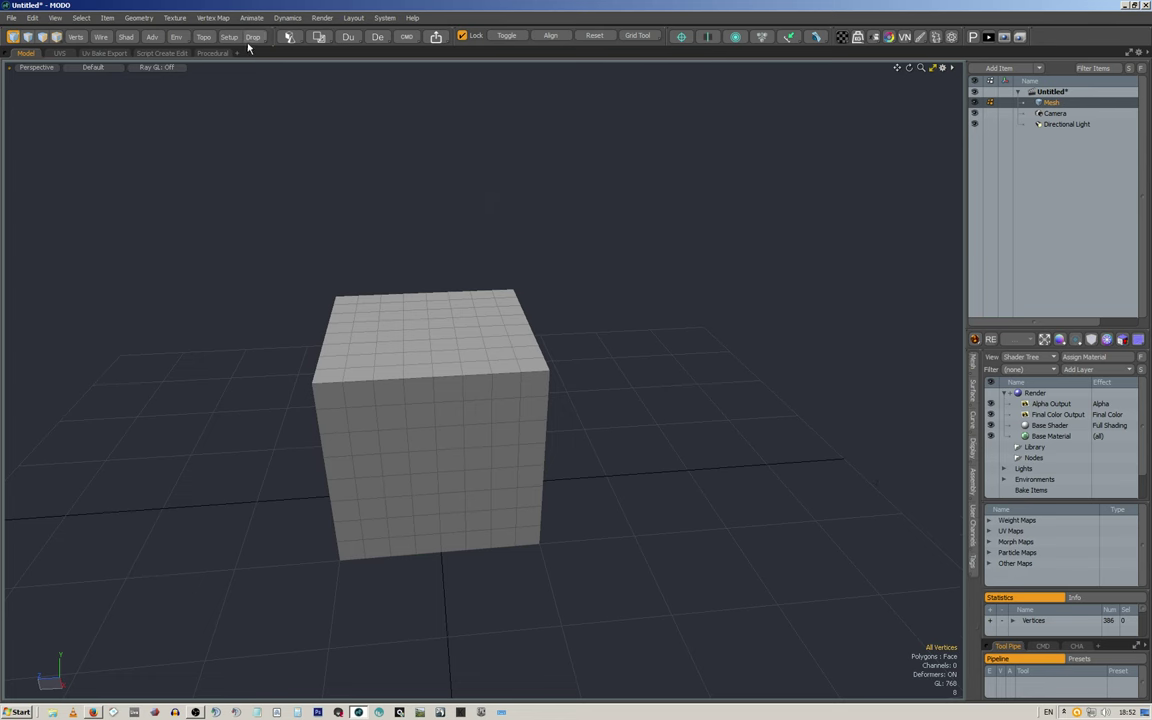
Step: Look through the Primitives, Mesh Edit, All Duplicate Tools, All Deform Tools and E P V Commands palettes, closing the last one
{"action": "left_click", "coordinate": [290, 37]}
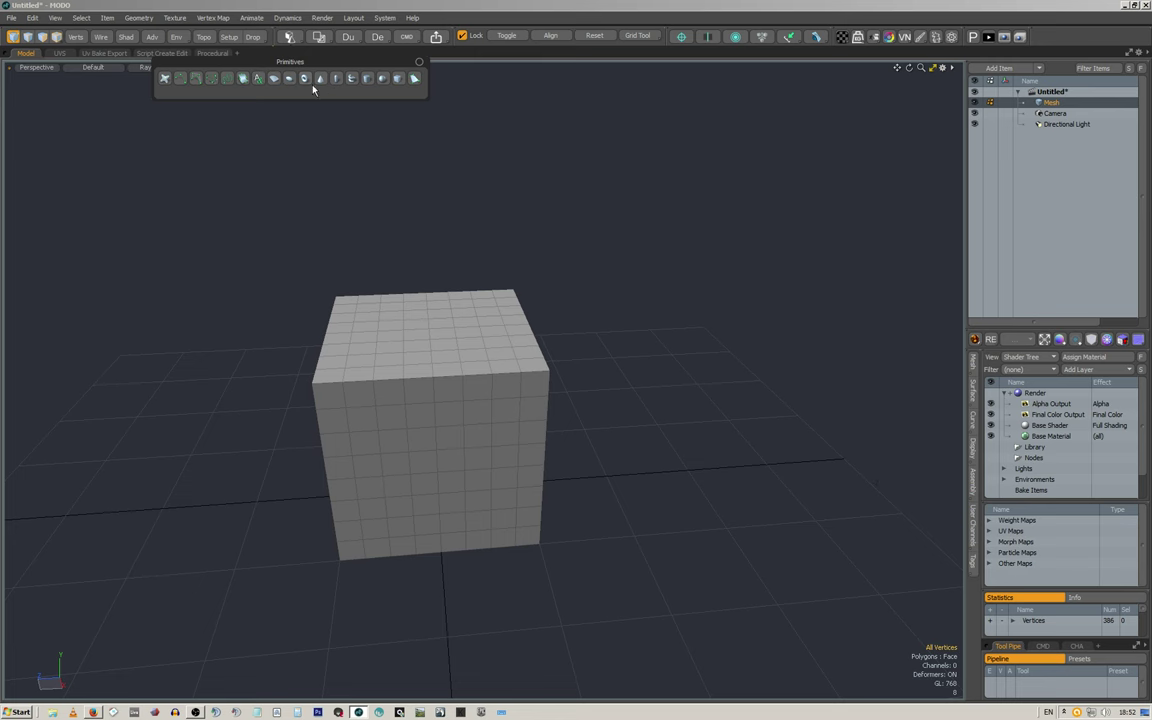
{"action": "left_click", "coordinate": [319, 37]}
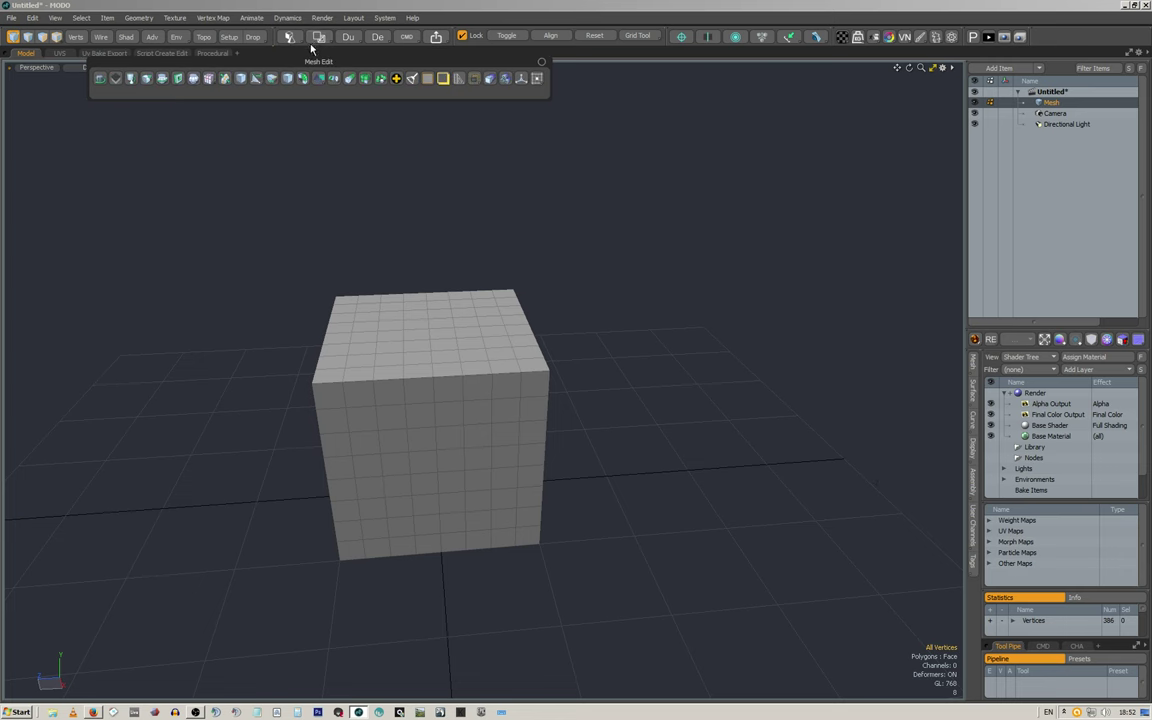
{"action": "left_click", "coordinate": [346, 38]}
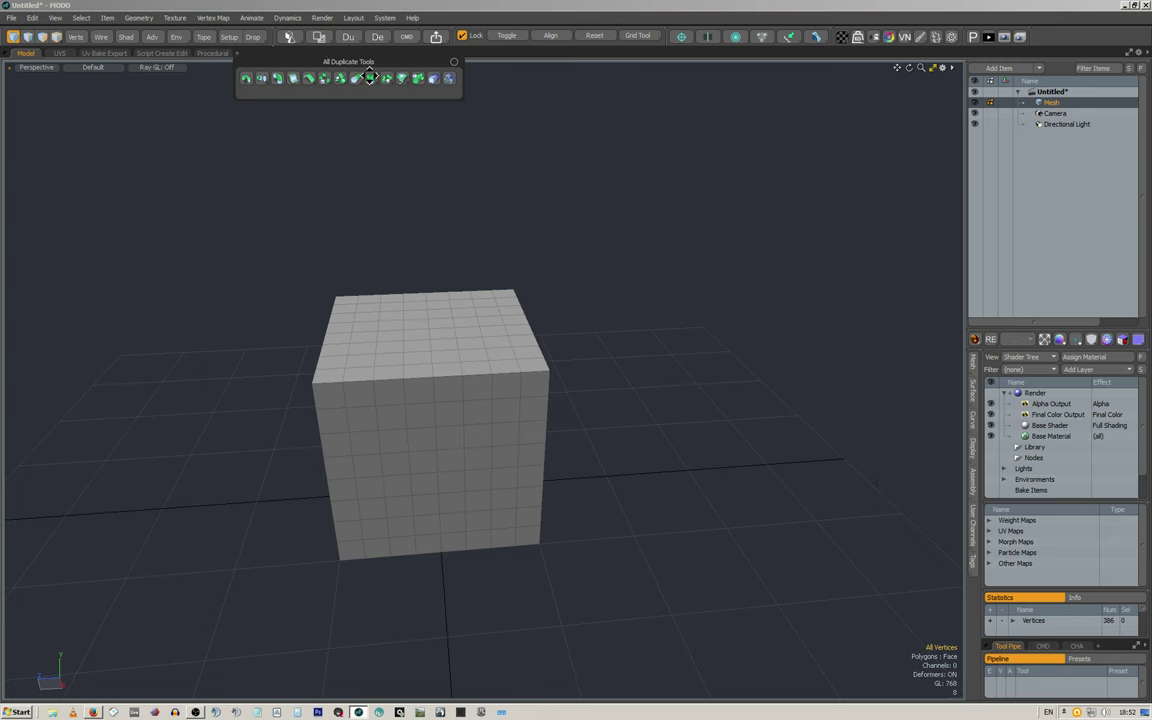
{"action": "left_click", "coordinate": [340, 78]}
{"action": "left_click", "coordinate": [309, 79]}
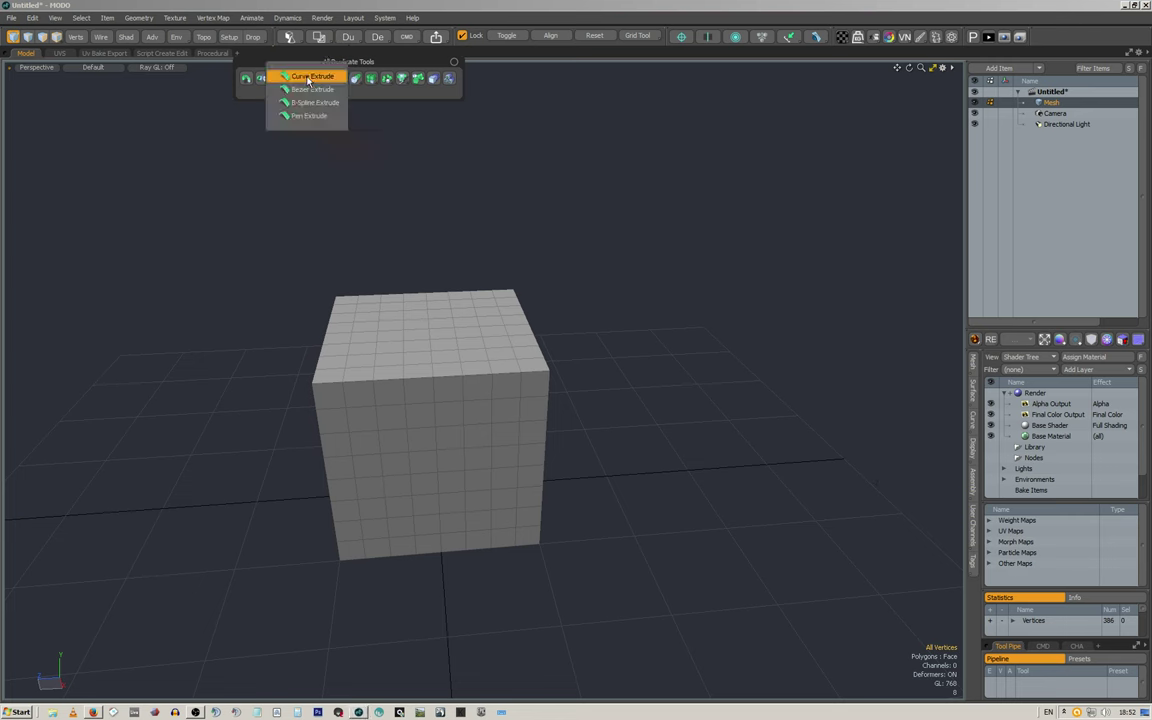
{"action": "left_click", "coordinate": [377, 38]}
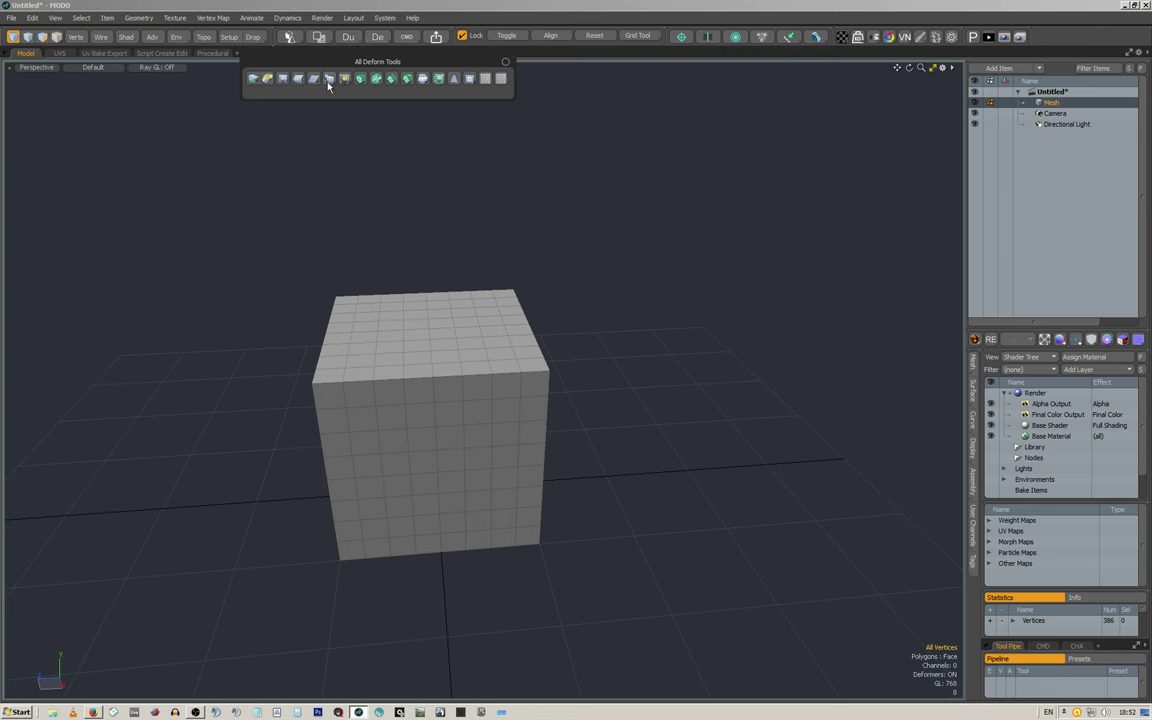
{"action": "left_click", "coordinate": [407, 38]}
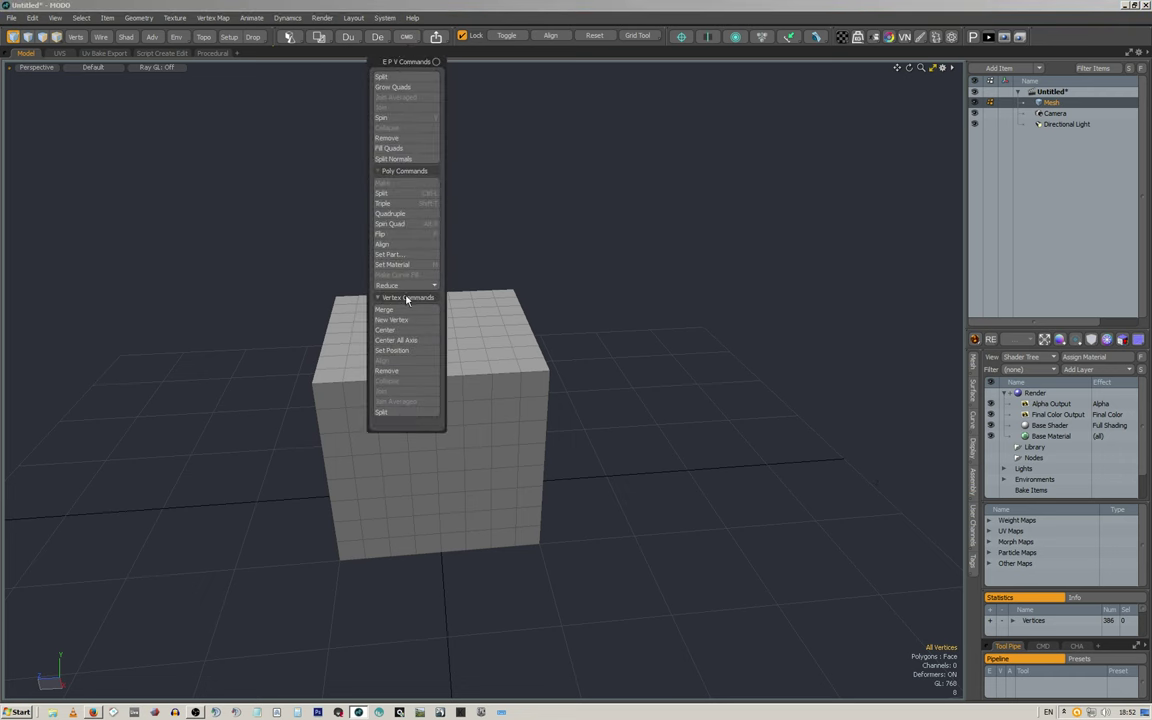
{"action": "left_click", "coordinate": [545, 90]}
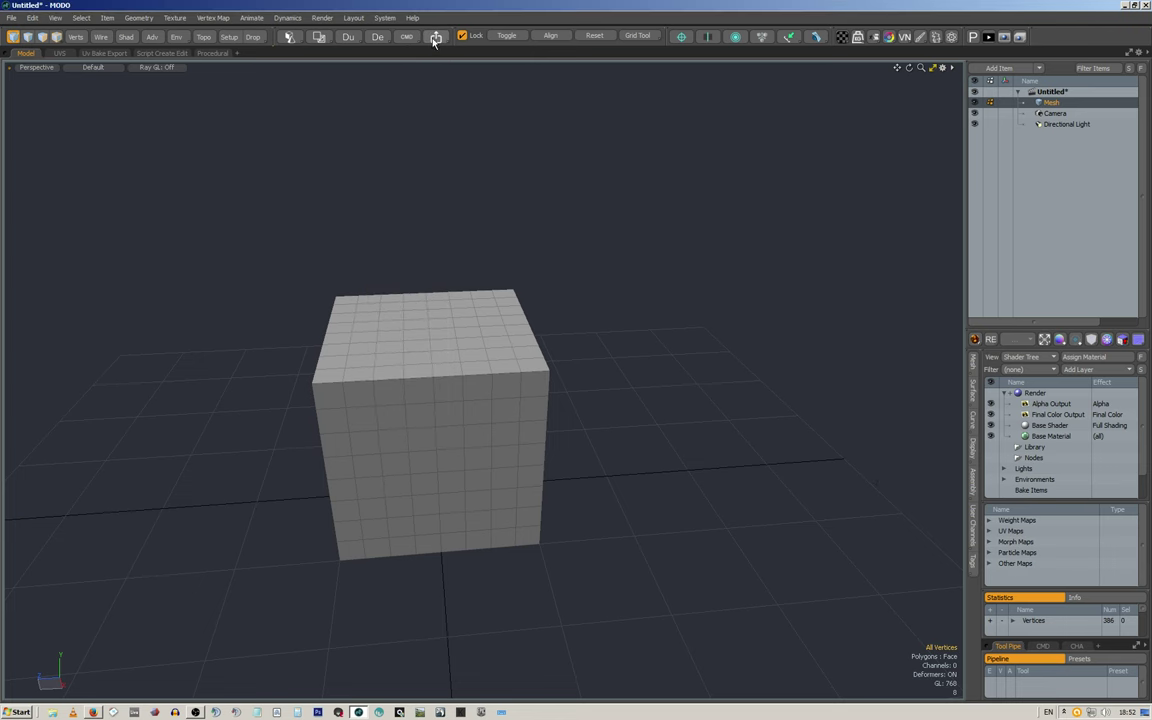
Step: Open Export Ops as a floating palette and compare its Export Selected dialog with the mesh's Export Selected Layers command, cancelling both
{"action": "left_click", "coordinate": [435, 38]}
{"action": "left_click_drag", "start_coordinate": [442, 57], "coordinate": [451, 95]}
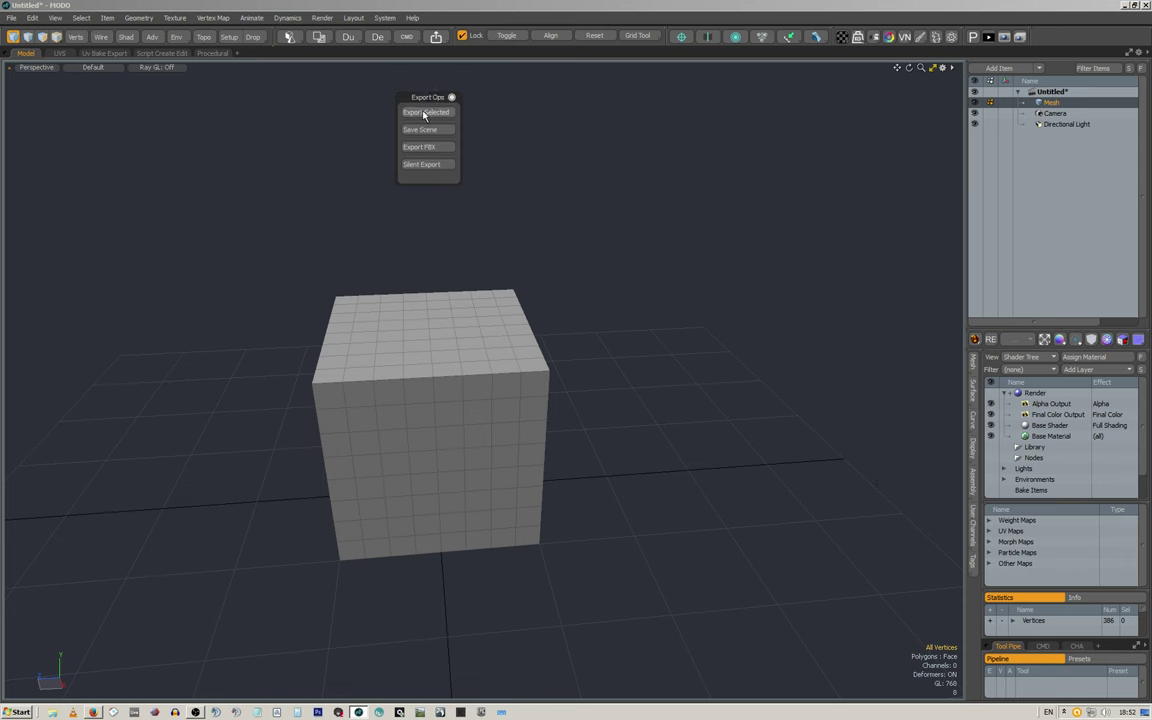
{"action": "right_click", "coordinate": [1055, 104]}
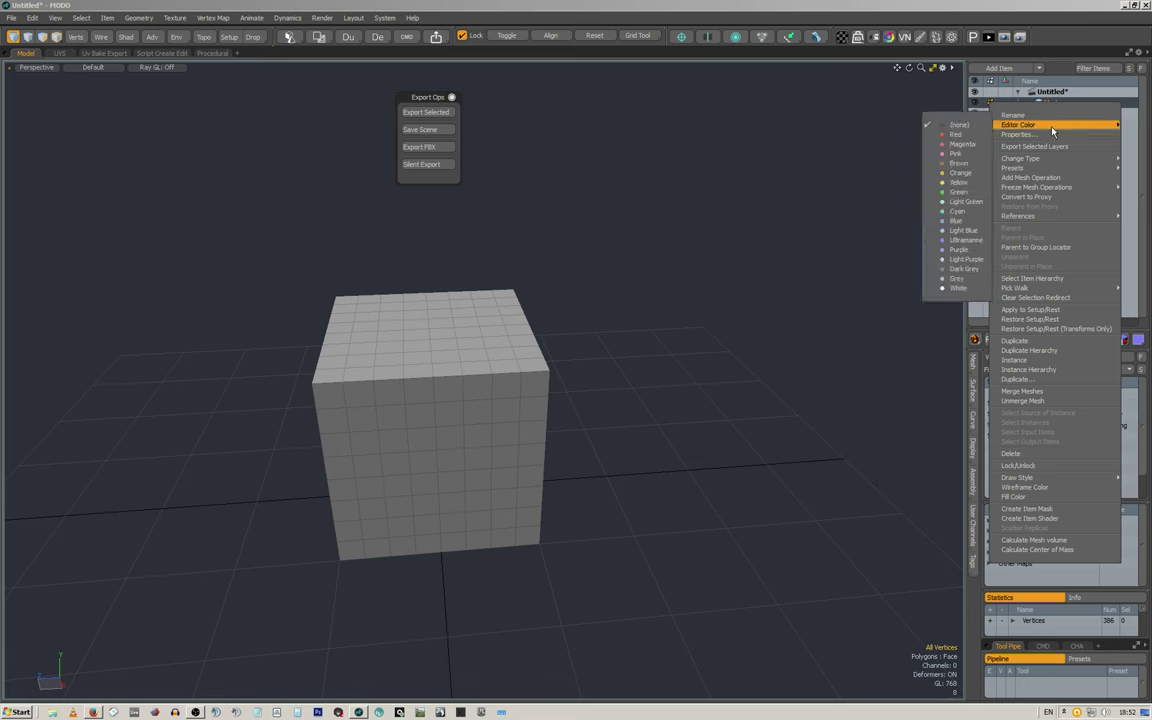
{"action": "left_click", "coordinate": [1040, 147]}
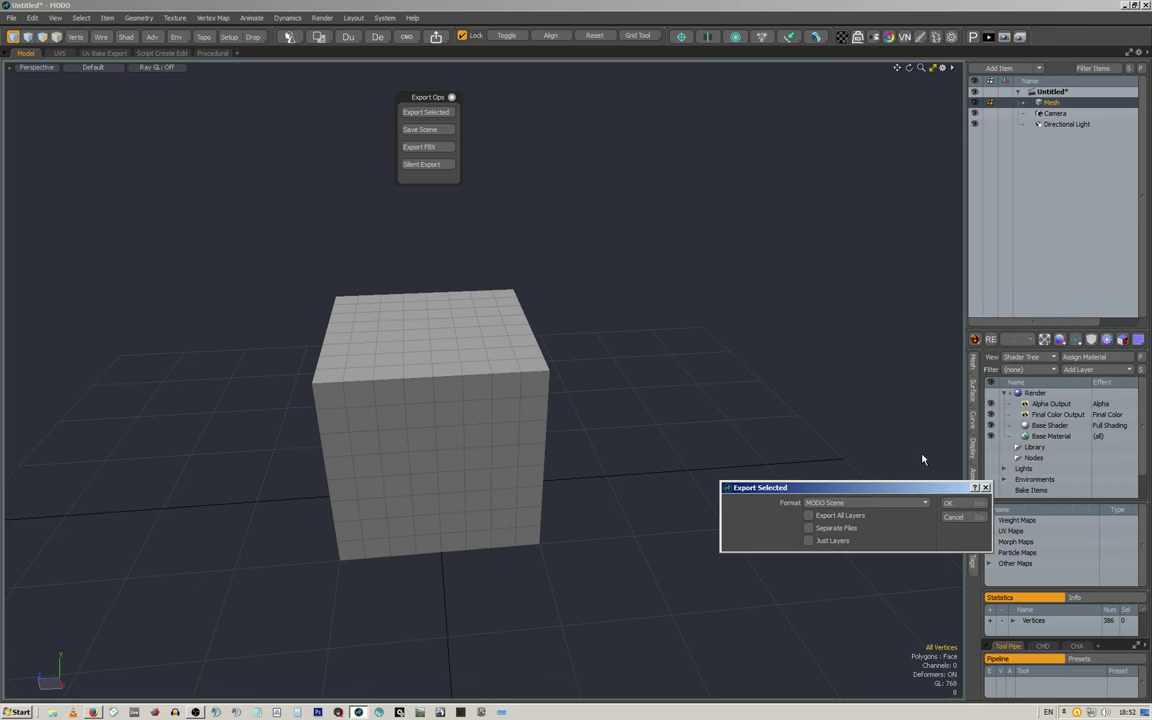
{"action": "left_click", "coordinate": [955, 518]}
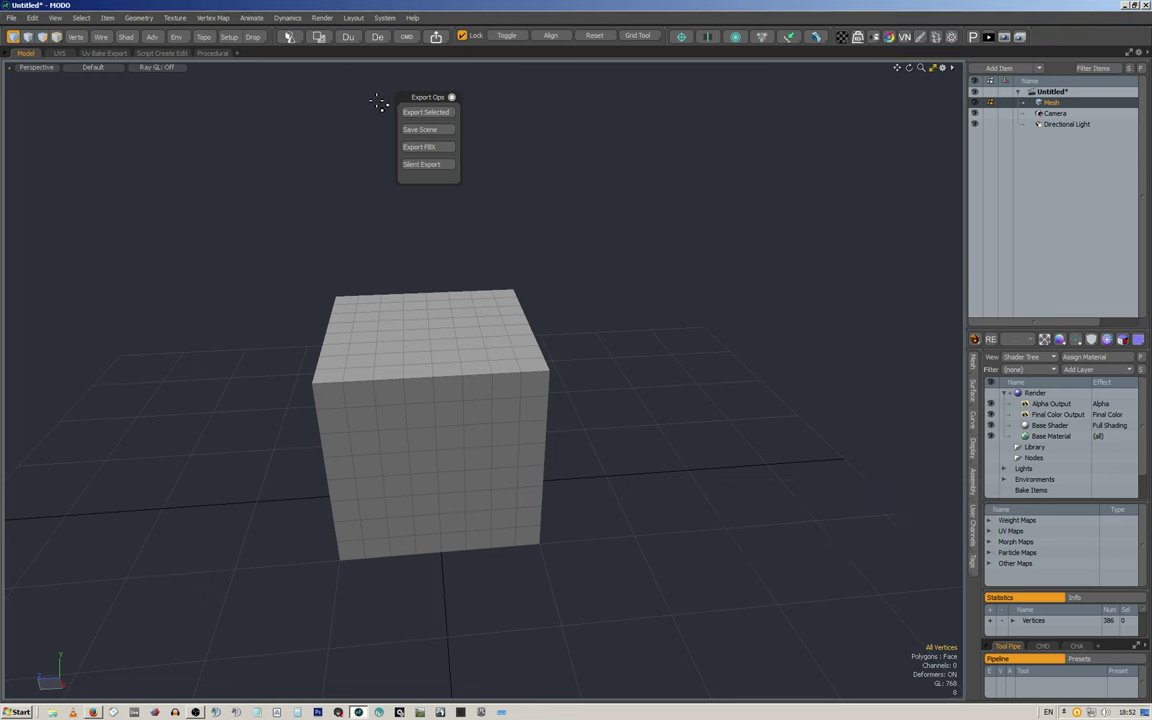
{"action": "left_click", "coordinate": [431, 113]}
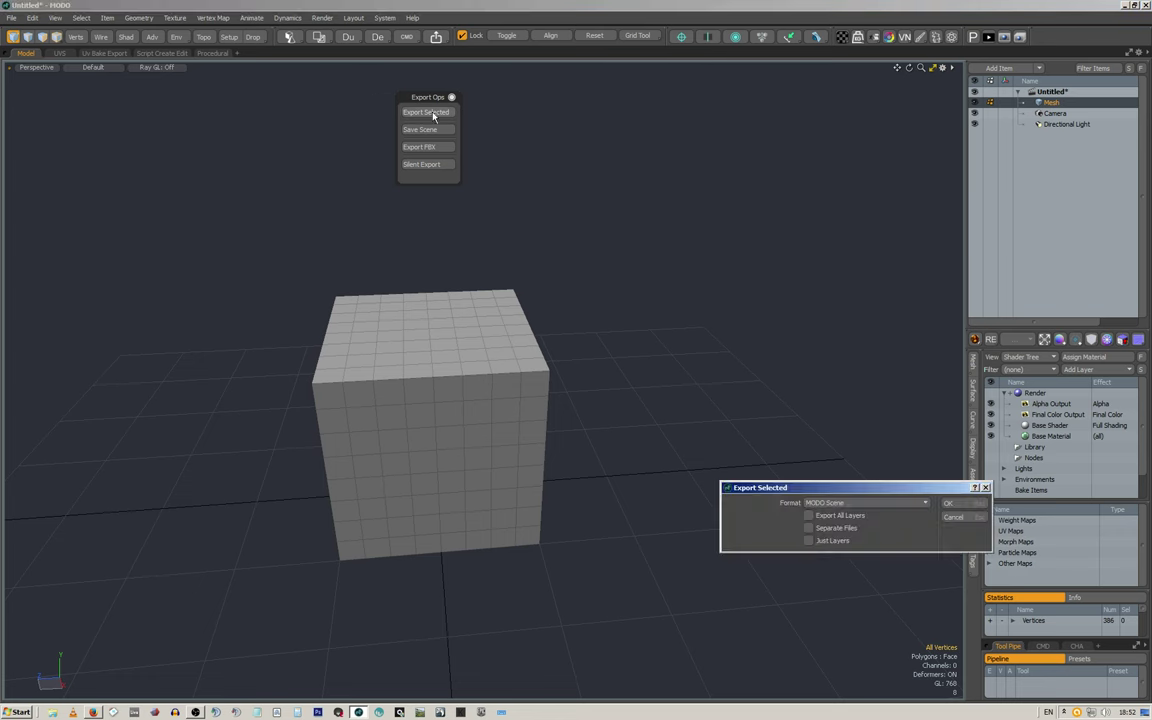
{"action": "left_click", "coordinate": [964, 518]}
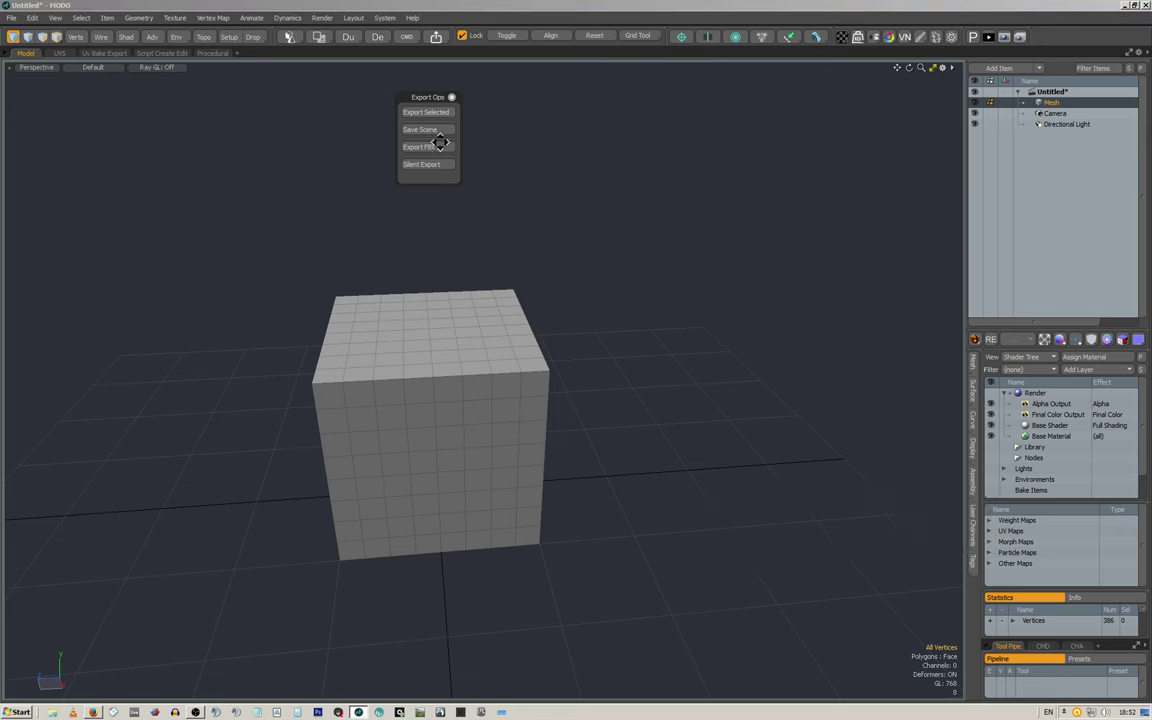
Step: Try Save Scene and Export FBX from the Export Ops palette, declining to save the scene and cancelling both file dialogs
{"action": "left_click", "coordinate": [11, 17]}
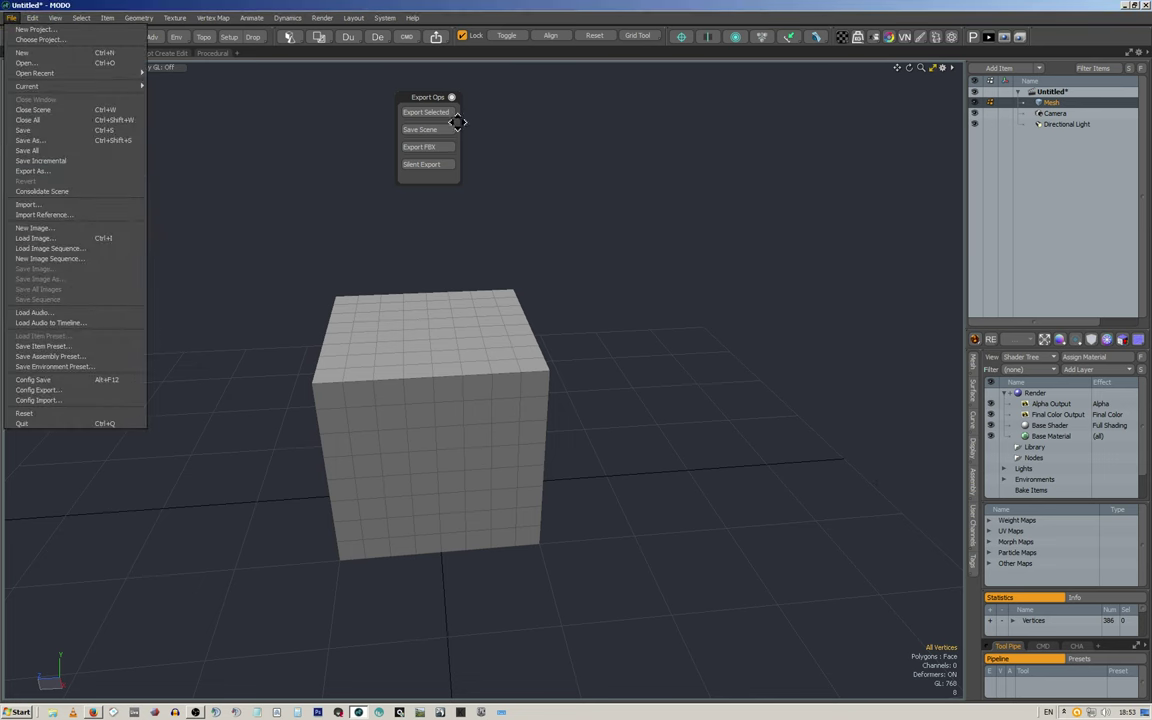
{"action": "left_click", "coordinate": [424, 129]}
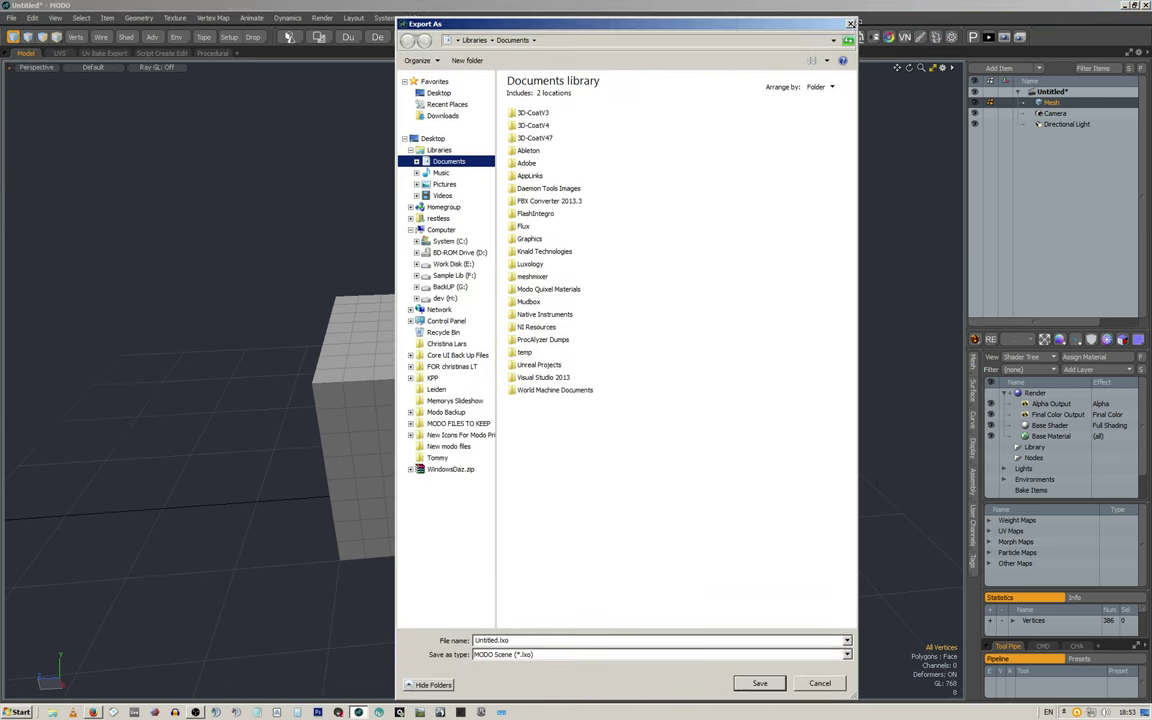
{"action": "left_click", "coordinate": [850, 25]}
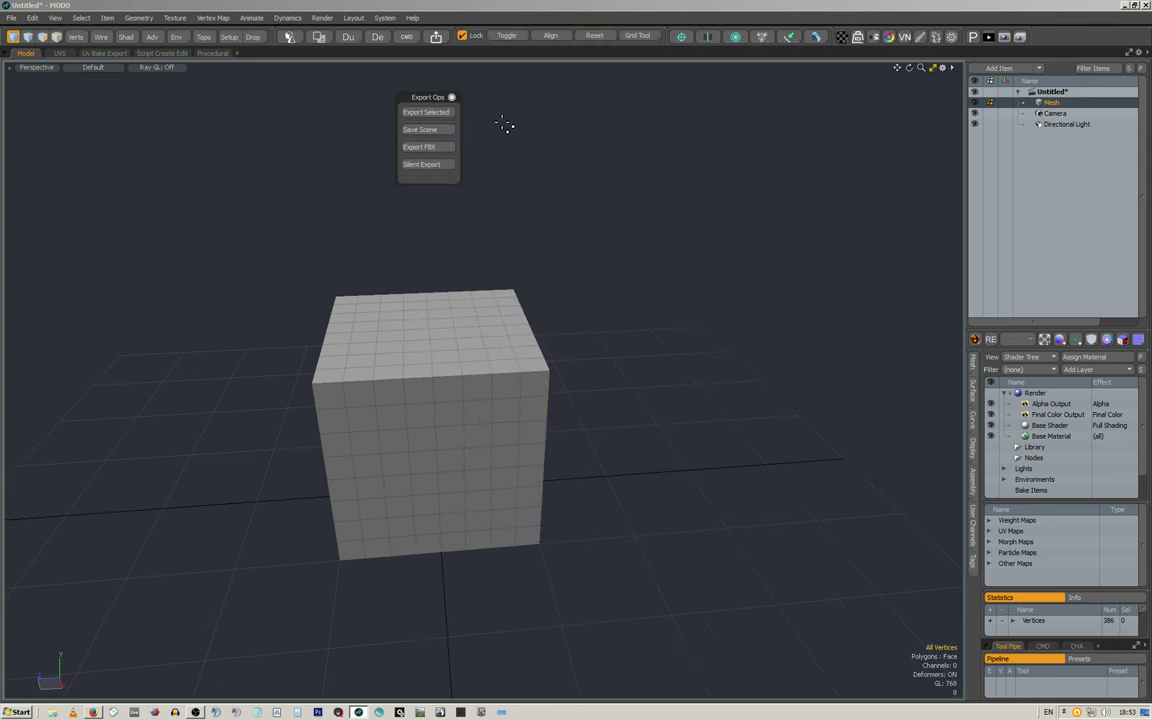
{"action": "left_click", "coordinate": [430, 148]}
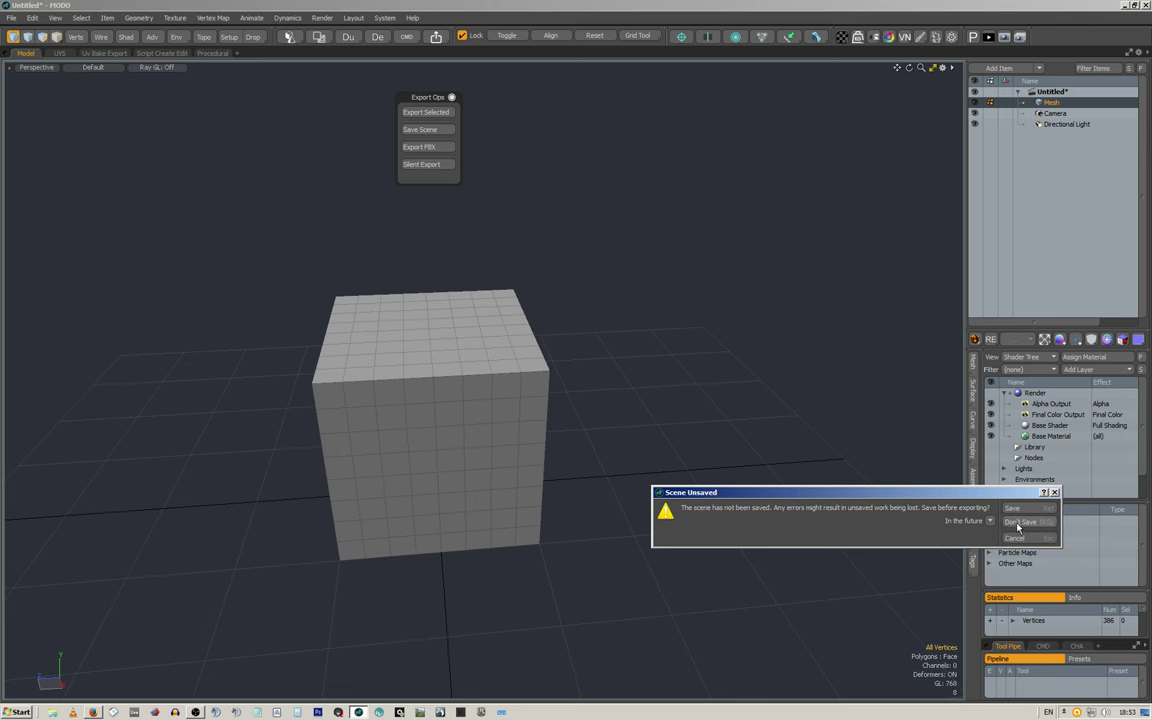
{"action": "left_click", "coordinate": [1020, 521]}
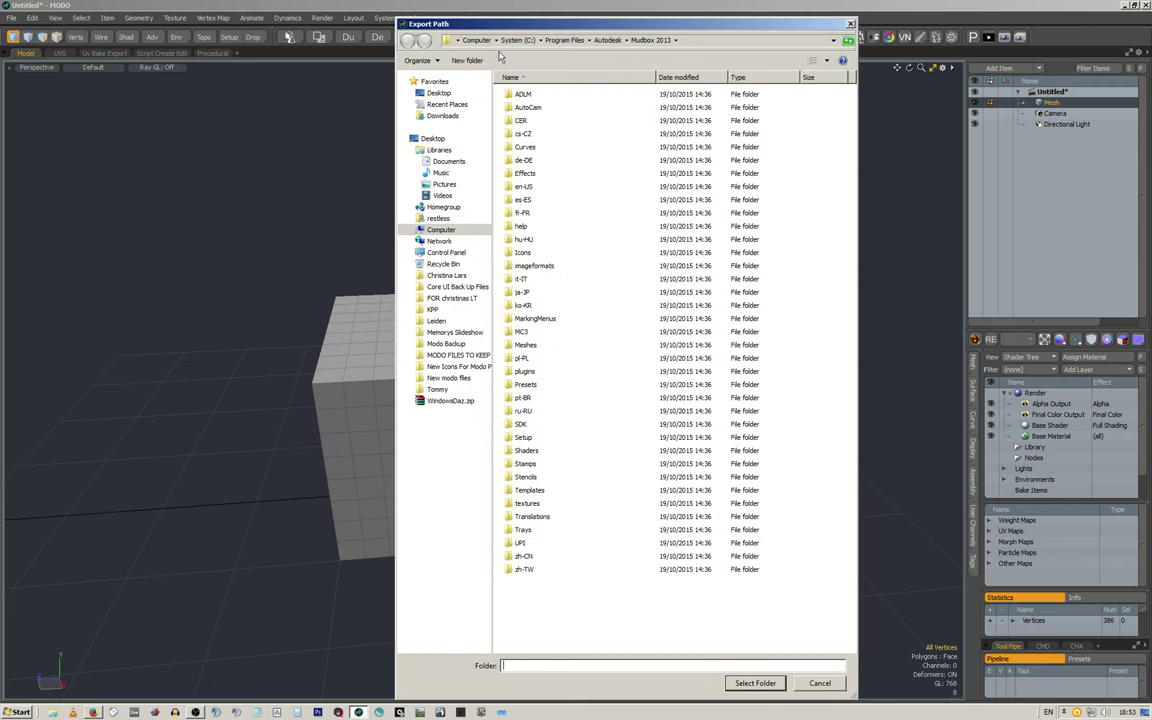
{"action": "left_click", "coordinate": [852, 23]}
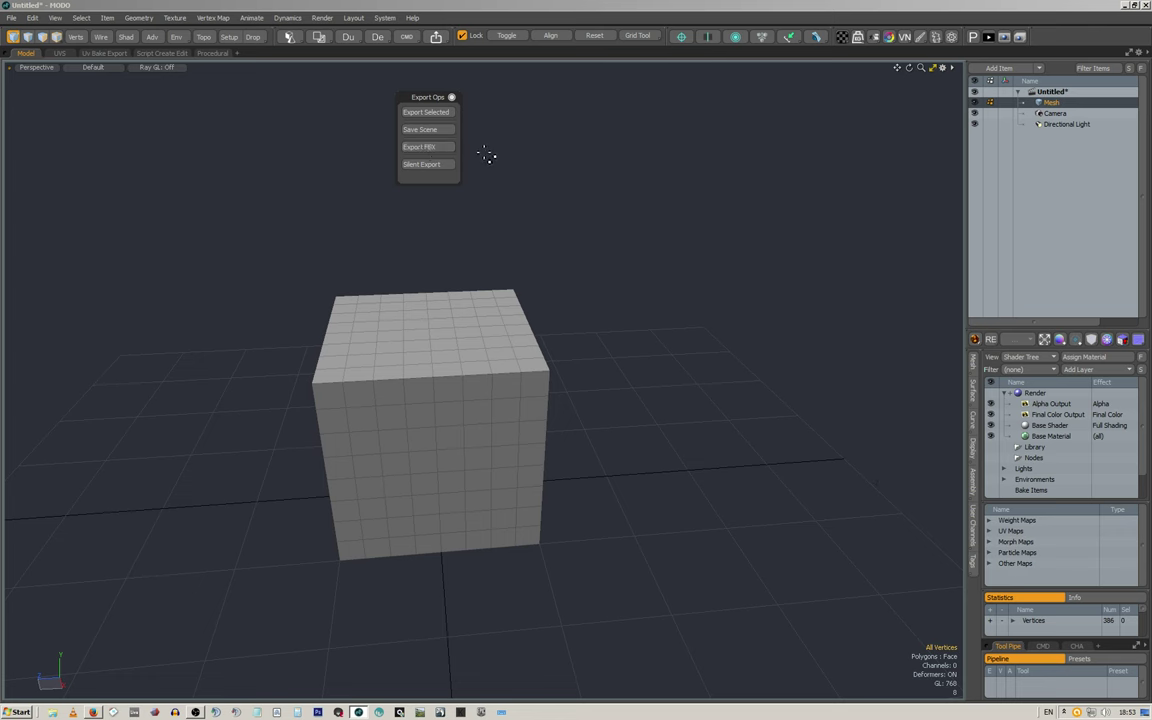
Step: Check the Silent Export tooltip, and open the Form Editor to examine the subforms of CoreTopToolBar2 in the CoreUI group
{"action": "left_click", "coordinate": [433, 166]}
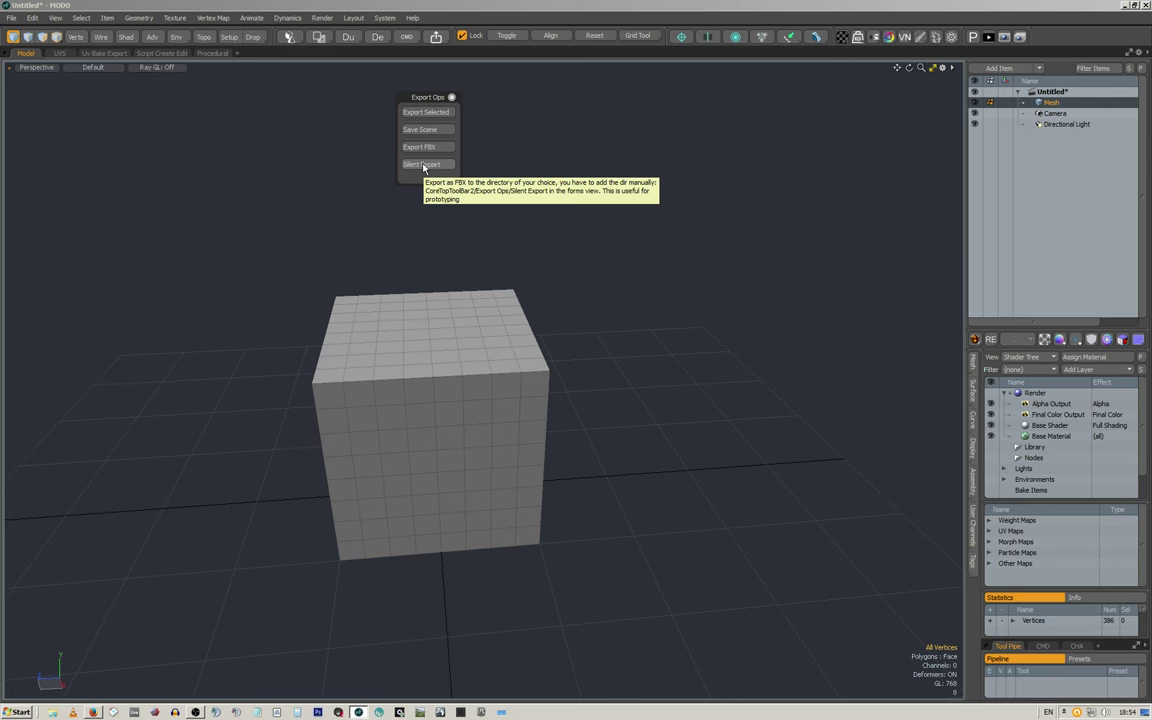
{"action": "left_click", "coordinate": [385, 18]}
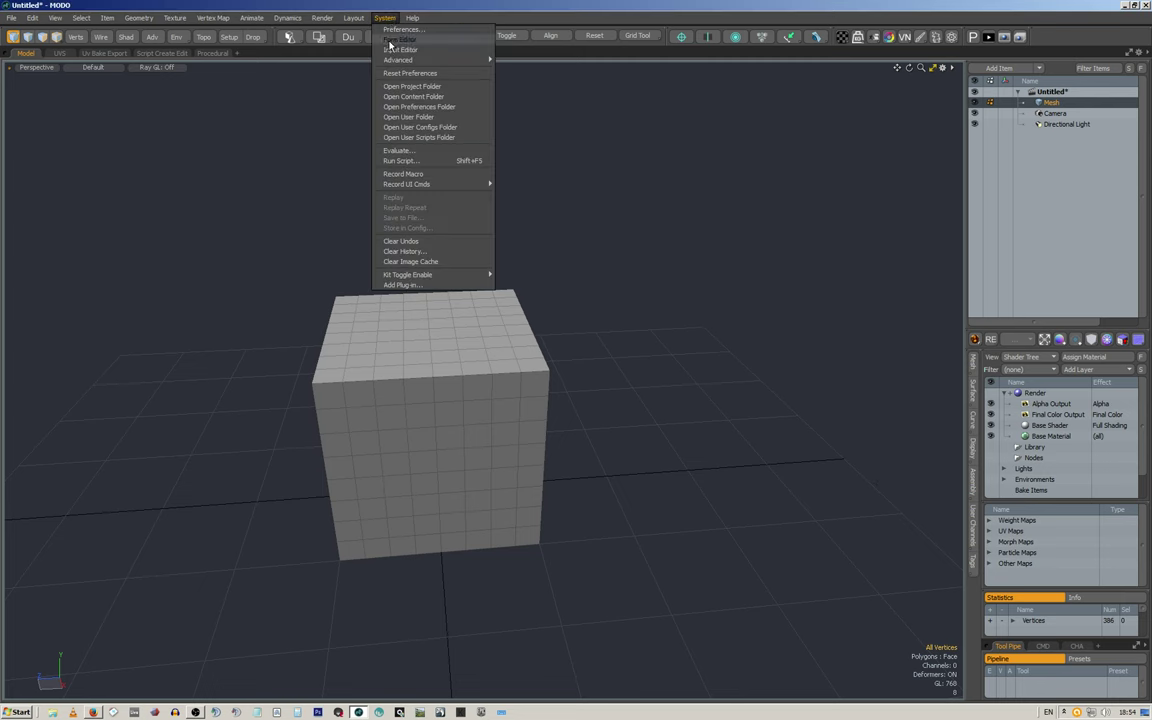
{"action": "left_click", "coordinate": [400, 39]}
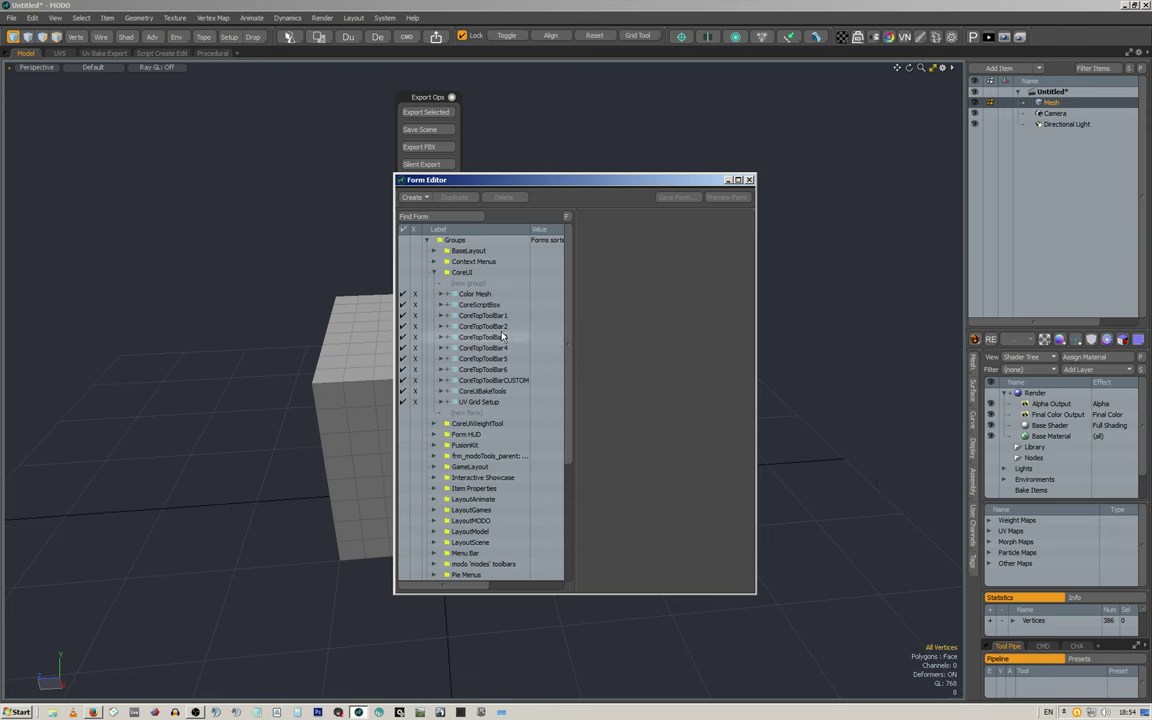
{"action": "left_click", "coordinate": [440, 326]}
{"action": "scroll", "coordinate": [460, 360], "scroll_direction": "down", "scroll_amount": 5}
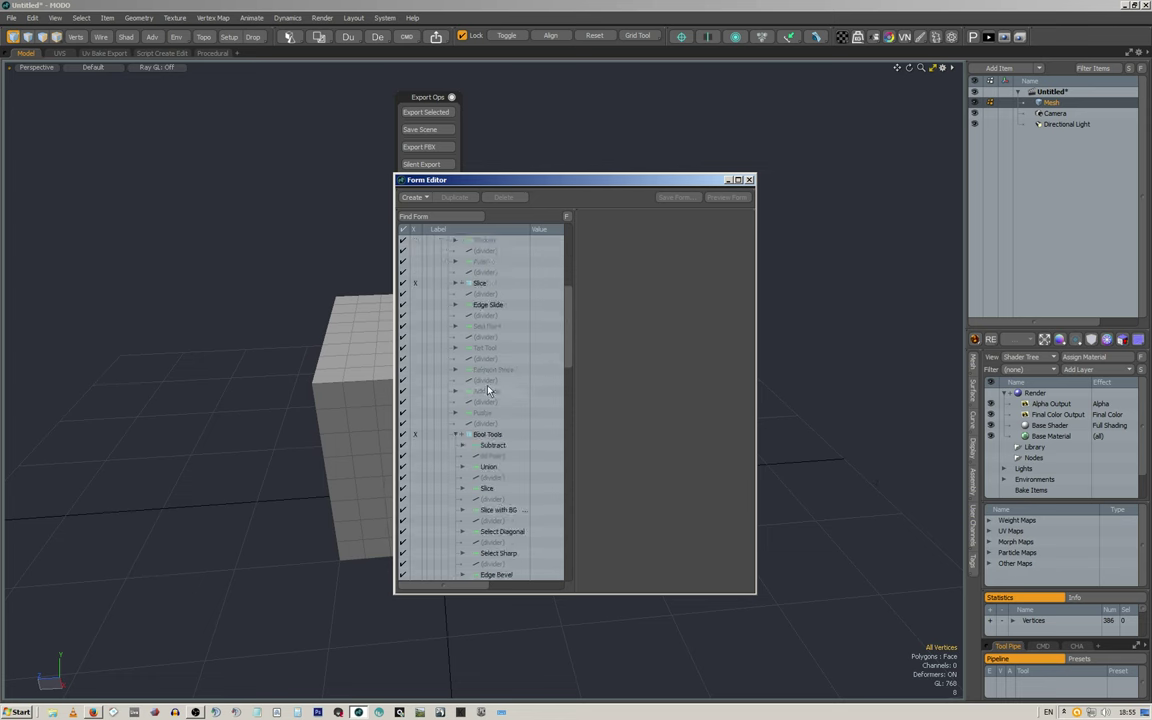
{"action": "scroll", "coordinate": [475, 360], "scroll_direction": "up", "scroll_amount": 10}
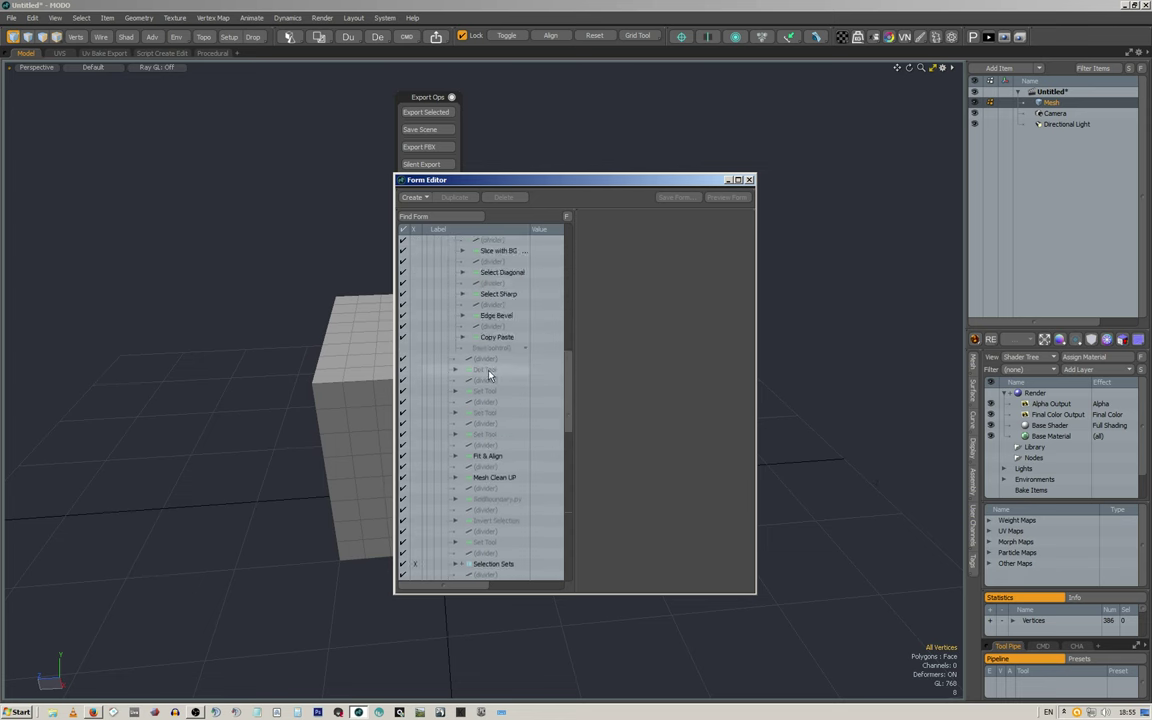
{"action": "scroll", "coordinate": [464, 338], "scroll_direction": "up", "scroll_amount": 10}
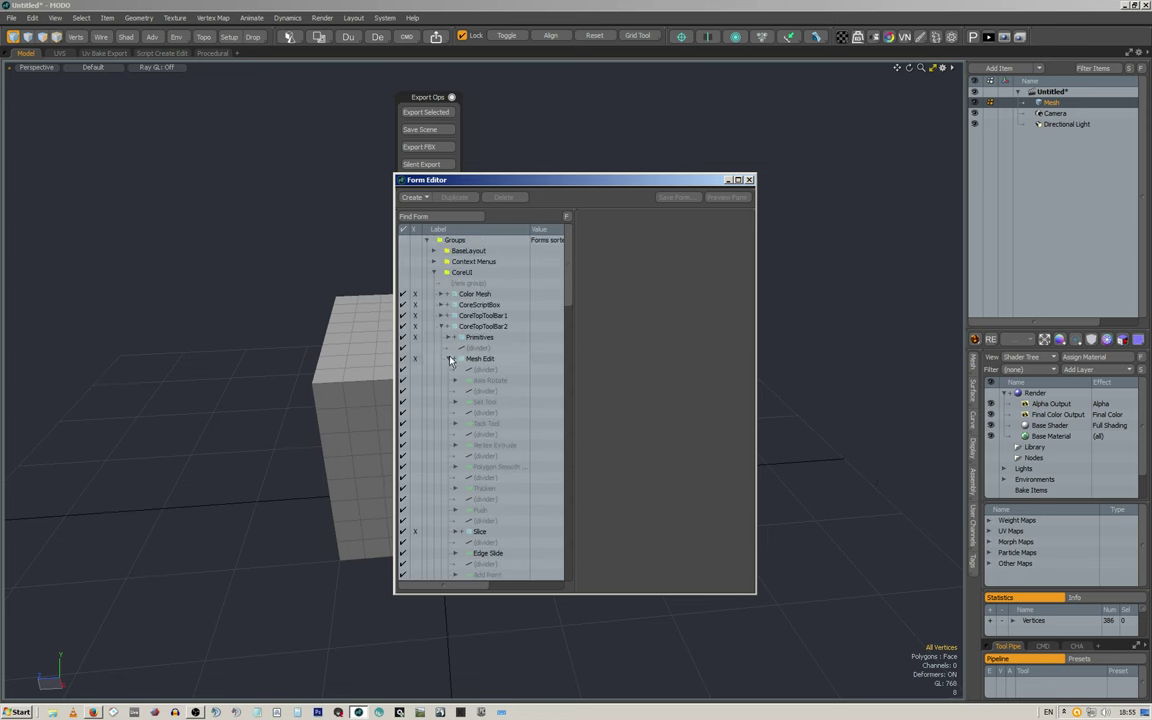
{"action": "left_click", "coordinate": [448, 380]}
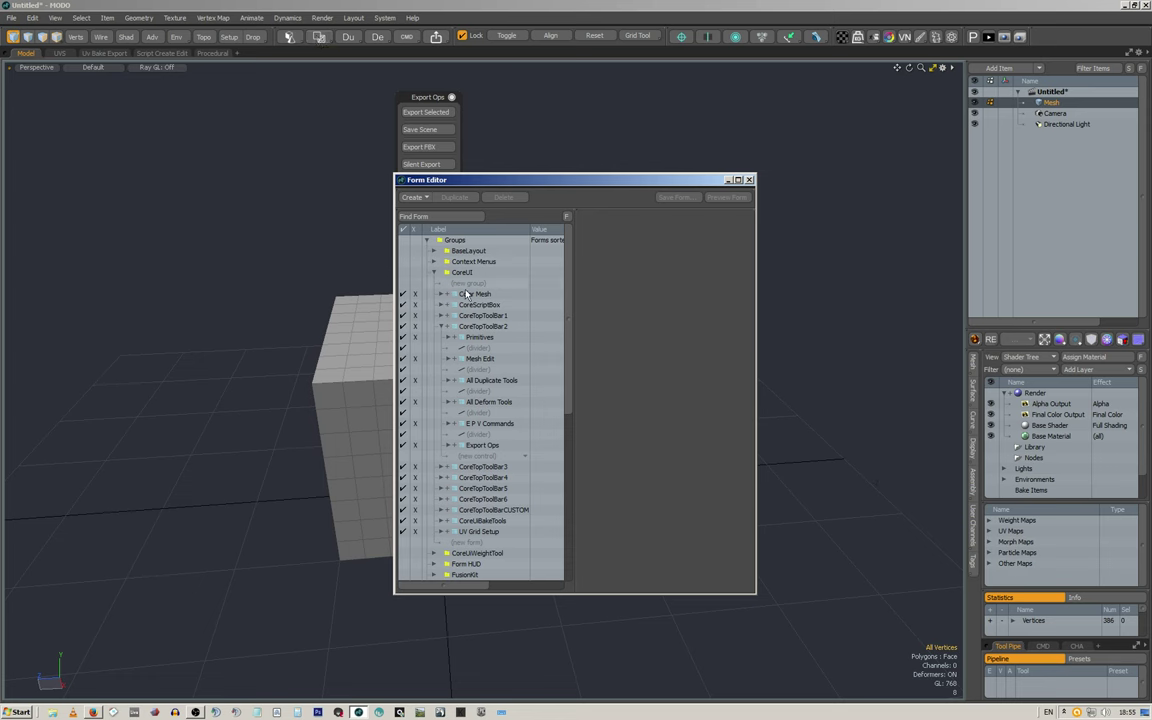
Step: Inspect the Mesh Edit form's properties and its Assign to Key option, and briefly pop up the Mesh Edit palette over the viewport
{"action": "left_click", "coordinate": [475, 360]}
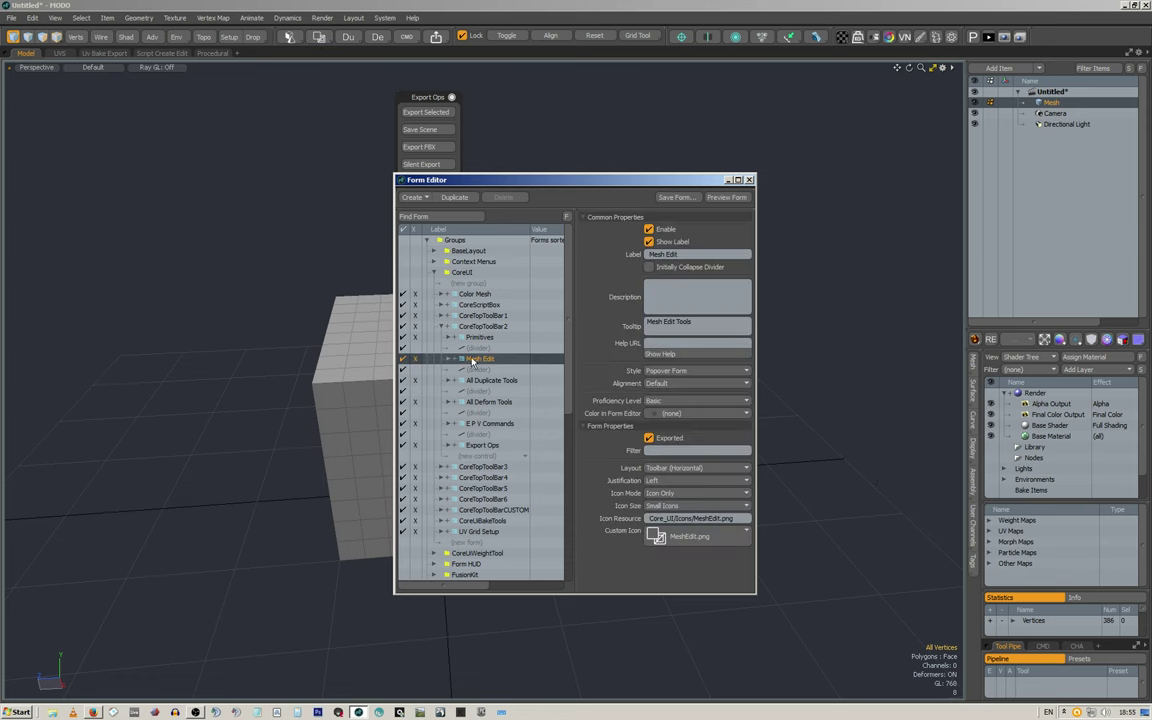
{"action": "right_click", "coordinate": [472, 359]}
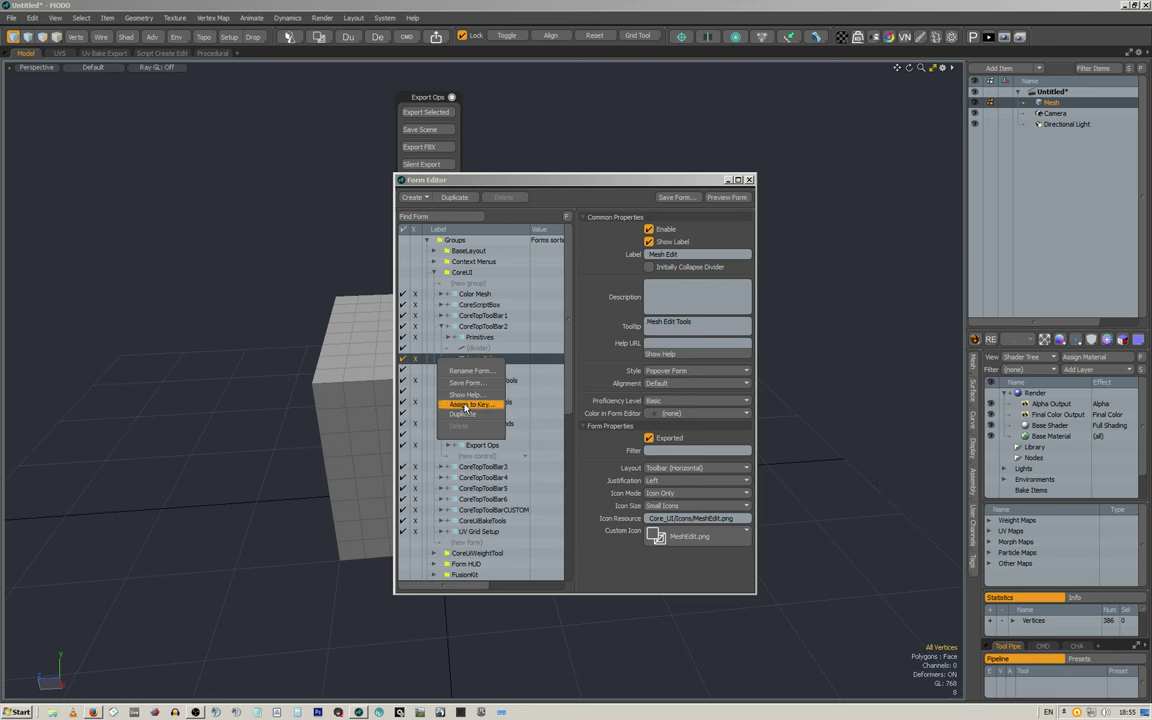
{"action": "left_click", "coordinate": [567, 184]}
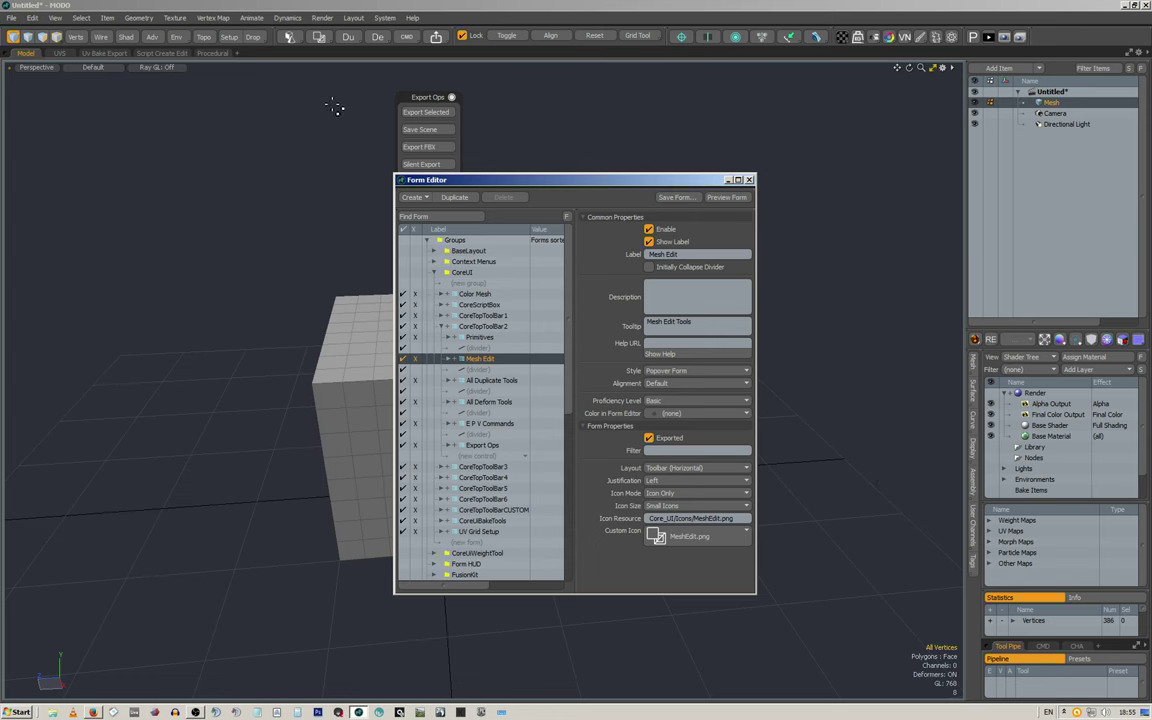
{"action": "key", "text": "ctrl+2"}
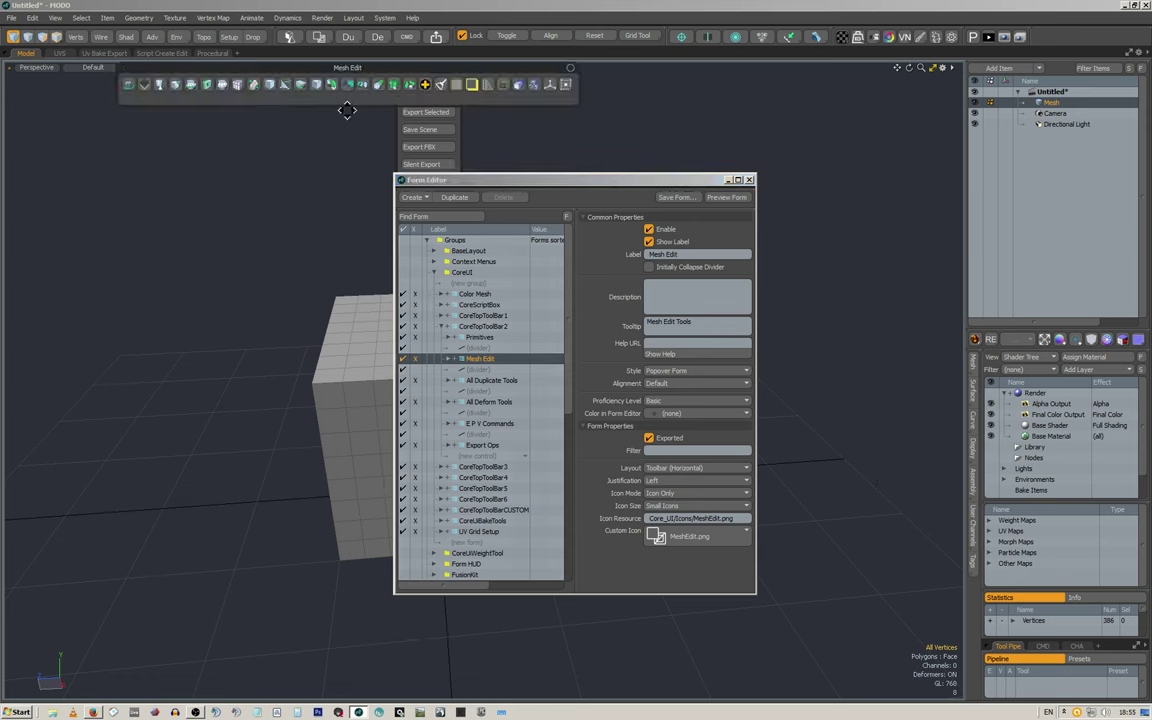
{"action": "left_click", "coordinate": [336, 122]}
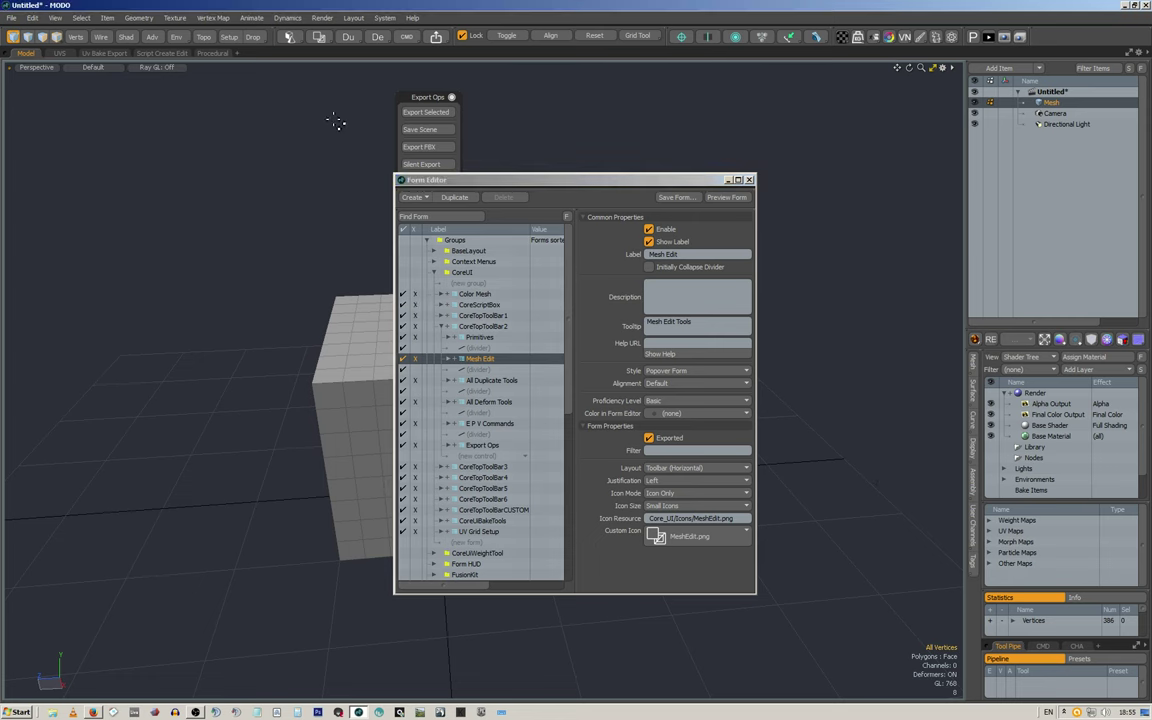
Step: Expand the Export Ops form, examine the export path in the Silent Export command, and close the Form Editor
{"action": "left_click", "coordinate": [478, 446]}
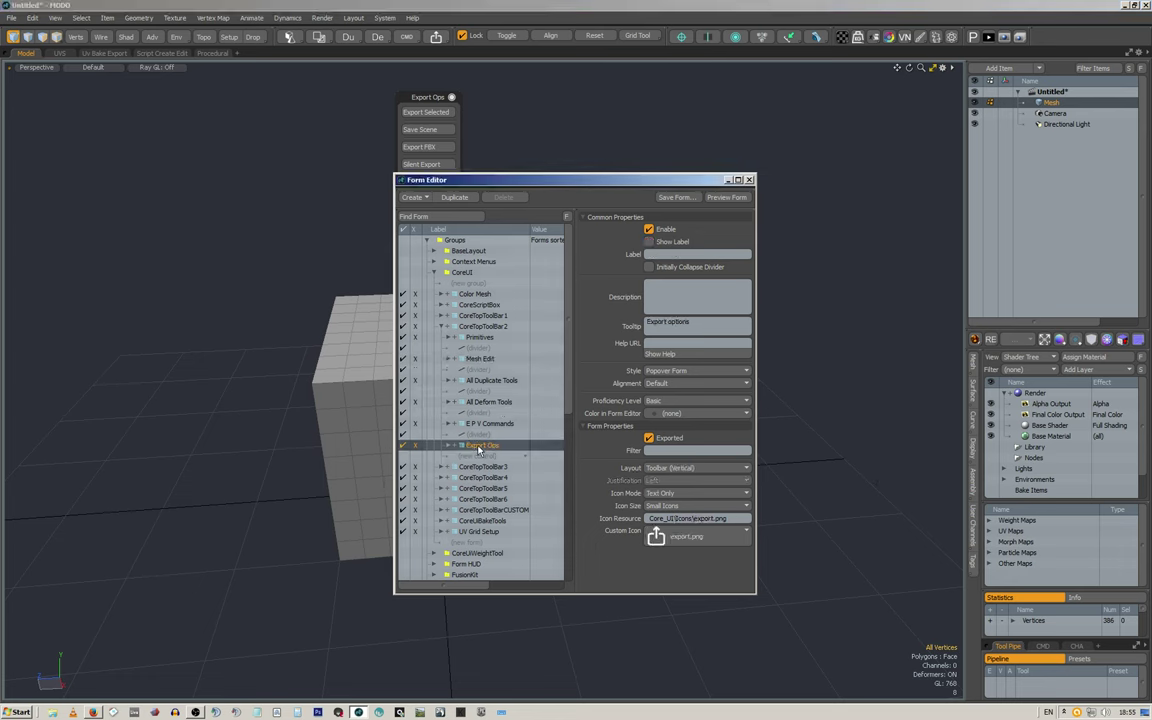
{"action": "left_click", "coordinate": [447, 445]}
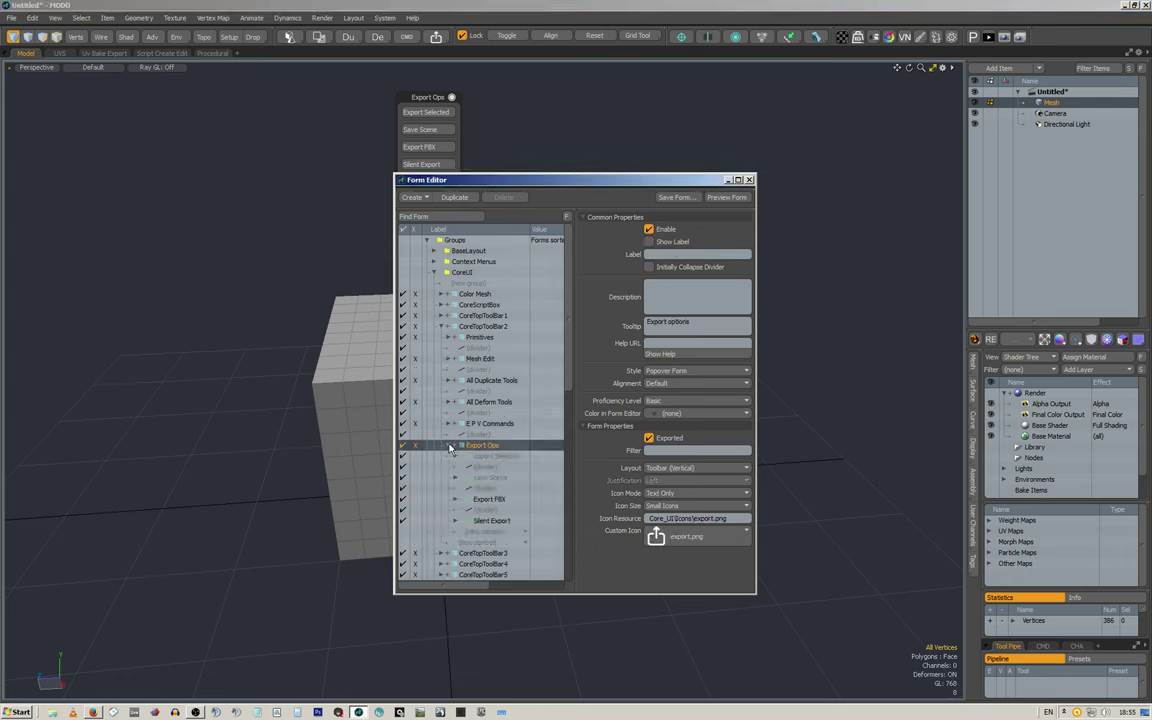
{"action": "left_click", "coordinate": [488, 522]}
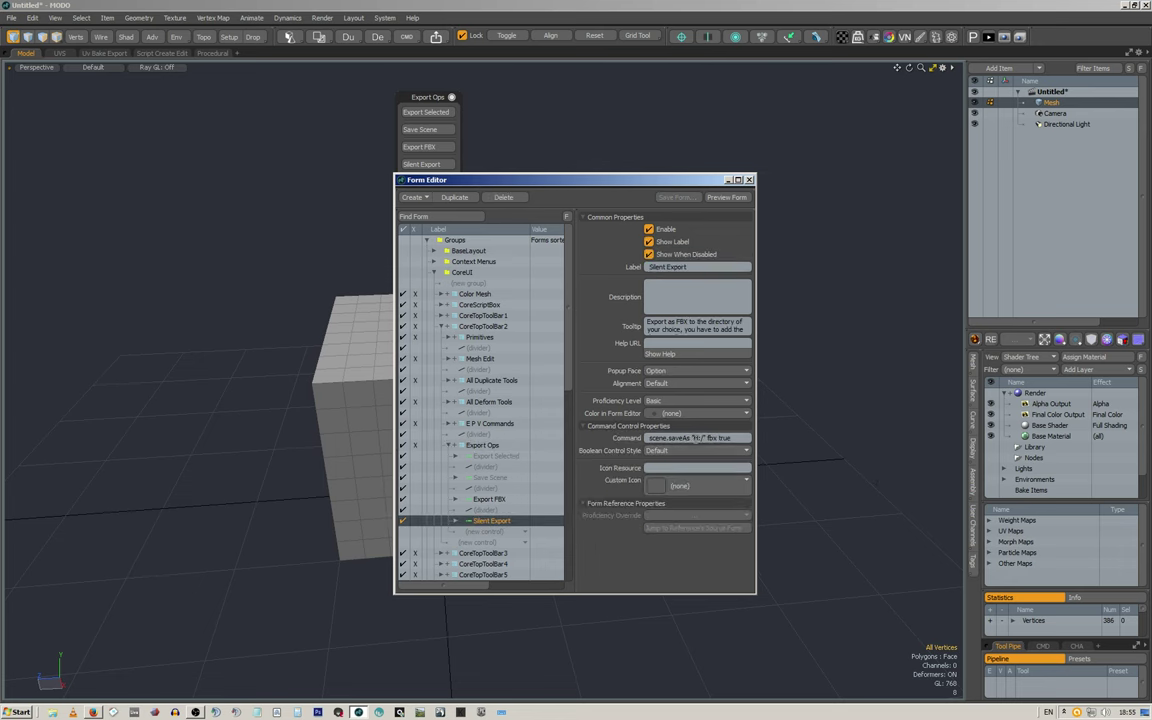
{"action": "left_click_drag", "start_coordinate": [694, 438], "coordinate": [698, 438]}
{"action": "left_click", "coordinate": [749, 180]}
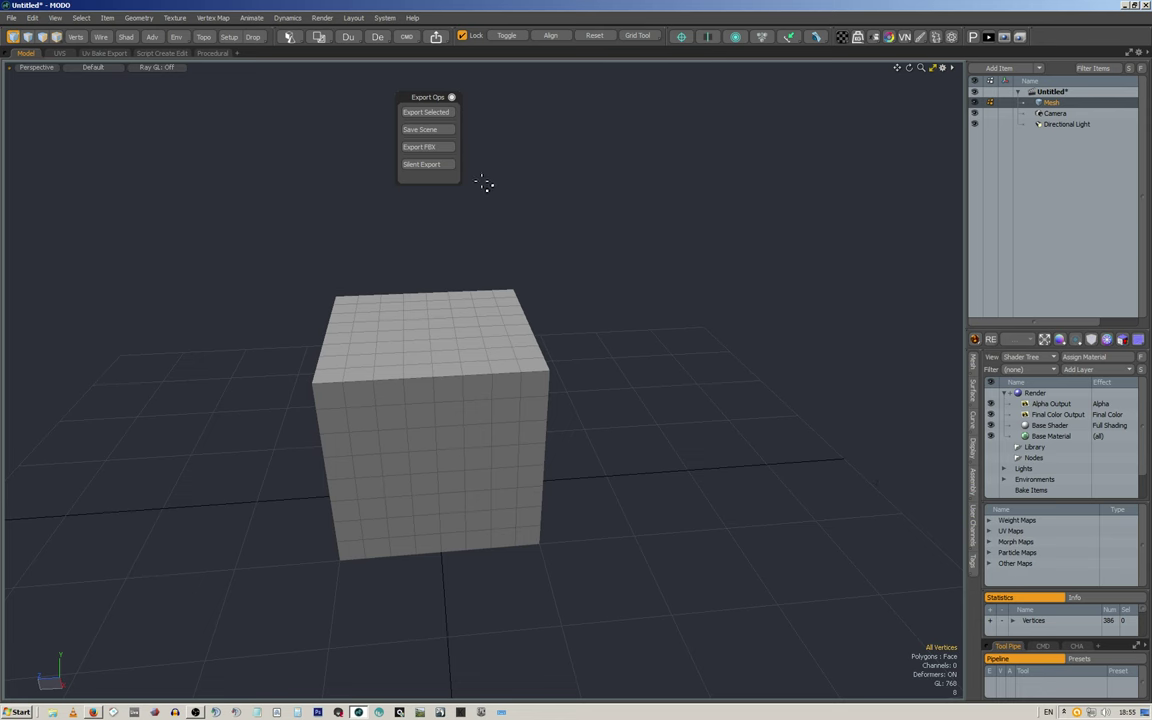
Step: Close the Export Ops palette and look around the cube to examine the ground grid while the work plane is locked
{"action": "left_click", "coordinate": [452, 98]}
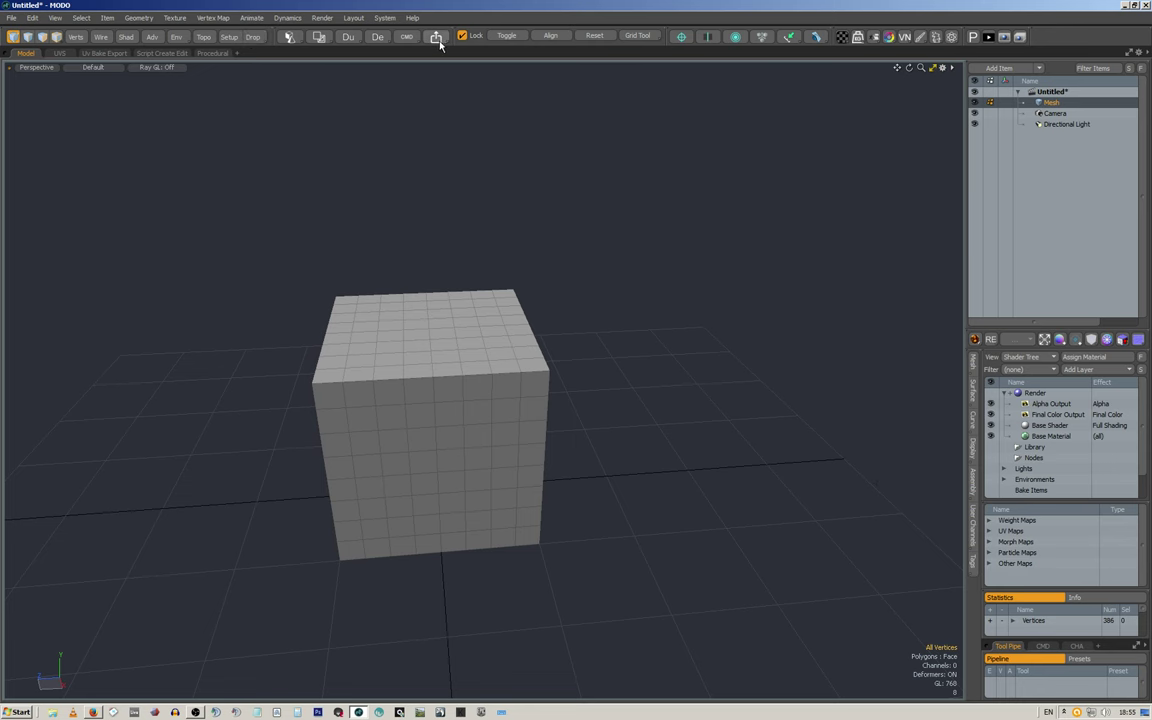
{"action": "left_click_drag", "start_coordinate": [569, 292], "coordinate": [505, 265], "text": "alt"}
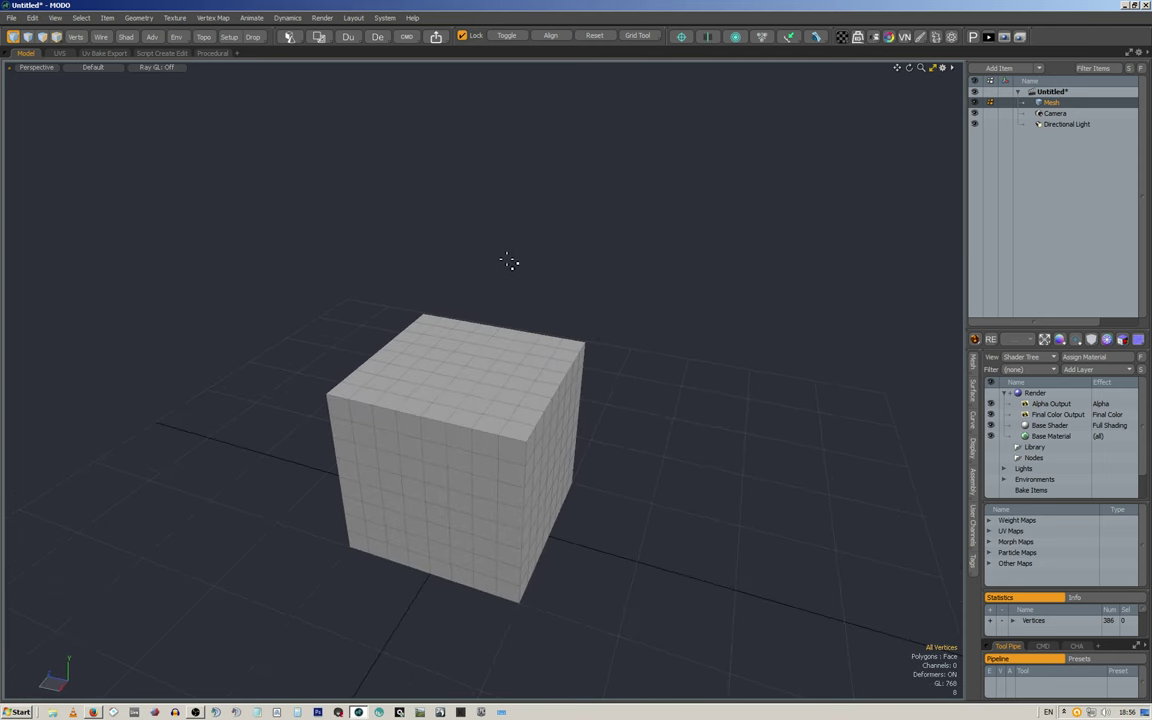
{"action": "left_click_drag", "start_coordinate": [509, 262], "coordinate": [468, 271], "text": "alt"}
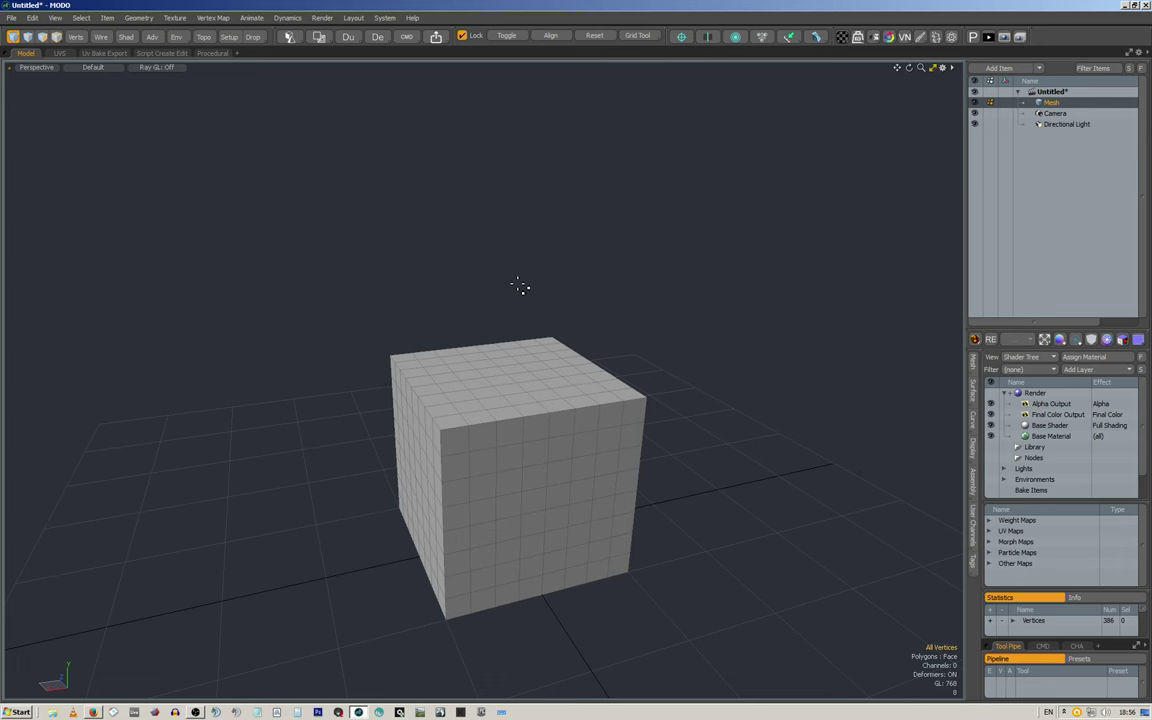
{"action": "left_click_drag", "start_coordinate": [548, 283], "coordinate": [588, 319], "text": "alt"}
{"action": "left_click_drag", "start_coordinate": [466, 318], "coordinate": [516, 235], "text": "alt+shift"}
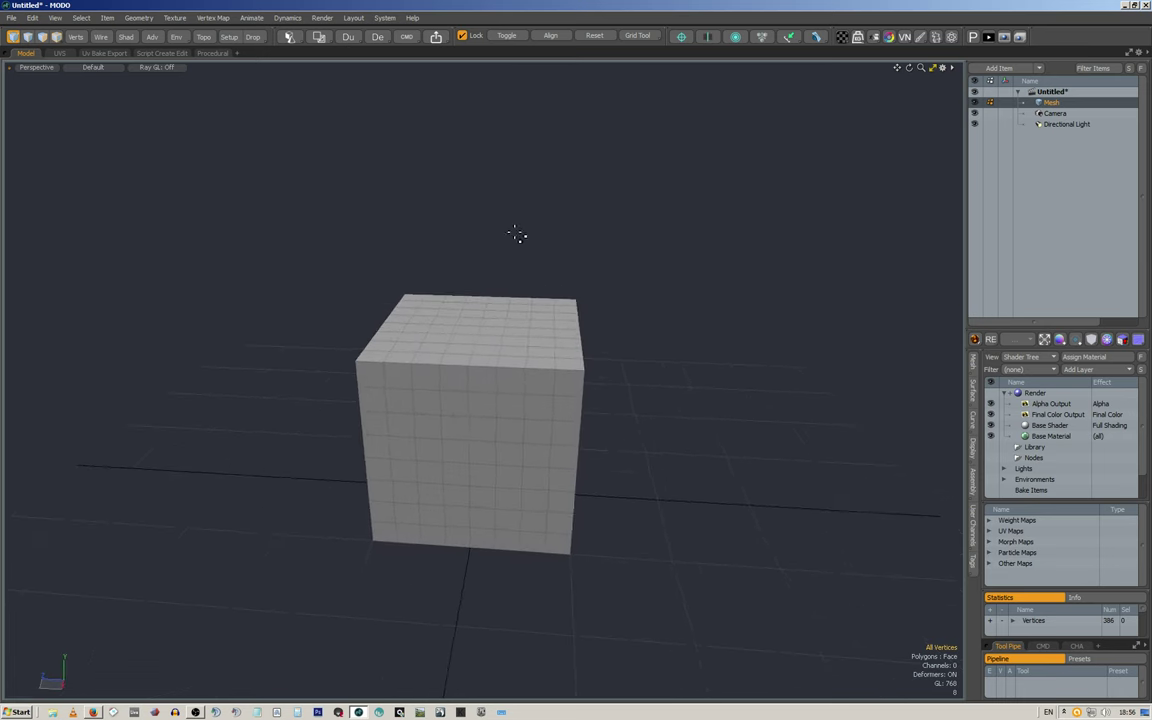
{"action": "left_click_drag", "start_coordinate": [632, 299], "coordinate": [540, 278], "text": "alt"}
Step: Unlock the work plane and switch the fixed grid state with the Grid Tool's Fixed On Off option
{"action": "left_click", "coordinate": [463, 37]}
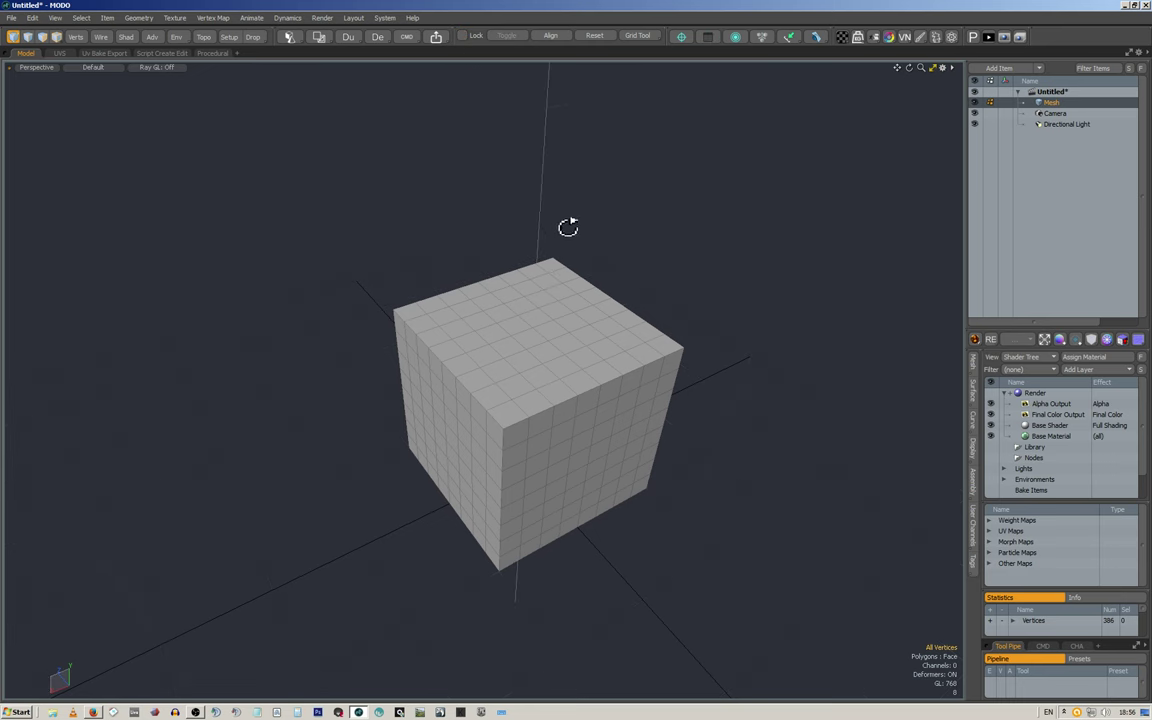
{"action": "left_click_drag", "start_coordinate": [560, 221], "coordinate": [471, 183], "text": "alt"}
{"action": "left_click", "coordinate": [644, 36]}
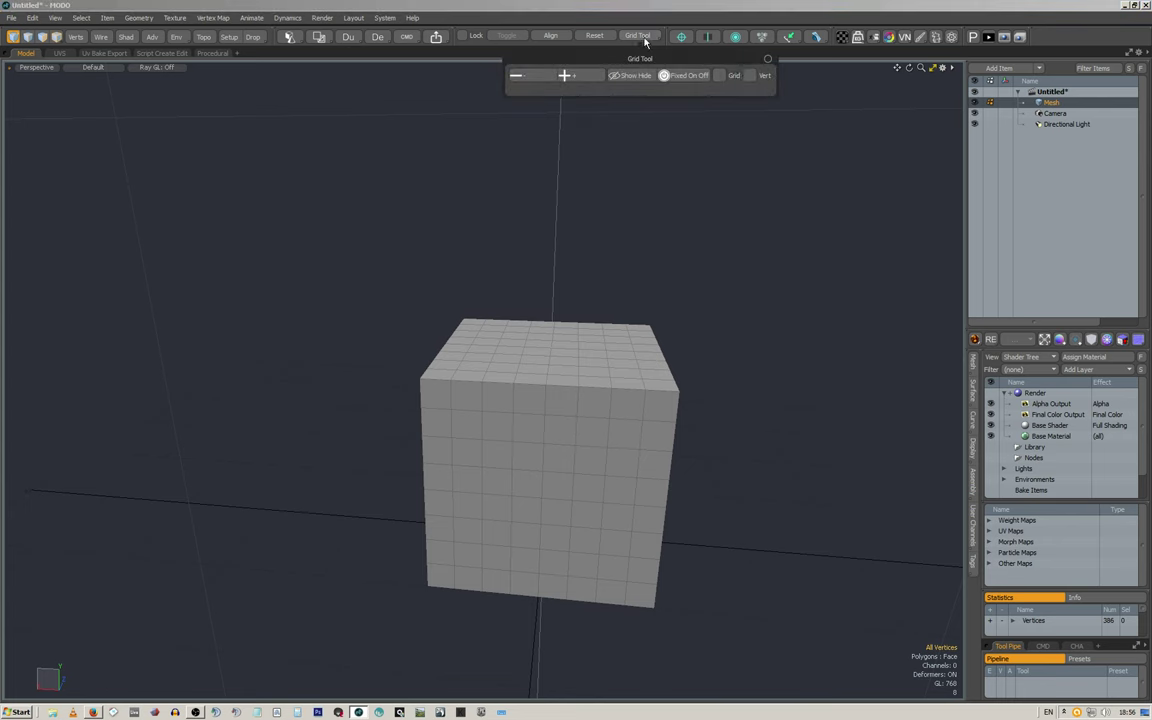
{"action": "left_click", "coordinate": [690, 78]}
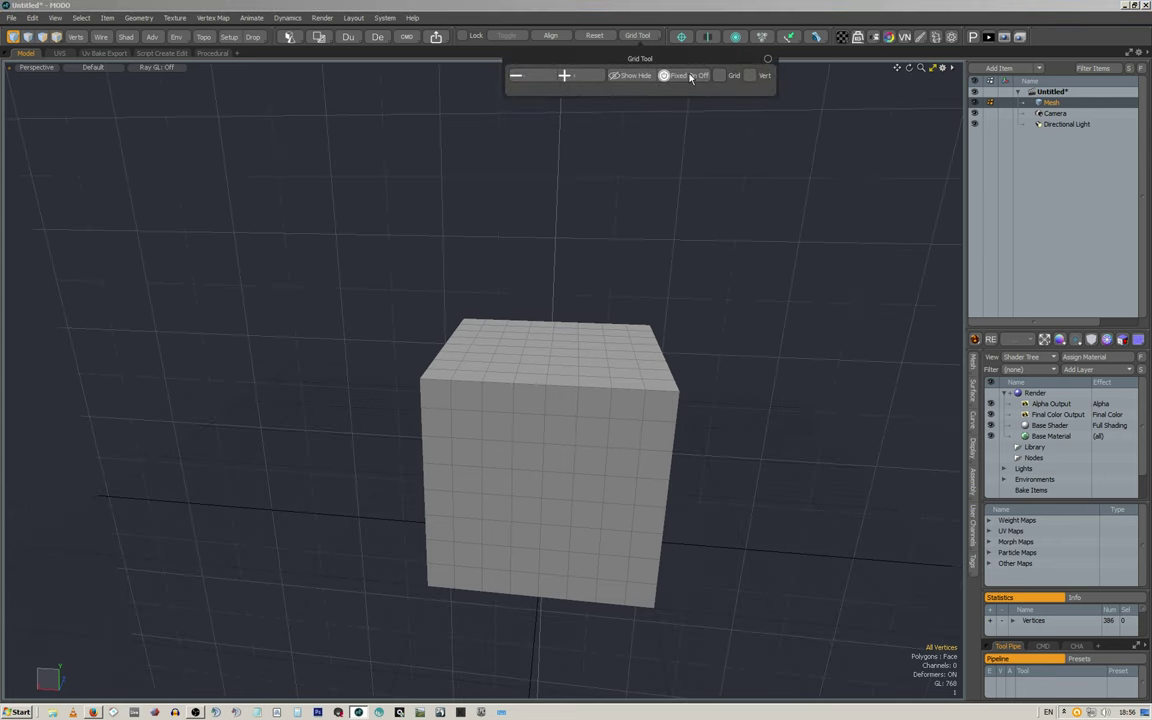
{"action": "left_click_drag", "start_coordinate": [517, 247], "coordinate": [669, 267], "text": "alt"}
{"action": "left_click_drag", "start_coordinate": [586, 291], "coordinate": [630, 298], "text": "alt"}
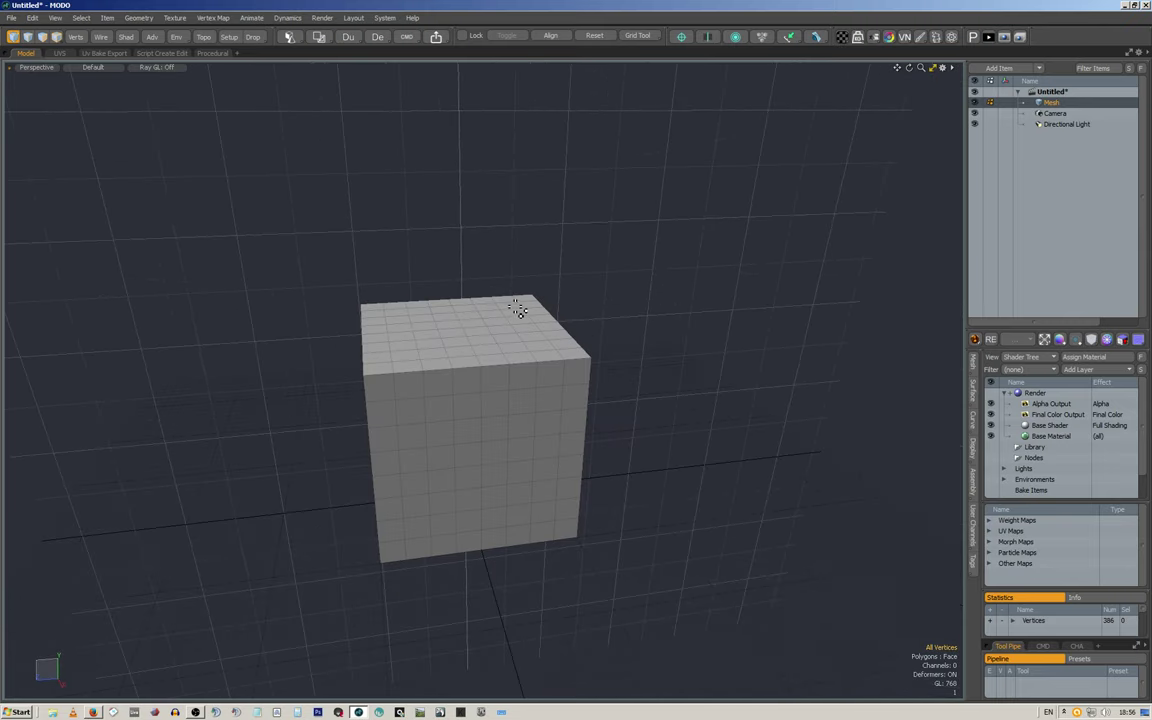
Step: Examine how the unlocked grid changes size and plane at different zoom levels and viewing angles around the cube
{"action": "scroll", "coordinate": [522, 307], "scroll_direction": "up", "scroll_amount": 5}
{"action": "scroll", "coordinate": [522, 304], "scroll_direction": "down", "scroll_amount": 8}
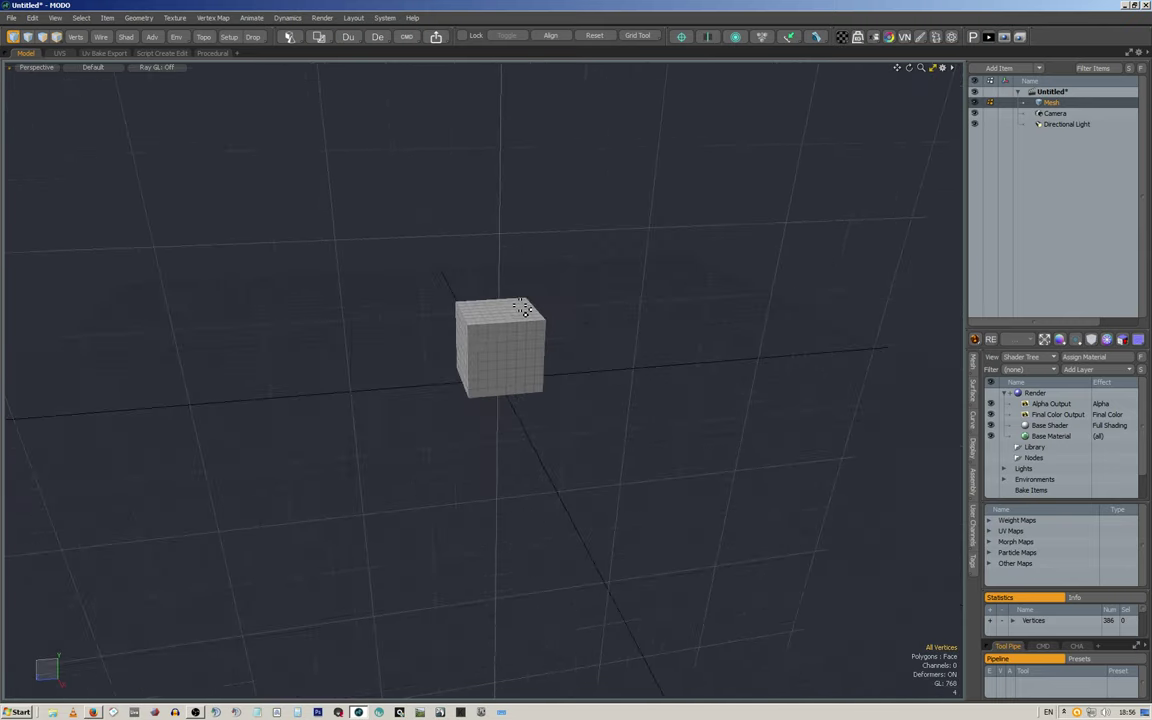
{"action": "scroll", "coordinate": [505, 310], "scroll_direction": "up", "scroll_amount": 3}
{"action": "left_click_drag", "start_coordinate": [488, 316], "coordinate": [518, 340], "text": "alt"}
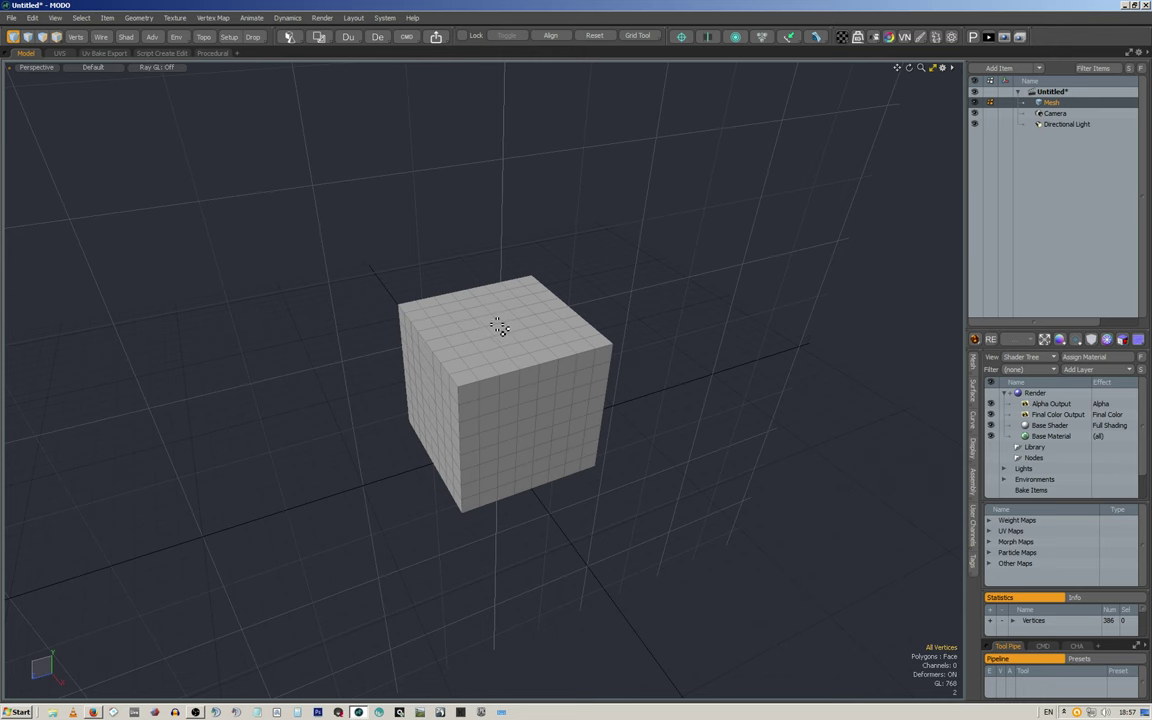
{"action": "left_click_drag", "start_coordinate": [504, 336], "coordinate": [555, 319], "text": "alt"}
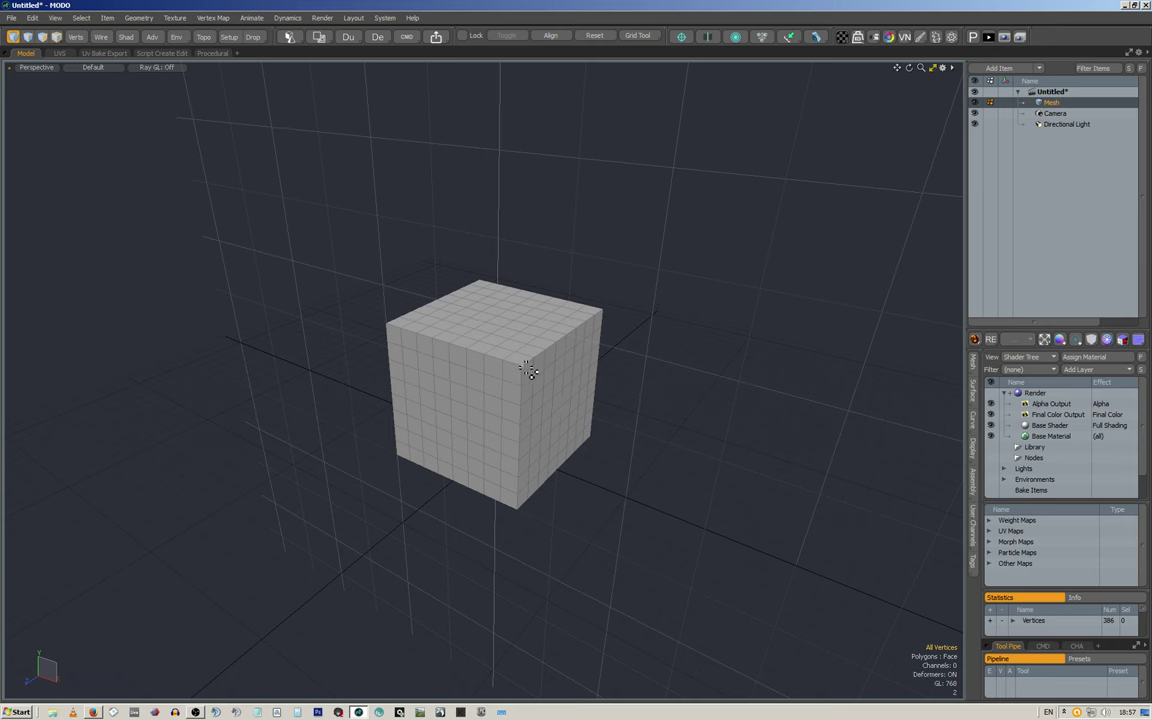
{"action": "scroll", "coordinate": [523, 360], "scroll_direction": "up", "scroll_amount": 10}
{"action": "scroll", "coordinate": [519, 372], "scroll_direction": "up", "scroll_amount": 3}
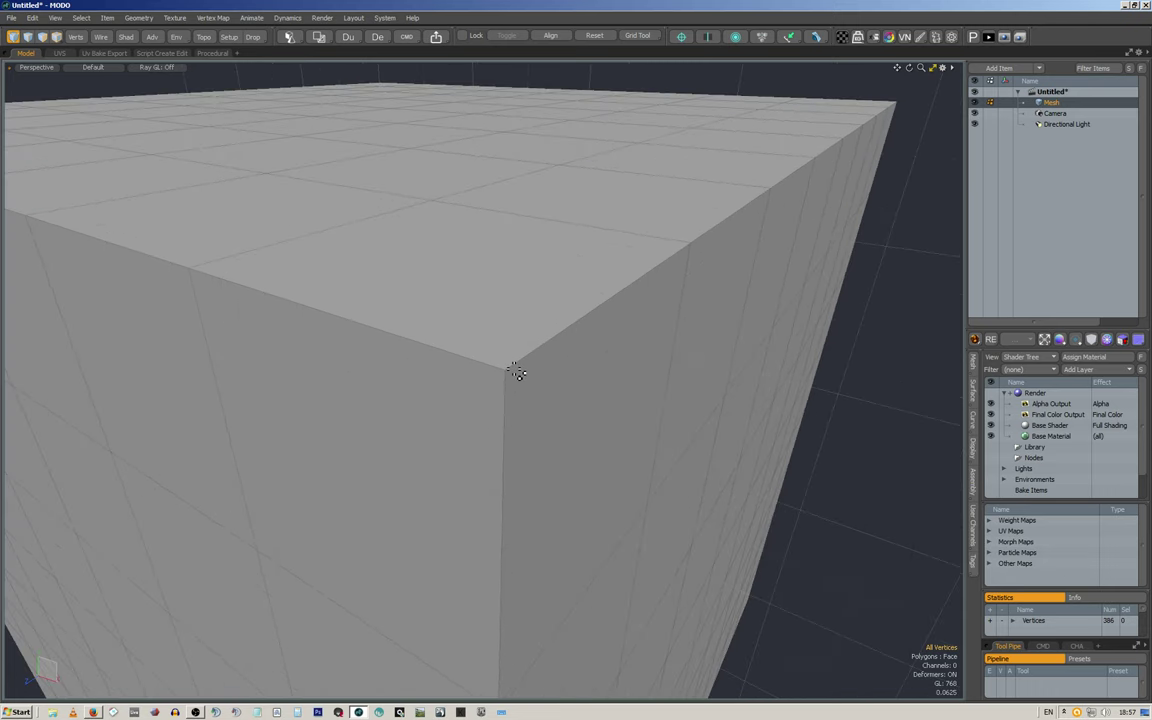
{"action": "left_click_drag", "start_coordinate": [514, 373], "coordinate": [558, 359], "text": "alt"}
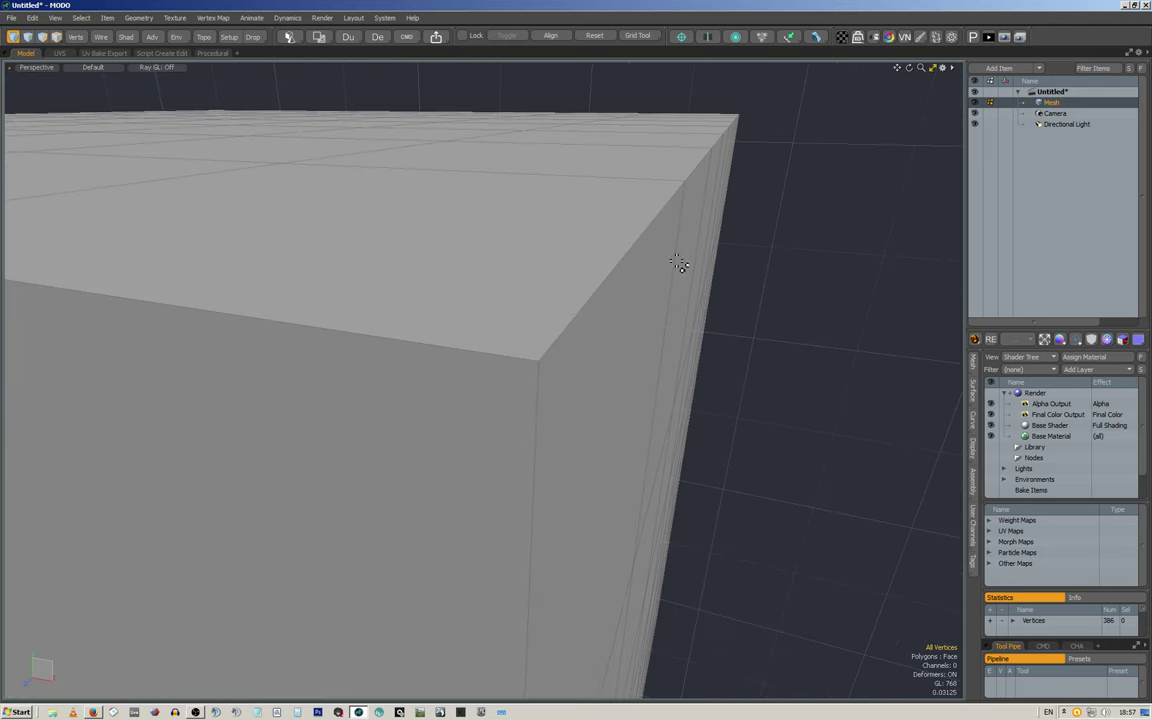
{"action": "left_click_drag", "start_coordinate": [538, 358], "coordinate": [553, 281], "text": "alt"}
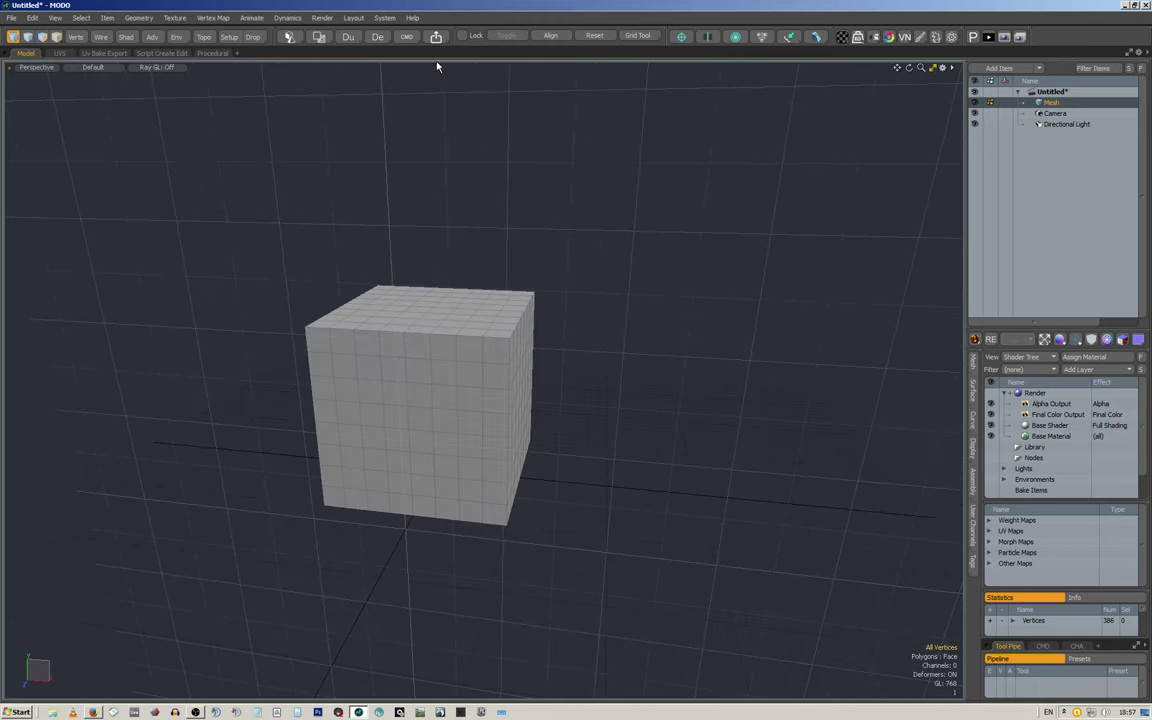
{"action": "left_click_drag", "start_coordinate": [563, 213], "coordinate": [584, 273], "text": "alt"}
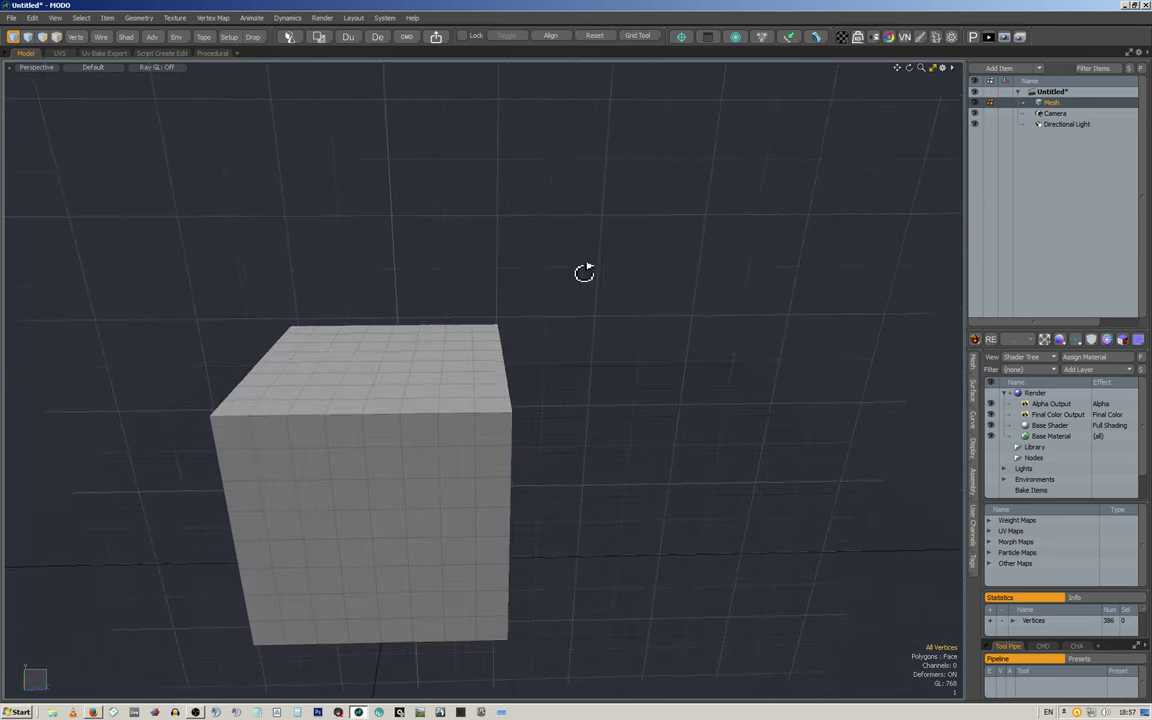
{"action": "left_click_drag", "start_coordinate": [478, 288], "coordinate": [542, 267], "text": "alt+shift"}
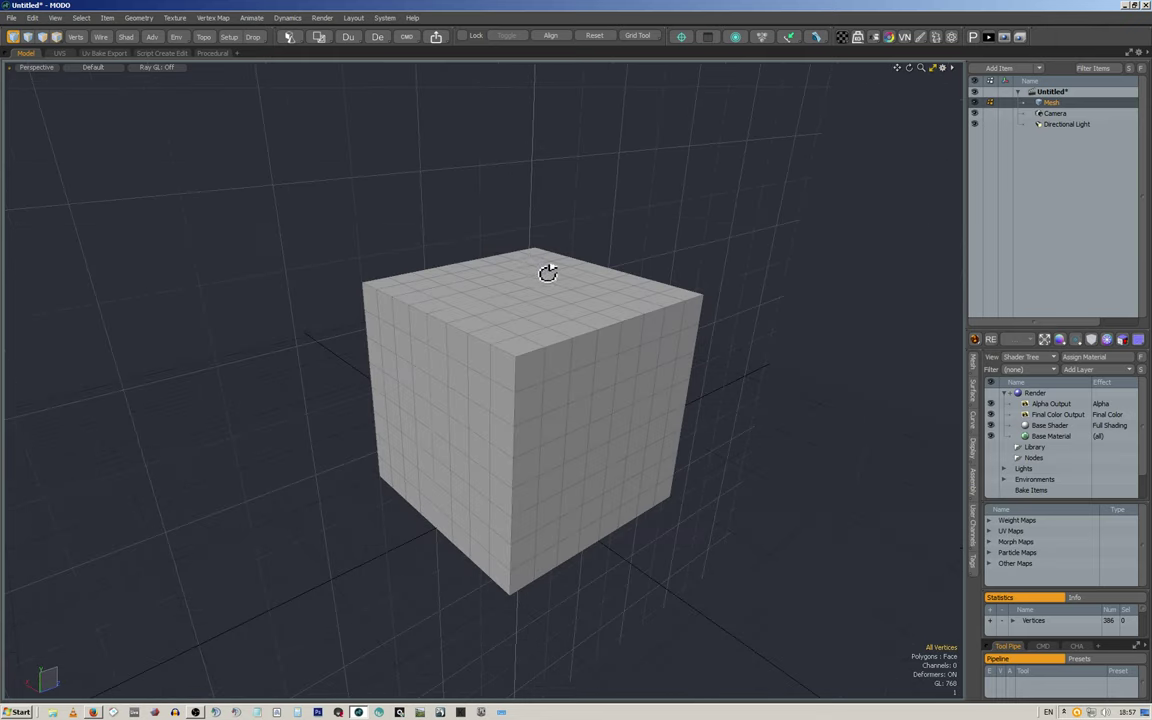
Step: Review the distance settings on the Units page of the Preferences, and close the window
{"action": "left_click", "coordinate": [384, 18]}
{"action": "left_click", "coordinate": [393, 29]}
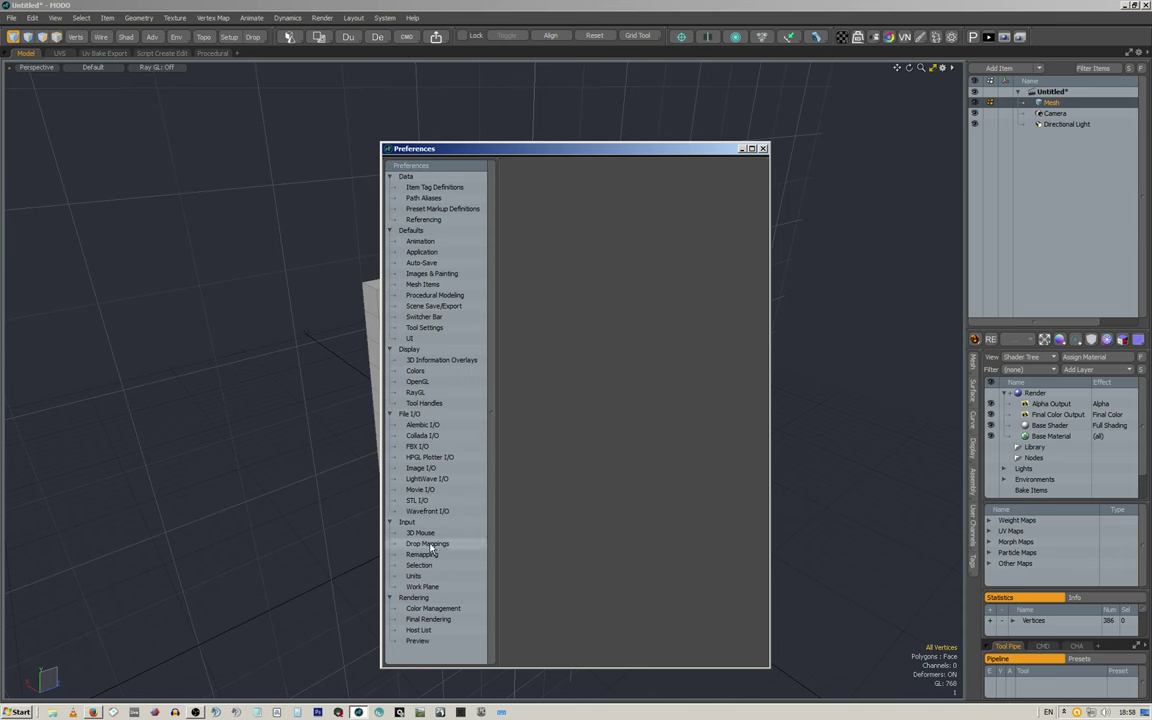
{"action": "left_click", "coordinate": [414, 576]}
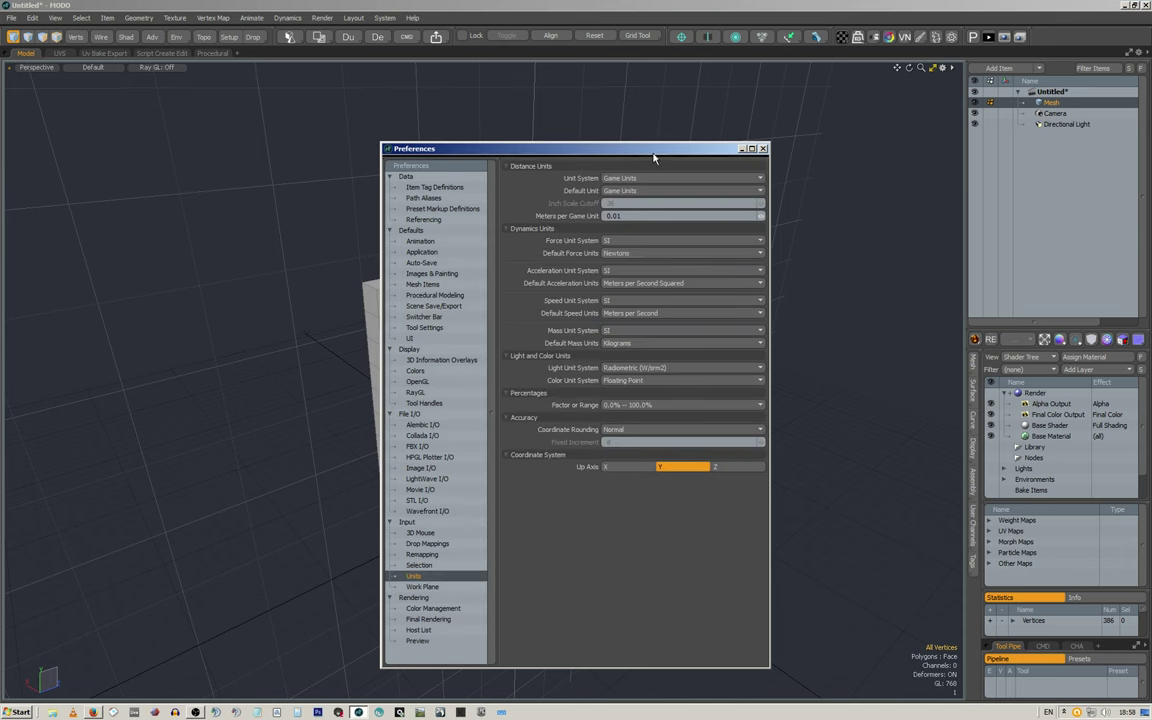
{"action": "left_click", "coordinate": [763, 149]}
{"action": "left_click_drag", "start_coordinate": [751, 342], "coordinate": [672, 370], "text": "alt"}
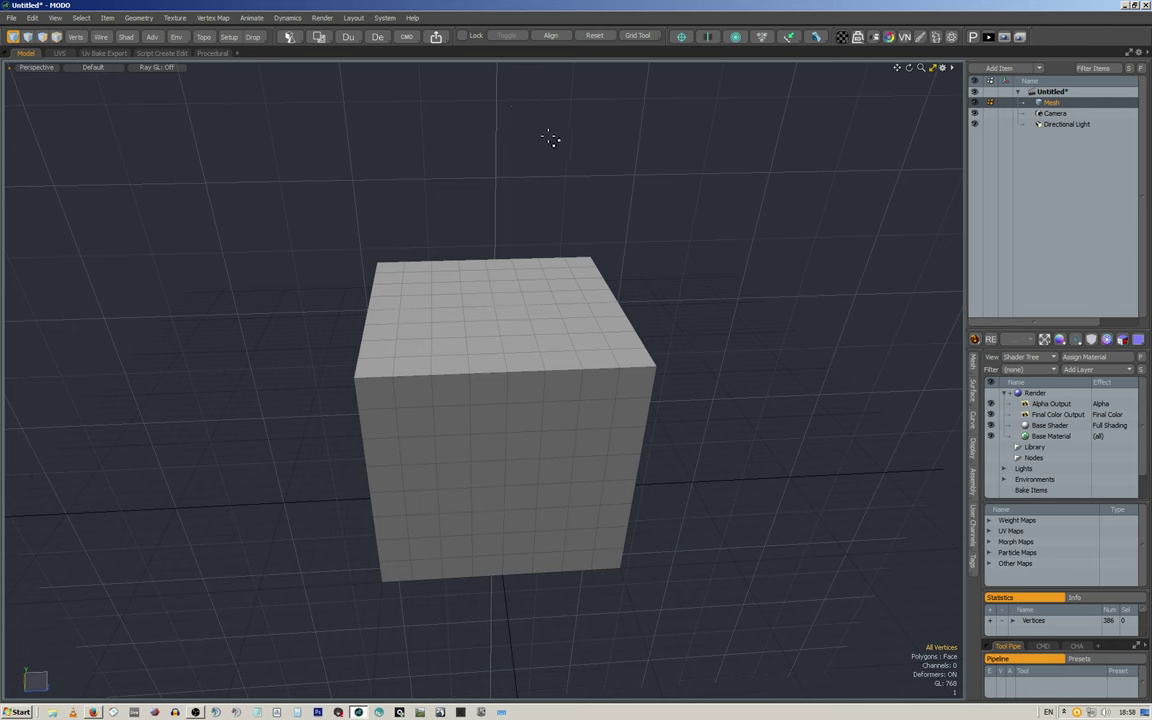
Step: Lock the work plane again and check the grid around the cube from several angles
{"action": "left_click", "coordinate": [463, 37]}
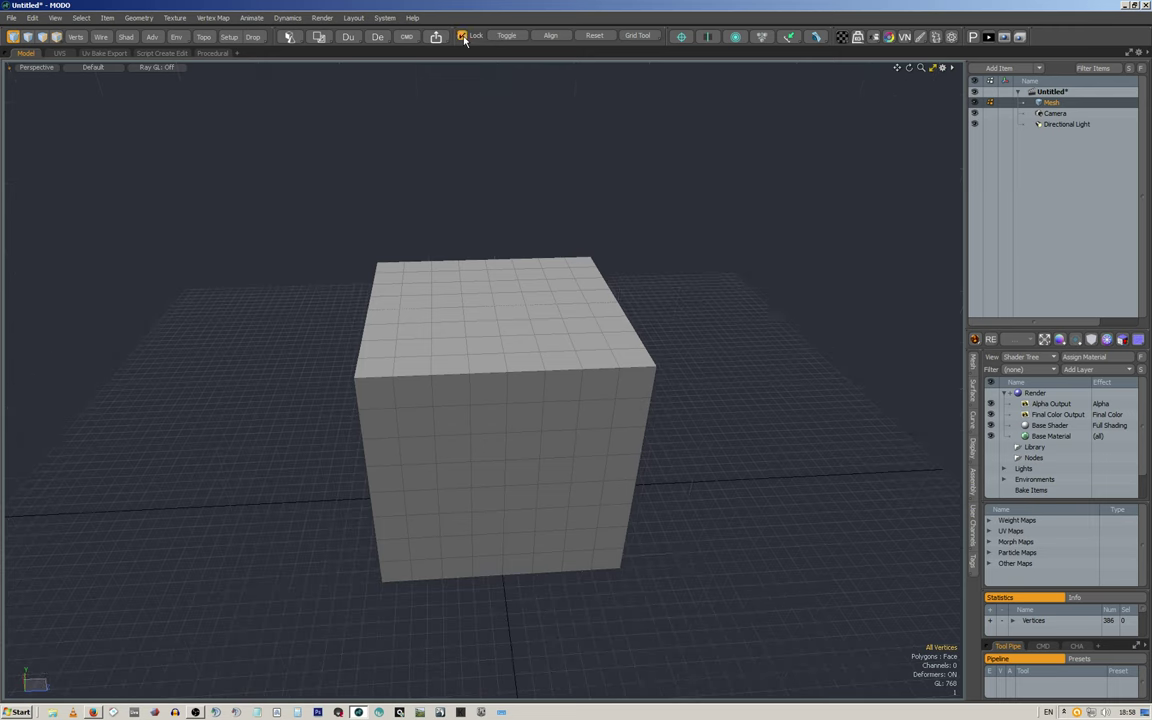
{"action": "left_click_drag", "start_coordinate": [779, 316], "coordinate": [560, 352], "text": "alt"}
{"action": "left_click_drag", "start_coordinate": [562, 407], "coordinate": [658, 370], "text": "alt"}
{"action": "left_click_drag", "start_coordinate": [566, 147], "coordinate": [542, 185], "text": "alt"}
Step: Cycle the locked work plane repeatedly through its vertical orientations and bring it back to the ground plane
{"action": "left_click", "coordinate": [506, 37]}
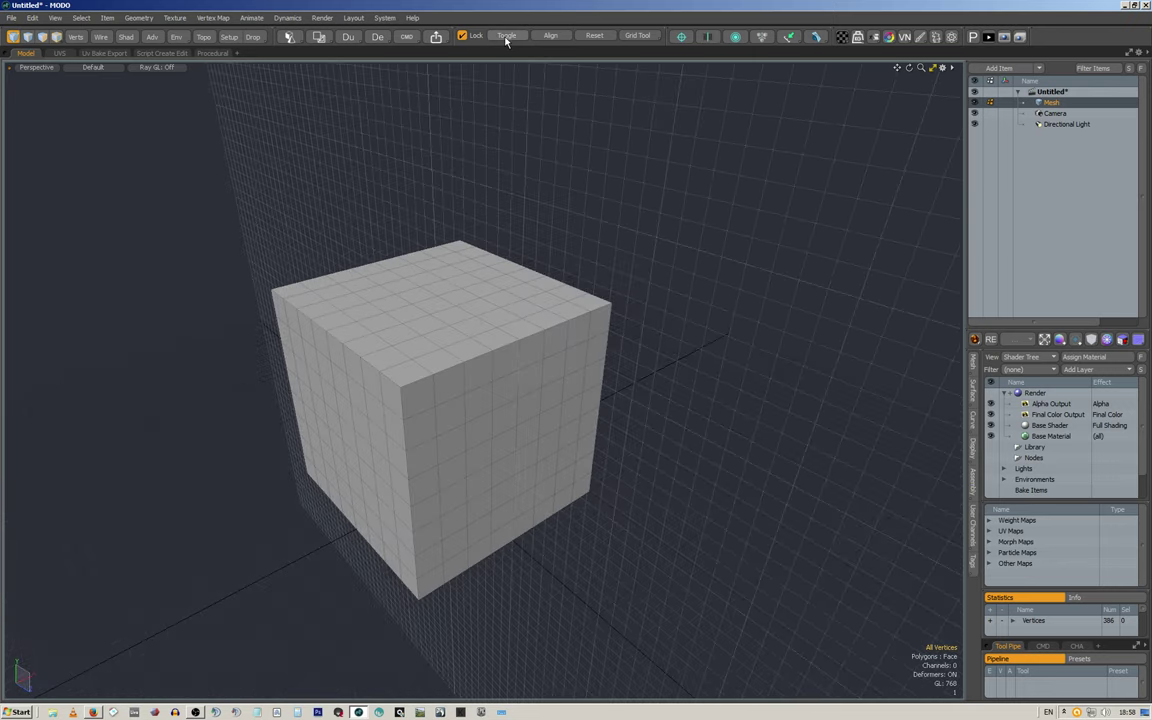
{"action": "left_click", "coordinate": [506, 37]}
{"action": "left_click", "coordinate": [506, 37]}
{"action": "left_click", "coordinate": [506, 37]}
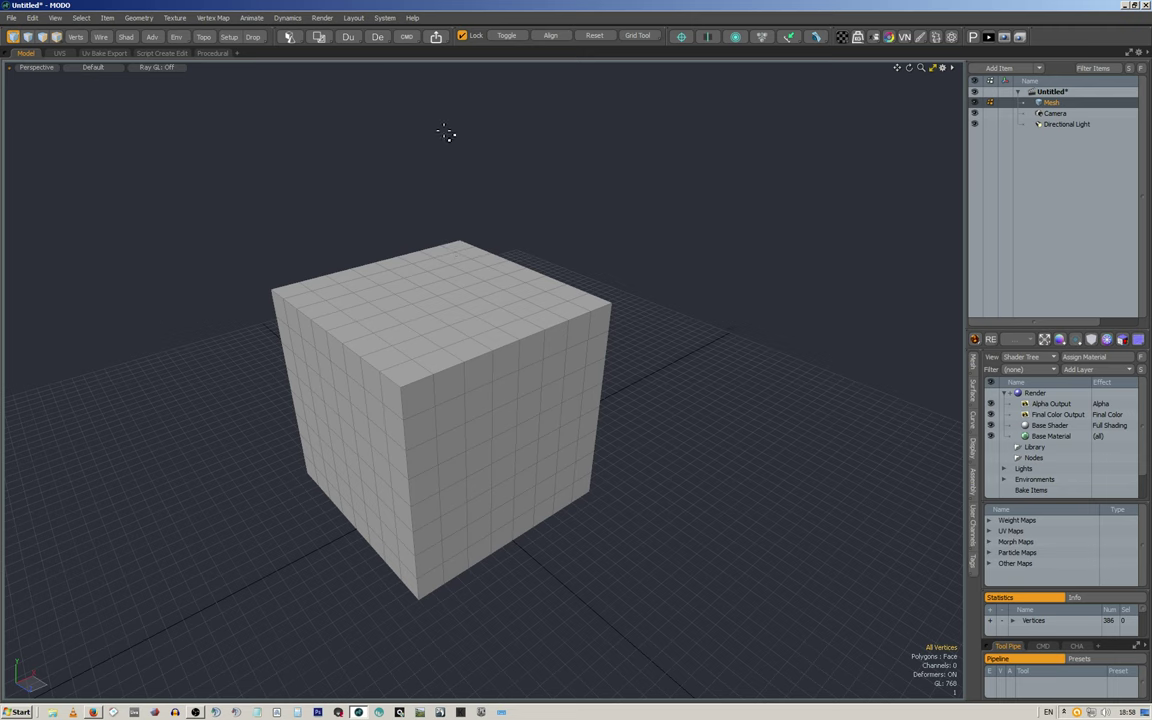
{"action": "left_click", "coordinate": [523, 40]}
{"action": "left_click_drag", "start_coordinate": [455, 121], "coordinate": [504, 370], "text": "alt"}
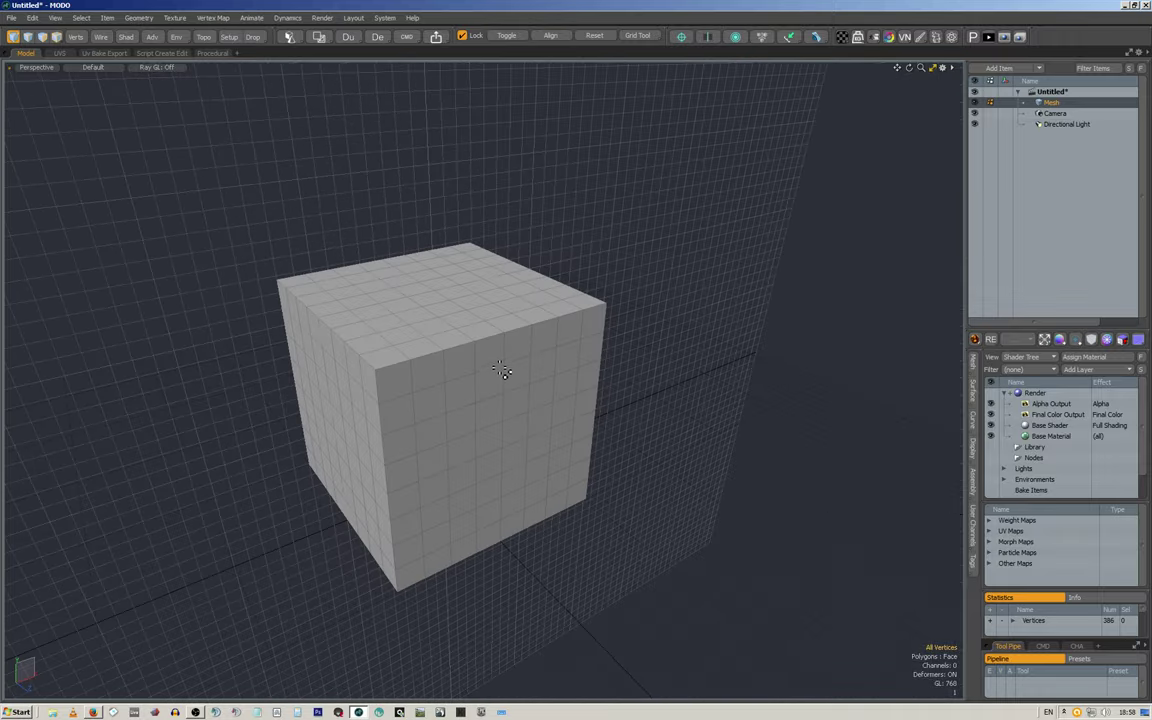
{"action": "left_click_drag", "start_coordinate": [504, 309], "coordinate": [405, 216], "text": "alt"}
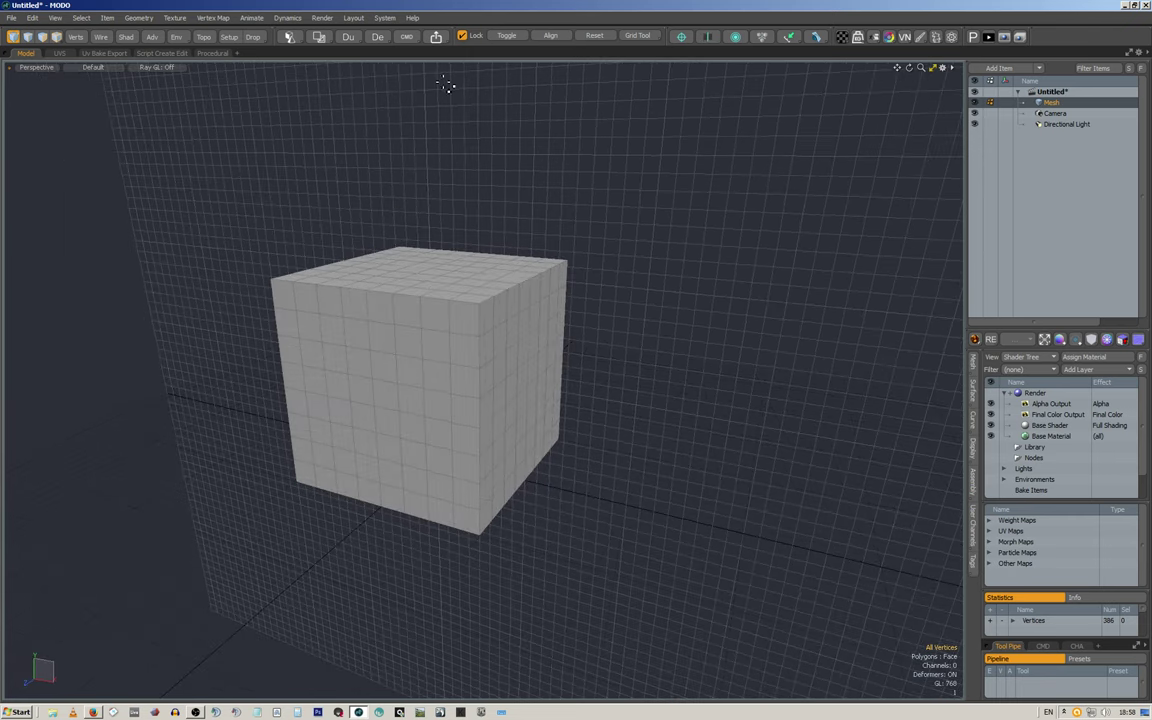
{"action": "left_click", "coordinate": [501, 39]}
{"action": "left_click", "coordinate": [501, 39]}
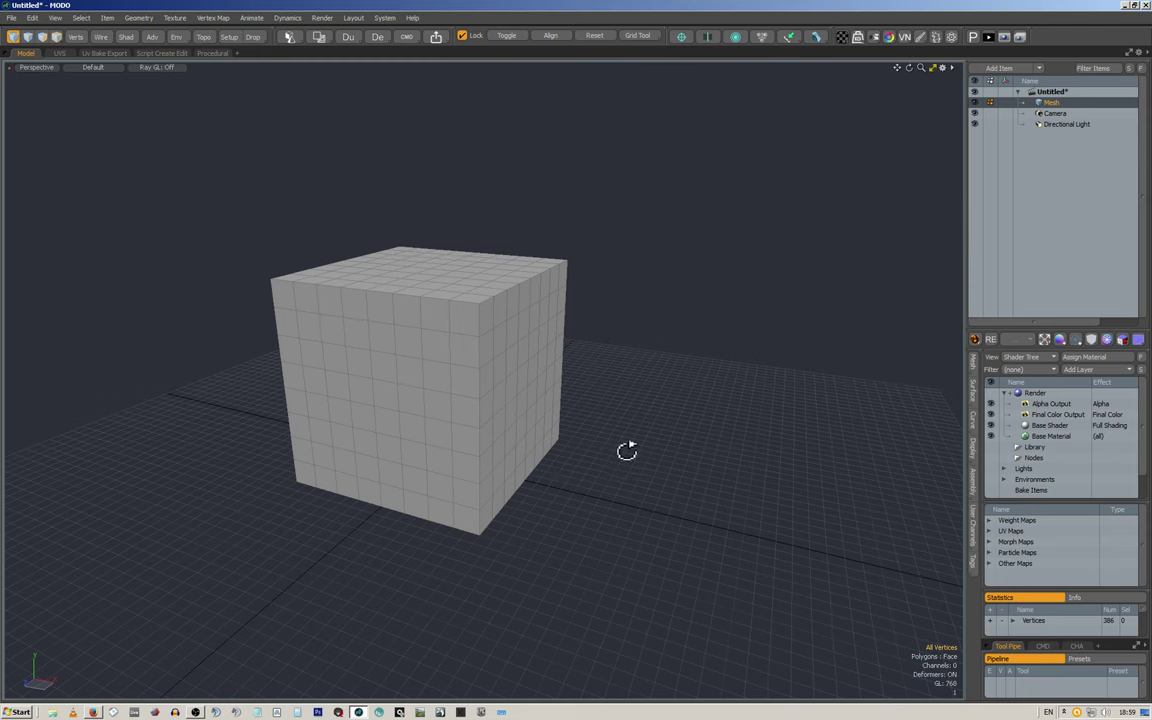
{"action": "left_click_drag", "start_coordinate": [627, 453], "coordinate": [540, 192], "text": "alt"}
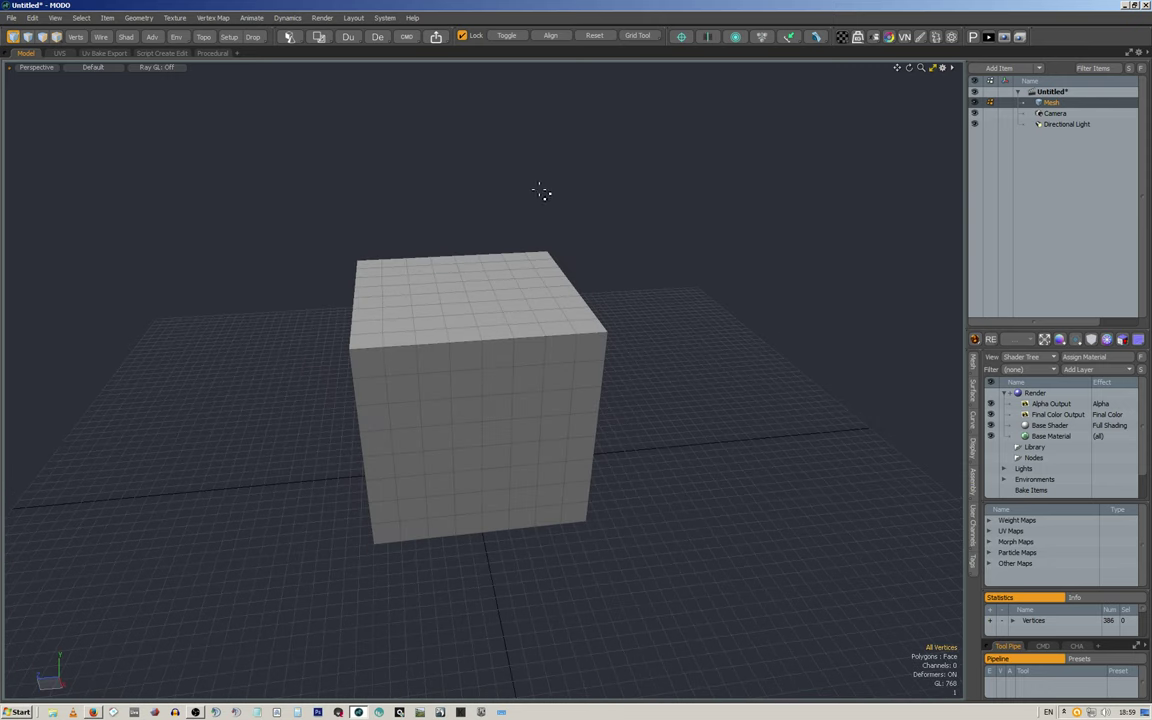
Step: Select one edge along the cube's upper border in edge mode and align the work plane to it
{"action": "left_click_drag", "start_coordinate": [552, 72], "coordinate": [537, 355], "text": "alt"}
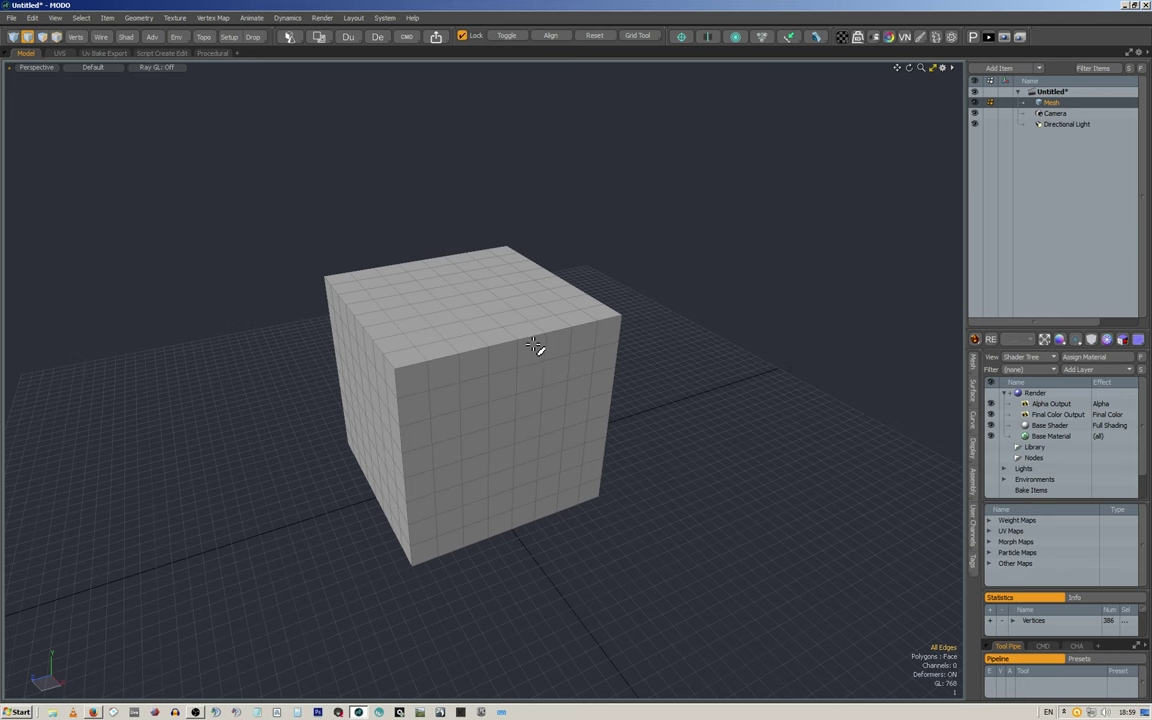
{"action": "left_click", "coordinate": [531, 329]}
{"action": "left_click", "coordinate": [535, 337]}
{"action": "left_click", "coordinate": [553, 37]}
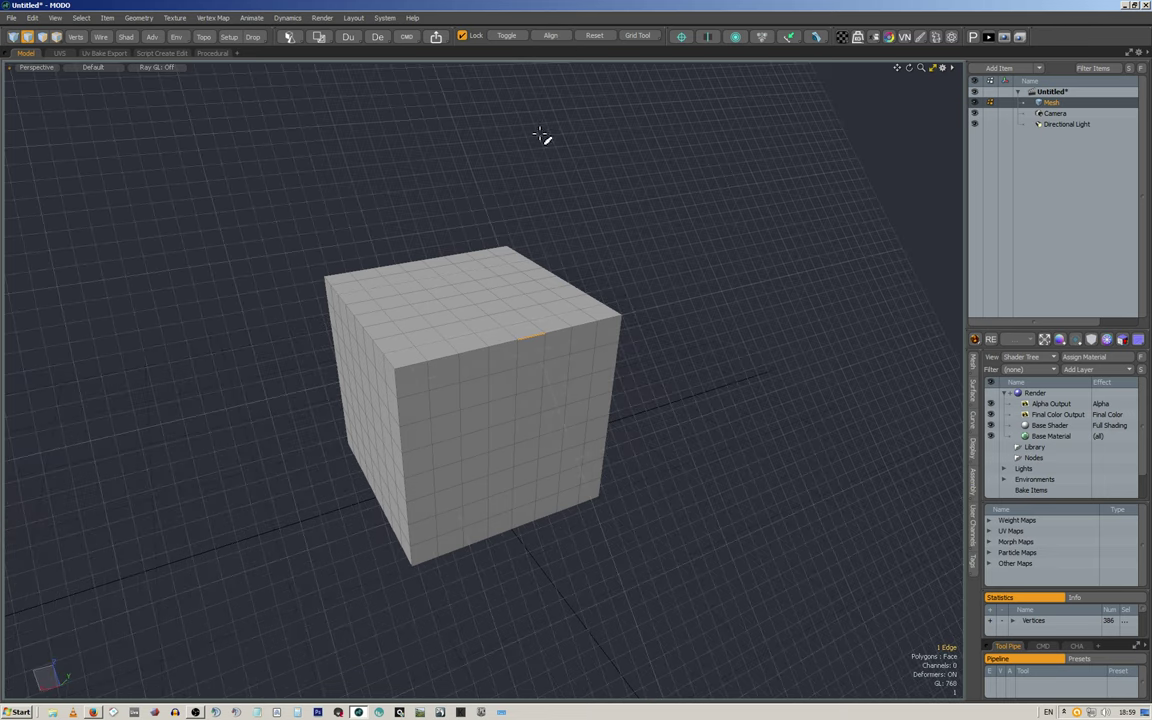
{"action": "left_click_drag", "start_coordinate": [568, 249], "coordinate": [522, 234], "text": "alt"}
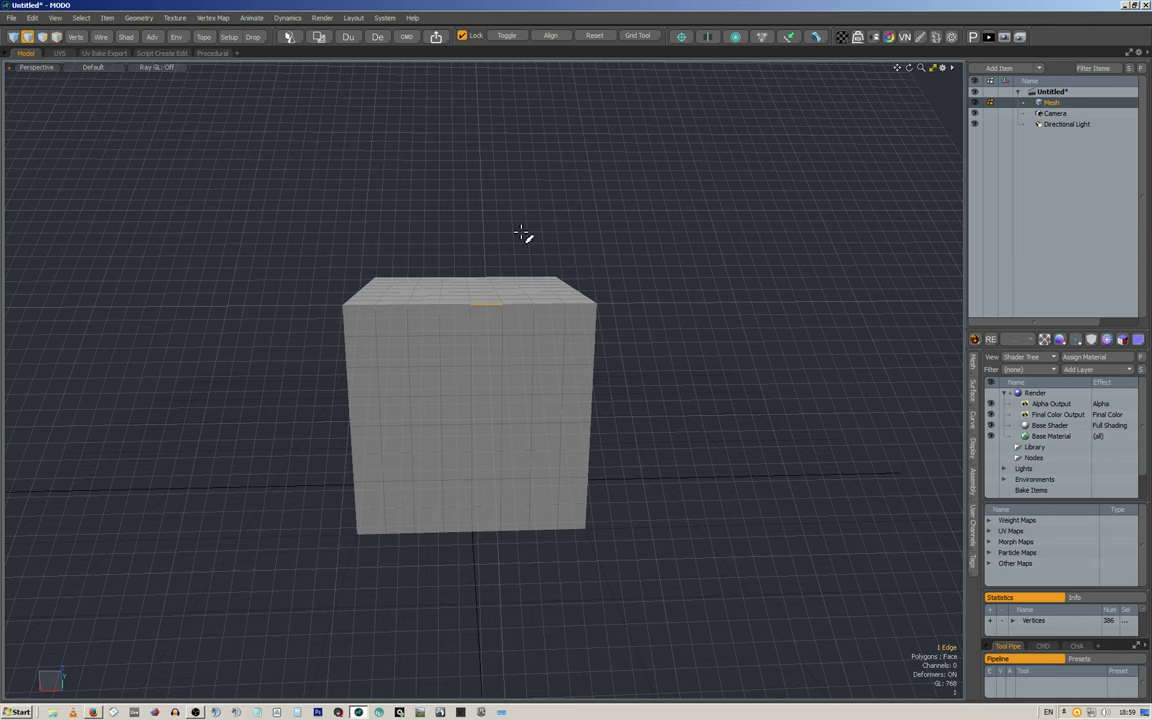
Step: Toggle the aligned work plane through its orientations, and reset it to the default ground plane
{"action": "left_click", "coordinate": [510, 38]}
{"action": "left_click", "coordinate": [510, 38]}
{"action": "left_click_drag", "start_coordinate": [338, 201], "coordinate": [522, 234], "text": "alt"}
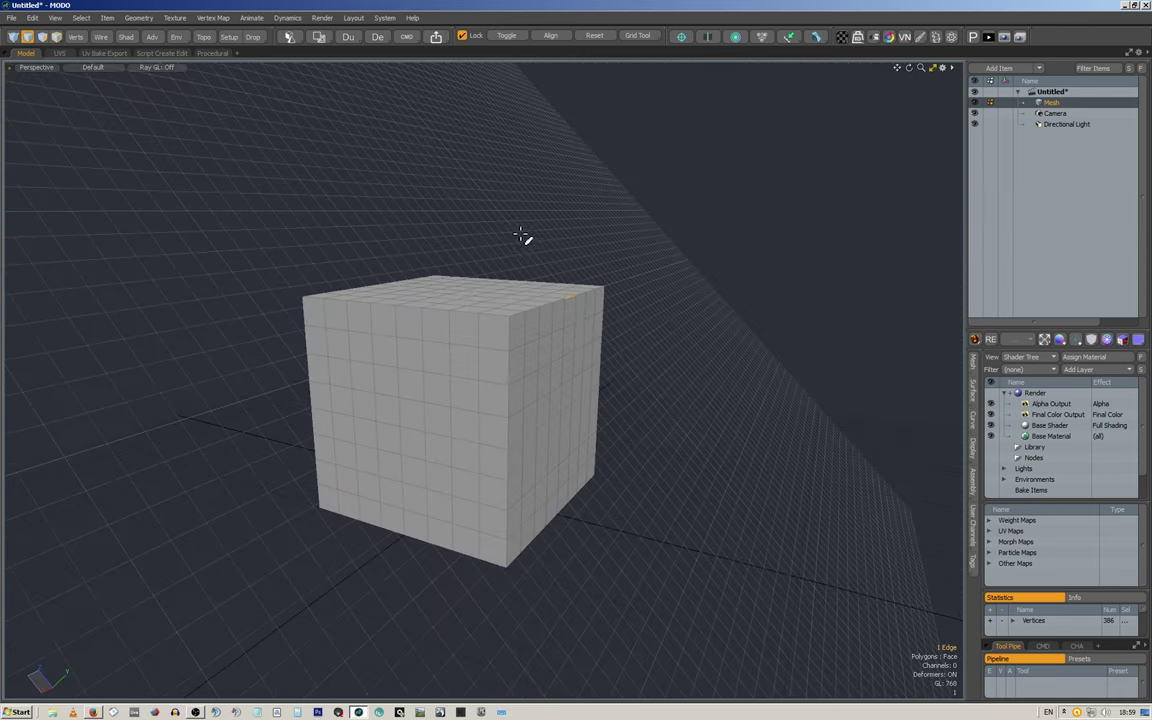
{"action": "left_click", "coordinate": [597, 37]}
{"action": "left_click_drag", "start_coordinate": [643, 237], "coordinate": [566, 206], "text": "alt"}
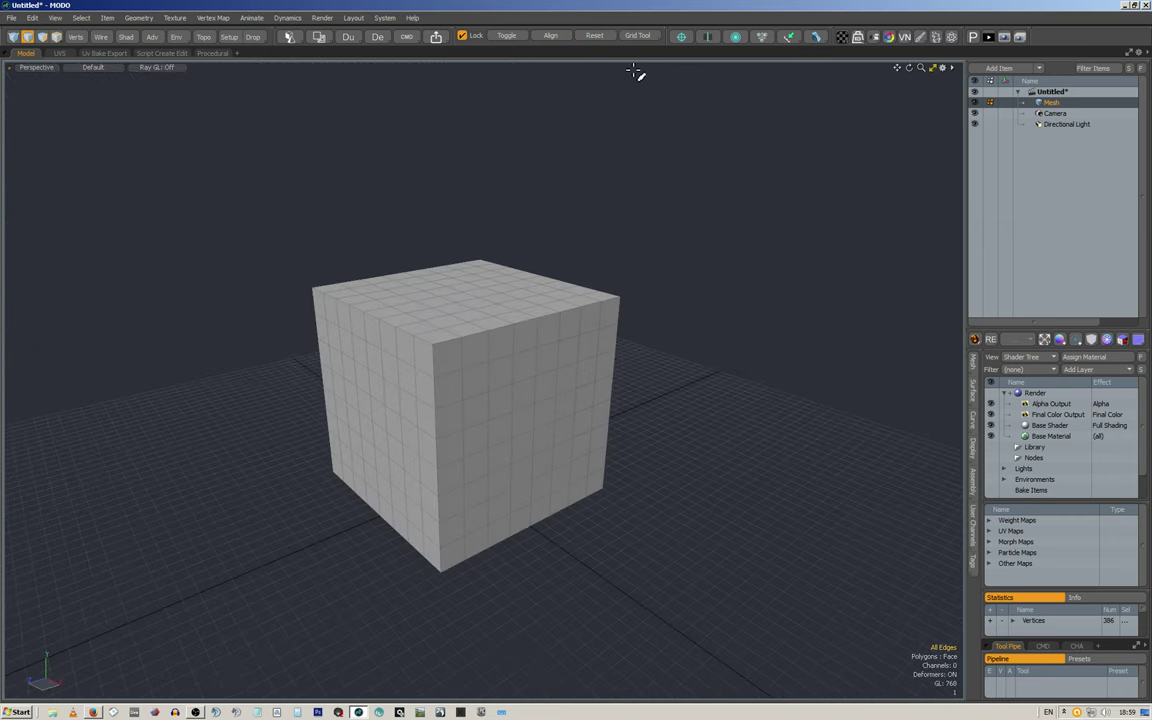
Step: Select one polygon on the cube's side in polygon mode, and briefly activate the Bevel tool to show its properties
{"action": "key", "text": "3"}
{"action": "left_click", "coordinate": [528, 368]}
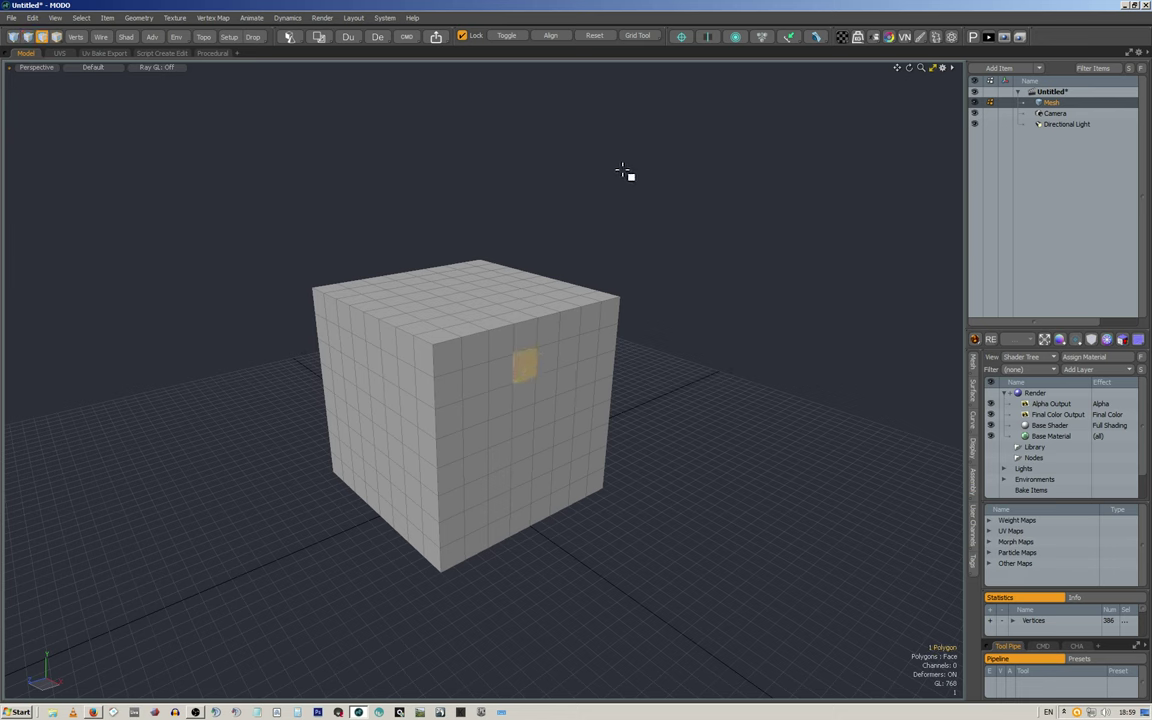
{"action": "key", "text": "b"}
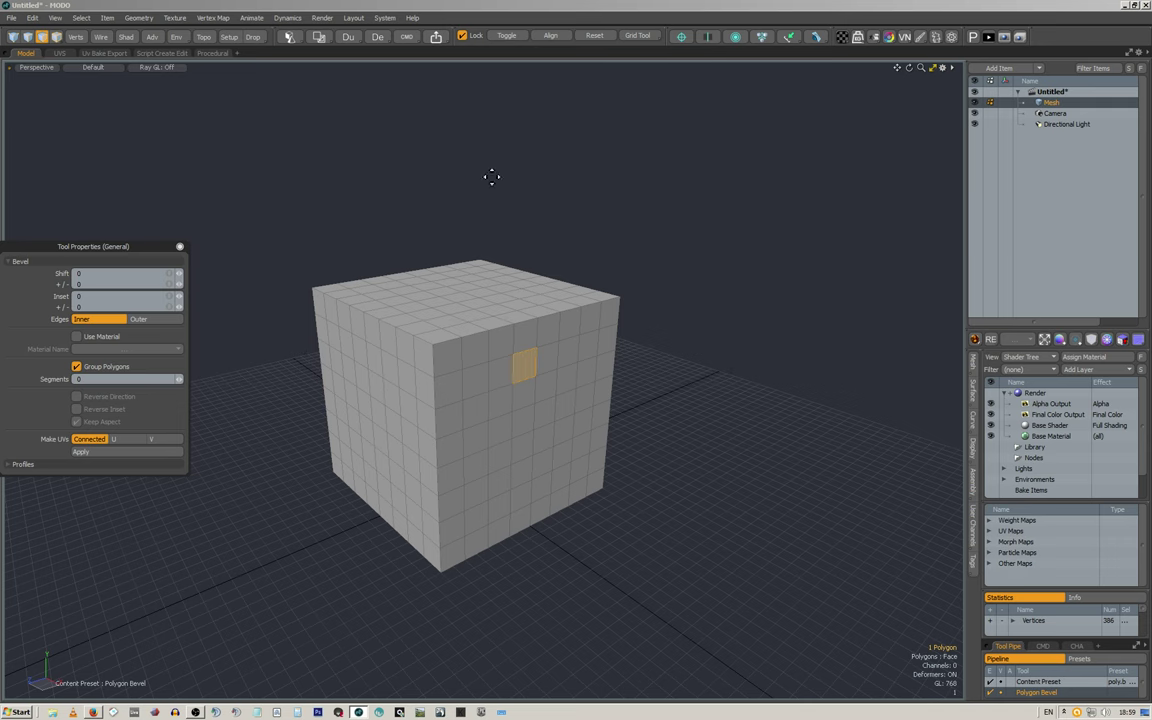
{"action": "key", "text": "space"}
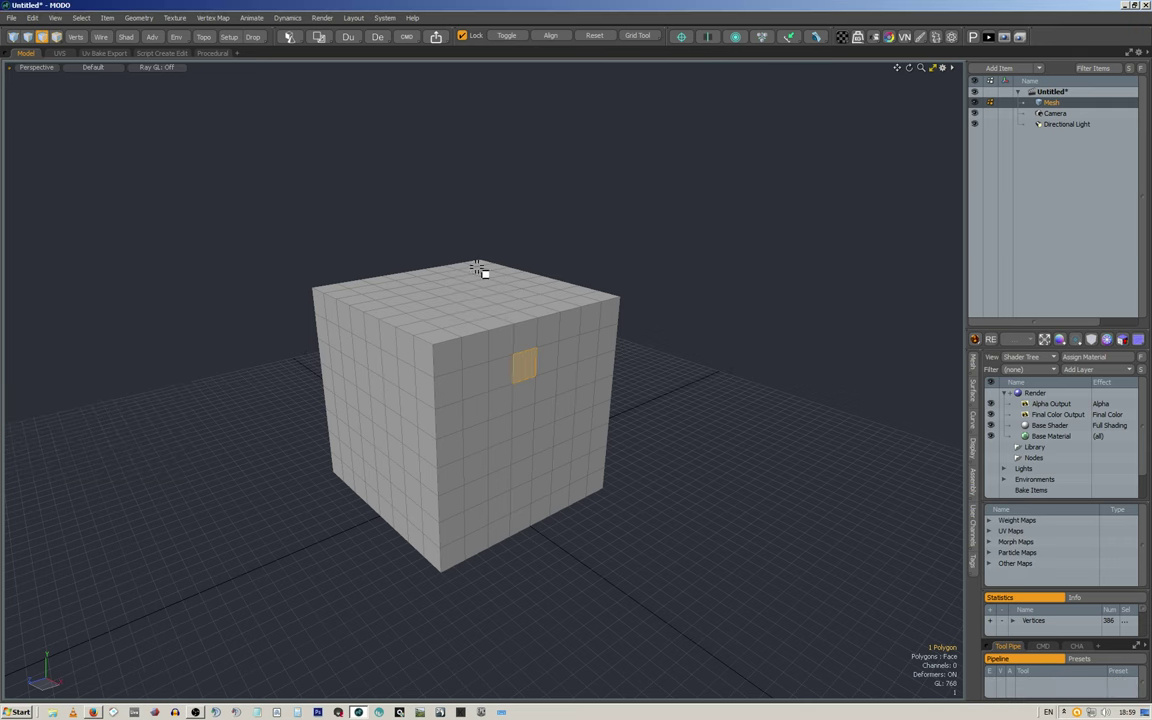
Step: Activate Edge Bevel on edges along the cube's upper border in edge mode, and dismiss its floating tool properties
{"action": "key", "text": "2"}
{"action": "left_click", "coordinate": [527, 318]}
{"action": "key", "text": "b"}
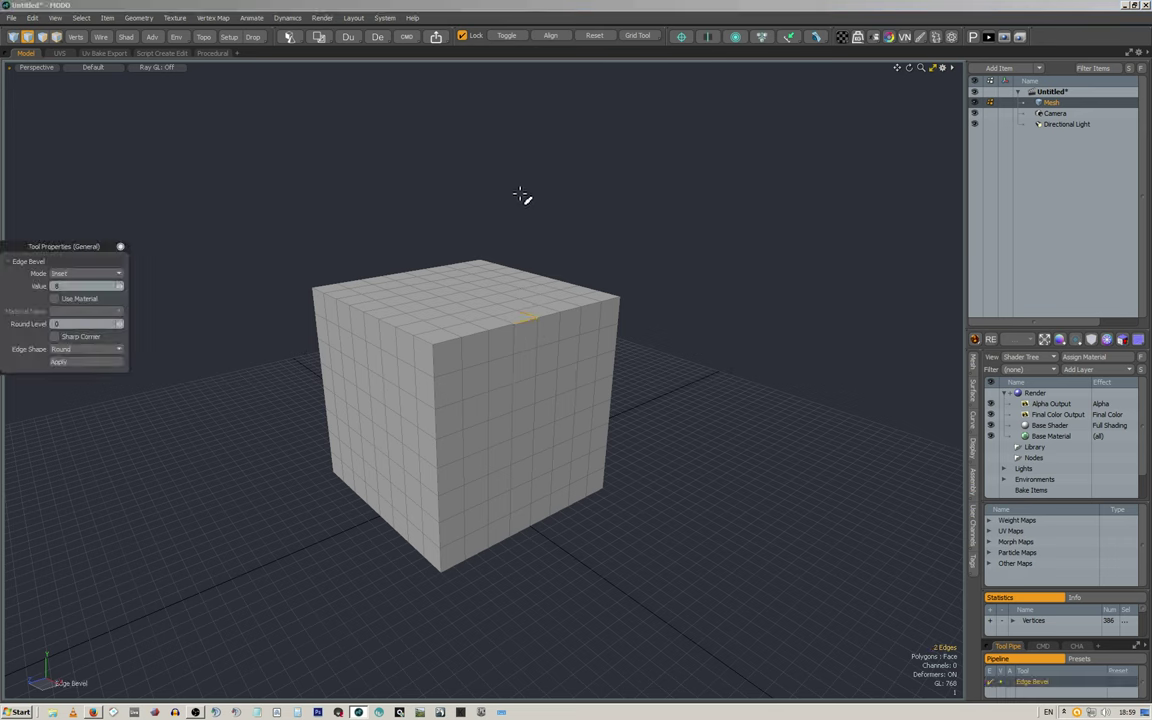
{"action": "left_click", "coordinate": [119, 246]}
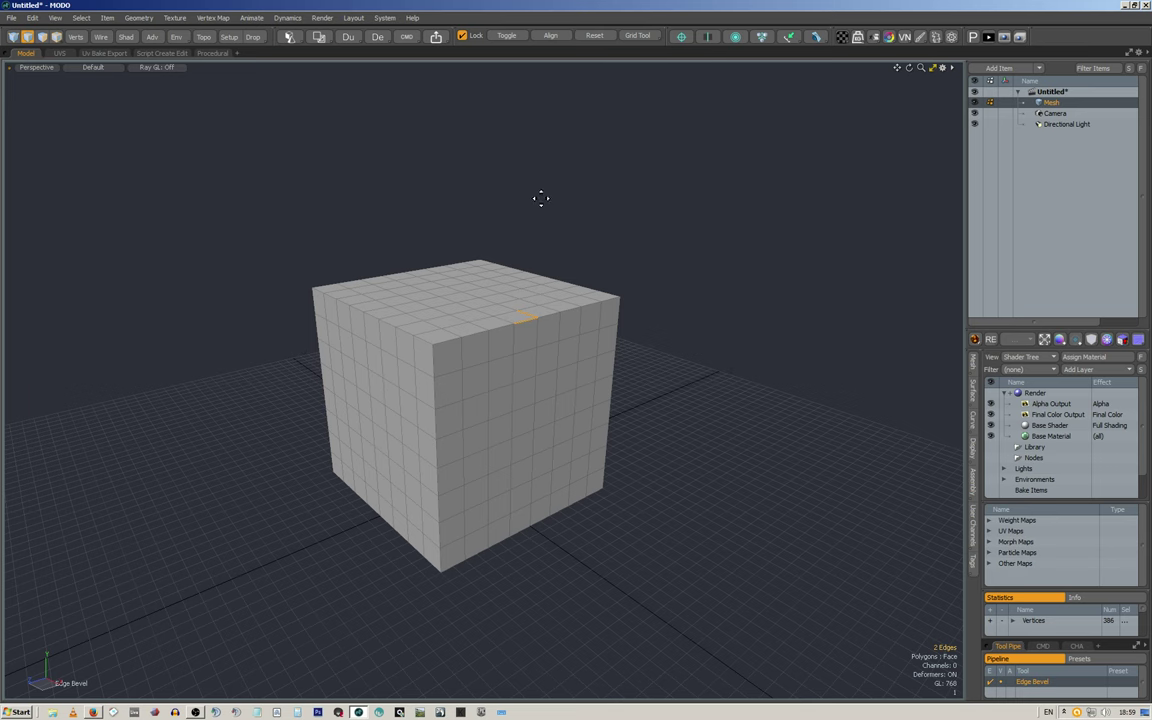
{"action": "key", "text": "space"}
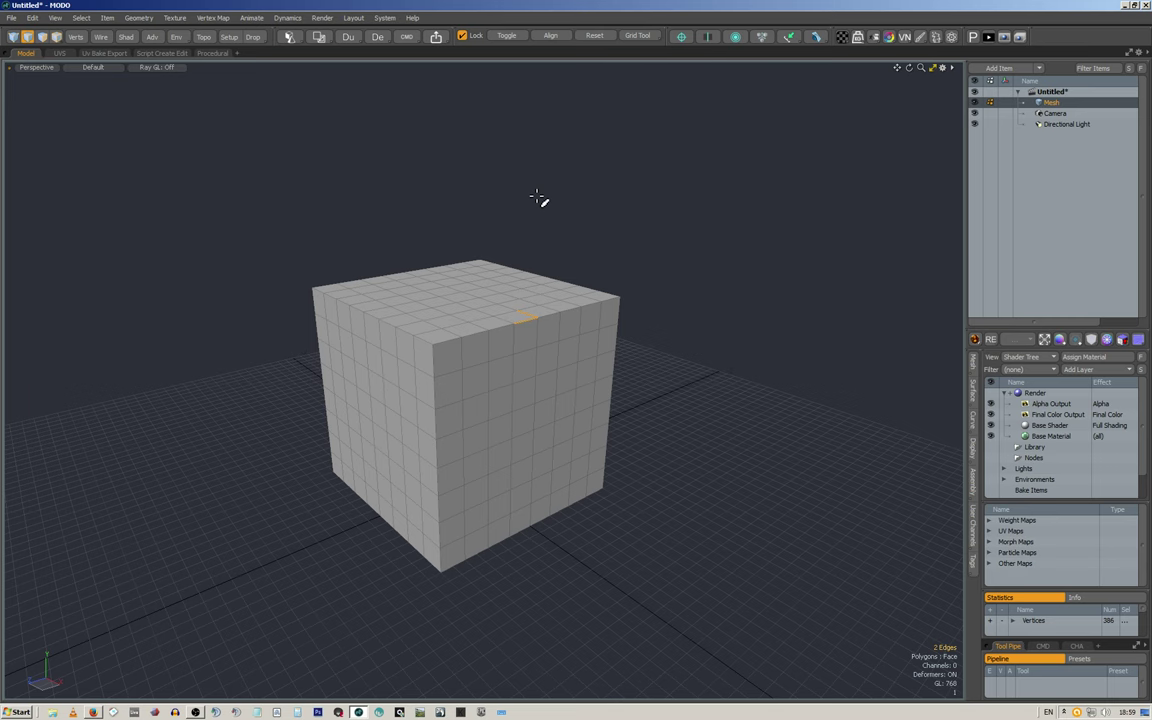
Step: Reopen the Edge Bevel tool properties, pin the palette at the viewport's left side, and drop the tool
{"action": "key", "text": "b"}
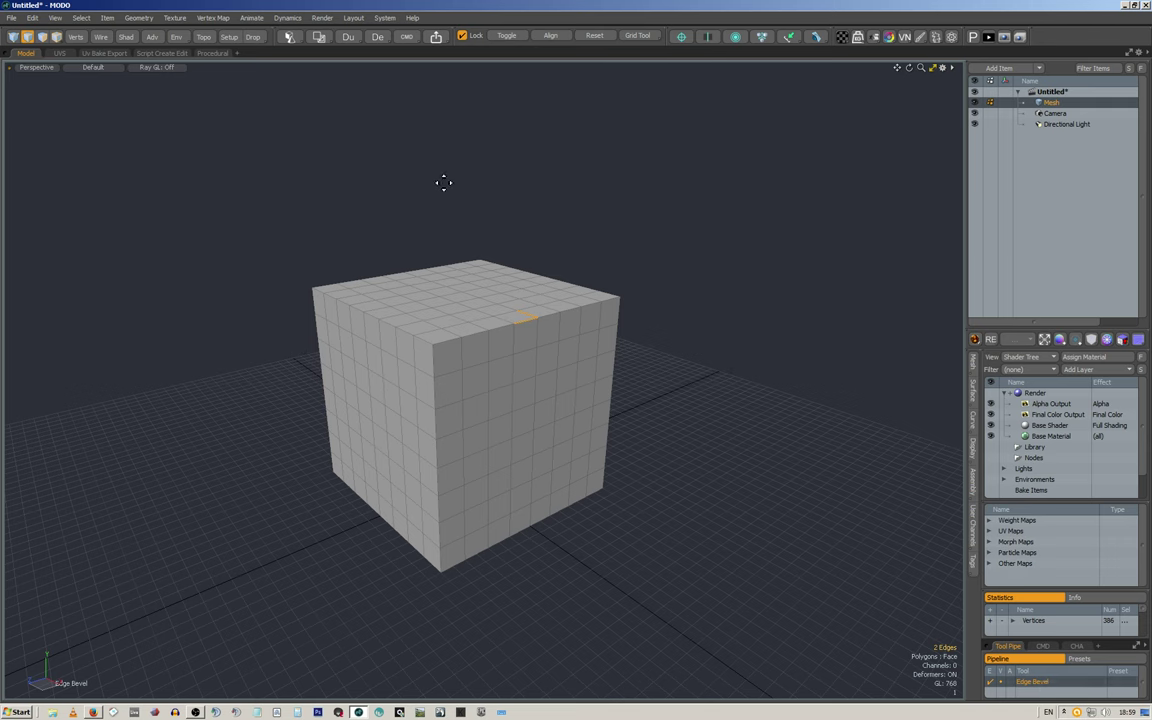
{"action": "key", "text": "k"}
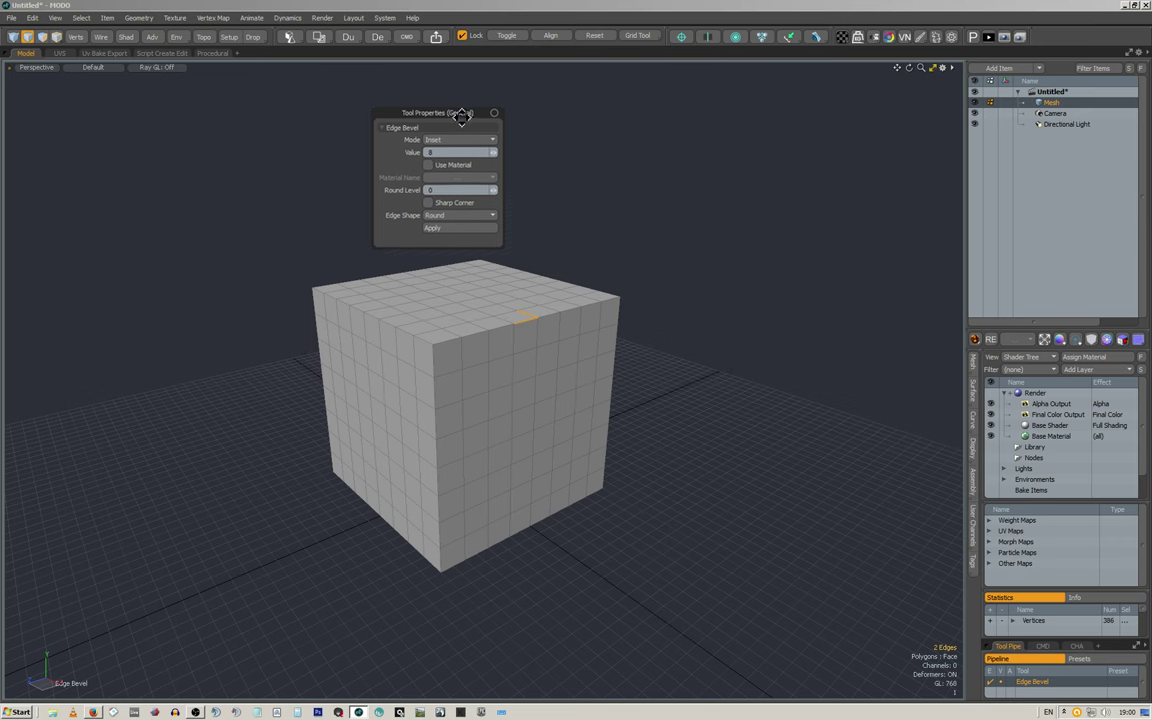
{"action": "left_click_drag", "start_coordinate": [464, 112], "coordinate": [87, 287]}
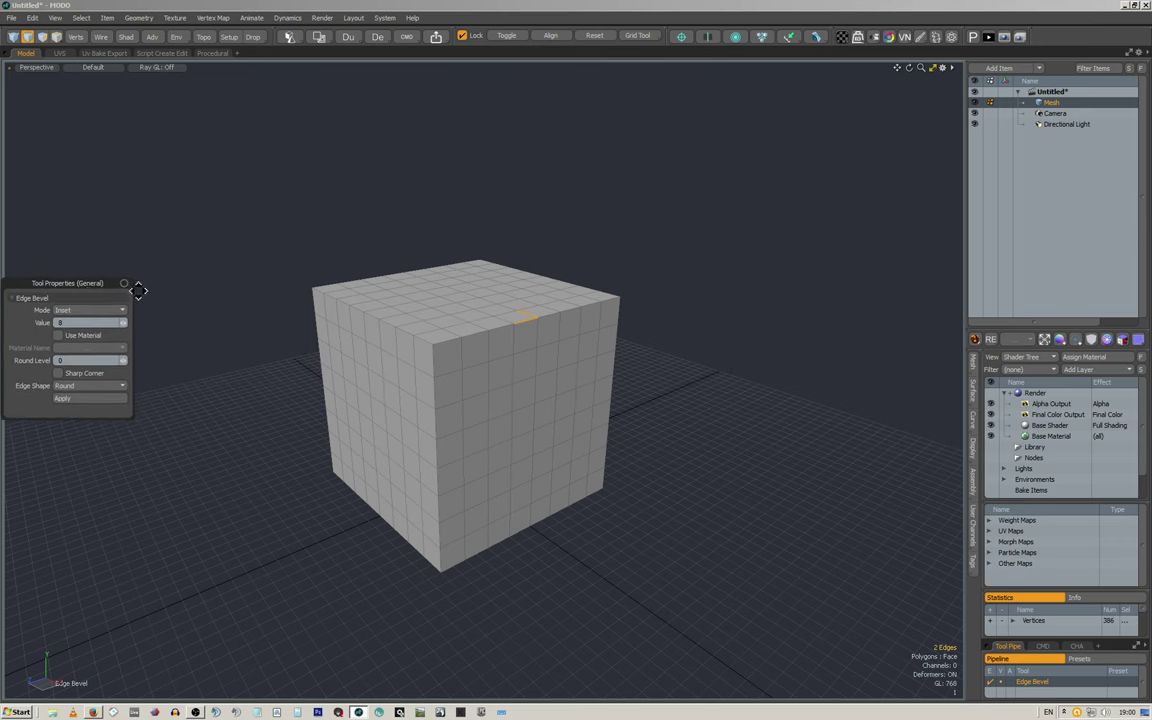
{"action": "left_click", "coordinate": [124, 285]}
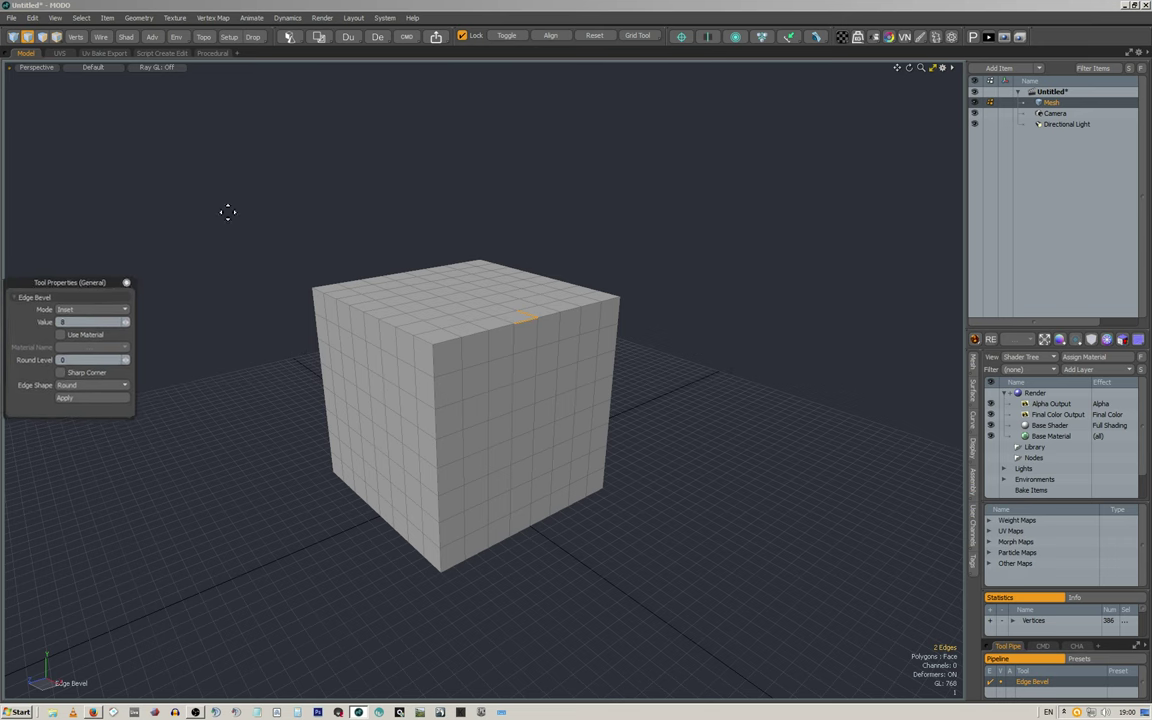
{"action": "left_click_drag", "start_coordinate": [94, 283], "coordinate": [90, 283]}
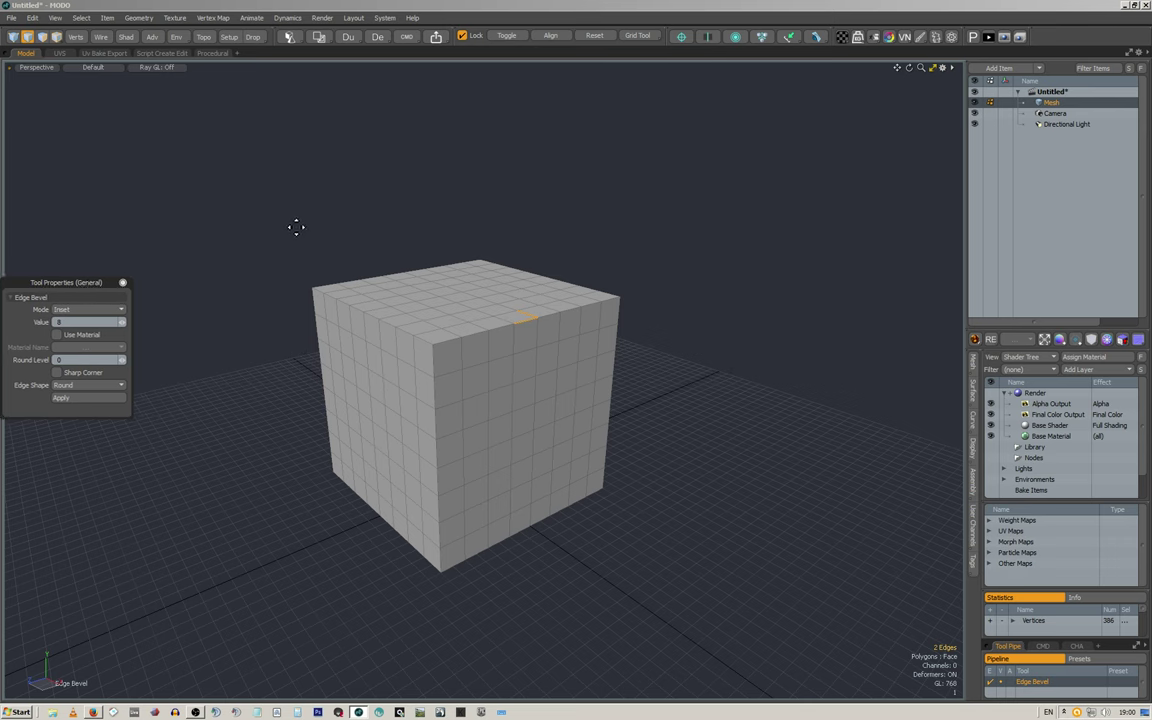
{"action": "key", "text": "space"}
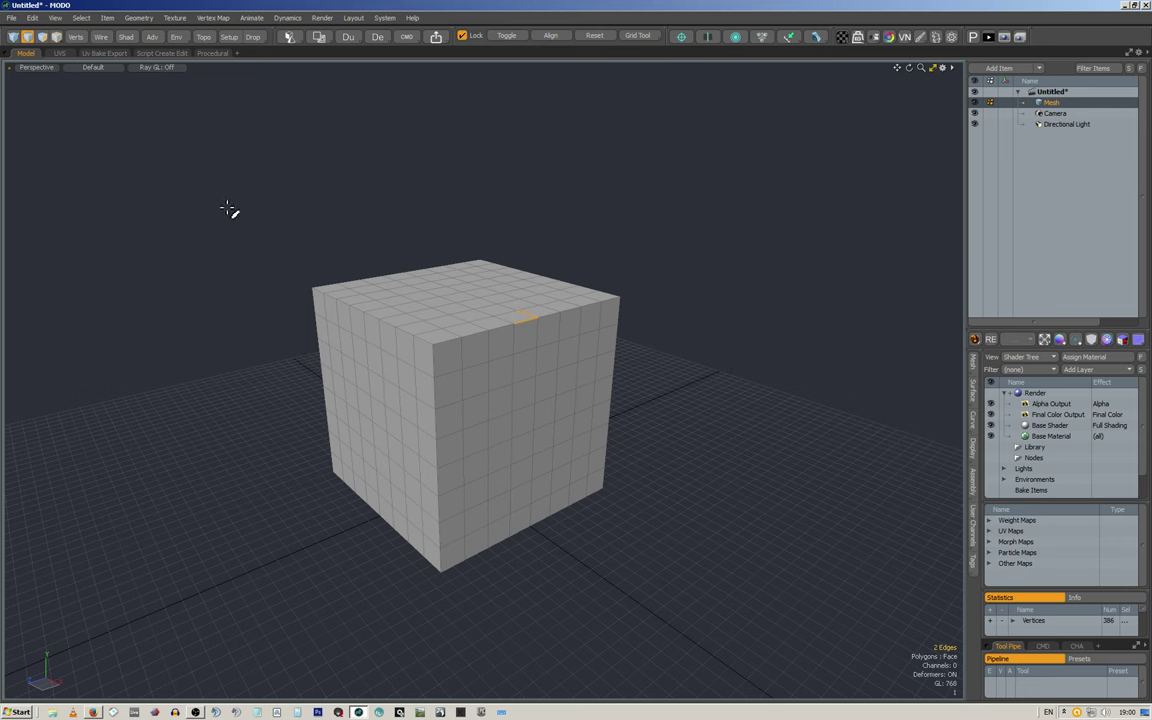
Step: Show and hide the pinned tool properties with no tool active, and clear the edge selection
{"action": "key", "text": "k"}
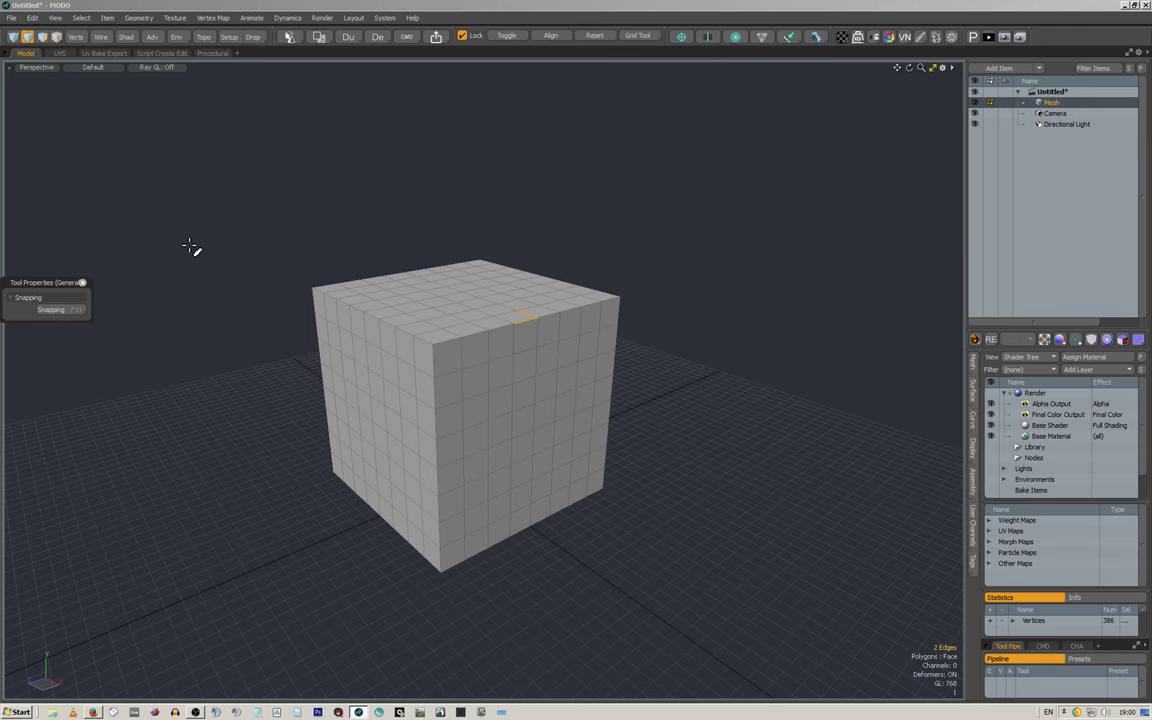
{"action": "key", "text": "k"}
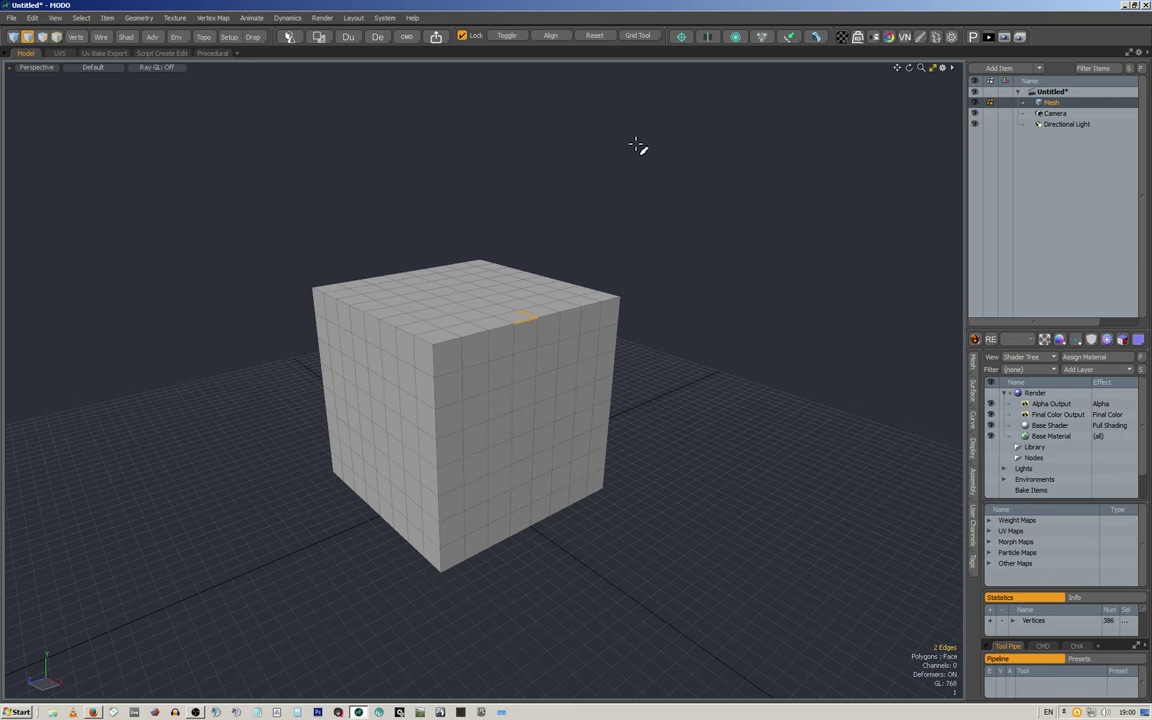
{"action": "left_click_drag", "start_coordinate": [638, 149], "coordinate": [533, 170], "text": "alt"}
{"action": "left_click_drag", "start_coordinate": [560, 108], "coordinate": [591, 101], "text": "alt"}
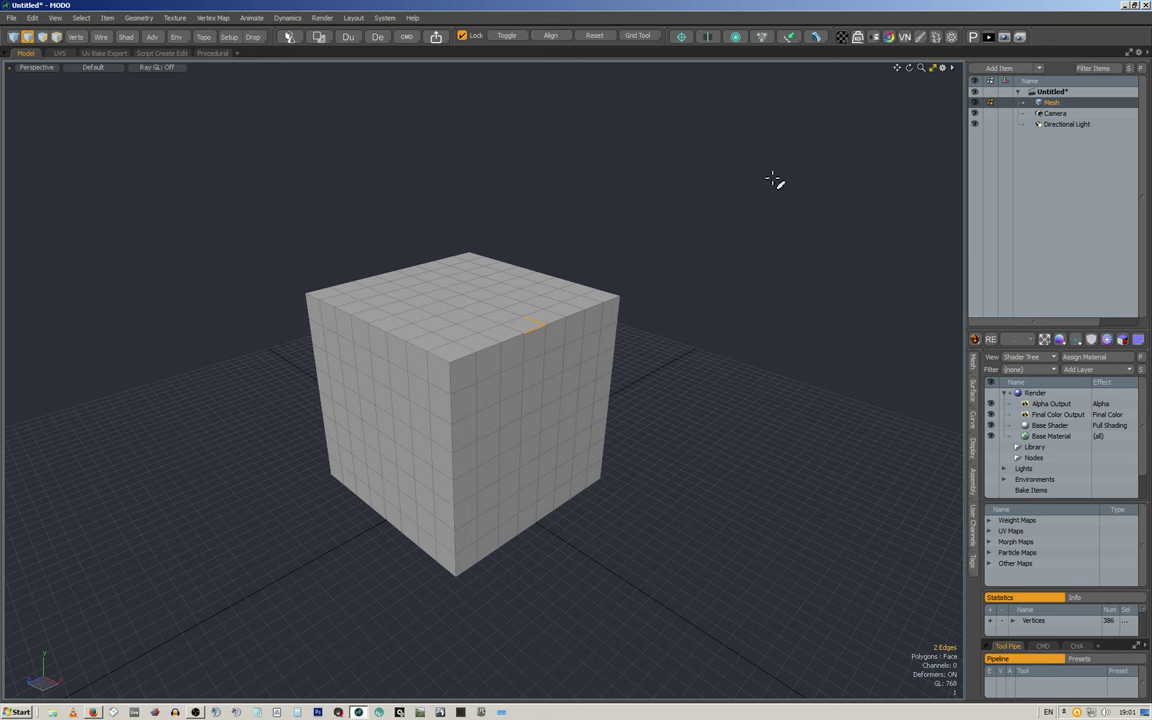
{"action": "left_click_drag", "start_coordinate": [625, 219], "coordinate": [508, 212], "text": "alt"}
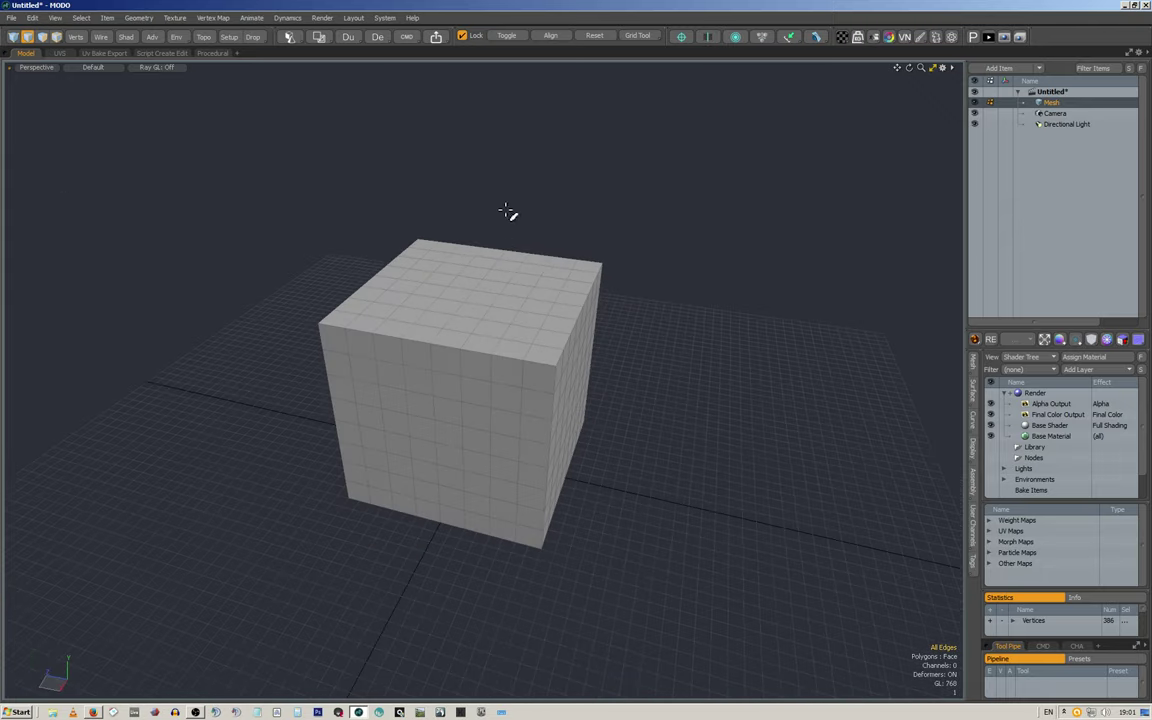
Step: Reveal the layout switcher bar and compare the default Model layout with the Core layout, ending on Model
{"action": "left_click", "coordinate": [483, 26]}
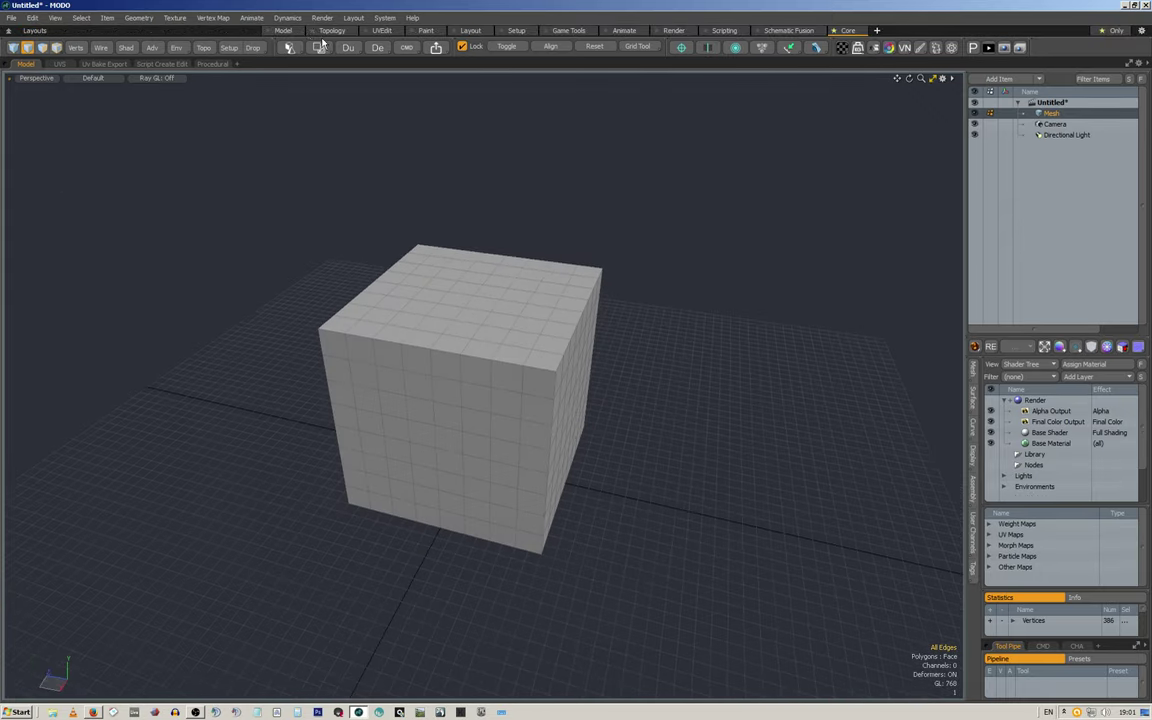
{"action": "left_click", "coordinate": [265, 30]}
{"action": "mouse_move", "coordinate": [540, 226]}
{"action": "left_mouse_down", "text": "alt"}
{"action": "mouse_move", "coordinate": [352, 247]}
{"action": "mouse_move", "coordinate": [321, 217]}
{"action": "mouse_move", "coordinate": [630, 309]}
{"action": "mouse_move", "coordinate": [365, 198]}
{"action": "mouse_move", "coordinate": [550, 218]}
{"action": "left_mouse_up", "text": "alt"}
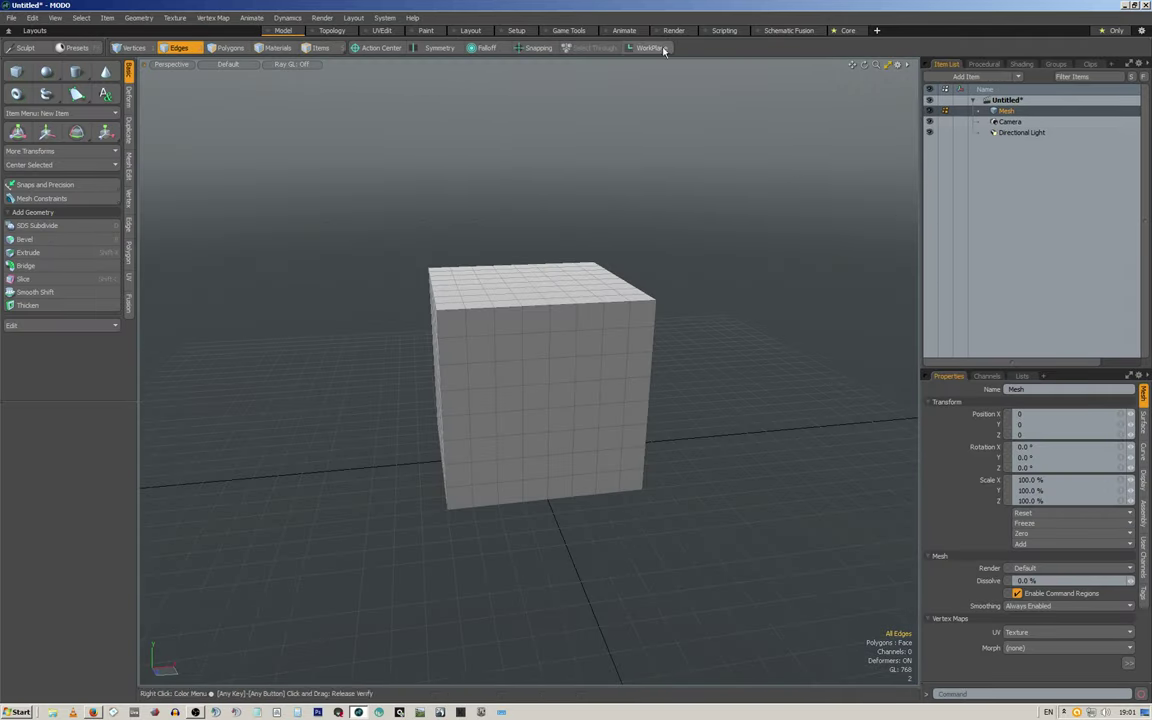
{"action": "left_click", "coordinate": [855, 32]}
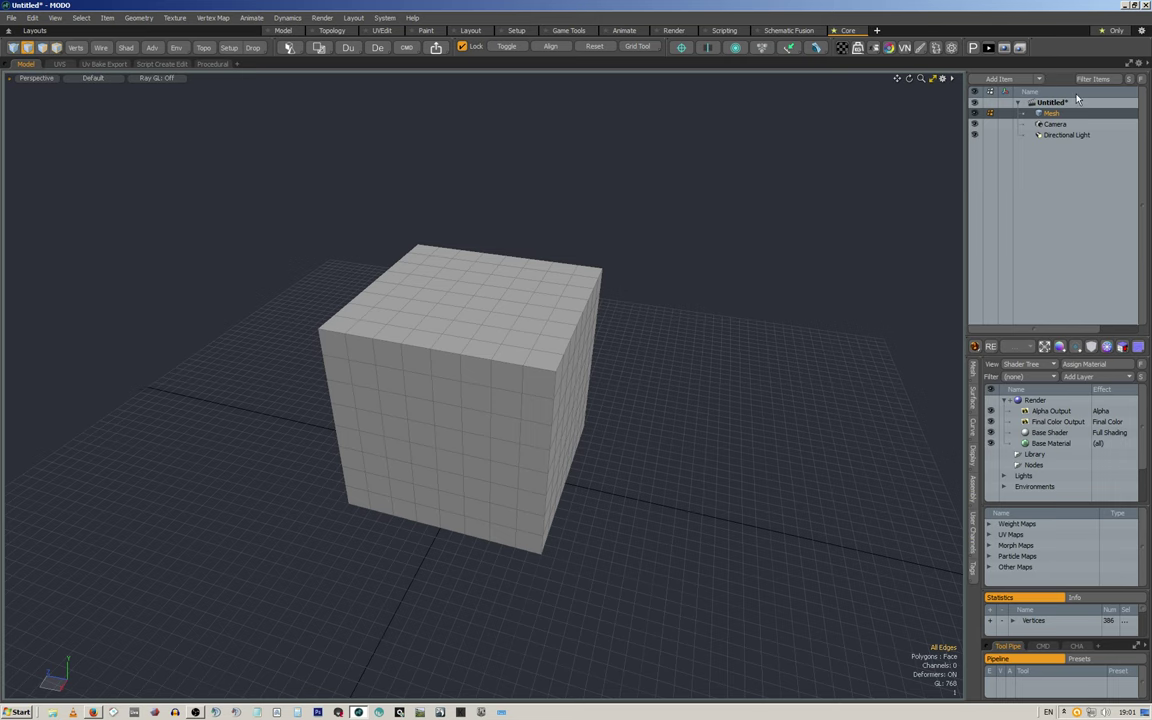
{"action": "left_click", "coordinate": [283, 31]}
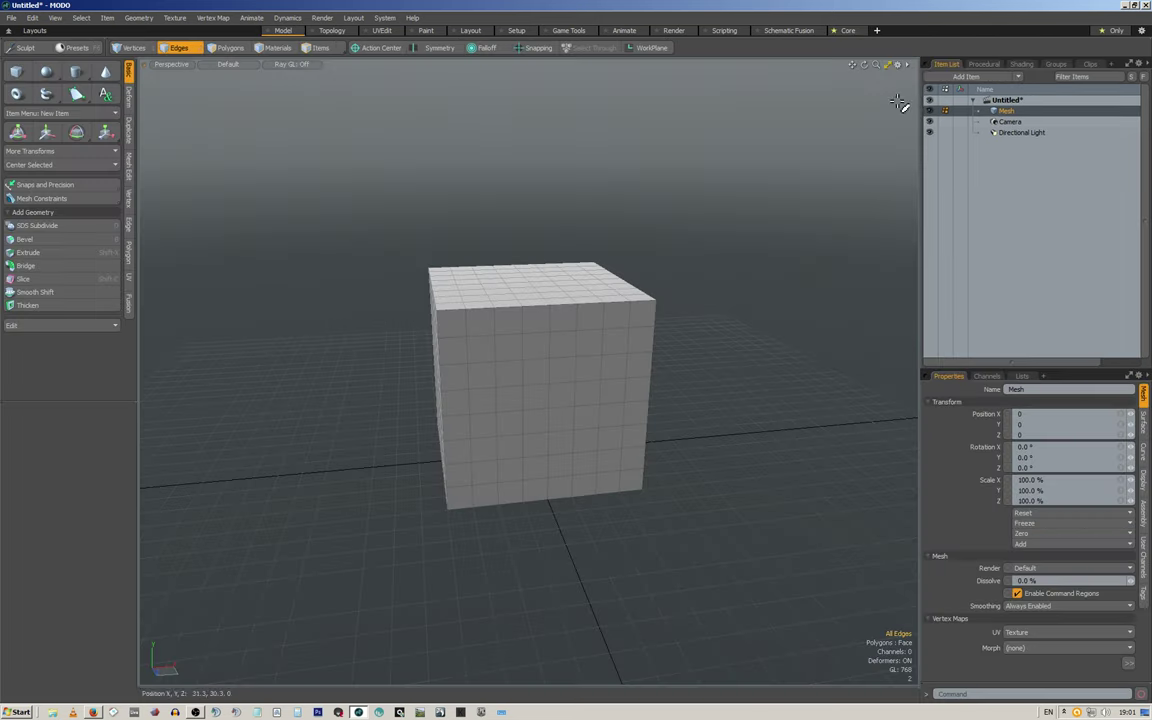
Step: Review the Procedural, Shading and Groups views beside the Item List, and the mesh's Surface and Curve properties
{"action": "left_click", "coordinate": [984, 64]}
{"action": "left_click", "coordinate": [1021, 64]}
{"action": "left_click", "coordinate": [1056, 64]}
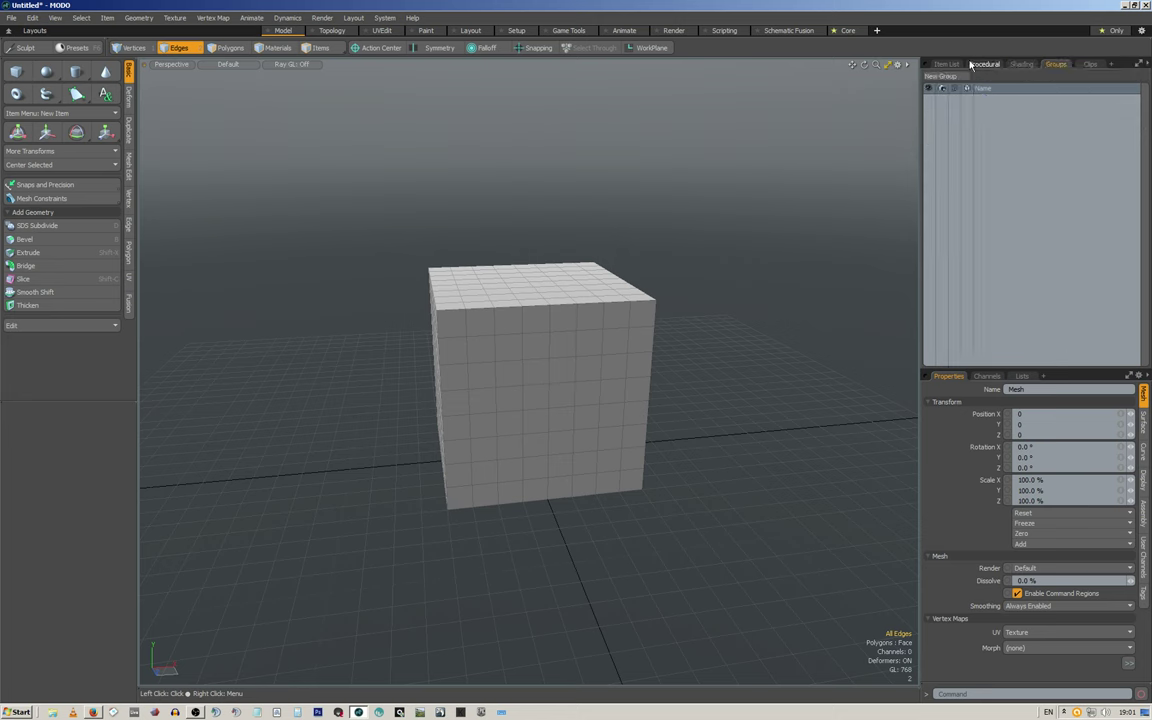
{"action": "left_click", "coordinate": [946, 64]}
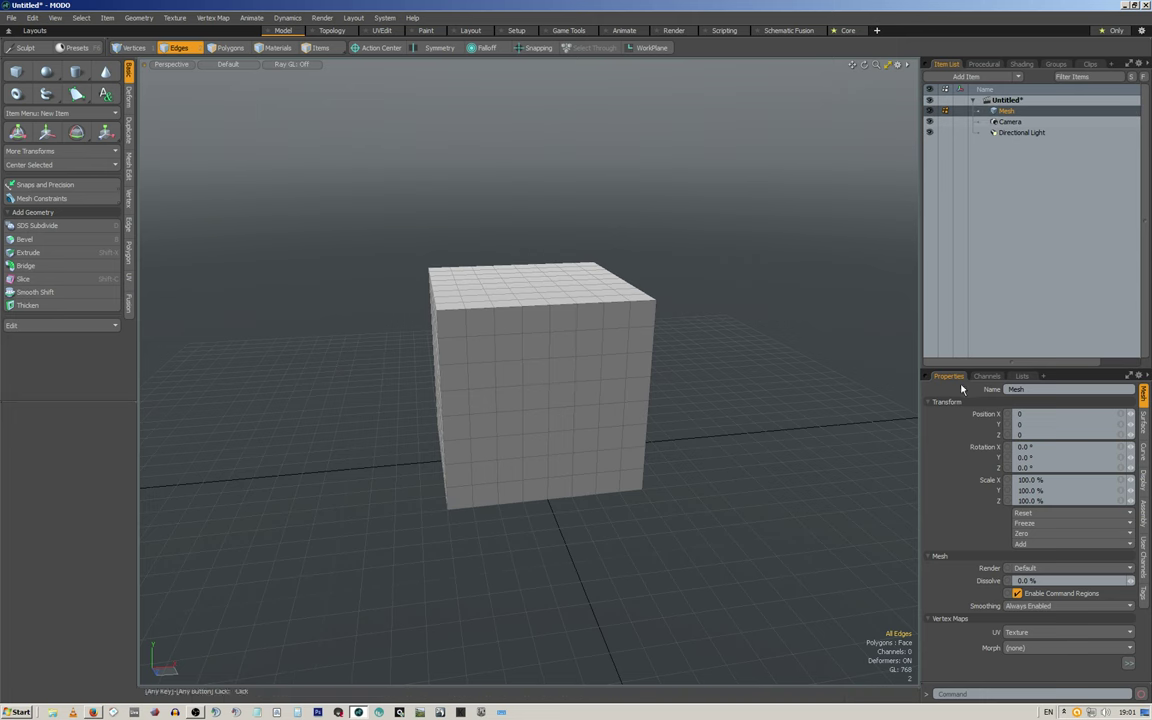
{"action": "left_click", "coordinate": [1143, 420]}
{"action": "left_click", "coordinate": [1143, 450]}
{"action": "left_click", "coordinate": [1145, 398]}
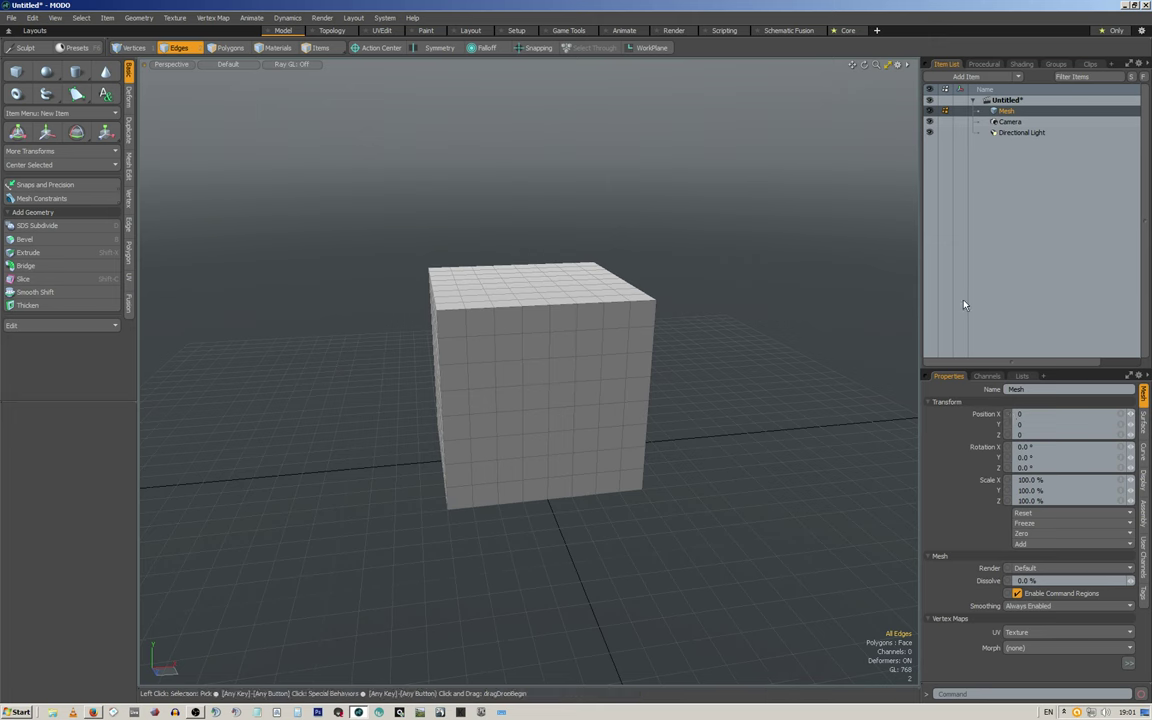
Step: Look at the Duplicate toolset and the mesh's Surface, Curve and Display properties, returning to Basic tools and Mesh properties
{"action": "left_click", "coordinate": [128, 130]}
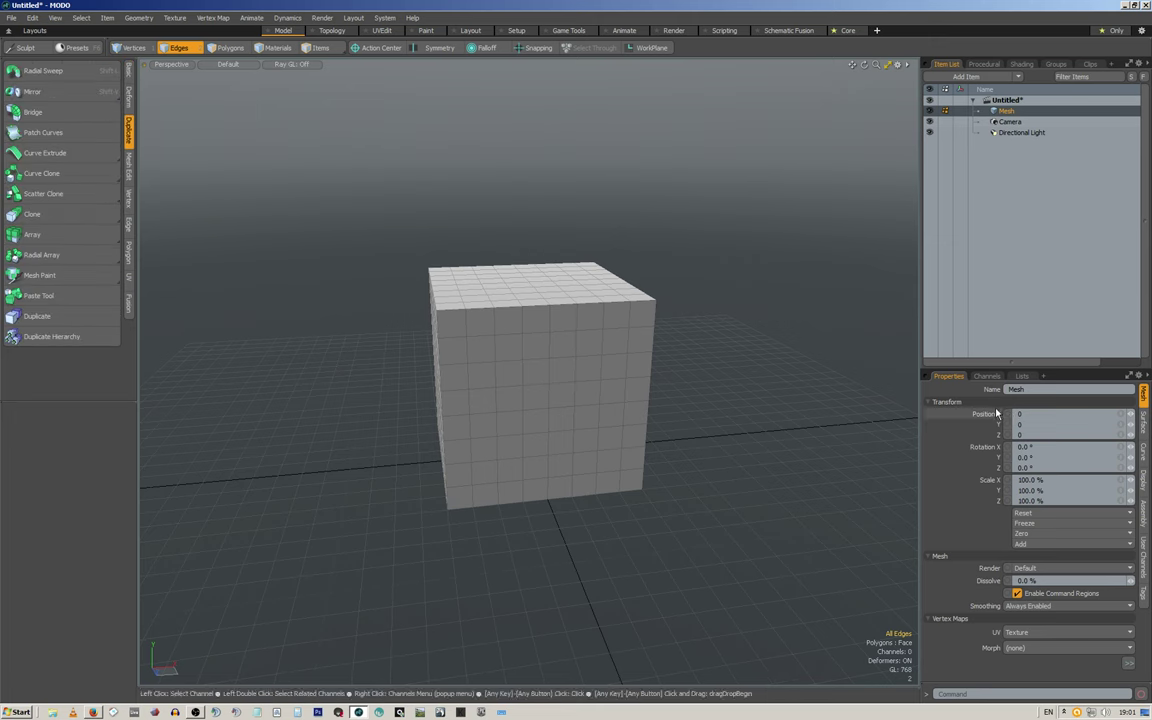
{"action": "left_click", "coordinate": [130, 78]}
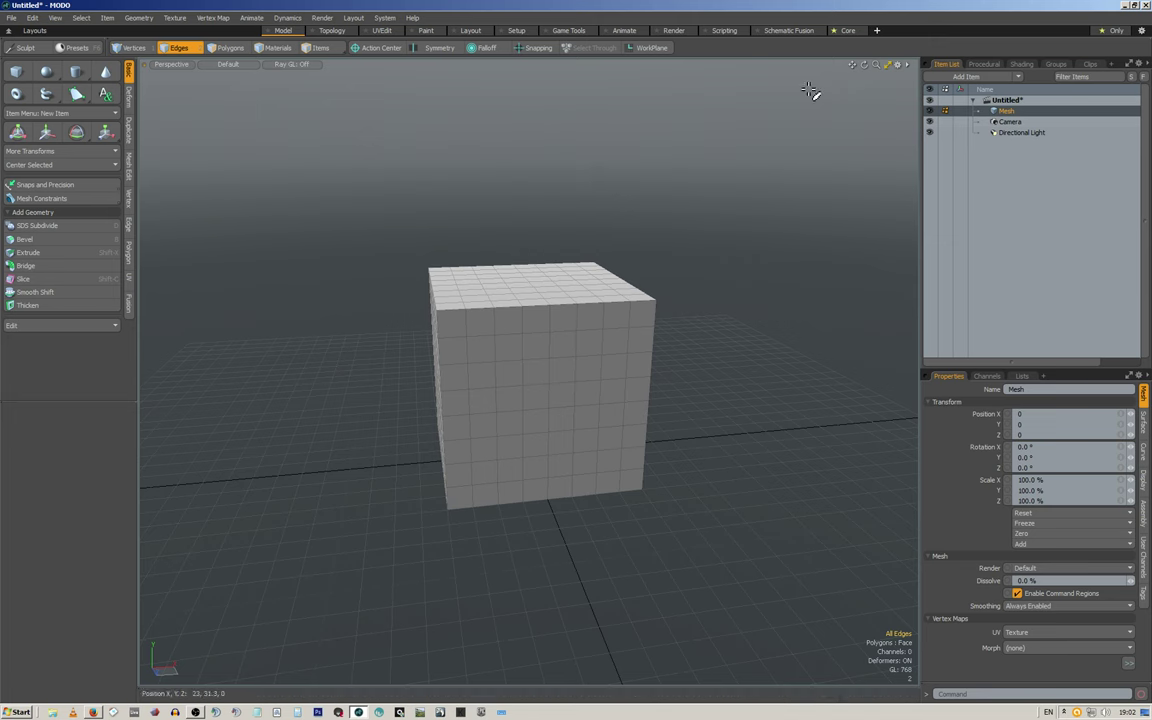
{"action": "left_click", "coordinate": [1143, 421]}
{"action": "left_click", "coordinate": [1143, 449]}
{"action": "left_click", "coordinate": [1146, 481]}
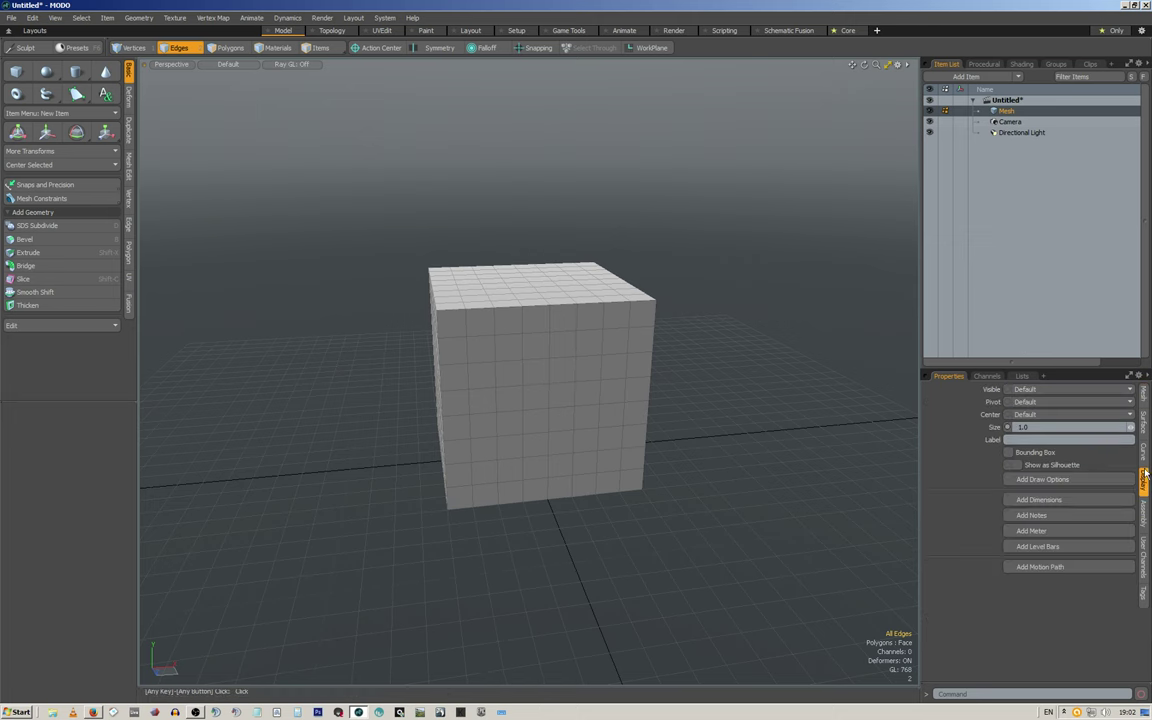
{"action": "left_click", "coordinate": [1143, 393]}
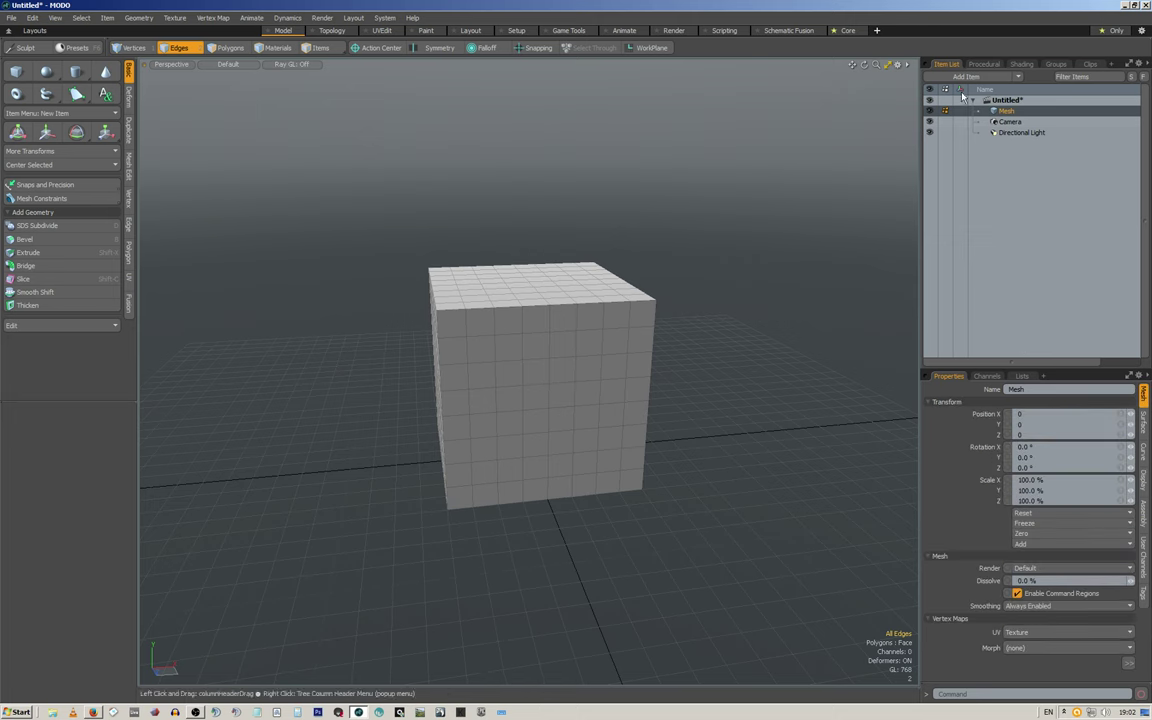
Step: Switch back to the Core layout and resize the item list to demonstrate how the sections beneath it collapse and expand
{"action": "left_click", "coordinate": [848, 31]}
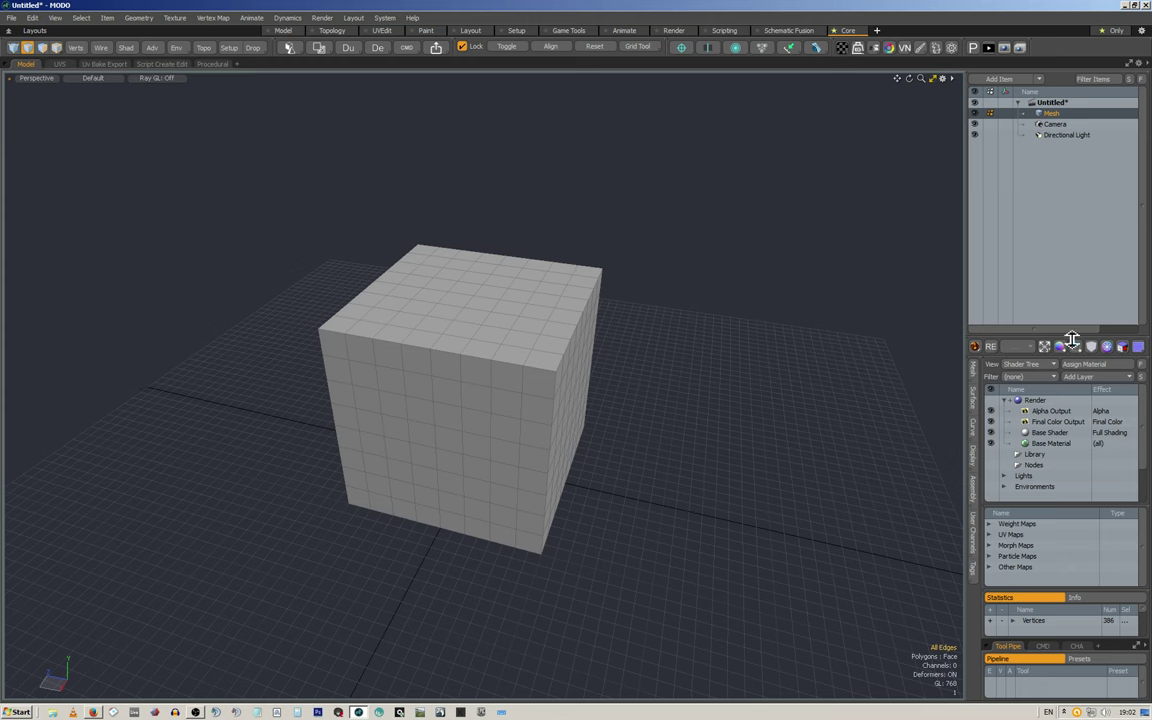
{"action": "left_click_drag", "start_coordinate": [1071, 340], "coordinate": [1068, 537]}
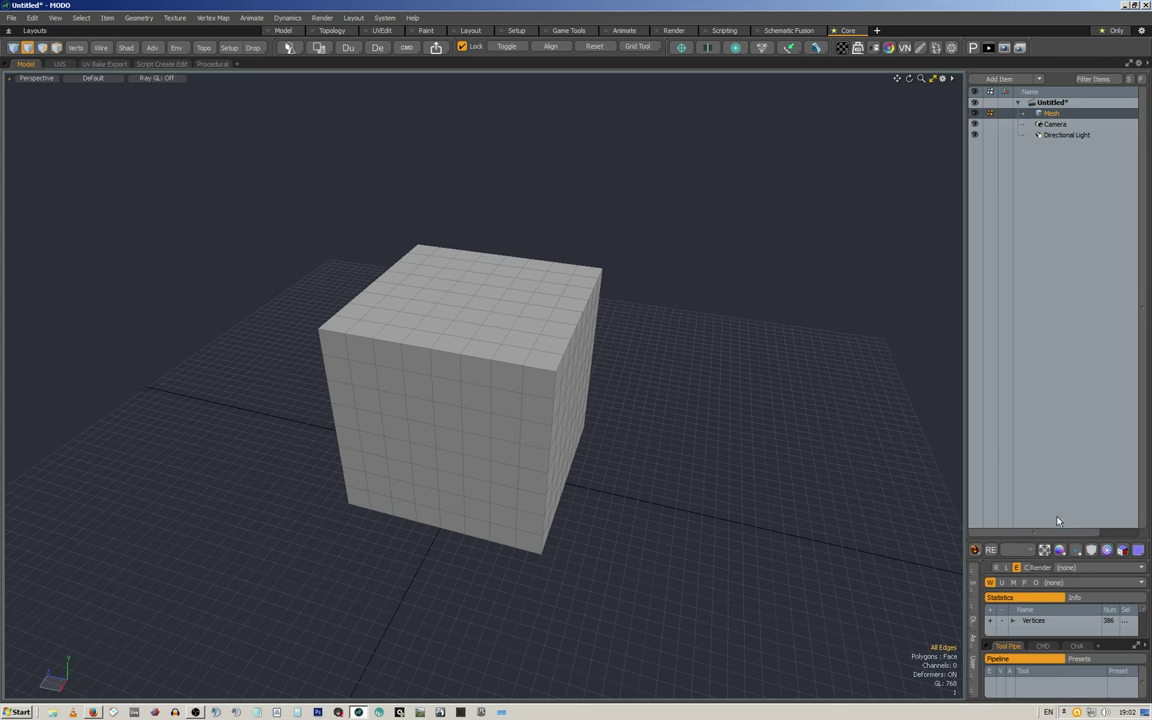
{"action": "left_click_drag", "start_coordinate": [1054, 537], "coordinate": [1065, 188]}
{"action": "left_click_drag", "start_coordinate": [1067, 171], "coordinate": [1066, 350]}
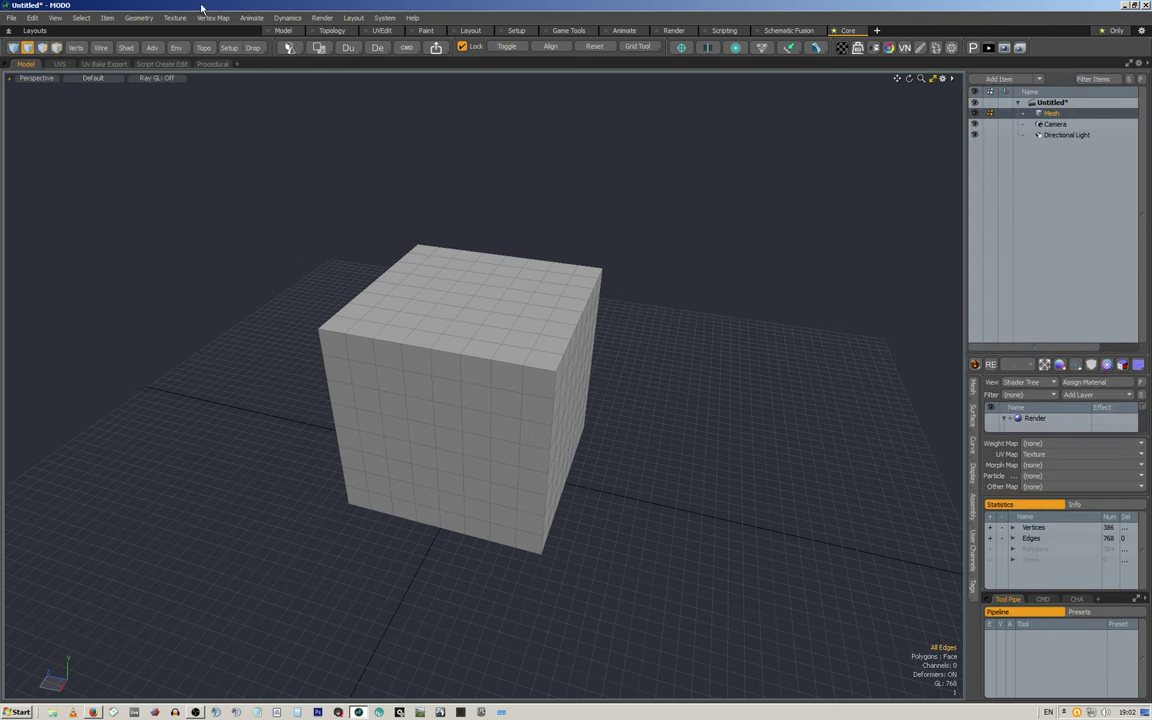
Step: Tour the Core layout's UVS, Uv Bake Export, Script Create Edit and Procedural workspaces, and return to Model
{"action": "left_click", "coordinate": [58, 63]}
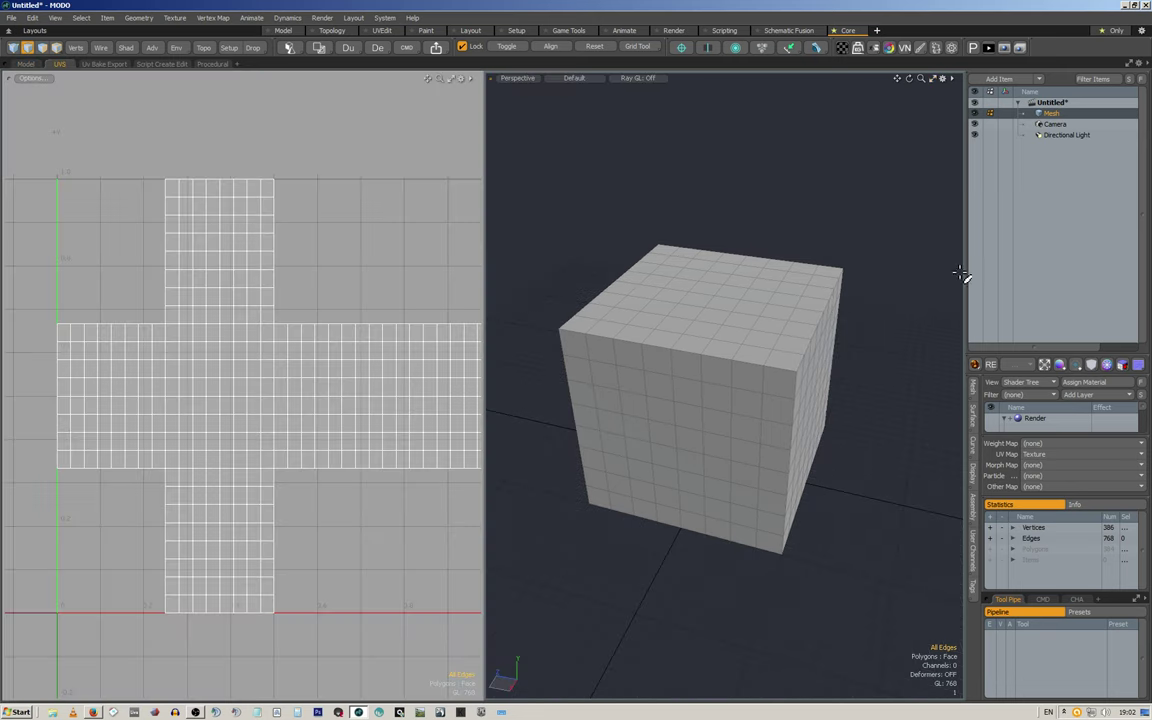
{"action": "left_click", "coordinate": [104, 64]}
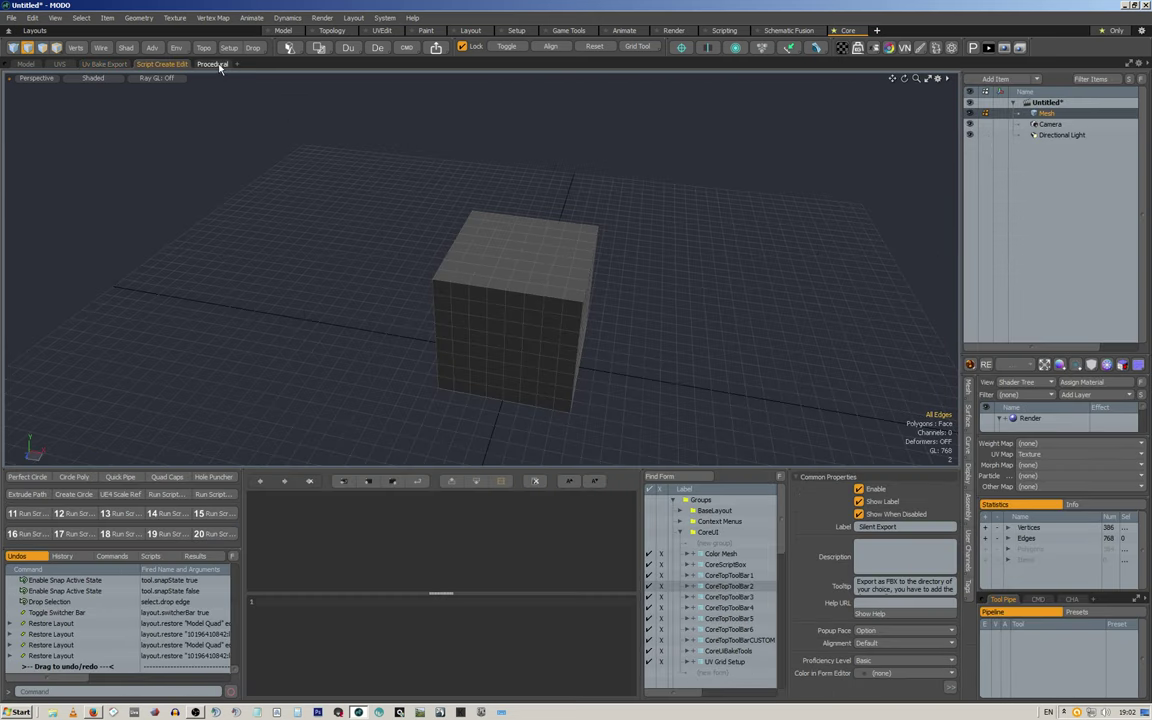
{"action": "left_click", "coordinate": [215, 64]}
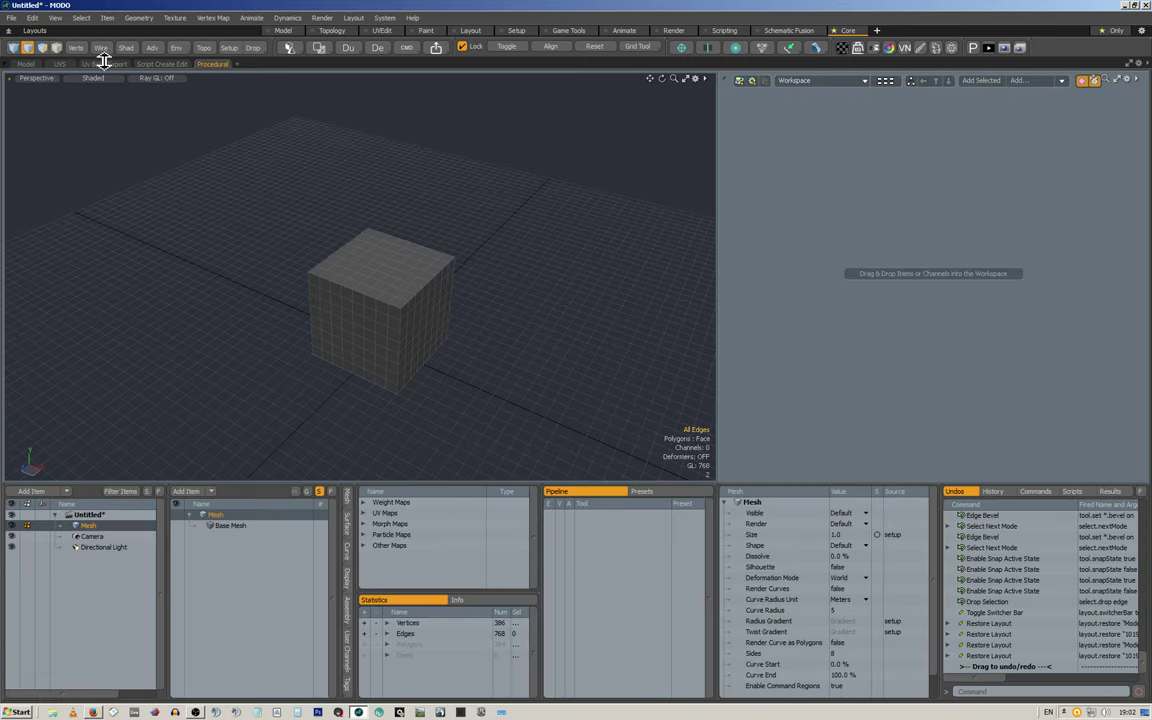
{"action": "left_click", "coordinate": [25, 64]}
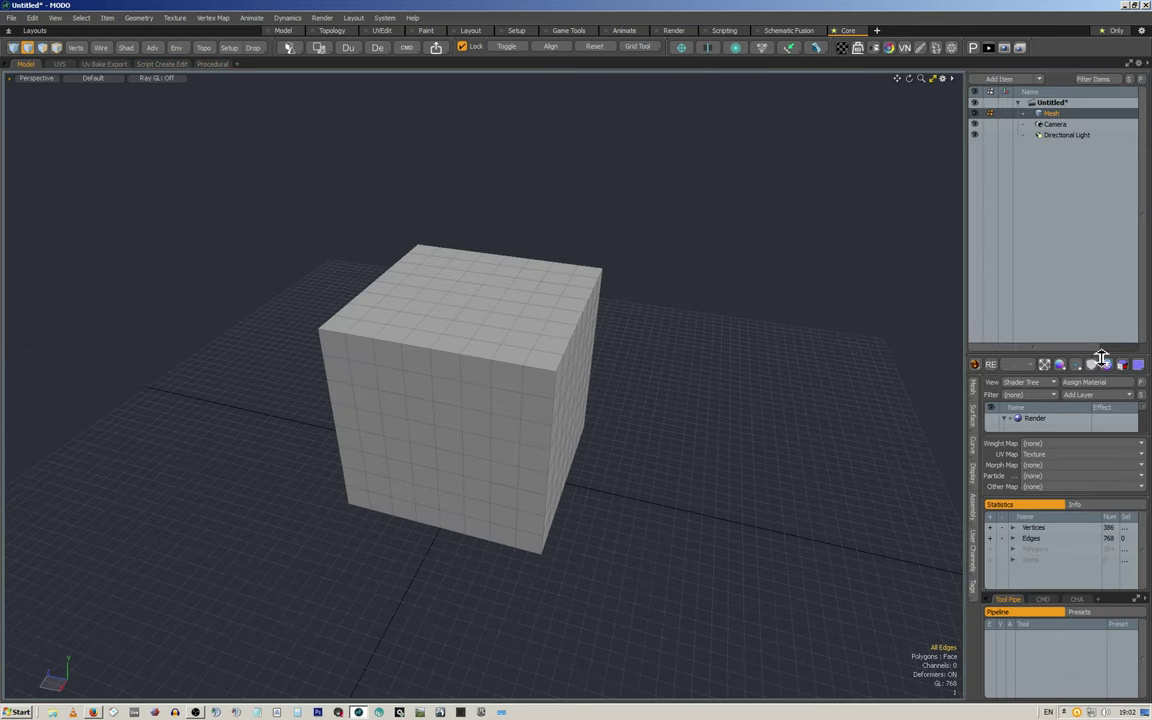
Step: Shrink the item list, Tool Pipe and Statistics sections to enlarge the vertex map list, and show the CMD command entry
{"action": "left_click_drag", "start_coordinate": [1101, 347], "coordinate": [1099, 243]}
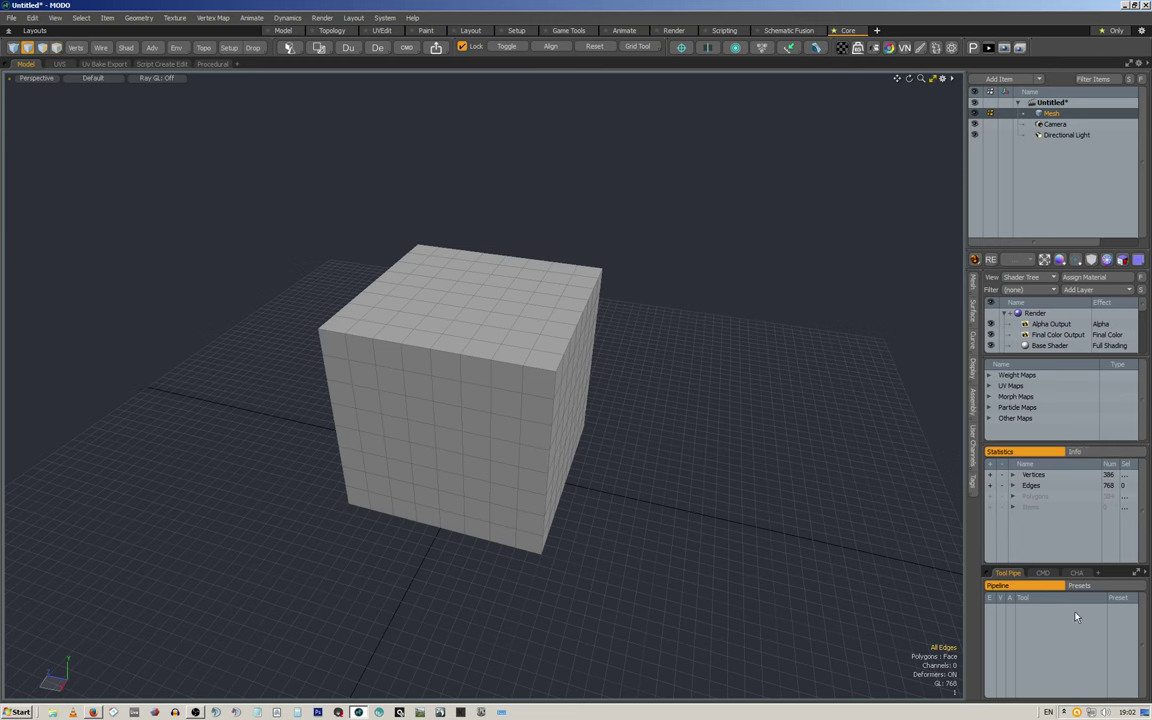
{"action": "left_click_drag", "start_coordinate": [1075, 567], "coordinate": [1061, 683]}
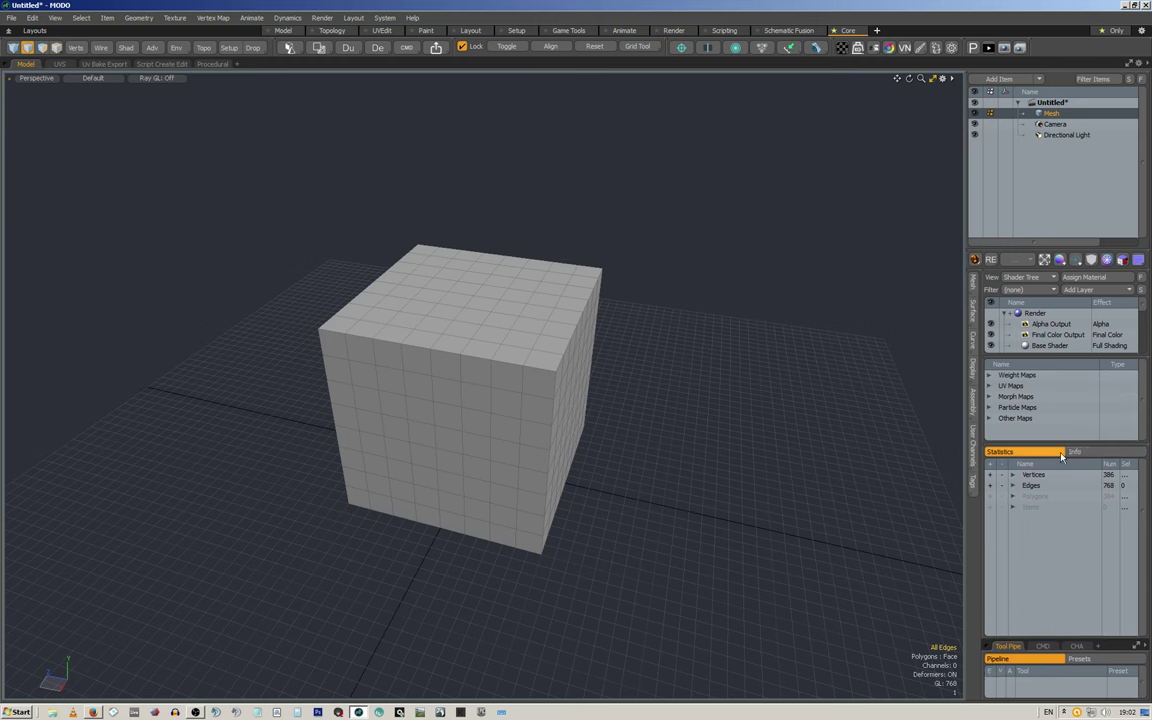
{"action": "left_click_drag", "start_coordinate": [1064, 447], "coordinate": [1030, 625]}
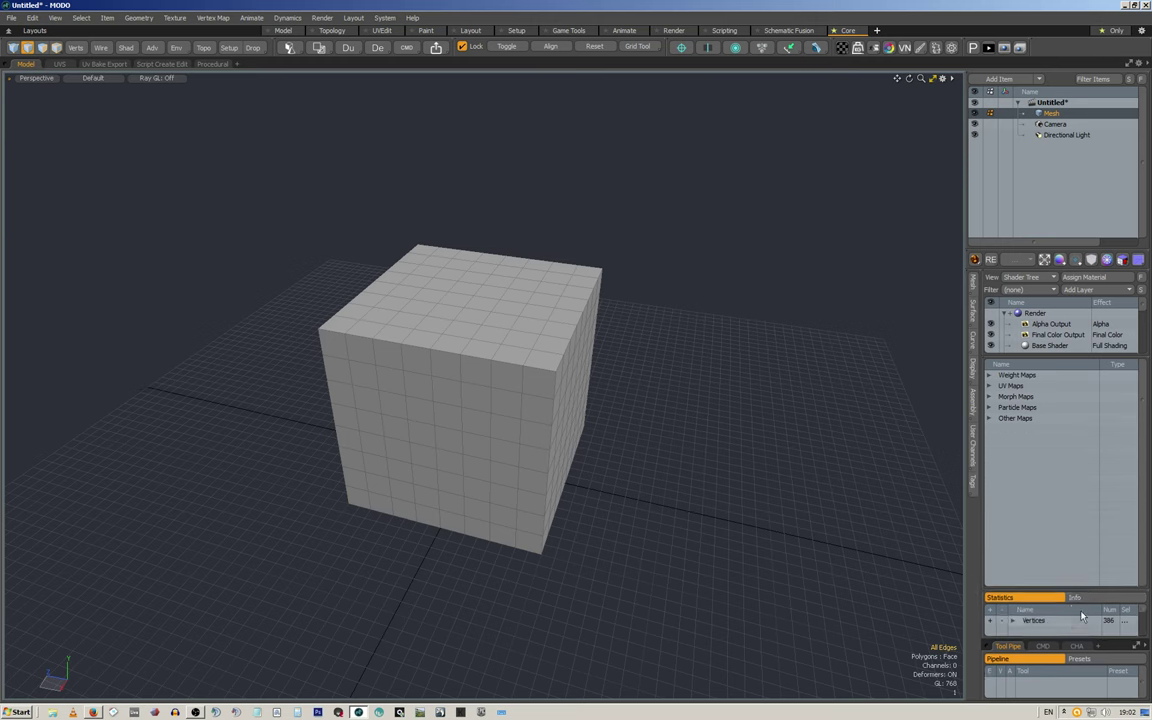
{"action": "left_click", "coordinate": [1042, 646]}
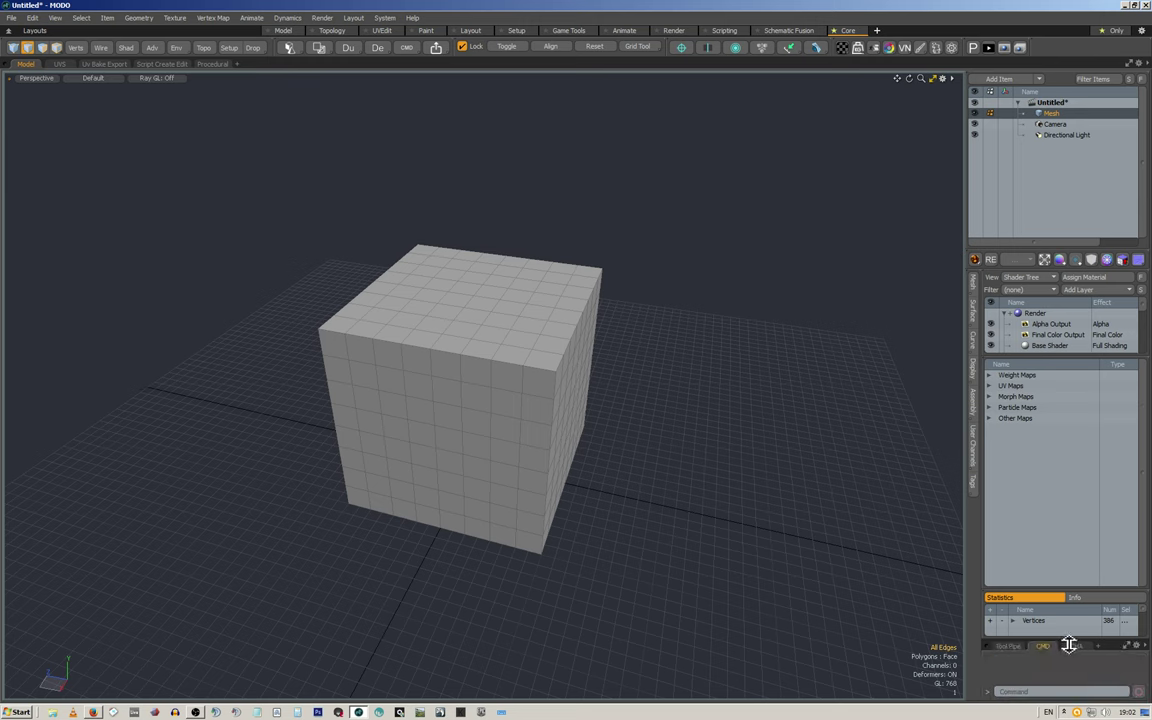
Step: Resize the item list, shader tree, vertex map list, Statistics and CMD sections until all of them share the side column
{"action": "left_click_drag", "start_coordinate": [1069, 644], "coordinate": [1075, 681]}
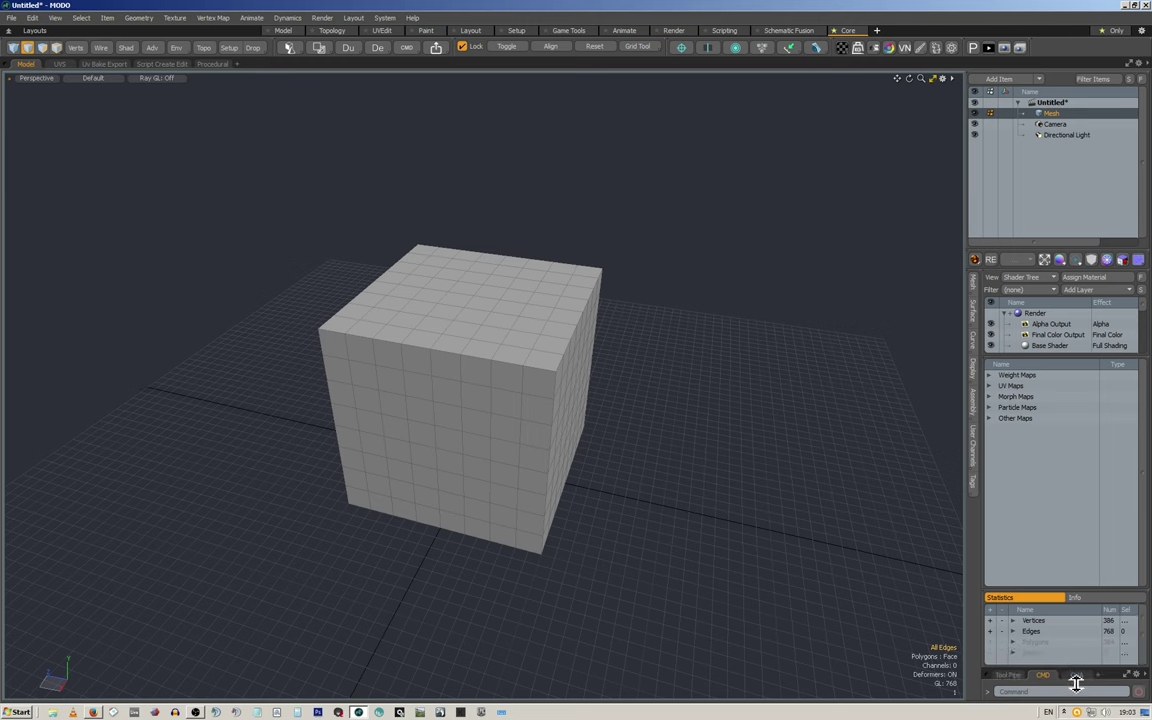
{"action": "left_click_drag", "start_coordinate": [1068, 590], "coordinate": [1068, 619]}
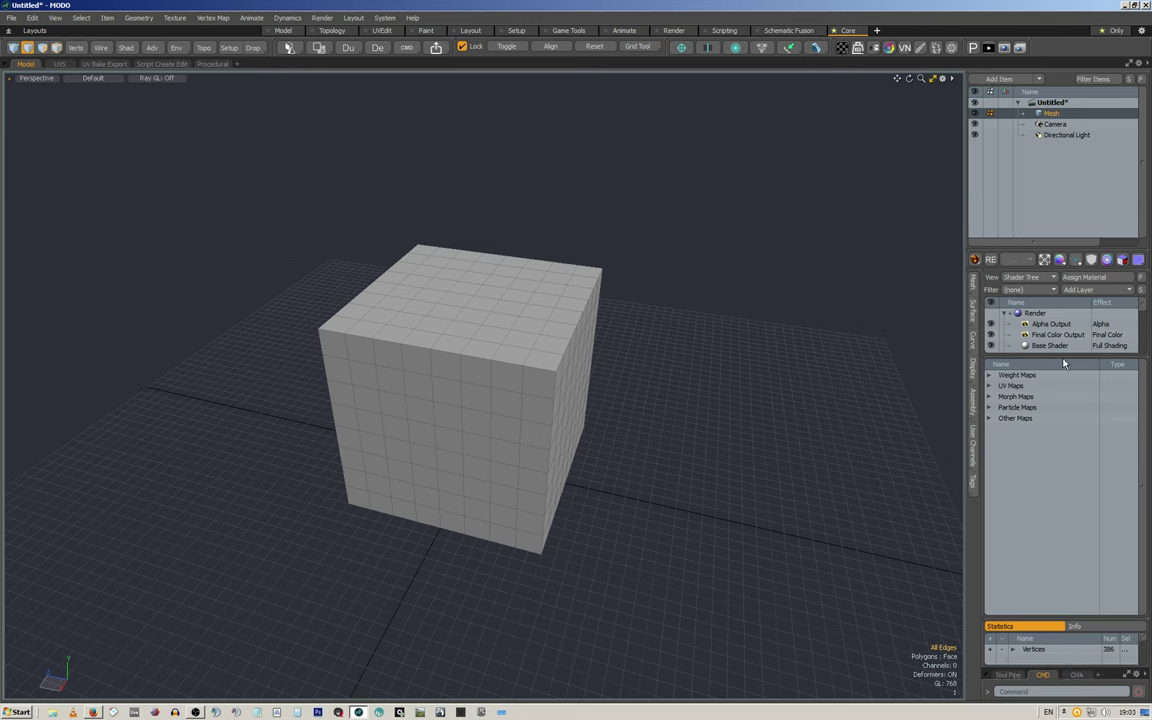
{"action": "left_click_drag", "start_coordinate": [1072, 363], "coordinate": [1059, 486]}
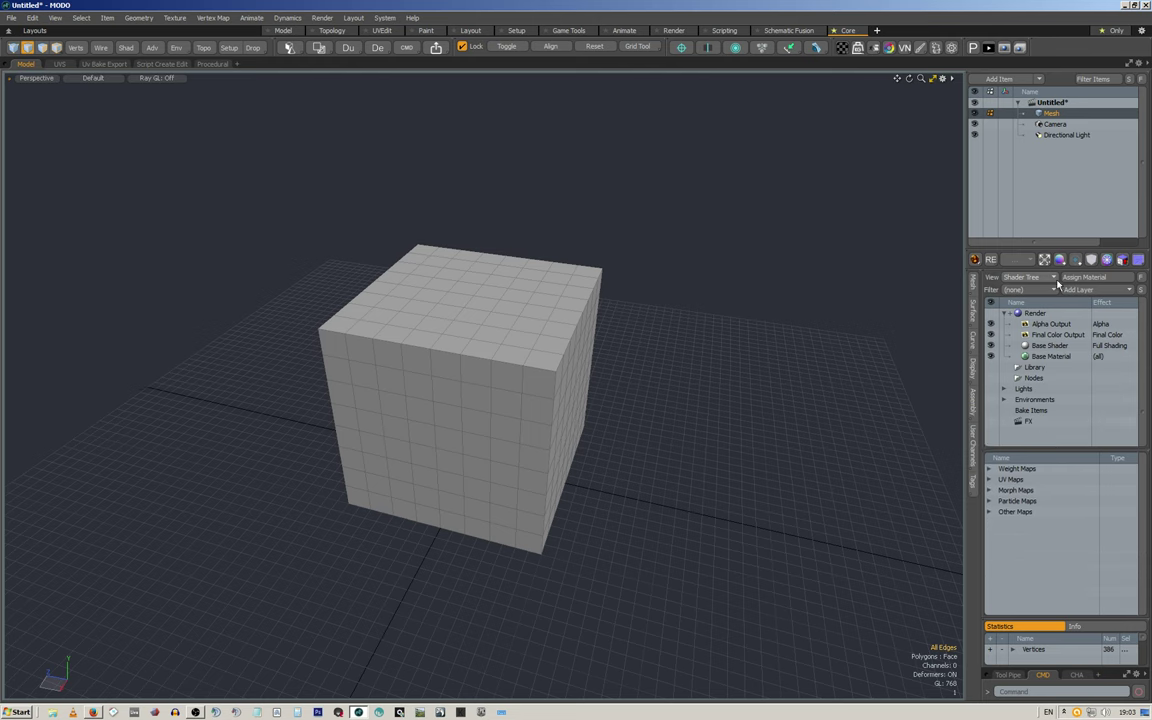
{"action": "left_click_drag", "start_coordinate": [1060, 247], "coordinate": [1063, 393]}
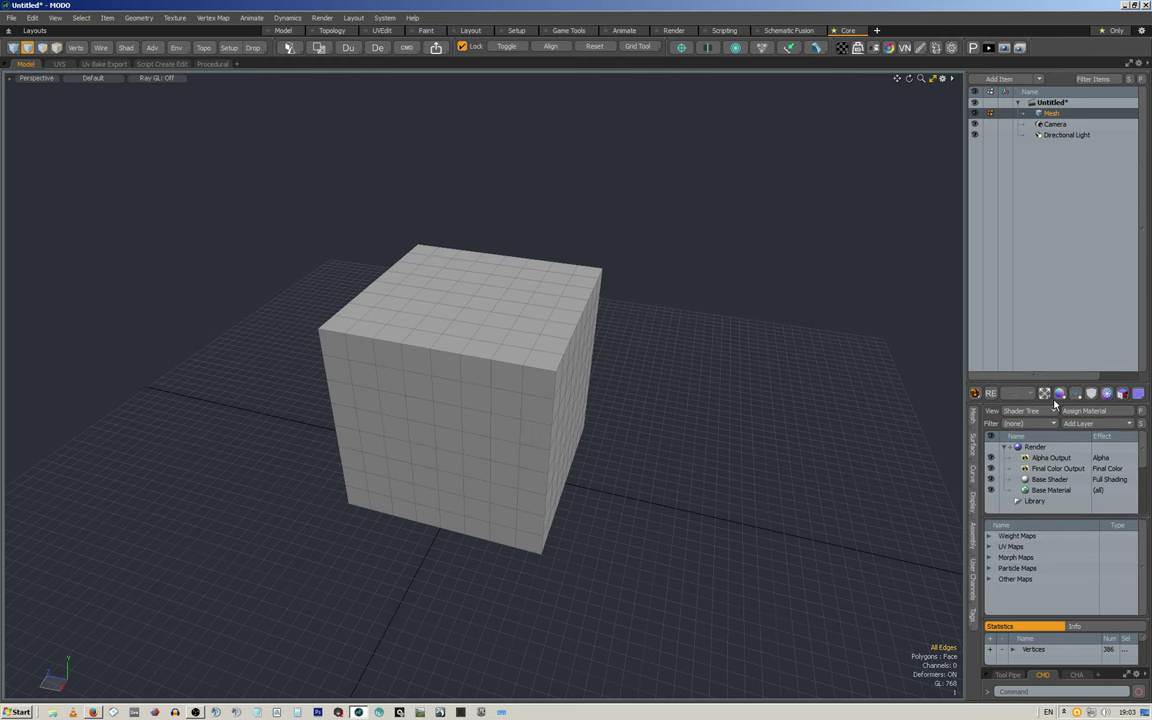
{"action": "left_click_drag", "start_coordinate": [1055, 512], "coordinate": [1055, 549]}
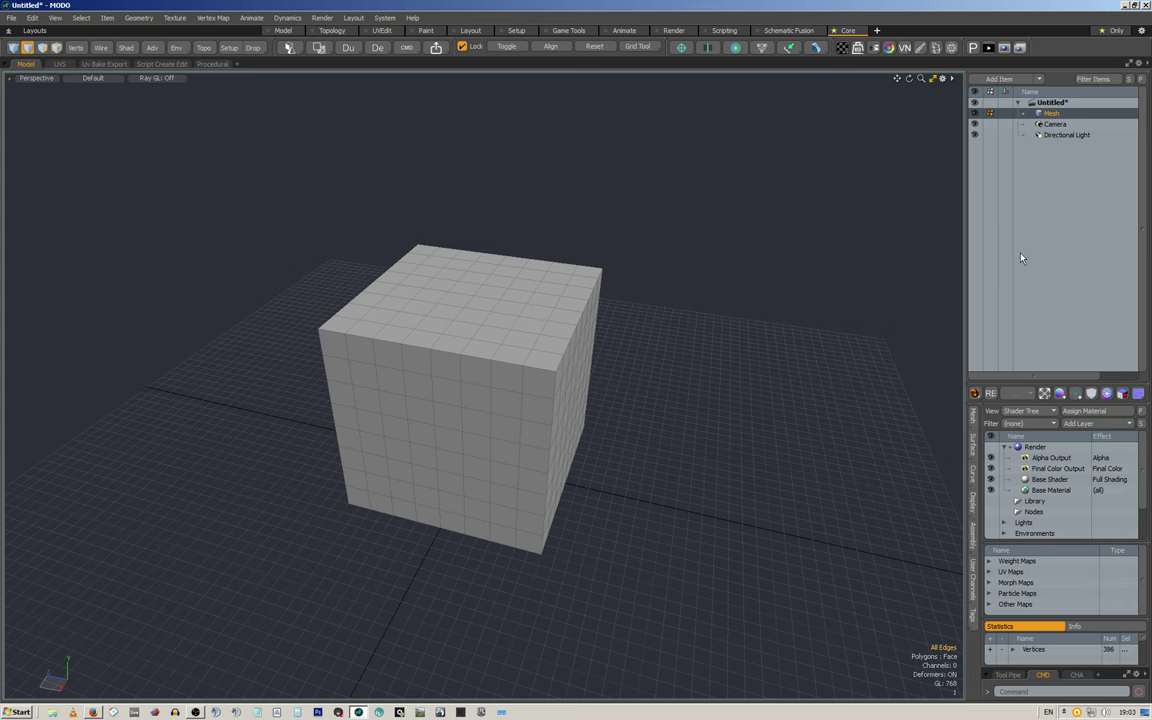
{"action": "left_click_drag", "start_coordinate": [1065, 388], "coordinate": [1065, 263]}
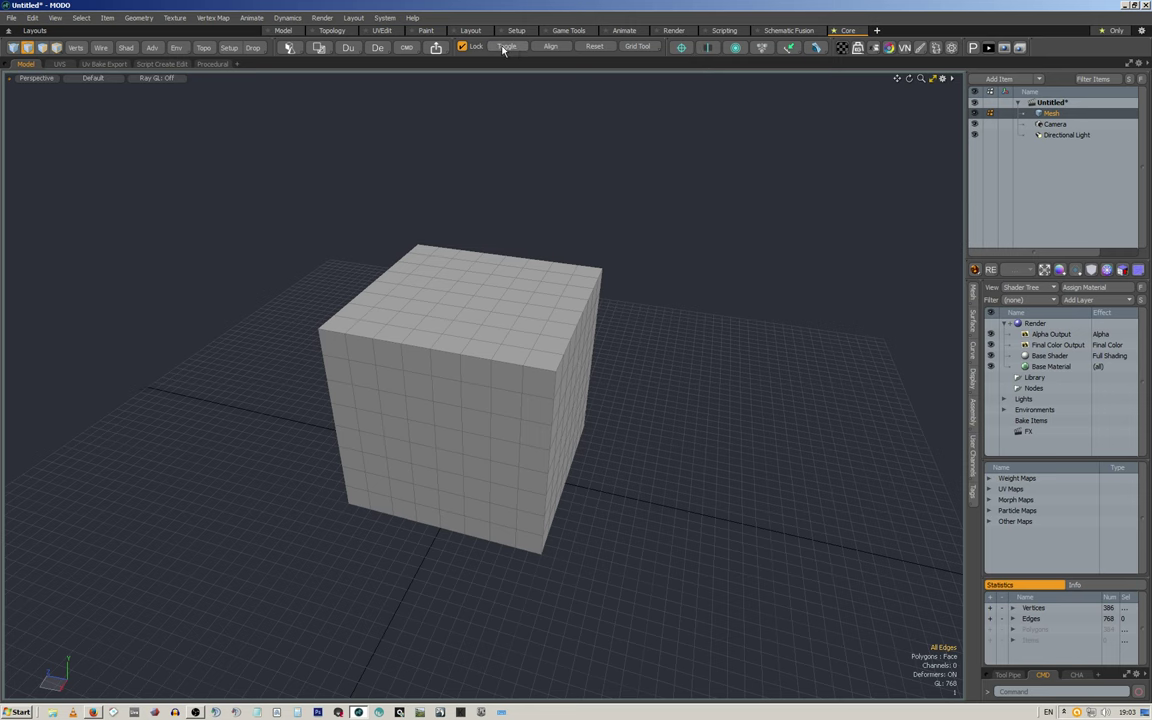
Step: Demonstrate the work plane Lock option and the Toggle control by switching each one over and back
{"action": "left_click", "coordinate": [462, 47]}
{"action": "left_click", "coordinate": [462, 47]}
{"action": "left_click", "coordinate": [511, 48]}
{"action": "left_click", "coordinate": [511, 48]}
Step: Align the work plane to a polygon near the upper corner of the cube's side face and toggle the alignment
{"action": "left_click", "coordinate": [577, 341]}
{"action": "key", "text": "3"}
{"action": "left_click", "coordinate": [566, 357]}
{"action": "left_click", "coordinate": [550, 47]}
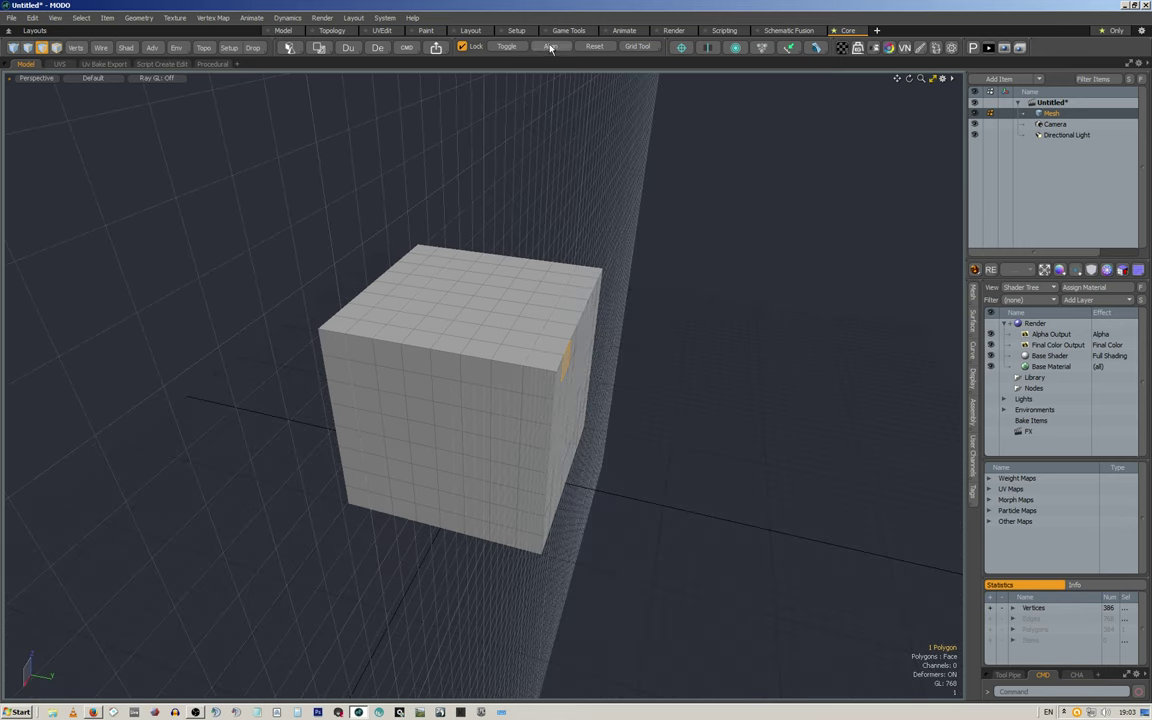
{"action": "left_click", "coordinate": [506, 47]}
{"action": "left_click", "coordinate": [507, 47]}
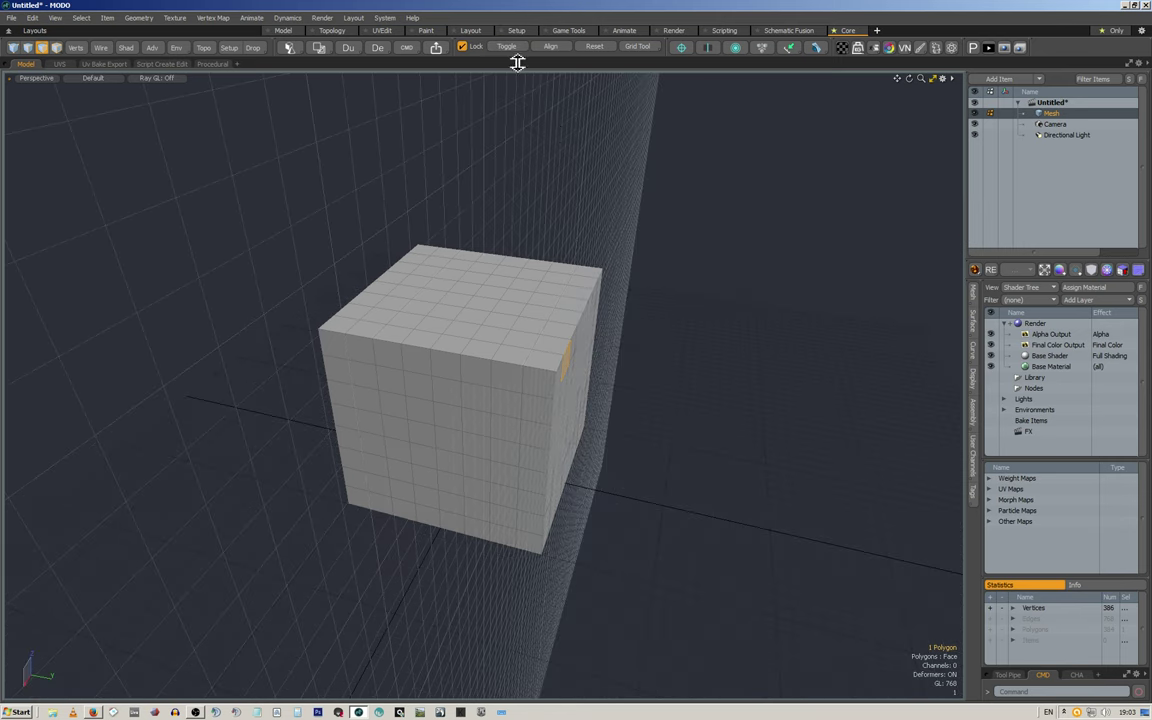
Step: Reset the work plane to its default orientation and clear the polygon selection
{"action": "left_click", "coordinate": [581, 48]}
{"action": "left_click", "coordinate": [597, 231]}
{"action": "left_click_drag", "start_coordinate": [648, 121], "coordinate": [587, 88], "text": "alt"}
Step: Open the Grid Tool palette, turn on the fixed grid at size 8 and shift the palette slightly upward
{"action": "left_click", "coordinate": [637, 47]}
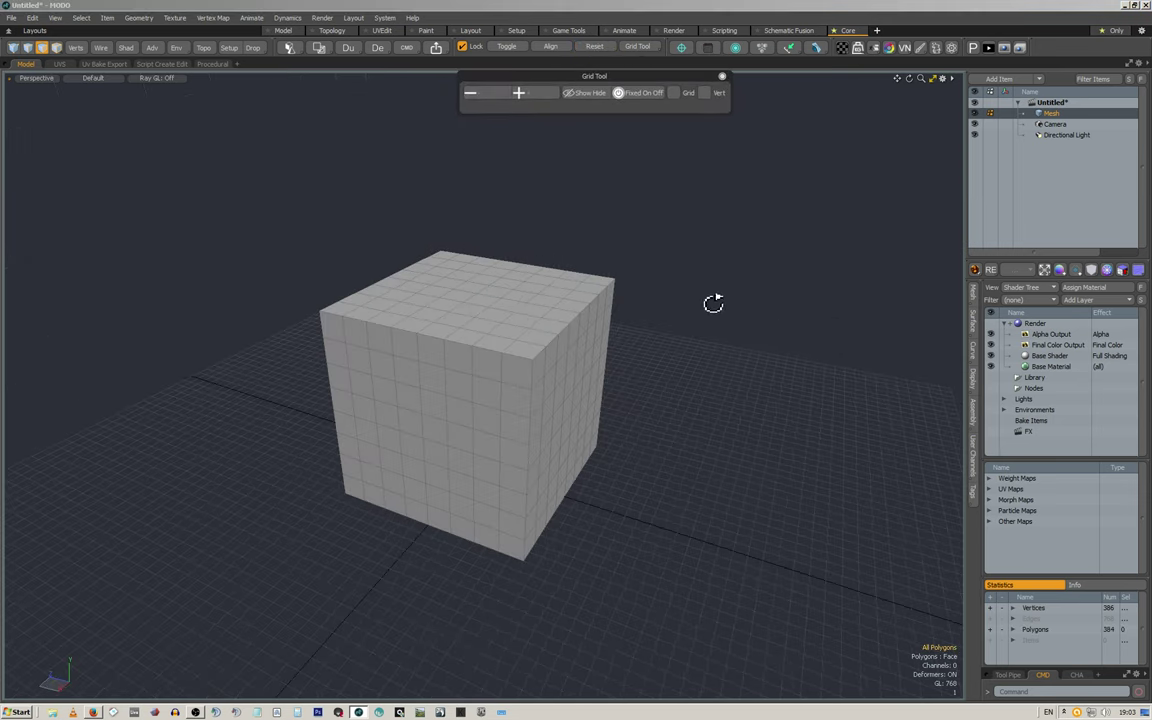
{"action": "left_click_drag", "start_coordinate": [715, 303], "coordinate": [625, 314], "text": "alt"}
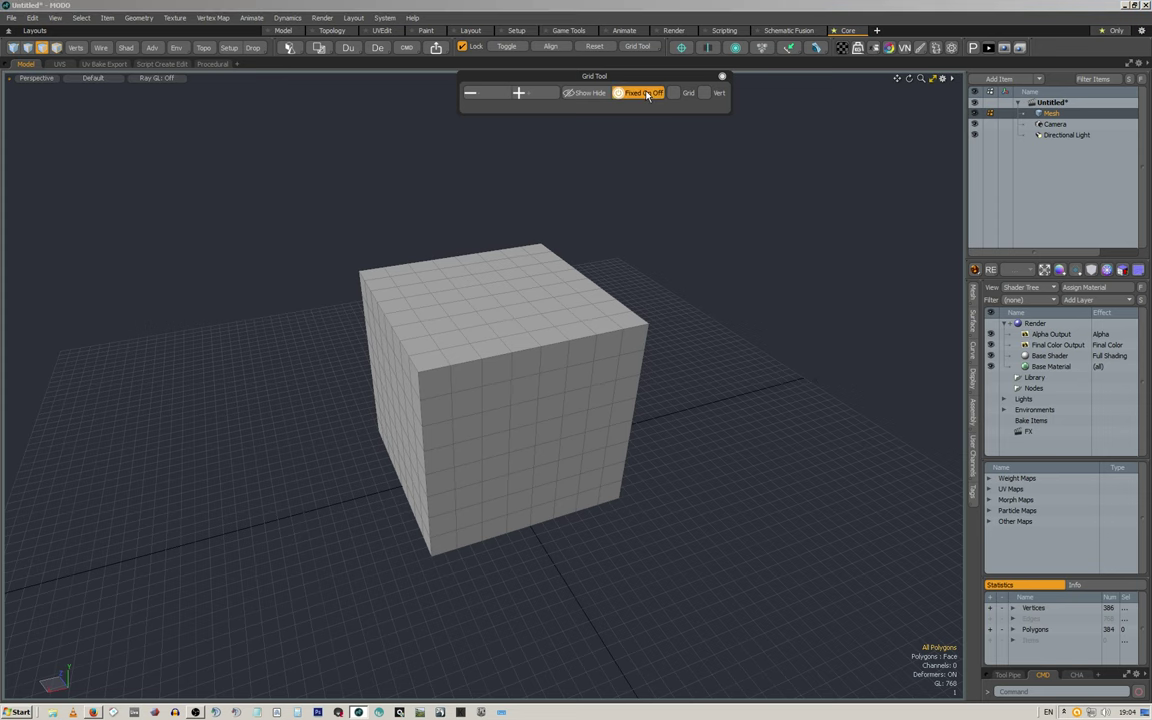
{"action": "left_click_drag", "start_coordinate": [674, 226], "coordinate": [625, 211], "text": "alt"}
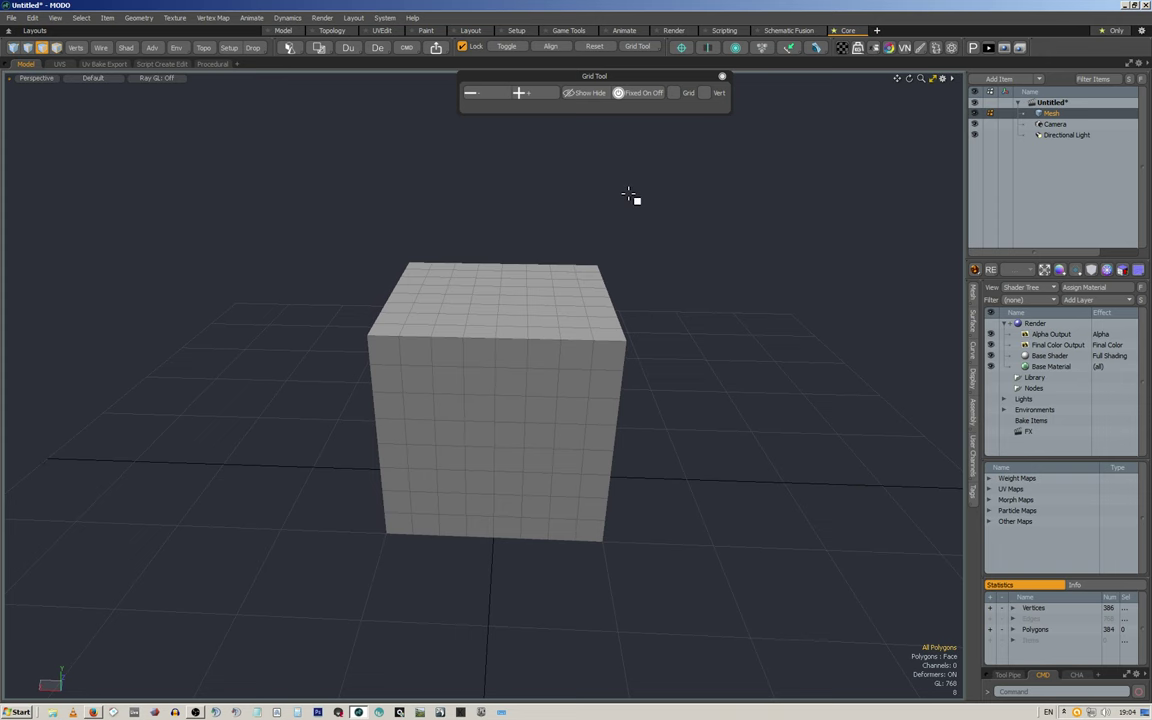
{"action": "left_click_drag", "start_coordinate": [628, 195], "coordinate": [602, 224], "text": "alt"}
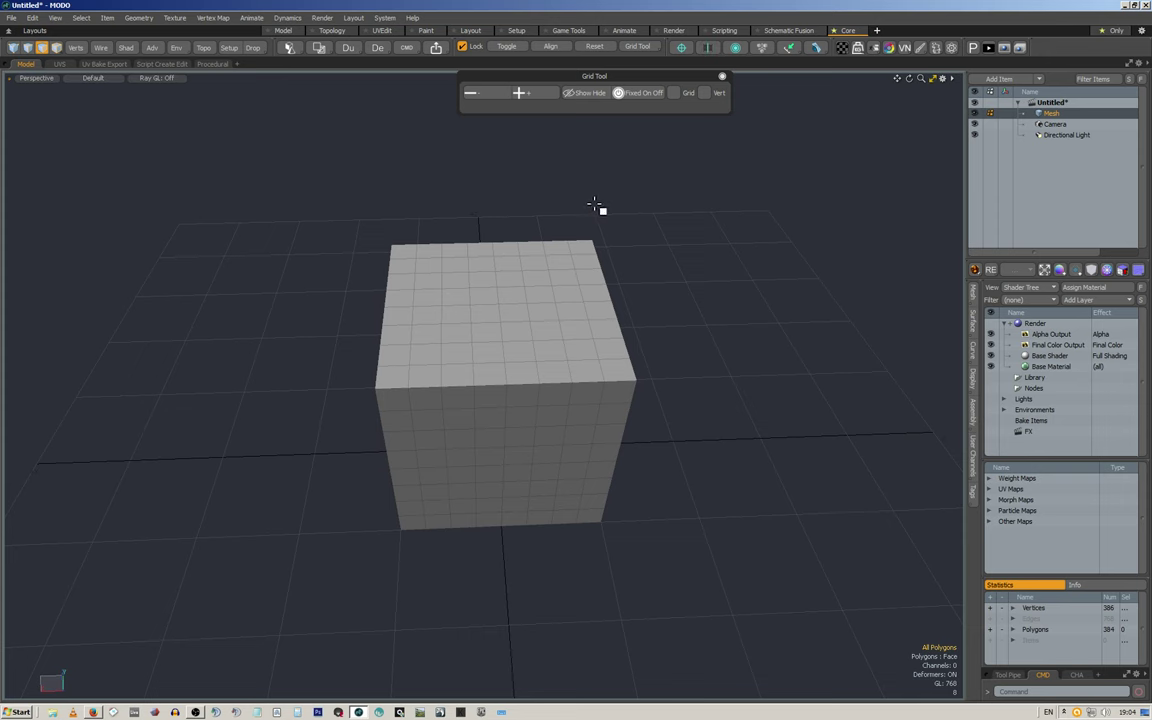
{"action": "left_click_drag", "start_coordinate": [602, 75], "coordinate": [596, 63]}
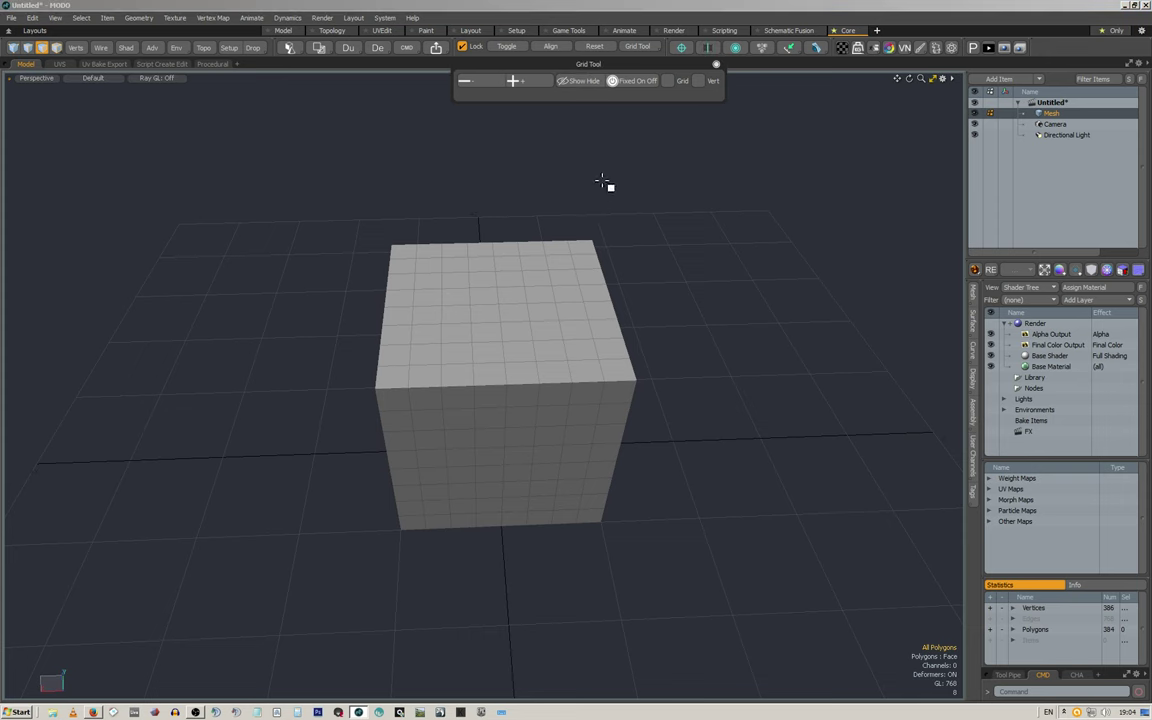
{"action": "left_click_drag", "start_coordinate": [603, 193], "coordinate": [576, 231], "text": "alt"}
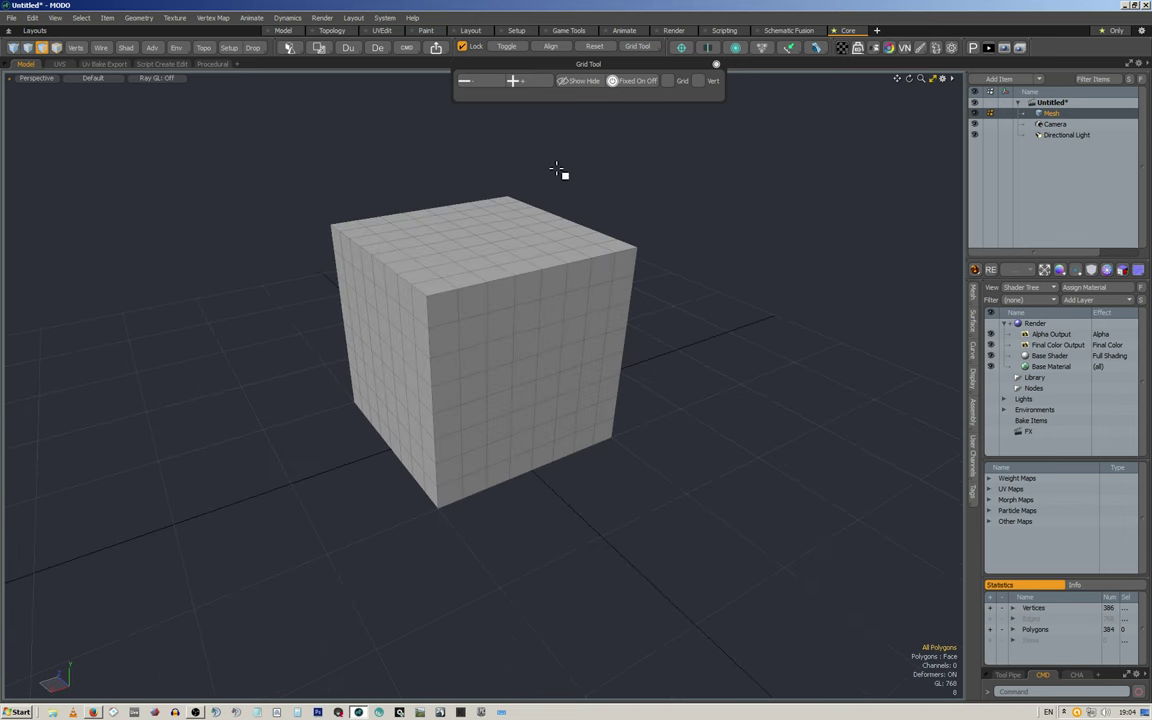
Step: Activate the Transform tool on the cube, drag it along the X axis and bring it back
{"action": "key", "text": "k"}
{"action": "left_click", "coordinate": [82, 284]}
{"action": "key", "text": "y"}
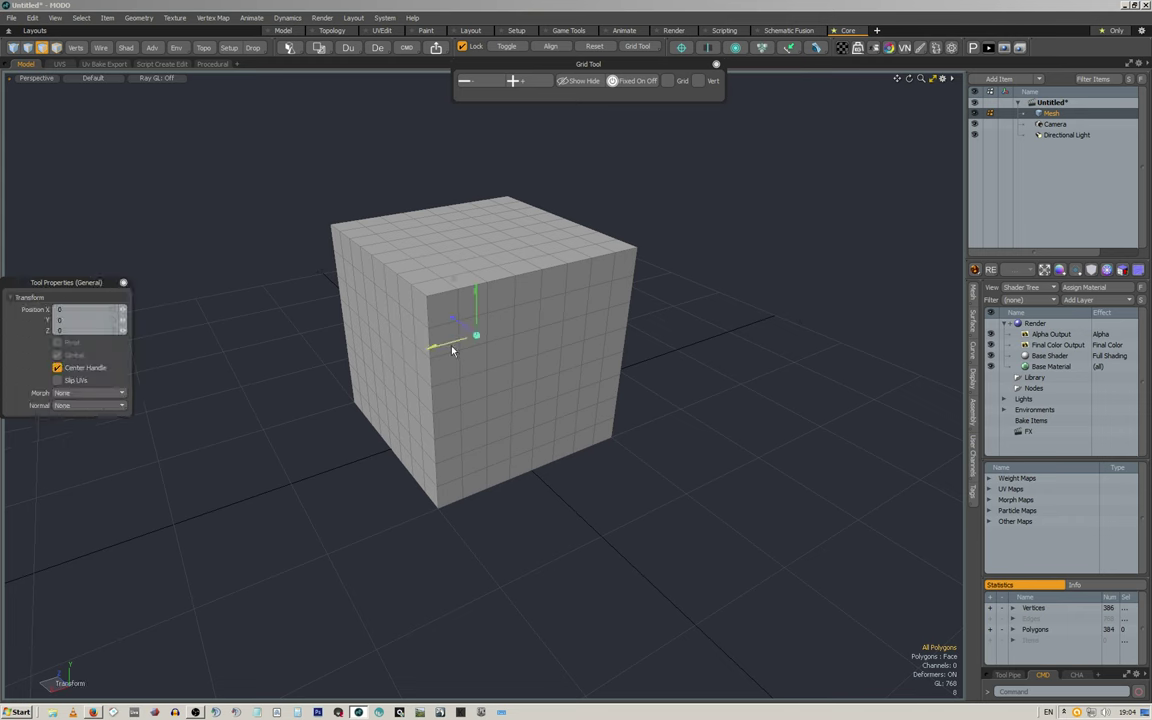
{"action": "left_click_drag", "start_coordinate": [456, 350], "coordinate": [330, 386]}
{"action": "left_click_drag", "start_coordinate": [330, 386], "coordinate": [456, 350]}
Step: Reduce the fixed grid size to 2, test the move handles and the fixed toggle, and drop the Transform tool
{"action": "left_click", "coordinate": [477, 82]}
{"action": "left_click", "coordinate": [477, 82]}
{"action": "mouse_move", "coordinate": [453, 357]}
{"action": "left_mouse_down"}
{"action": "mouse_move", "coordinate": [397, 375]}
{"action": "mouse_move", "coordinate": [453, 357]}
{"action": "left_mouse_up"}
{"action": "mouse_move", "coordinate": [596, 319]}
{"action": "left_mouse_down", "text": "alt"}
{"action": "mouse_move", "coordinate": [535, 265]}
{"action": "mouse_move", "coordinate": [531, 188]}
{"action": "mouse_move", "coordinate": [548, 275]}
{"action": "mouse_move", "coordinate": [609, 311]}
{"action": "left_mouse_up", "text": "alt"}
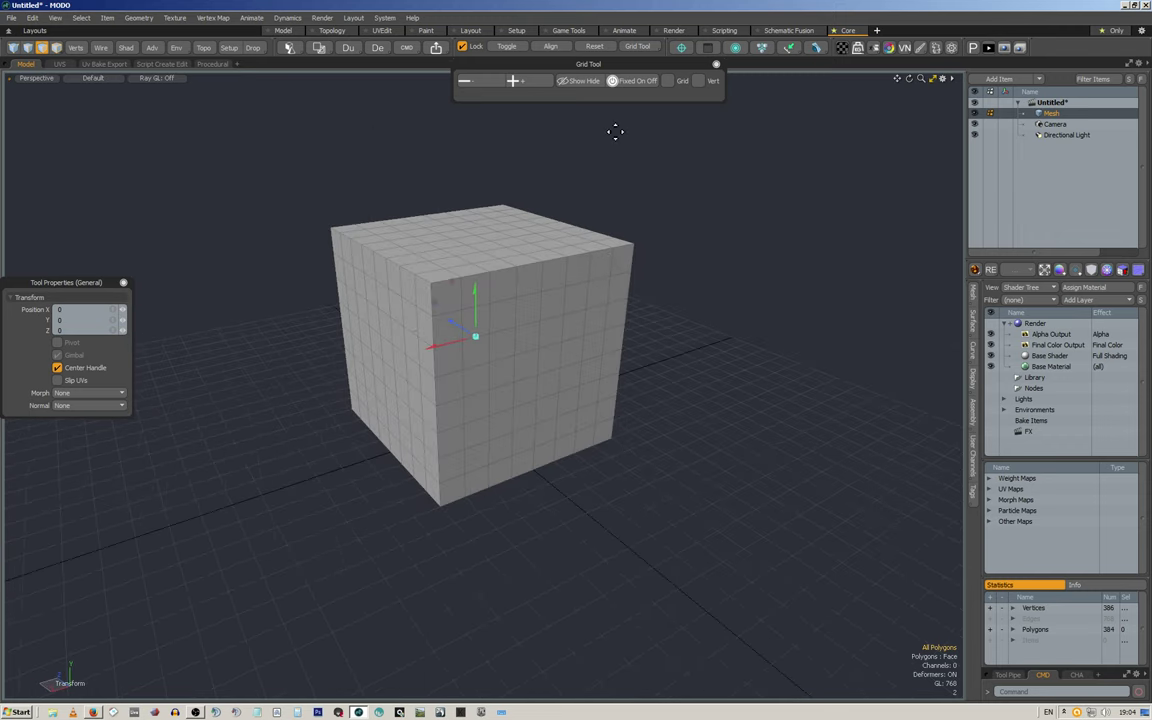
{"action": "left_click", "coordinate": [637, 81]}
{"action": "mouse_move", "coordinate": [450, 321]}
{"action": "left_mouse_down"}
{"action": "mouse_move", "coordinate": [510, 359]}
{"action": "mouse_move", "coordinate": [450, 321]}
{"action": "left_mouse_up"}
{"action": "left_click_drag", "start_coordinate": [391, 345], "coordinate": [495, 370], "text": "alt"}
{"action": "key", "text": "q"}
Step: Enlarge the fixed grid size to 128 and reduce it back to 8 around the cube
{"action": "left_click", "coordinate": [528, 84]}
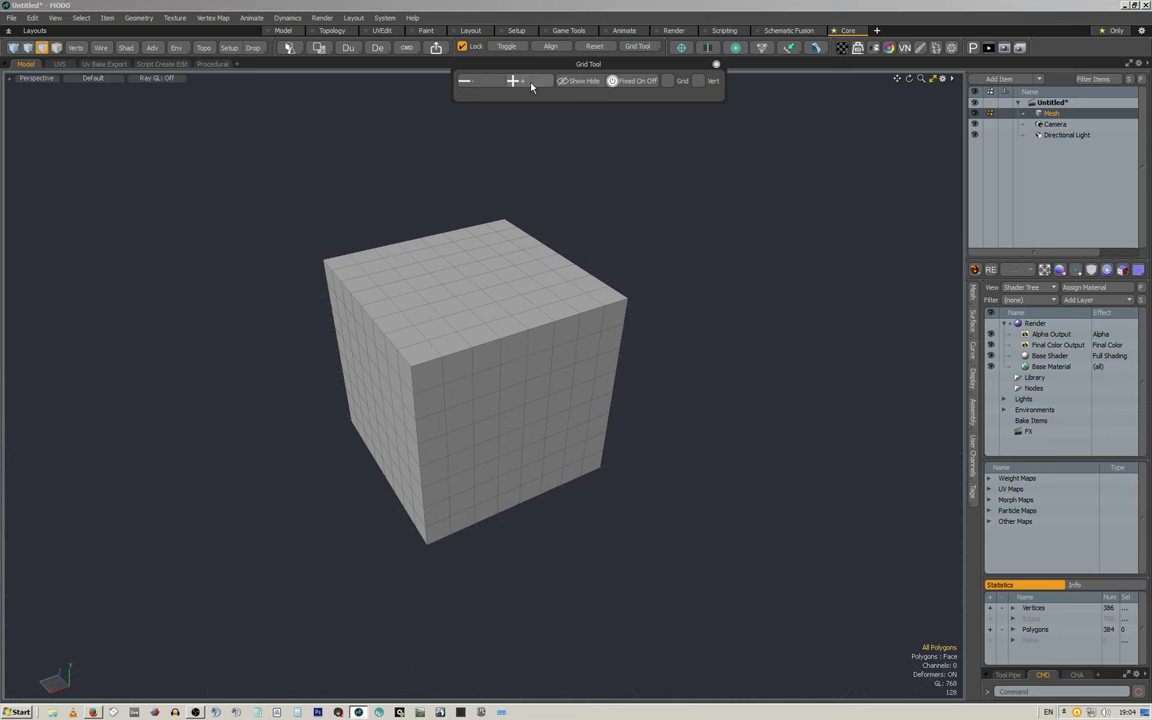
{"action": "scroll", "coordinate": [640, 245], "scroll_direction": "down", "scroll_amount": 5}
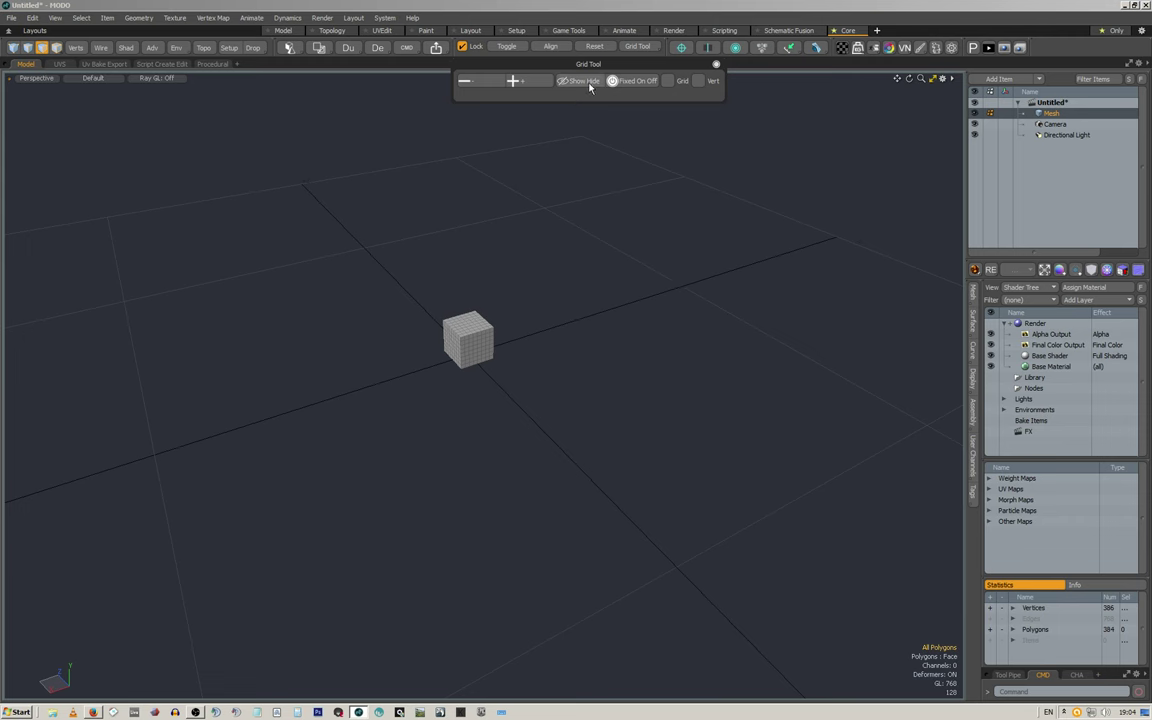
{"action": "left_click", "coordinate": [530, 84]}
{"action": "left_click", "coordinate": [493, 82]}
{"action": "left_click", "coordinate": [493, 82]}
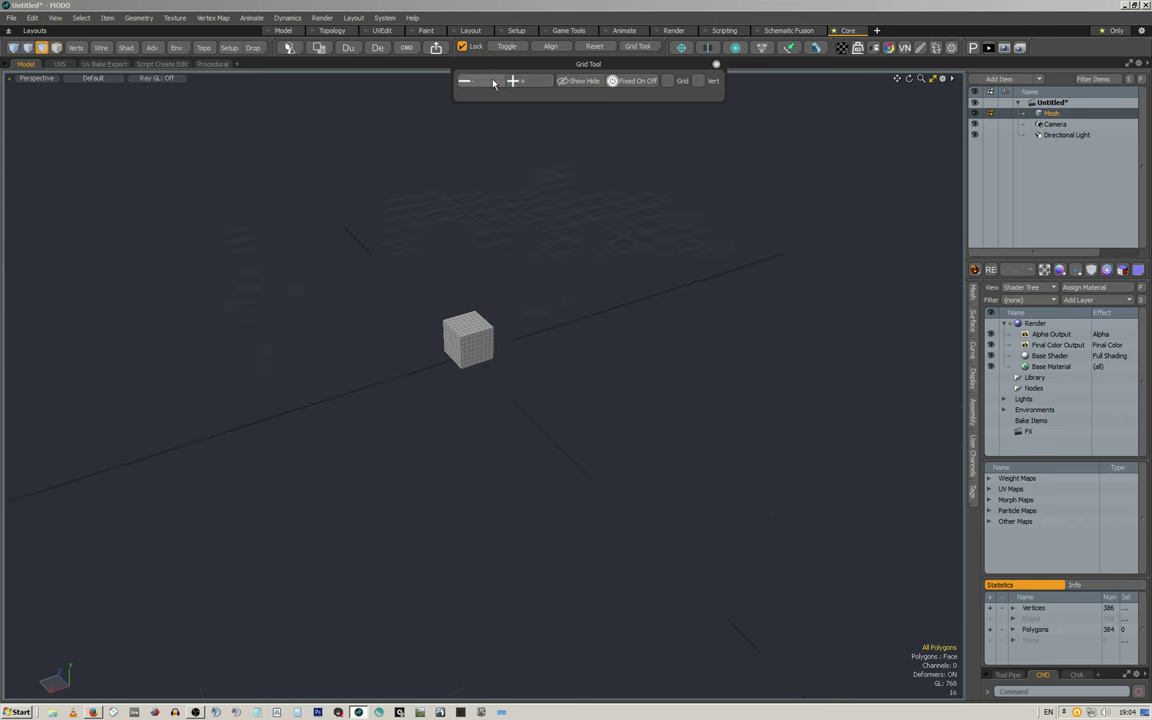
{"action": "scroll", "coordinate": [483, 337], "scroll_direction": "up", "scroll_amount": 5}
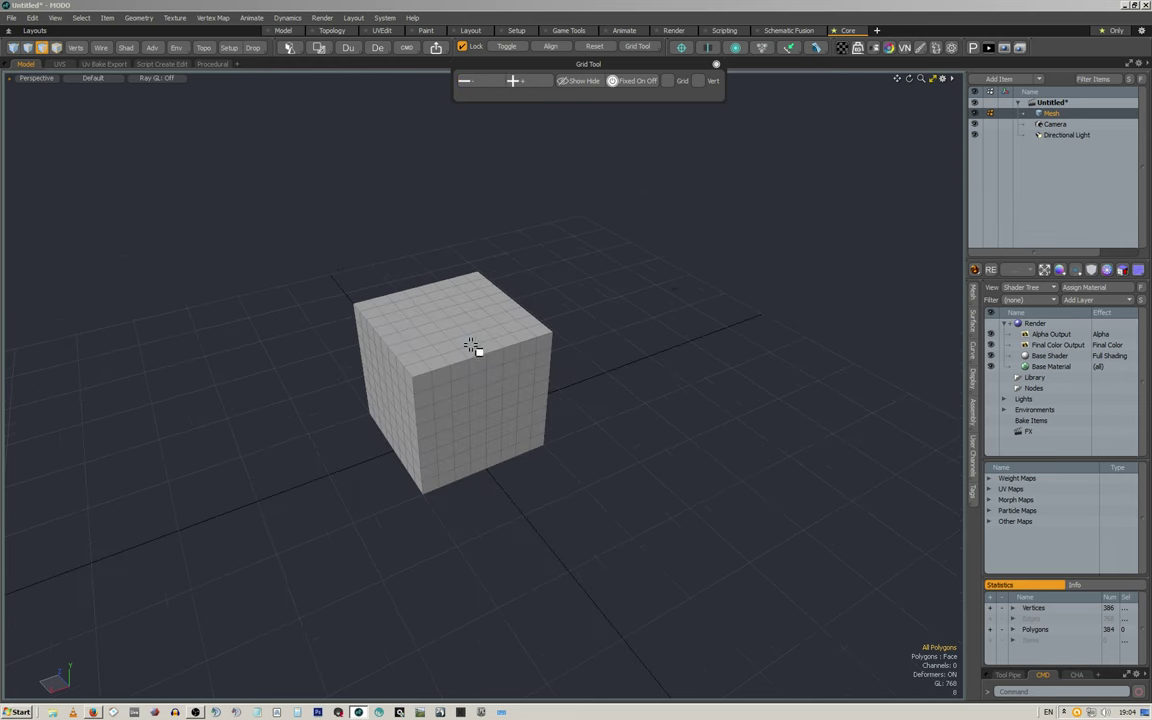
Step: Toggle the fixed grid off and on, and increase its size to 32
{"action": "left_click", "coordinate": [632, 82]}
{"action": "left_click", "coordinate": [638, 87]}
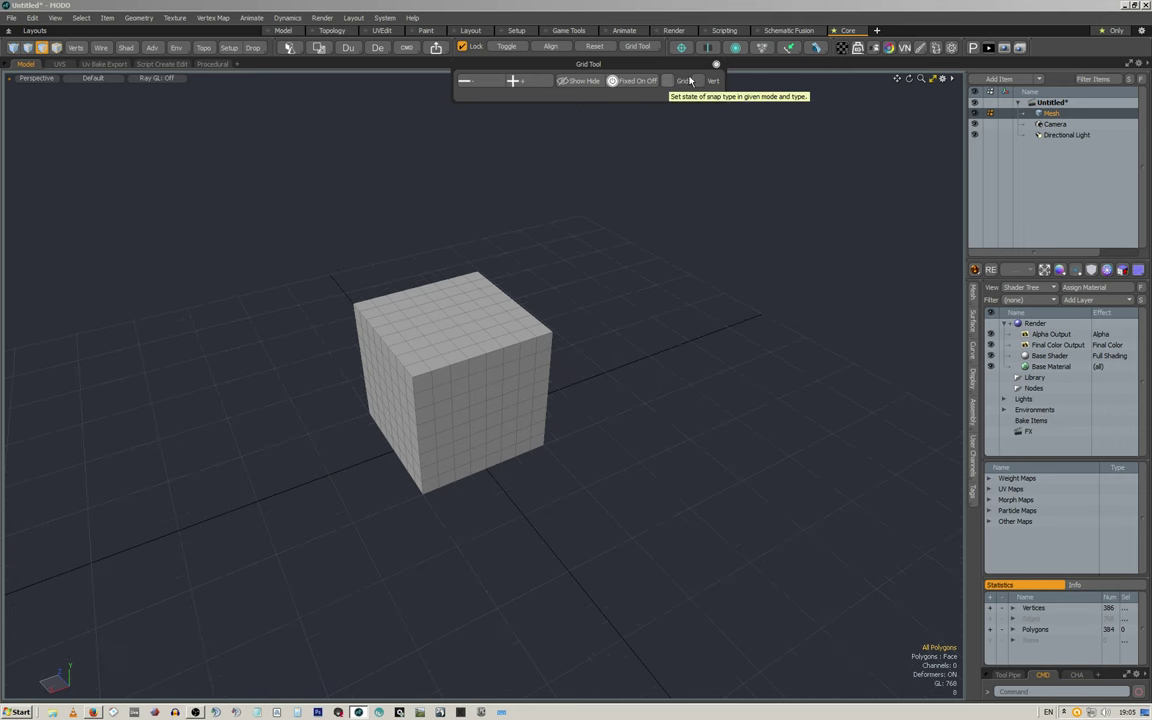
{"action": "mouse_move", "coordinate": [560, 347]}
{"action": "left_mouse_down", "text": "alt"}
{"action": "mouse_move", "coordinate": [581, 334]}
{"action": "mouse_move", "coordinate": [566, 327]}
{"action": "left_mouse_up", "text": "alt"}
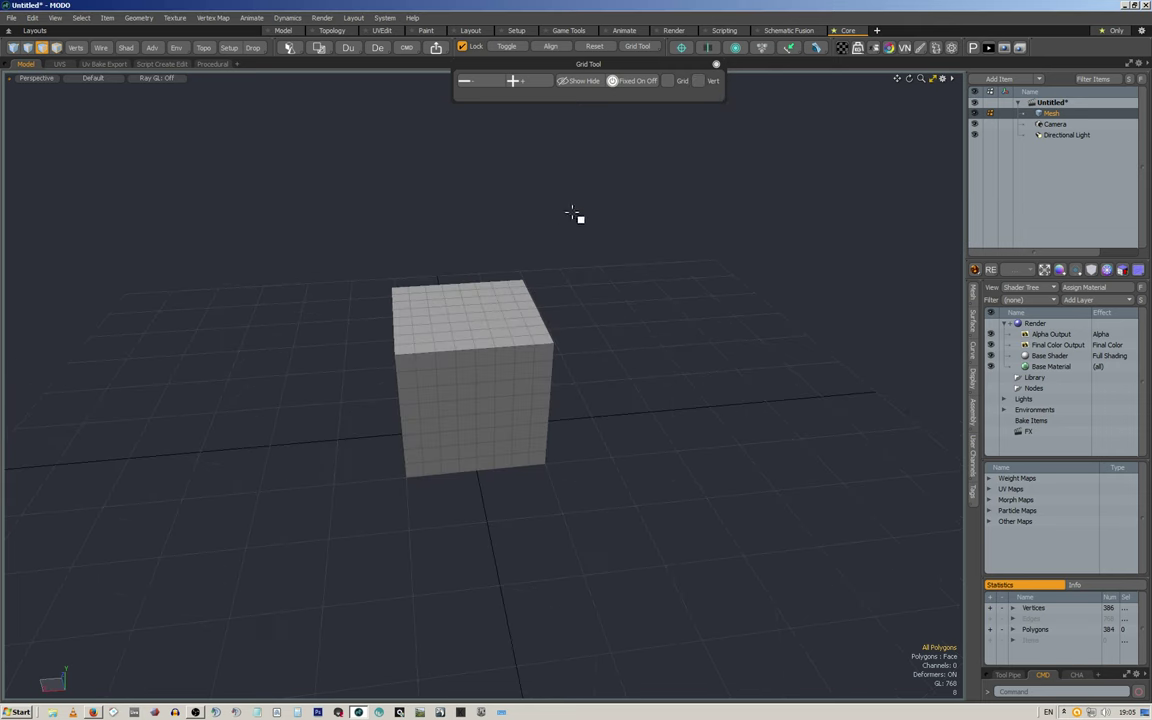
{"action": "left_click", "coordinate": [531, 85]}
{"action": "scroll", "coordinate": [508, 165], "scroll_direction": "down", "scroll_amount": 3}
{"action": "left_click_drag", "start_coordinate": [520, 228], "coordinate": [570, 298], "text": "alt"}
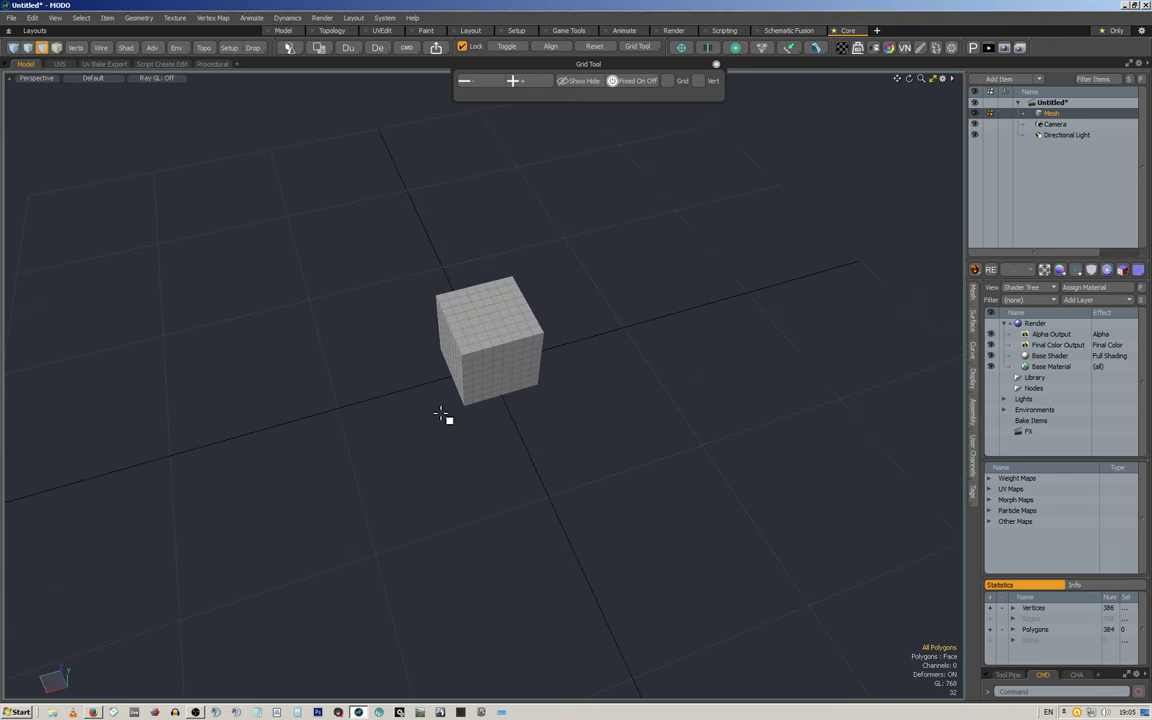
Step: Activate the Transform tool at the cube's centre and compare the grid with the fixed size off and on
{"action": "left_click_drag", "start_coordinate": [494, 437], "coordinate": [493, 213], "text": "alt"}
{"action": "key", "text": "w"}
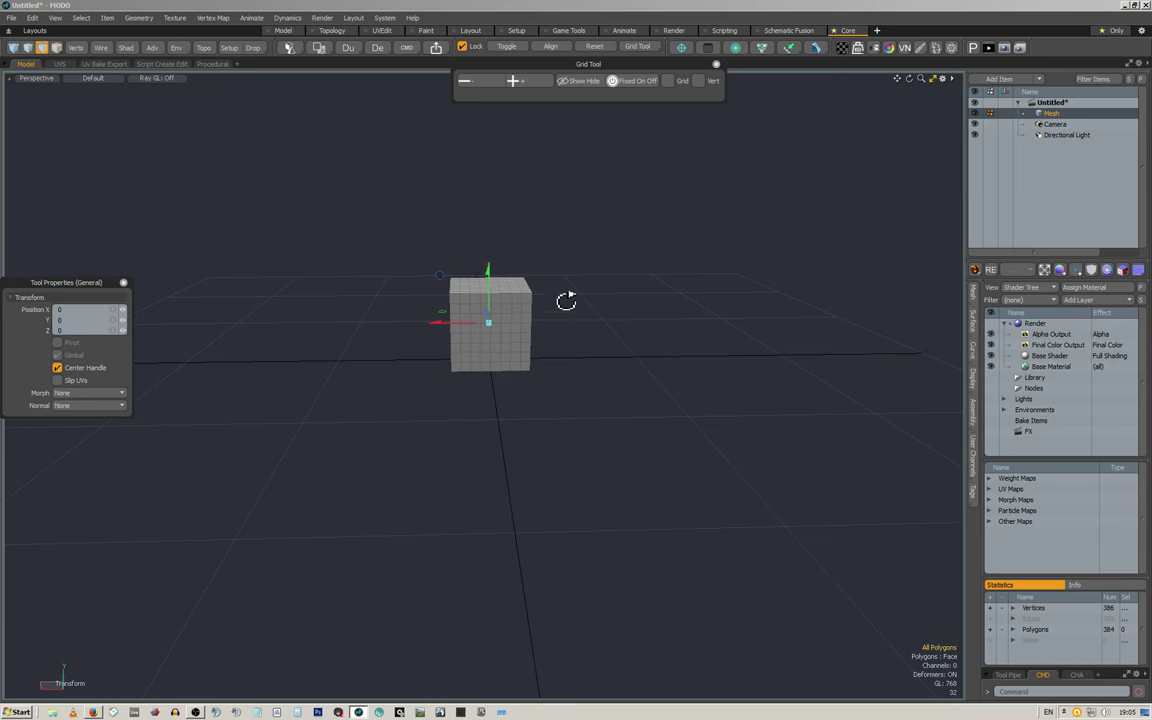
{"action": "left_click_drag", "start_coordinate": [566, 301], "coordinate": [537, 383], "text": "alt"}
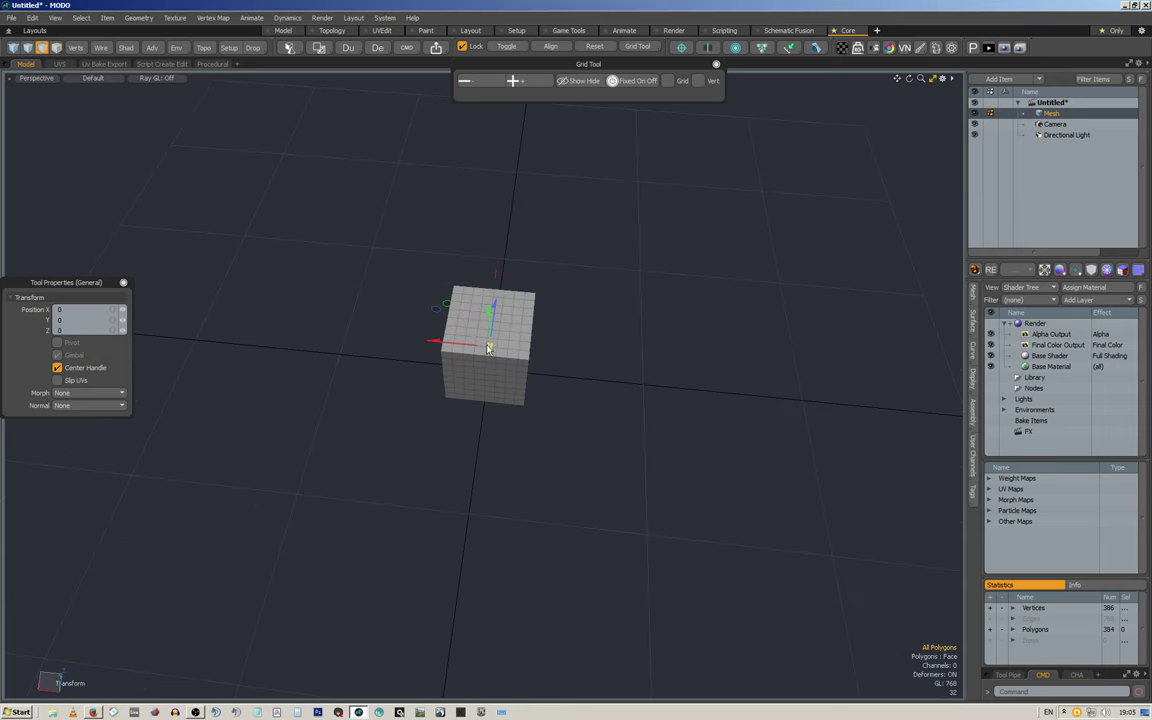
{"action": "mouse_move", "coordinate": [489, 346]}
{"action": "left_mouse_down"}
{"action": "mouse_move", "coordinate": [284, 476]}
{"action": "mouse_move", "coordinate": [489, 346]}
{"action": "left_mouse_up"}
{"action": "left_click", "coordinate": [642, 81]}
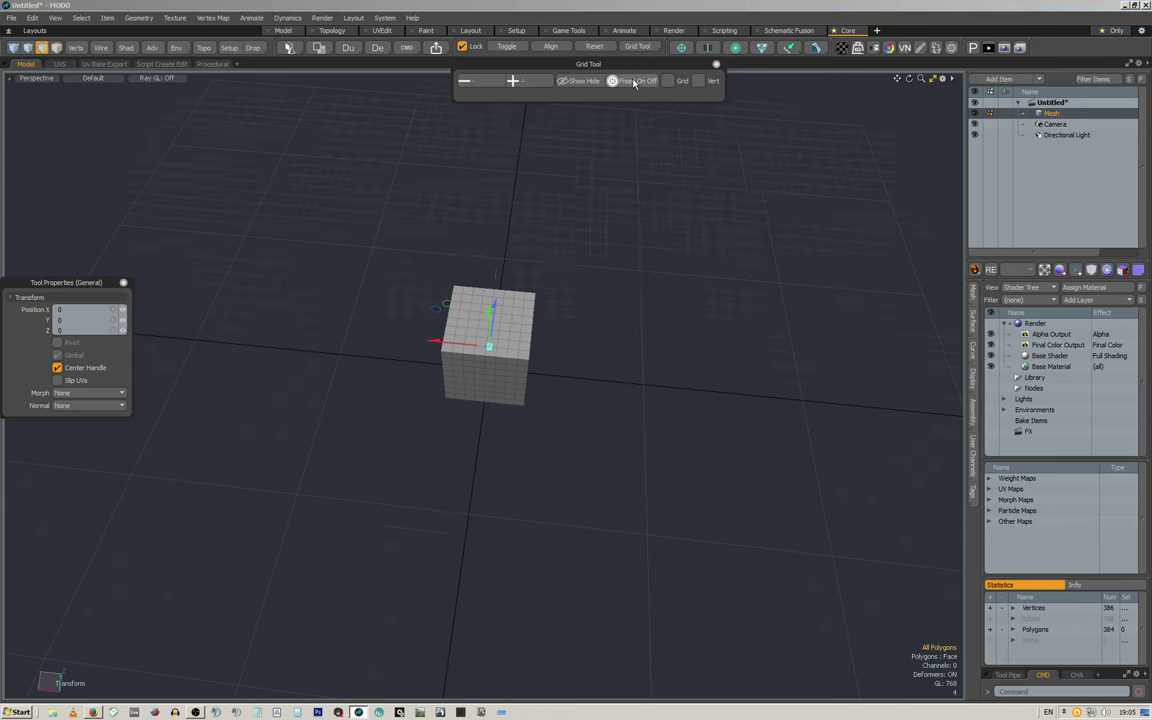
{"action": "left_click", "coordinate": [634, 82]}
Step: Reduce the fixed grid size to 8, return it to 32 and drop the Transform tool
{"action": "left_click_drag", "start_coordinate": [342, 489], "coordinate": [391, 424], "text": "alt"}
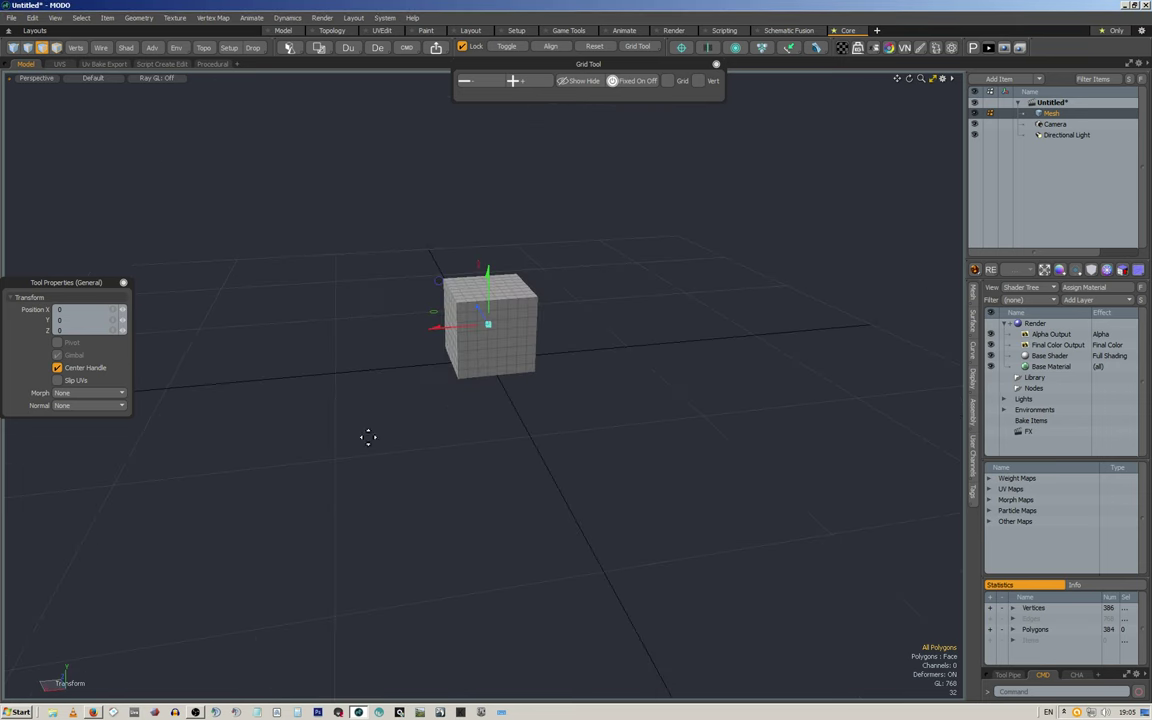
{"action": "left_click_drag", "start_coordinate": [349, 457], "coordinate": [465, 429], "text": "alt"}
{"action": "left_click_drag", "start_coordinate": [481, 489], "coordinate": [498, 401], "text": "alt"}
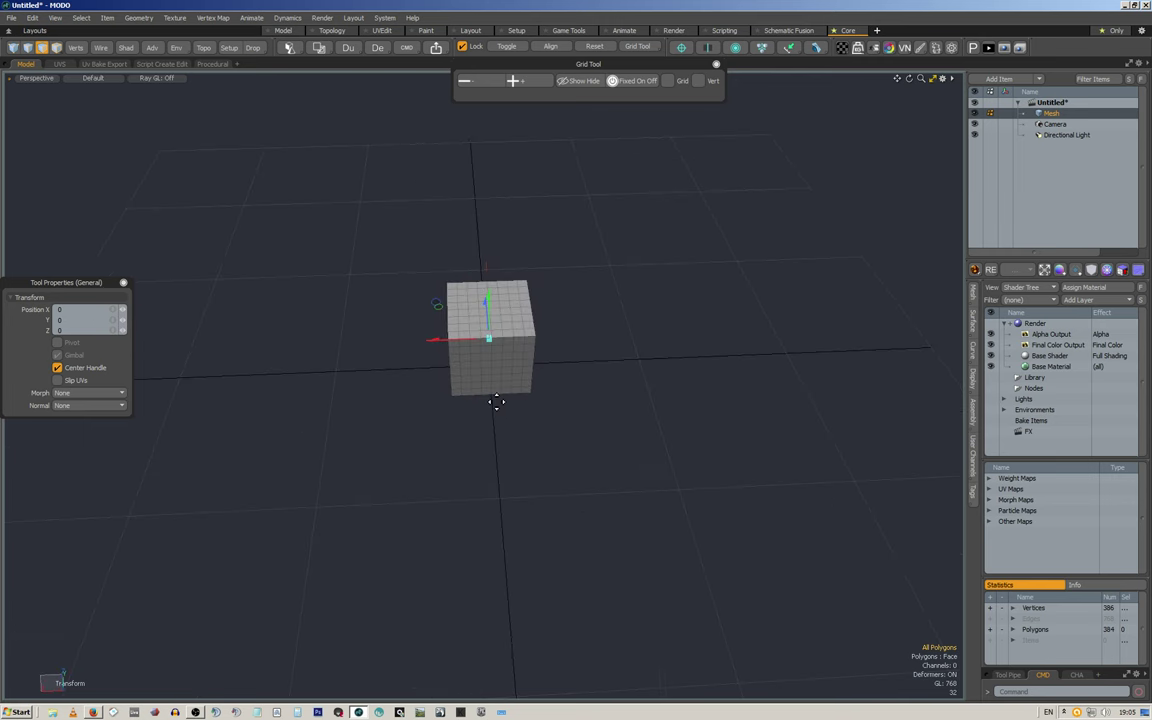
{"action": "left_click", "coordinate": [482, 82]}
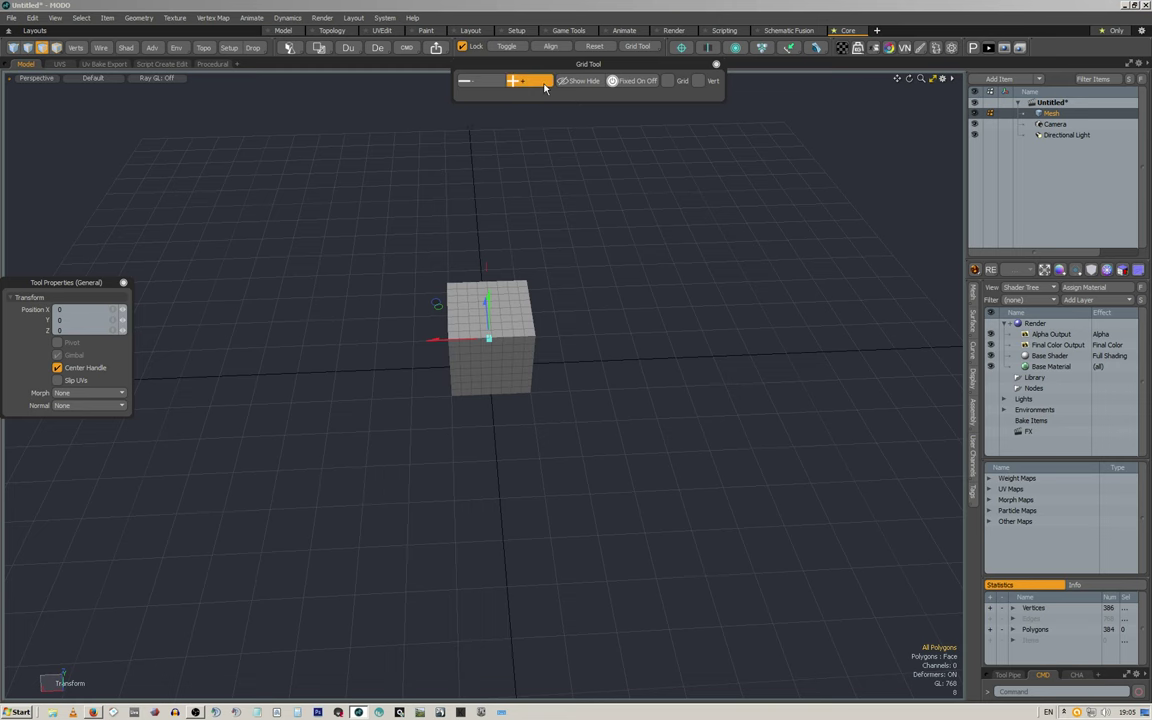
{"action": "left_click_drag", "start_coordinate": [603, 362], "coordinate": [604, 311], "text": "alt"}
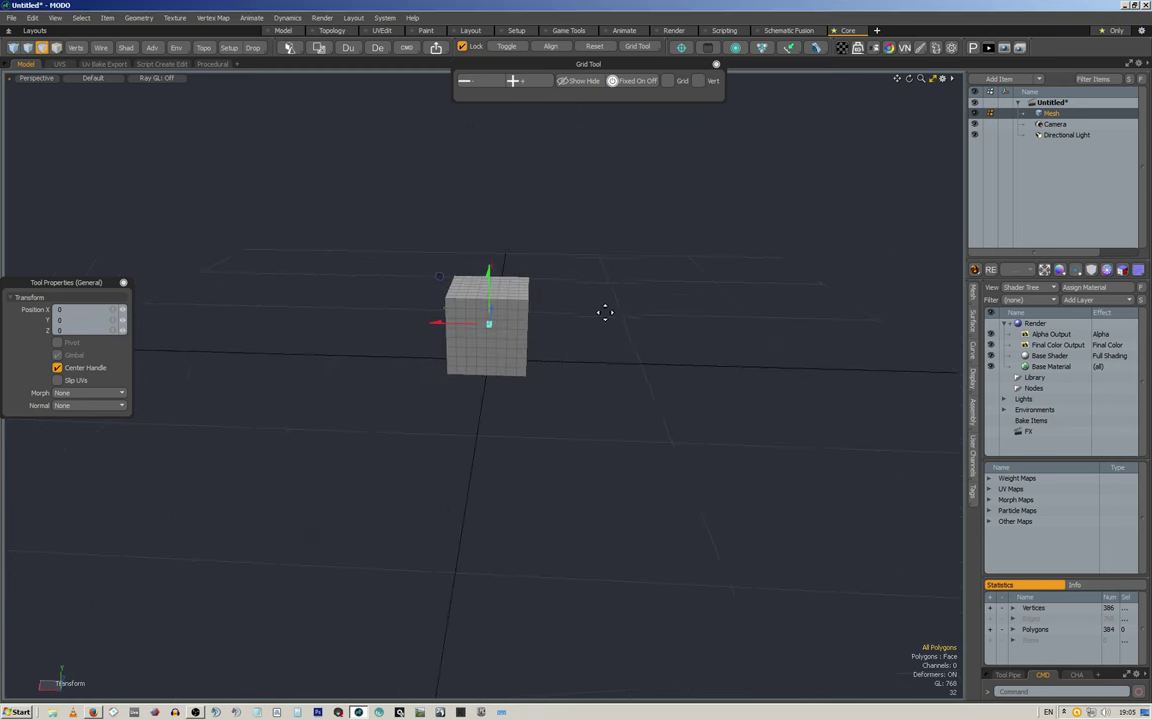
{"action": "key", "text": "q"}
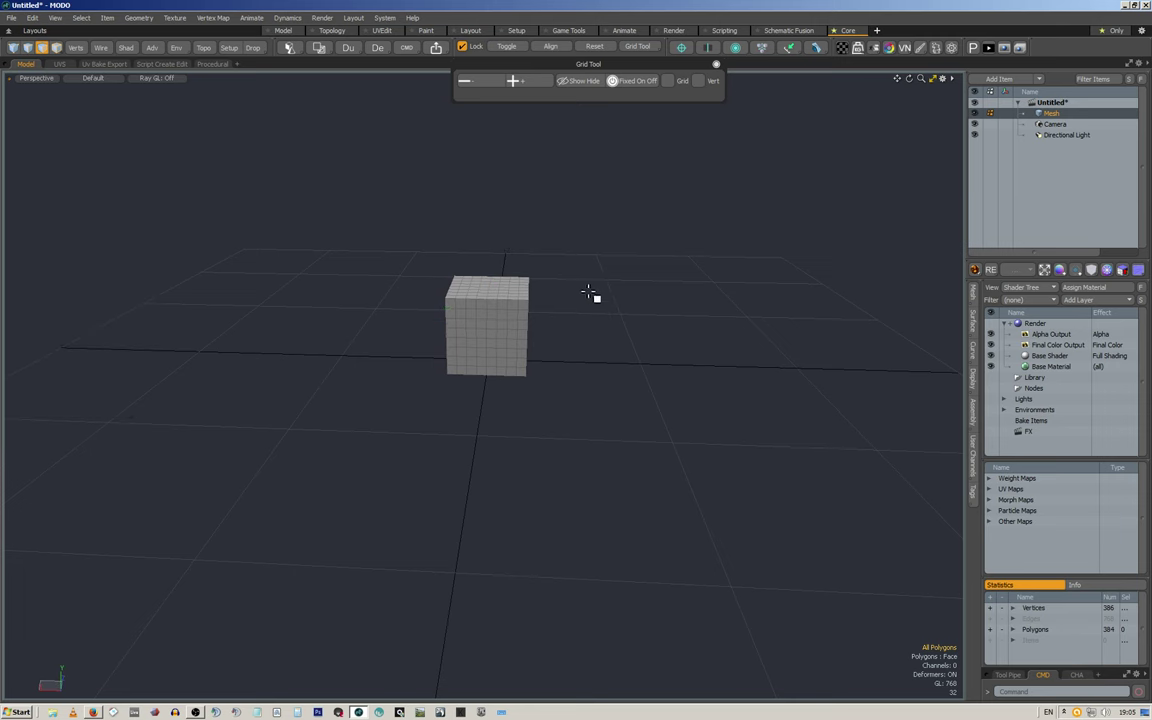
Step: Turn on snapping and enable the Vert snap type in the Grid Tool palette
{"action": "key", "text": "w"}
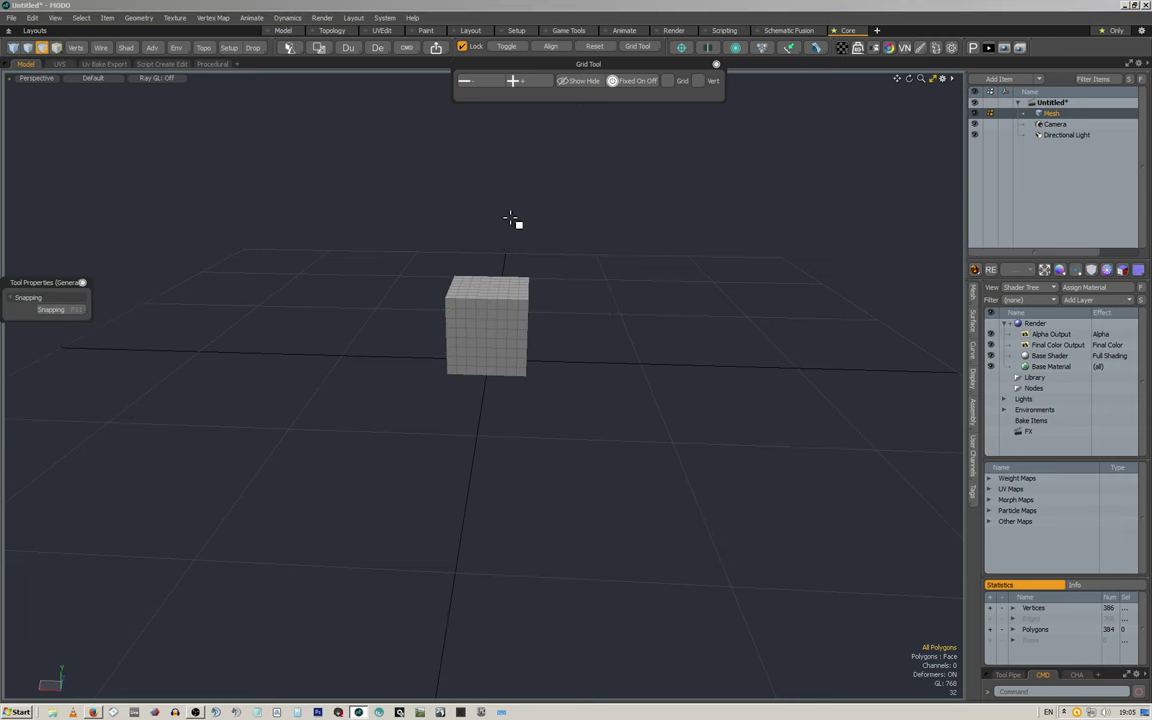
{"action": "left_click_drag", "start_coordinate": [508, 220], "coordinate": [525, 210], "text": "alt"}
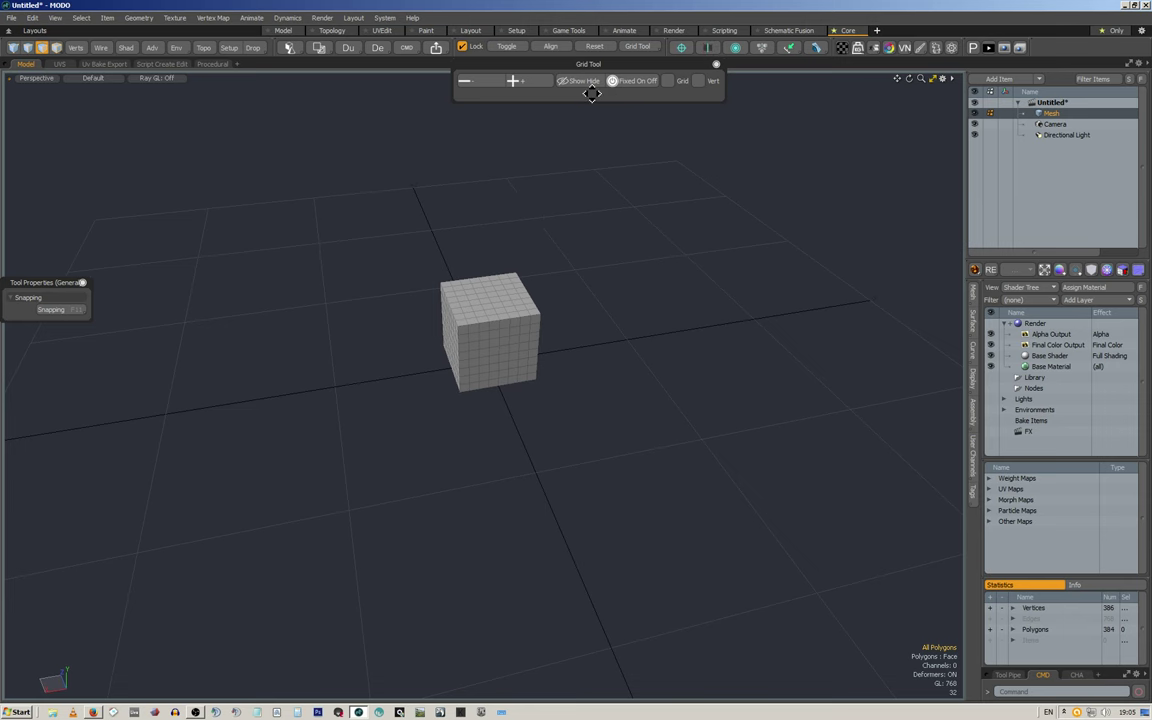
{"action": "left_click_drag", "start_coordinate": [614, 219], "coordinate": [581, 216], "text": "alt"}
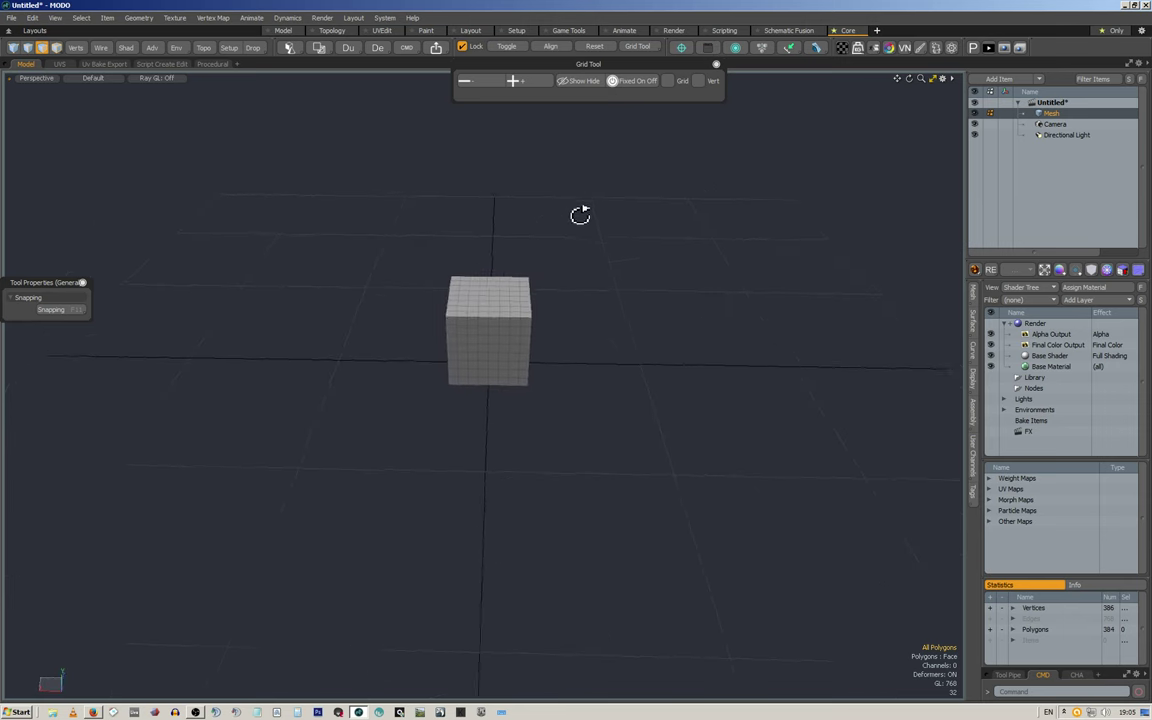
{"action": "left_click", "coordinate": [697, 82]}
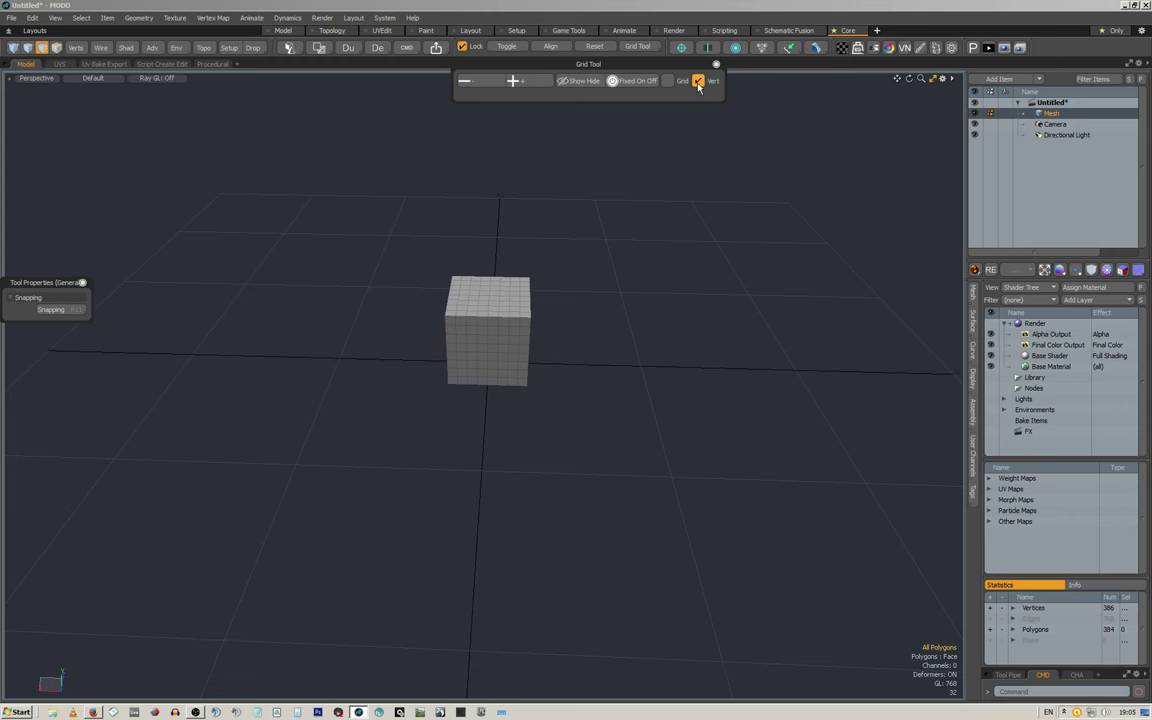
Step: Activate the Transform tool with vertex snapping and try its handle at the cube's lower corner vertices
{"action": "left_click", "coordinate": [62, 310]}
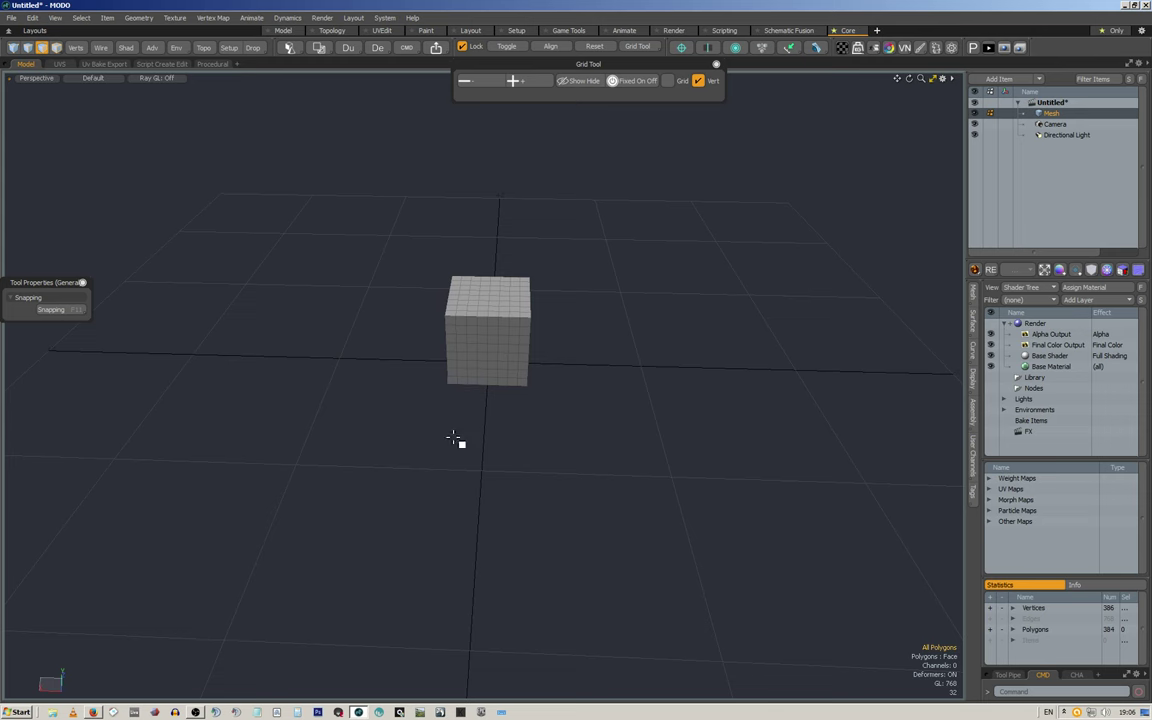
{"action": "key", "text": "w"}
{"action": "left_click", "coordinate": [453, 390]}
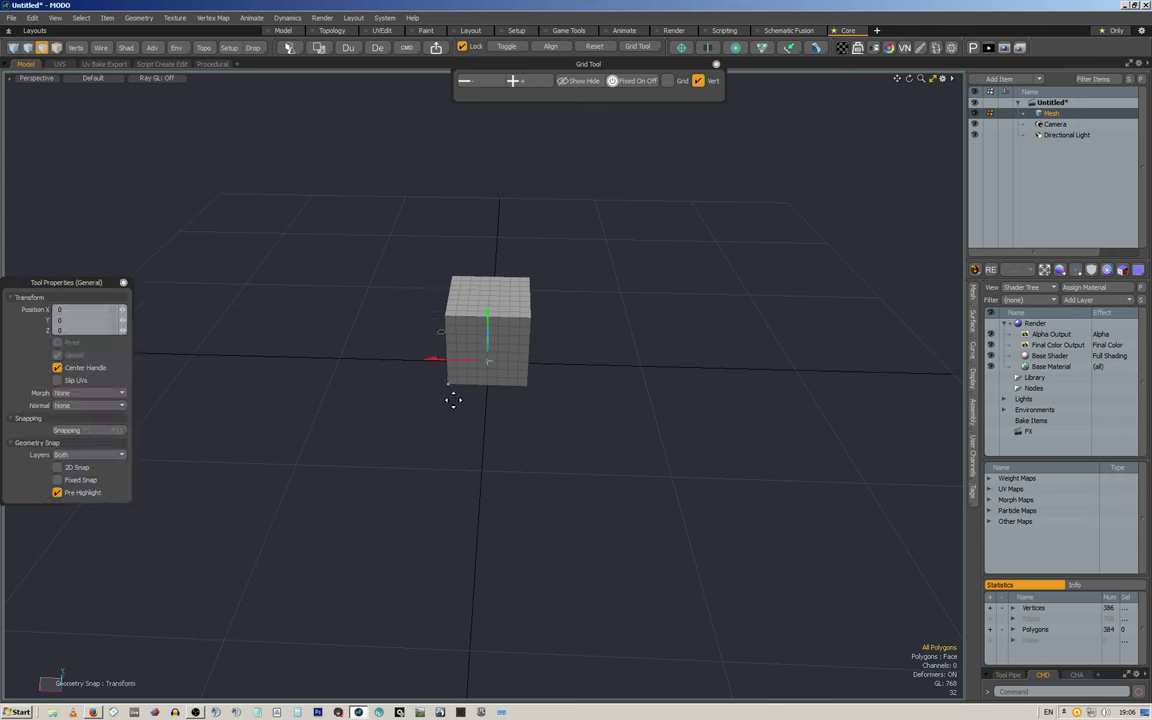
{"action": "left_click_drag", "start_coordinate": [430, 437], "coordinate": [571, 404], "text": "alt"}
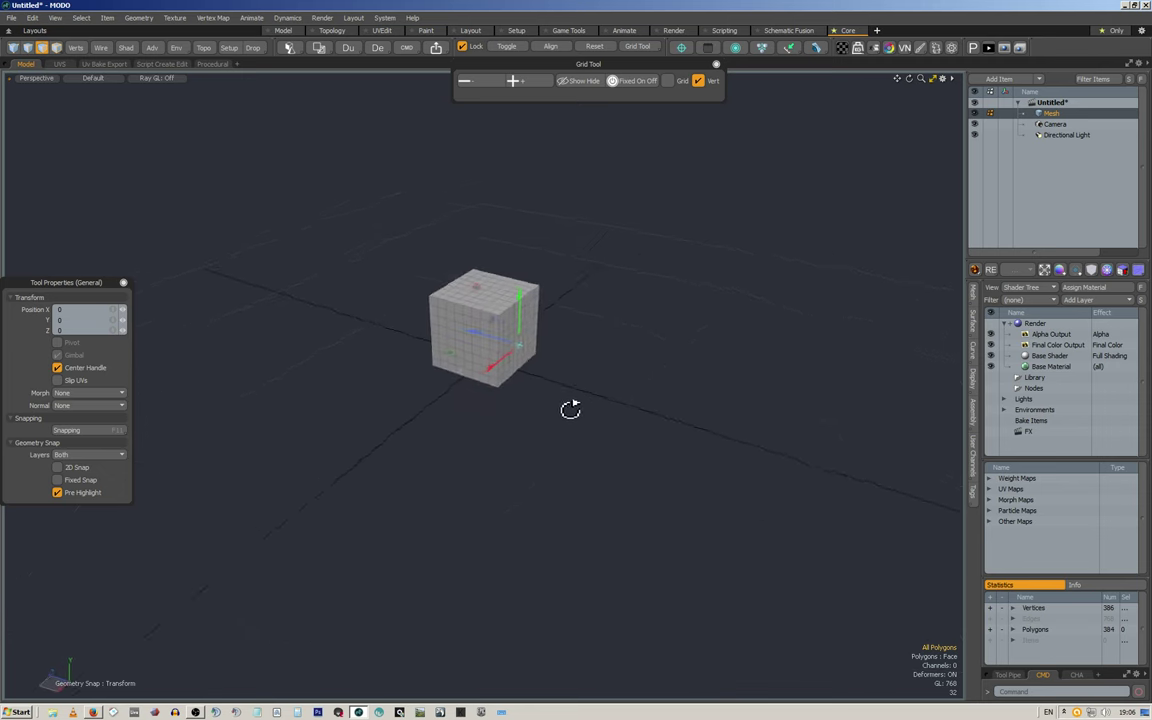
{"action": "scroll", "coordinate": [515, 390], "scroll_direction": "up", "scroll_amount": 3}
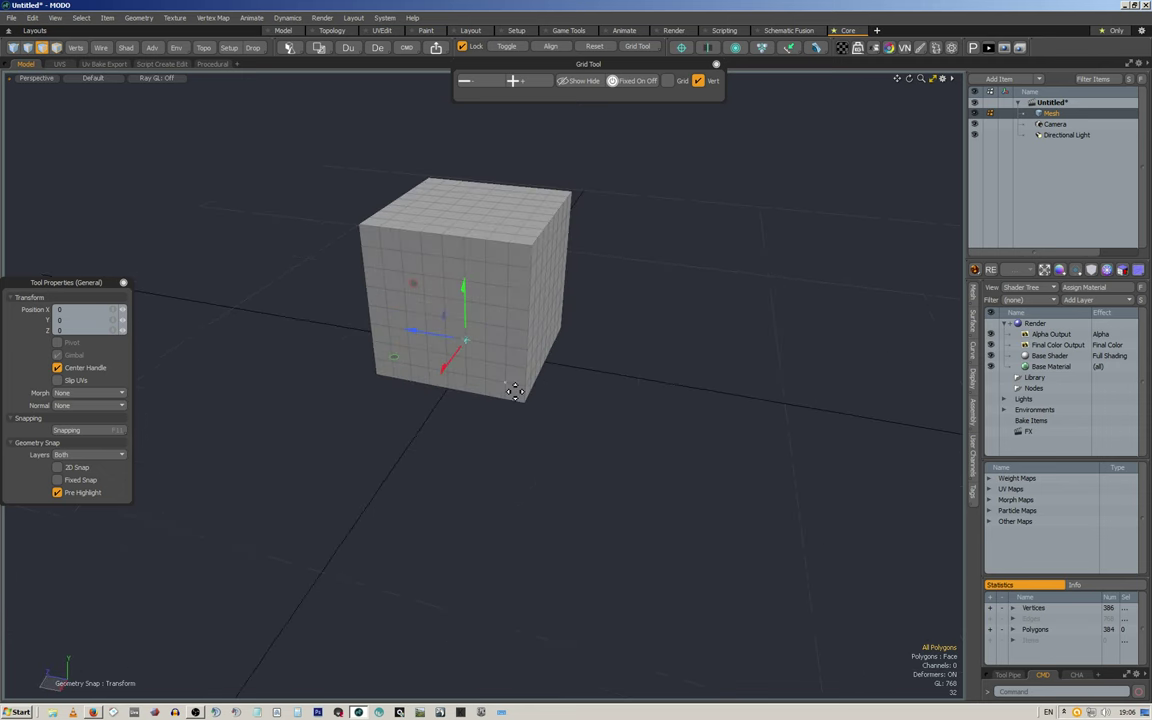
{"action": "left_click_drag", "start_coordinate": [528, 407], "coordinate": [520, 360], "text": "alt"}
Step: Enable Grid snapping together with Vert and try placing the transform handle around the cube's corners and on the surrounding grid
{"action": "left_click", "coordinate": [668, 81]}
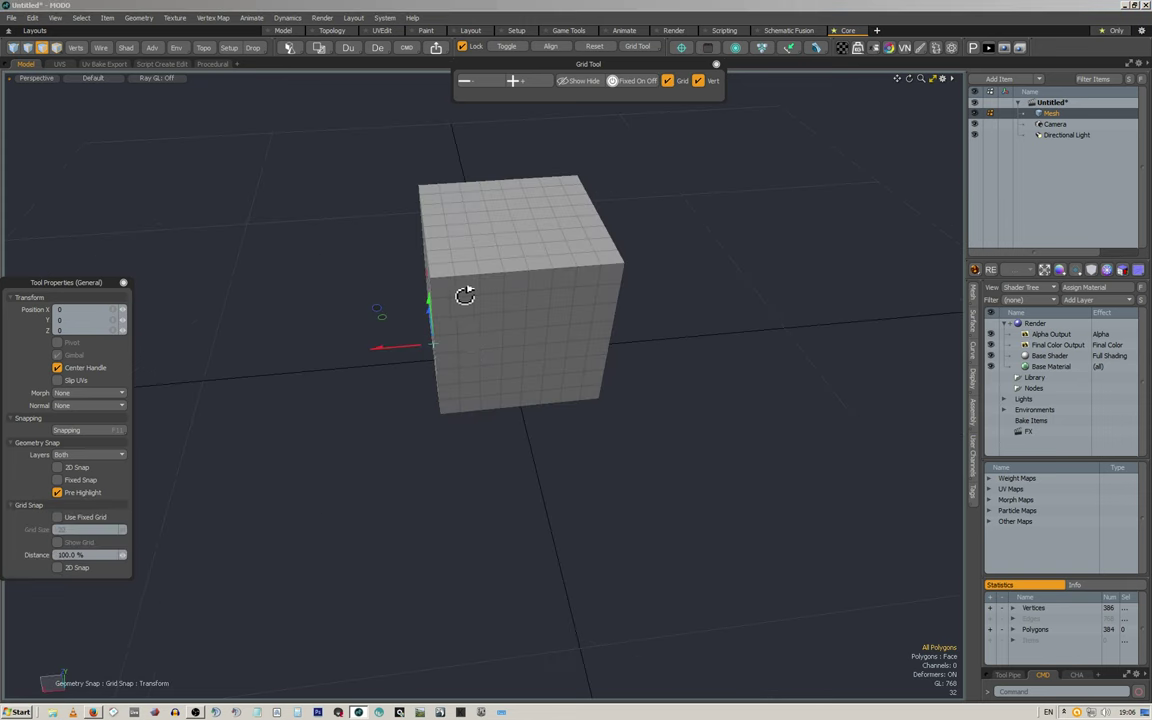
{"action": "left_click_drag", "start_coordinate": [465, 296], "coordinate": [497, 412], "text": "alt"}
{"action": "left_click_drag", "start_coordinate": [568, 375], "coordinate": [496, 424], "text": "alt"}
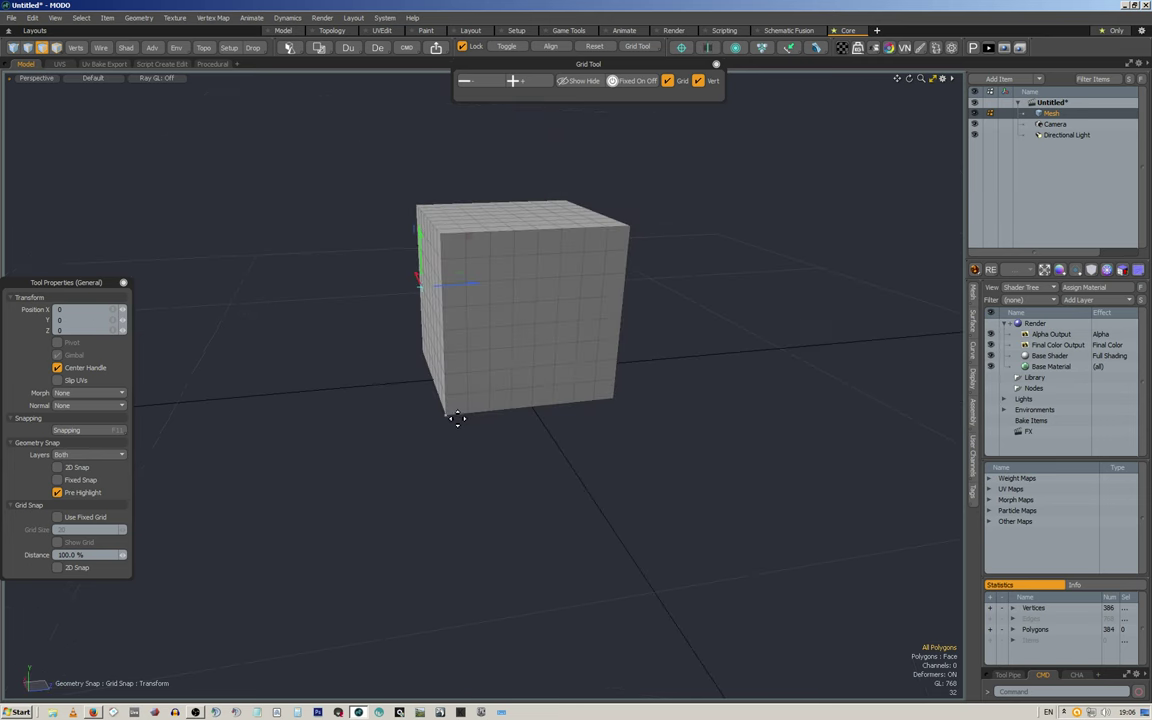
{"action": "left_click_drag", "start_coordinate": [478, 357], "coordinate": [569, 383], "text": "alt"}
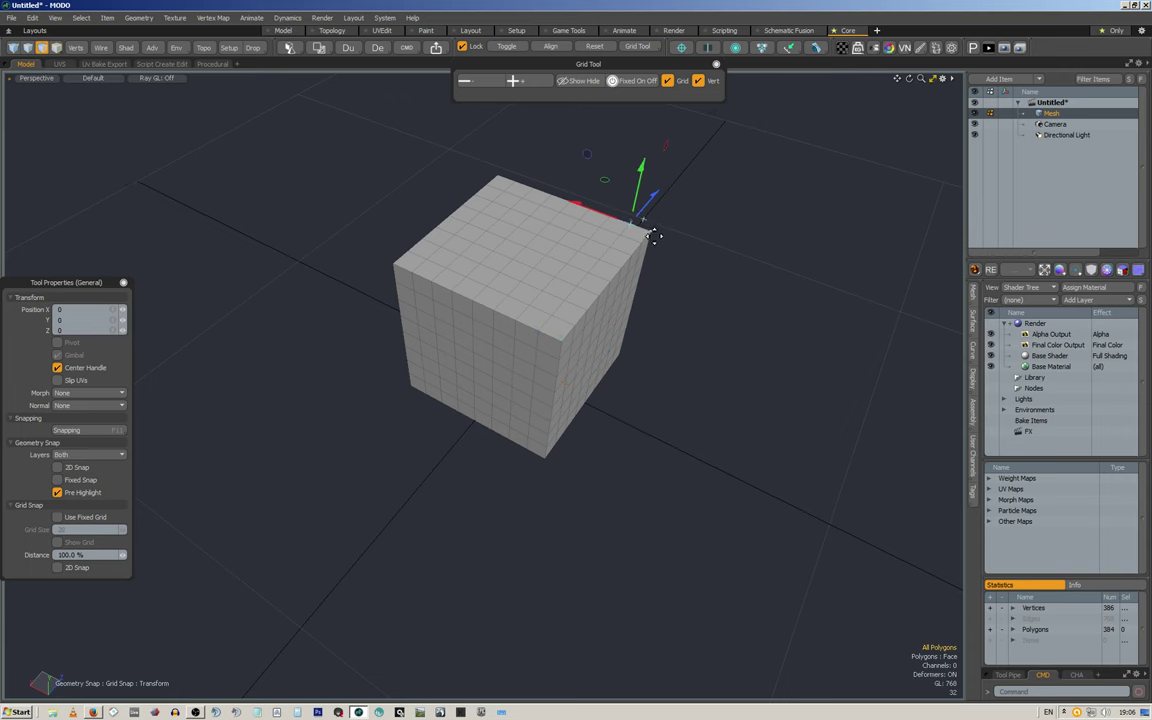
{"action": "left_click_drag", "start_coordinate": [689, 221], "coordinate": [552, 227], "text": "alt"}
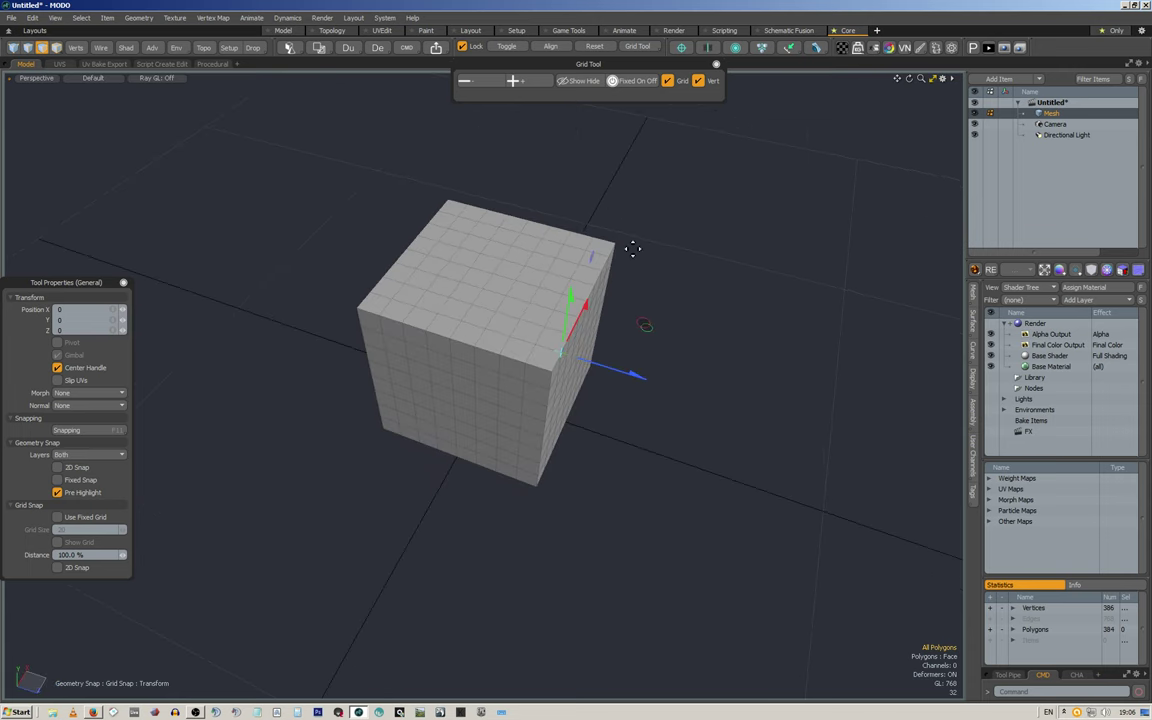
{"action": "left_click_drag", "start_coordinate": [647, 208], "coordinate": [581, 152], "text": "alt"}
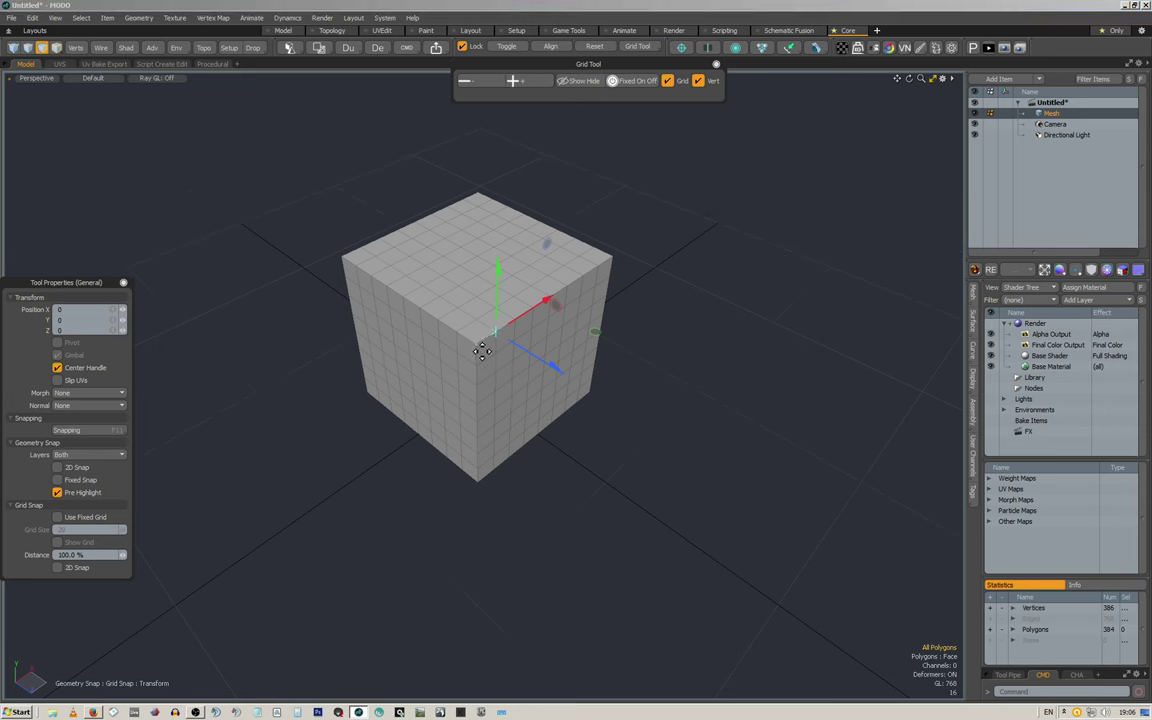
{"action": "left_click_drag", "start_coordinate": [482, 345], "coordinate": [504, 440], "text": "alt"}
{"action": "left_click", "coordinate": [414, 478]}
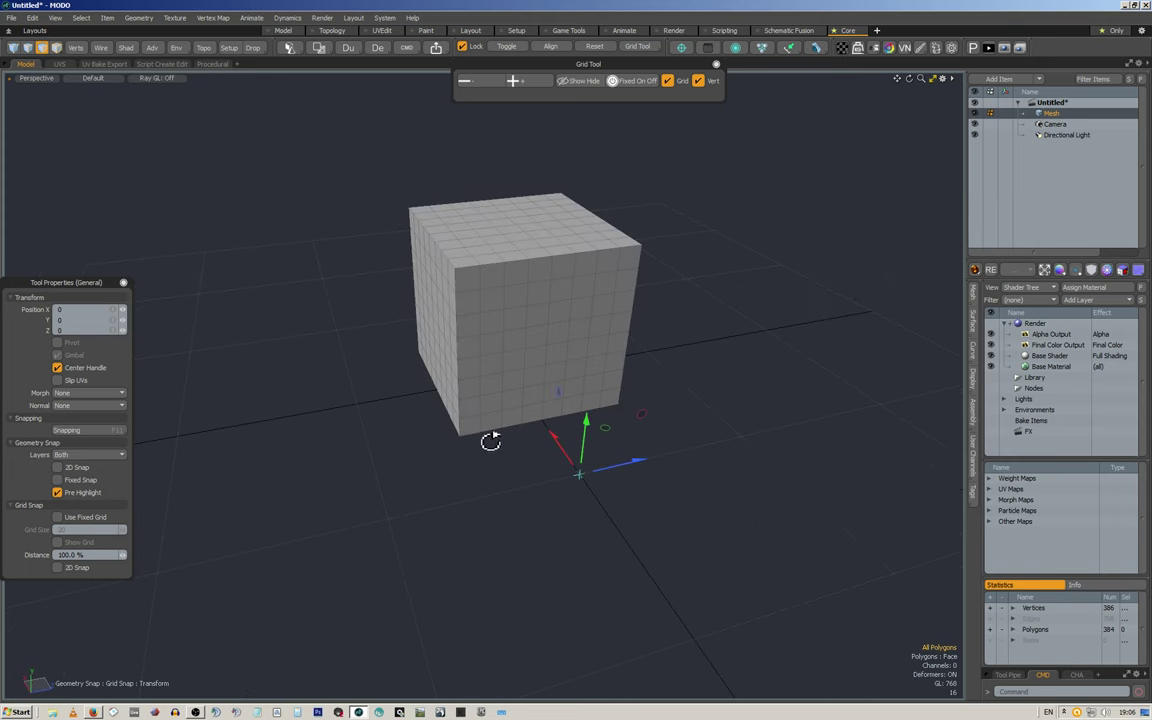
{"action": "left_click", "coordinate": [356, 402]}
Step: Turn off the Grid snap type and place the transform handle at the cube's corner vertices with only Vert enabled
{"action": "left_click", "coordinate": [669, 81]}
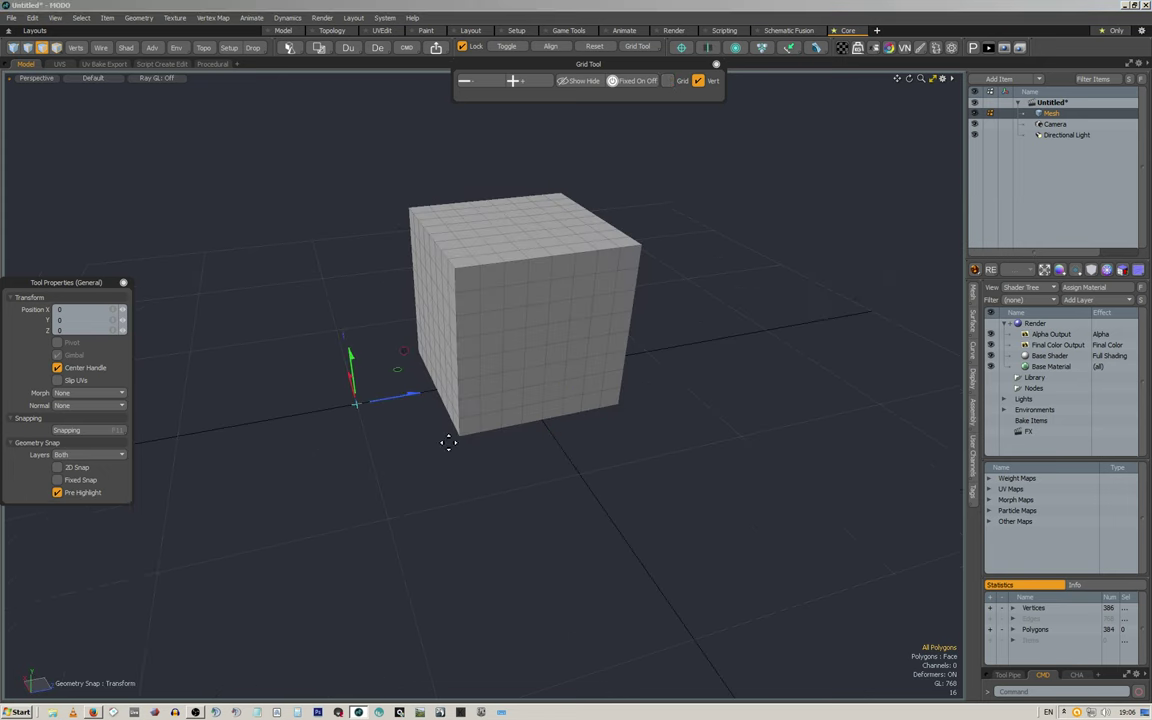
{"action": "left_click_drag", "start_coordinate": [527, 445], "coordinate": [470, 442], "text": "alt"}
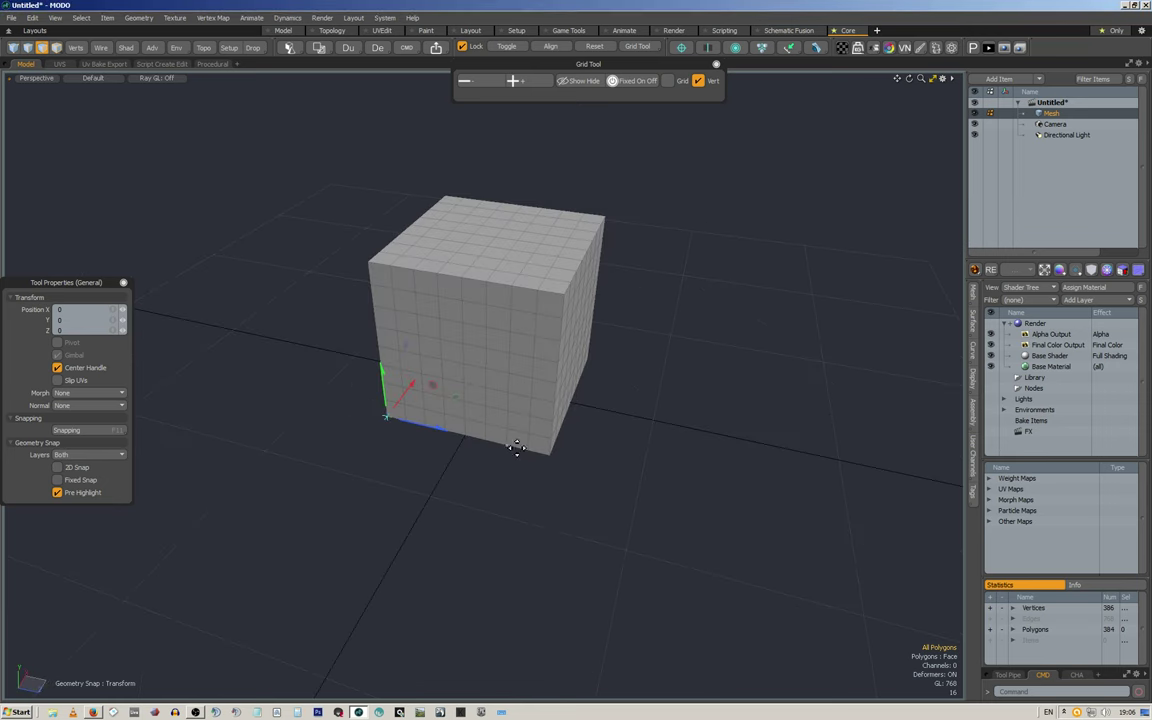
{"action": "left_click", "coordinate": [570, 298]}
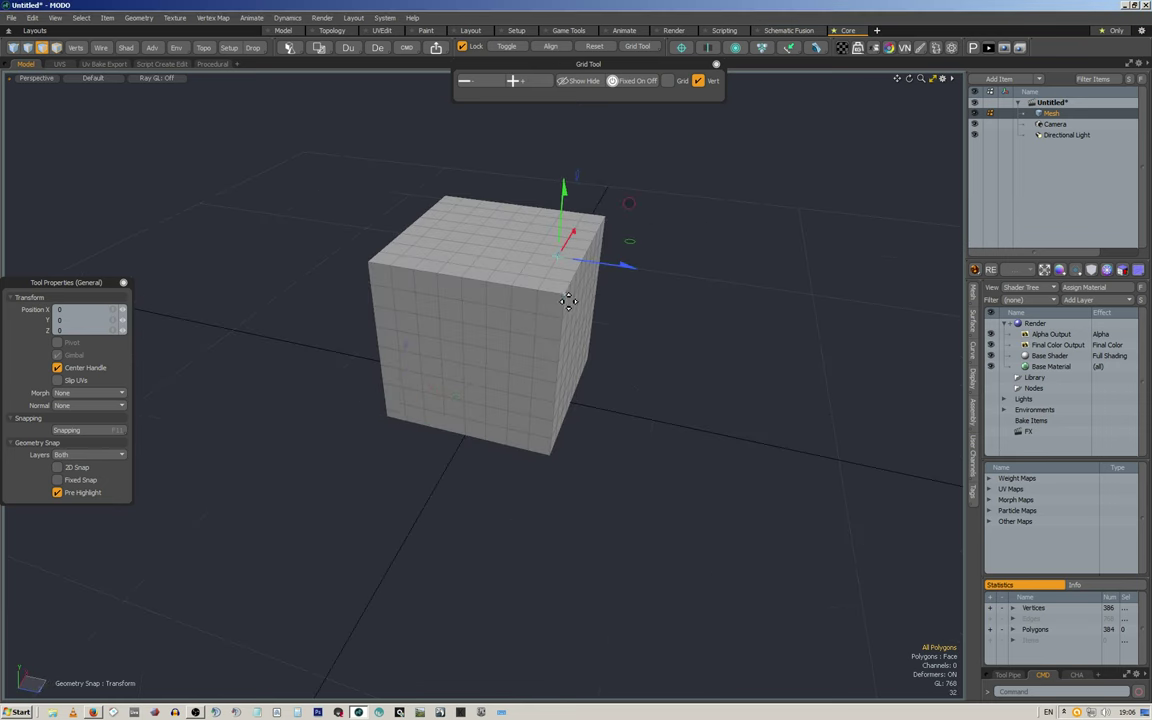
{"action": "left_click", "coordinate": [555, 458]}
{"action": "left_click_drag", "start_coordinate": [548, 347], "coordinate": [470, 355], "text": "alt"}
{"action": "left_click", "coordinate": [448, 446]}
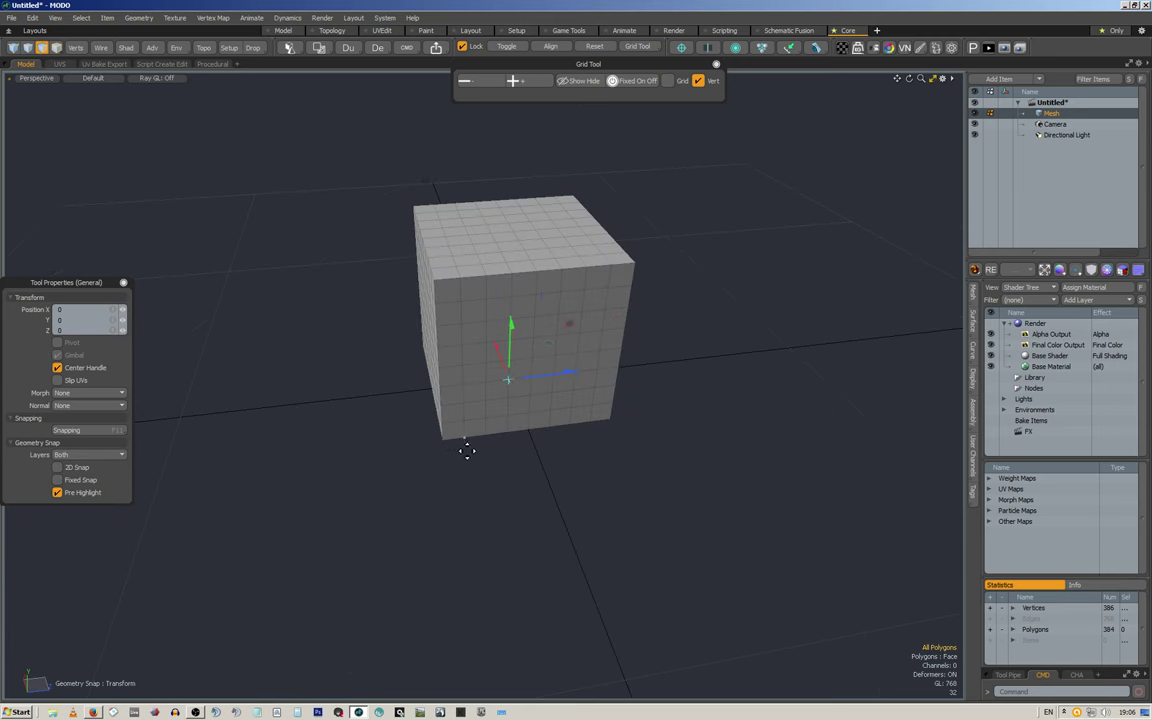
Step: Reduce the grid size to 16, move the cube -16 along X from its snapped lower corner, and undo the move
{"action": "left_click", "coordinate": [466, 80]}
{"action": "left_click_drag", "start_coordinate": [448, 451], "coordinate": [552, 491]}
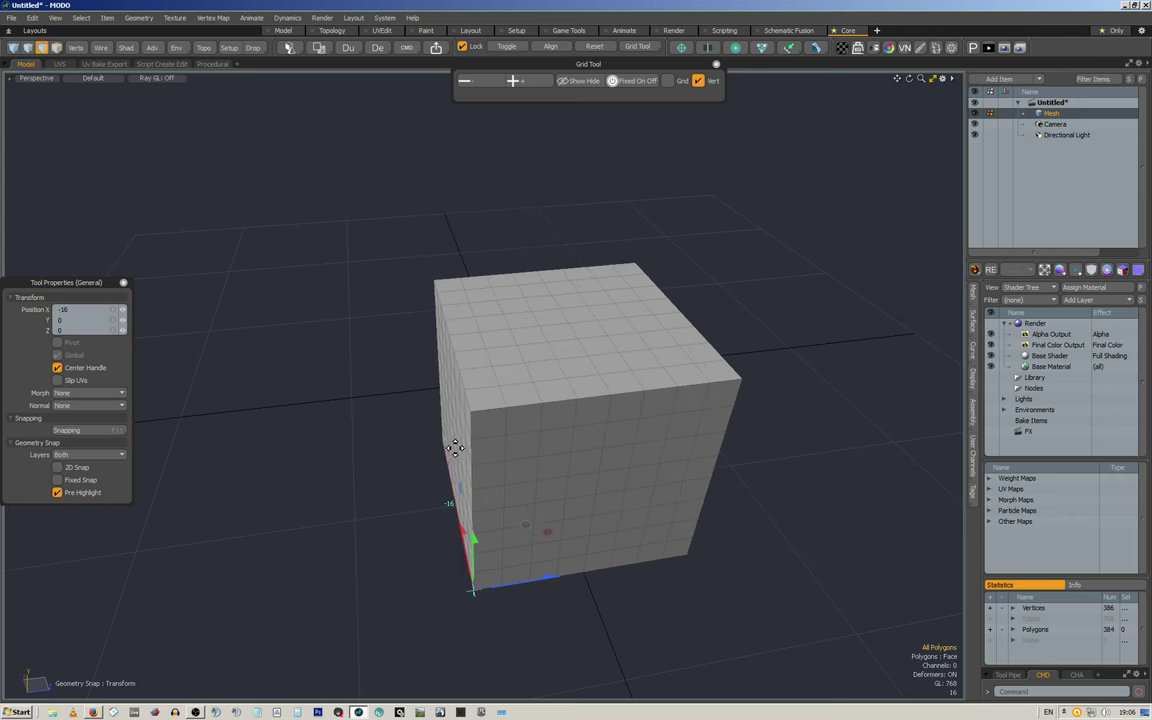
{"action": "key", "text": "ctrl+z"}
Step: Reduce the grid size to 8 and raise it back to 16
{"action": "left_click_drag", "start_coordinate": [491, 396], "coordinate": [580, 408], "text": "alt"}
{"action": "left_click", "coordinate": [466, 80]}
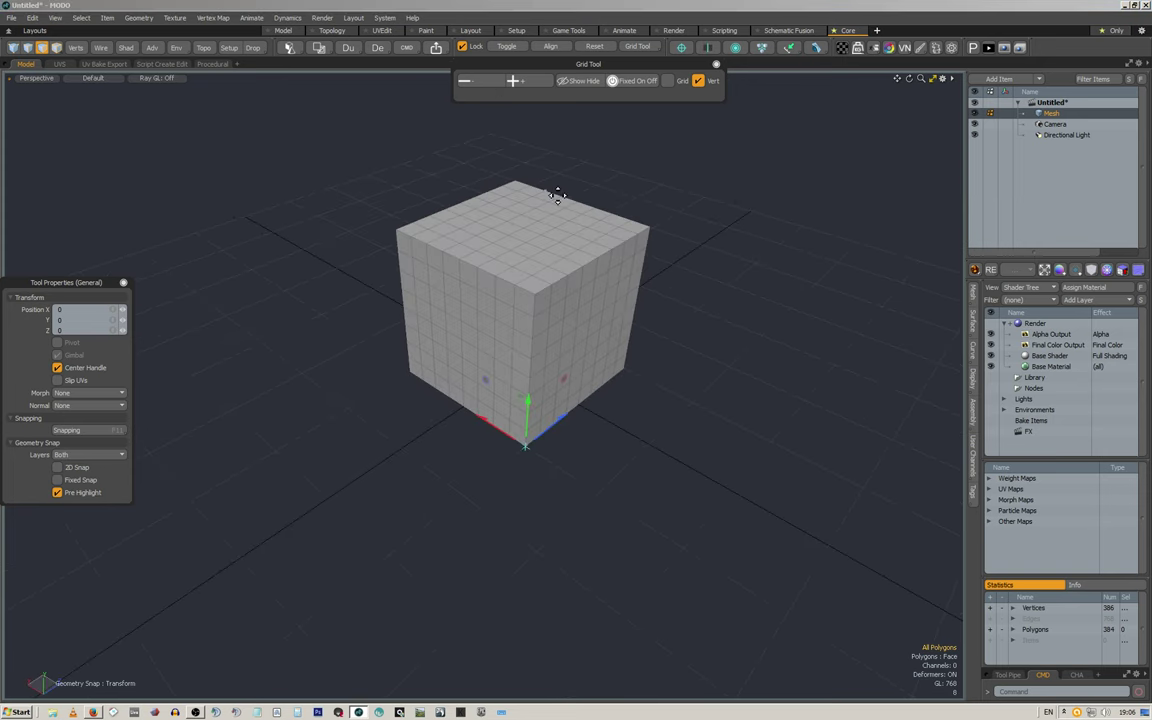
{"action": "left_click", "coordinate": [525, 82]}
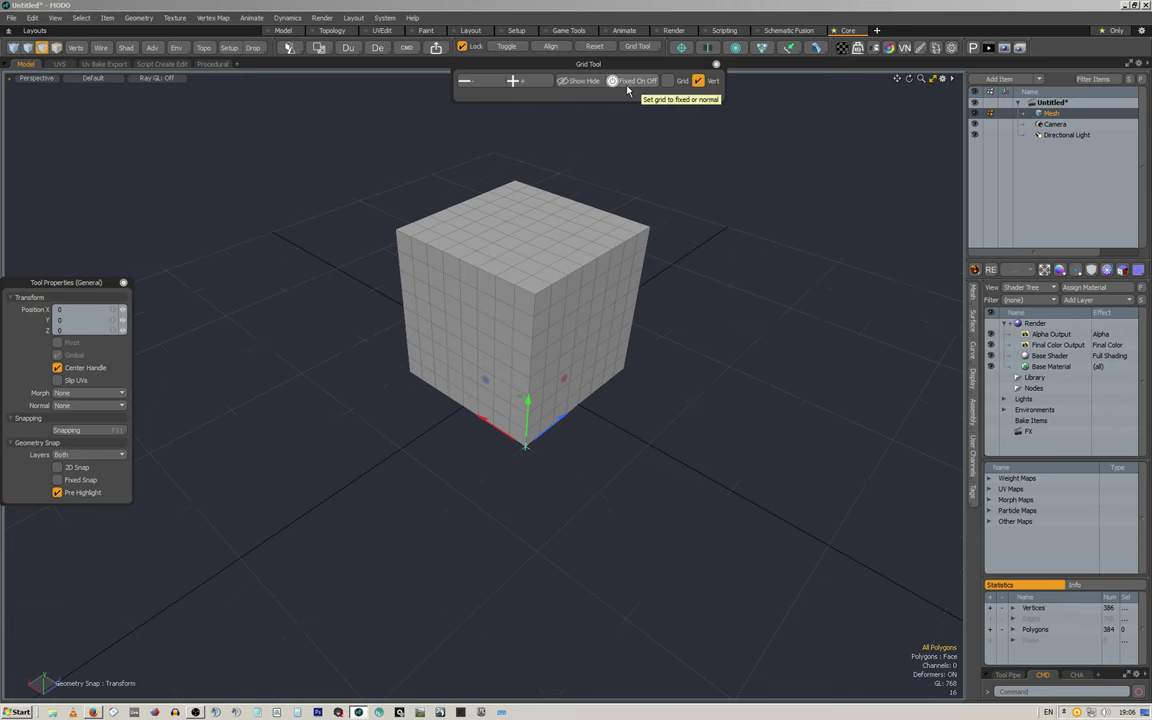
Step: Turn off snapping and drop the Transform tool
{"action": "left_click_drag", "start_coordinate": [689, 249], "coordinate": [565, 216], "text": "alt"}
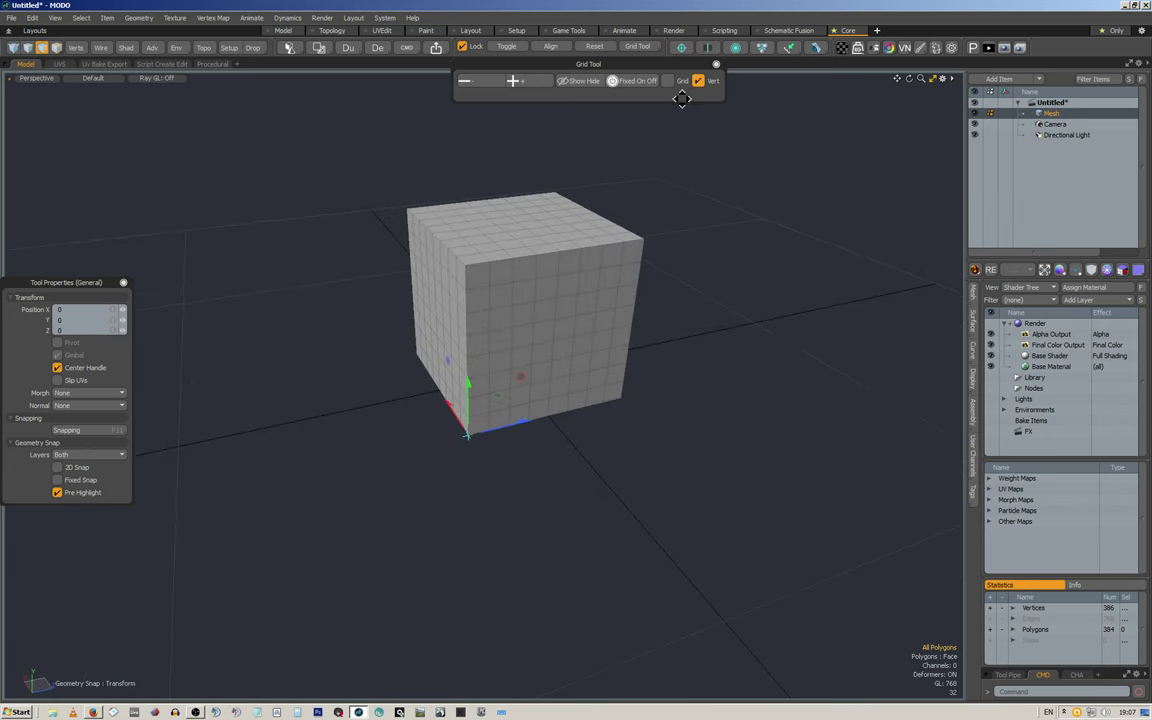
{"action": "key", "text": "x"}
{"action": "key", "text": "space"}
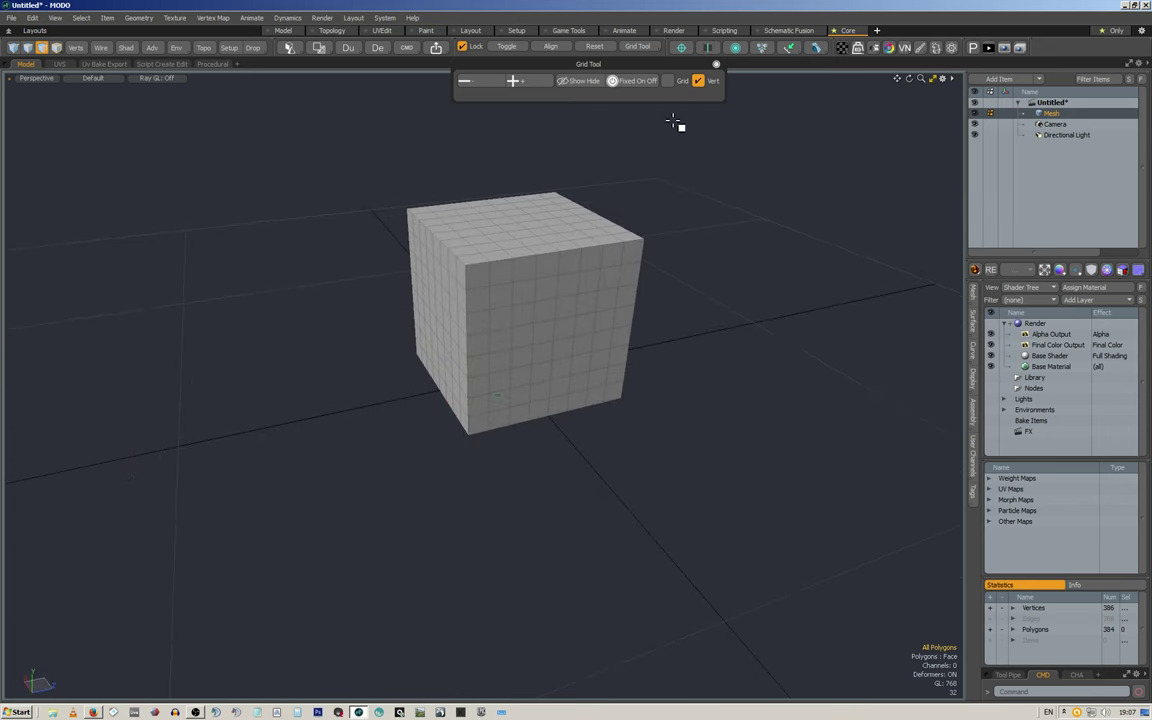
Step: Turn off the fixed grid and try placing the Move tool's handle at different points on the cube
{"action": "key", "text": "w"}
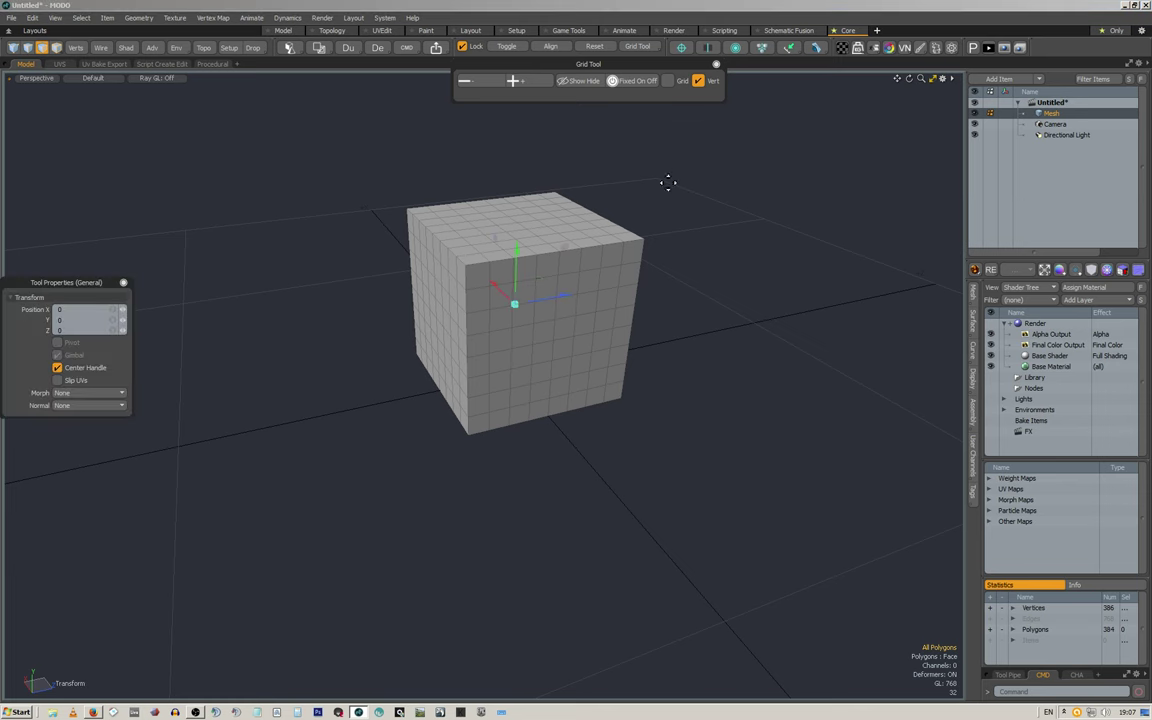
{"action": "left_click_drag", "start_coordinate": [704, 206], "coordinate": [644, 214], "text": "alt"}
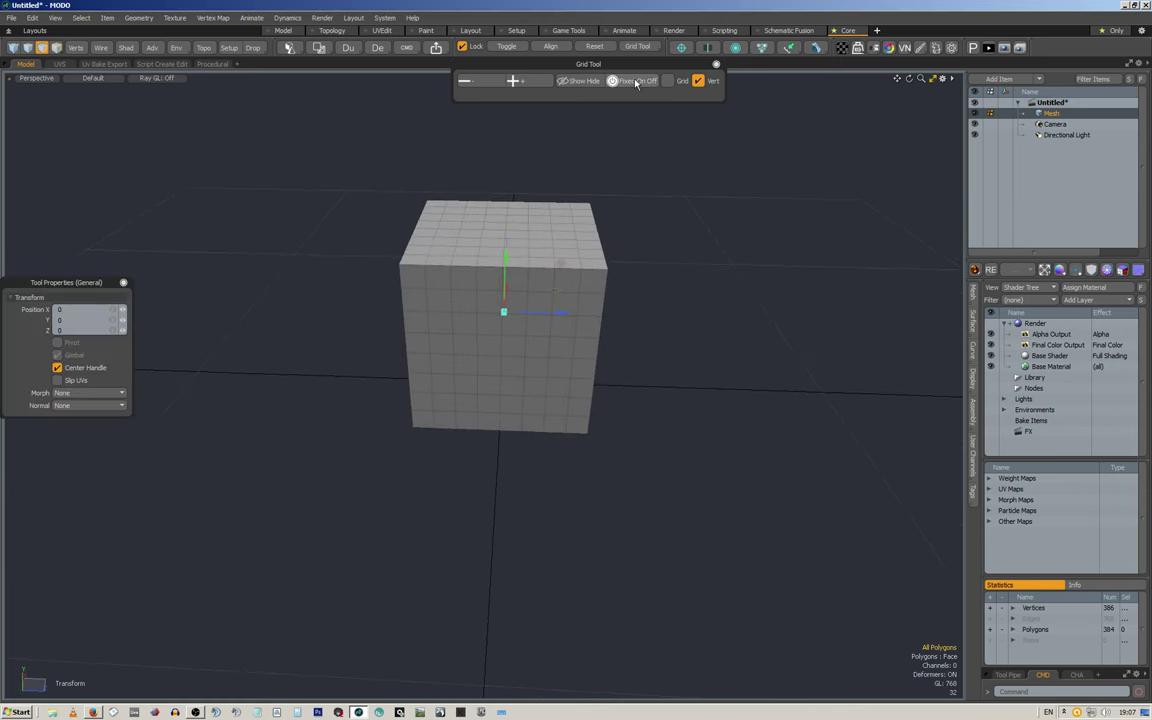
{"action": "left_click", "coordinate": [635, 83]}
{"action": "left_click_drag", "start_coordinate": [537, 206], "coordinate": [627, 216], "text": "alt"}
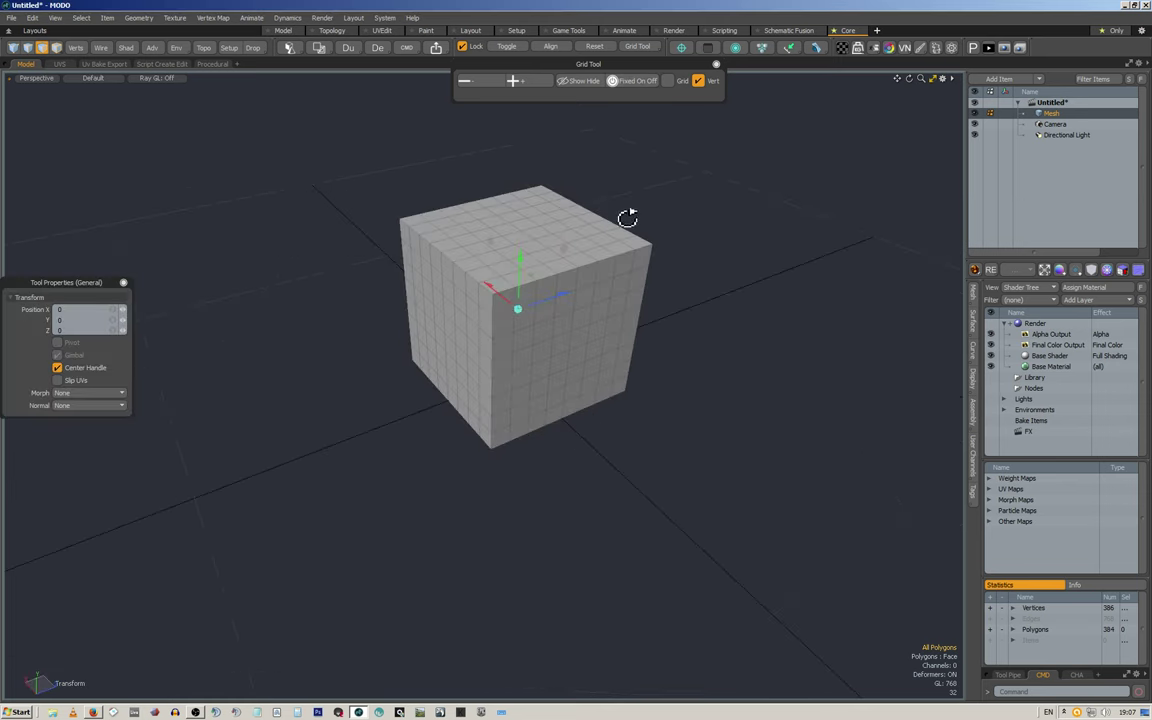
{"action": "left_click", "coordinate": [635, 86]}
{"action": "left_click", "coordinate": [495, 453]}
{"action": "left_click_drag", "start_coordinate": [561, 468], "coordinate": [509, 432], "text": "alt"}
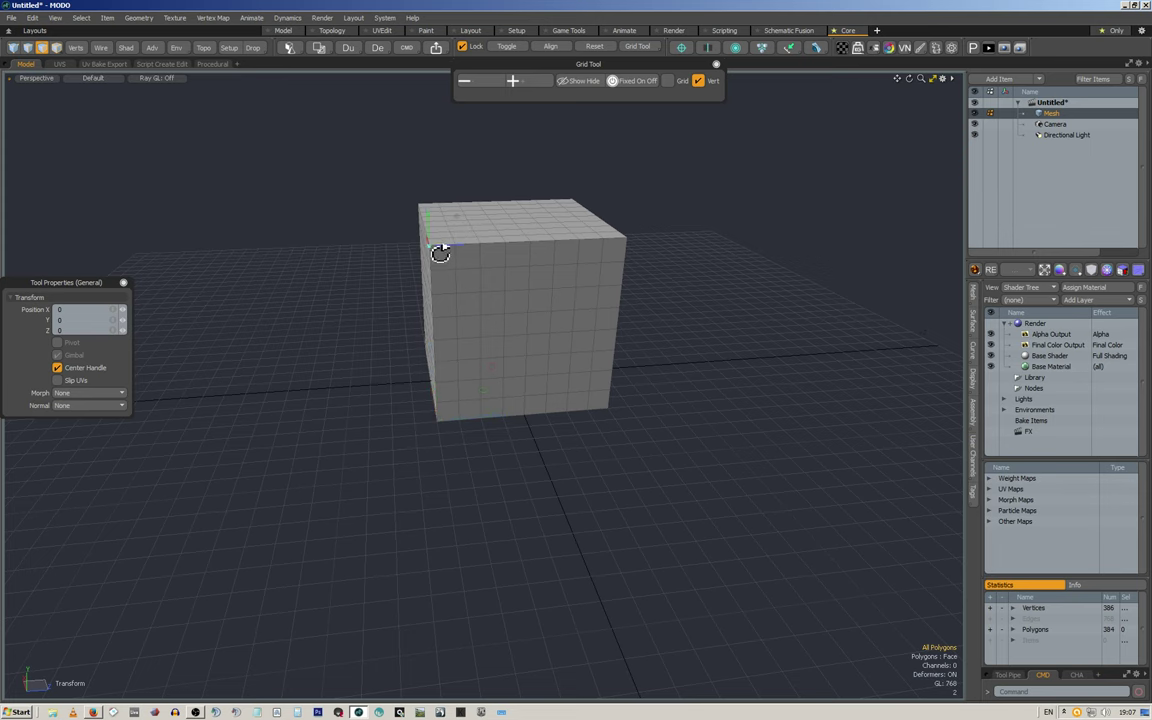
{"action": "left_click_drag", "start_coordinate": [440, 249], "coordinate": [437, 283], "text": "alt"}
{"action": "left_click", "coordinate": [525, 298]}
Step: Turn the fixed grid back on, try repositioning the Move handle near the cube's front edge, and drop the tool
{"action": "left_click", "coordinate": [618, 83]}
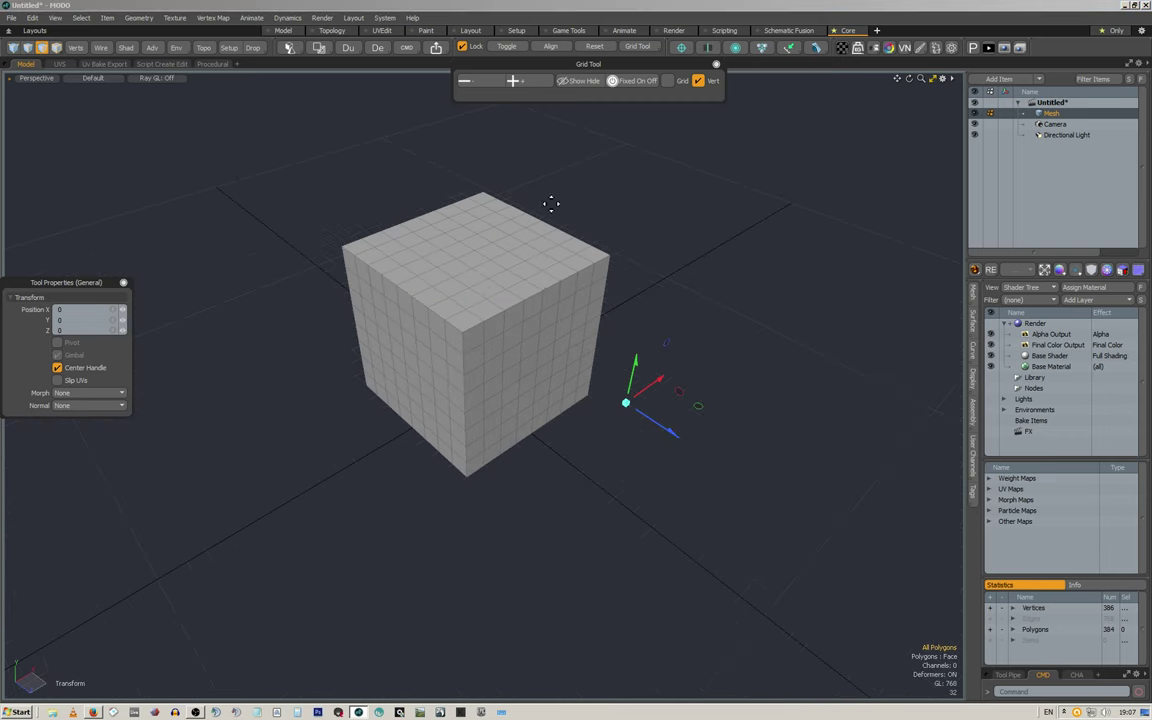
{"action": "left_click", "coordinate": [468, 337]}
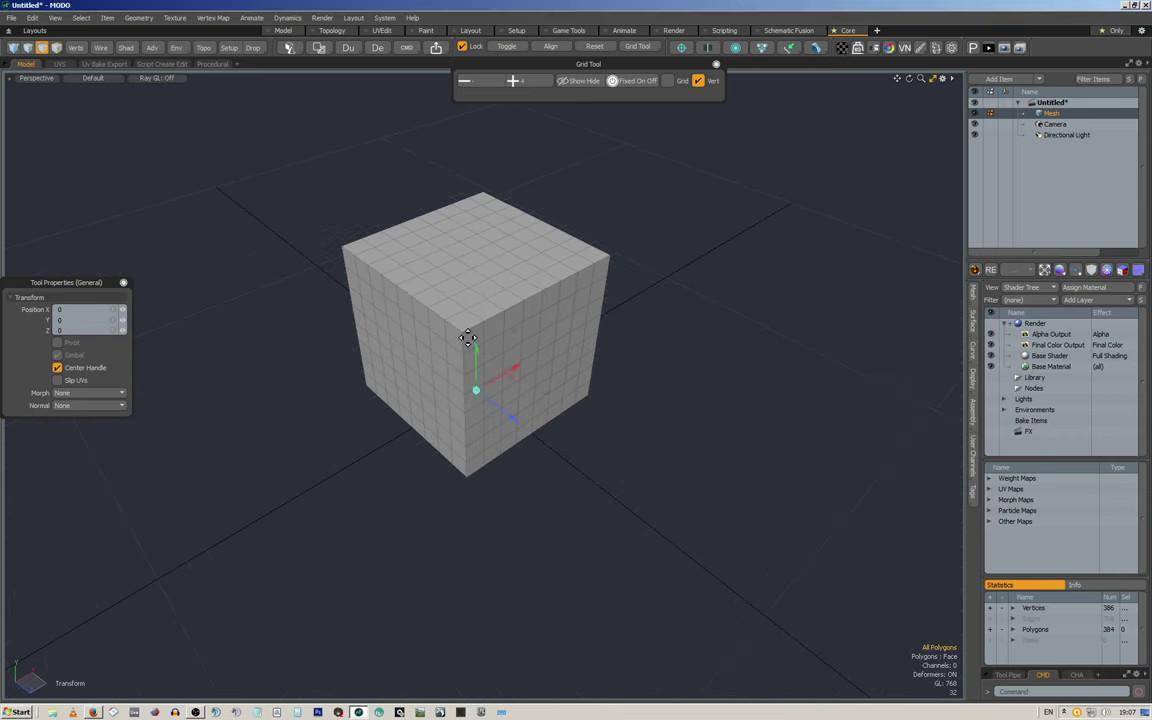
{"action": "left_click_drag", "start_coordinate": [157, 284], "coordinate": [526, 154], "text": "alt"}
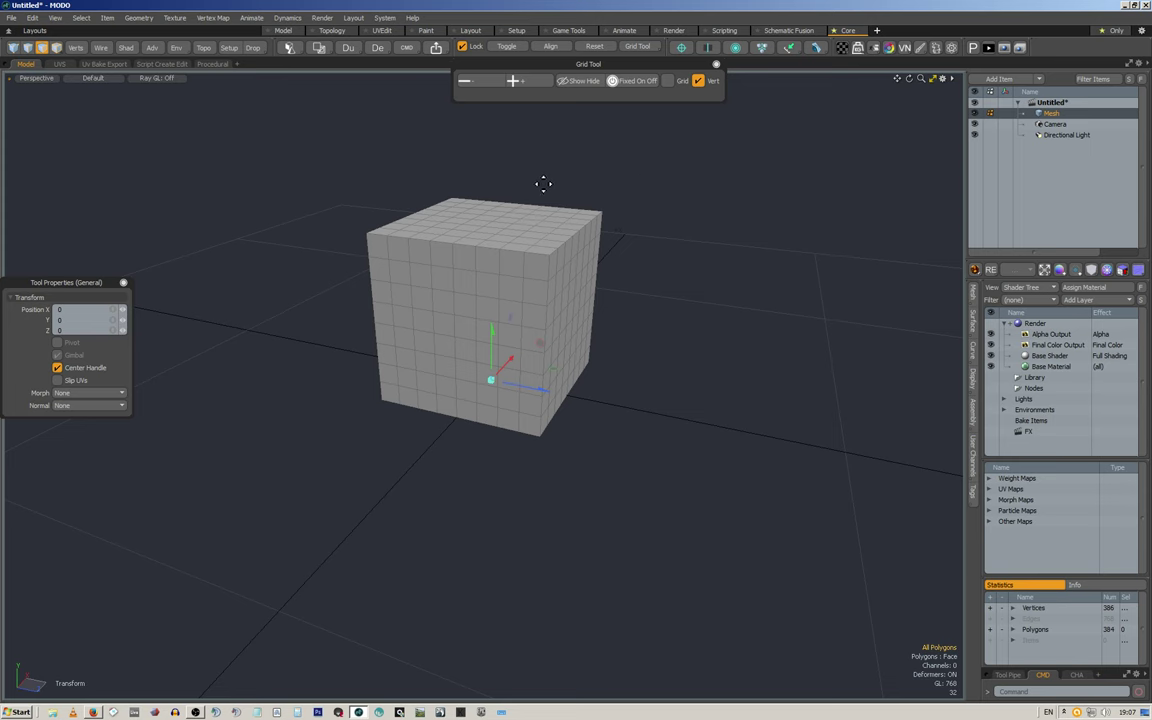
{"action": "key", "text": "q"}
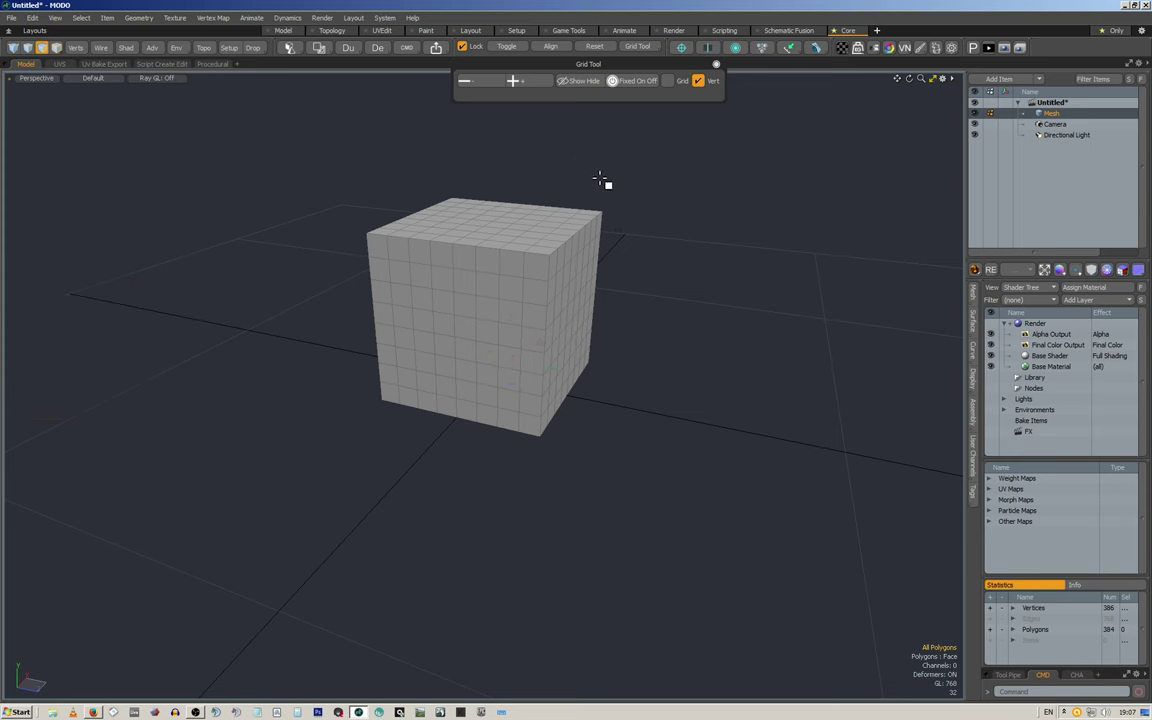
{"action": "left_click_drag", "start_coordinate": [604, 183], "coordinate": [556, 216], "text": "alt"}
{"action": "left_click_drag", "start_coordinate": [507, 185], "coordinate": [550, 175], "text": "alt"}
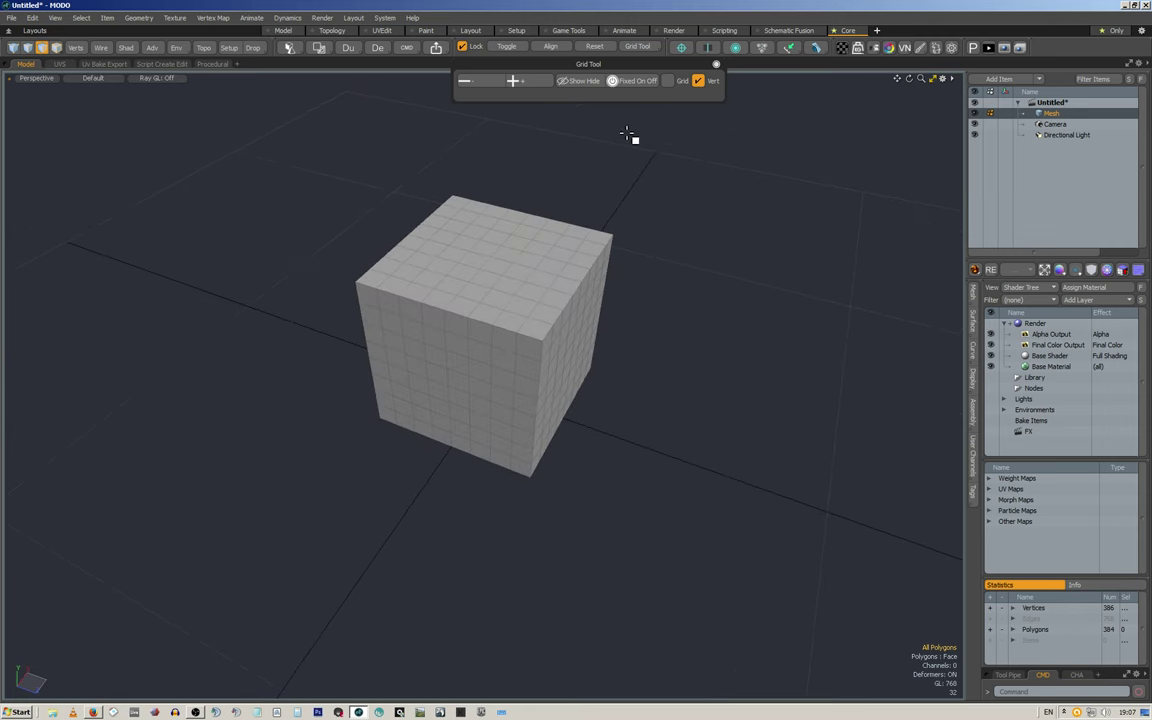
{"action": "scroll", "coordinate": [582, 208], "scroll_direction": "down", "scroll_amount": 4}
{"action": "left_click_drag", "start_coordinate": [517, 237], "coordinate": [553, 288], "text": "alt"}
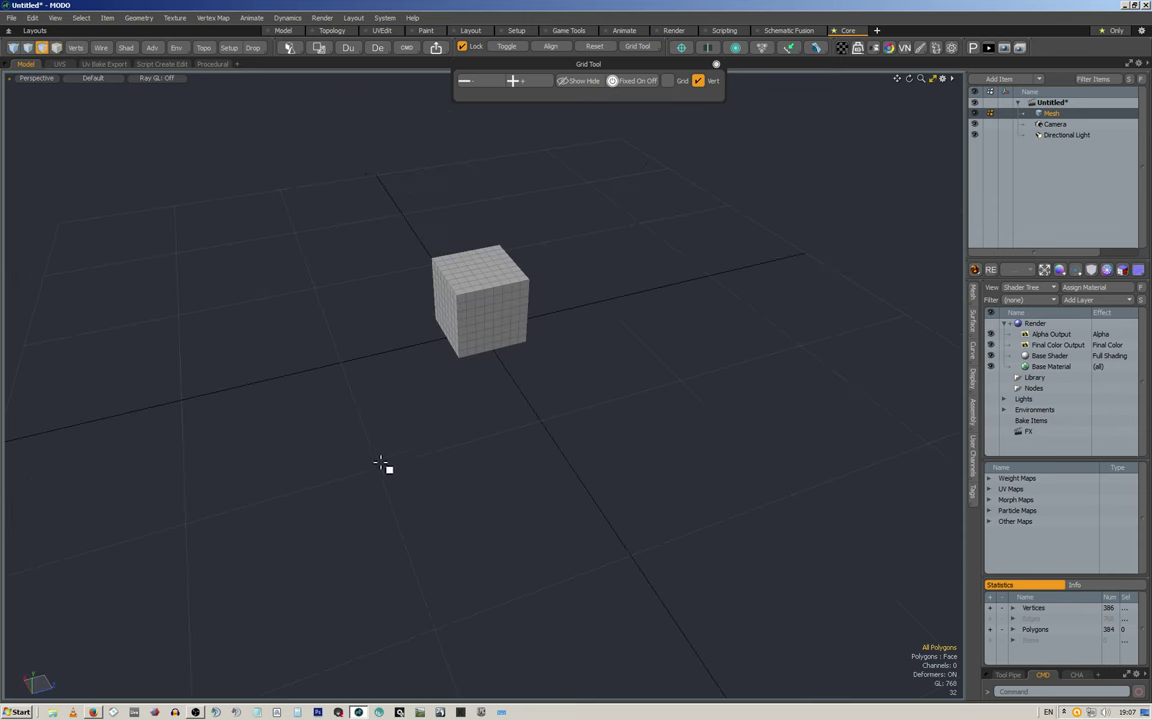
{"action": "left_click_drag", "start_coordinate": [473, 398], "coordinate": [488, 347], "text": "alt"}
{"action": "scroll", "coordinate": [499, 327], "scroll_direction": "up", "scroll_amount": 3}
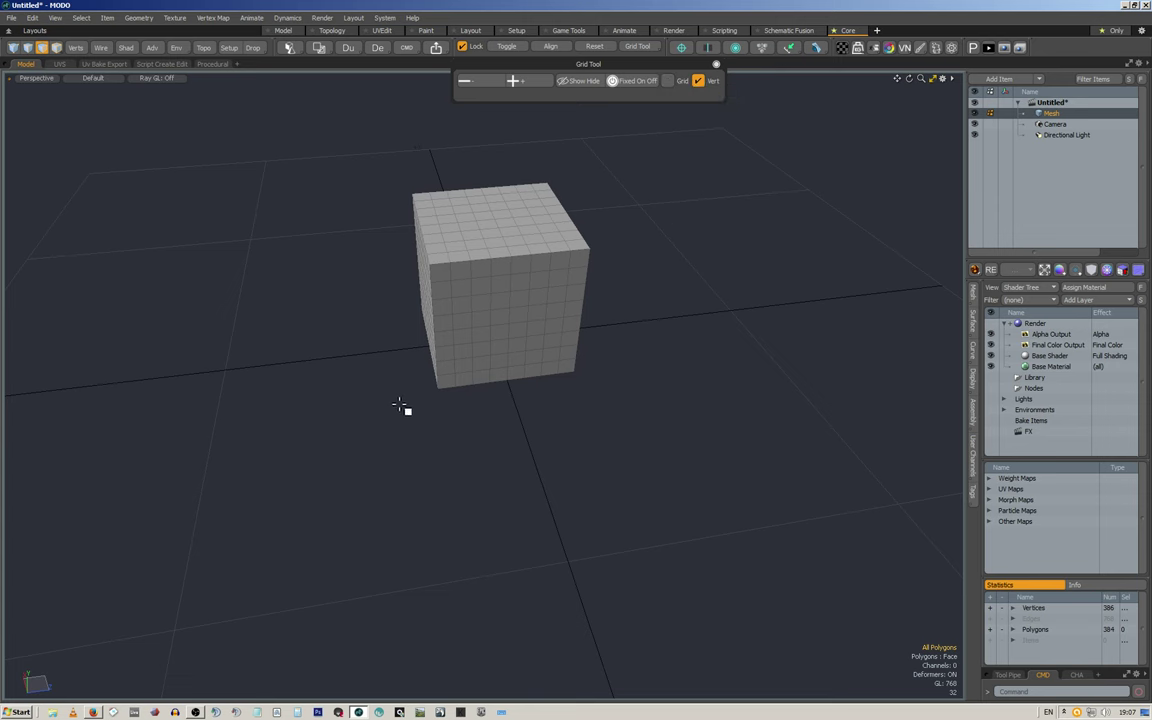
{"action": "left_click_drag", "start_coordinate": [316, 496], "coordinate": [358, 403], "text": "alt"}
{"action": "left_click_drag", "start_coordinate": [290, 432], "coordinate": [312, 264], "text": "alt"}
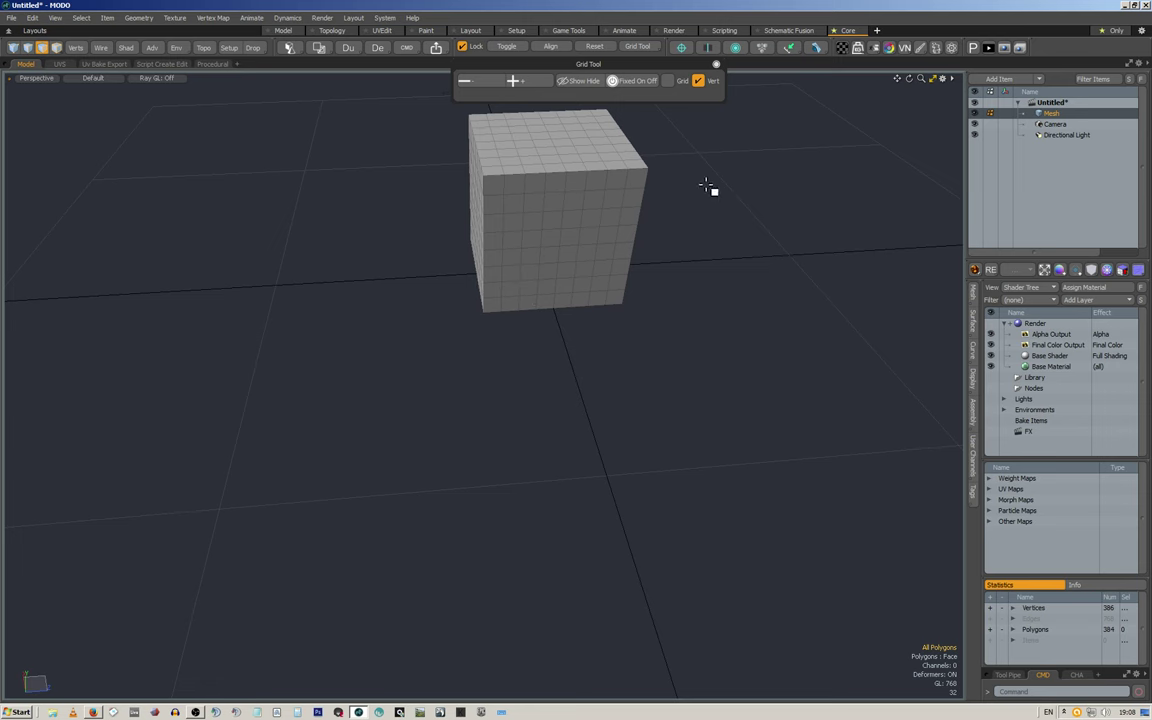
Step: Enable snapping and activate the Move tool, trying its handle on several vertices of the cube
{"action": "key", "text": "k"}
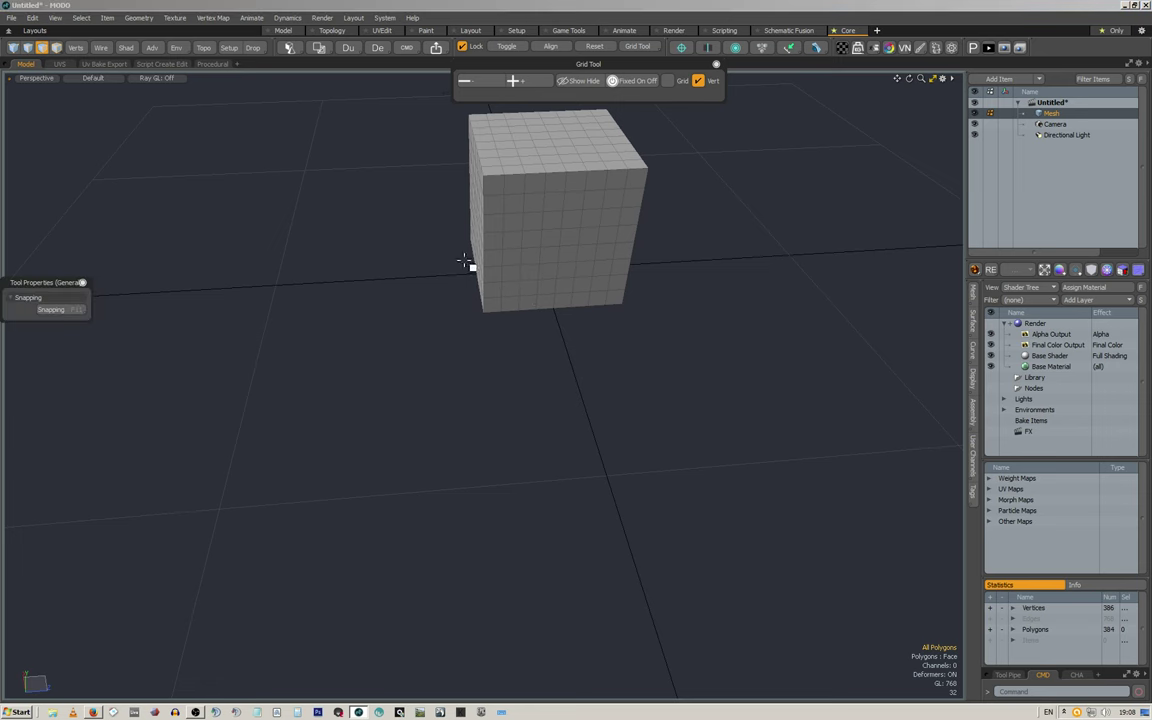
{"action": "left_click_drag", "start_coordinate": [456, 284], "coordinate": [478, 296], "text": "alt"}
{"action": "key", "text": "w"}
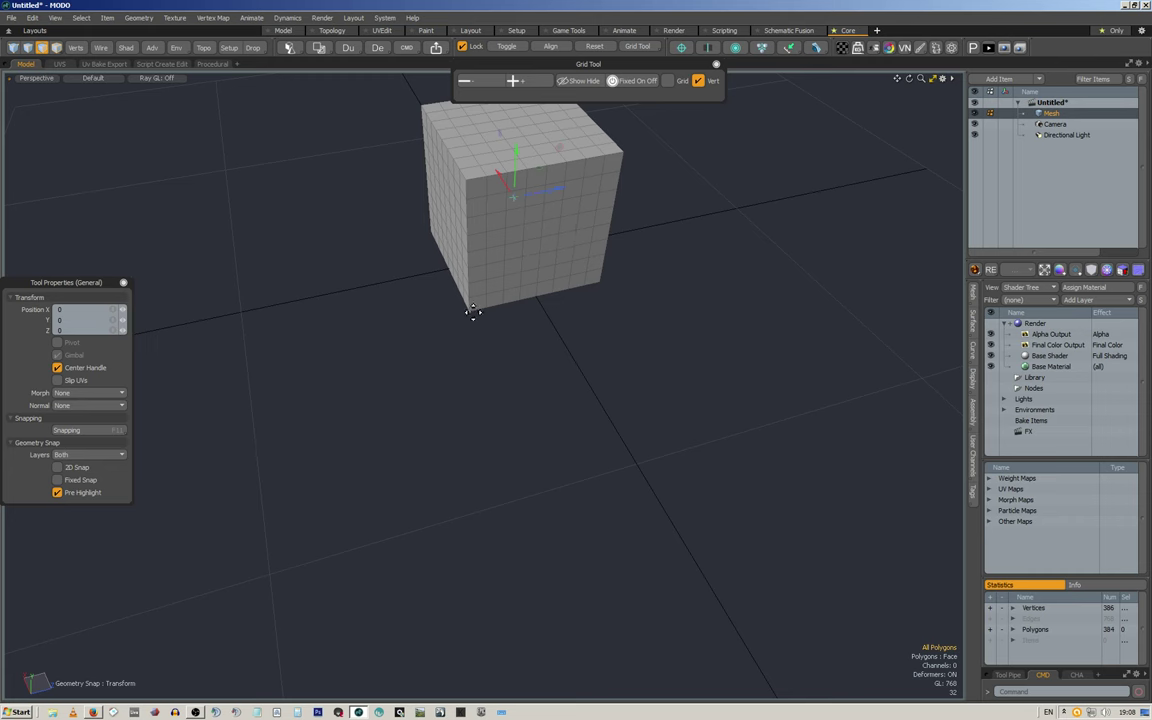
{"action": "left_click", "coordinate": [504, 260]}
{"action": "left_click", "coordinate": [468, 311]}
{"action": "left_click", "coordinate": [504, 261]}
{"action": "left_click", "coordinate": [474, 186]}
Step: Snap the Move handle exactly onto the cube's bottom corner vertex
{"action": "scroll", "coordinate": [508, 260], "scroll_direction": "down", "scroll_amount": 3}
{"action": "left_click_drag", "start_coordinate": [519, 254], "coordinate": [512, 326], "text": "alt+shift"}
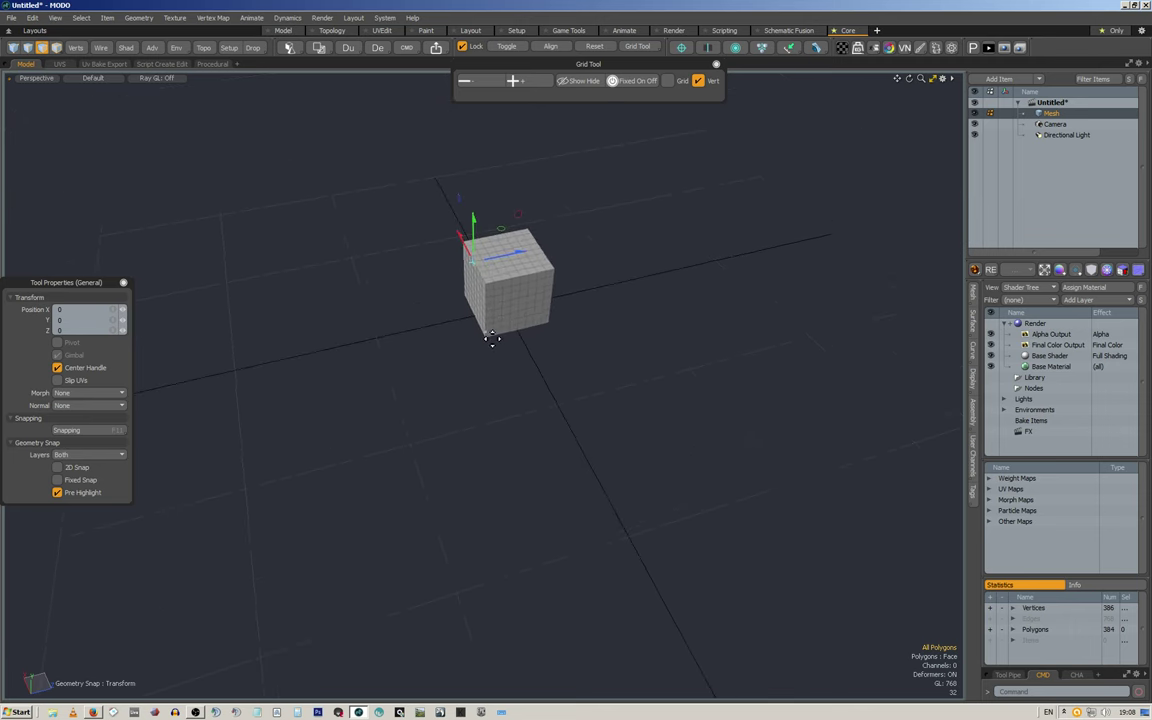
{"action": "scroll", "coordinate": [490, 342], "scroll_direction": "up", "scroll_amount": 10}
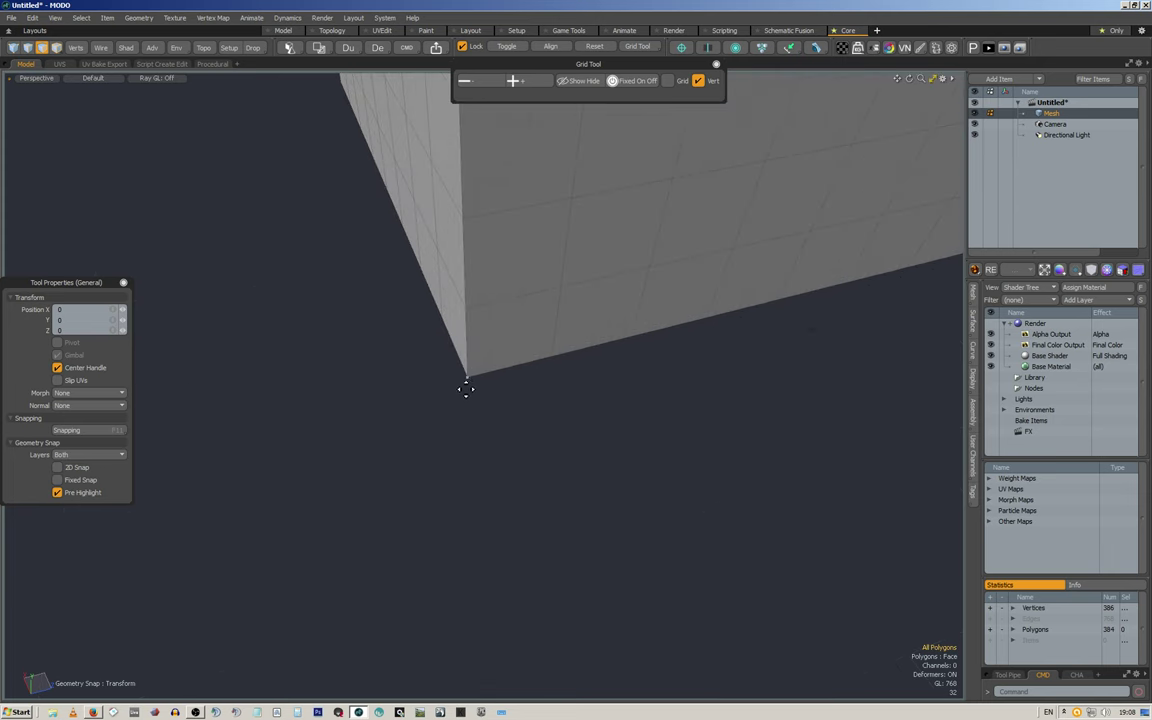
{"action": "middle_click_drag", "start_coordinate": [508, 356], "coordinate": [514, 504]}
{"action": "left_click", "coordinate": [508, 494]}
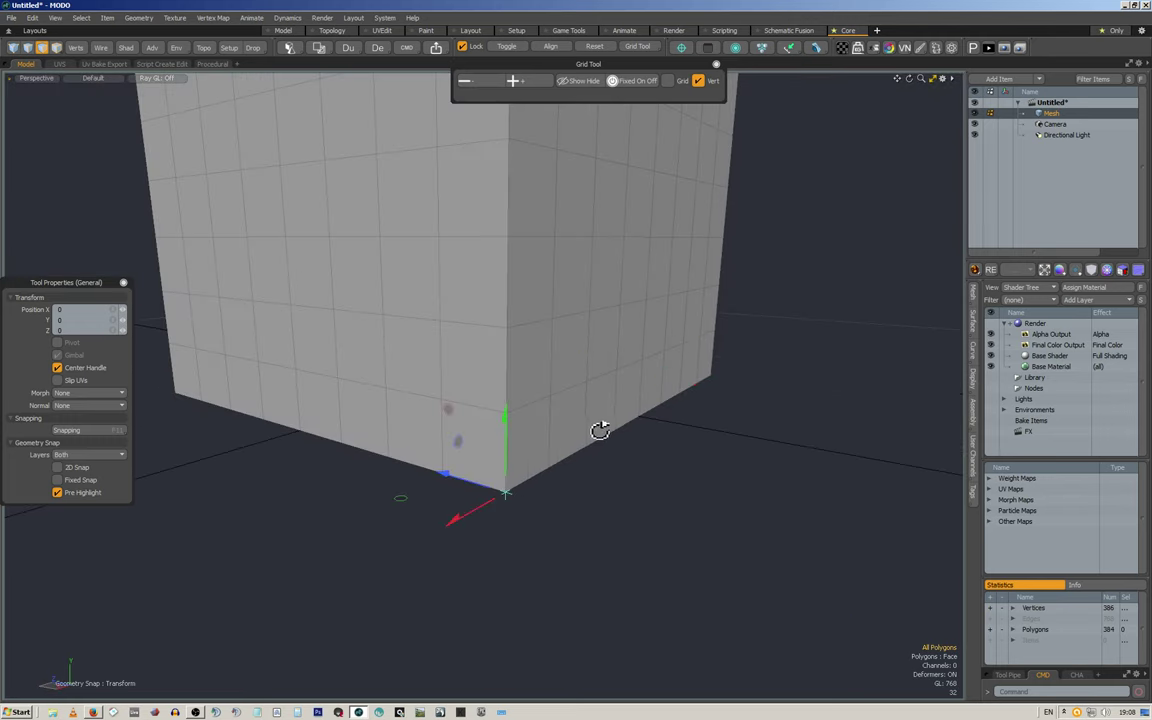
Step: Relocate the snapped Move handle to the adjacent bottom corner vertex of the cube
{"action": "left_click_drag", "start_coordinate": [599, 427], "coordinate": [491, 419], "text": "alt"}
{"action": "scroll", "coordinate": [491, 391], "scroll_direction": "down", "scroll_amount": 8}
{"action": "scroll", "coordinate": [490, 390], "scroll_direction": "up", "scroll_amount": 6}
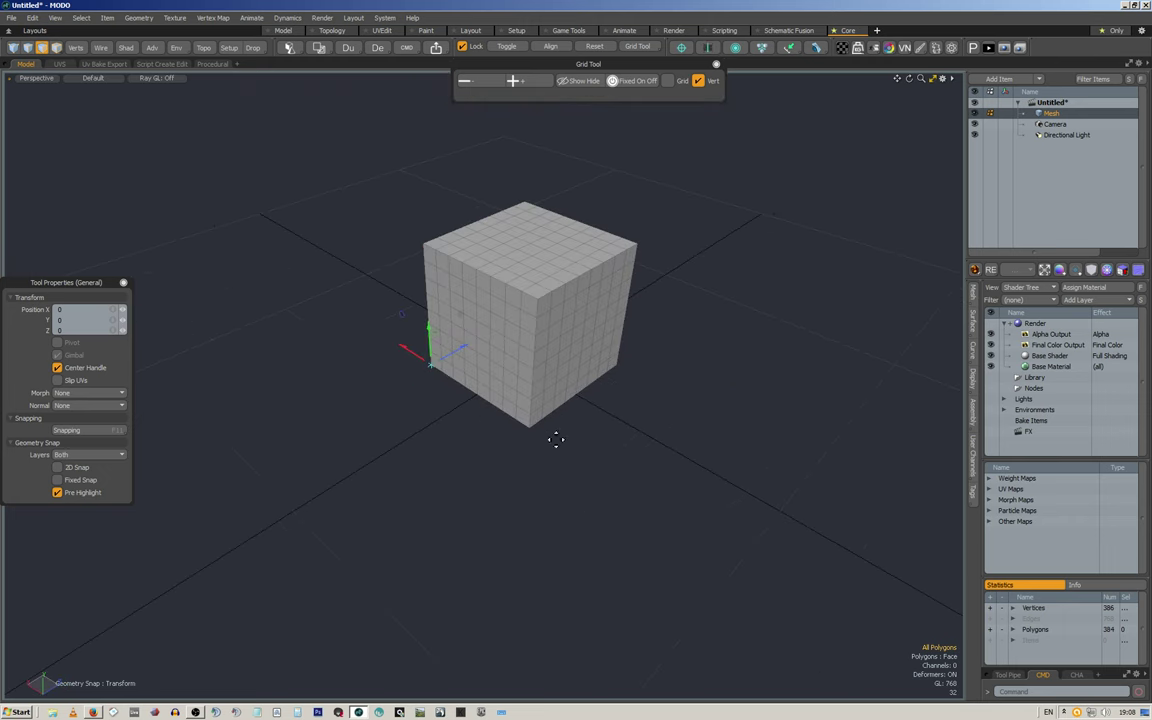
{"action": "middle_click_drag", "start_coordinate": [478, 354], "coordinate": [480, 326]}
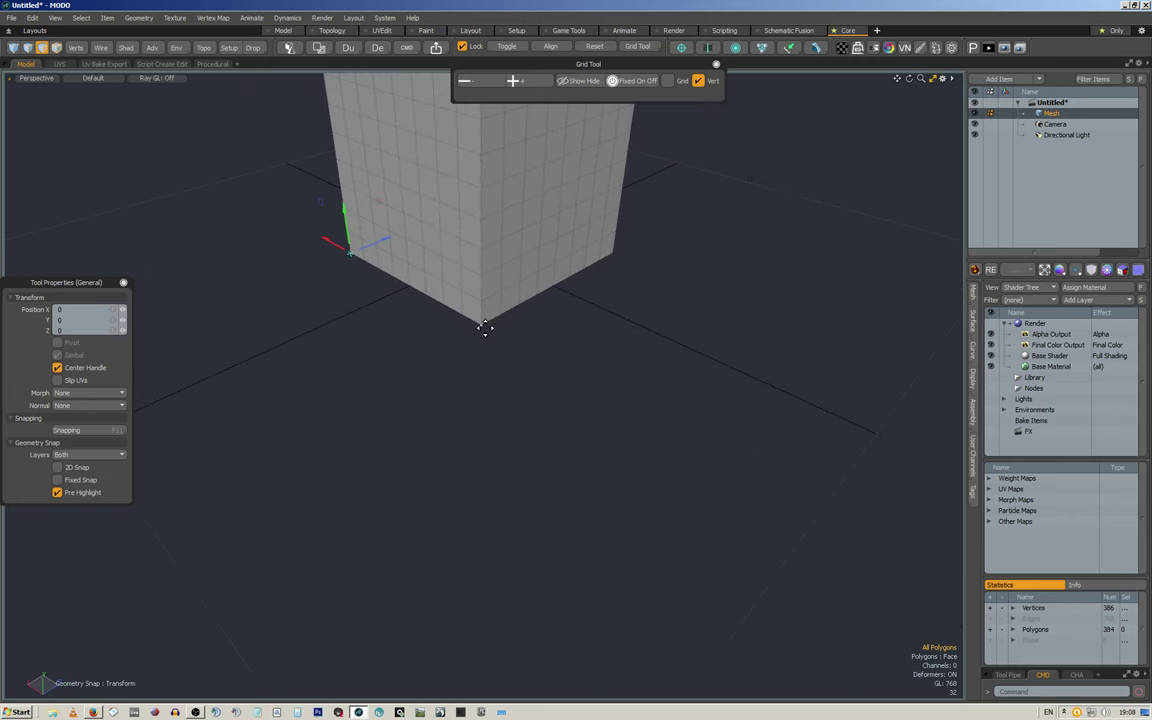
{"action": "left_click", "coordinate": [485, 328]}
{"action": "scroll", "coordinate": [485, 326], "scroll_direction": "up", "scroll_amount": 4}
{"action": "left_click", "coordinate": [488, 335]}
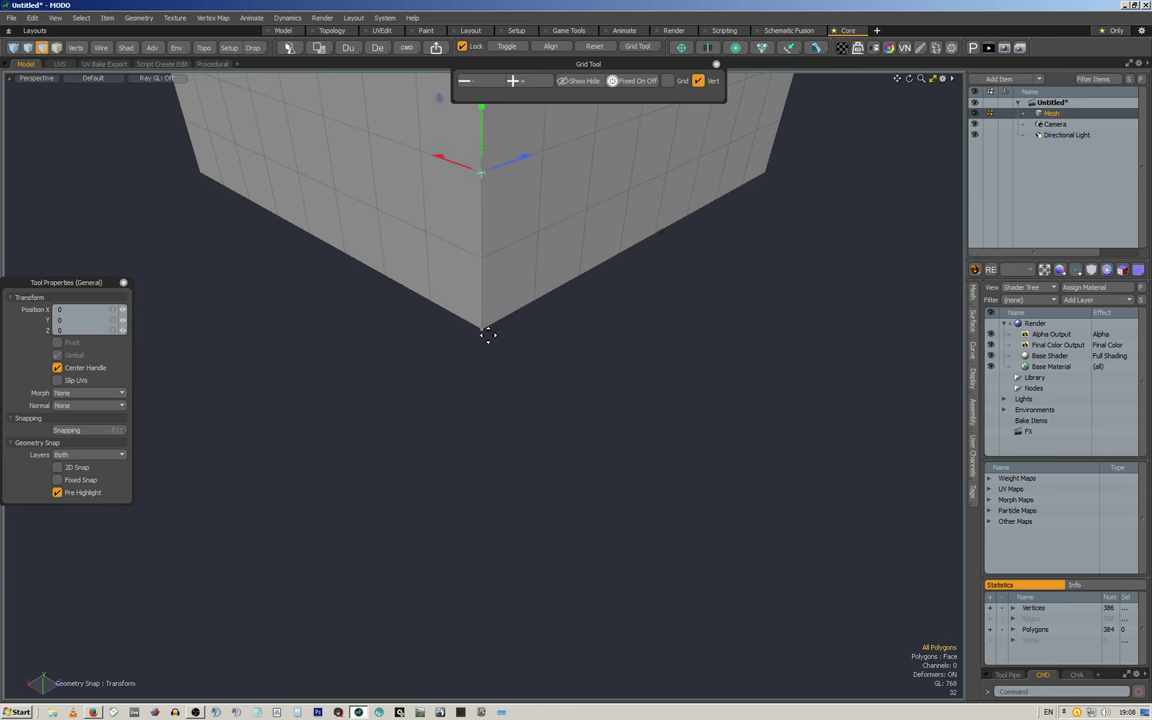
{"action": "scroll", "coordinate": [485, 335], "scroll_direction": "up", "scroll_amount": 4}
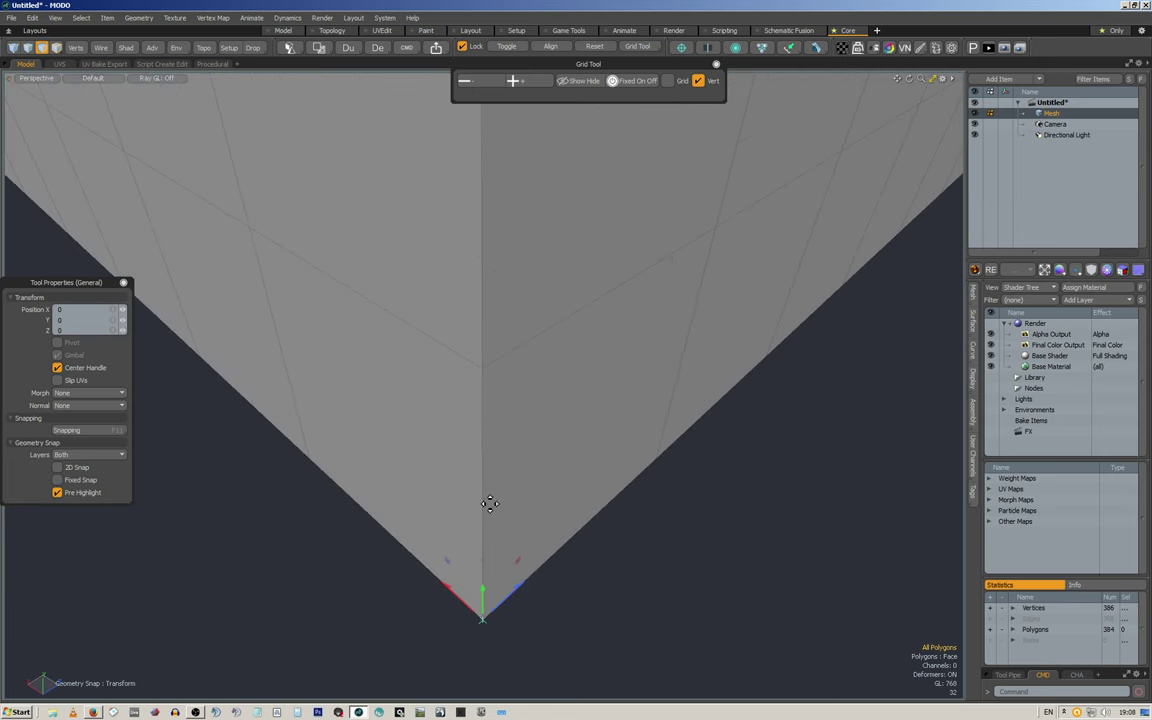
Step: Turn on grid snapping and move the cube by its bottom corner to offset X 8, Y -32, Z 8
{"action": "scroll", "coordinate": [485, 380], "scroll_direction": "down", "scroll_amount": 8}
{"action": "left_click_drag", "start_coordinate": [496, 371], "coordinate": [511, 285], "text": "alt"}
{"action": "middle_click_drag", "start_coordinate": [511, 284], "coordinate": [533, 378]}
{"action": "left_click_drag", "start_coordinate": [509, 389], "coordinate": [561, 354]}
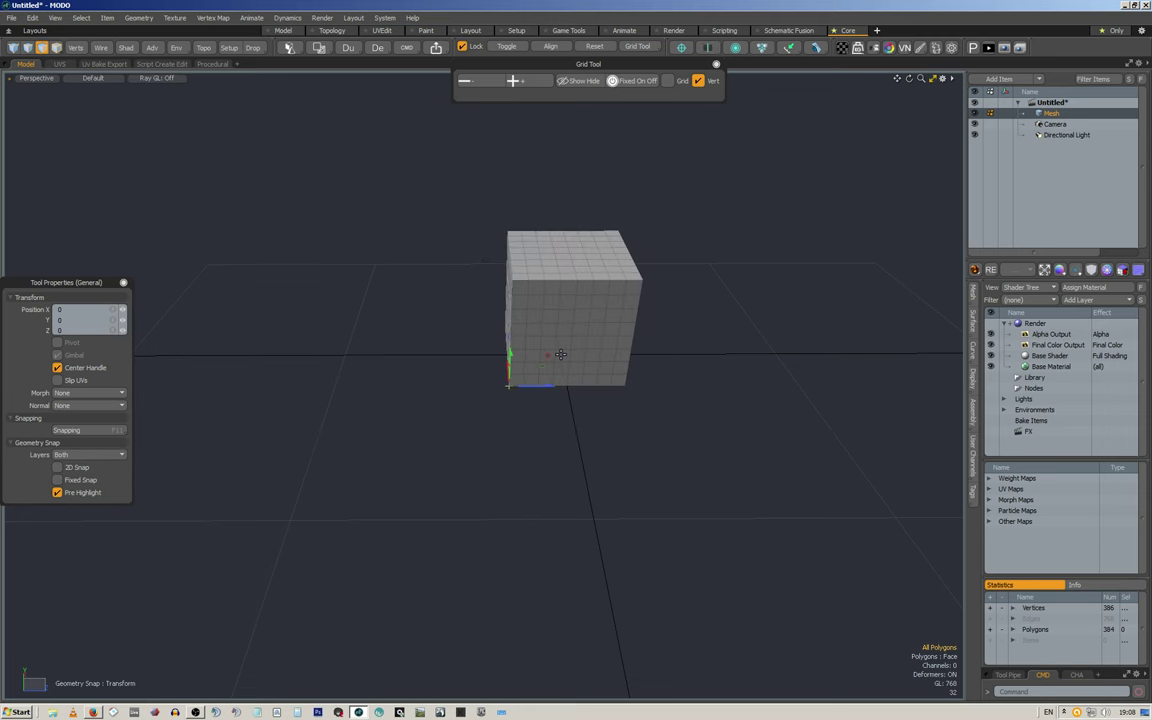
{"action": "left_click", "coordinate": [668, 80]}
{"action": "left_click_drag", "start_coordinate": [509, 383], "coordinate": [534, 490]}
{"action": "scroll", "coordinate": [503, 374], "scroll_direction": "down", "scroll_amount": 3}
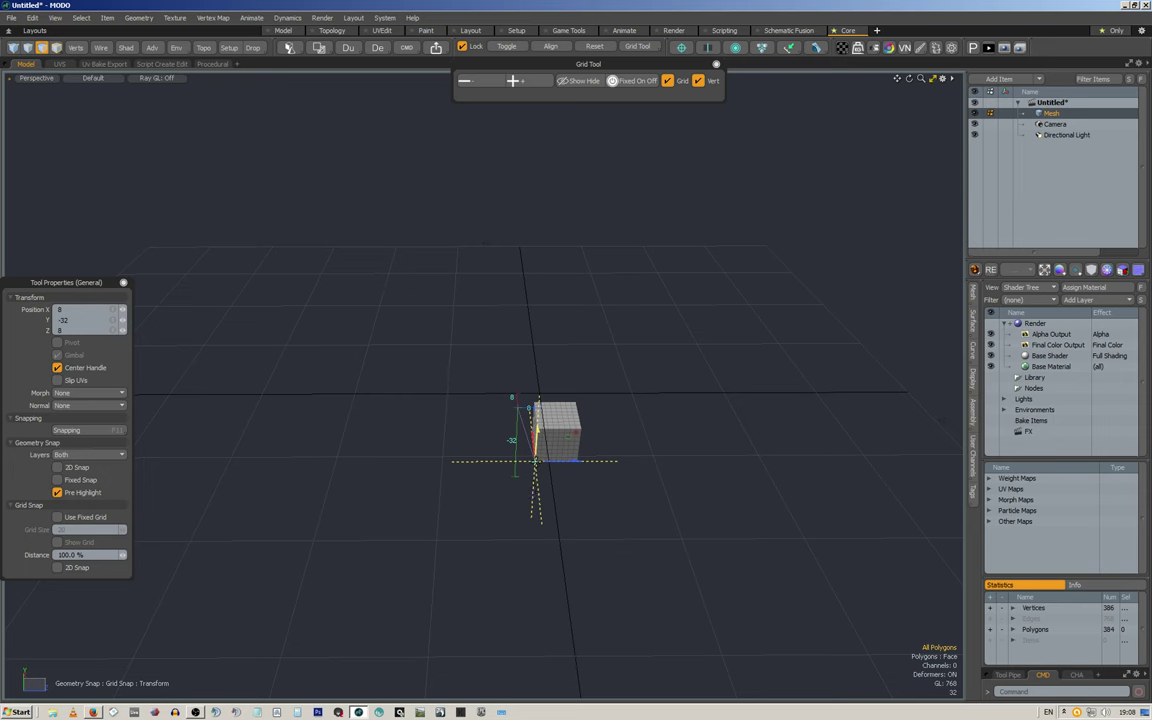
Step: Reduce the grid size to 16 and move the cube vertically to a Y offset of -16
{"action": "left_click_drag", "start_coordinate": [555, 385], "coordinate": [686, 261], "text": "alt"}
{"action": "left_click_drag", "start_coordinate": [489, 500], "coordinate": [493, 535]}
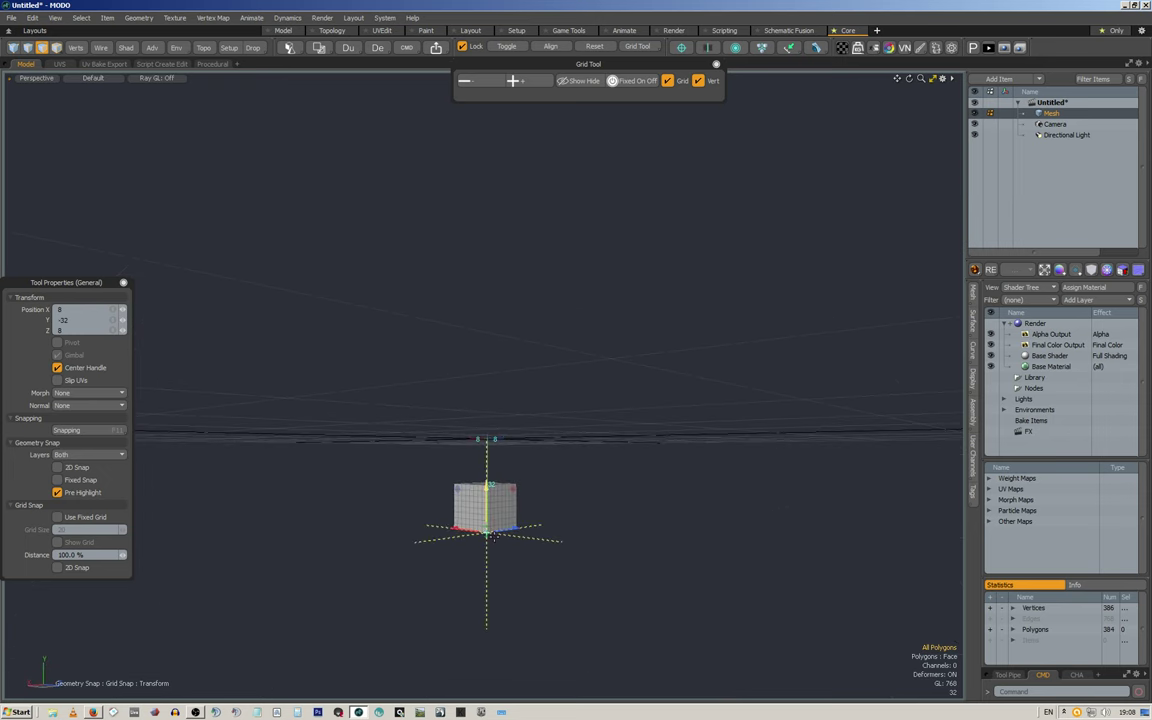
{"action": "left_click", "coordinate": [464, 80]}
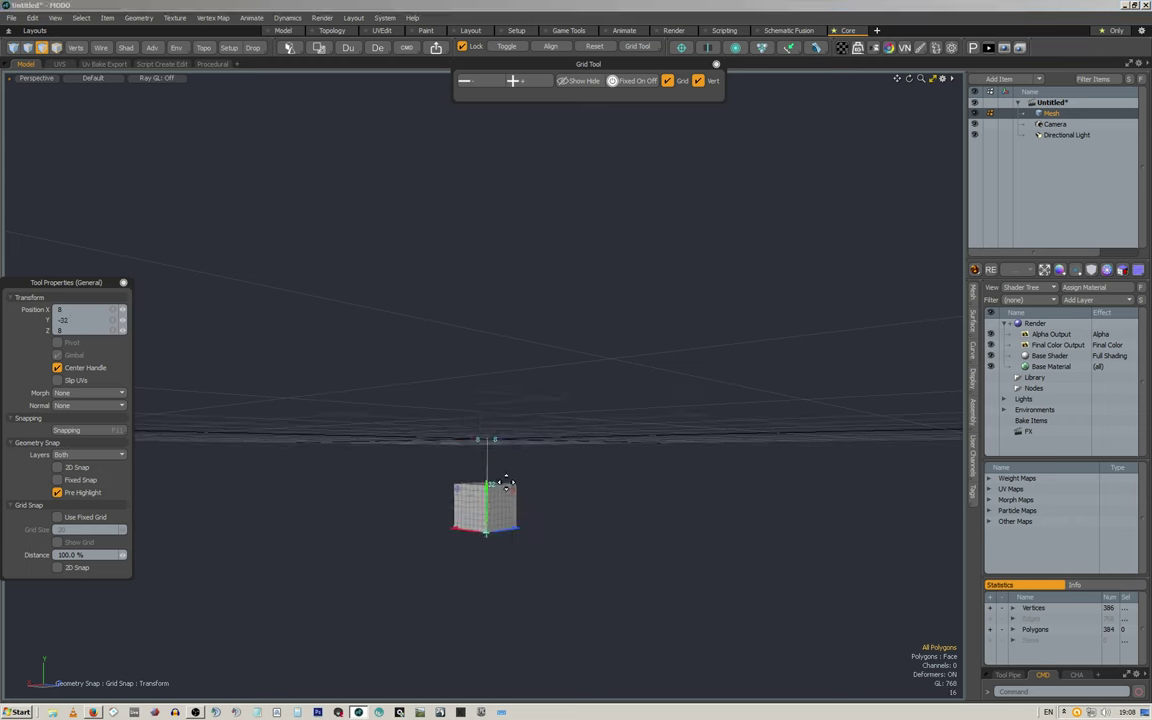
{"action": "left_click_drag", "start_coordinate": [488, 494], "coordinate": [485, 460]}
Step: Switch the grid size to 8 and back up to 32, moving the cube vertically to Y 32 and down to Y -32
{"action": "left_click", "coordinate": [464, 80]}
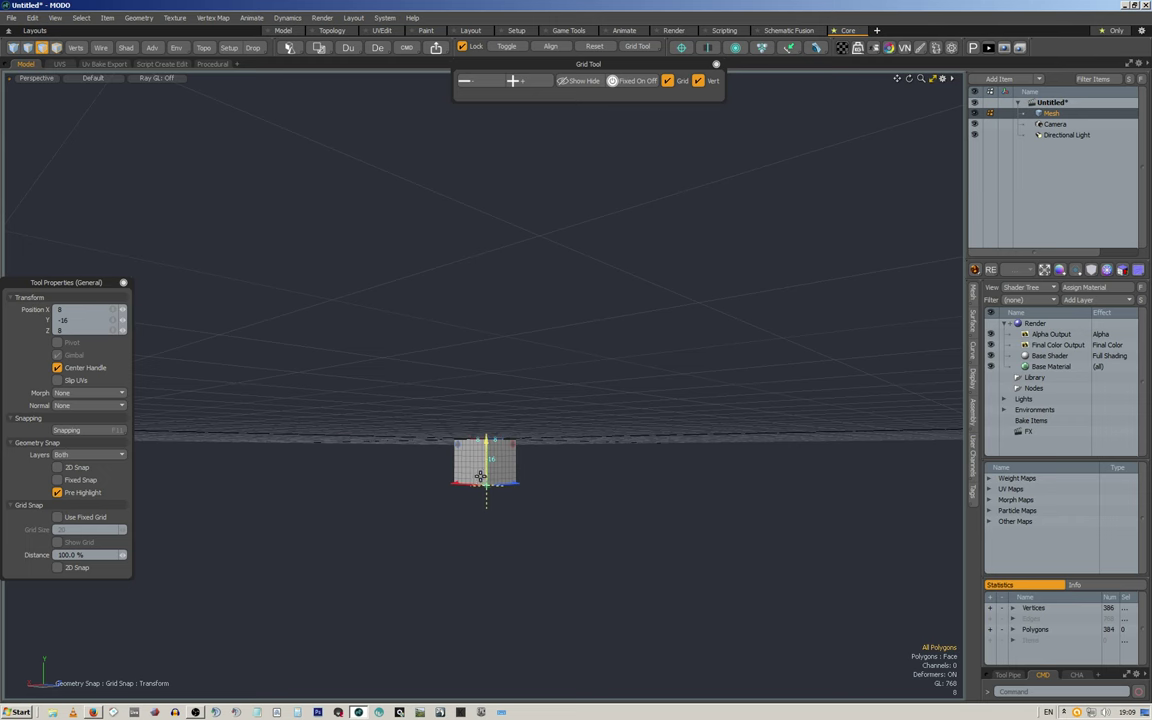
{"action": "left_click", "coordinate": [514, 81]}
{"action": "left_click_drag", "start_coordinate": [488, 442], "coordinate": [489, 390]}
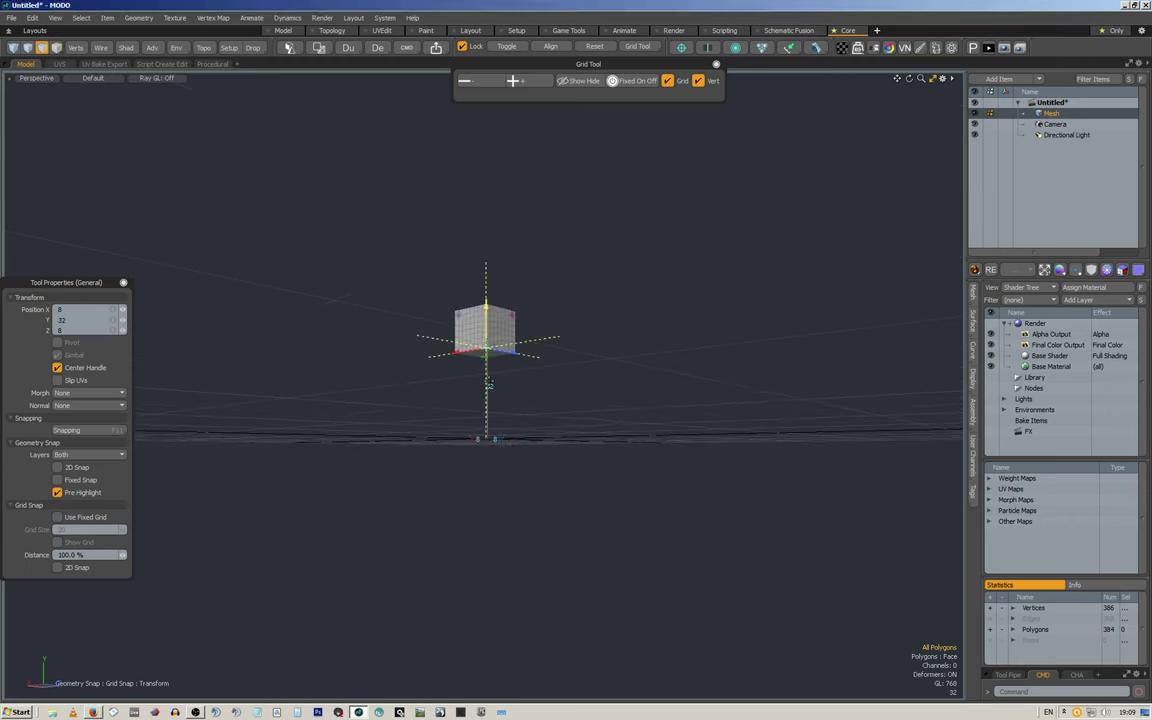
{"action": "mouse_move", "coordinate": [486, 323]}
{"action": "left_mouse_down"}
{"action": "mouse_move", "coordinate": [483, 496]}
{"action": "mouse_move", "coordinate": [481, 332]}
{"action": "left_mouse_up"}
{"action": "left_click_drag", "start_coordinate": [476, 416], "coordinate": [478, 582]}
Step: Turn off grid snapping and snap the Move handle to an upper front corner vertex of the cube
{"action": "left_click_drag", "start_coordinate": [635, 273], "coordinate": [540, 375], "text": "alt"}
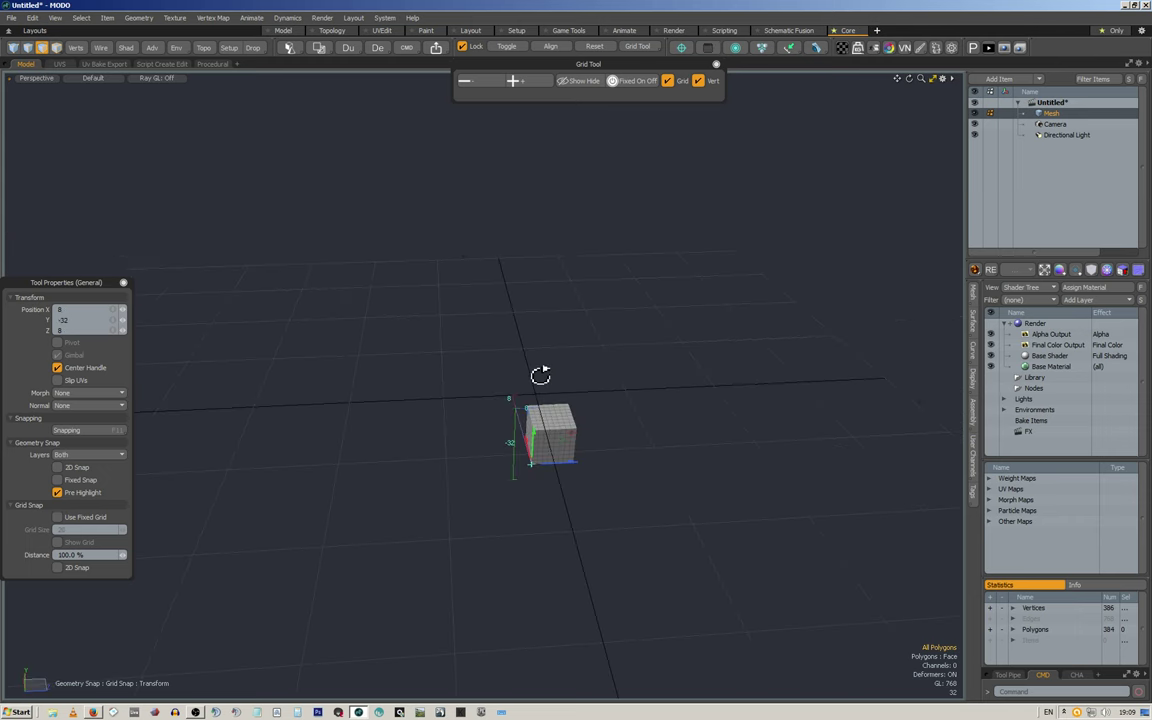
{"action": "left_click_drag", "start_coordinate": [541, 366], "coordinate": [576, 368], "text": "alt"}
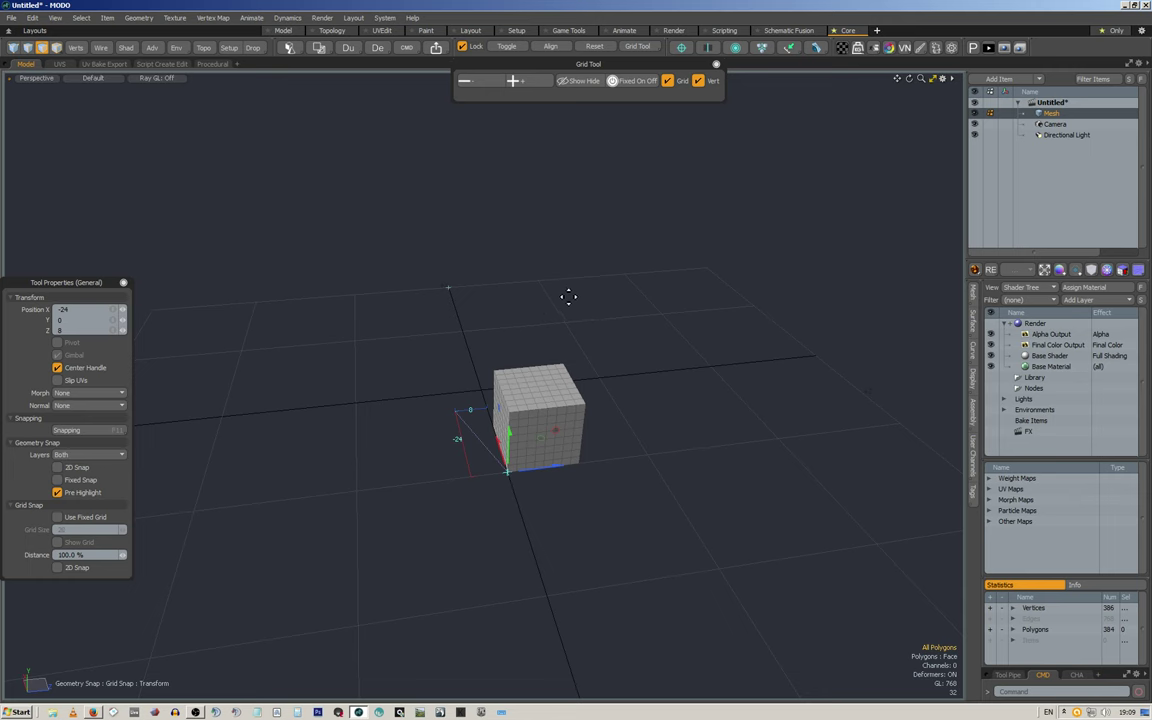
{"action": "left_click_drag", "start_coordinate": [566, 296], "coordinate": [599, 424], "text": "alt"}
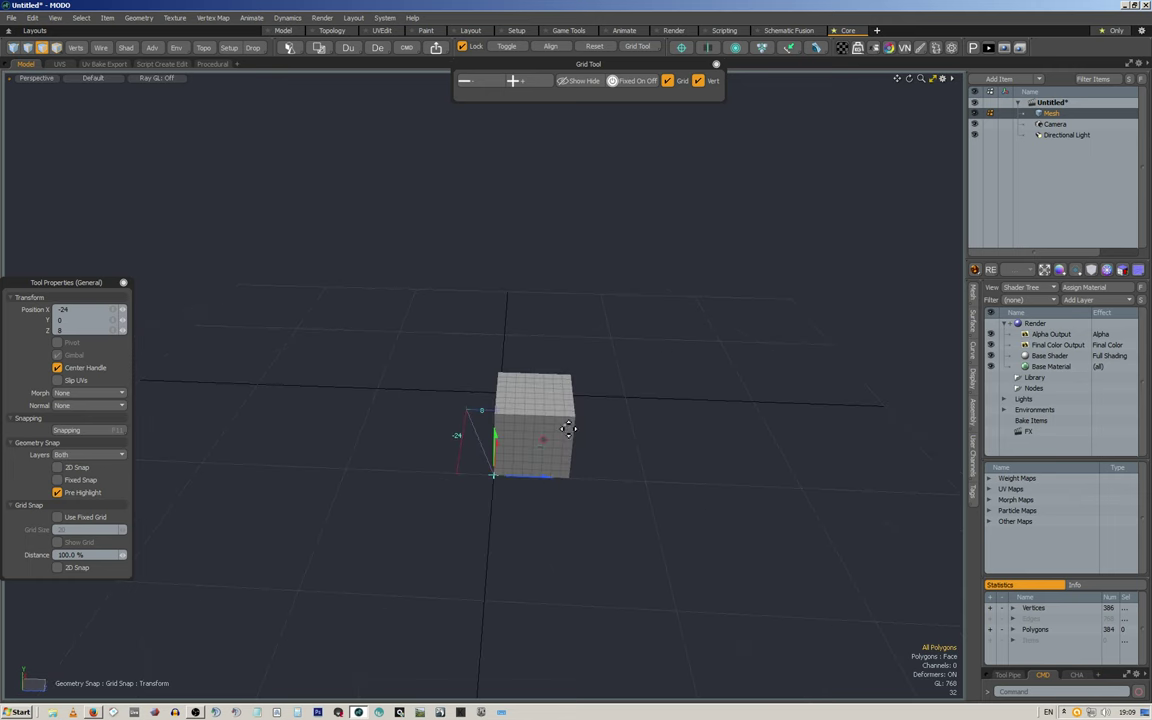
{"action": "left_click_drag", "start_coordinate": [578, 267], "coordinate": [548, 285], "text": "alt"}
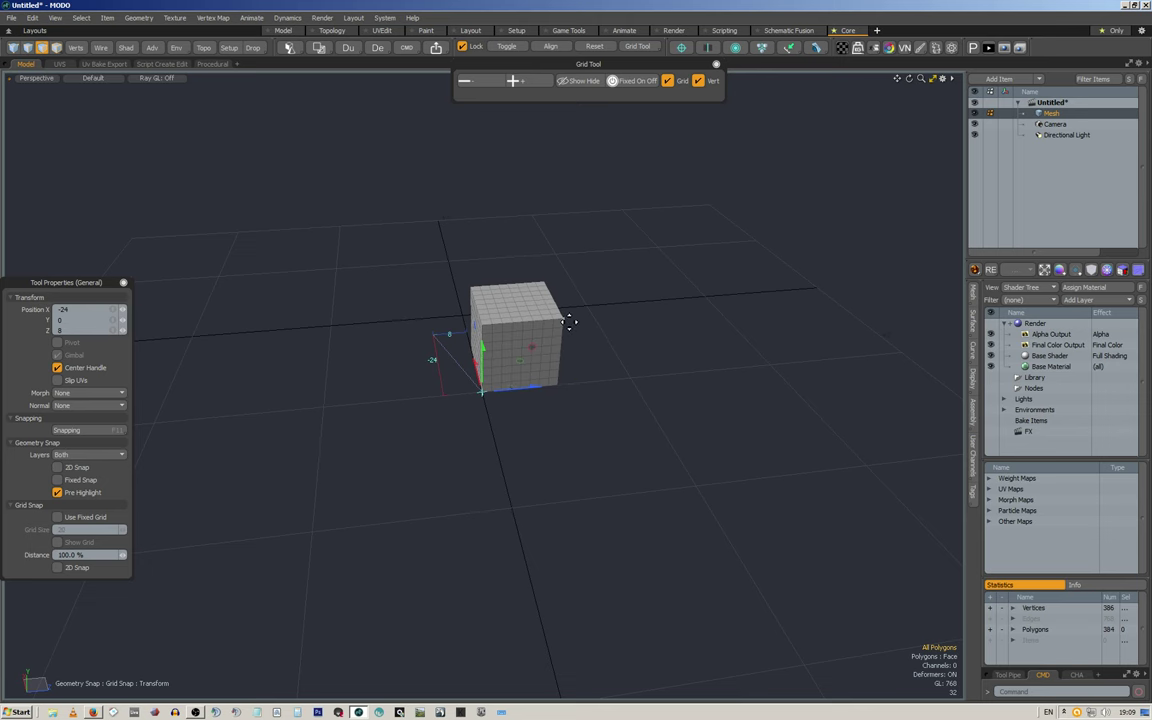
{"action": "scroll", "coordinate": [566, 324], "scroll_direction": "up", "scroll_amount": 5}
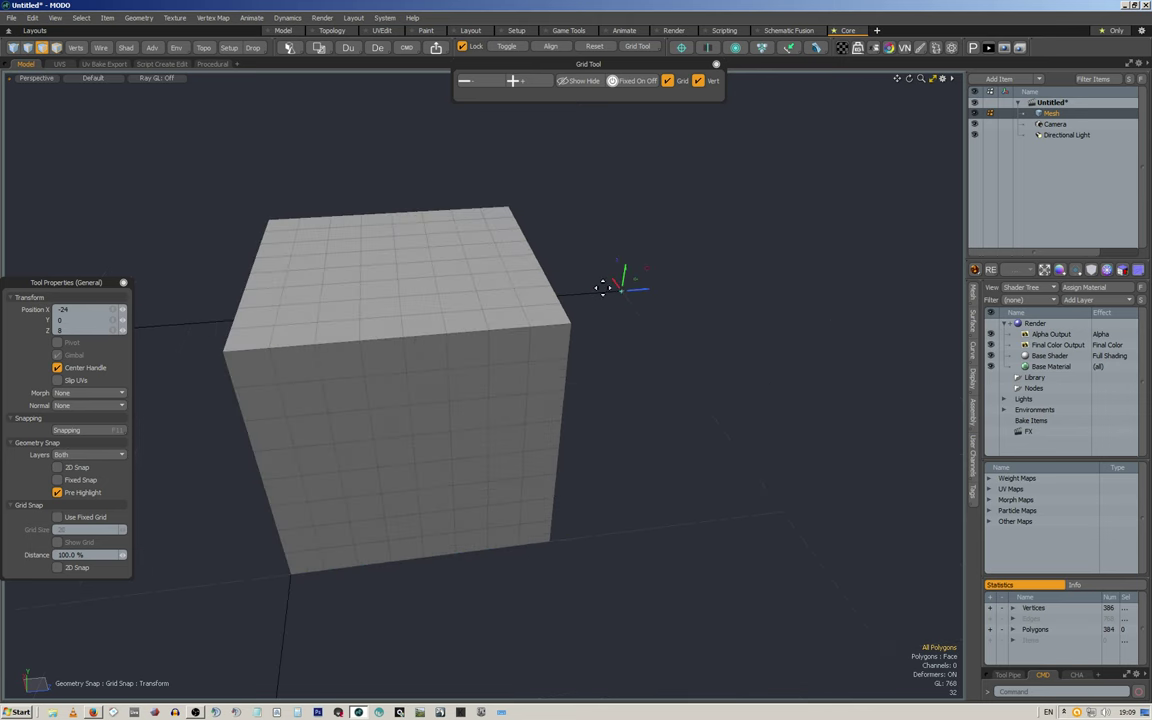
{"action": "left_click", "coordinate": [668, 80]}
{"action": "left_click", "coordinate": [573, 327]}
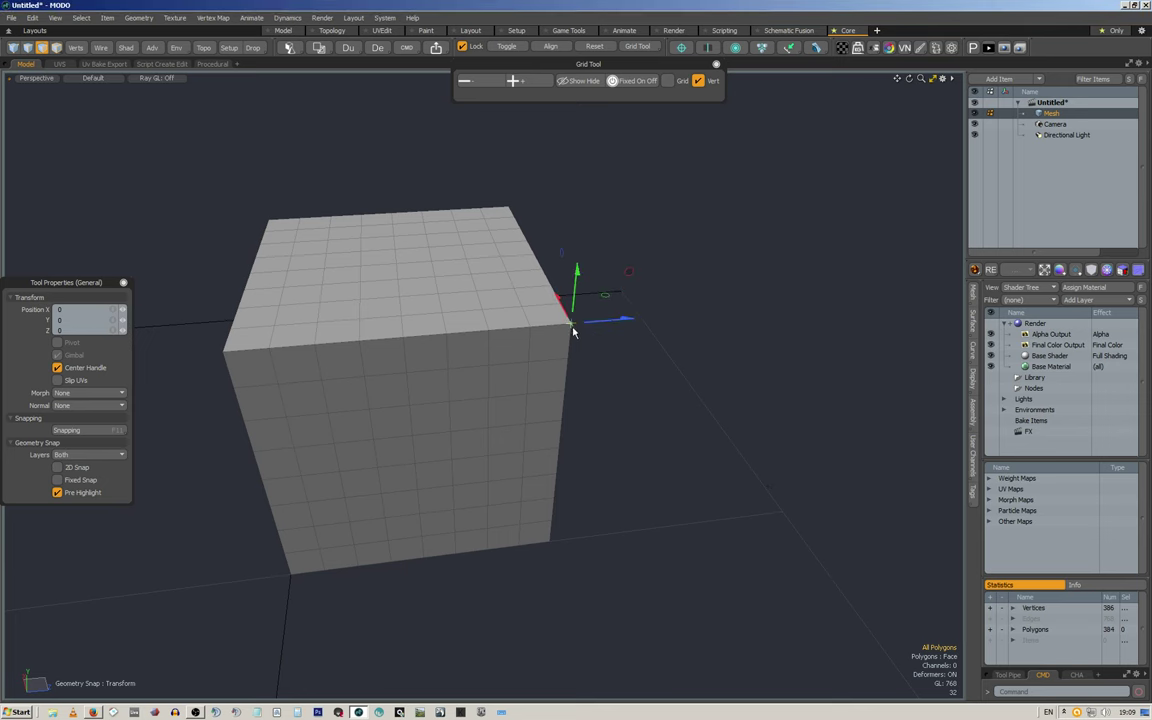
Step: Undo the last handle placement and snap the Move handle precisely onto the opposite upper front corner vertex
{"action": "left_click", "coordinate": [232, 356]}
{"action": "key", "text": "ctrl+z"}
{"action": "scroll", "coordinate": [230, 360], "scroll_direction": "up", "scroll_amount": 5}
{"action": "left_click_drag", "start_coordinate": [265, 246], "coordinate": [344, 408], "text": "alt+shift"}
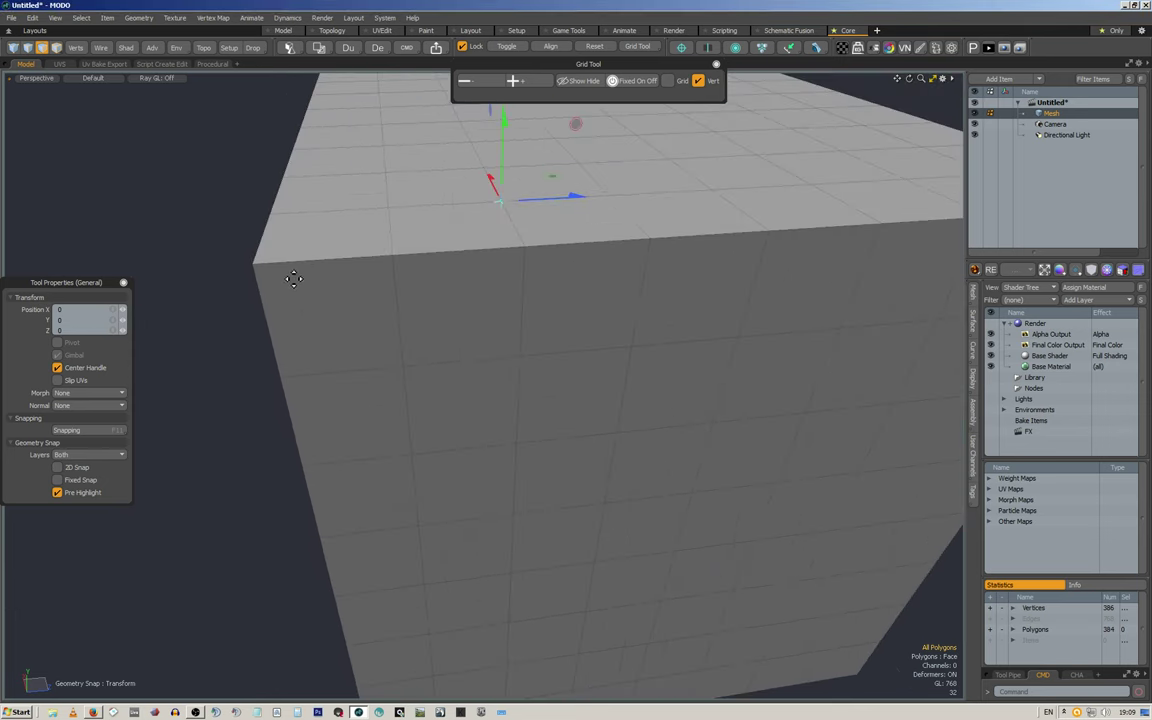
{"action": "left_click", "coordinate": [256, 267]}
{"action": "left_click_drag", "start_coordinate": [273, 270], "coordinate": [283, 285], "text": "alt"}
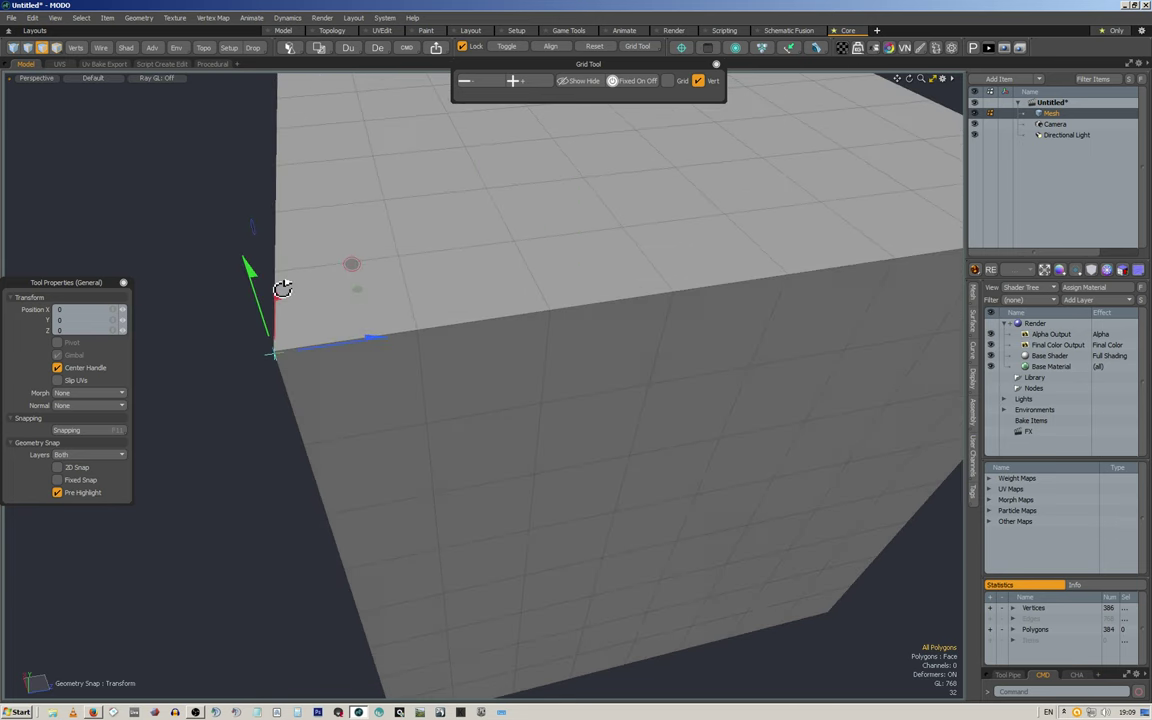
Step: Drop the Move tool after checking the handle's corner alignment, switch to vertex selection and reactivate Move
{"action": "left_click_drag", "start_coordinate": [281, 360], "coordinate": [476, 350], "text": "ctrl+alt"}
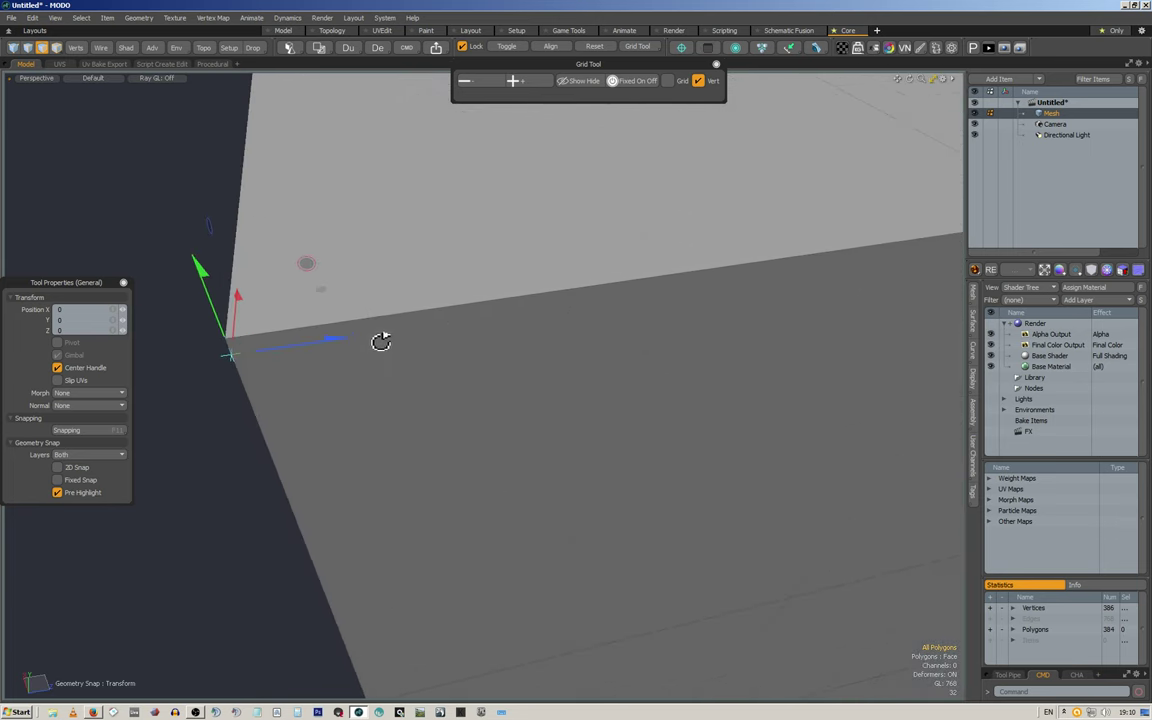
{"action": "left_click_drag", "start_coordinate": [383, 340], "coordinate": [270, 293], "text": "alt"}
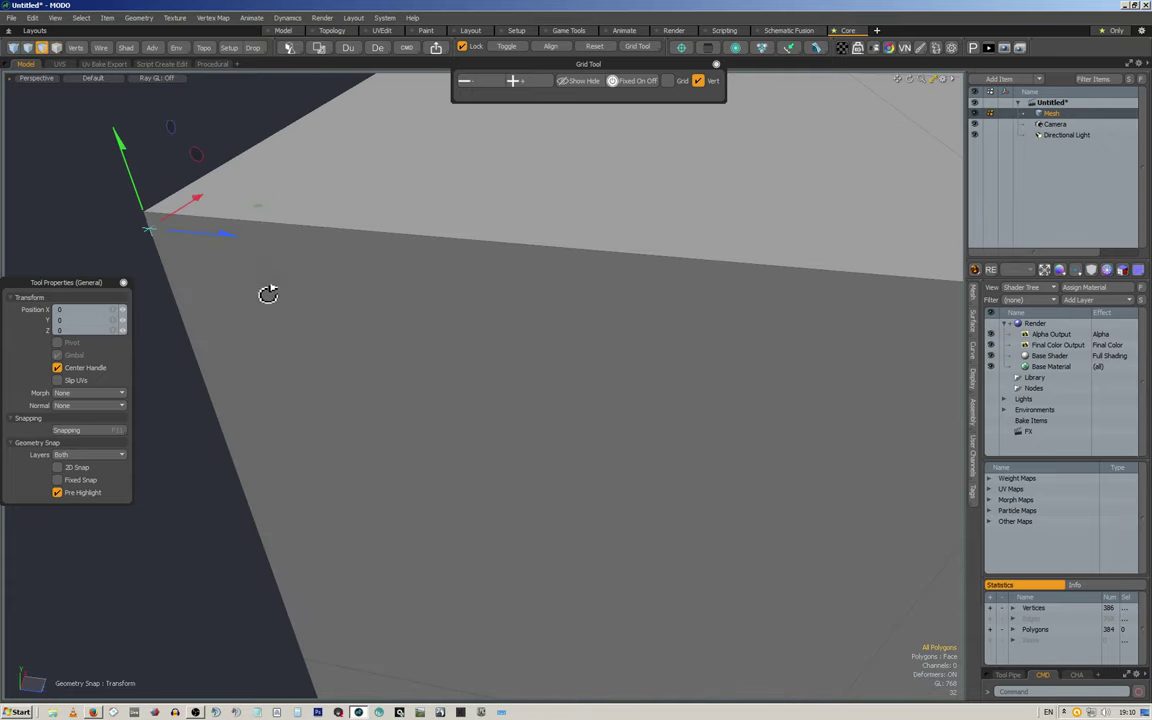
{"action": "key", "text": "q"}
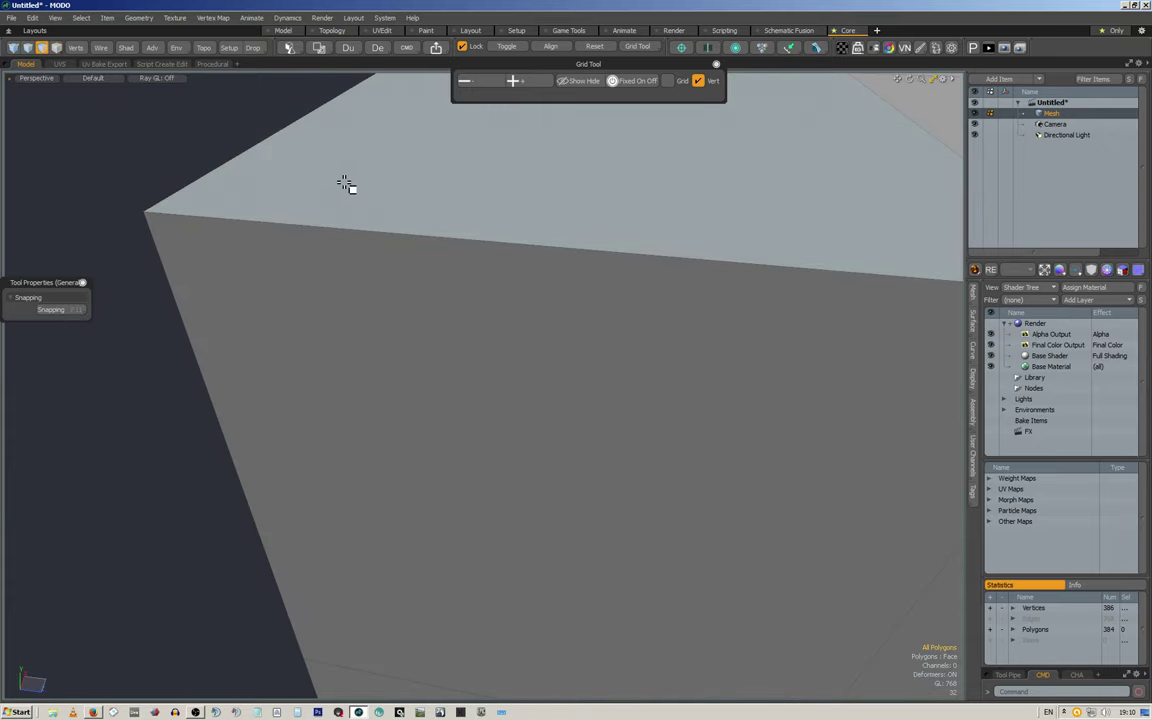
{"action": "scroll", "coordinate": [352, 185], "scroll_direction": "down", "scroll_amount": 5}
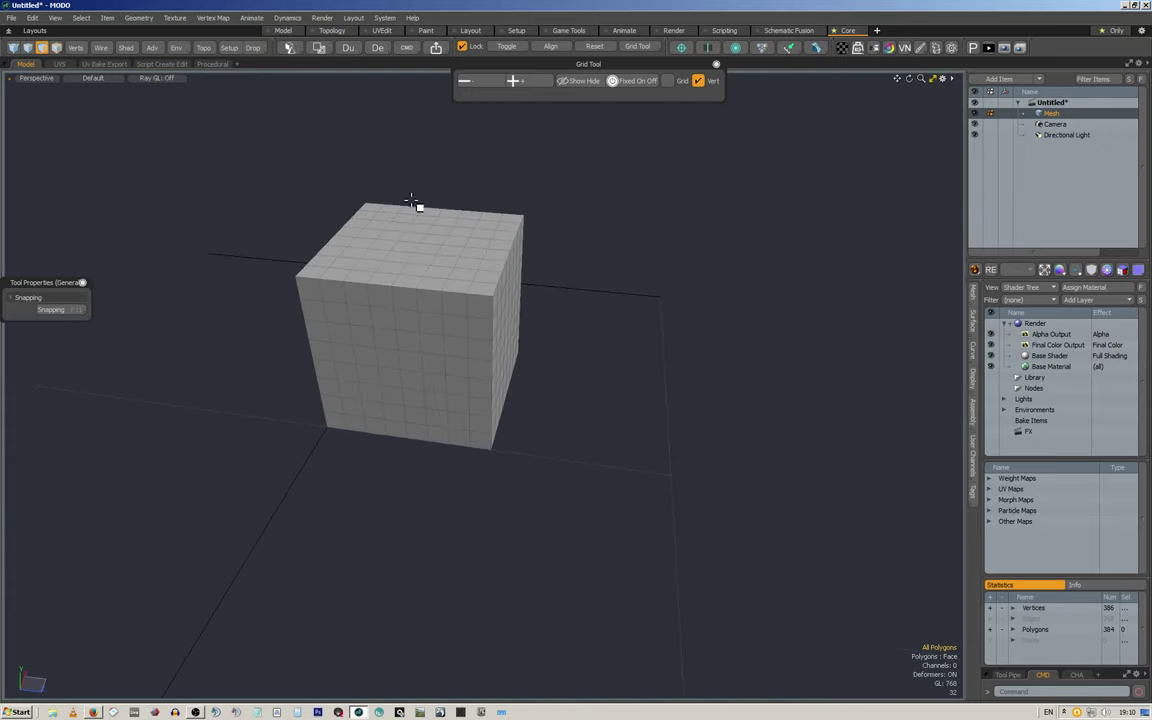
{"action": "left_click_drag", "start_coordinate": [451, 194], "coordinate": [488, 206], "text": "alt"}
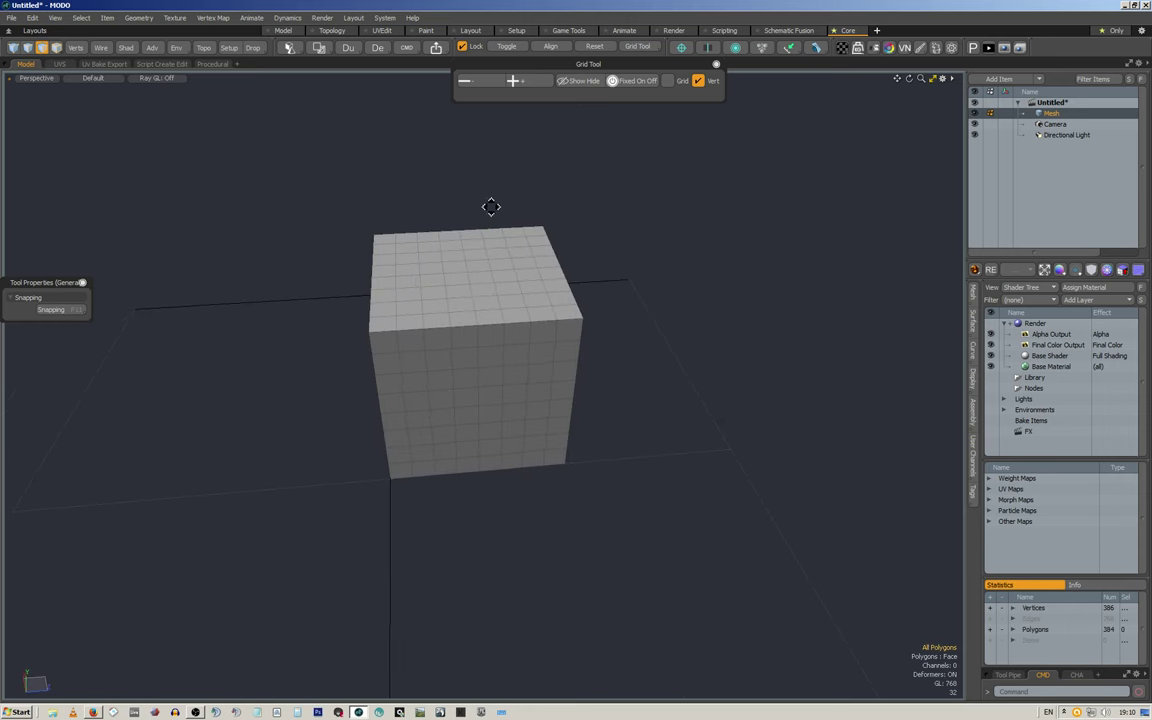
{"action": "key", "text": "1"}
{"action": "key", "text": "w"}
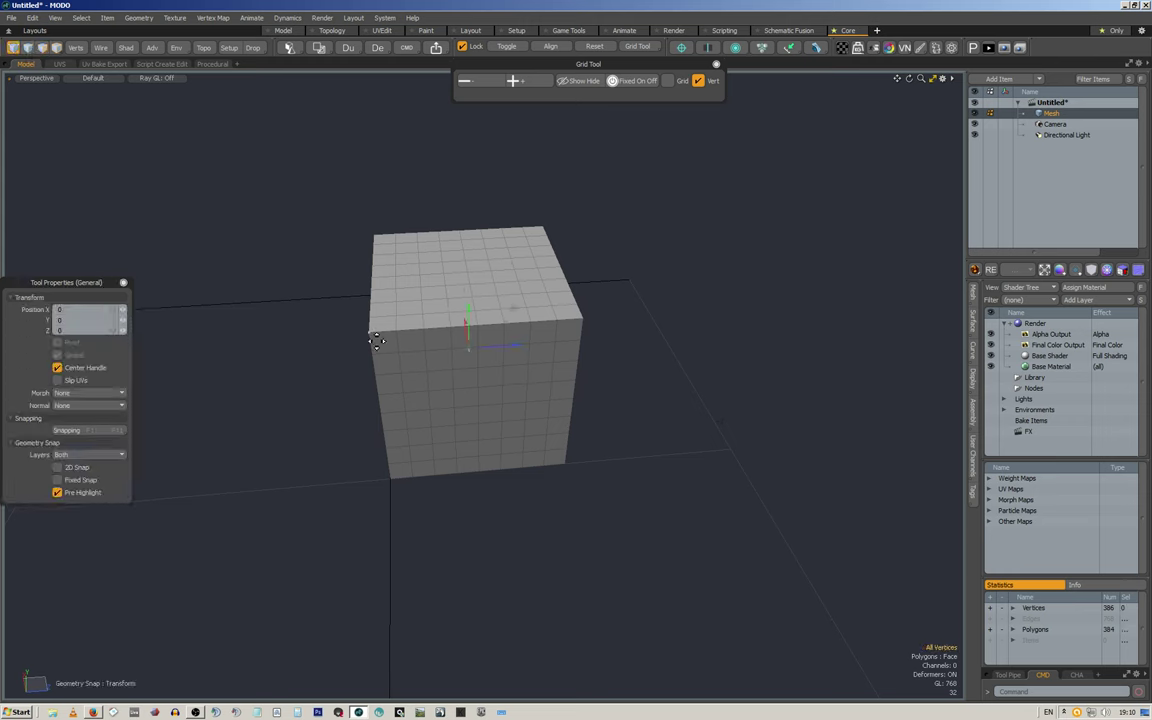
Step: Try to move the cube down to a Y offset of -16, and undo the move
{"action": "left_click_drag", "start_coordinate": [379, 340], "coordinate": [401, 399]}
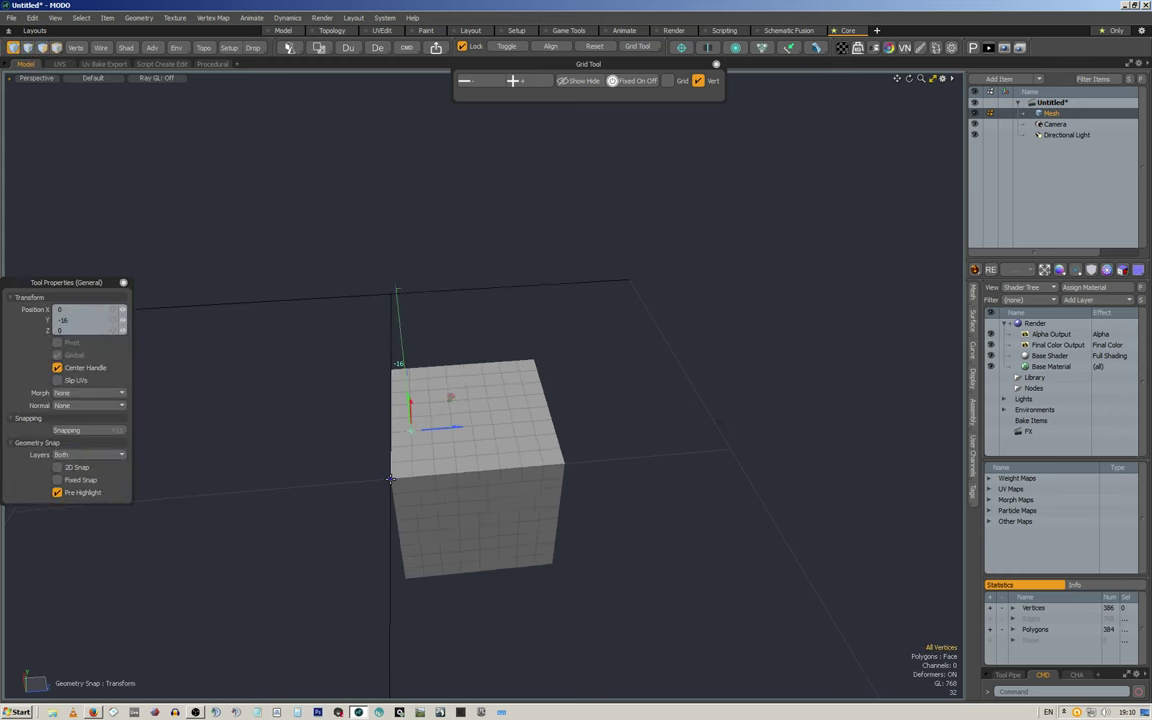
{"action": "left_click_drag", "start_coordinate": [427, 440], "coordinate": [462, 400], "text": "alt"}
{"action": "key", "text": "ctrl+z"}
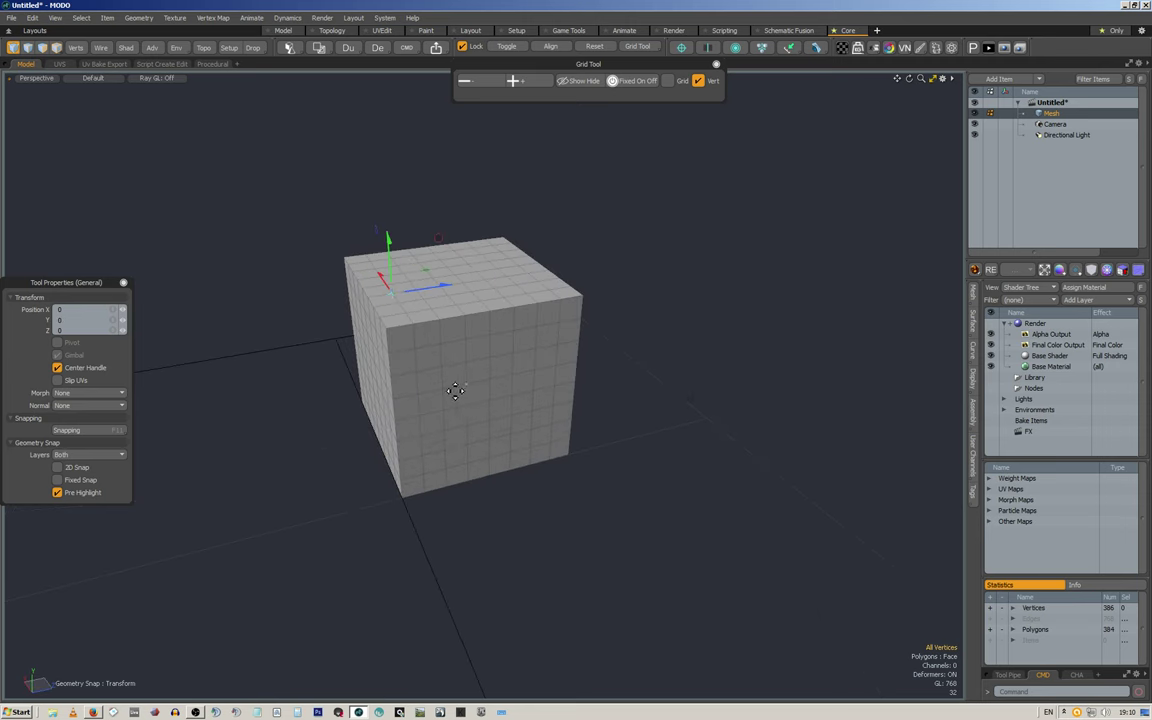
Step: Snap the Move handle to the cube's nearest lower corner vertex and check its alignment up close
{"action": "left_click", "coordinate": [404, 500]}
{"action": "scroll", "coordinate": [405, 500], "scroll_direction": "up", "scroll_amount": 5}
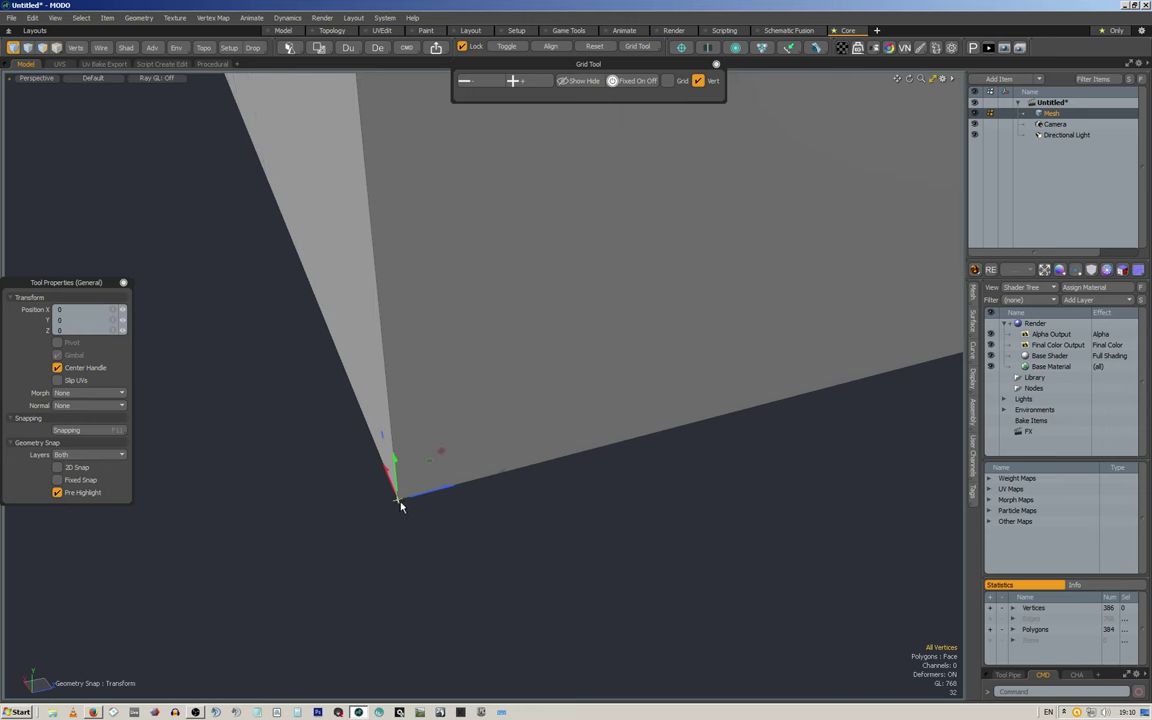
{"action": "scroll", "coordinate": [401, 498], "scroll_direction": "down", "scroll_amount": 5}
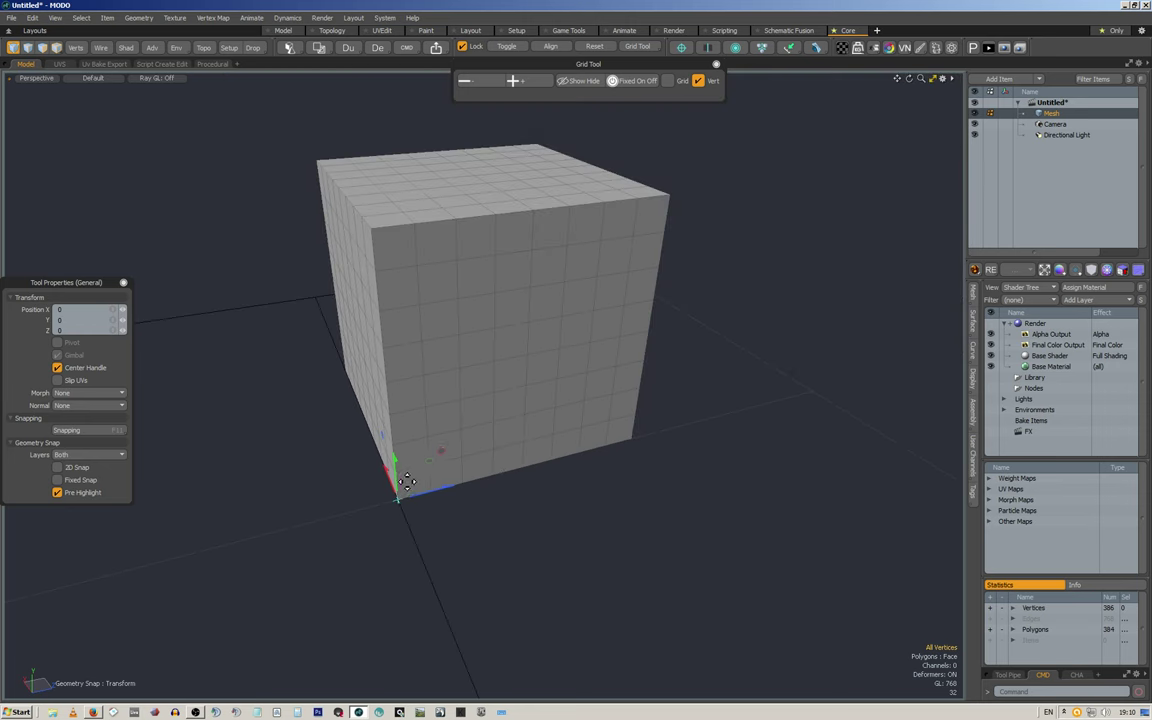
Step: Snap the Move handle to the opposite lower corner vertex of the cube's front face
{"action": "scroll", "coordinate": [613, 455], "scroll_direction": "up", "scroll_amount": 3}
{"action": "scroll", "coordinate": [697, 437], "scroll_direction": "up", "scroll_amount": 3}
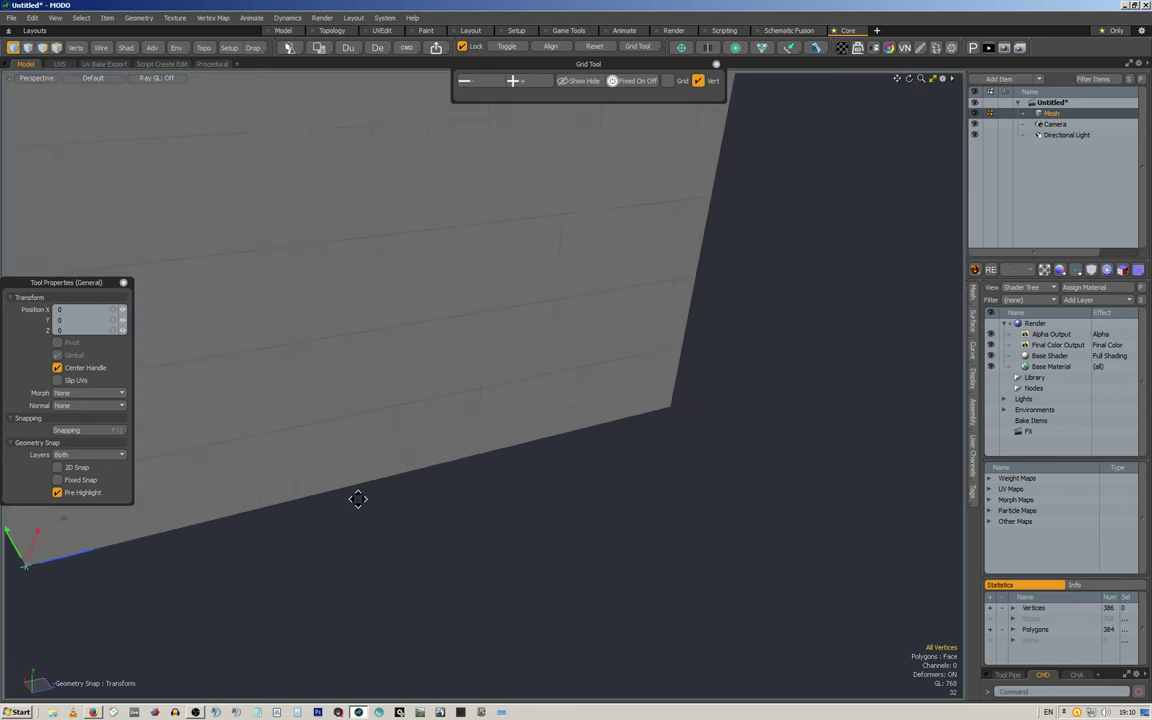
{"action": "left_click", "coordinate": [667, 417]}
{"action": "scroll", "coordinate": [665, 424], "scroll_direction": "down", "scroll_amount": 2}
{"action": "scroll", "coordinate": [514, 452], "scroll_direction": "down", "scroll_amount": 6}
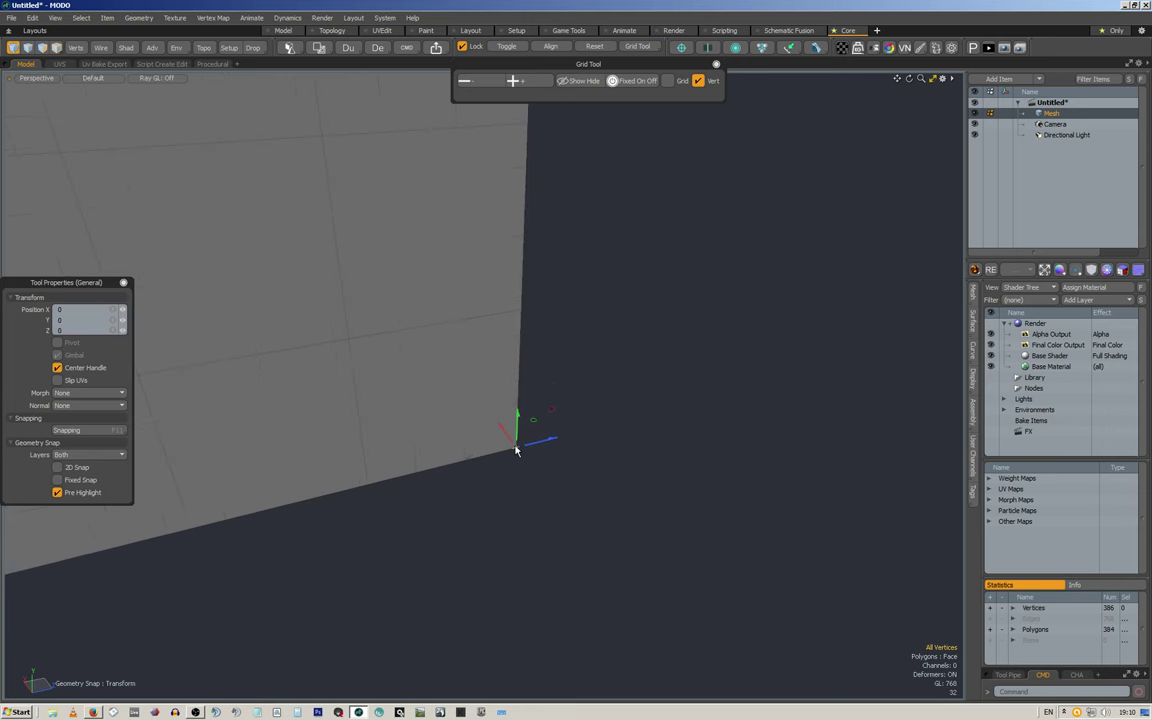
{"action": "scroll", "coordinate": [504, 314], "scroll_direction": "up", "scroll_amount": 2}
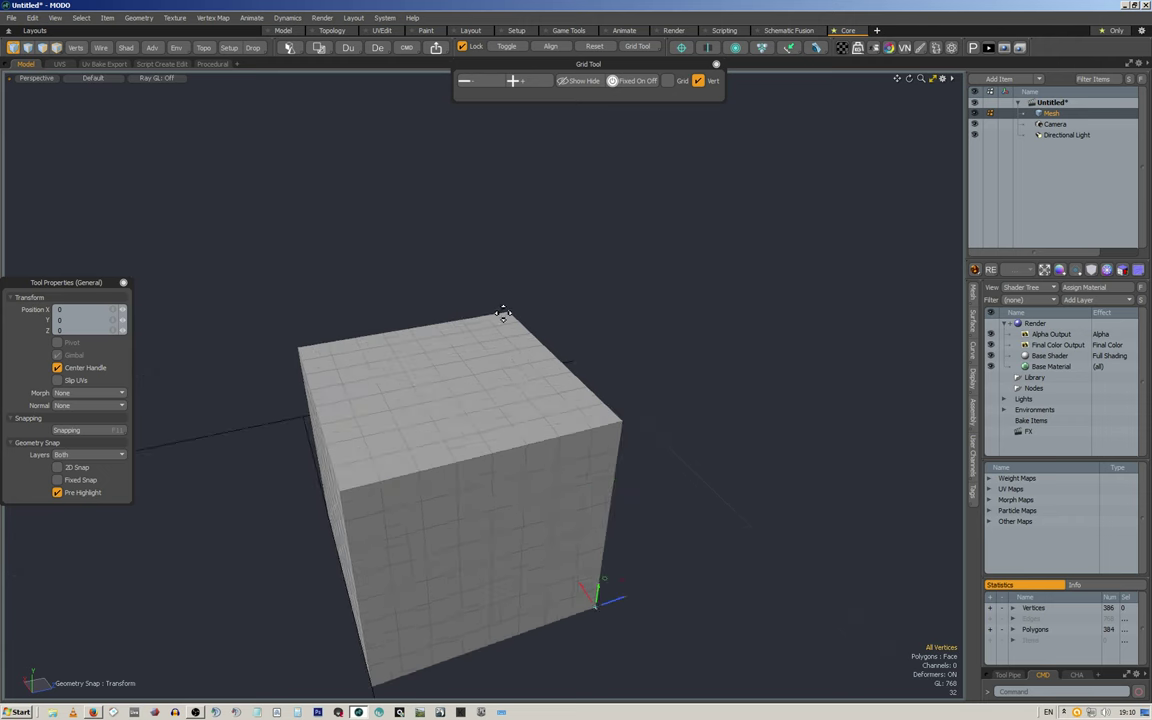
Step: Snap the Move handle to the upper corner of the same edge and back to the nearest lower corner vertex
{"action": "scroll", "coordinate": [626, 425], "scroll_direction": "up", "scroll_amount": 1}
{"action": "left_click_drag", "start_coordinate": [626, 425], "coordinate": [550, 352], "text": "alt+shift"}
{"action": "scroll", "coordinate": [578, 384], "scroll_direction": "up", "scroll_amount": 2}
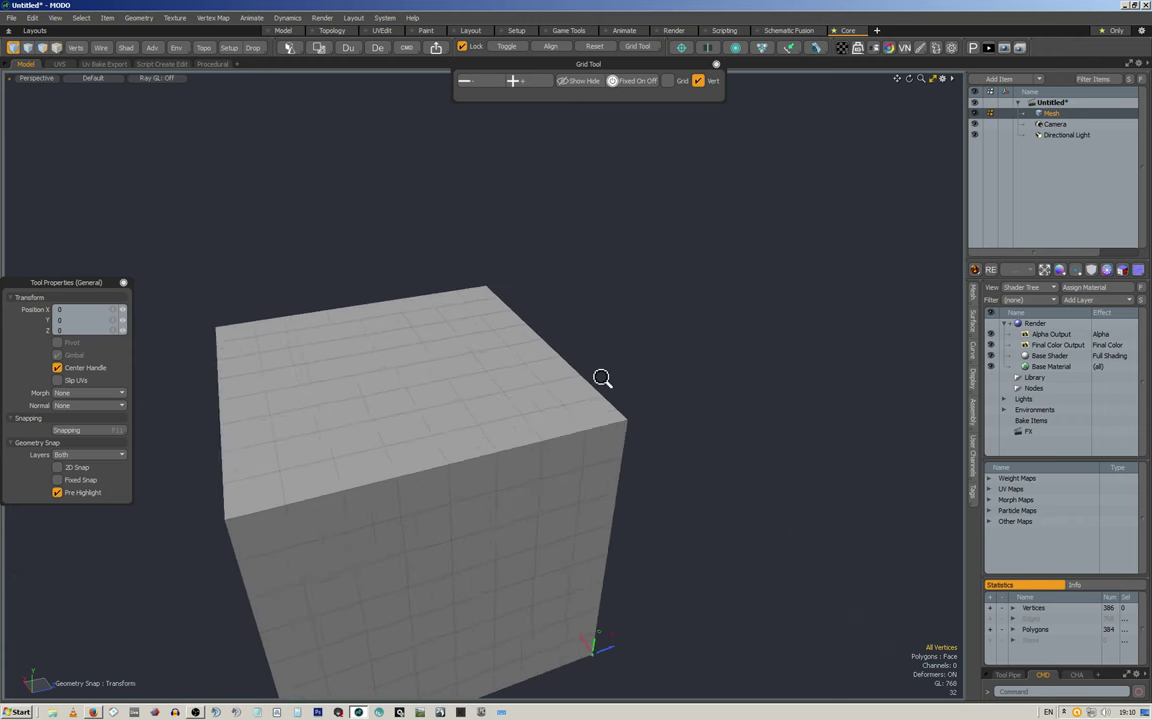
{"action": "left_click_drag", "start_coordinate": [675, 383], "coordinate": [568, 240], "text": "alt+shift"}
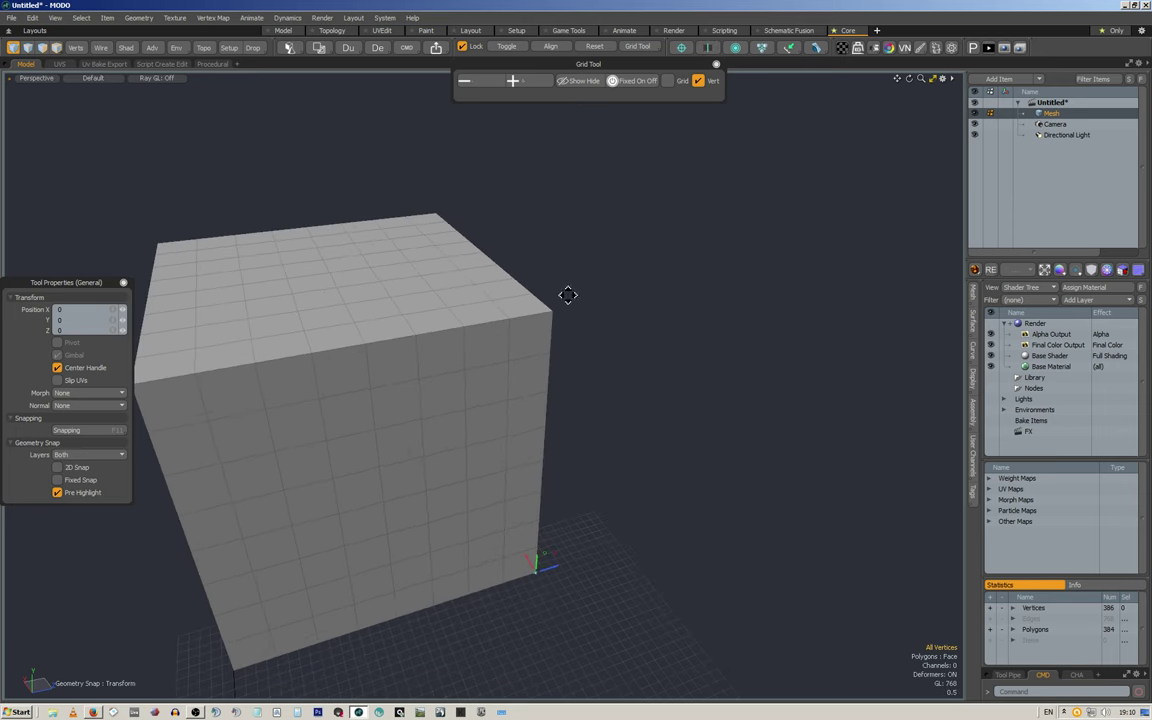
{"action": "left_click", "coordinate": [558, 315]}
{"action": "left_click_drag", "start_coordinate": [478, 460], "coordinate": [586, 234], "text": "alt"}
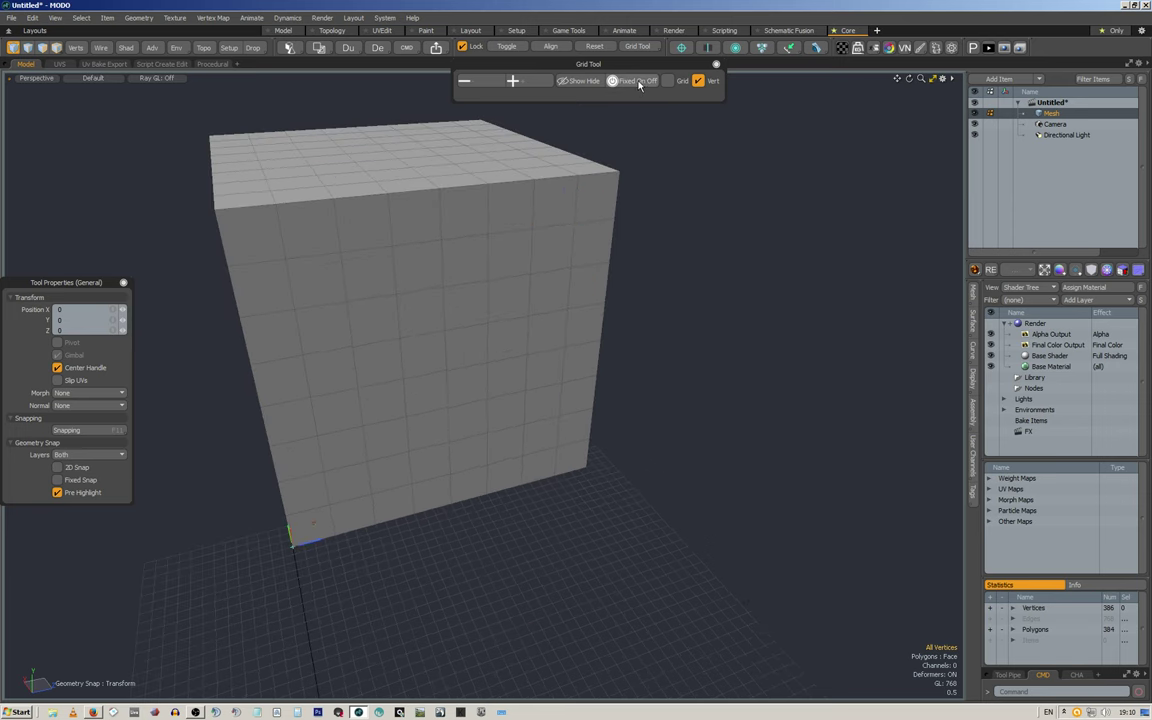
{"action": "left_click_drag", "start_coordinate": [435, 347], "coordinate": [609, 177], "text": "alt"}
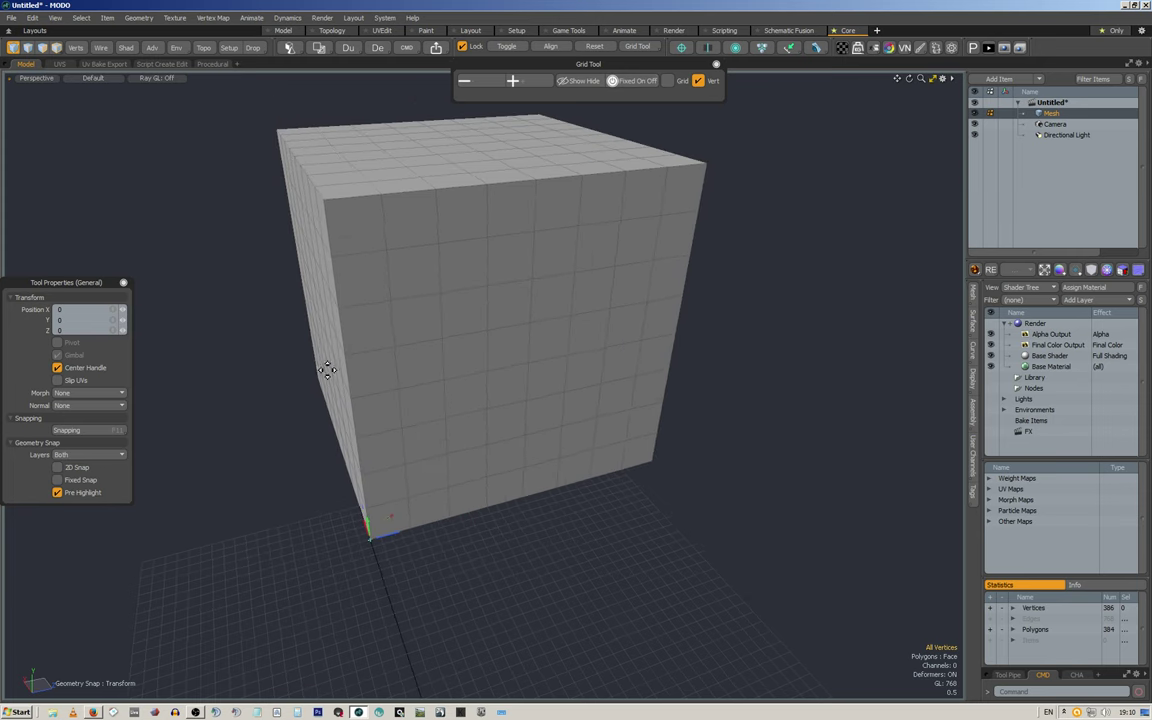
Step: Snap the Move handle between several front face vertices, ending on the nearest upper corner, and check its alignment up close
{"action": "left_click", "coordinate": [326, 196]}
{"action": "left_click", "coordinate": [386, 249]}
{"action": "left_click", "coordinate": [375, 539]}
{"action": "left_click", "coordinate": [321, 194]}
{"action": "scroll", "coordinate": [321, 194], "scroll_direction": "up", "scroll_amount": 5}
{"action": "scroll", "coordinate": [329, 244], "scroll_direction": "up", "scroll_amount": 3}
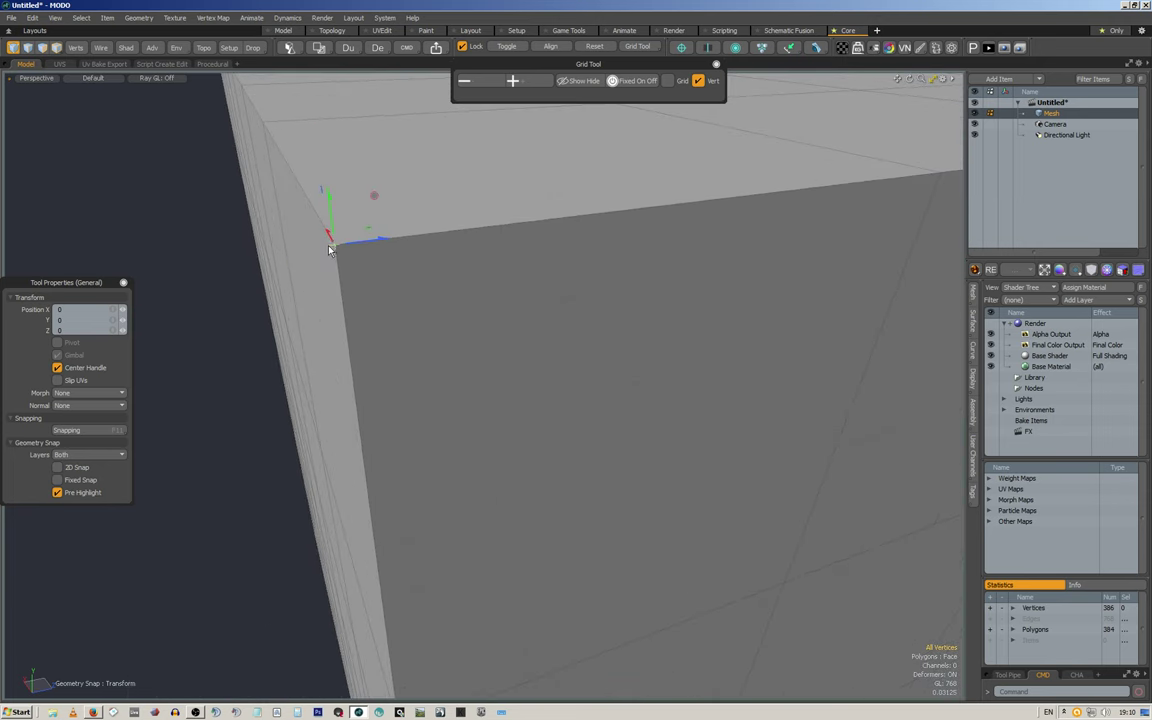
{"action": "scroll", "coordinate": [340, 247], "scroll_direction": "up", "scroll_amount": 3}
{"action": "scroll", "coordinate": [391, 311], "scroll_direction": "up", "scroll_amount": 1}
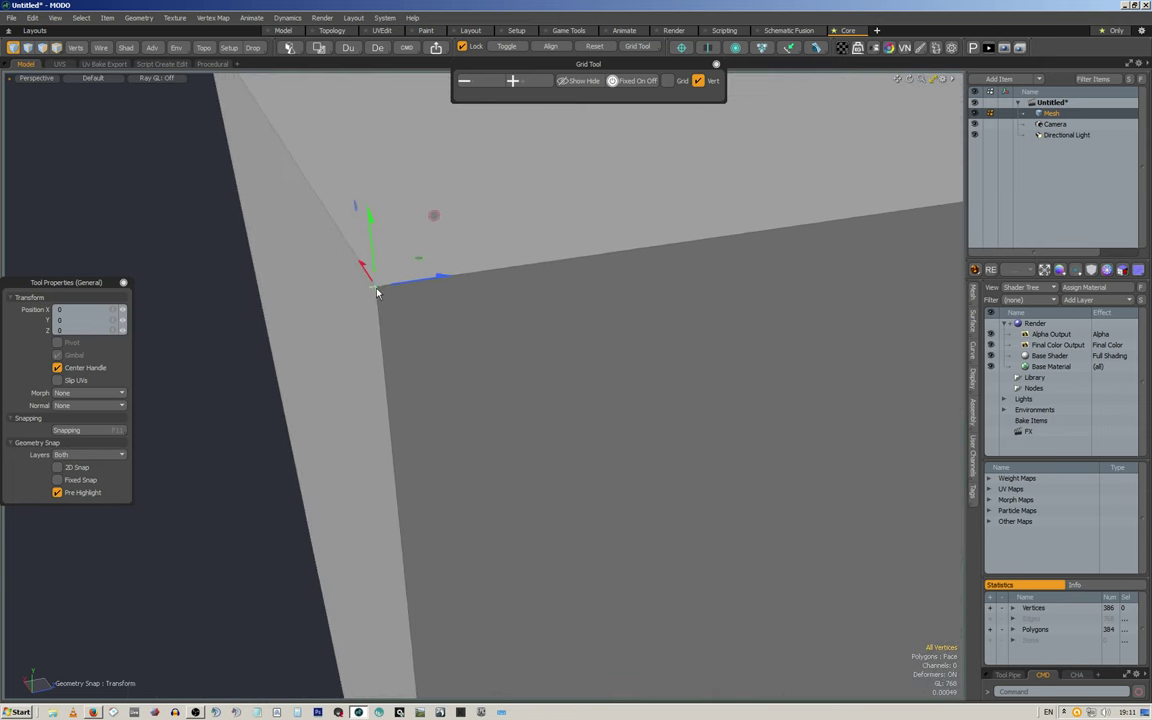
{"action": "scroll", "coordinate": [376, 291], "scroll_direction": "down", "scroll_amount": 1}
{"action": "scroll", "coordinate": [377, 291], "scroll_direction": "down", "scroll_amount": 6}
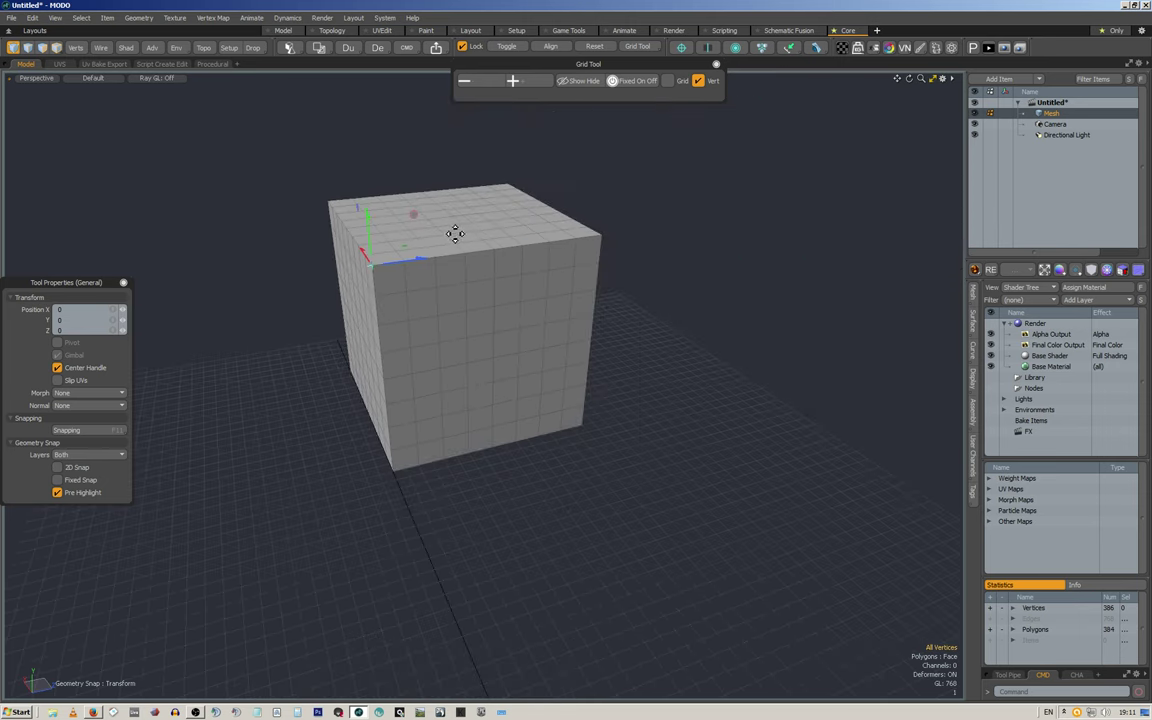
Step: Try moving the cube along the Z axis with grid snapping off
{"action": "left_click_drag", "start_coordinate": [471, 247], "coordinate": [514, 244], "text": "alt"}
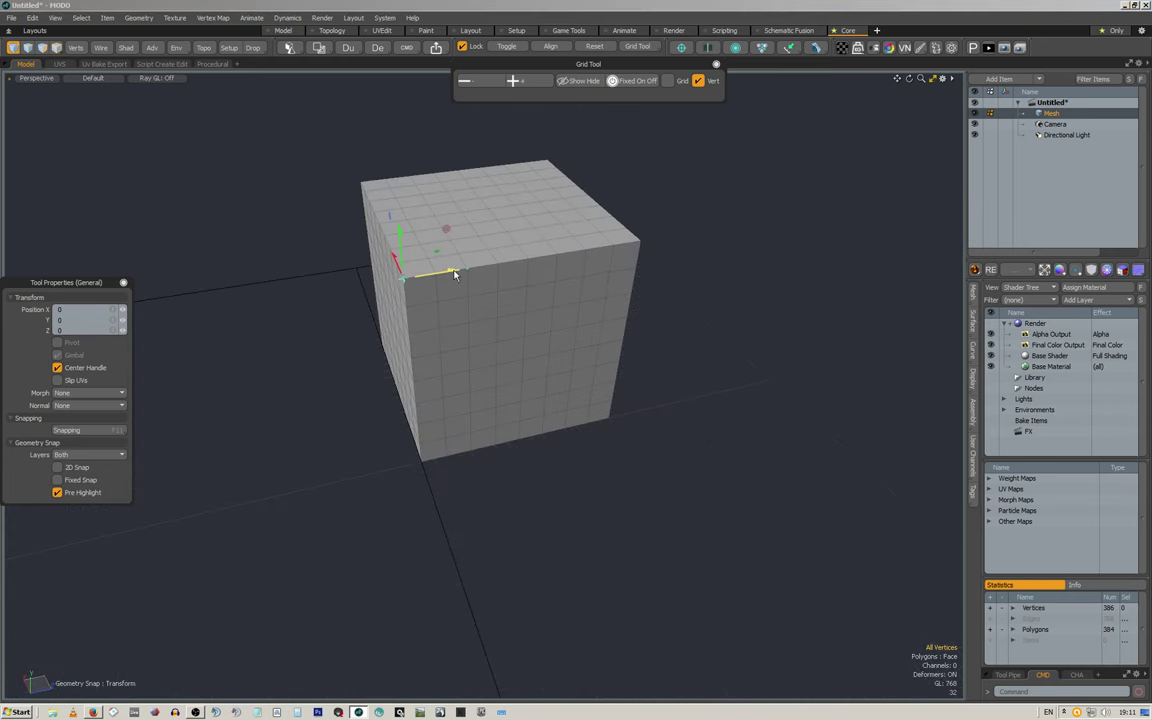
{"action": "left_click_drag", "start_coordinate": [455, 271], "coordinate": [346, 280]}
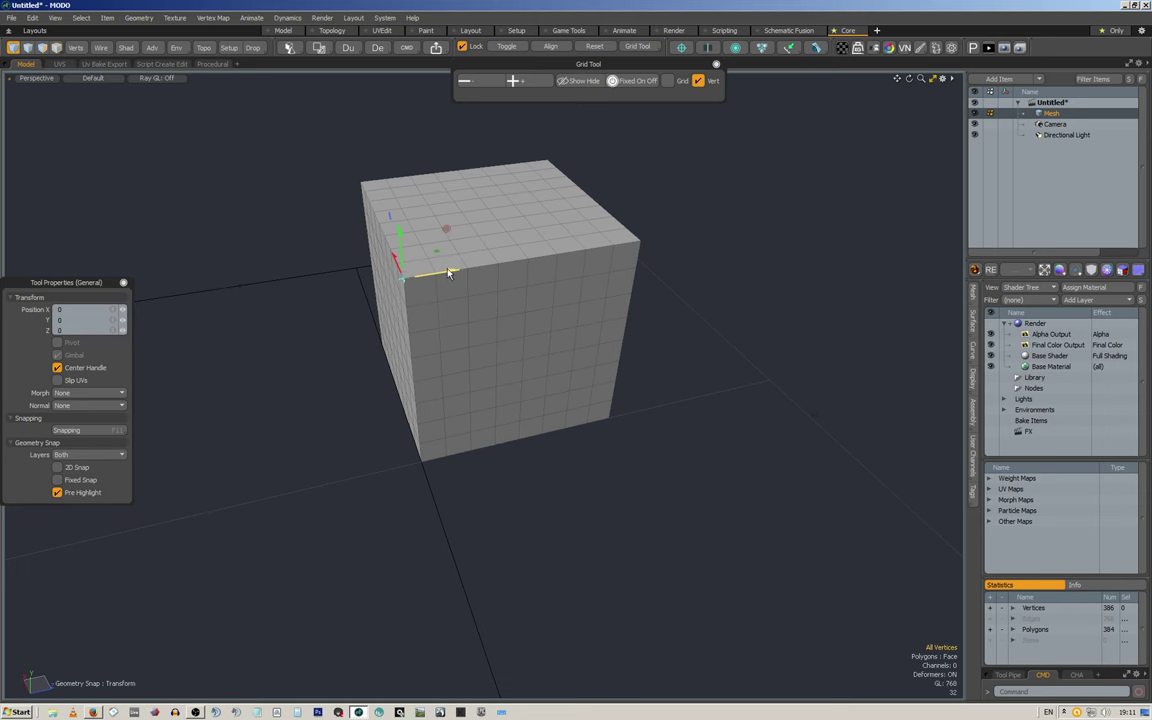
{"action": "scroll", "coordinate": [449, 273], "scroll_direction": "down", "scroll_amount": 4}
{"action": "left_click_drag", "start_coordinate": [440, 260], "coordinate": [488, 311], "text": "alt+shift"}
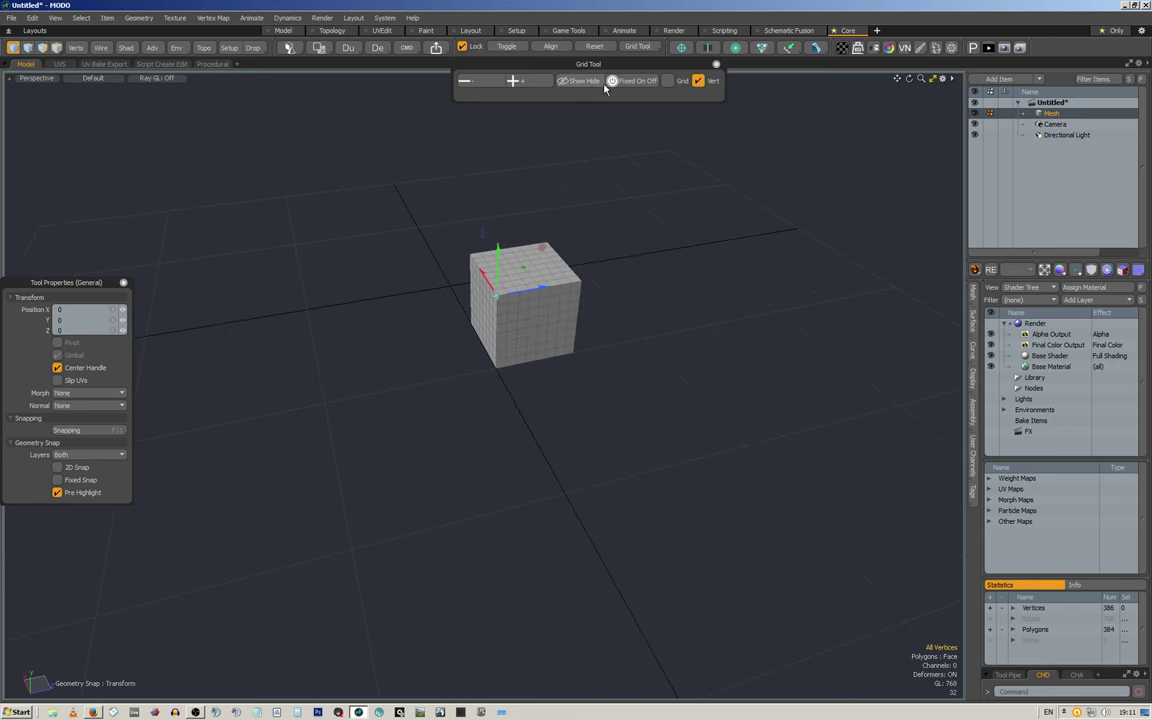
Step: Turn on grid snapping, increase the grid size to 64 and move the cube 32 along X and 64 along Z
{"action": "left_click", "coordinate": [667, 80]}
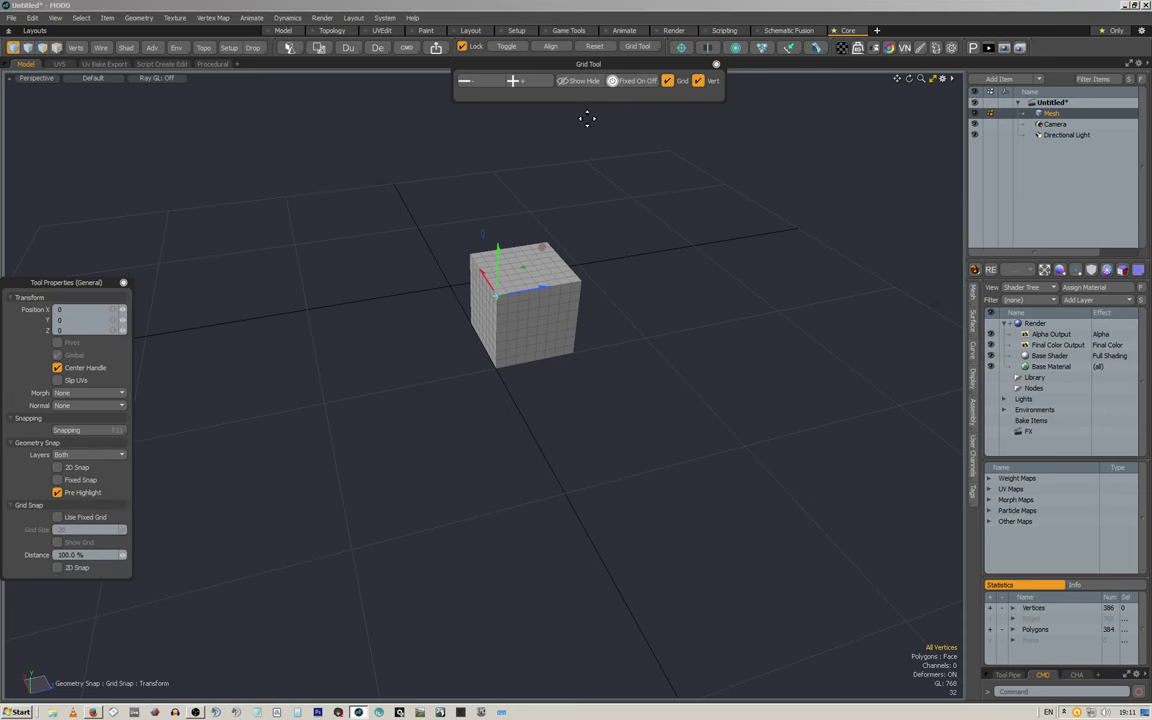
{"action": "left_click", "coordinate": [539, 87]}
{"action": "left_click_drag", "start_coordinate": [541, 288], "coordinate": [594, 247]}
{"action": "left_click_drag", "start_coordinate": [396, 316], "coordinate": [516, 342], "text": "alt"}
{"action": "left_click_drag", "start_coordinate": [378, 368], "coordinate": [490, 382]}
{"action": "left_click", "coordinate": [125, 297]}
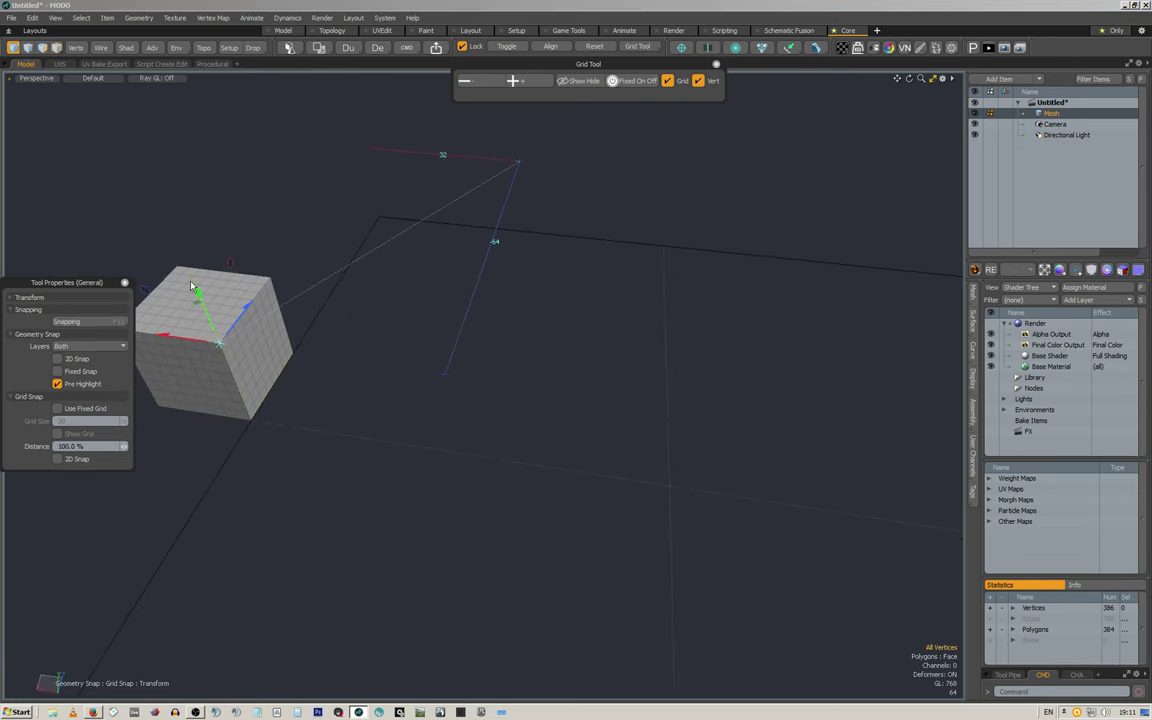
Step: Move the cube in grid steps until an upper corner vertex sits at the world origin, and drop the Move tool
{"action": "scroll", "coordinate": [400, 291], "scroll_direction": "down", "scroll_amount": 5}
{"action": "left_click_drag", "start_coordinate": [300, 338], "coordinate": [555, 307]}
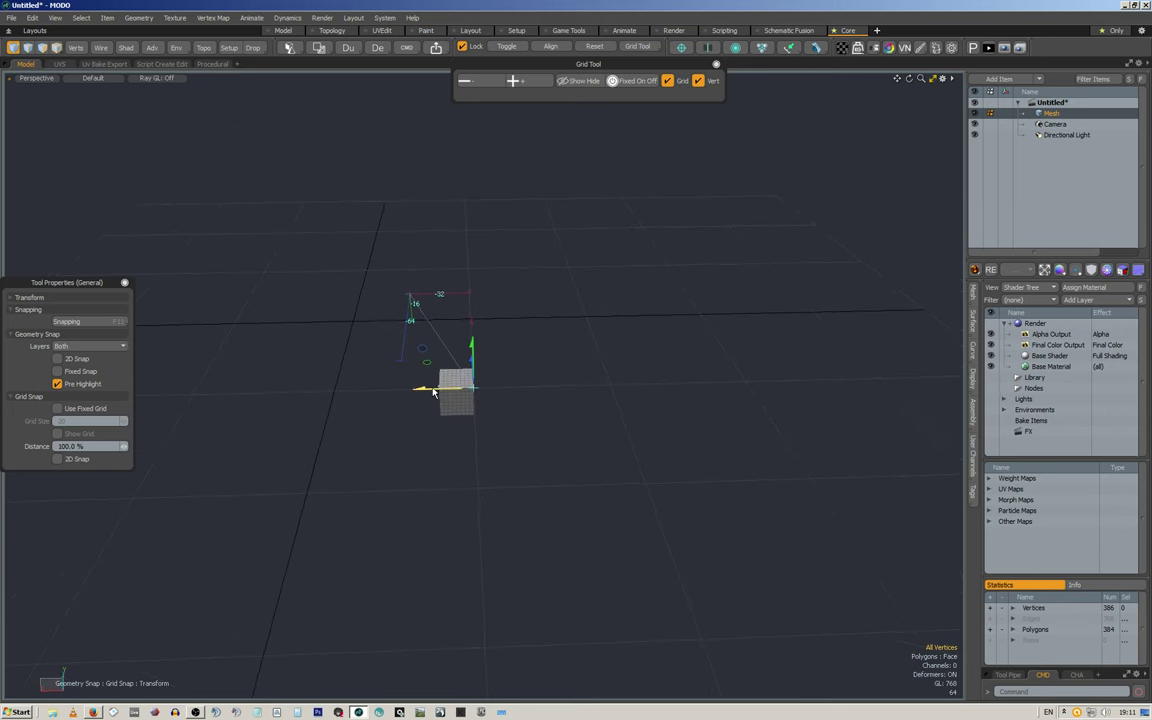
{"action": "mouse_move", "coordinate": [453, 389]}
{"action": "left_mouse_down"}
{"action": "mouse_move", "coordinate": [597, 390]}
{"action": "mouse_move", "coordinate": [453, 383]}
{"action": "left_mouse_up"}
{"action": "left_click_drag", "start_coordinate": [592, 349], "coordinate": [458, 270], "text": "alt"}
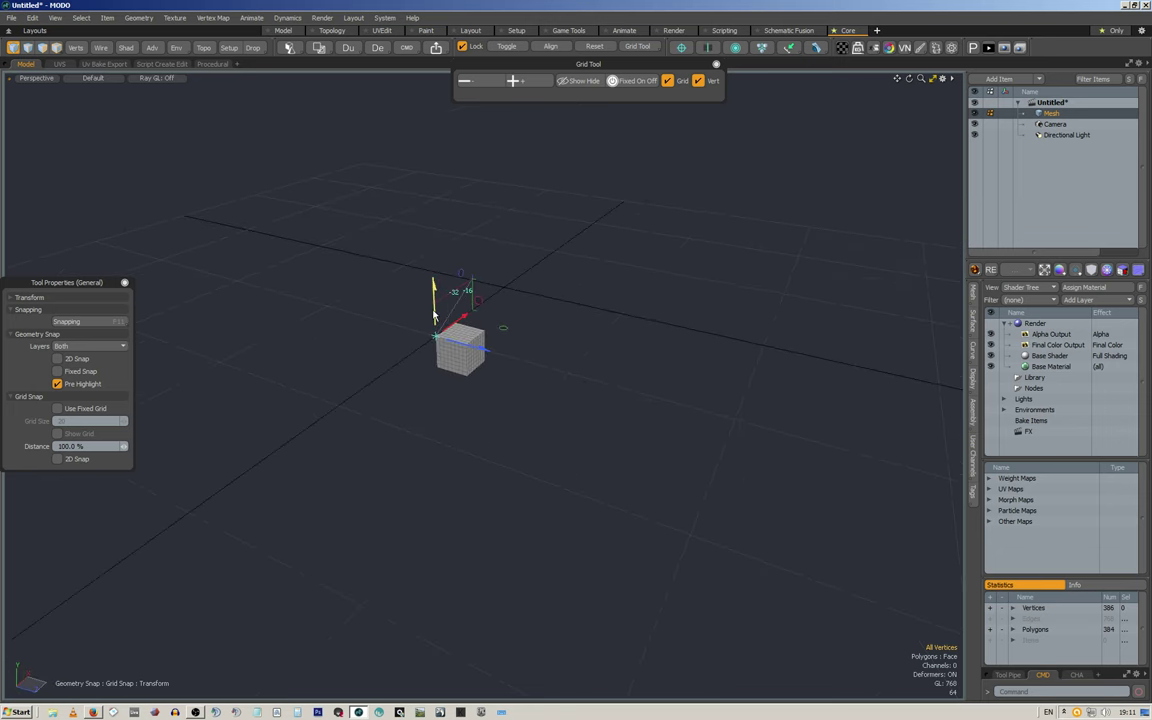
{"action": "left_click_drag", "start_coordinate": [433, 312], "coordinate": [535, 334]}
{"action": "scroll", "coordinate": [531, 340], "scroll_direction": "up", "scroll_amount": 3}
{"action": "key", "text": "q"}
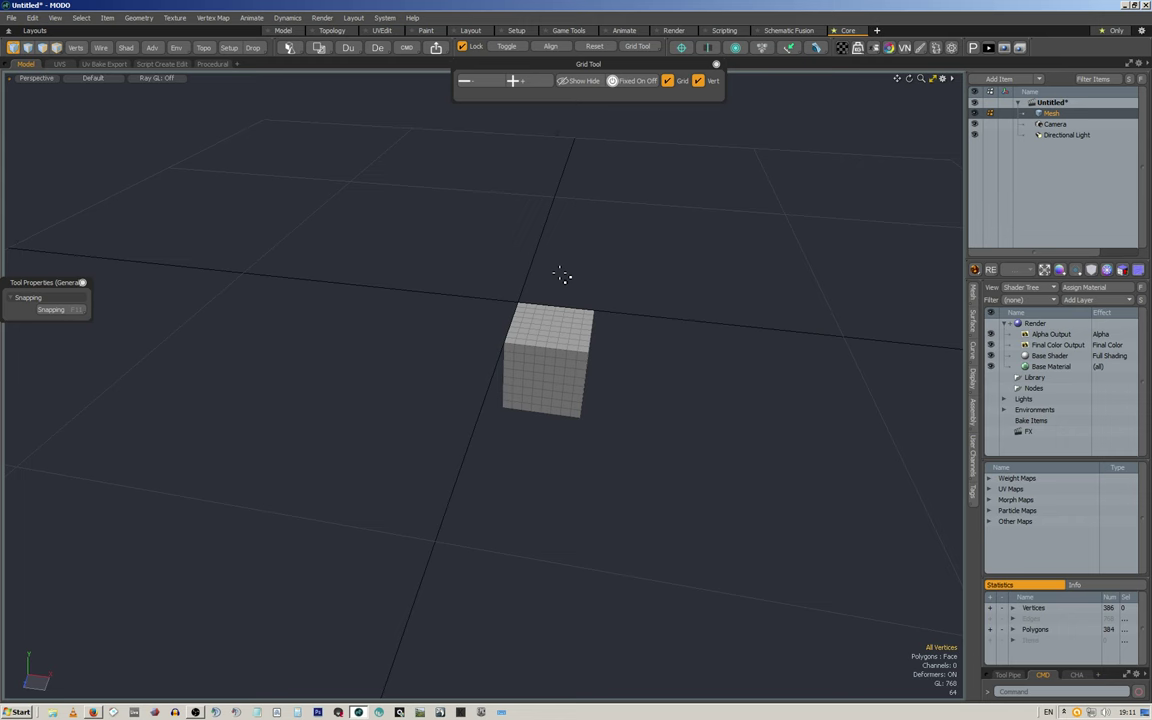
Step: Close and reopen the Grid Tool, and reduce the grid size to 16
{"action": "left_click", "coordinate": [717, 66]}
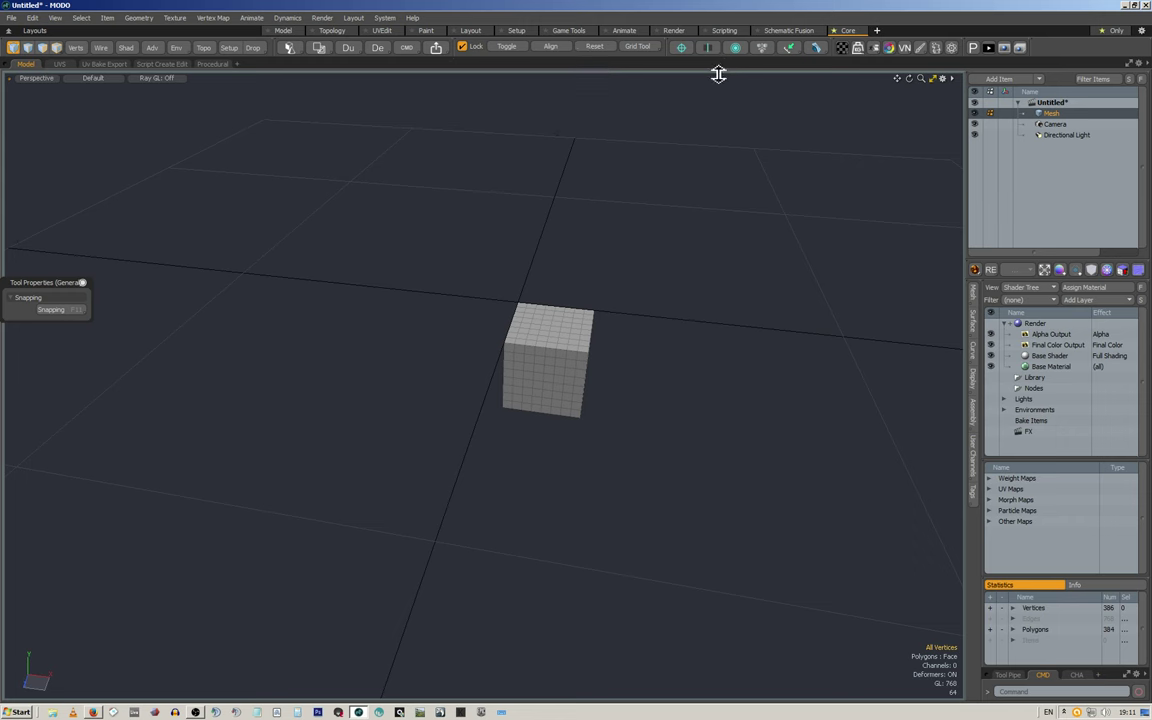
{"action": "left_click", "coordinate": [634, 48]}
{"action": "left_click", "coordinate": [516, 86]}
{"action": "left_click", "coordinate": [516, 86]}
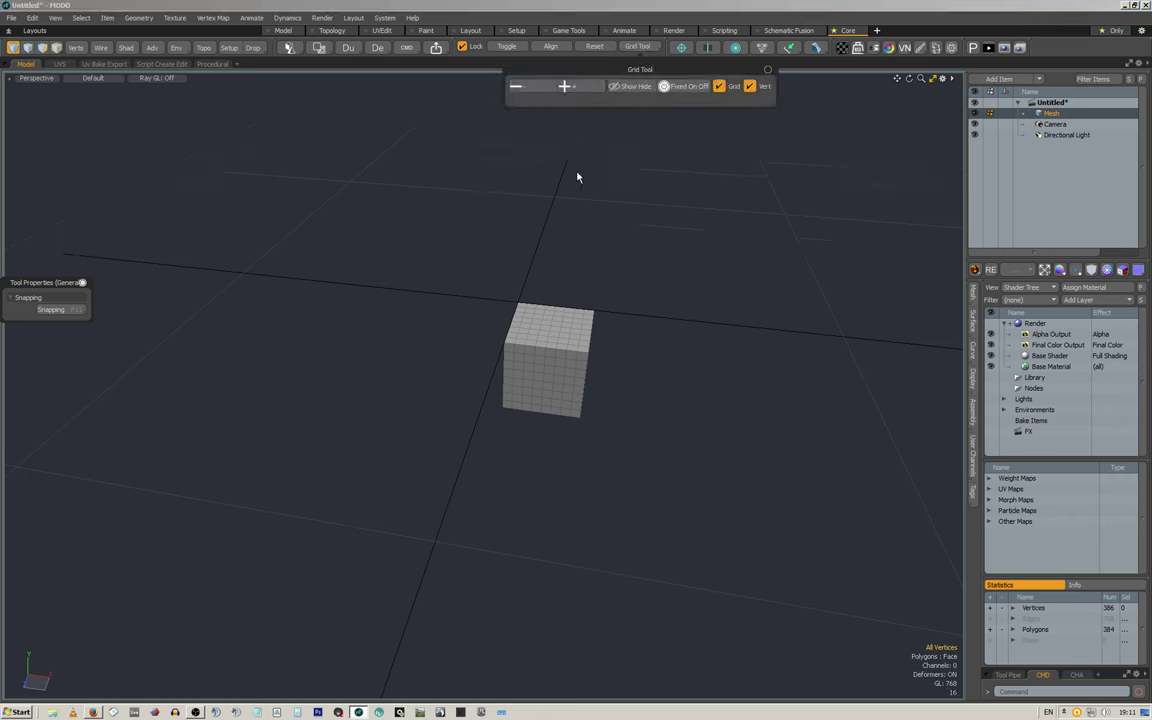
Step: Center the cube at the world origin with the GM option of Center Mesh in the Mesh Edit tools
{"action": "left_click", "coordinate": [319, 49]}
{"action": "left_click", "coordinate": [537, 89]}
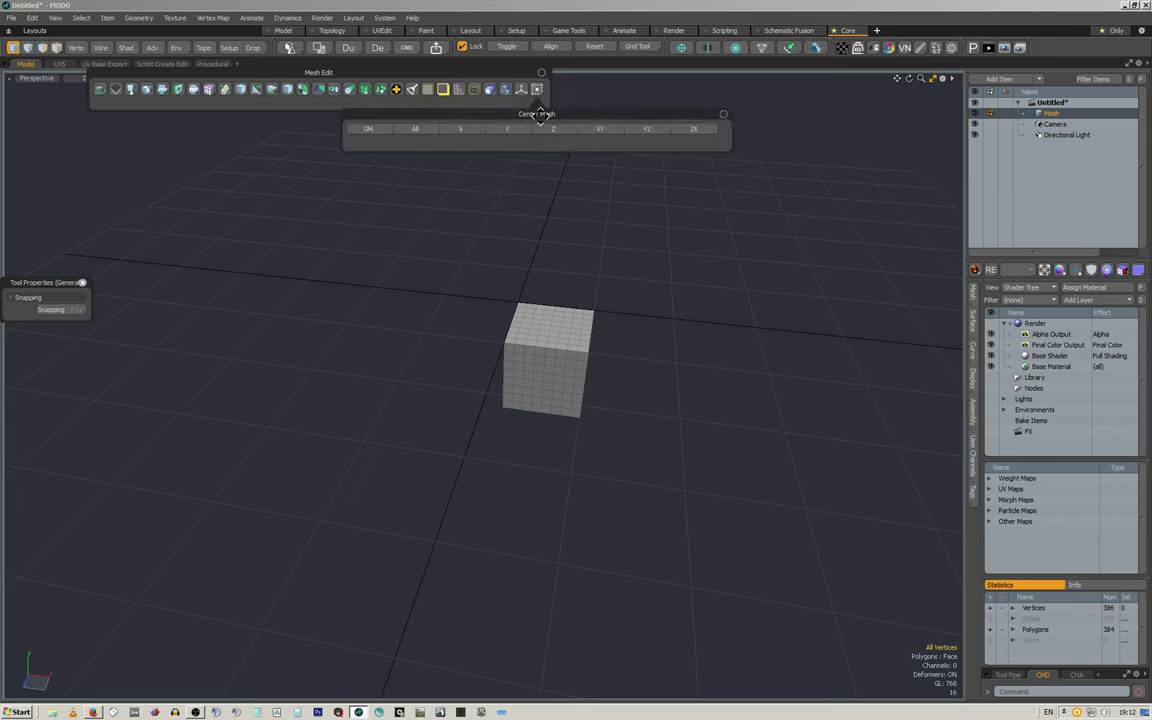
{"action": "left_click", "coordinate": [369, 128]}
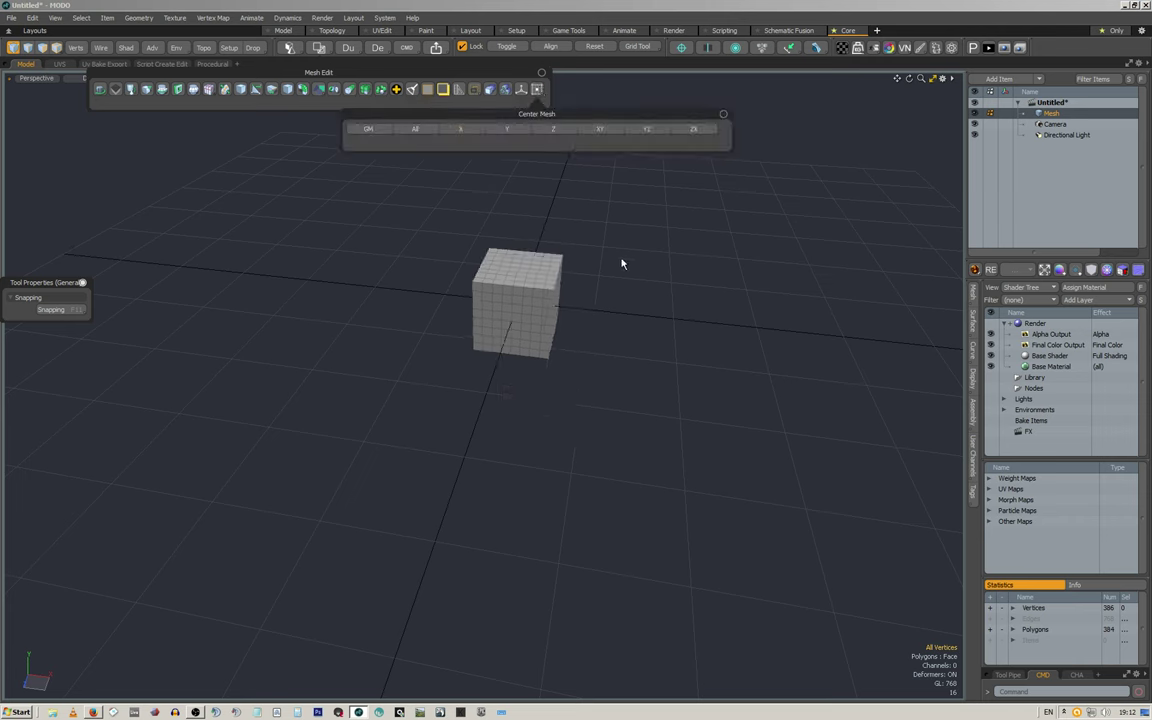
{"action": "scroll", "coordinate": [551, 297], "scroll_direction": "up", "scroll_amount": 3}
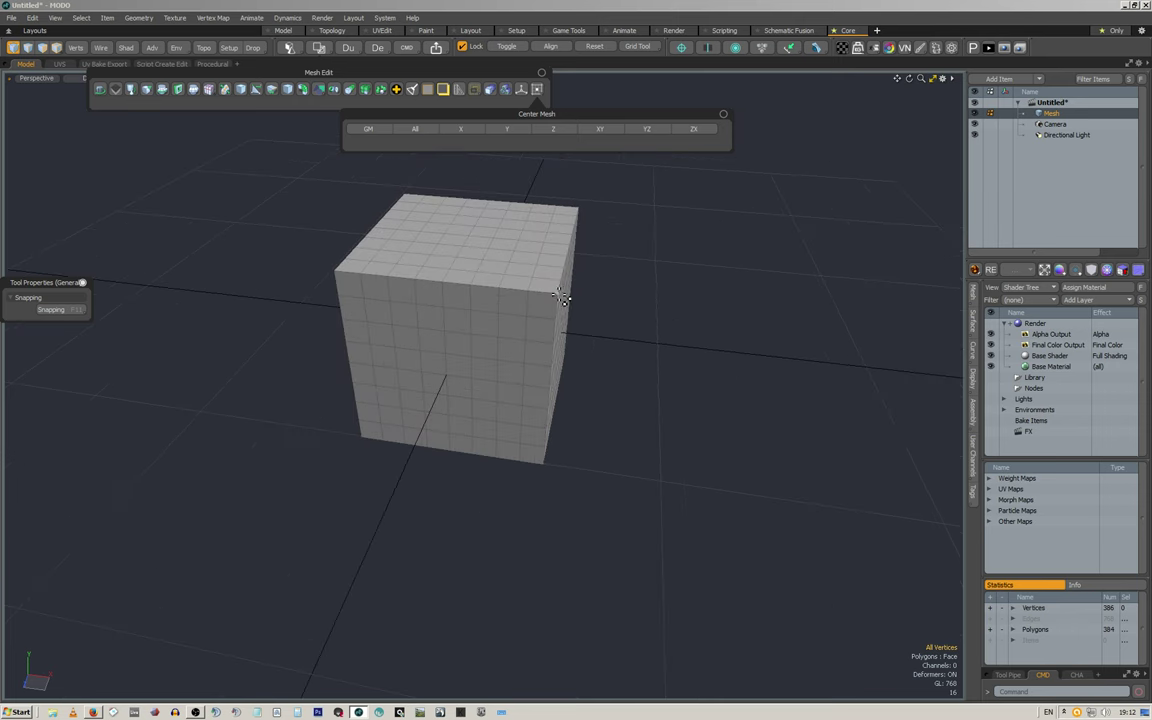
{"action": "left_click", "coordinate": [557, 298]}
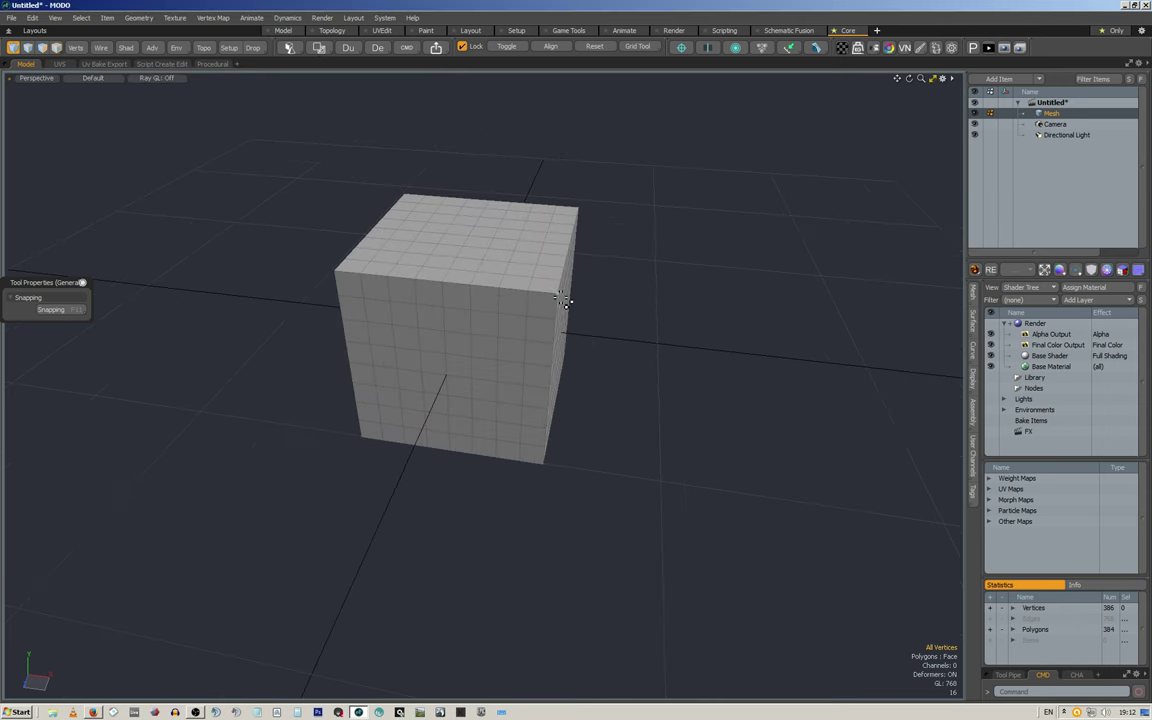
Step: Bring the cube's top face to ground level by applying the GM option of Center Mesh to an upper corner vertex
{"action": "left_click", "coordinate": [560, 297]}
{"action": "key", "text": "ctrl+space"}
{"action": "left_click", "coordinate": [663, 137]}
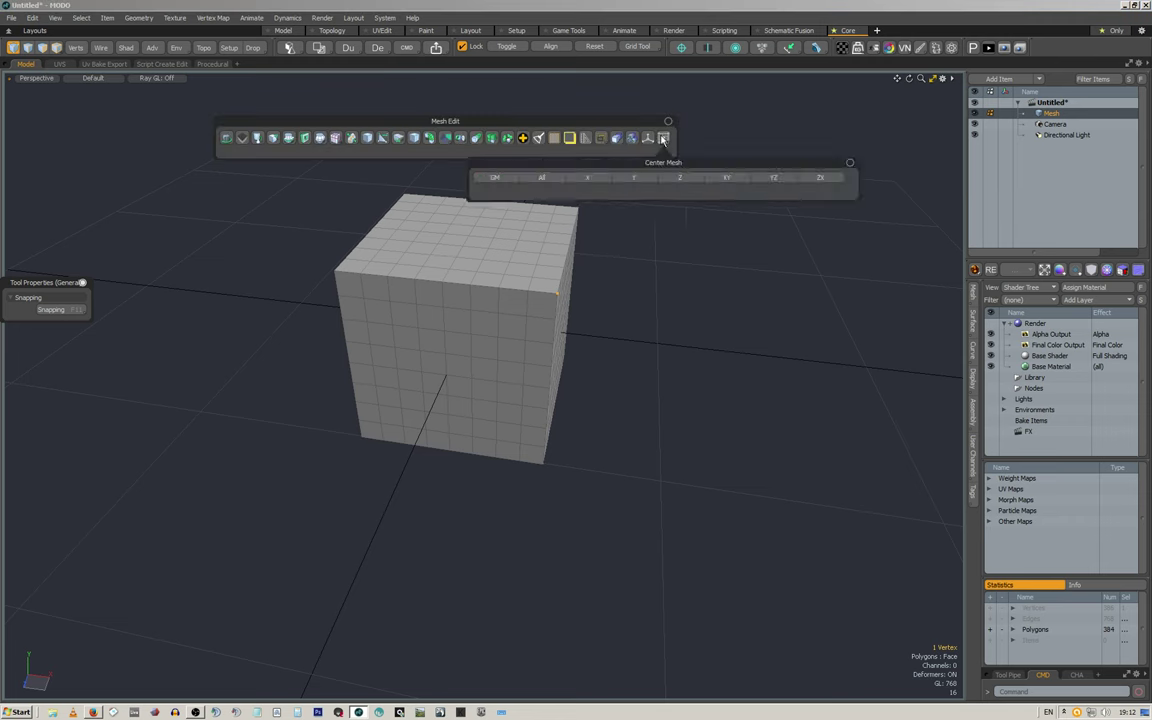
{"action": "left_click", "coordinate": [506, 179]}
{"action": "left_click", "coordinate": [506, 178]}
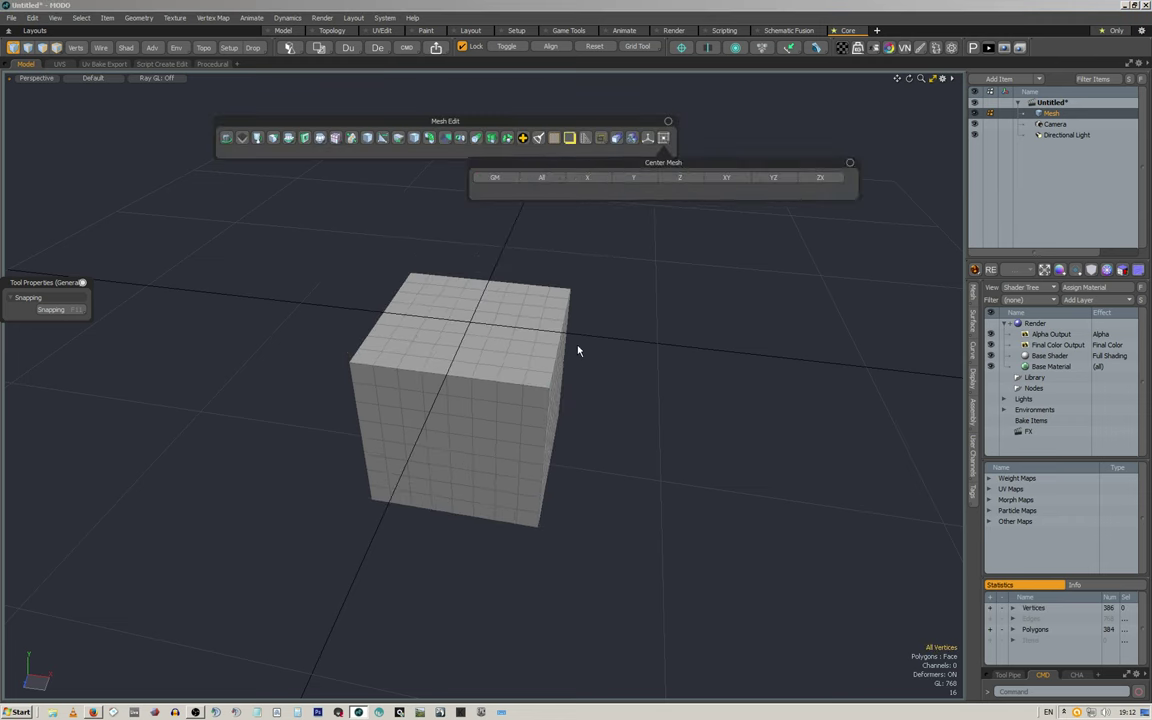
Step: Rest the cube on the ground plane by applying the GM option of Center Mesh to a lower corner vertex
{"action": "left_click", "coordinate": [537, 529]}
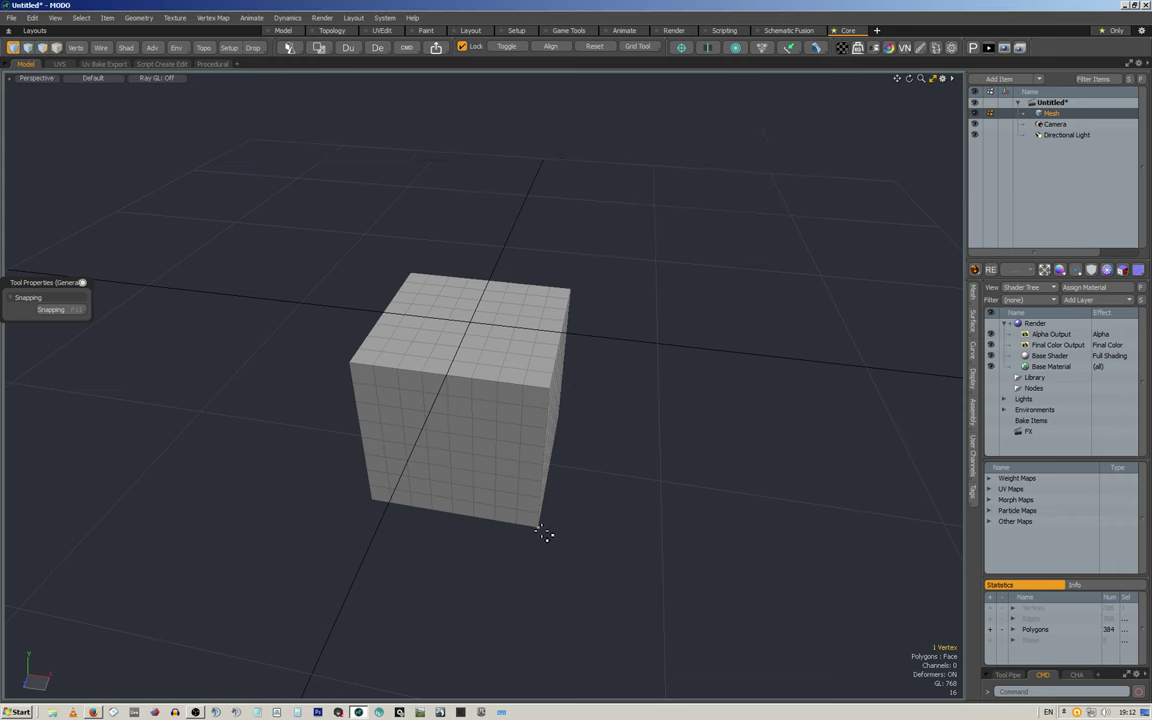
{"action": "key", "text": "ctrl+e"}
{"action": "left_click", "coordinate": [817, 344]}
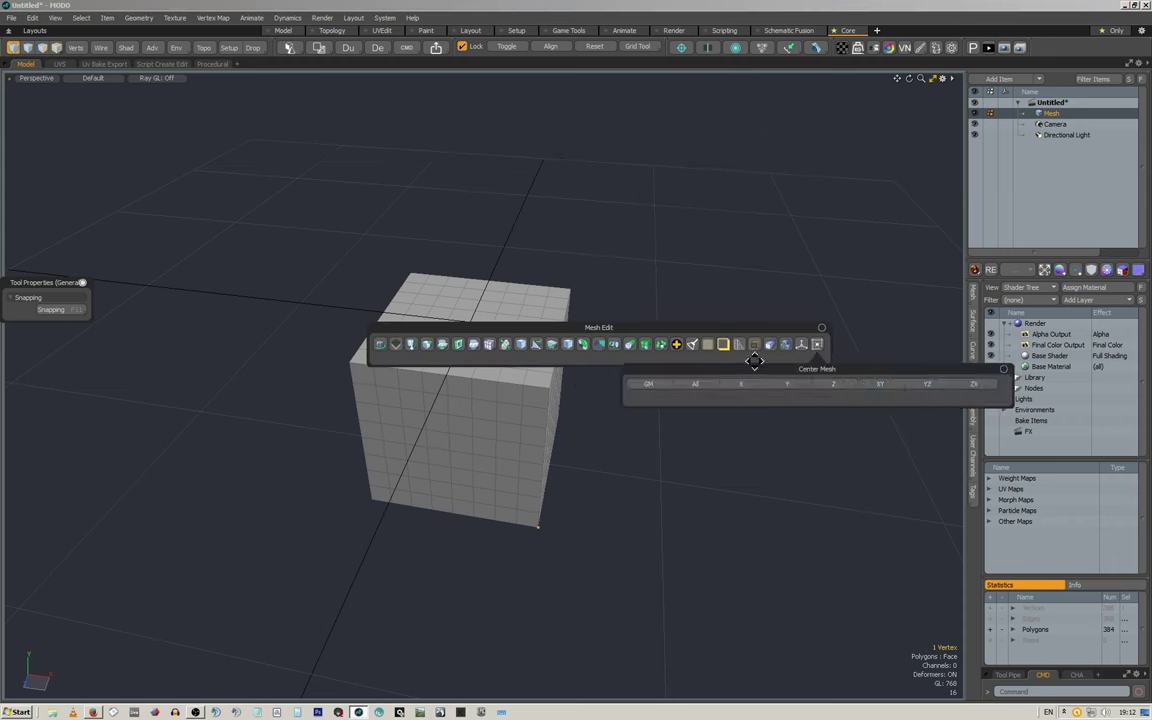
{"action": "left_click", "coordinate": [650, 385]}
{"action": "mouse_move", "coordinate": [612, 185]}
{"action": "left_mouse_down", "text": "alt"}
{"action": "mouse_move", "coordinate": [658, 198]}
{"action": "mouse_move", "coordinate": [625, 185]}
{"action": "left_mouse_up", "text": "alt"}
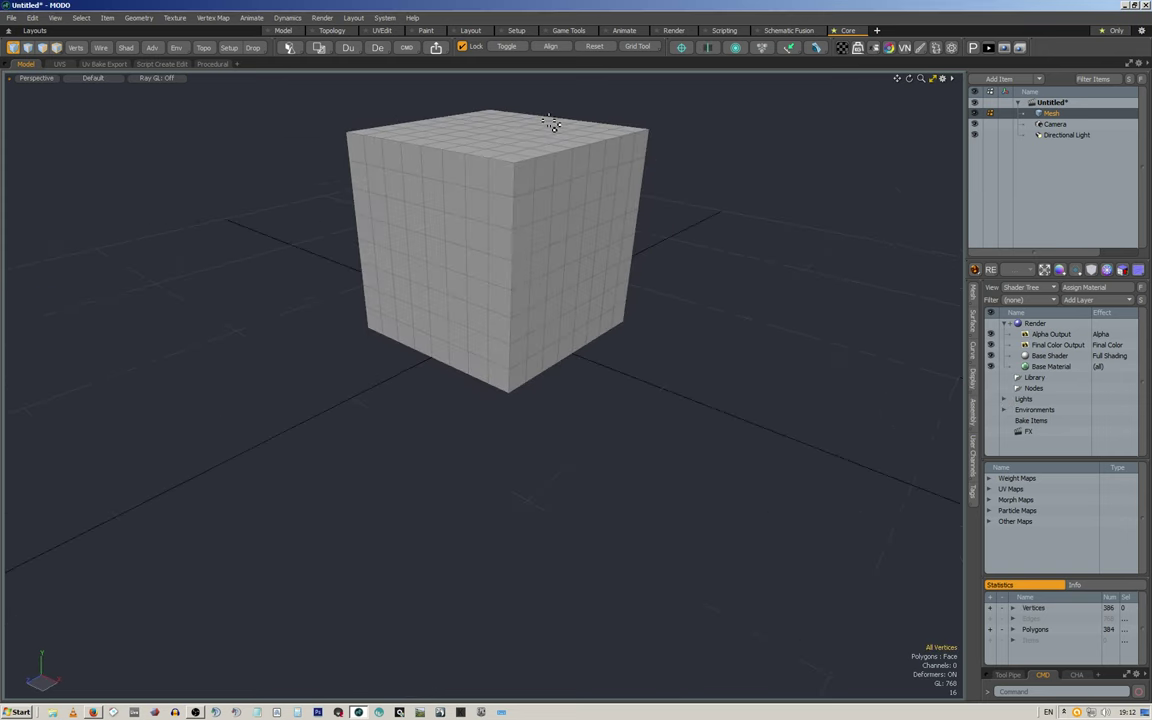
Step: Look over the action center, Snaps and Precision, Mesh Constraints and UV Tools options
{"action": "left_click", "coordinate": [684, 48]}
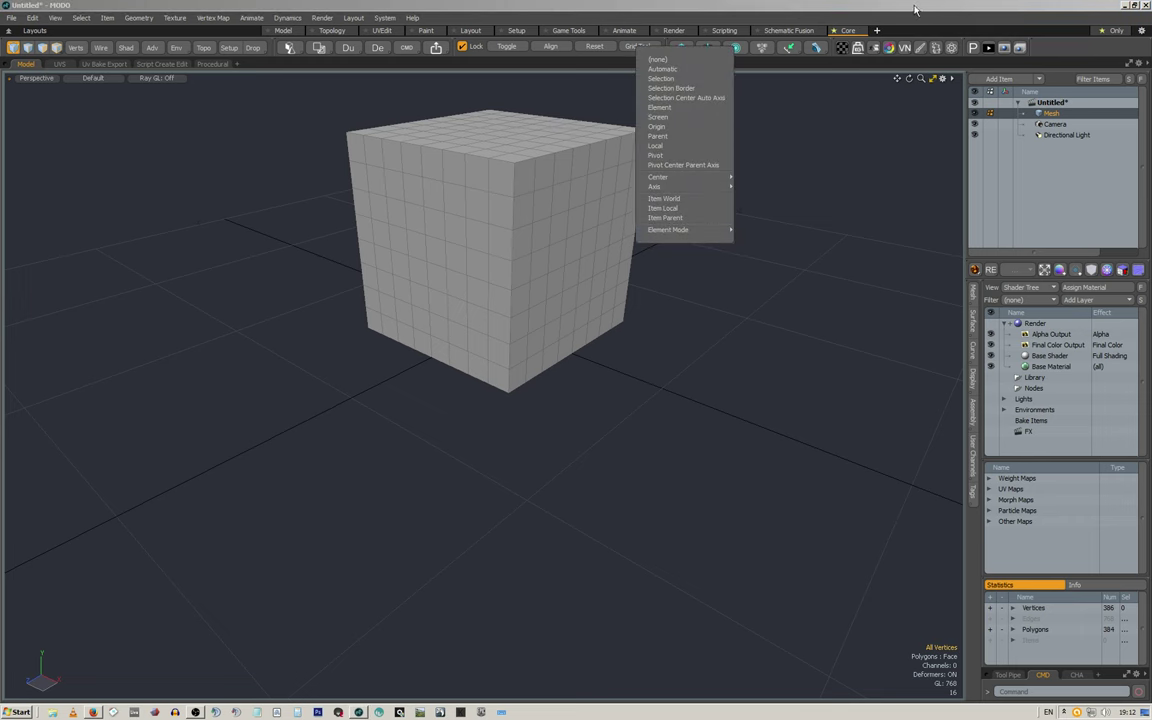
{"action": "left_click", "coordinate": [685, 47]}
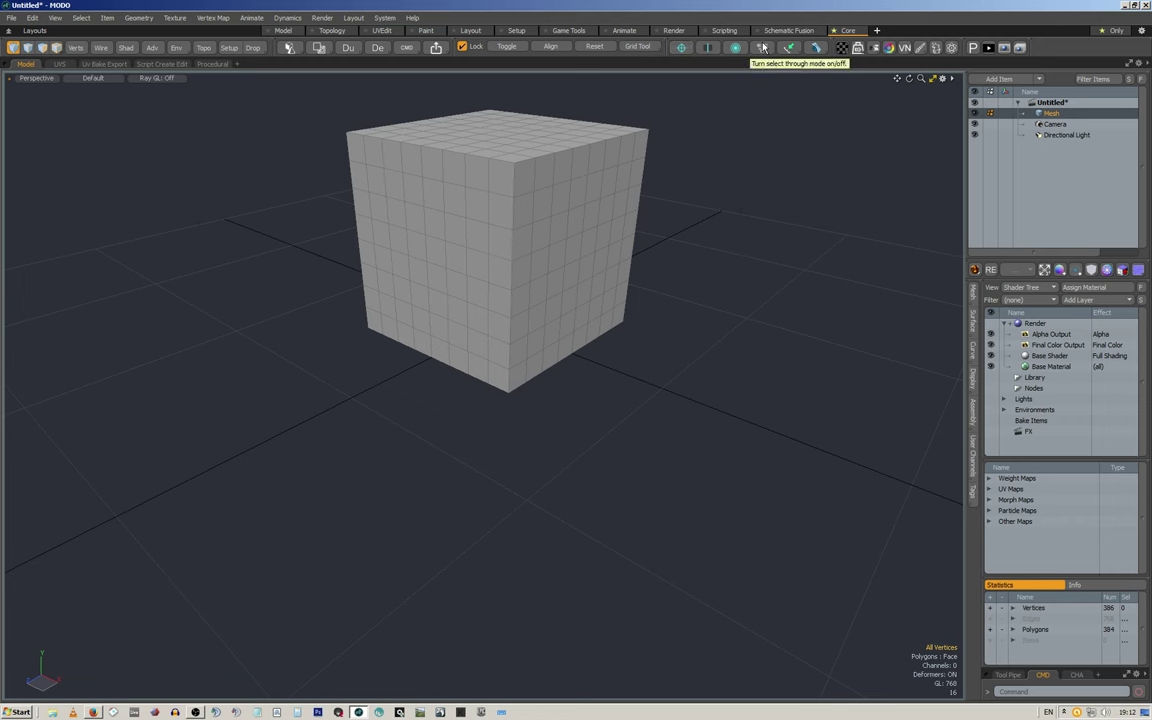
{"action": "left_click", "coordinate": [790, 48]}
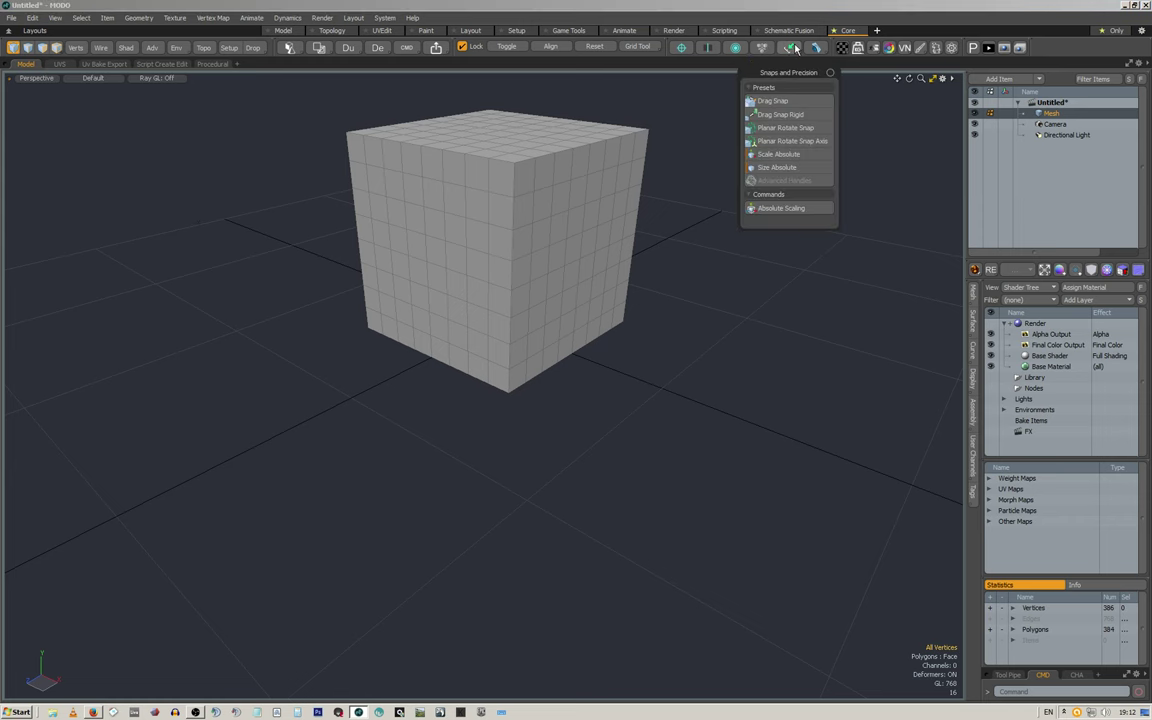
{"action": "left_click", "coordinate": [818, 48]}
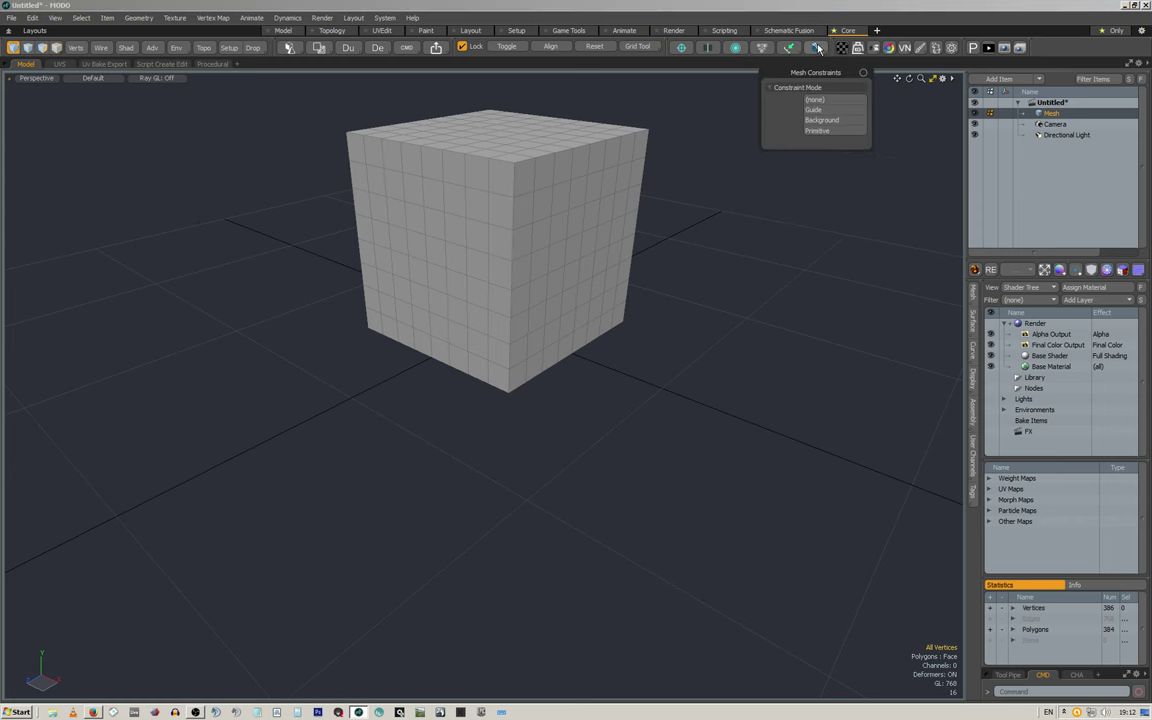
{"action": "left_click", "coordinate": [843, 48]}
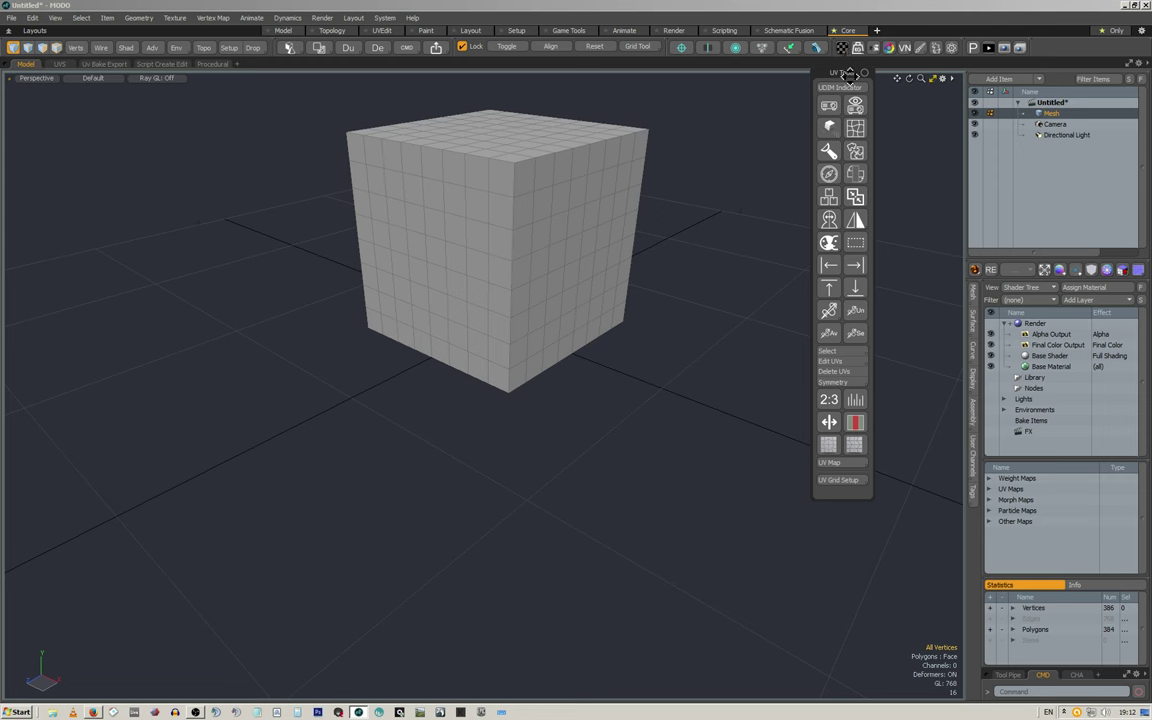
{"action": "left_click_drag", "start_coordinate": [849, 78], "coordinate": [796, 98]}
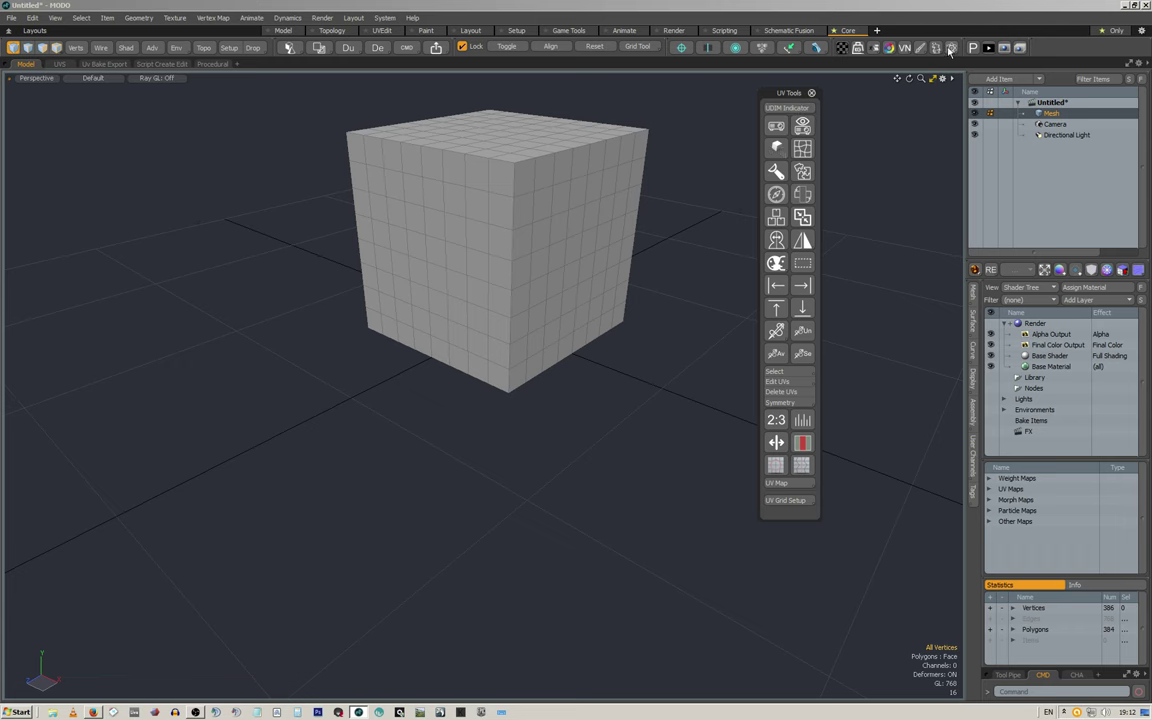
Step: Browse the UVS, Script Create Edit, Procedural and Uv Bake Export layouts and return to the Model layout
{"action": "left_click", "coordinate": [66, 64]}
{"action": "left_click", "coordinate": [165, 64]}
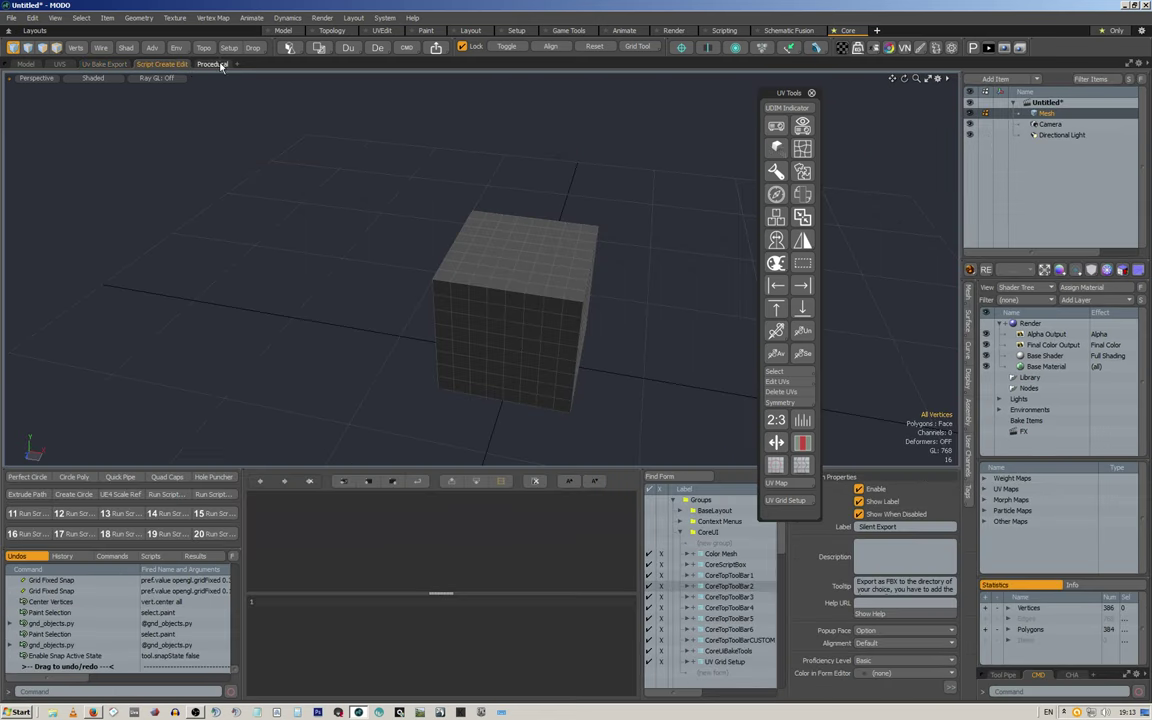
{"action": "left_click", "coordinate": [216, 64]}
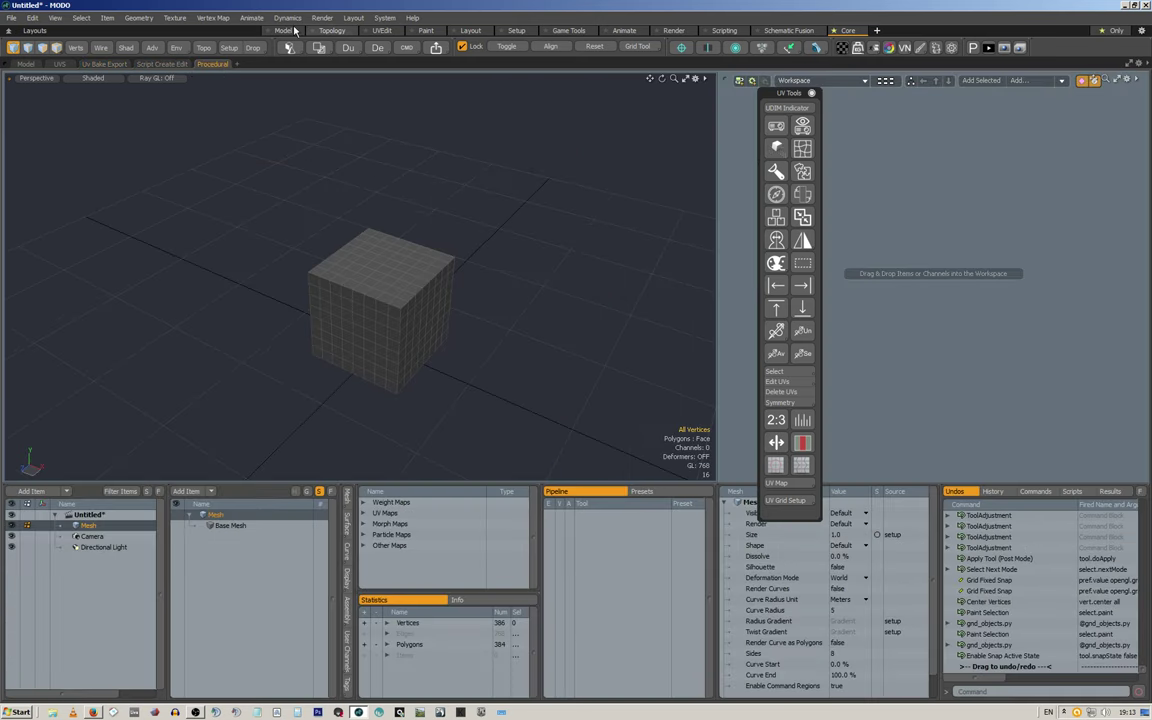
{"action": "left_click", "coordinate": [101, 64]}
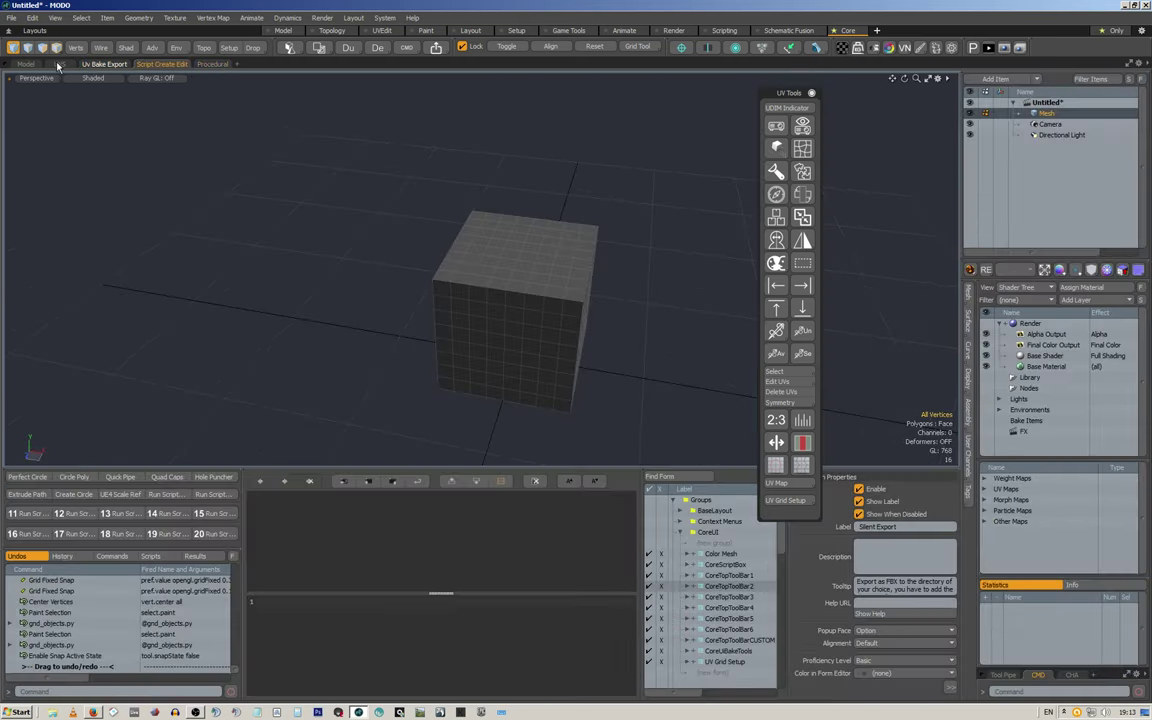
{"action": "left_click", "coordinate": [52, 64]}
{"action": "left_click", "coordinate": [28, 64]}
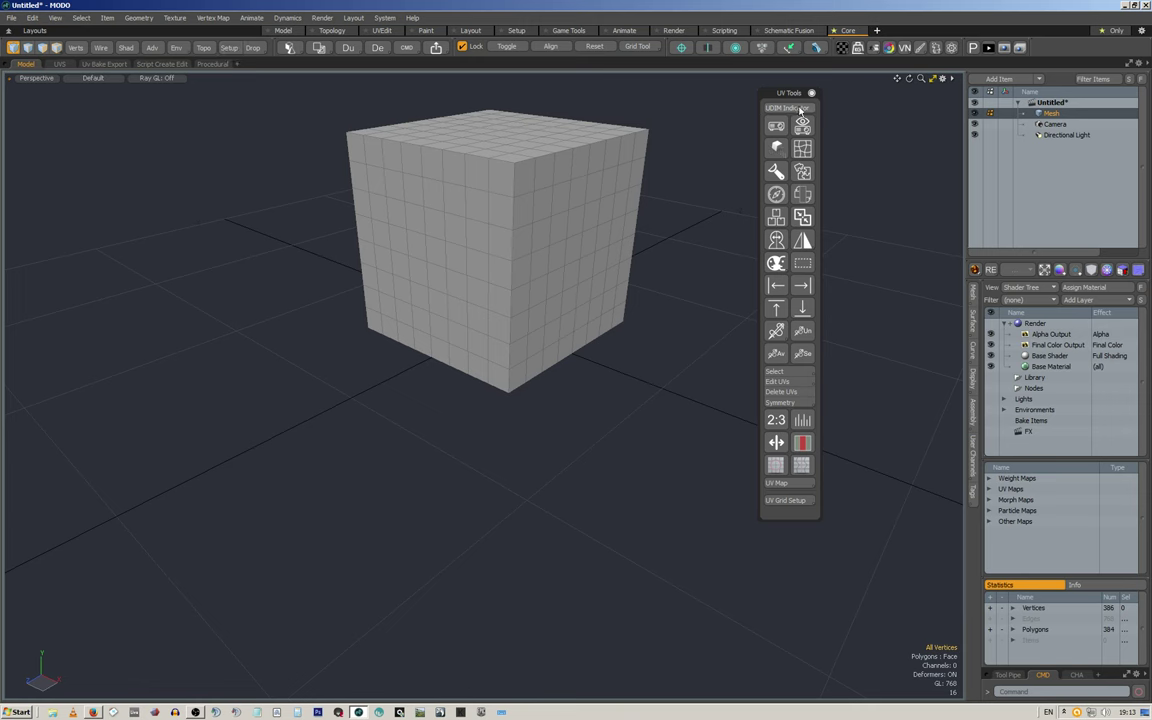
Step: Close the UV Tools palette and view the Weight Tool's options
{"action": "left_click_drag", "start_coordinate": [815, 104], "coordinate": [801, 99]}
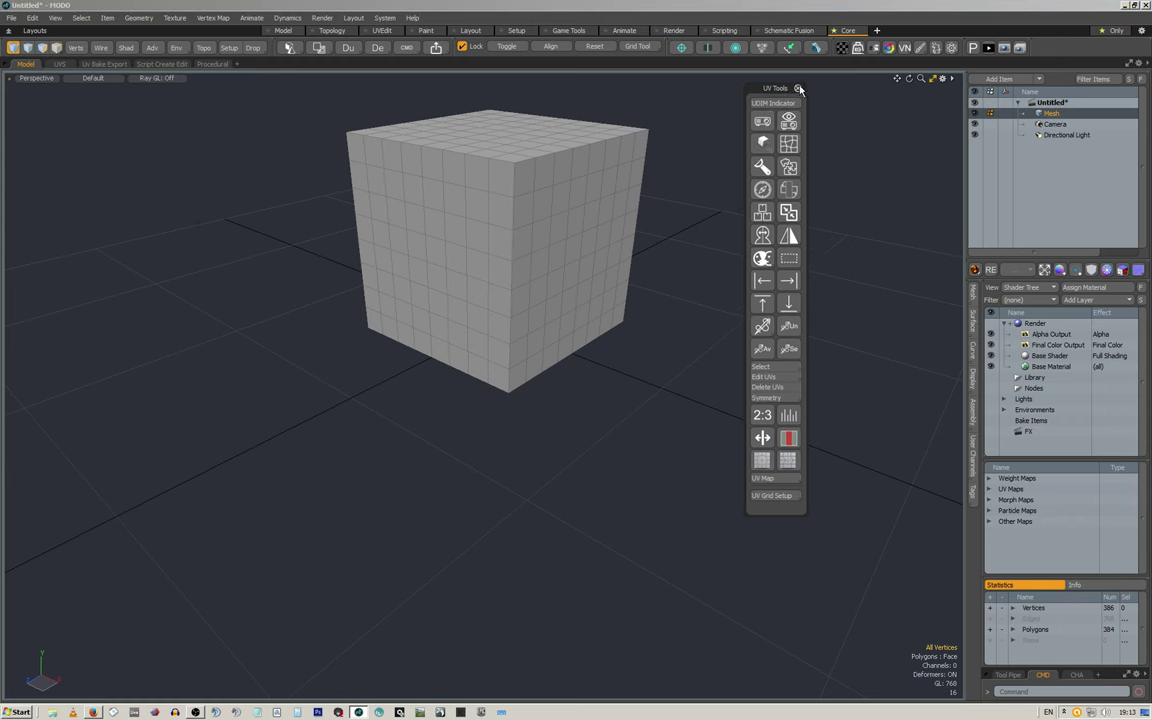
{"action": "left_click", "coordinate": [800, 89]}
{"action": "left_click", "coordinate": [856, 48]}
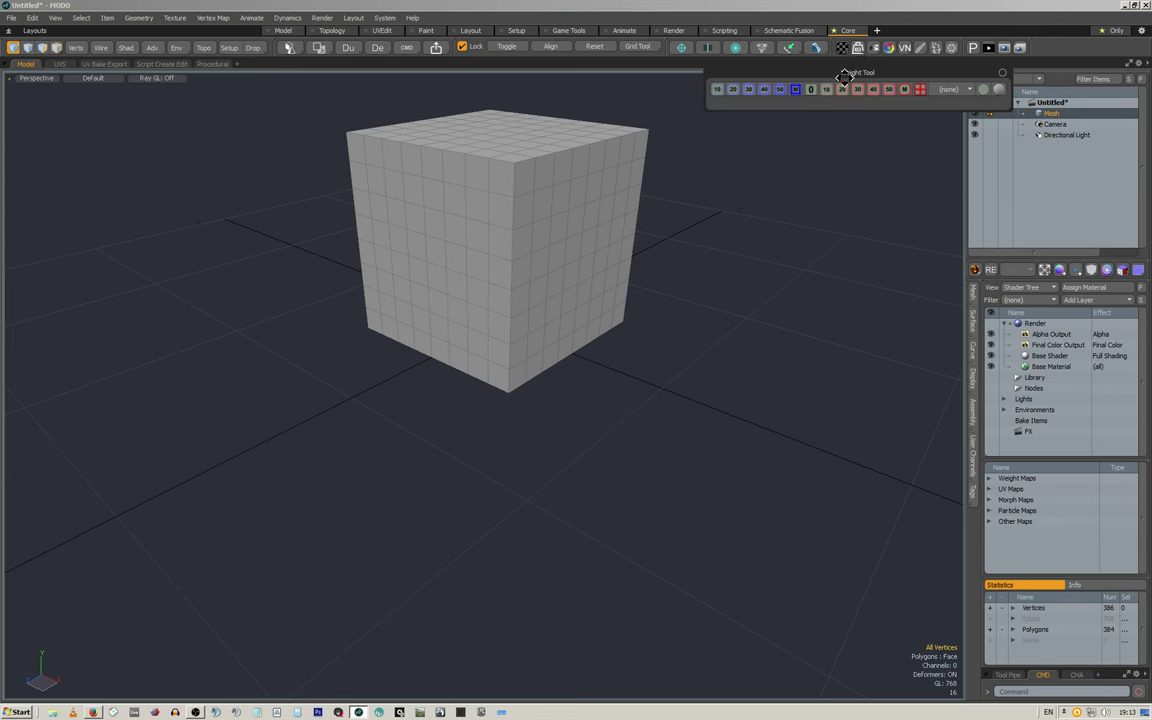
{"action": "left_click", "coordinate": [852, 166]}
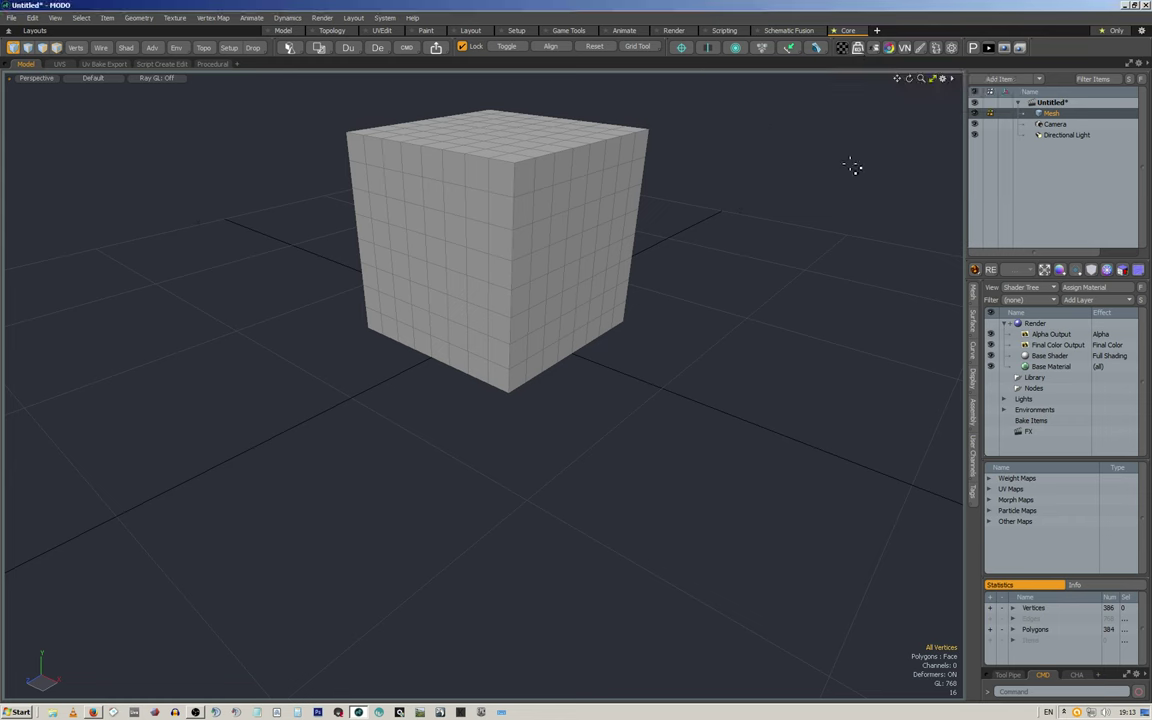
Step: View the CoreScriptBox palette and select its form under CoreUI in the Script Create Edit layout to examine its properties
{"action": "left_click", "coordinate": [874, 48]}
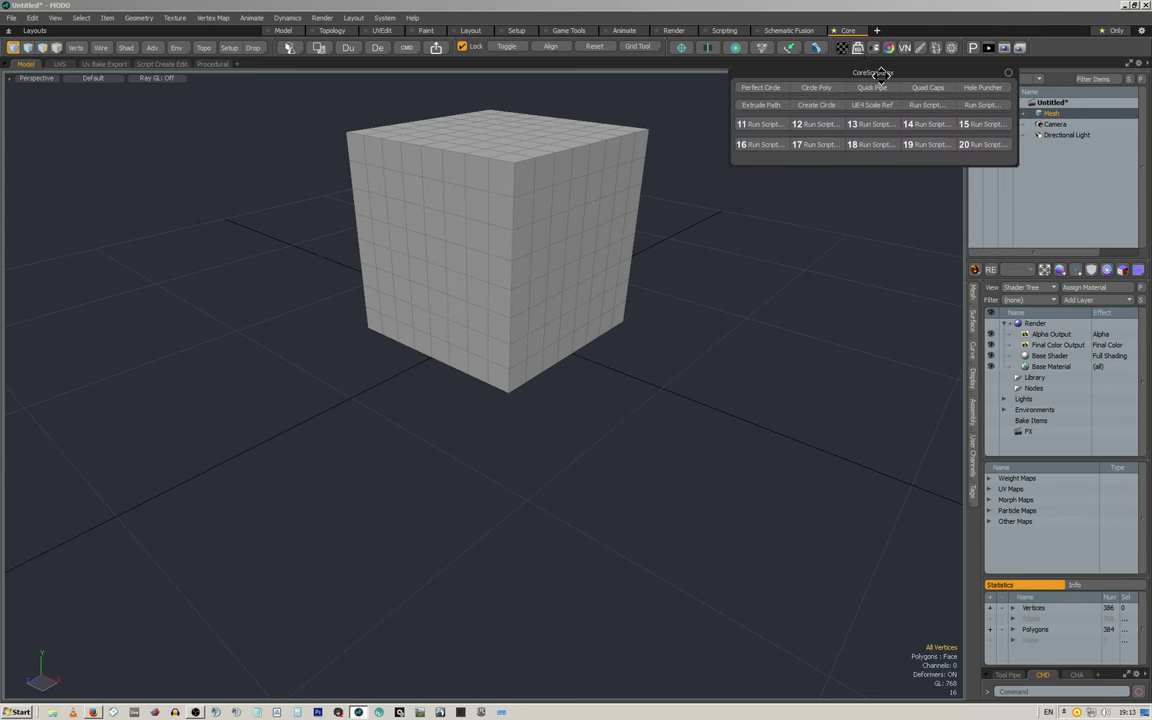
{"action": "left_click_drag", "start_coordinate": [880, 75], "coordinate": [835, 92]}
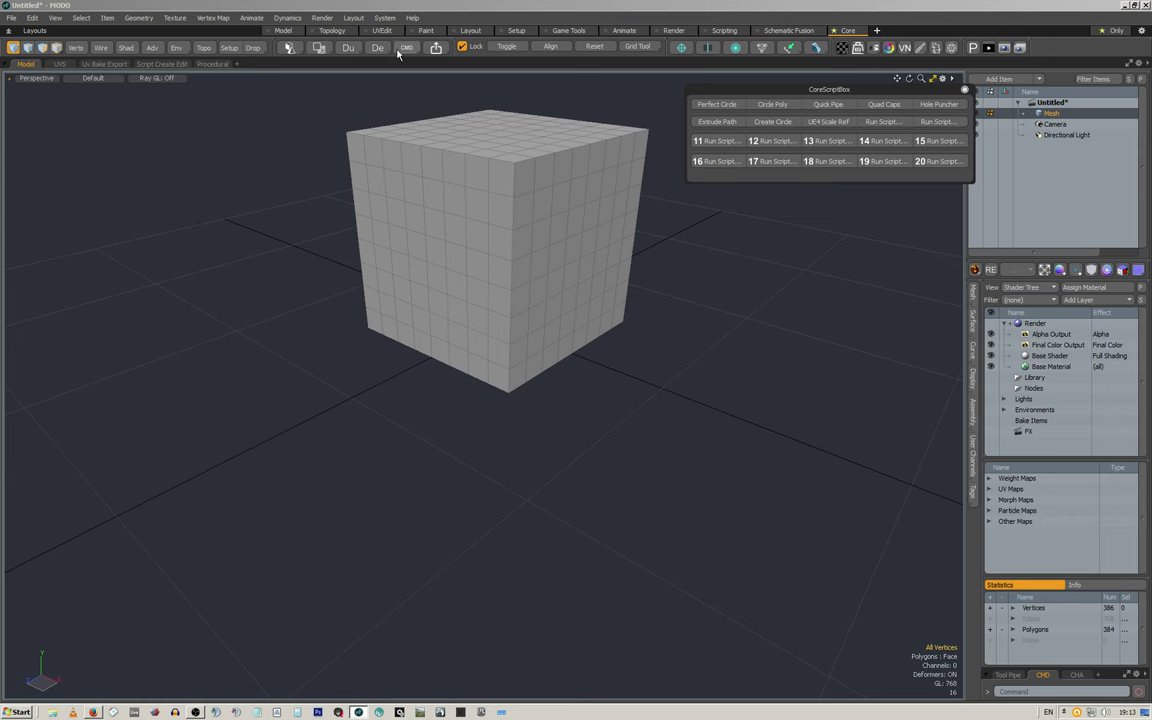
{"action": "left_click", "coordinate": [158, 64]}
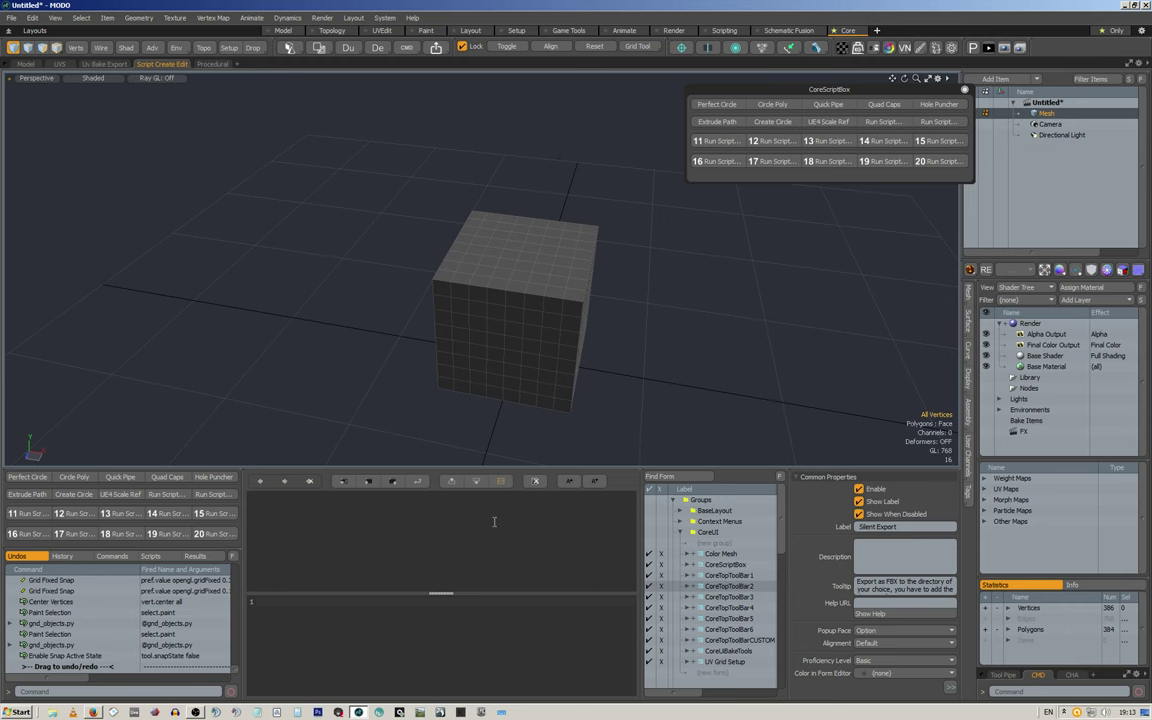
{"action": "left_click", "coordinate": [726, 565]}
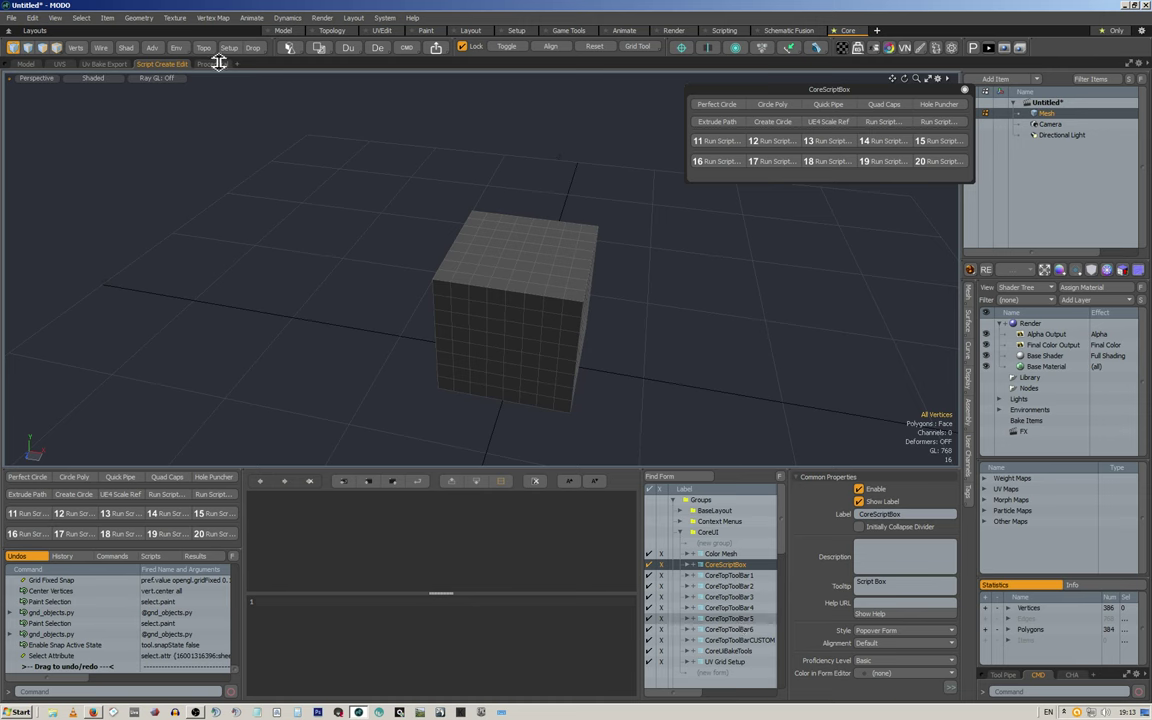
{"action": "left_click", "coordinate": [966, 91]}
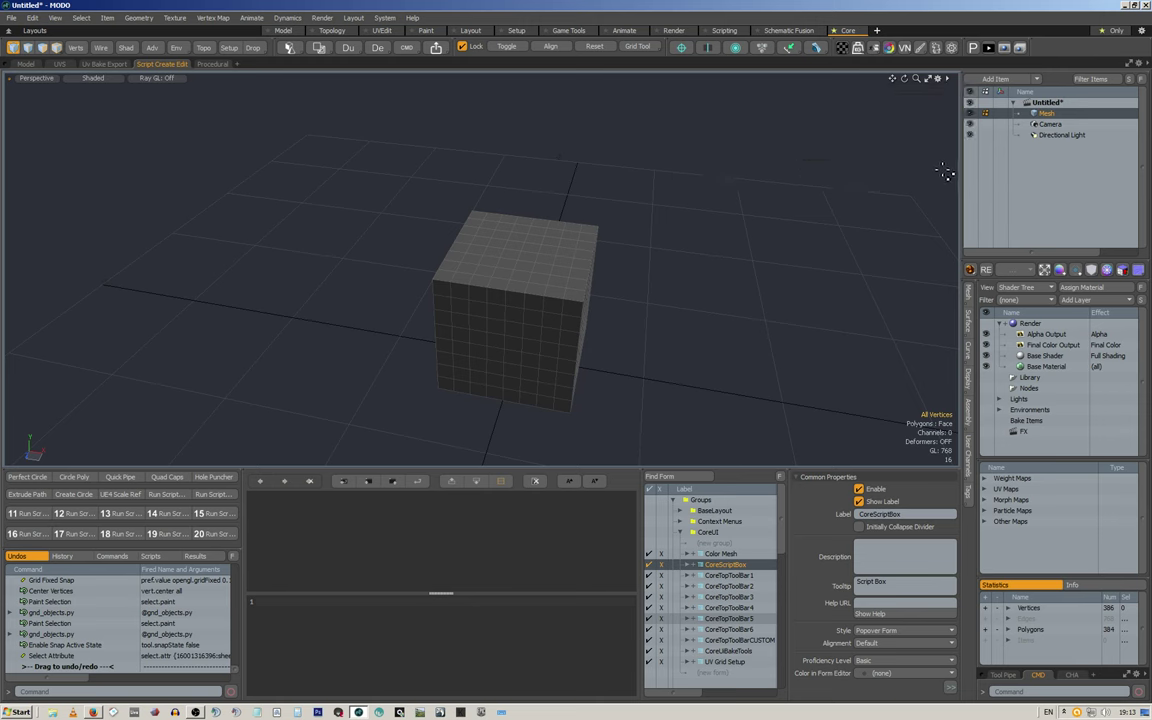
Step: Add the UE4 Scale Ref human figure to the scene from CoreScriptBox
{"action": "left_click", "coordinate": [873, 47]}
{"action": "left_click_drag", "start_coordinate": [878, 74], "coordinate": [846, 98]}
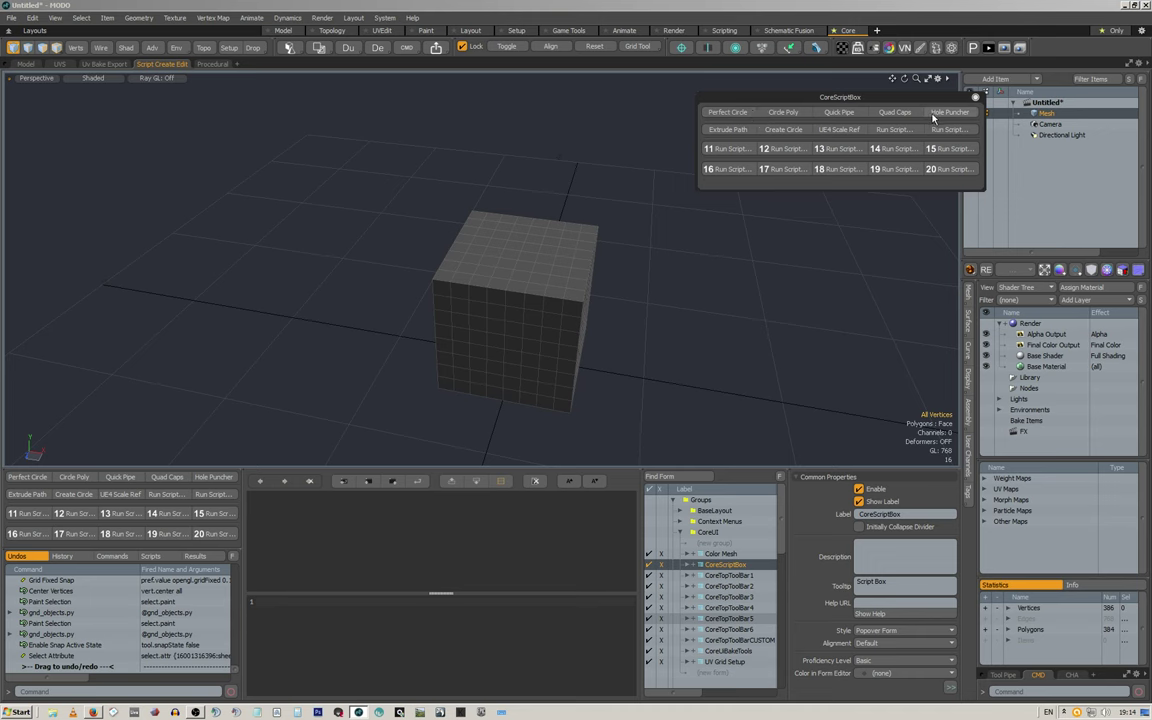
{"action": "left_click", "coordinate": [840, 130]}
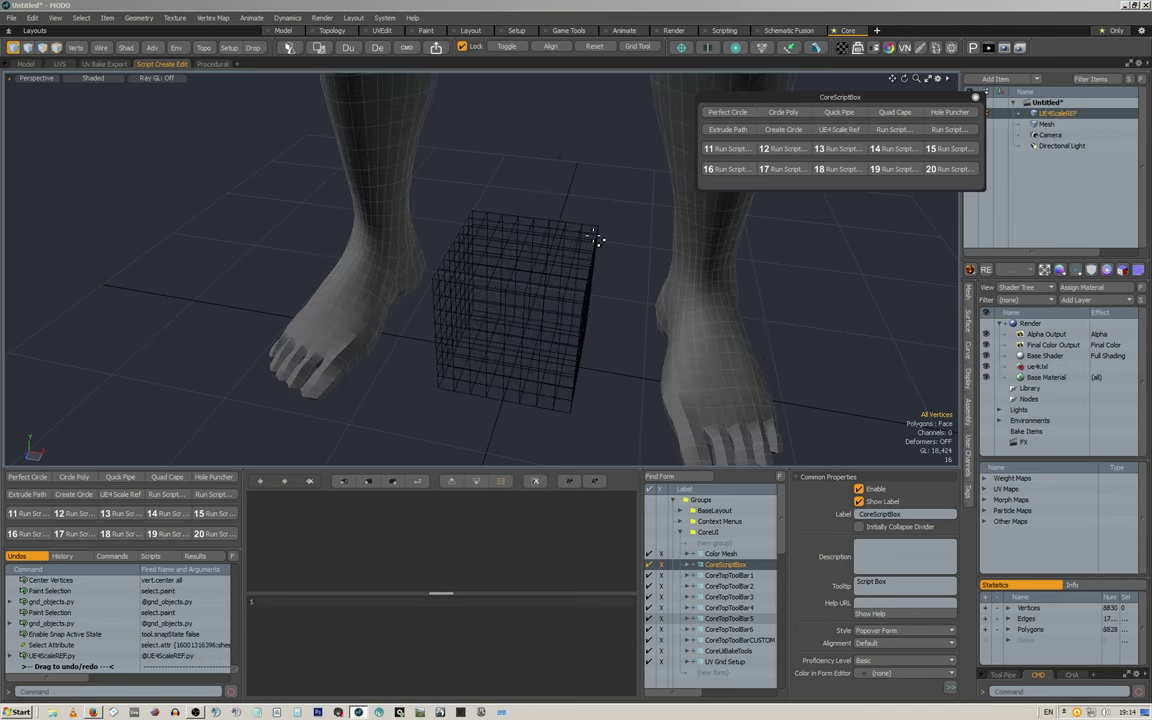
{"action": "left_click_drag", "start_coordinate": [605, 202], "coordinate": [571, 190], "text": "alt+shift"}
{"action": "scroll", "coordinate": [563, 250], "scroll_direction": "up", "scroll_amount": 3}
{"action": "left_click_drag", "start_coordinate": [628, 236], "coordinate": [668, 246], "text": "alt"}
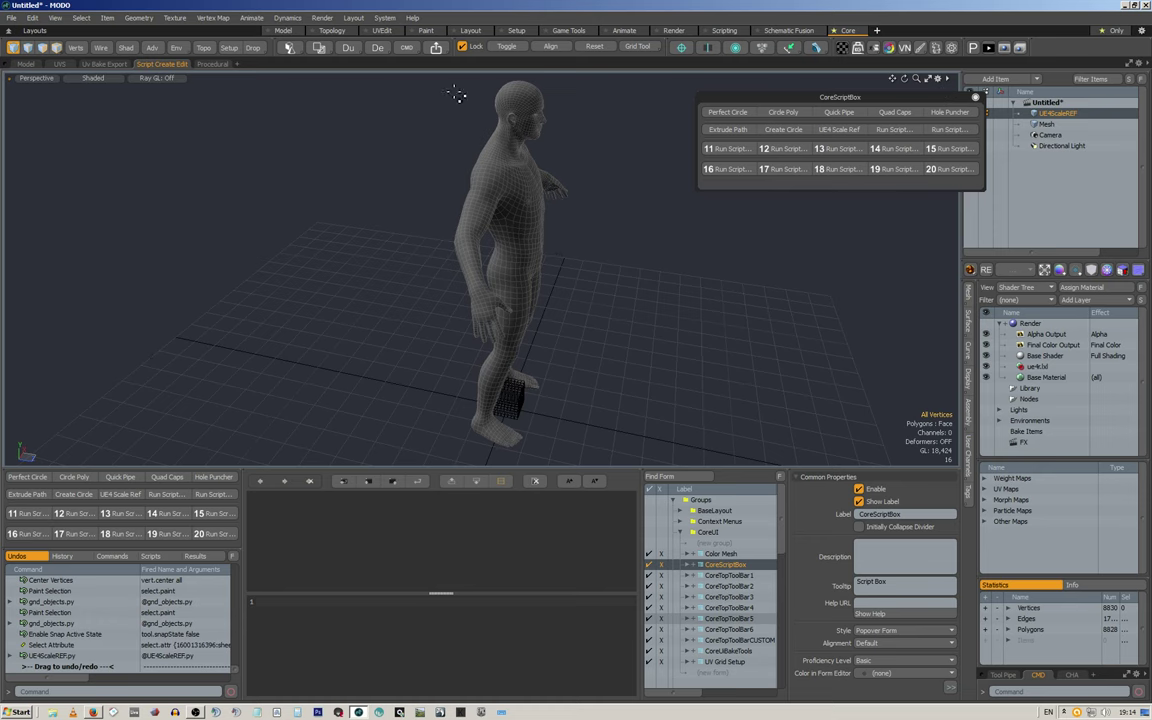
Step: Return to the Model layout and compare the size of the reference figure with the cube
{"action": "left_click", "coordinate": [26, 63]}
{"action": "scroll", "coordinate": [455, 210], "scroll_direction": "down", "scroll_amount": 5}
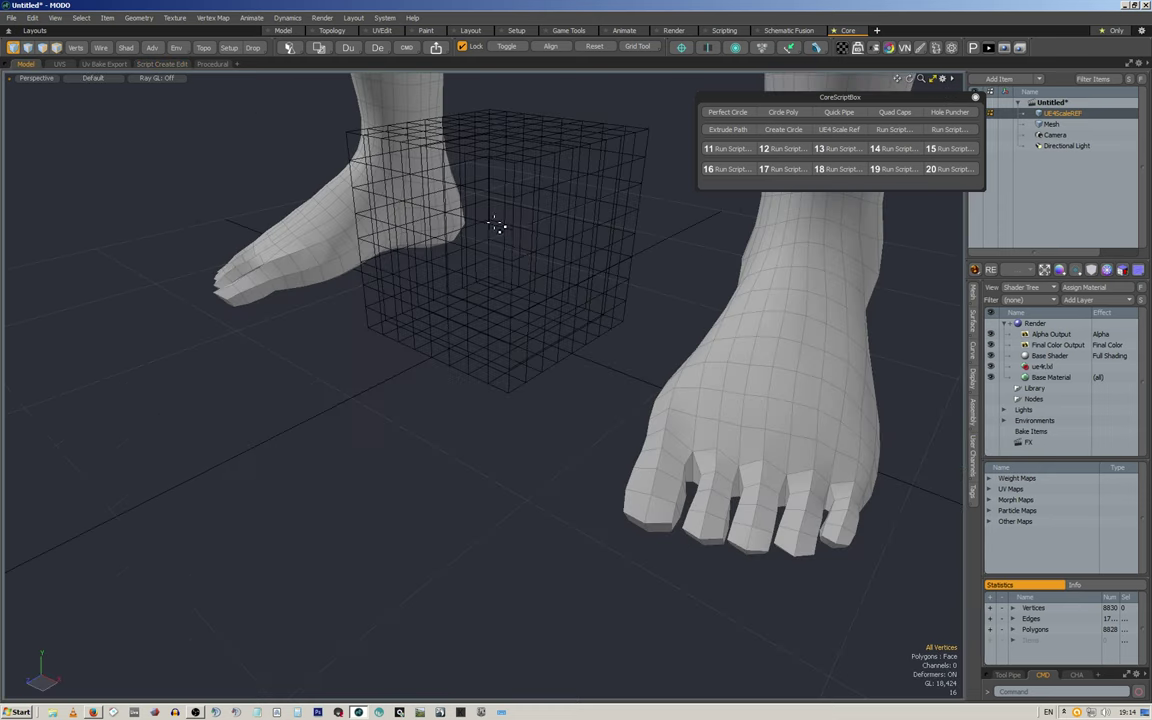
{"action": "left_click_drag", "start_coordinate": [535, 154], "coordinate": [523, 330], "text": "alt+shift"}
{"action": "scroll", "coordinate": [540, 308], "scroll_direction": "down", "scroll_amount": 4}
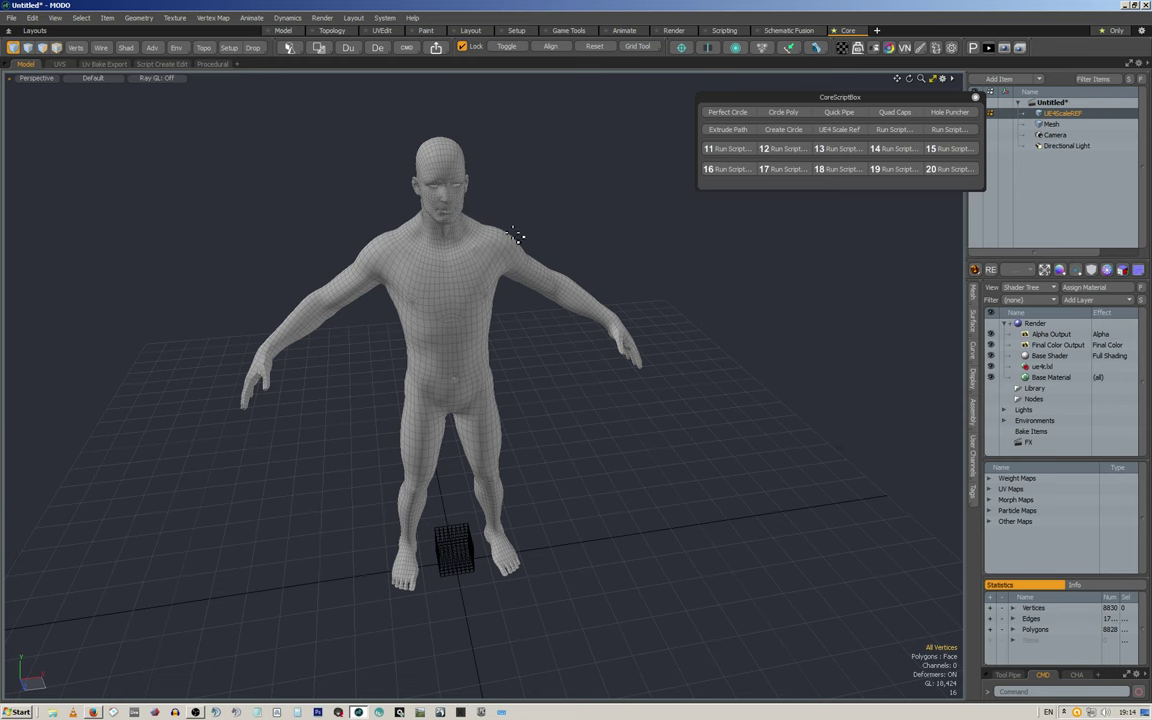
{"action": "scroll", "coordinate": [505, 237], "scroll_direction": "down", "scroll_amount": 3}
{"action": "mouse_move", "coordinate": [530, 244]}
{"action": "left_mouse_down", "text": "alt"}
{"action": "mouse_move", "coordinate": [460, 226]}
{"action": "mouse_move", "coordinate": [470, 211]}
{"action": "mouse_move", "coordinate": [533, 229]}
{"action": "left_mouse_up", "text": "alt"}
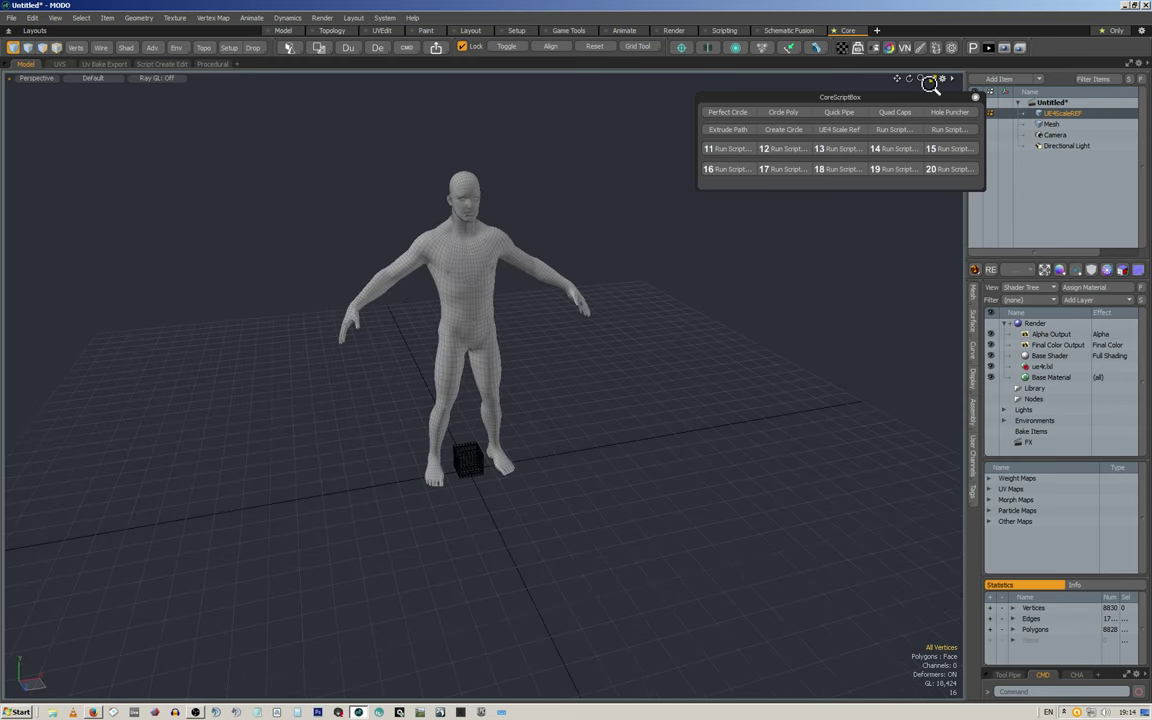
{"action": "left_click_drag", "start_coordinate": [850, 92], "coordinate": [775, 86]}
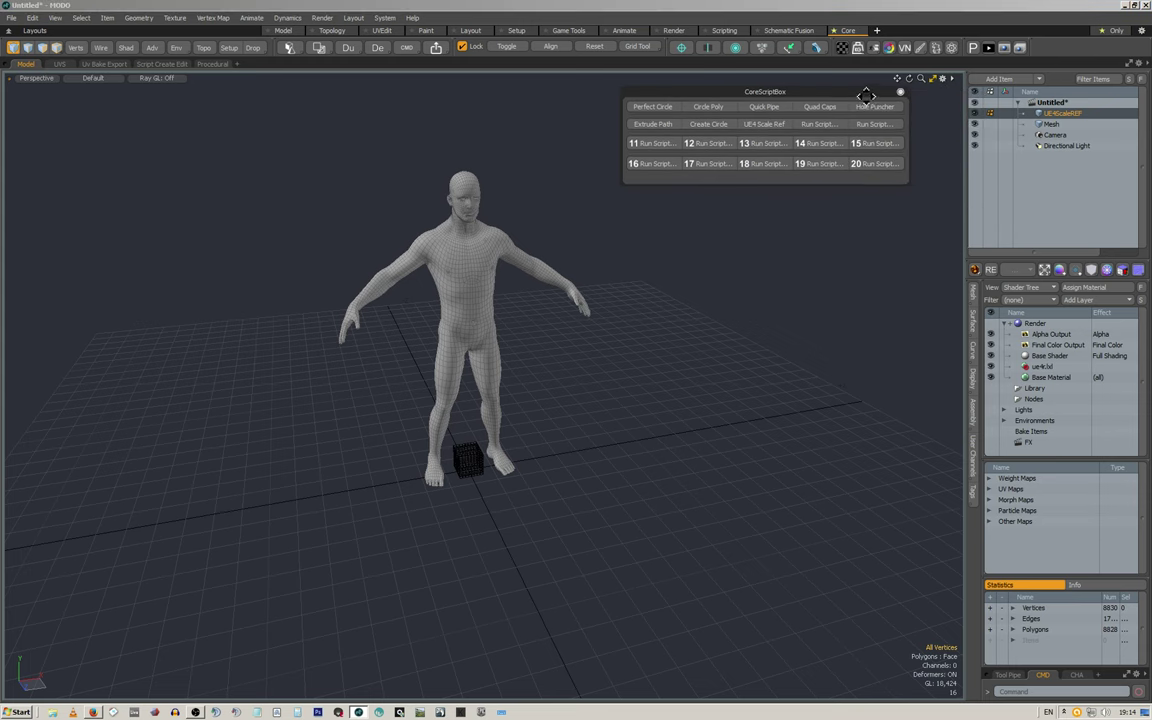
Step: Try deleting the reference figure's material from the Shader Tree
{"action": "left_click", "coordinate": [1044, 368]}
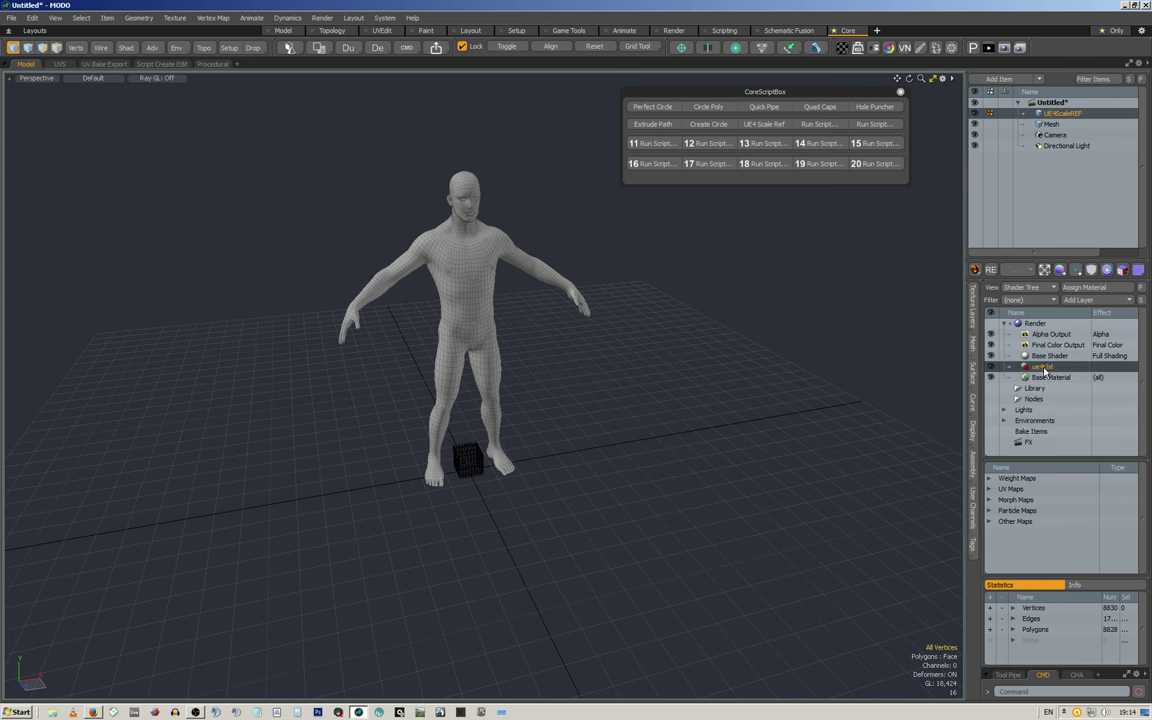
{"action": "right_click", "coordinate": [1045, 370]}
{"action": "left_click", "coordinate": [1033, 444]}
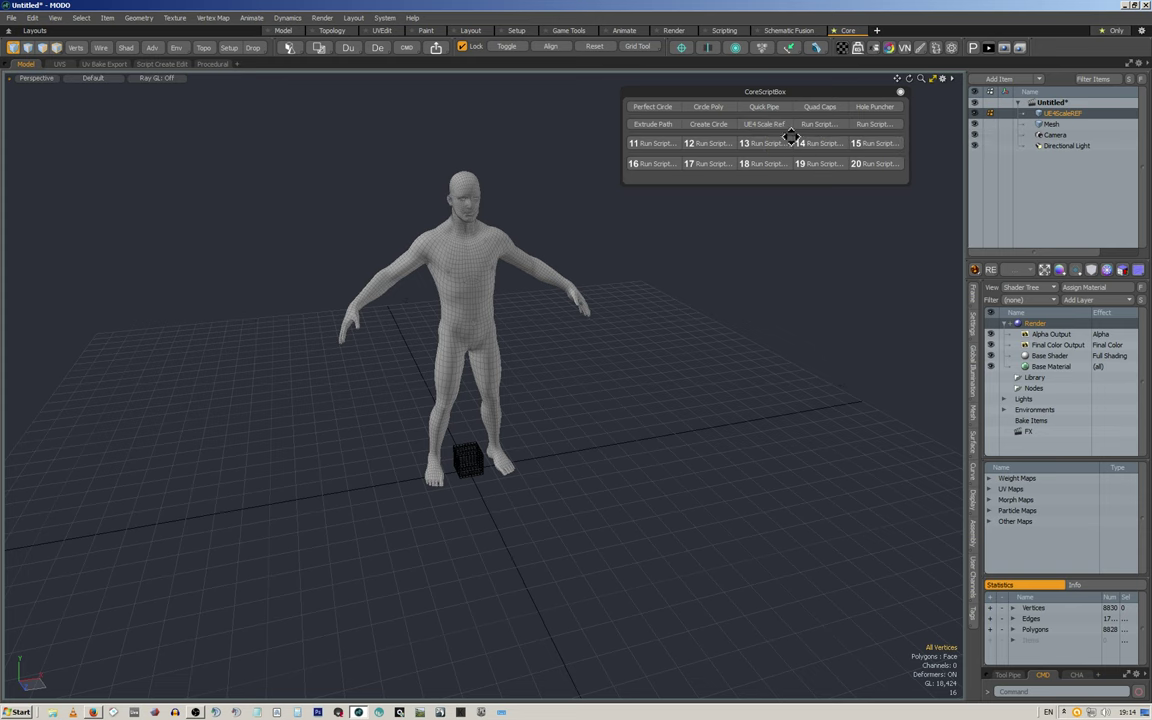
Step: Delete the UE4ScaleREF figure together with its material, leaving only the cube in the scene
{"action": "left_click_drag", "start_coordinate": [648, 255], "coordinate": [508, 221], "text": "alt"}
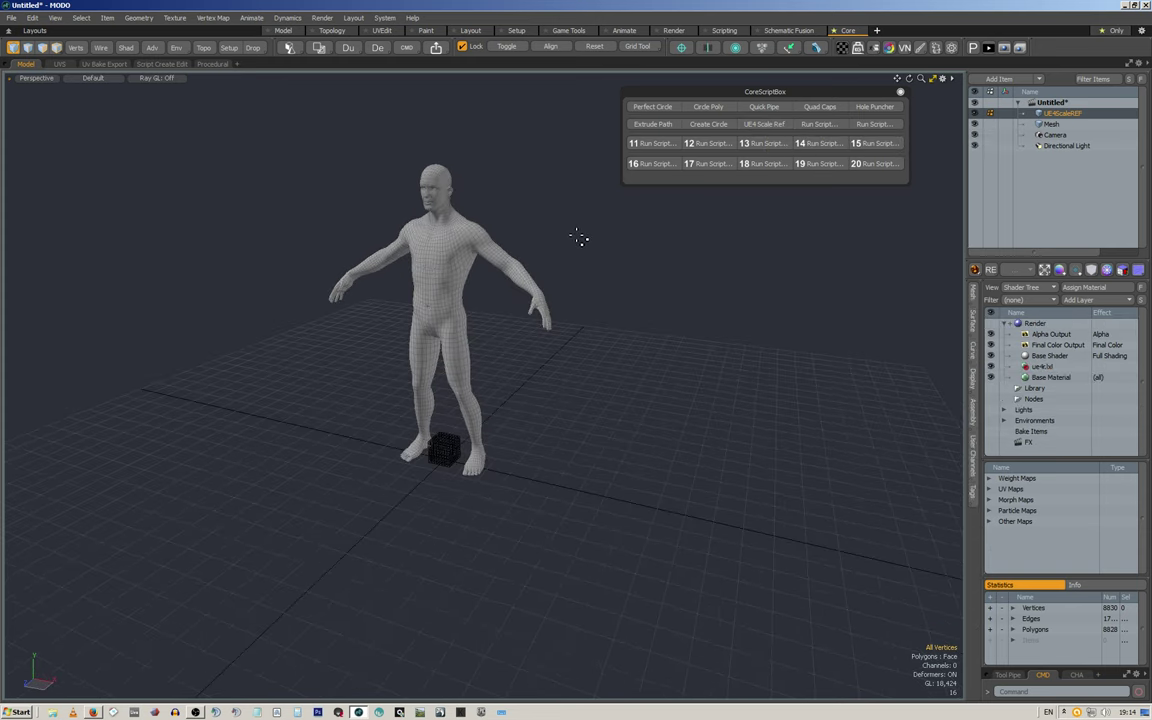
{"action": "key", "text": "Delete"}
{"action": "left_click_drag", "start_coordinate": [648, 244], "coordinate": [700, 236], "text": "alt"}
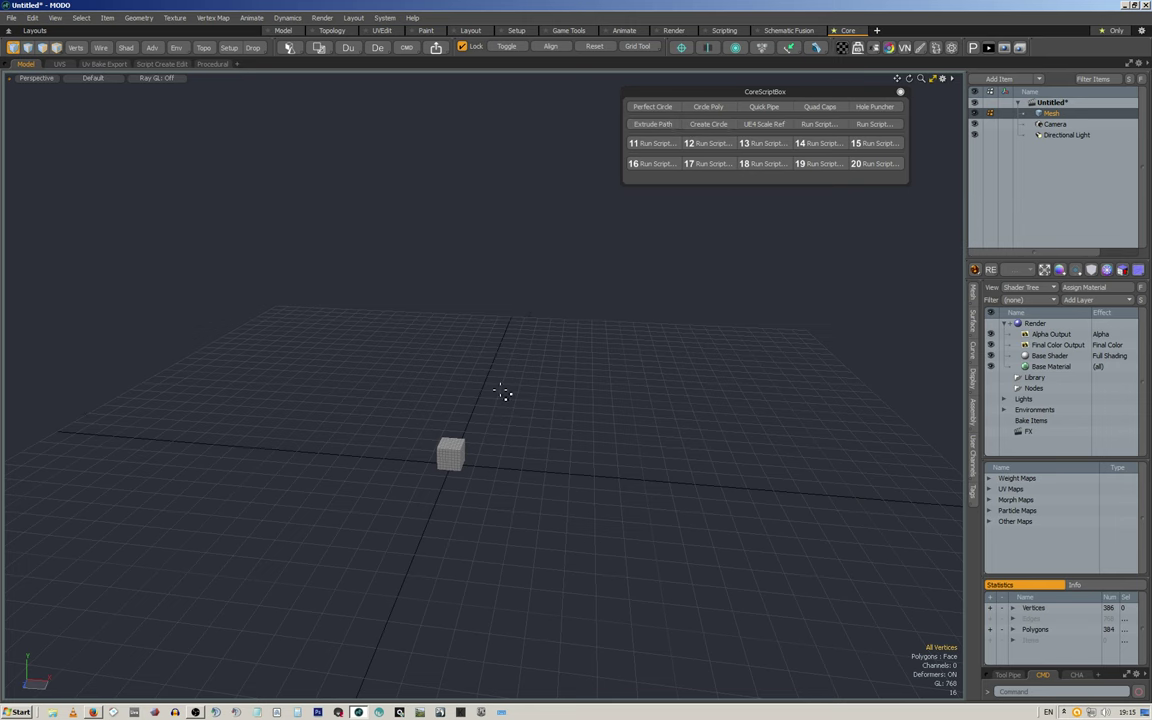
{"action": "scroll", "coordinate": [441, 470], "scroll_direction": "up", "scroll_amount": 5}
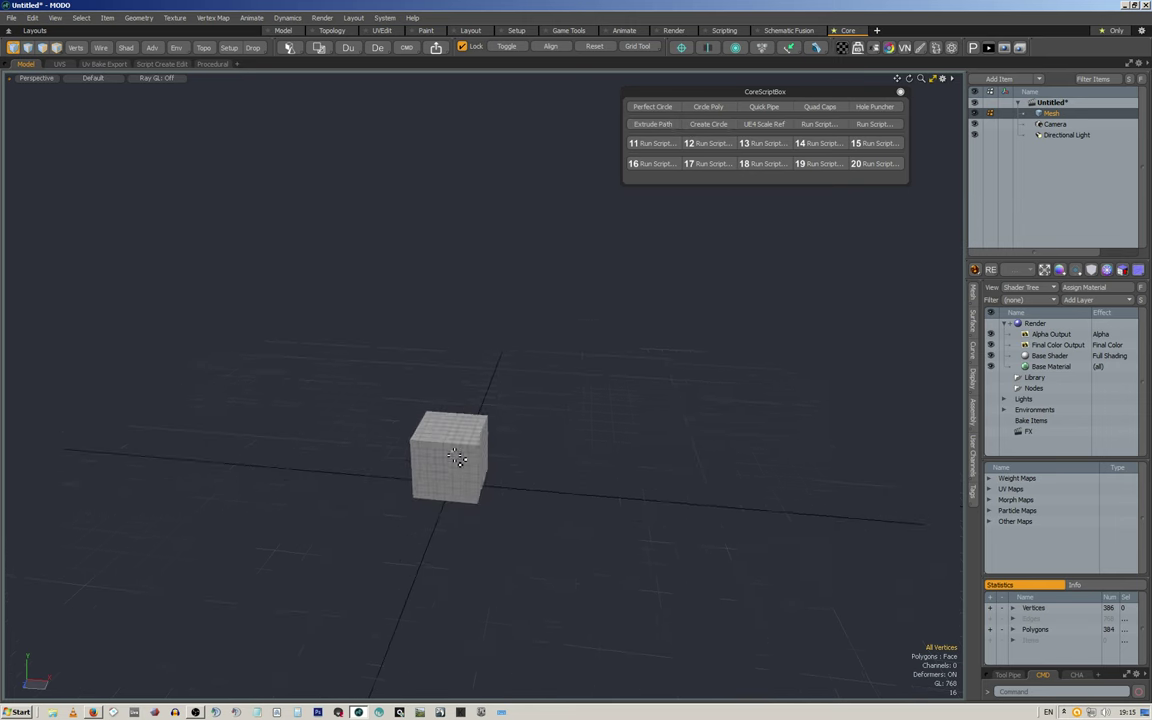
Step: Select three neighbouring vertices on the cube's front face and build a 24-sided circle polygon from them with Create Circle
{"action": "left_click", "coordinate": [446, 473], "text": "shift"}
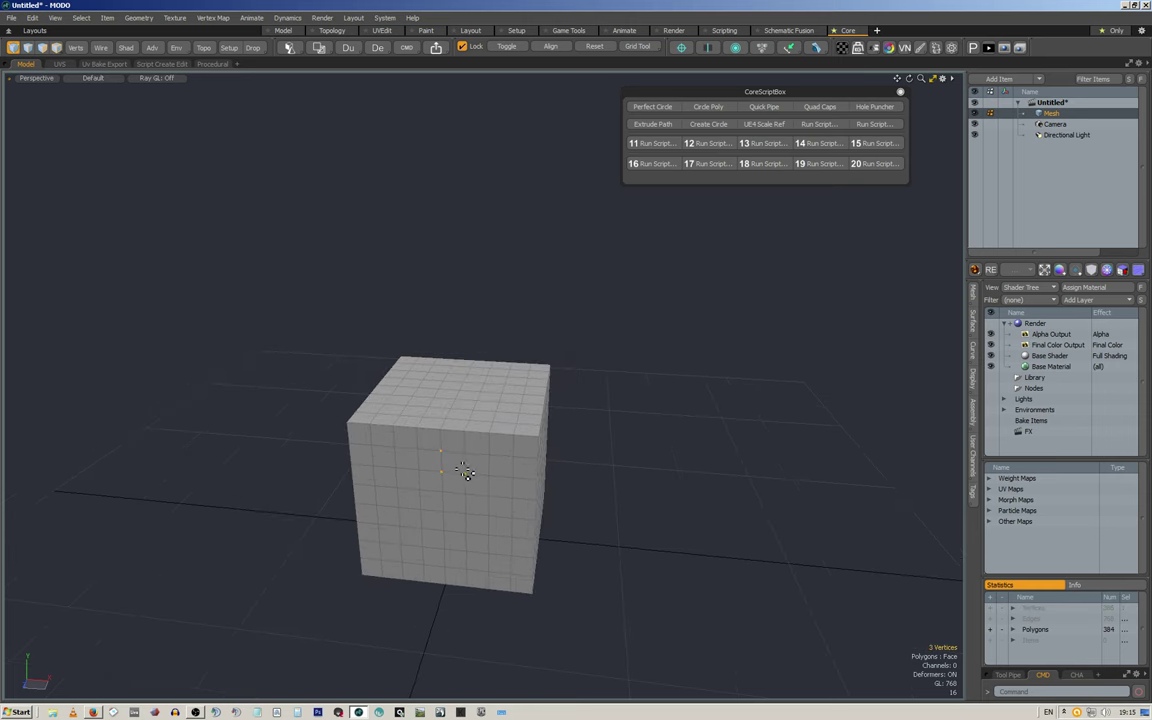
{"action": "scroll", "coordinate": [500, 430], "scroll_direction": "up", "scroll_amount": 4}
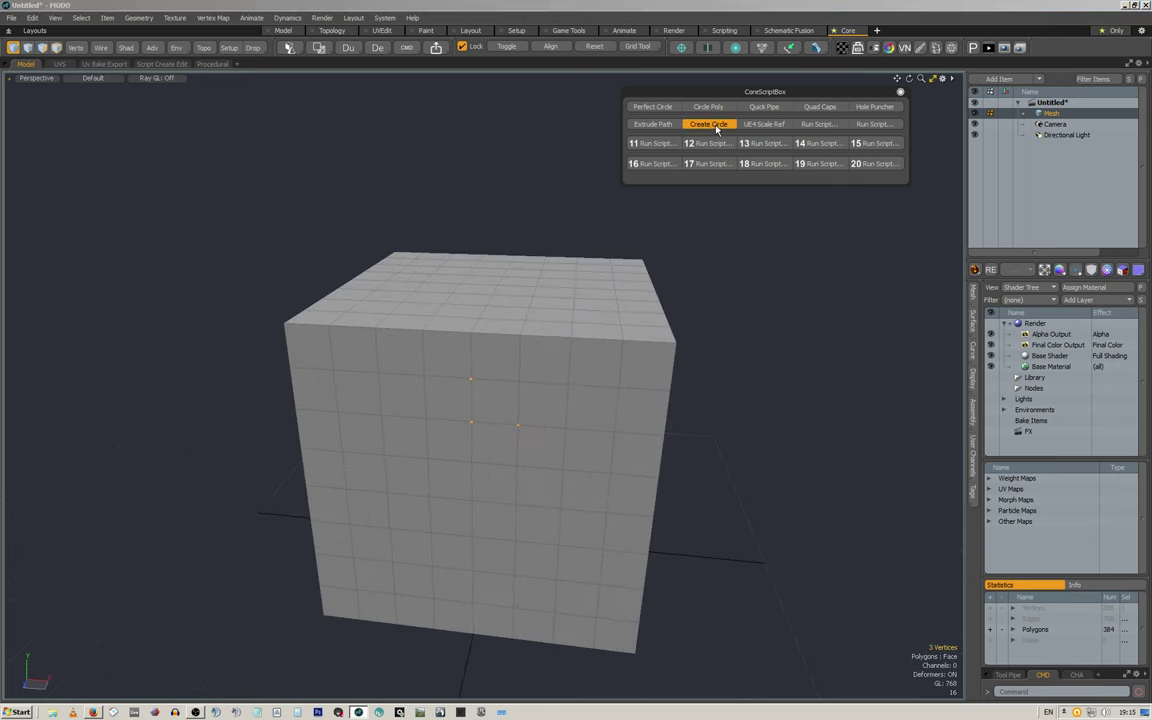
{"action": "left_click", "coordinate": [716, 125]}
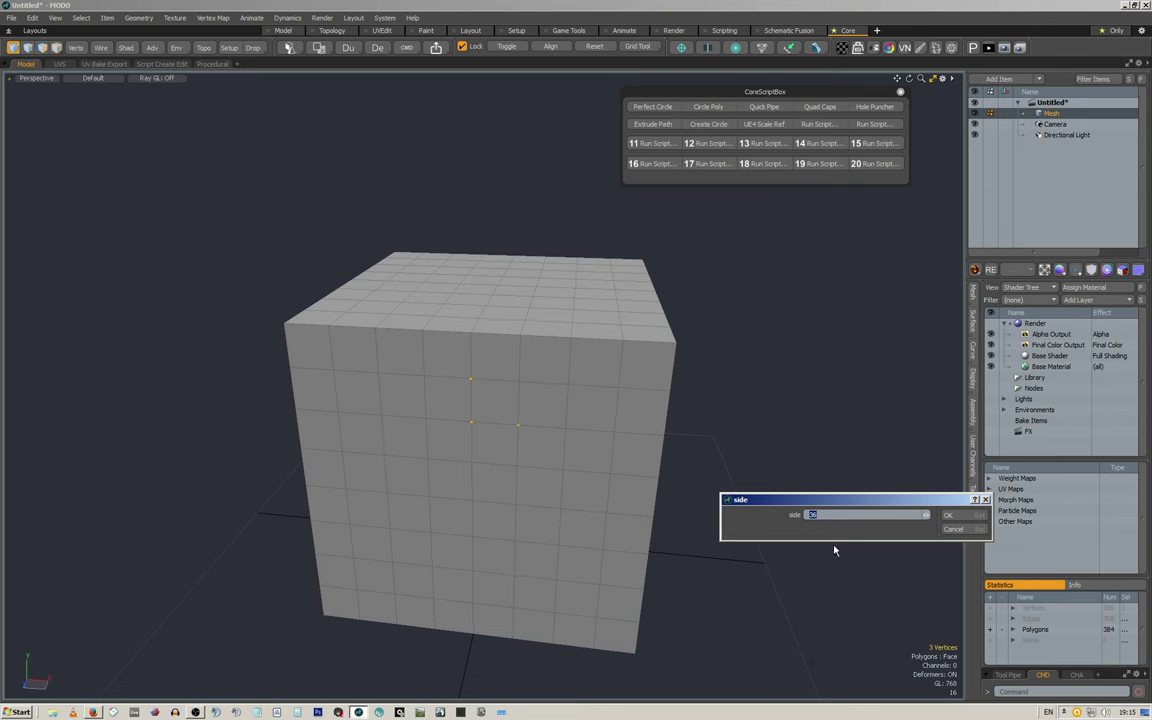
{"action": "type", "text": "24"}
{"action": "key", "text": "Return"}
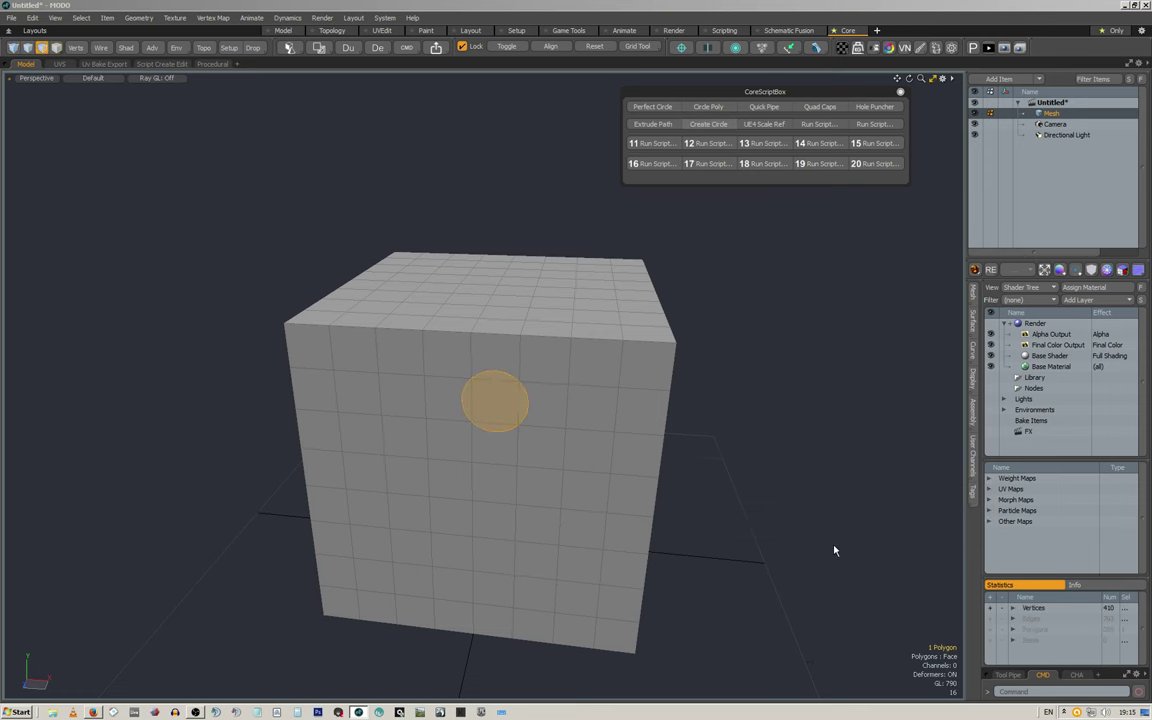
{"action": "scroll", "coordinate": [540, 405], "scroll_direction": "up", "scroll_amount": 5}
{"action": "left_click_drag", "start_coordinate": [536, 398], "coordinate": [460, 360], "text": "alt"}
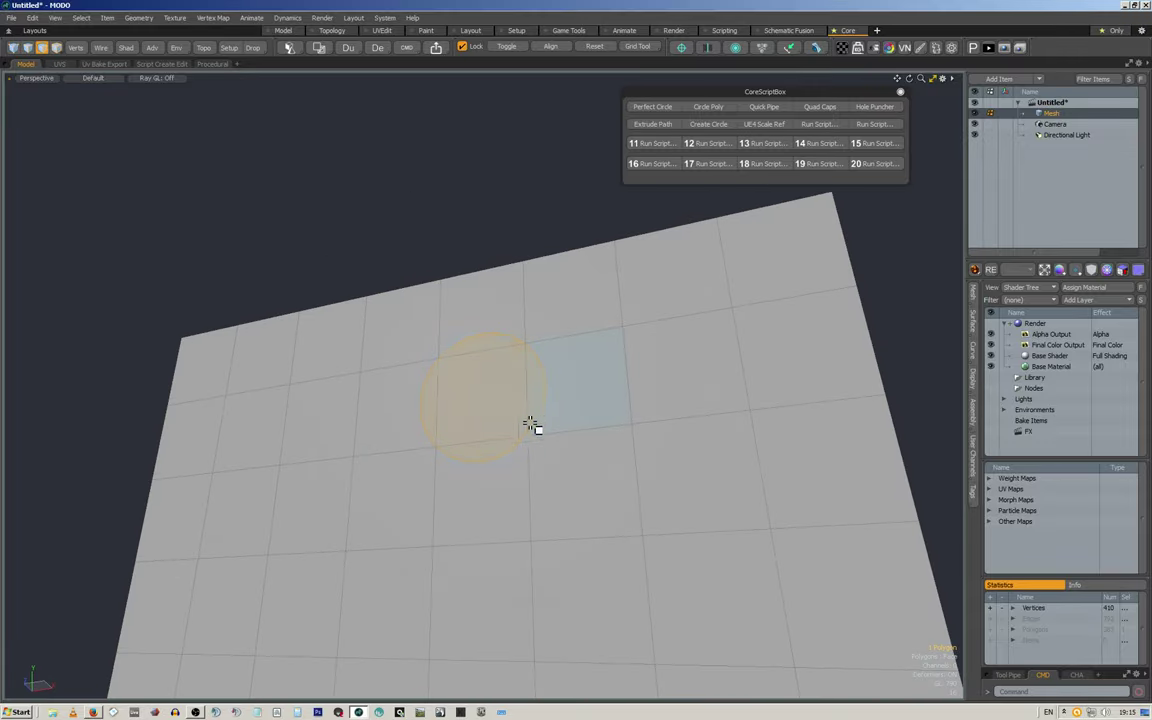
{"action": "left_click_drag", "start_coordinate": [457, 389], "coordinate": [607, 458], "text": "alt"}
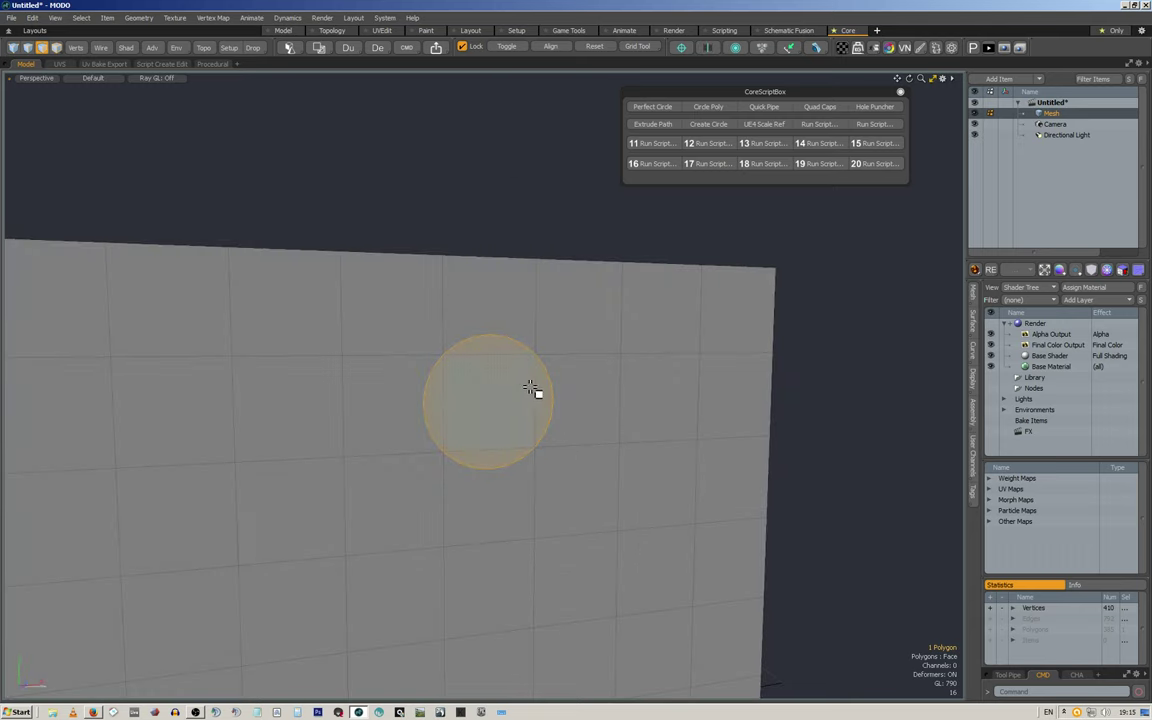
{"action": "left_click_drag", "start_coordinate": [581, 363], "coordinate": [617, 406], "text": "alt"}
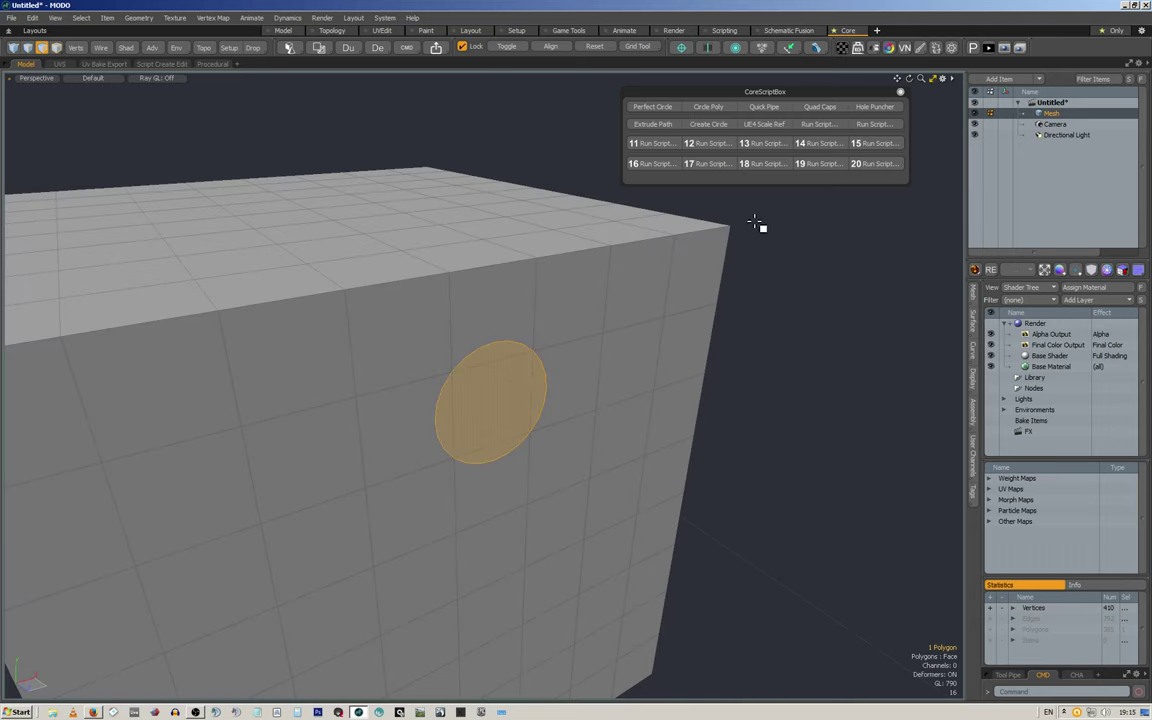
Step: Undo the circle on the cube's front face and clear the vertex selection
{"action": "key", "text": "ctrl+z"}
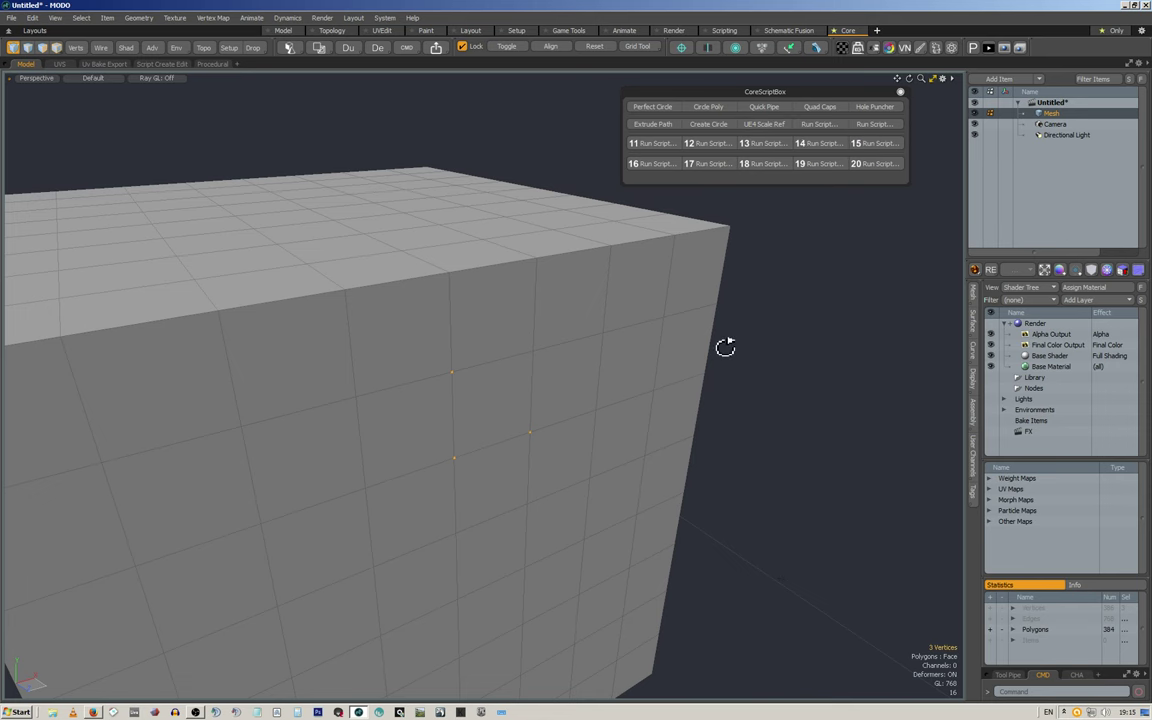
{"action": "left_click_drag", "start_coordinate": [744, 338], "coordinate": [596, 349], "text": "alt"}
{"action": "scroll", "coordinate": [580, 340], "scroll_direction": "down", "scroll_amount": 3}
{"action": "left_click_drag", "start_coordinate": [525, 285], "coordinate": [597, 306], "text": "alt"}
{"action": "left_click", "coordinate": [628, 303]}
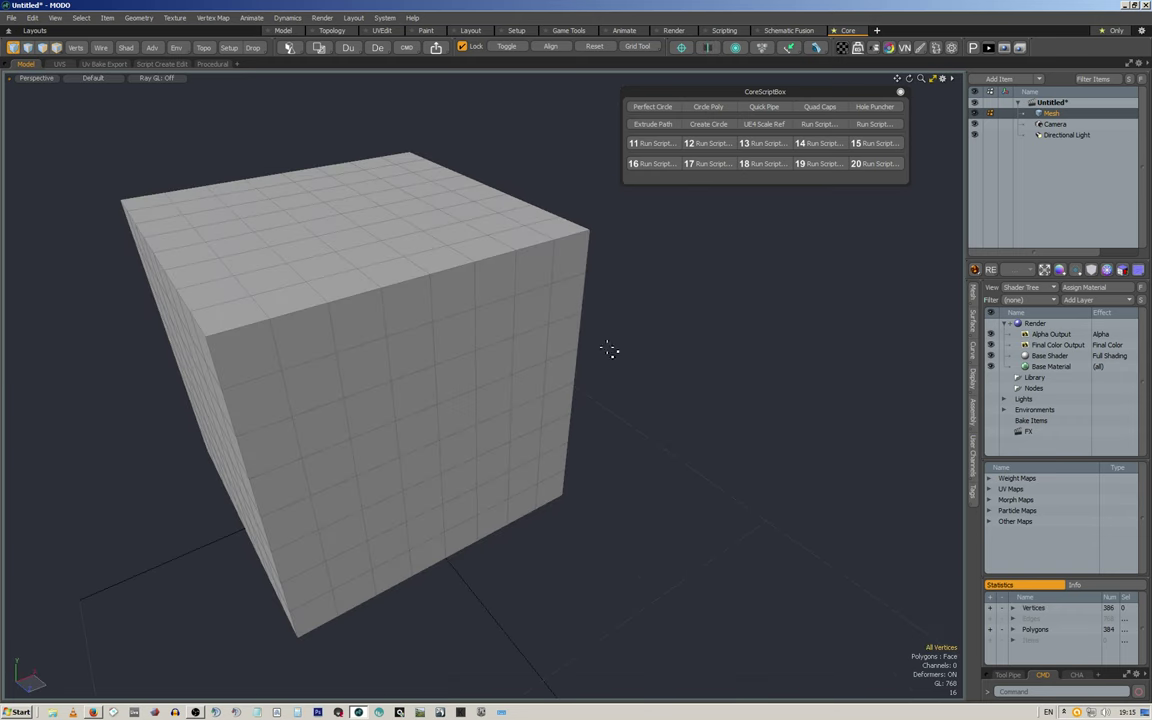
Step: Close CoreScriptBox and open the Mesh Edit palette as a floating window above the cube
{"action": "left_click", "coordinate": [900, 93]}
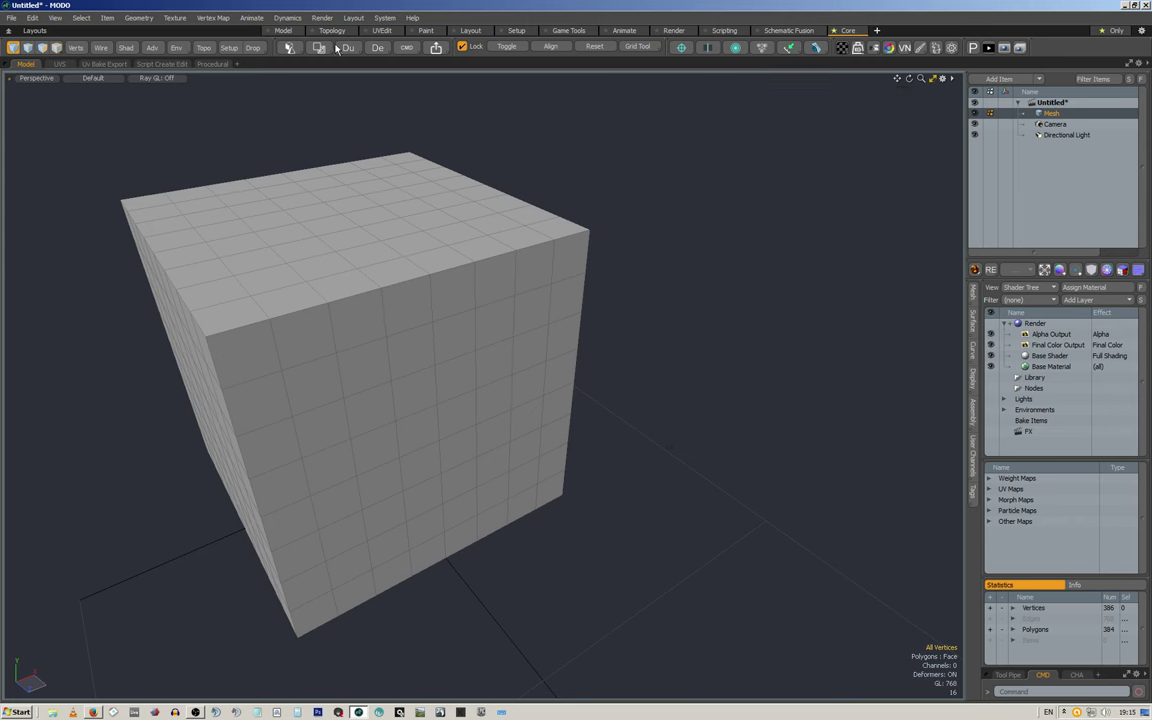
{"action": "left_click", "coordinate": [290, 47]}
{"action": "left_click_drag", "start_coordinate": [339, 76], "coordinate": [374, 100]}
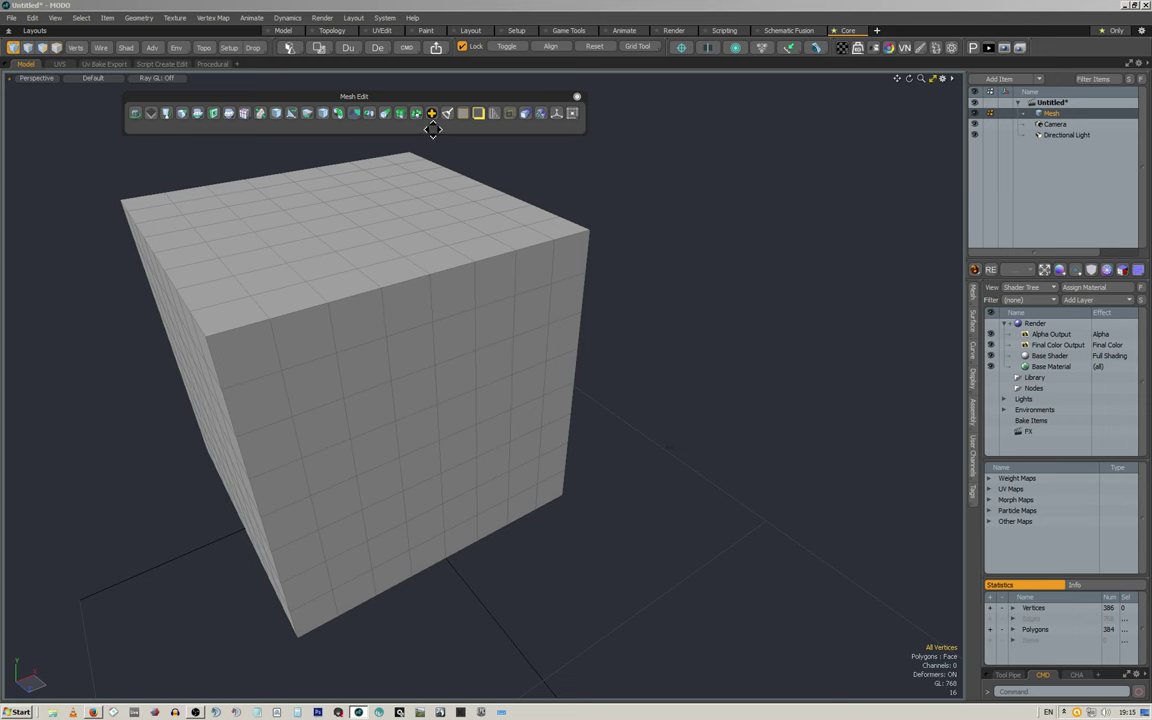
Step: Select one polygon on the cube's front face, convert the selection to its boundary edges, and return to polygon selection
{"action": "left_click_drag", "start_coordinate": [527, 168], "coordinate": [458, 321], "text": "alt"}
{"action": "key", "text": "3"}
{"action": "left_click", "coordinate": [462, 328]}
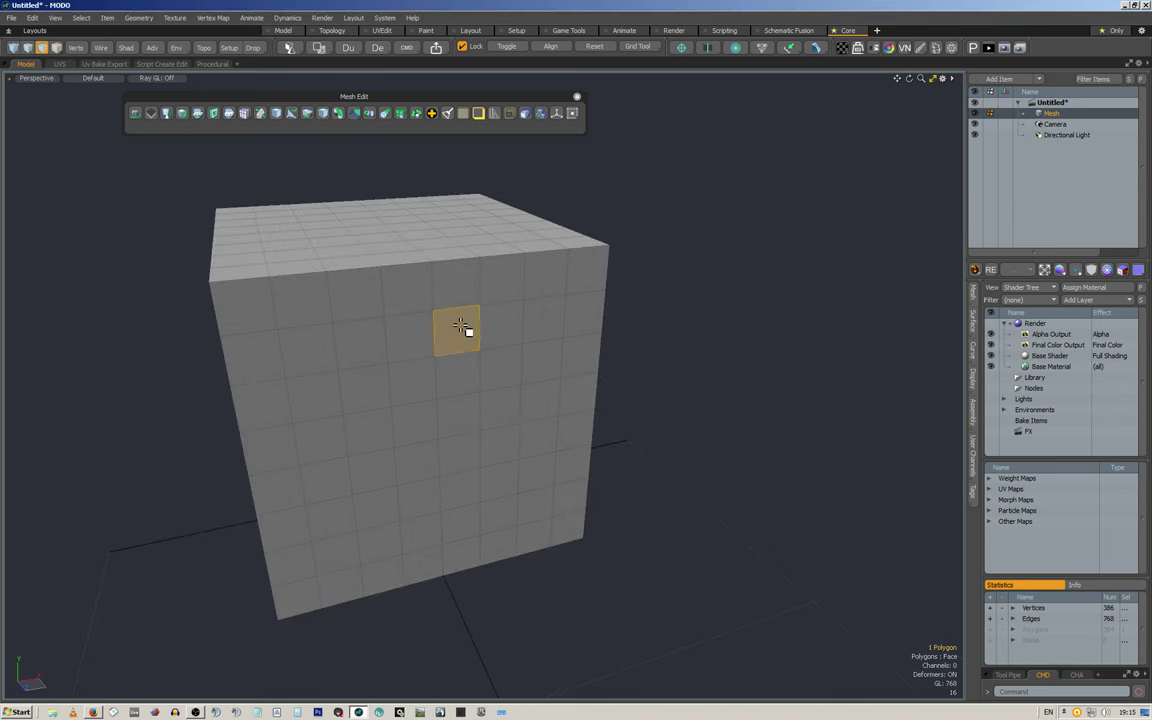
{"action": "left_click", "coordinate": [462, 113]}
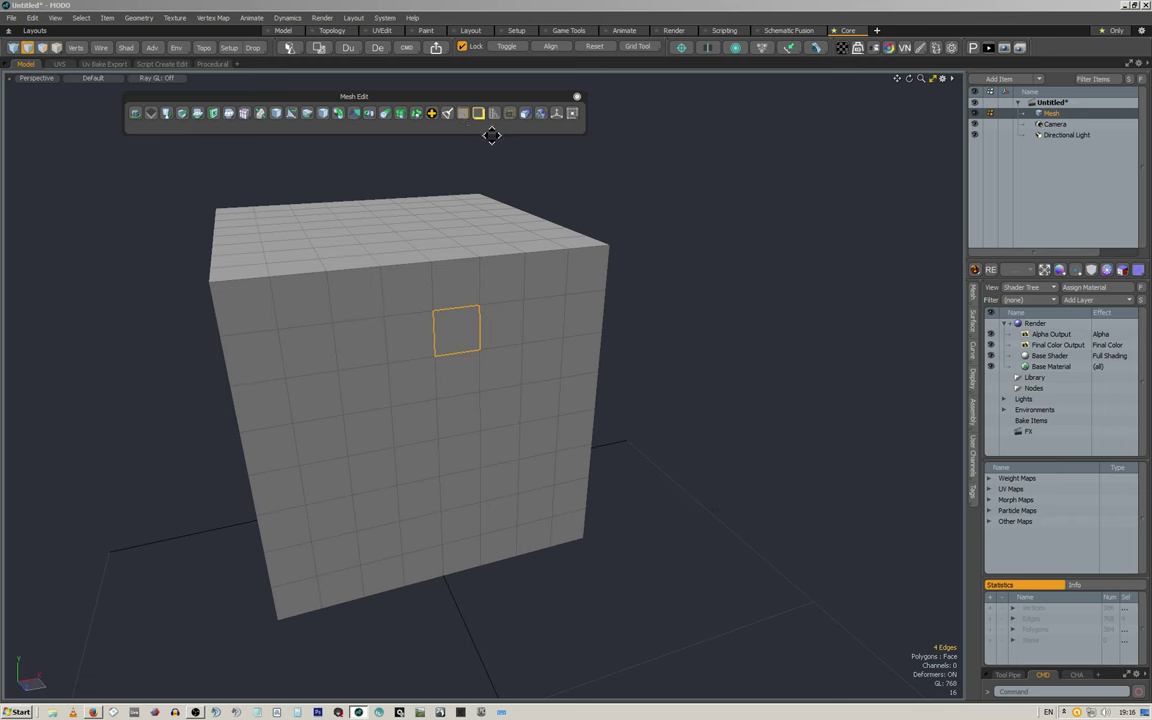
{"action": "key", "text": "3"}
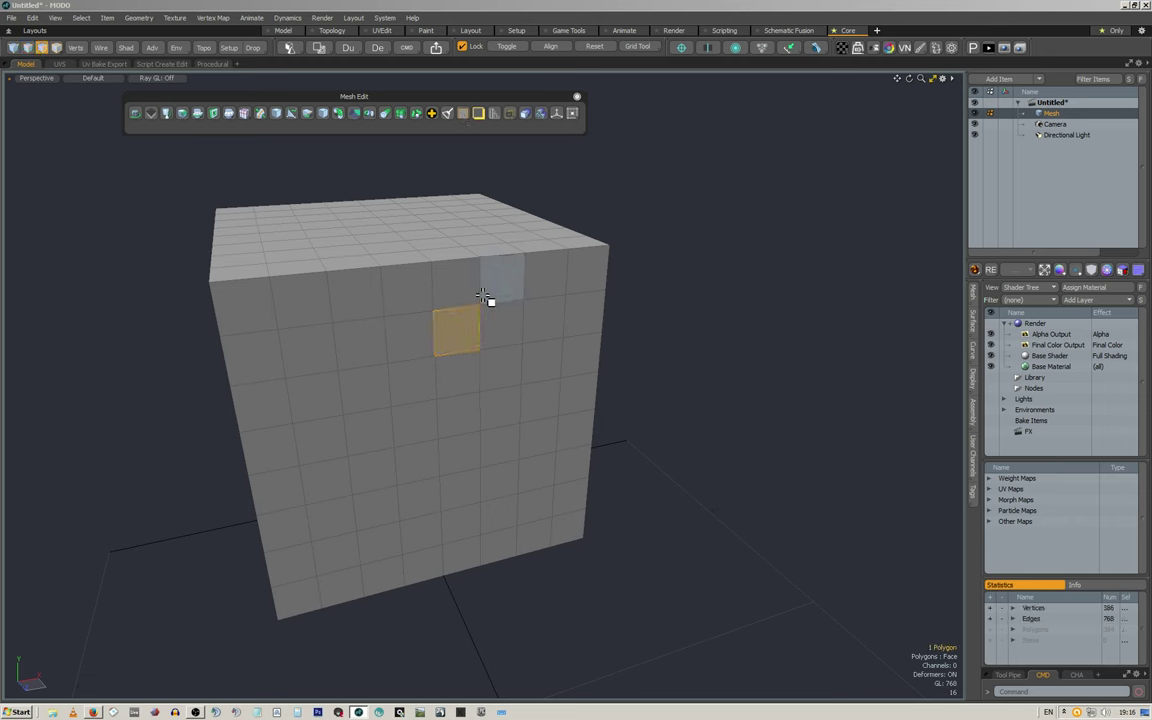
Step: Invert the polygon selection and delete every polygon except the chosen one, and undo the deletion
{"action": "left_click", "coordinate": [479, 114]}
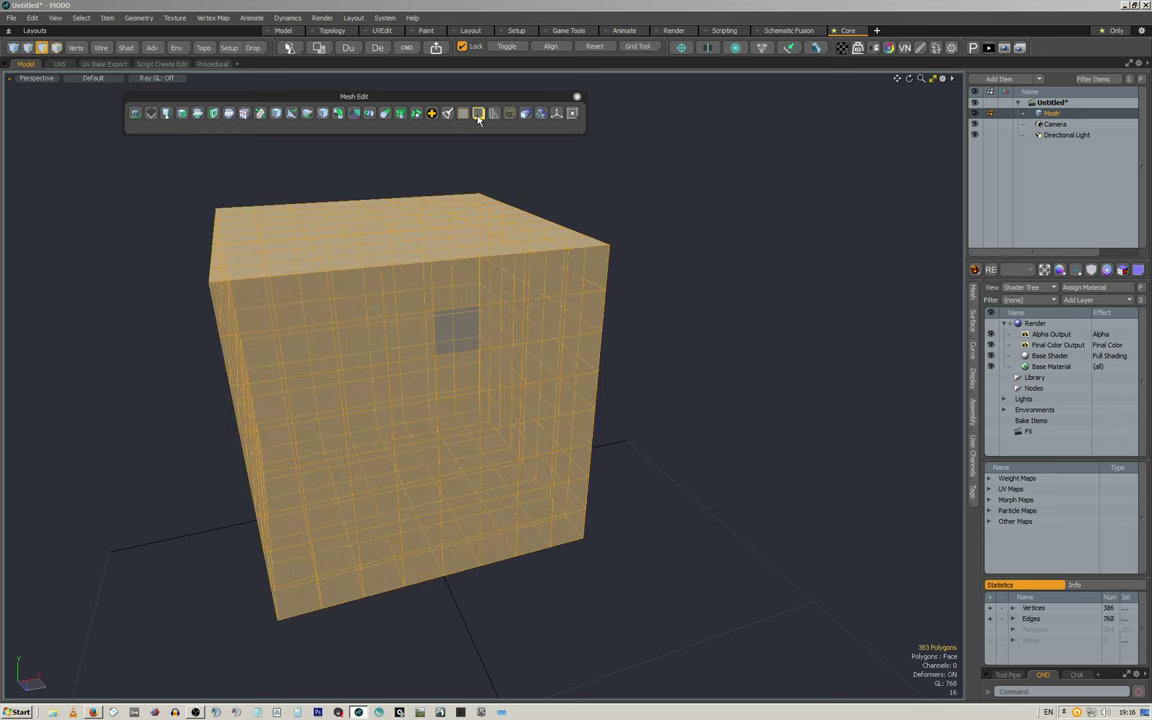
{"action": "key", "text": "Delete"}
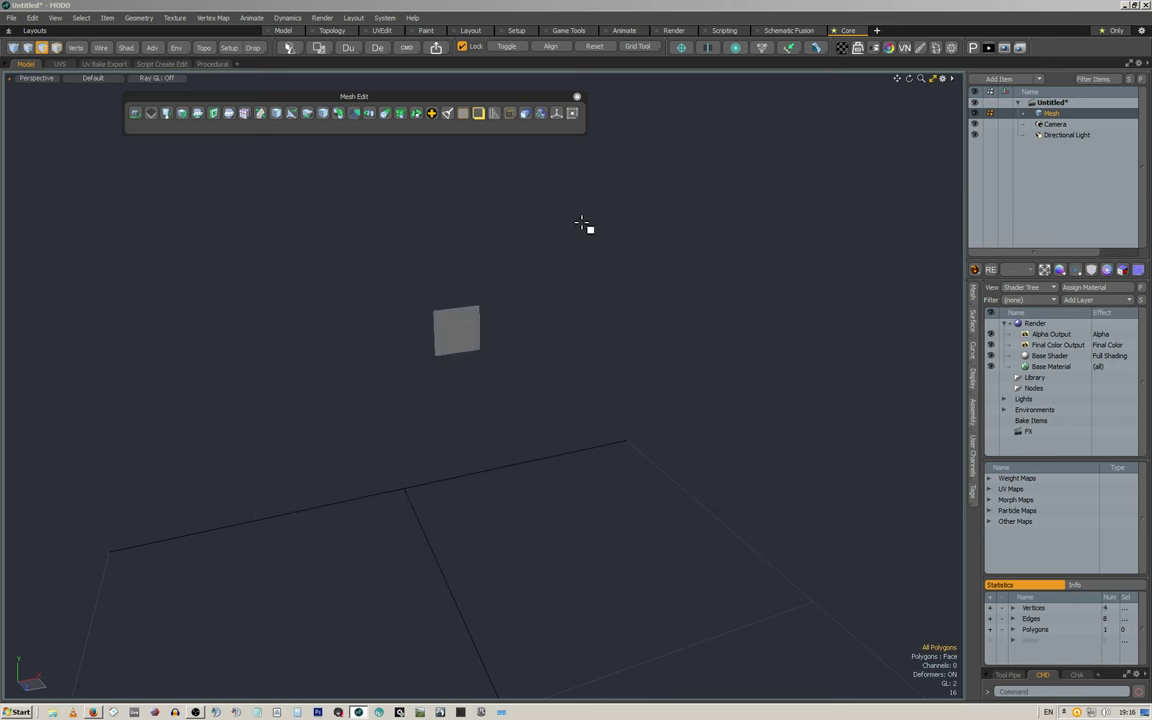
{"action": "key", "text": "ctrl+z"}
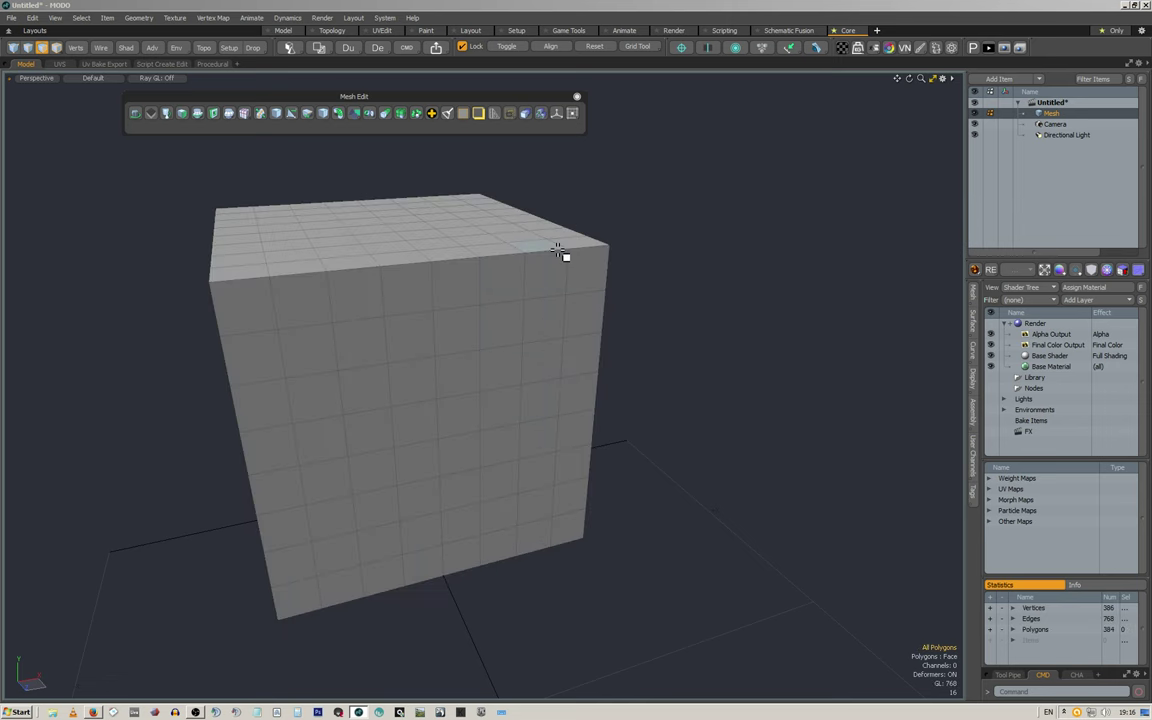
Step: Display the cube's bounding dimensions in the viewport and turn the display off
{"action": "left_click", "coordinate": [494, 114]}
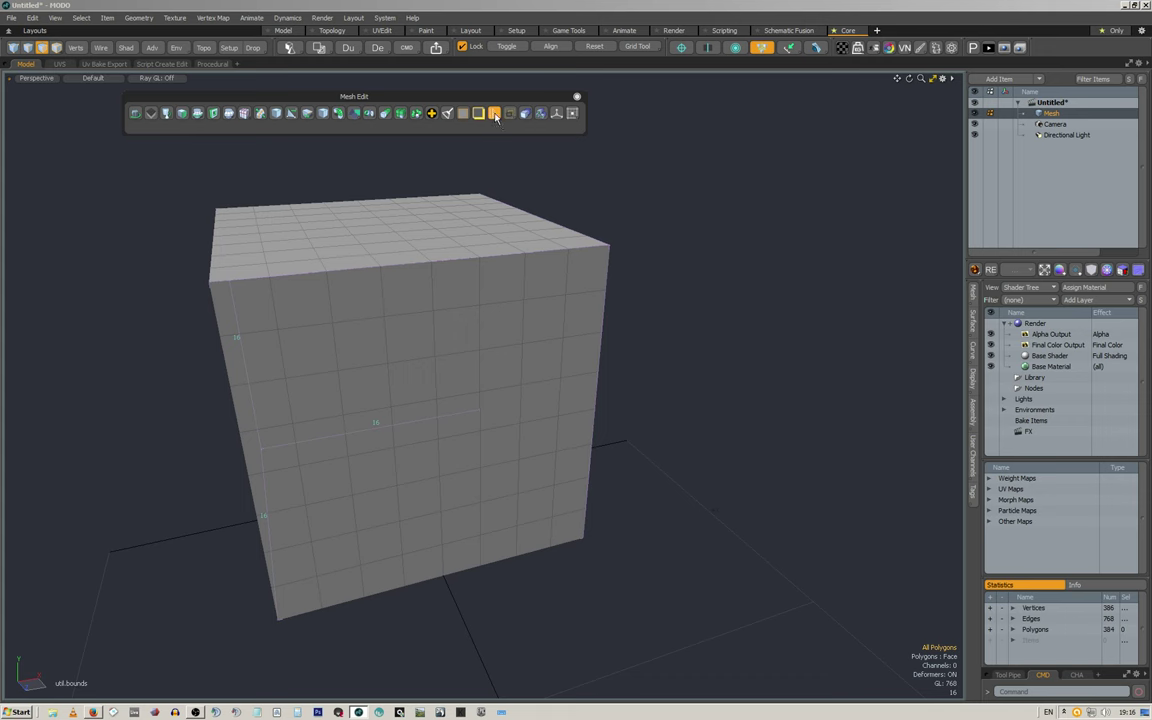
{"action": "left_click", "coordinate": [510, 113]}
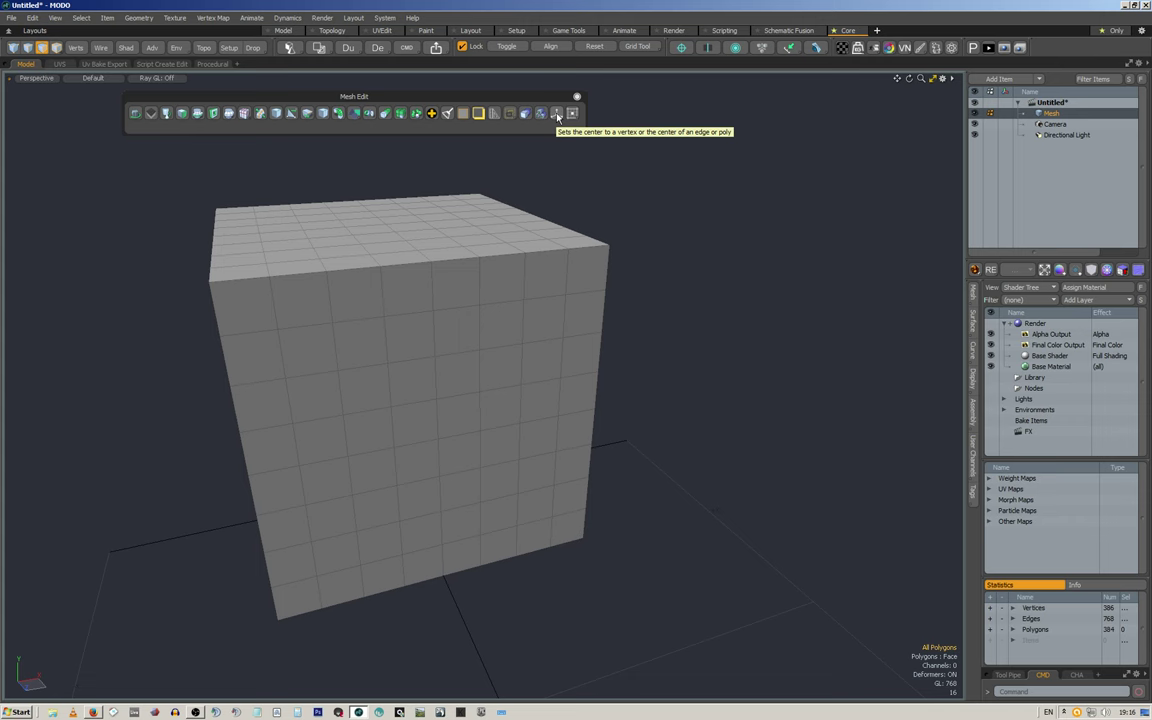
Step: Try setting the mesh center to a polygon and to an edge along the front face's upper border, and undo the edge placement
{"action": "left_click", "coordinate": [462, 290]}
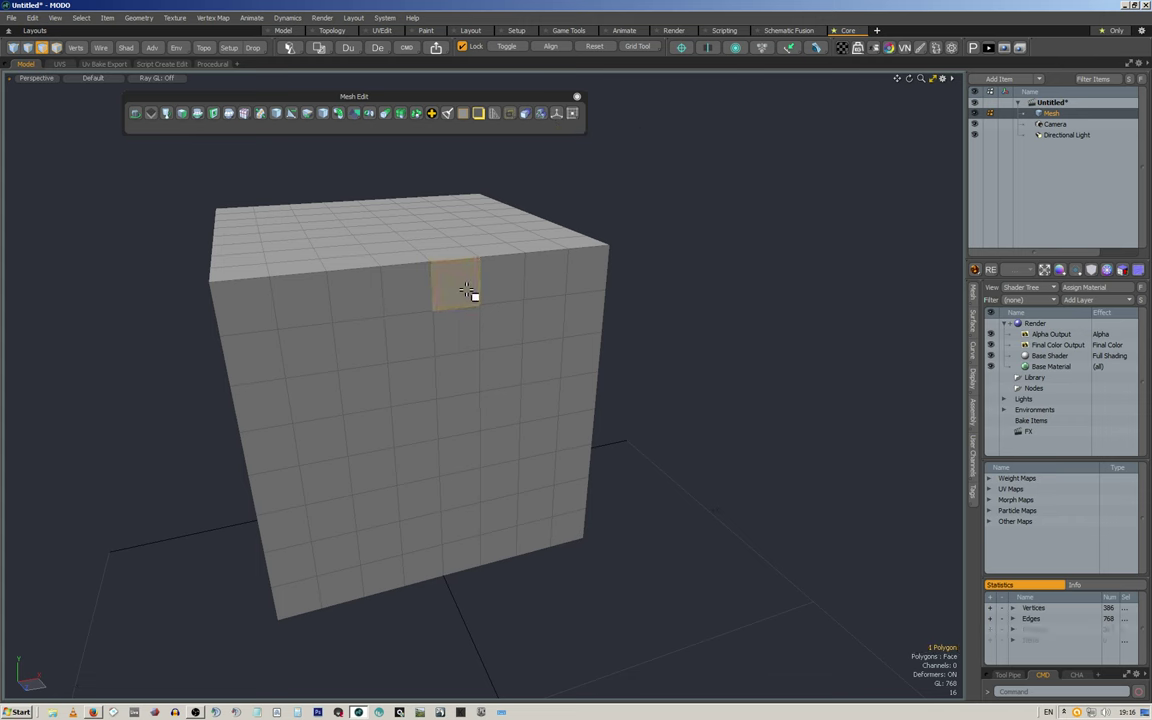
{"action": "left_click", "coordinate": [557, 113]}
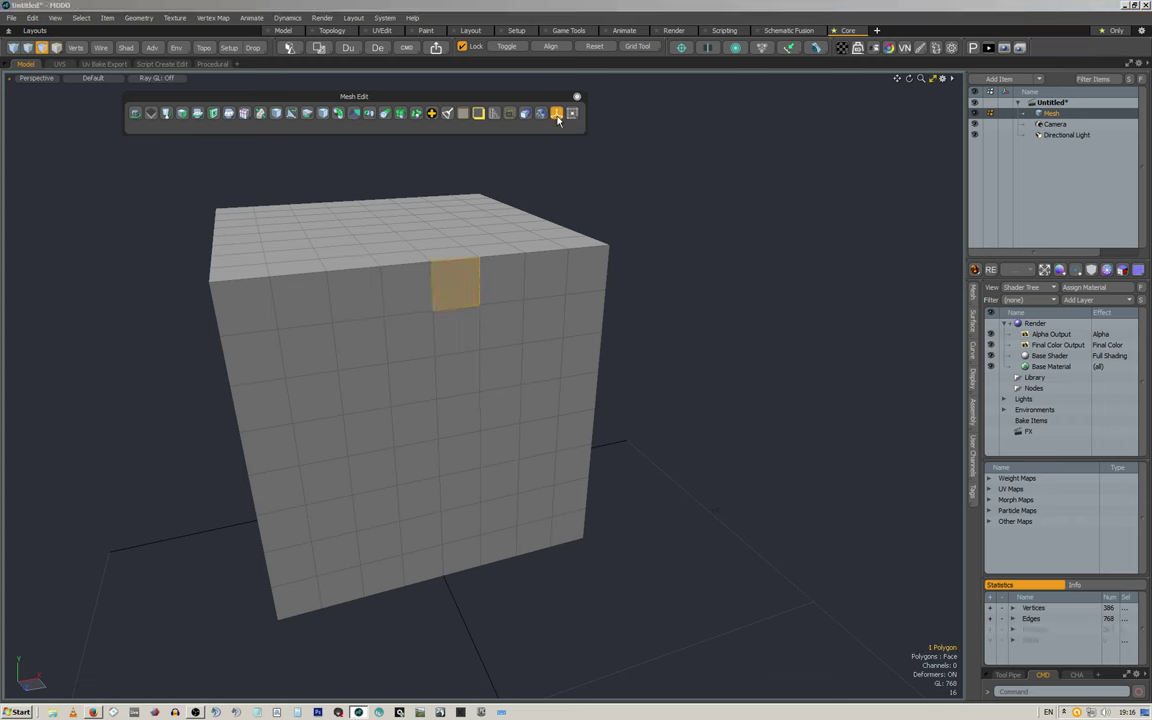
{"action": "key", "text": "2"}
{"action": "left_click", "coordinate": [456, 258]}
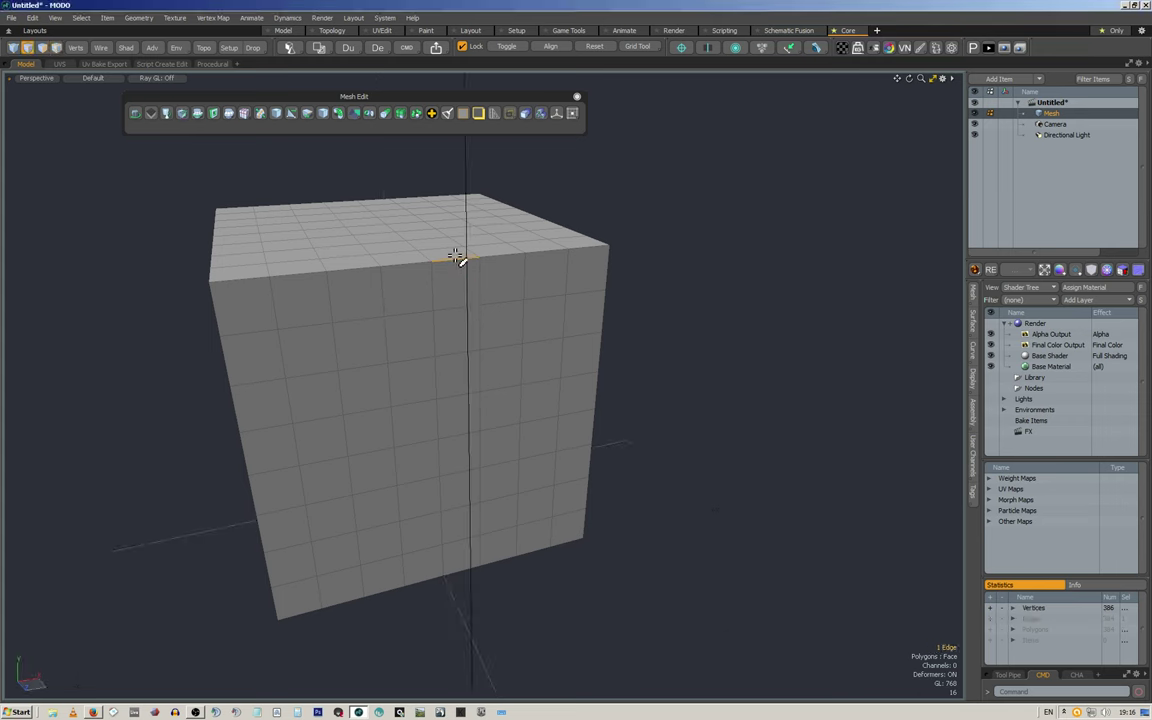
{"action": "left_click", "coordinate": [557, 113]}
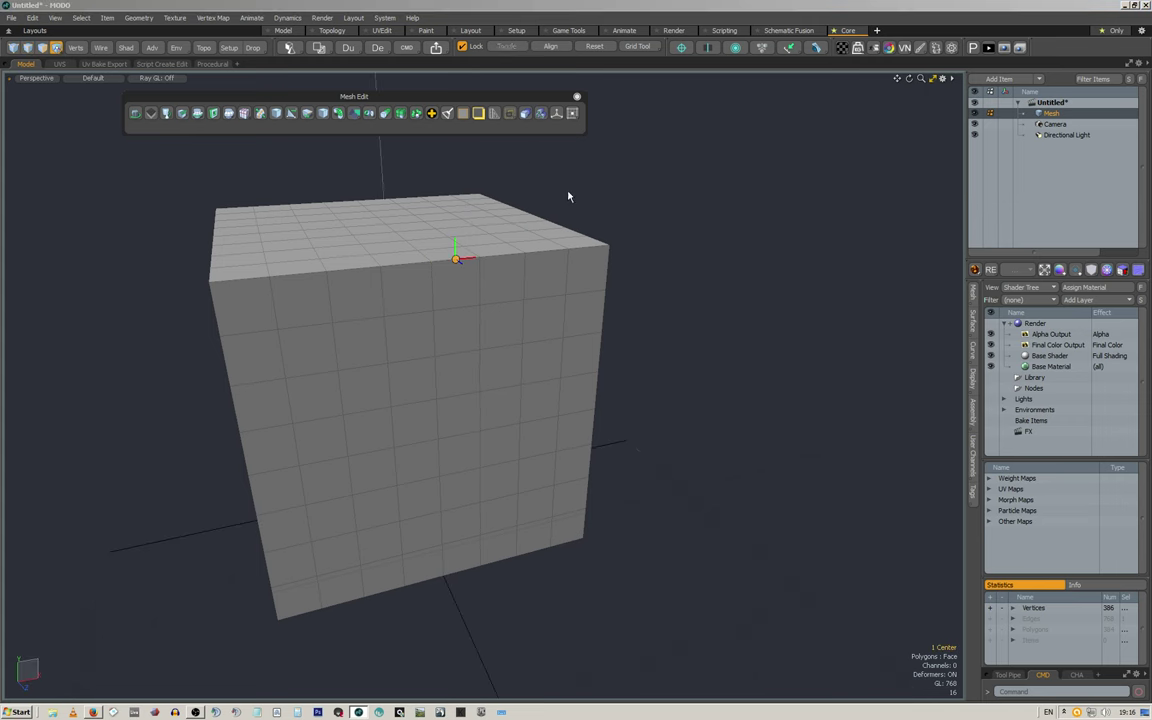
{"action": "key", "text": "ctrl+z"}
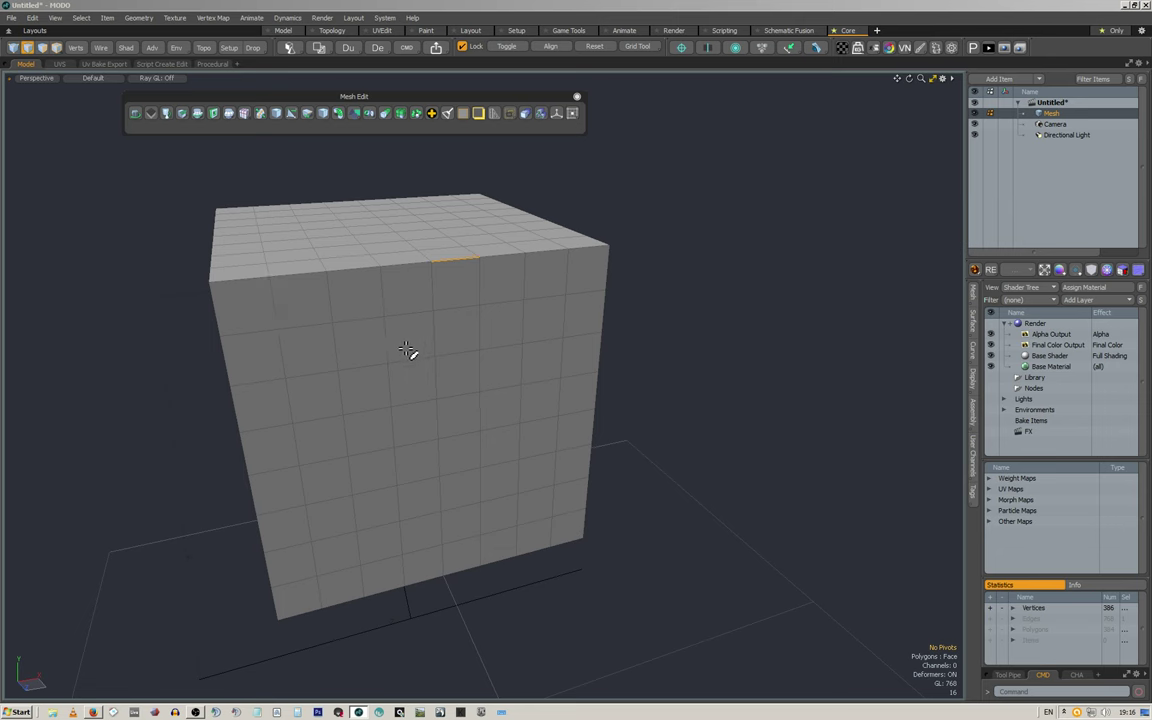
Step: Set the mesh center to the cube's nearest upper corner vertex, and return to vertex mode with nothing selected
{"action": "left_click_drag", "start_coordinate": [411, 355], "coordinate": [462, 342], "text": "alt"}
{"action": "key", "text": "space"}
{"action": "left_click", "coordinate": [226, 309]}
{"action": "key", "text": "space"}
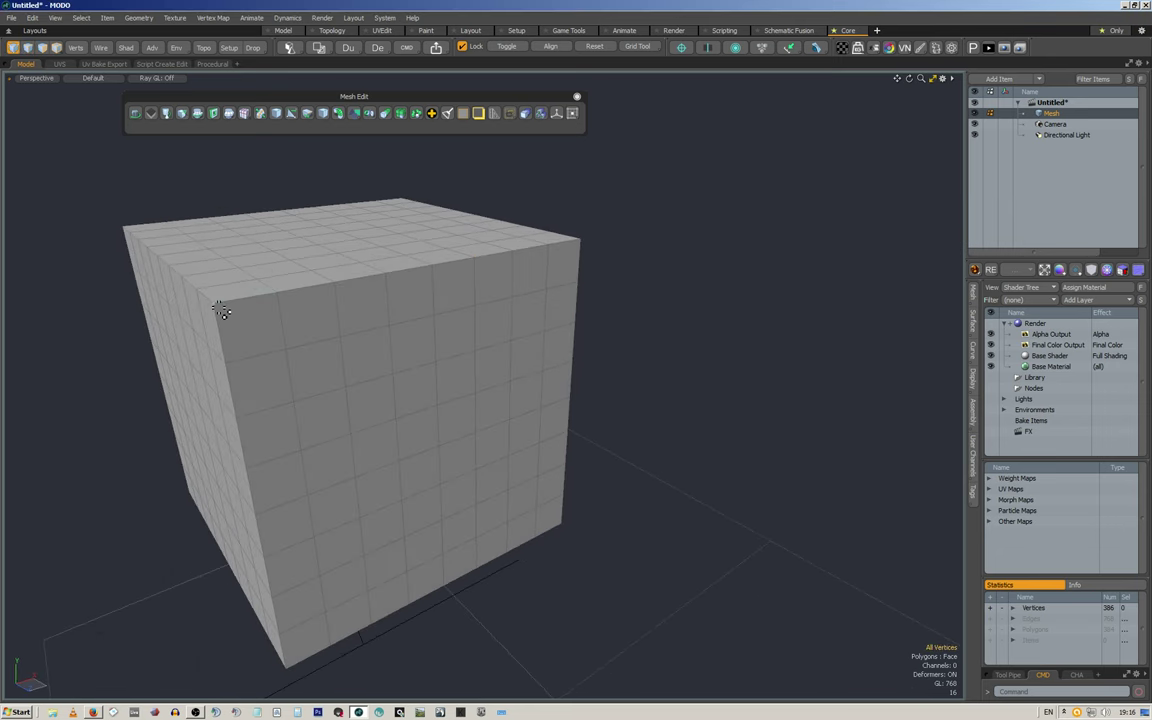
{"action": "left_click", "coordinate": [219, 307]}
{"action": "left_click_drag", "start_coordinate": [254, 283], "coordinate": [393, 234], "text": "alt"}
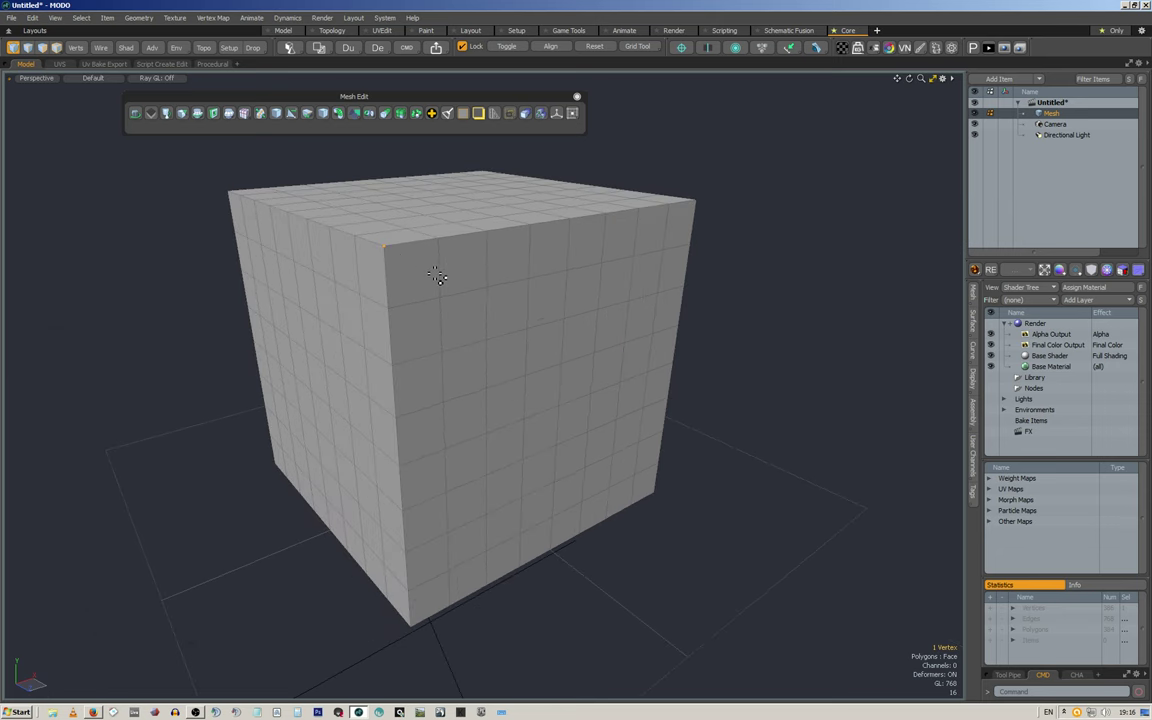
{"action": "left_click", "coordinate": [556, 112]}
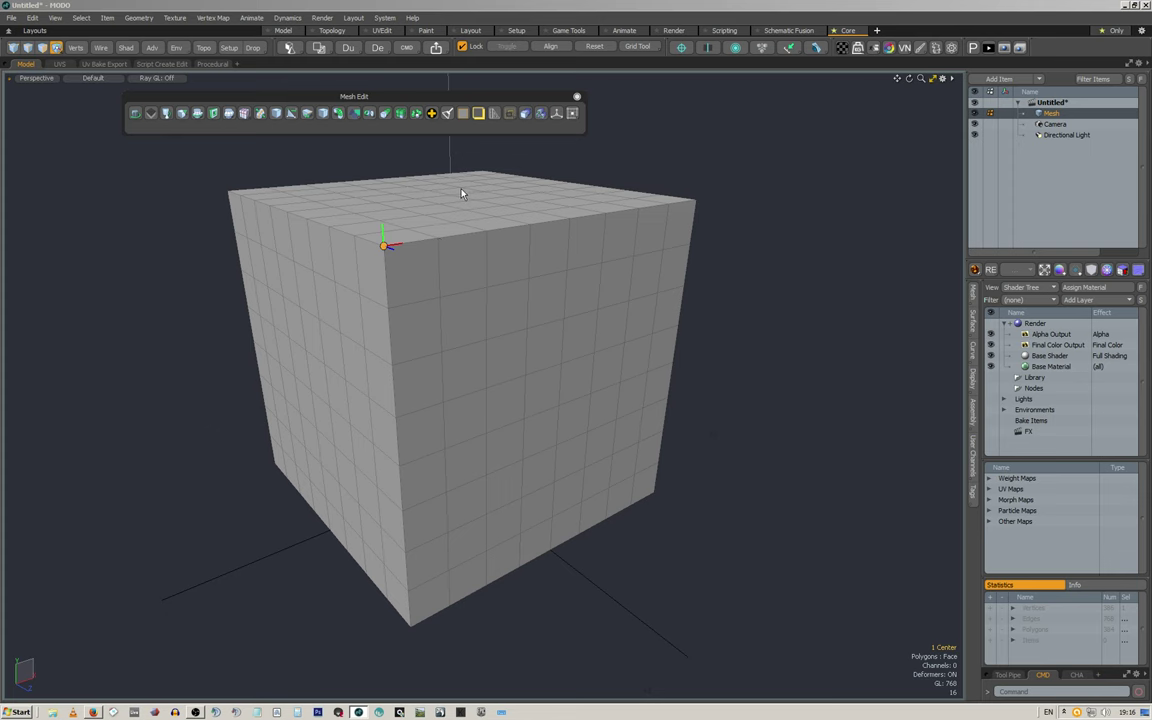
{"action": "key", "text": "1"}
{"action": "left_click", "coordinate": [618, 168]}
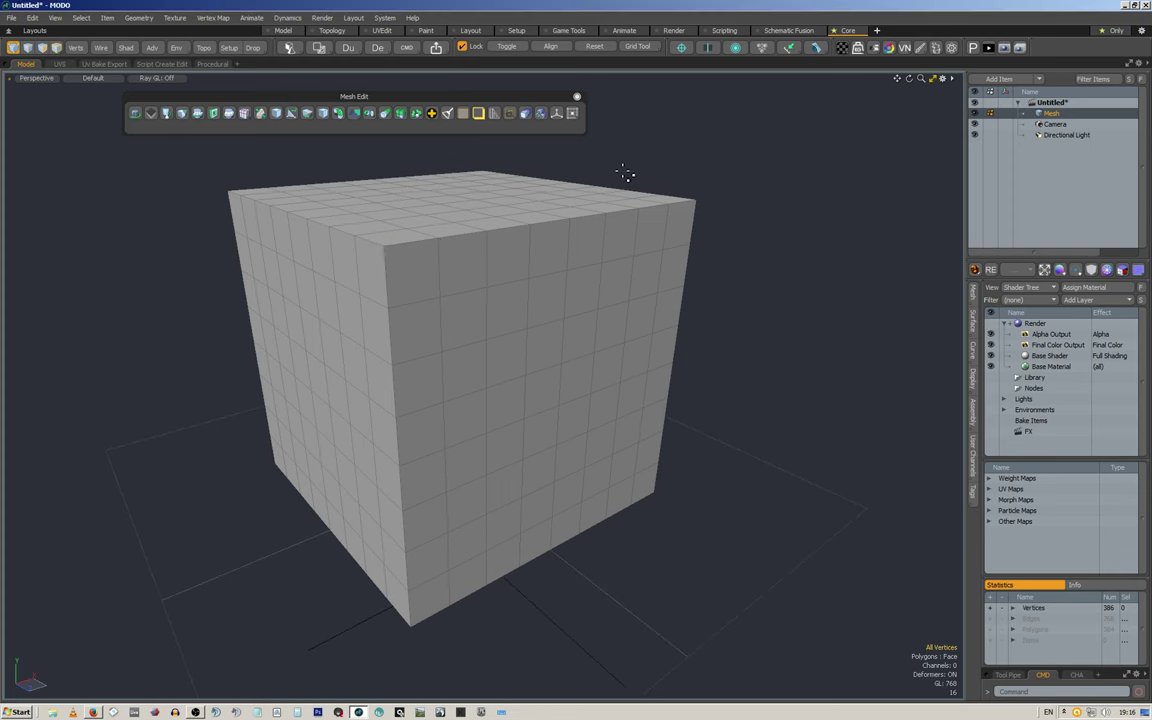
Step: Open Export Ops and review the available scene, selection and FBX export options
{"action": "left_click_drag", "start_coordinate": [620, 162], "coordinate": [528, 247], "text": "alt"}
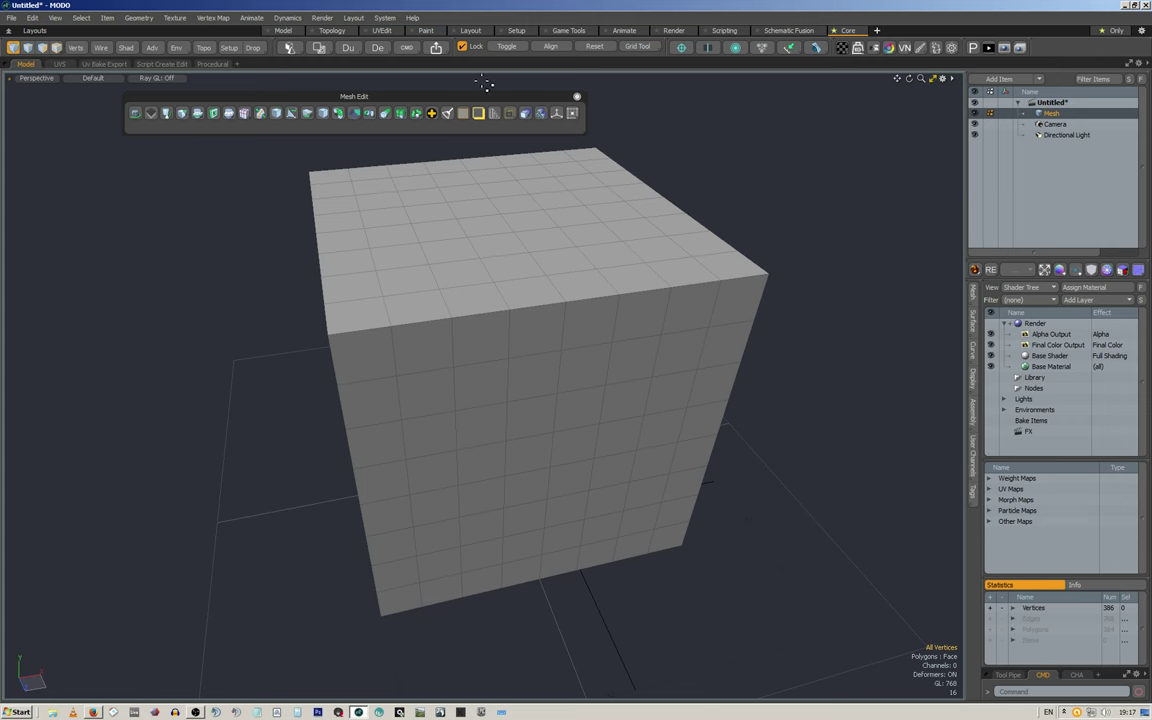
{"action": "left_click", "coordinate": [436, 47]}
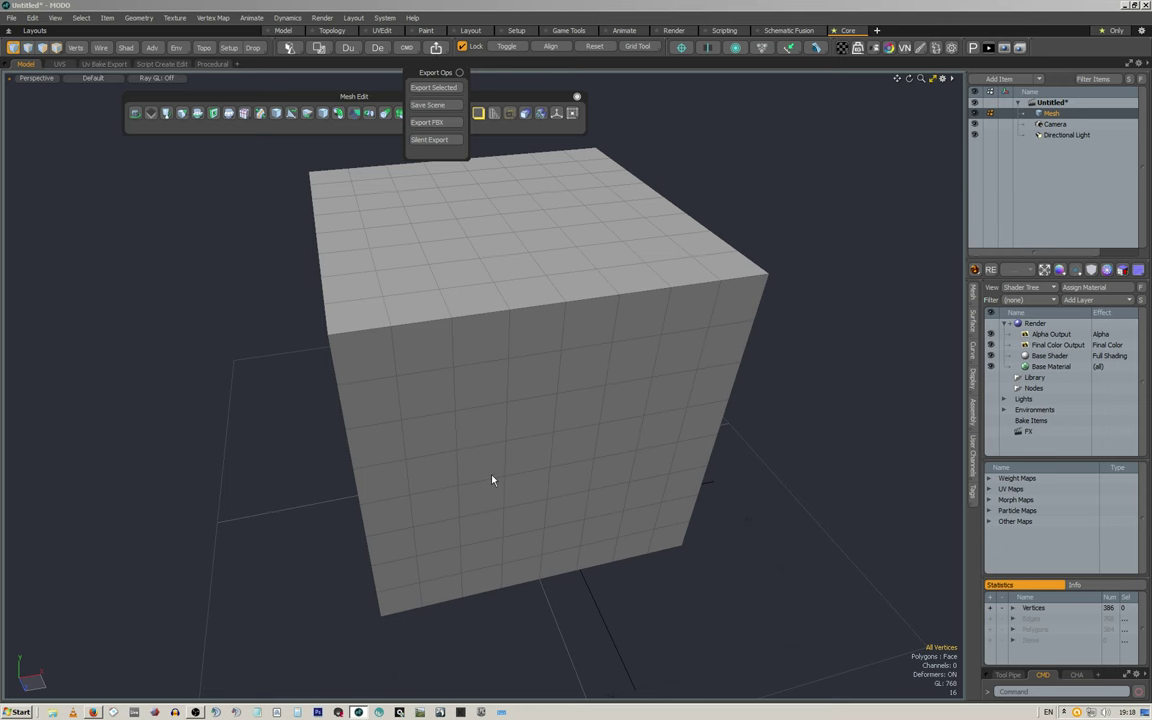
Step: Reset the work plane and set the mesh center to the front face's upper-left corner vertex
{"action": "left_click_drag", "start_coordinate": [593, 481], "coordinate": [540, 249], "text": "alt"}
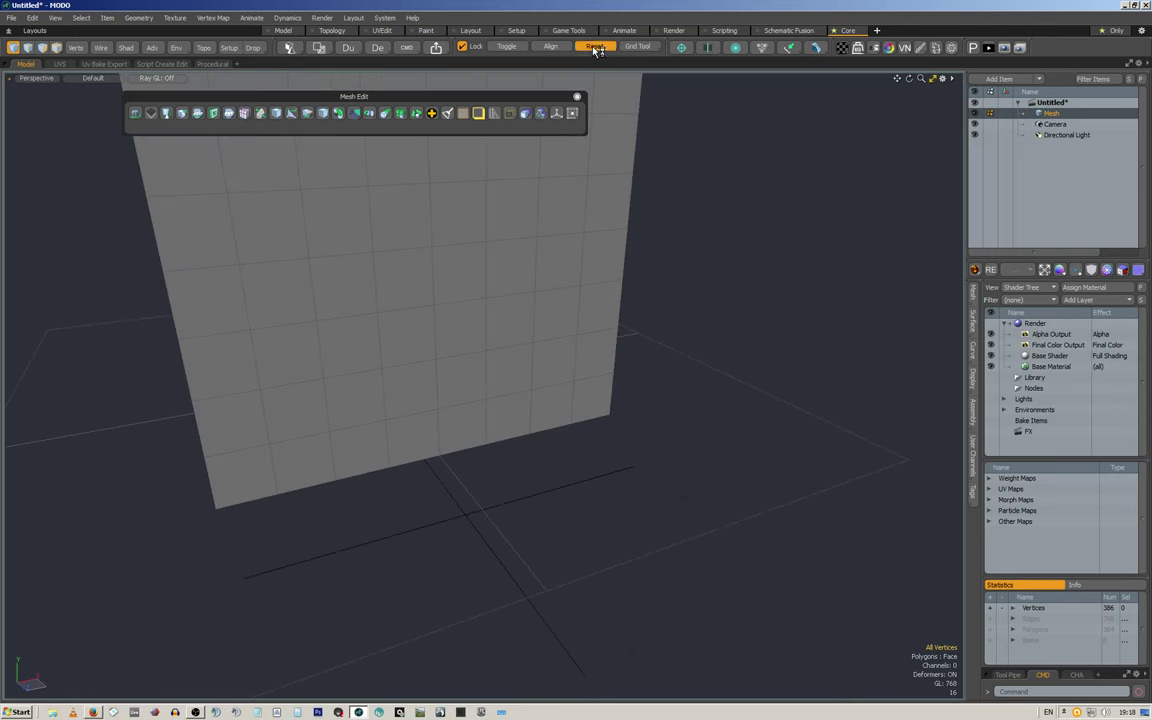
{"action": "left_click_drag", "start_coordinate": [628, 360], "coordinate": [563, 235], "text": "alt"}
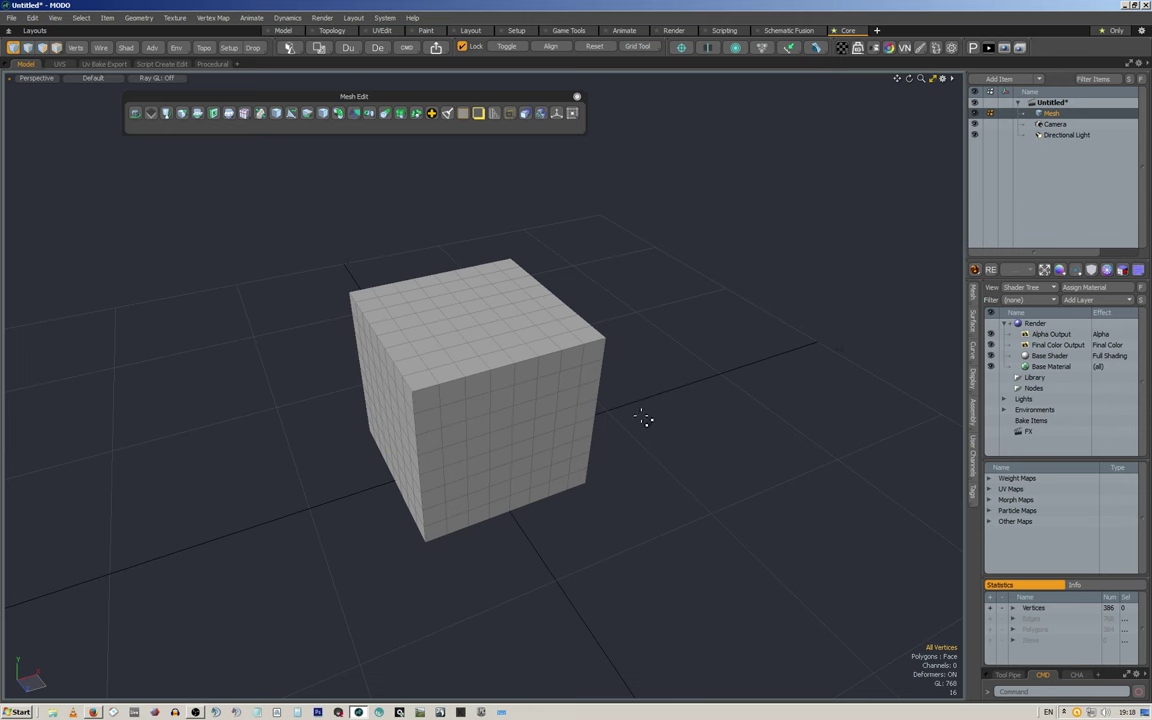
{"action": "left_click_drag", "start_coordinate": [599, 419], "coordinate": [568, 429], "text": "alt"}
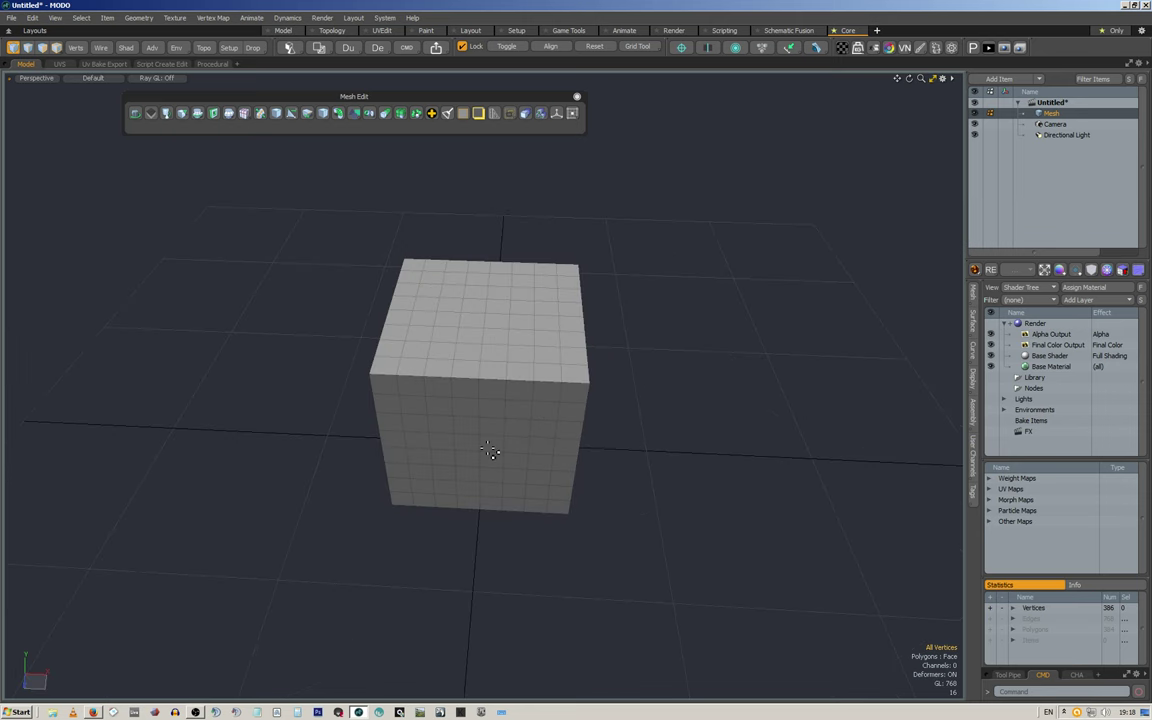
{"action": "left_click", "coordinate": [372, 377]}
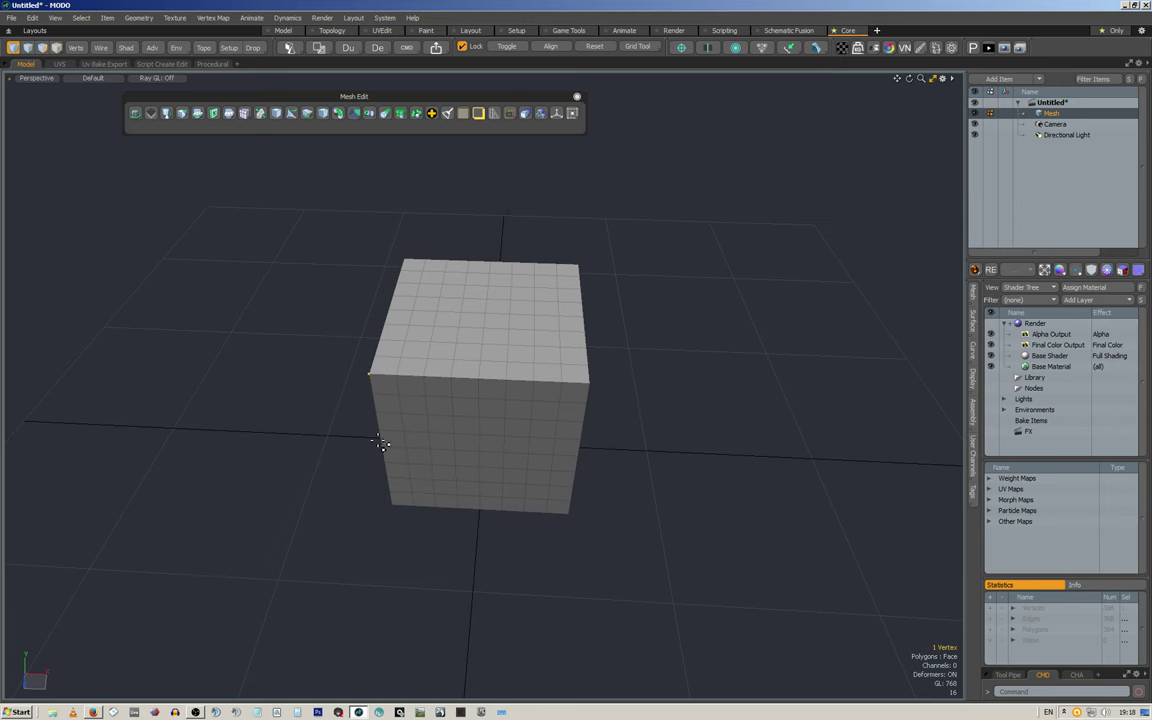
{"action": "left_click", "coordinate": [556, 113]}
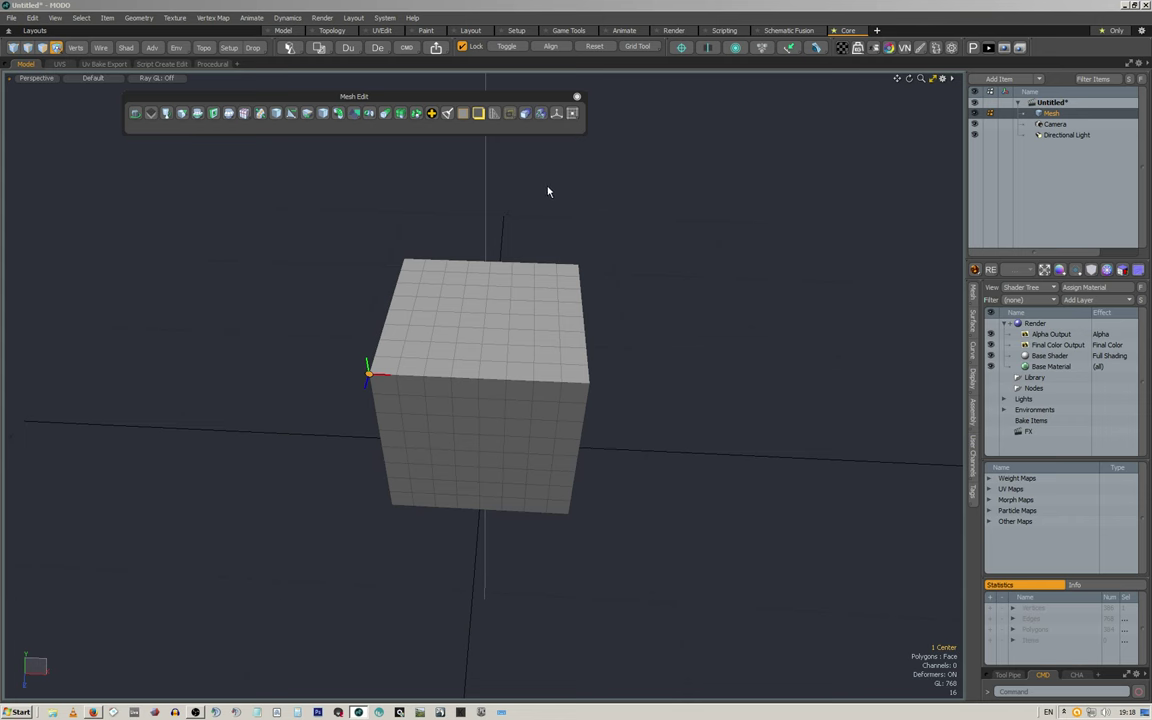
Step: Switch to vertex mode with nothing selected and view the boolean tools in the Mesh Edit palette
{"action": "key", "text": "1"}
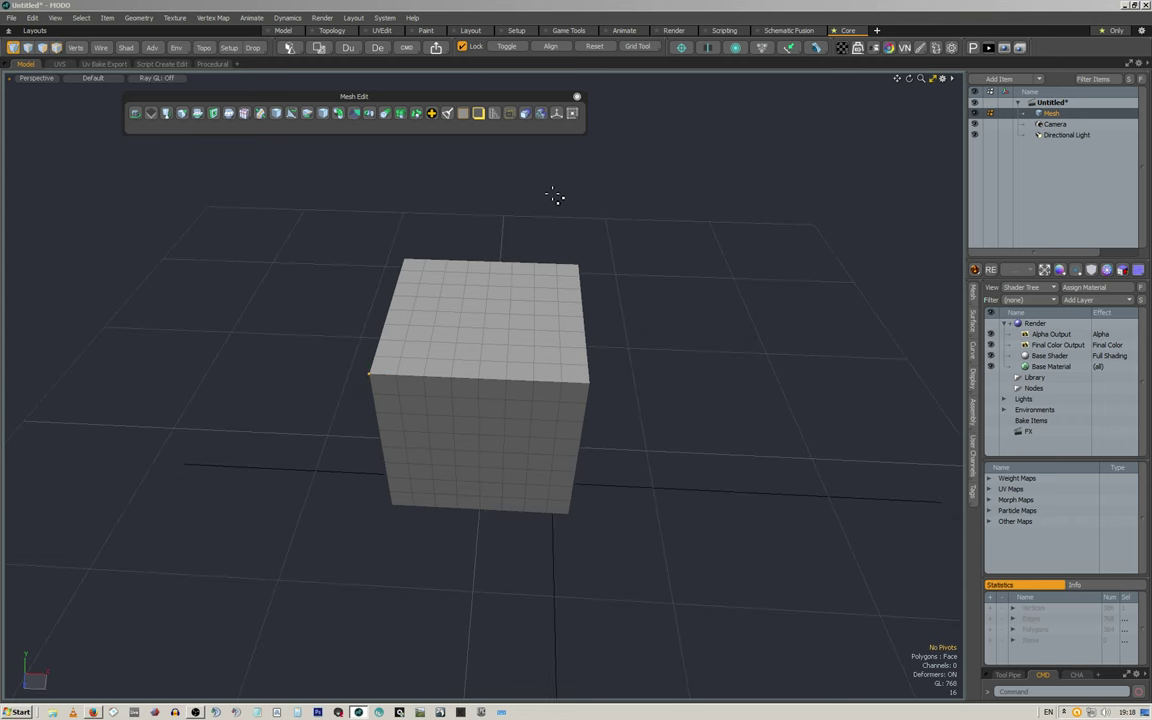
{"action": "key", "text": "space"}
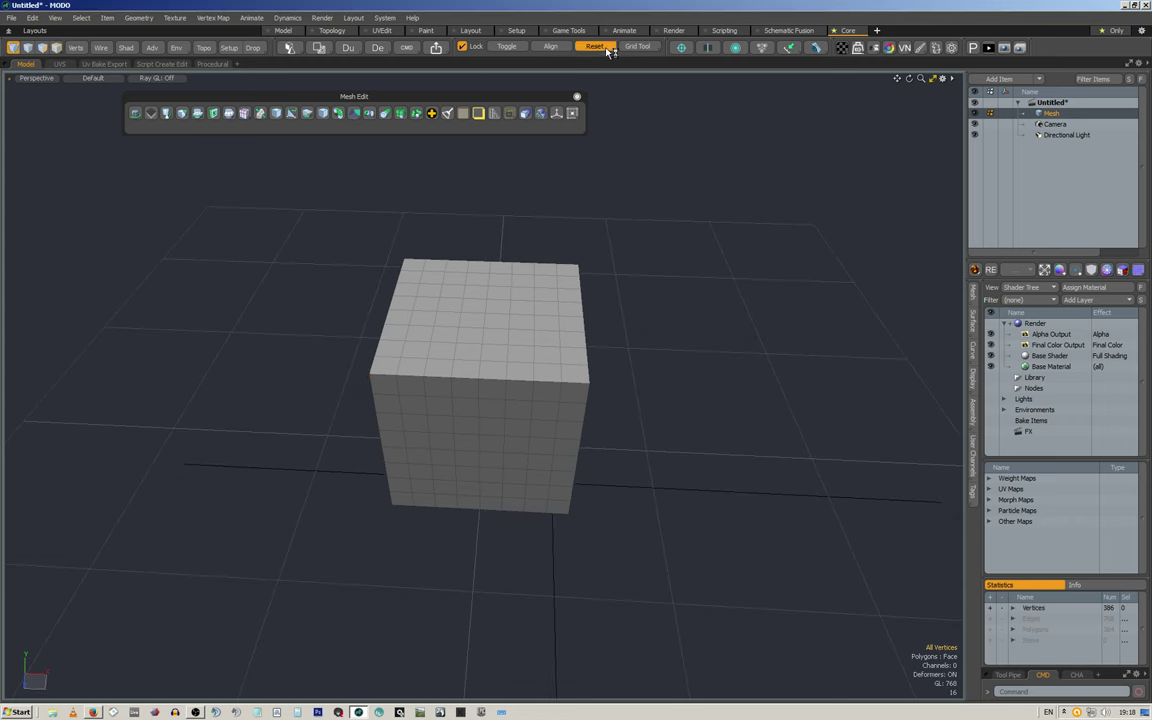
{"action": "left_click_drag", "start_coordinate": [620, 273], "coordinate": [674, 231], "text": "alt"}
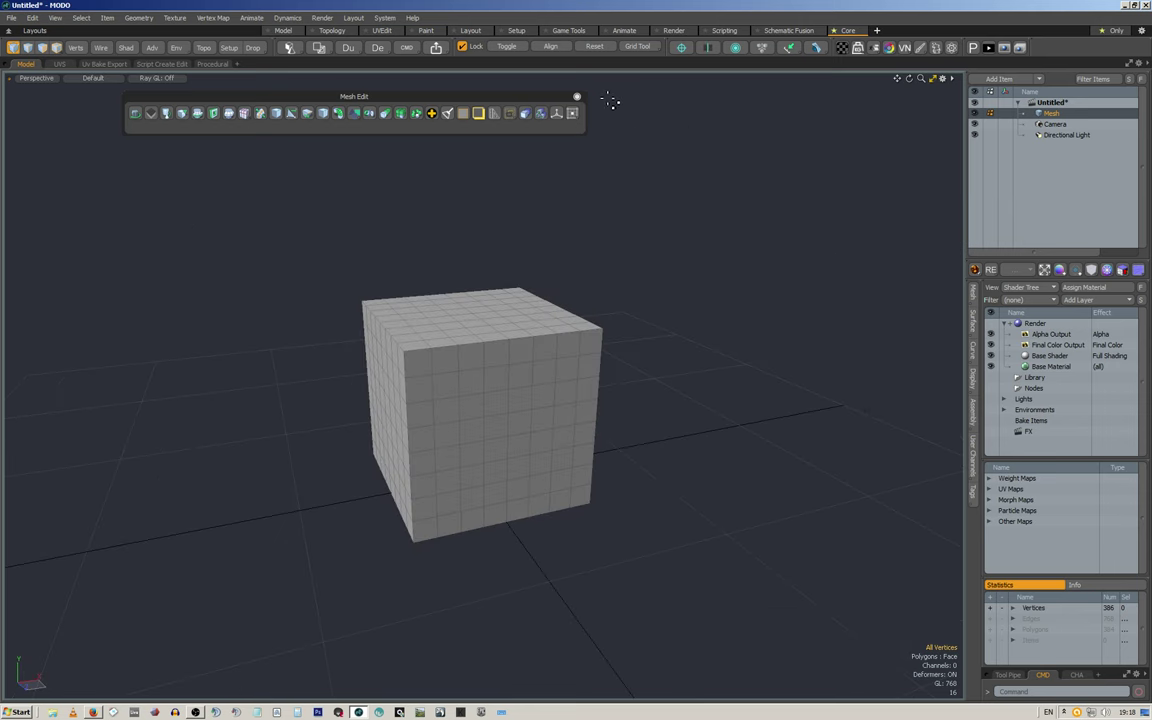
{"action": "left_click", "coordinate": [352, 117]}
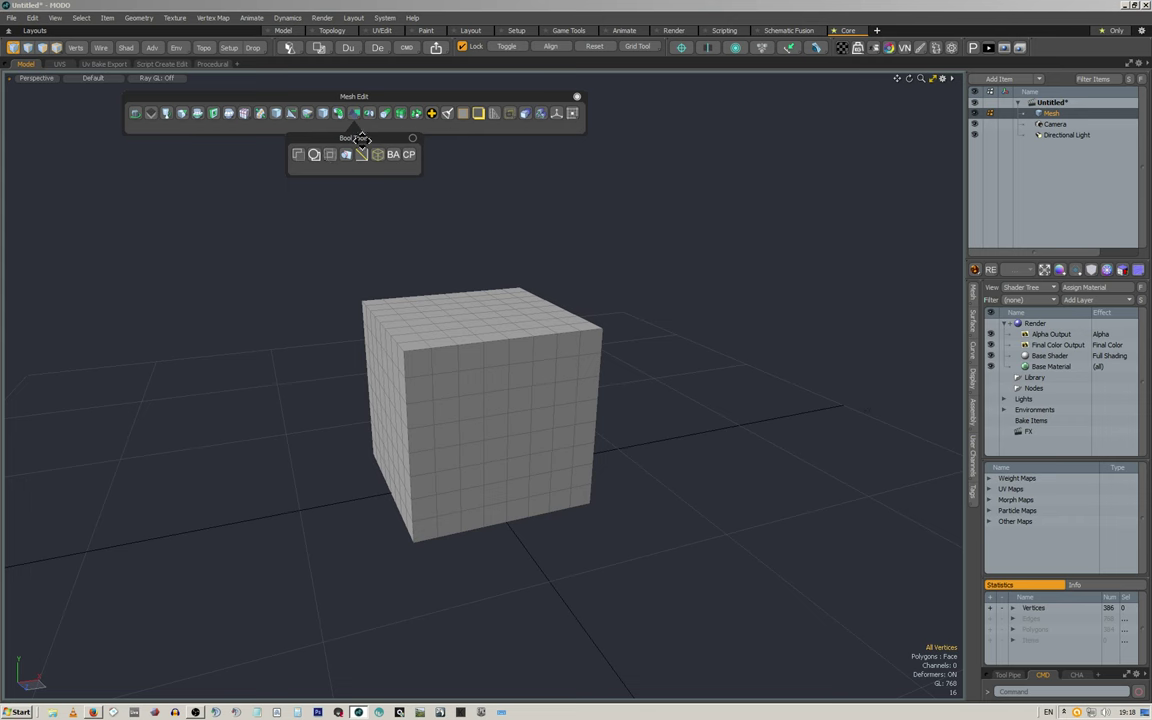
Step: Select one polygon in the upper part of the cube's front face, view it up close and fit the whole cube again
{"action": "key", "text": "3"}
{"action": "left_click", "coordinate": [495, 378]}
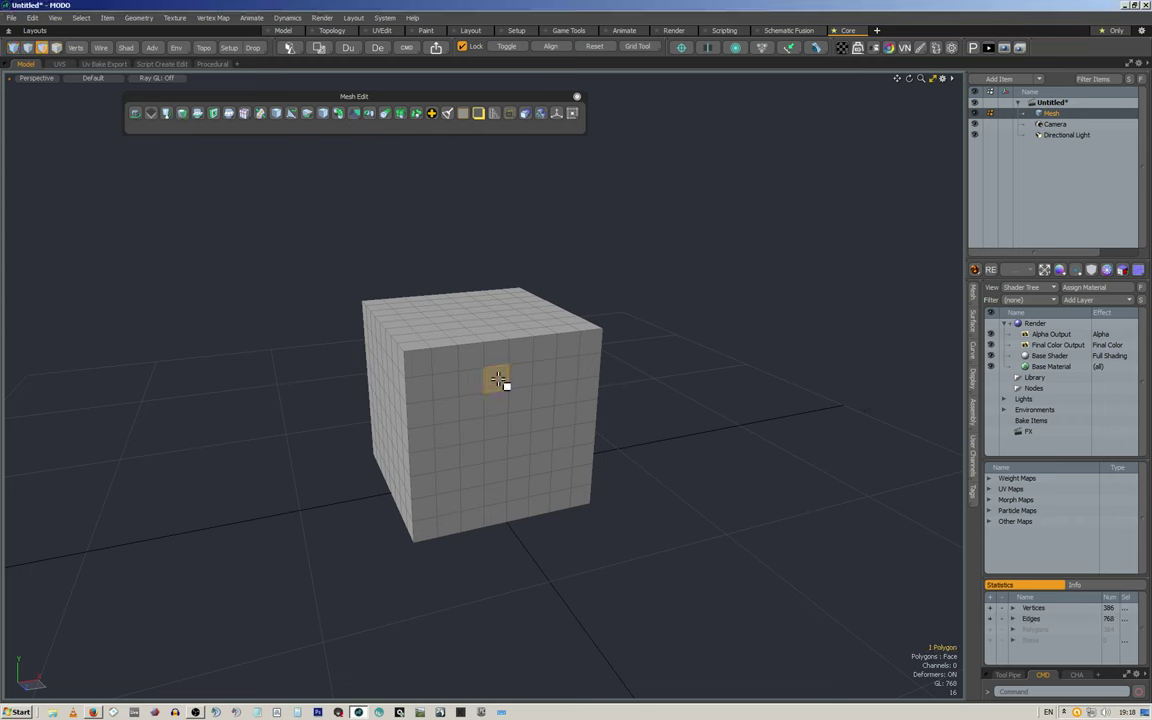
{"action": "left_click", "coordinate": [431, 114]}
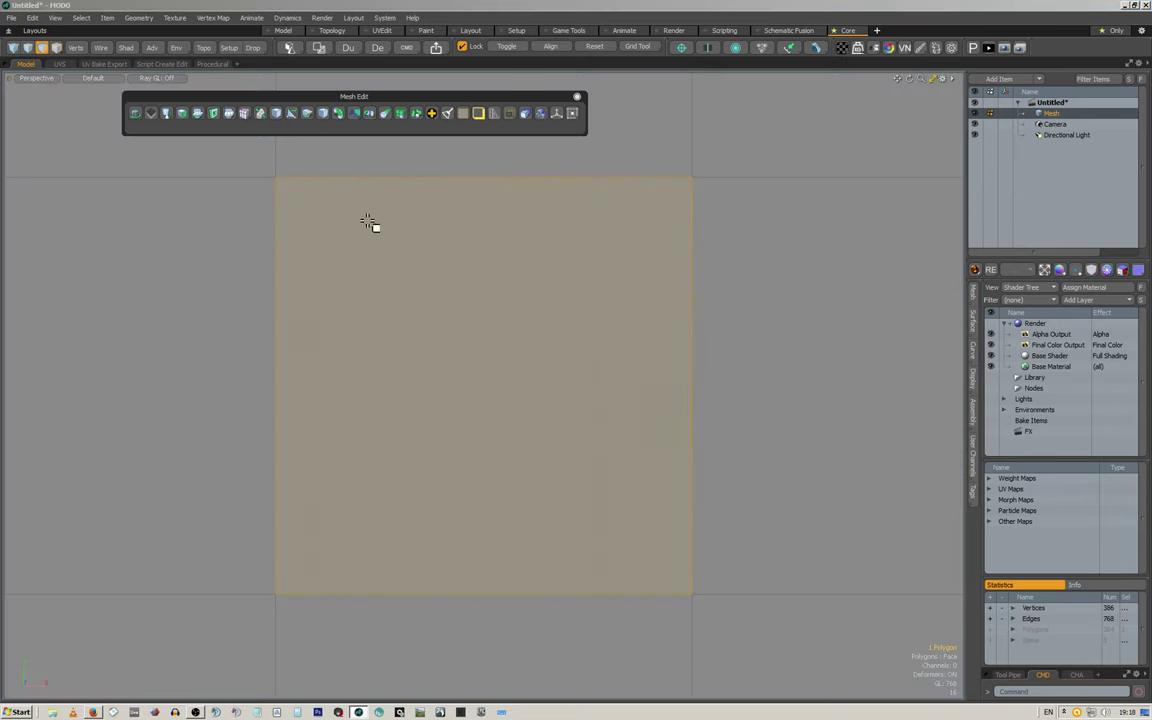
{"action": "left_click_drag", "start_coordinate": [387, 222], "coordinate": [475, 252], "text": "alt"}
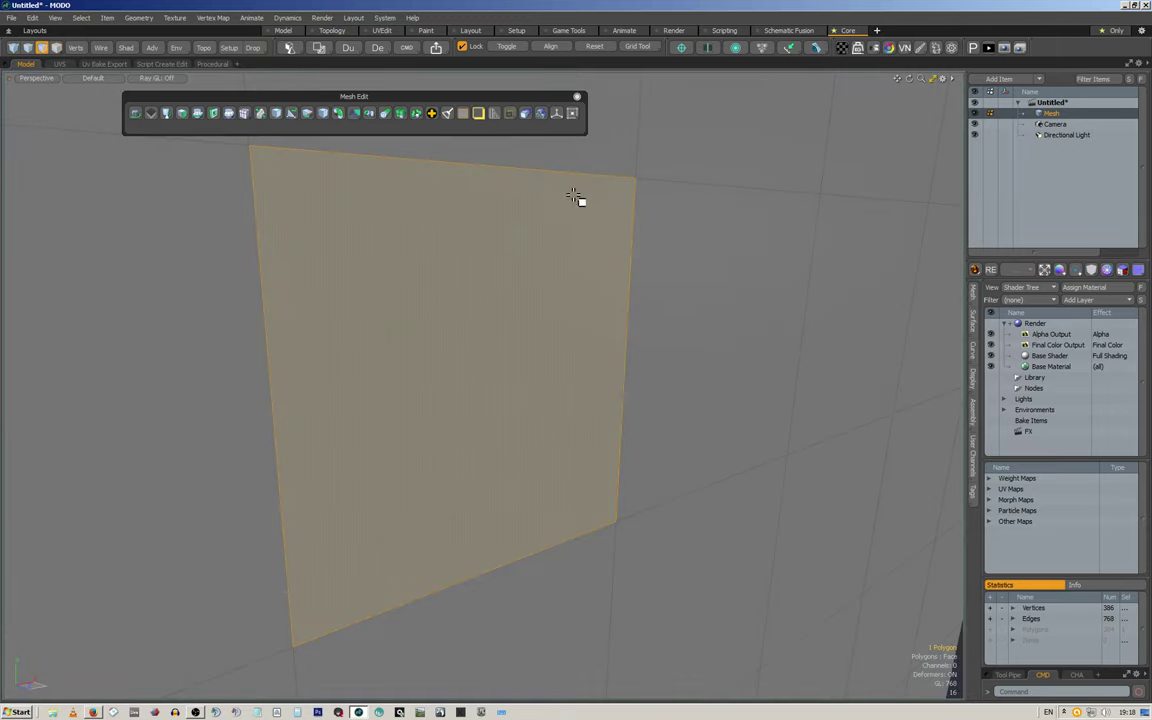
{"action": "key", "text": "a"}
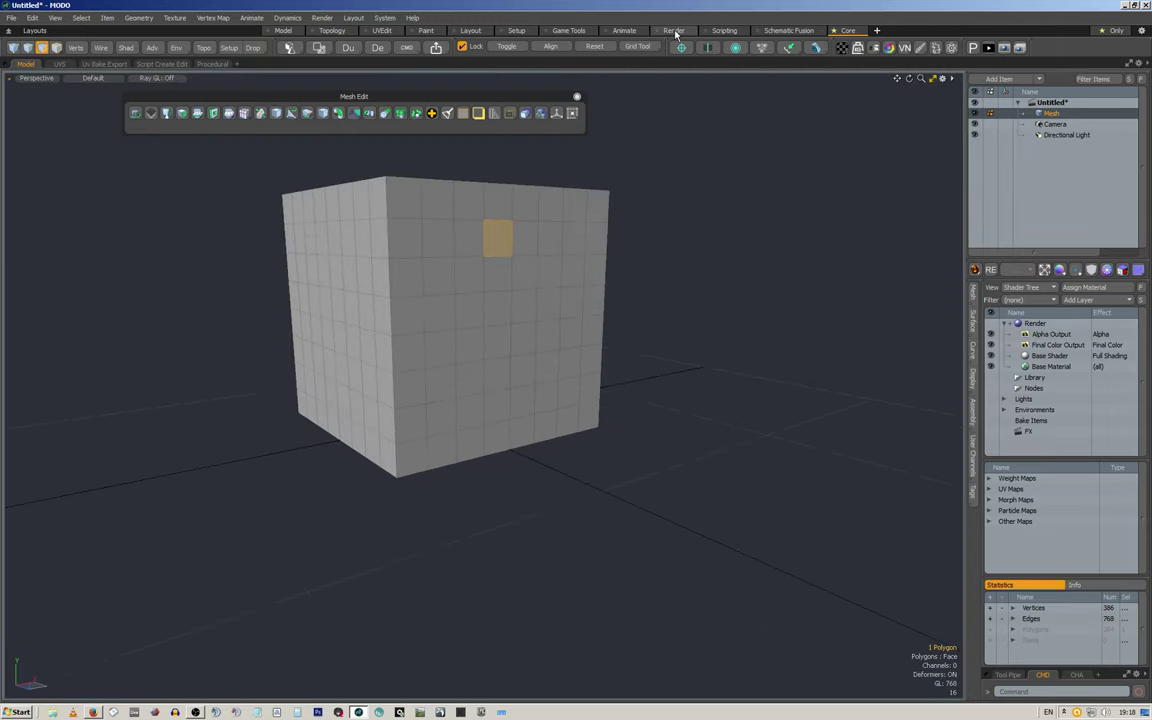
Step: Turn off the fixed grid with the Grid Tool, check the grid at several zoom levels and deselect the polygon
{"action": "left_click", "coordinate": [638, 46]}
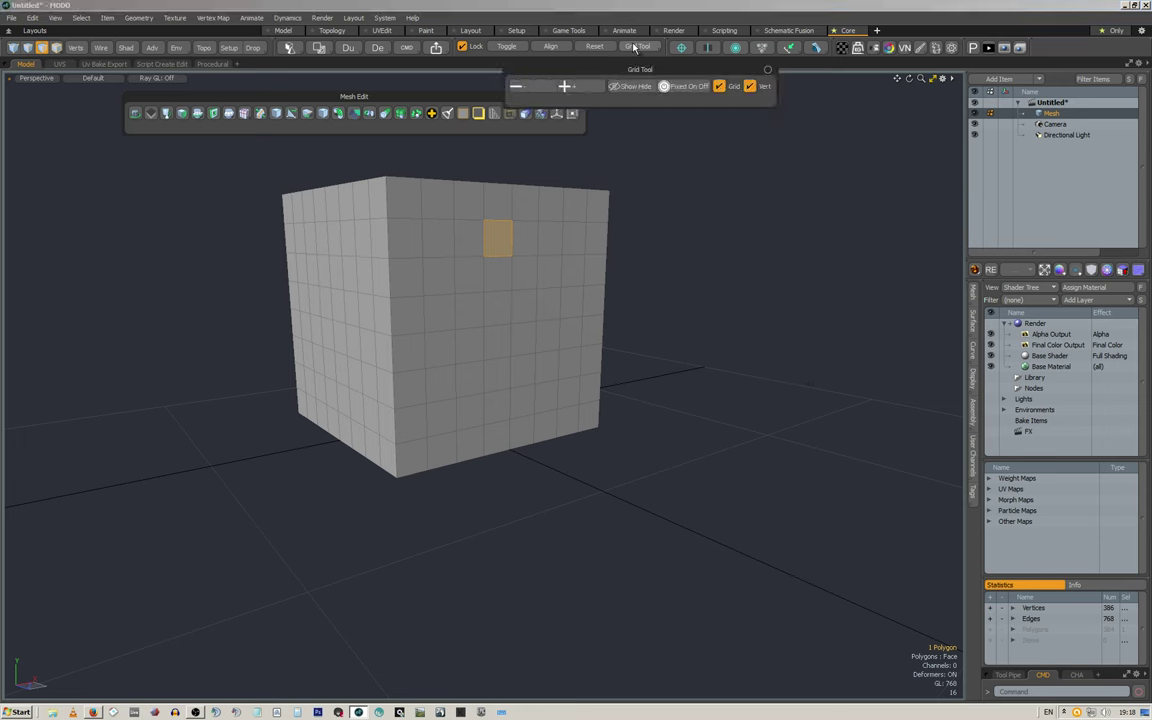
{"action": "left_click", "coordinate": [678, 86]}
{"action": "scroll", "coordinate": [513, 227], "scroll_direction": "up", "scroll_amount": 7}
{"action": "scroll", "coordinate": [508, 225], "scroll_direction": "down", "scroll_amount": 3}
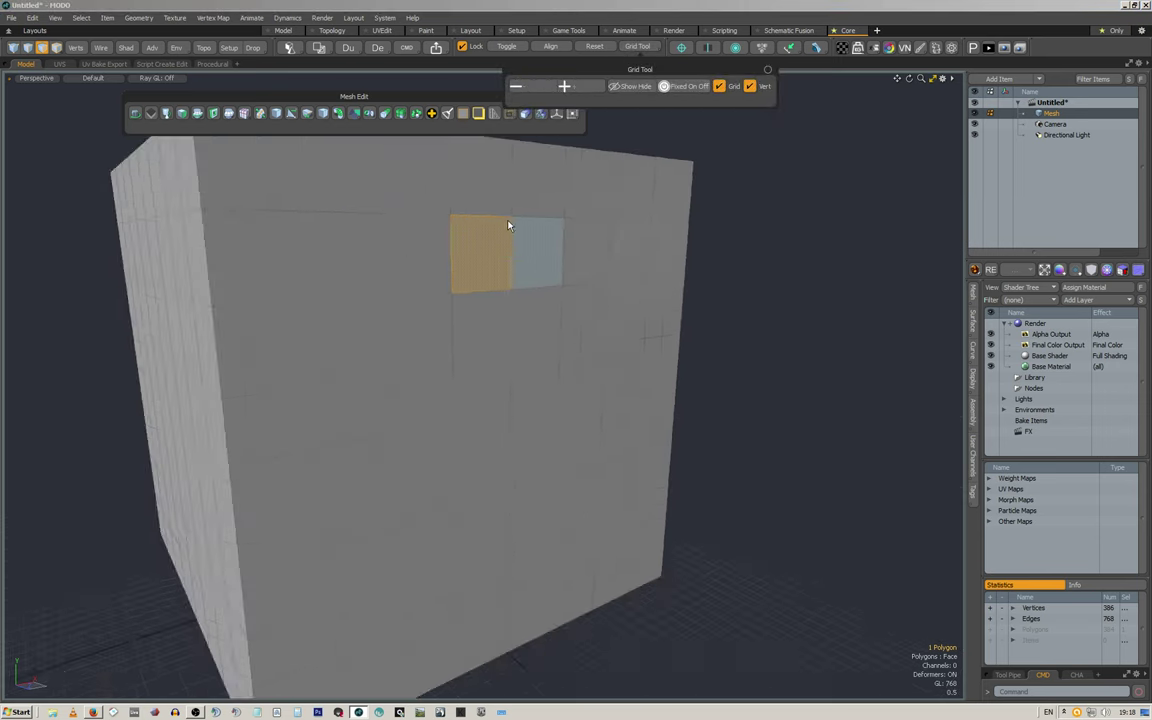
{"action": "scroll", "coordinate": [508, 226], "scroll_direction": "down", "scroll_amount": 6}
{"action": "scroll", "coordinate": [505, 226], "scroll_direction": "up", "scroll_amount": 8}
{"action": "scroll", "coordinate": [510, 229], "scroll_direction": "down", "scroll_amount": 3}
{"action": "scroll", "coordinate": [509, 230], "scroll_direction": "down", "scroll_amount": 3}
{"action": "scroll", "coordinate": [509, 231], "scroll_direction": "up", "scroll_amount": 8}
{"action": "left_click_drag", "start_coordinate": [538, 226], "coordinate": [610, 146], "text": "alt"}
{"action": "scroll", "coordinate": [490, 226], "scroll_direction": "down", "scroll_amount": 6}
{"action": "left_click", "coordinate": [613, 145]}
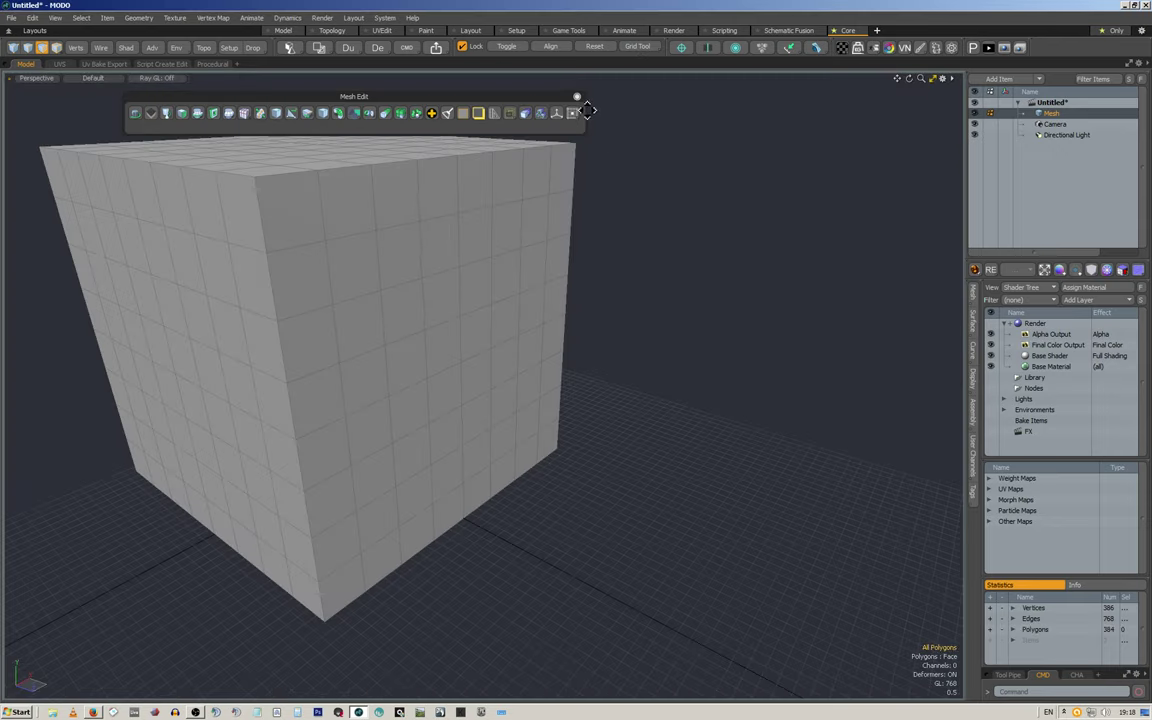
Step: Run Mesh Cleanup on the cube with all cleanup options enabled
{"action": "left_click", "coordinate": [447, 114]}
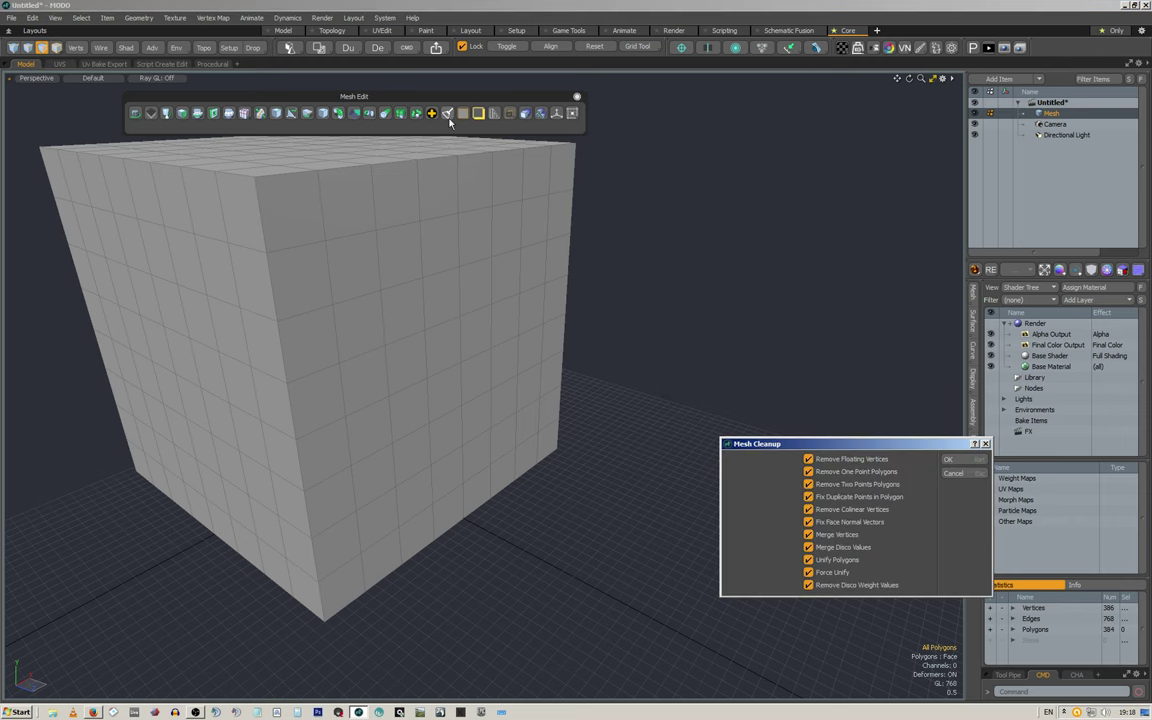
{"action": "left_click", "coordinate": [949, 460]}
{"action": "left_click", "coordinate": [893, 514]}
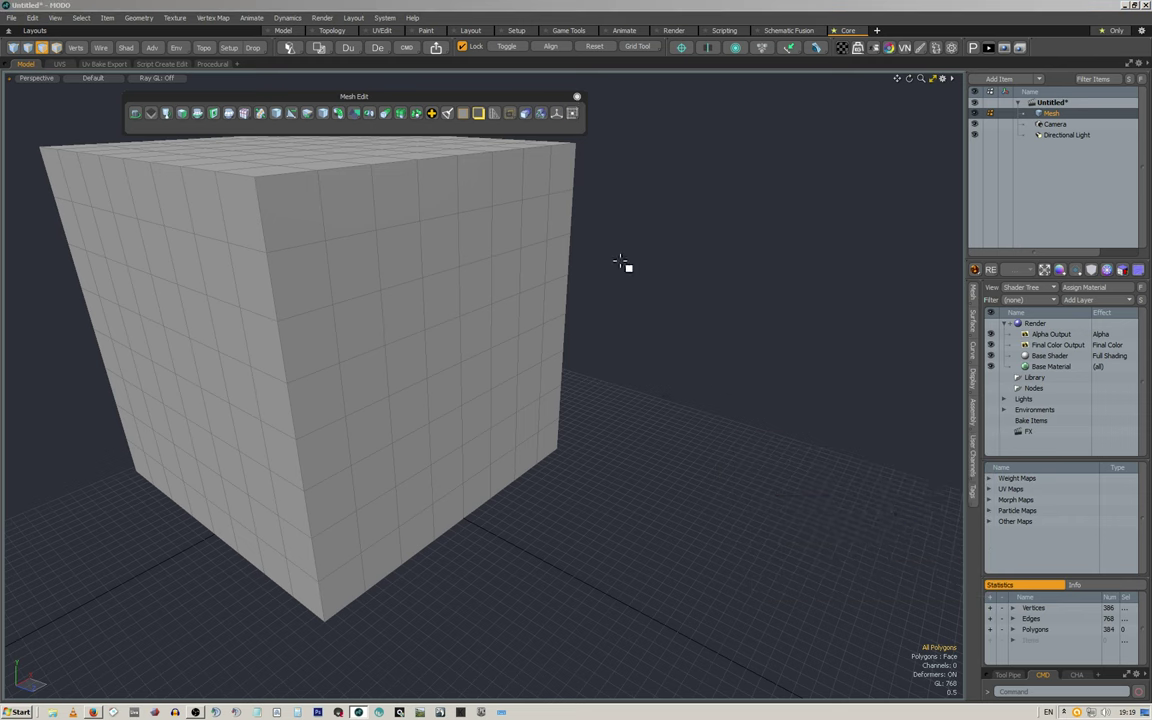
Step: Close the Mesh Edit palette and hide the Layouts bar
{"action": "left_click", "coordinate": [577, 96]}
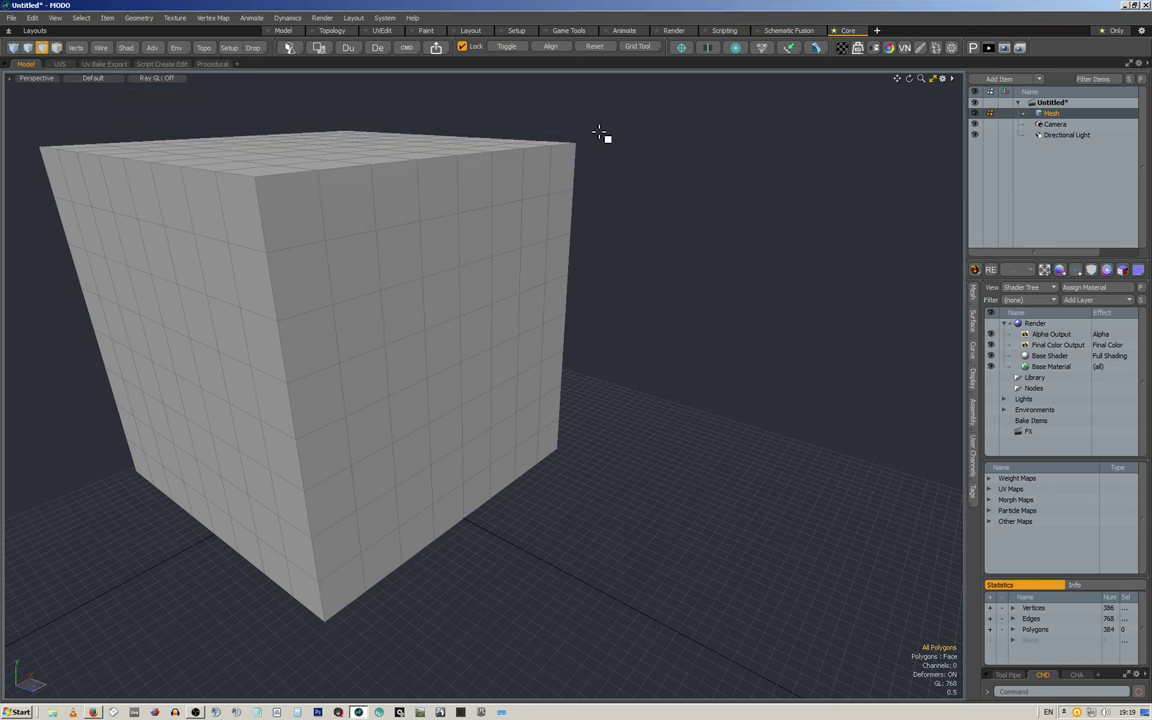
{"action": "left_click", "coordinate": [8, 30]}
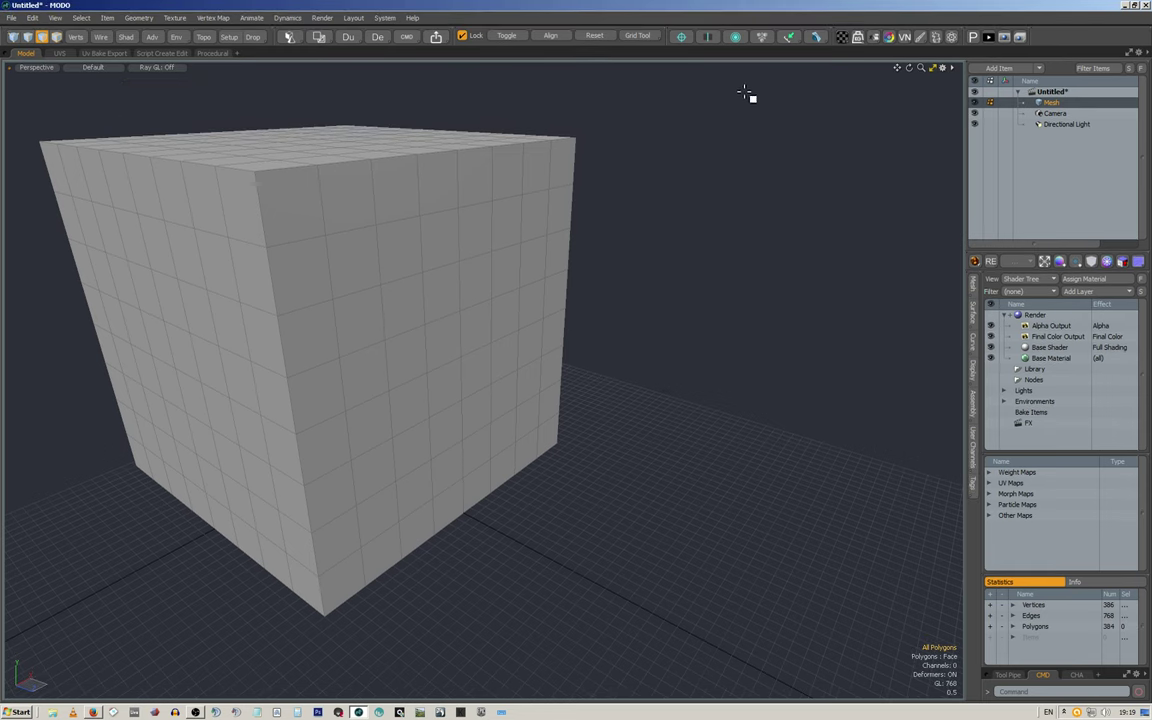
Step: Detach the Color Mesh palette and apply yellow to a block of three by two polygons on the cube's front face
{"action": "left_click", "coordinate": [873, 38]}
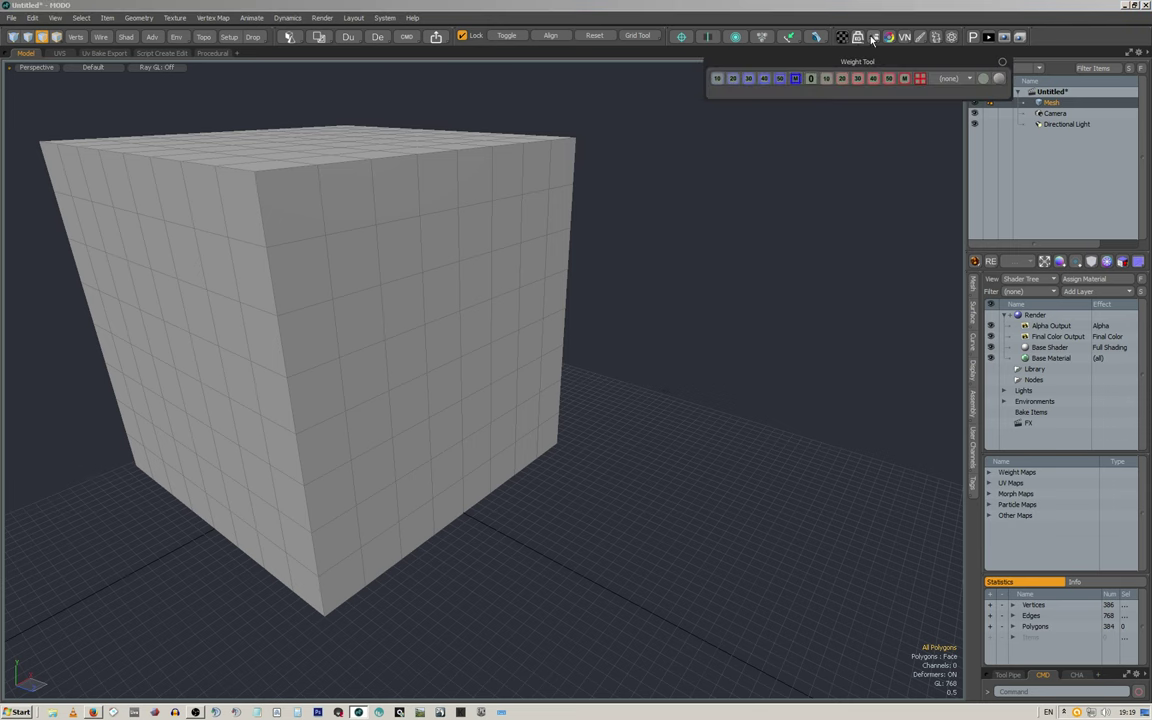
{"action": "left_click", "coordinate": [873, 38]}
{"action": "left_click", "coordinate": [889, 38]}
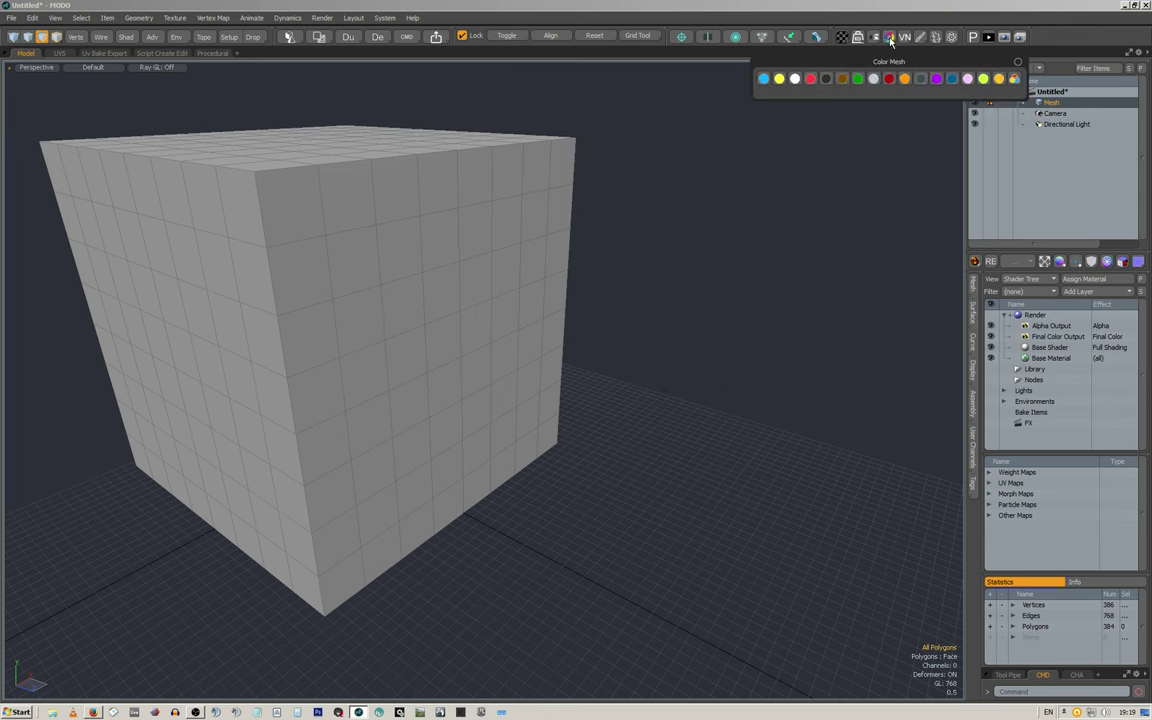
{"action": "left_click_drag", "start_coordinate": [887, 62], "coordinate": [824, 74]}
{"action": "mouse_move", "coordinate": [496, 260]}
{"action": "left_mouse_down"}
{"action": "mouse_move", "coordinate": [419, 306]}
{"action": "mouse_move", "coordinate": [466, 272]}
{"action": "left_mouse_up"}
{"action": "left_click", "coordinate": [714, 92]}
Step: Apply red to the five by two polygon block directly below the yellow area and clear the selection
{"action": "mouse_move", "coordinate": [505, 310]}
{"action": "left_mouse_down"}
{"action": "mouse_move", "coordinate": [391, 380]}
{"action": "mouse_move", "coordinate": [455, 393]}
{"action": "mouse_move", "coordinate": [553, 329]}
{"action": "left_mouse_up"}
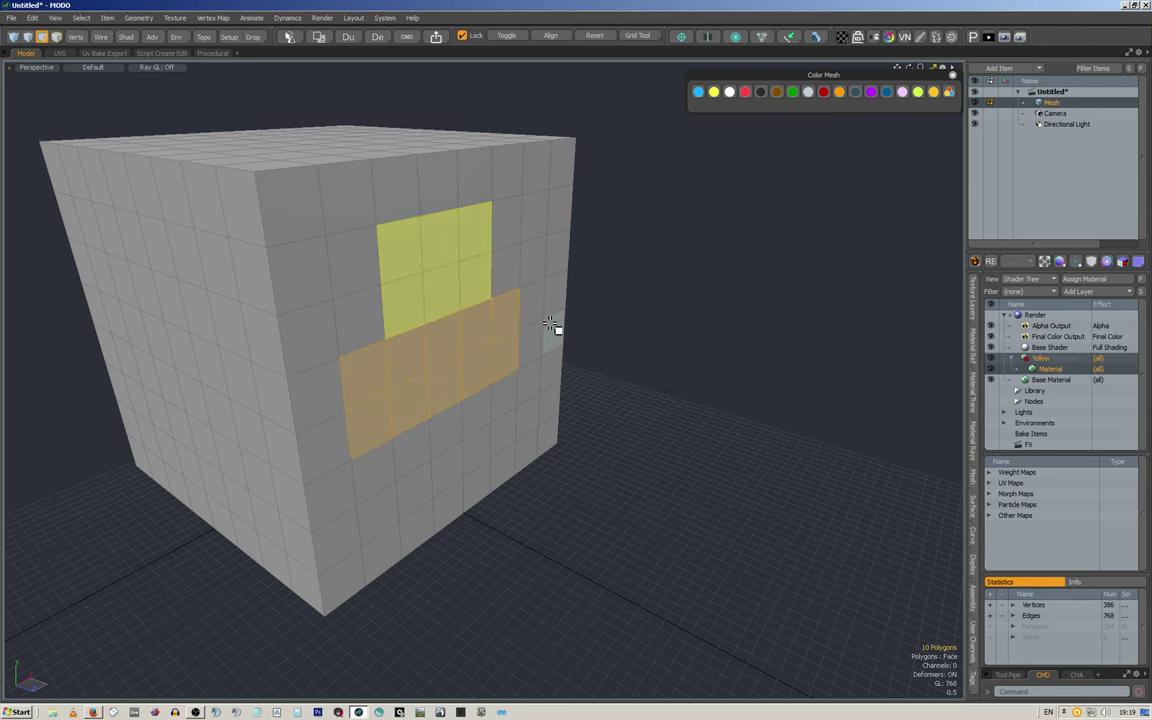
{"action": "left_click", "coordinate": [746, 93]}
{"action": "left_click_drag", "start_coordinate": [532, 268], "coordinate": [537, 231], "text": "alt"}
{"action": "left_click", "coordinate": [535, 112]}
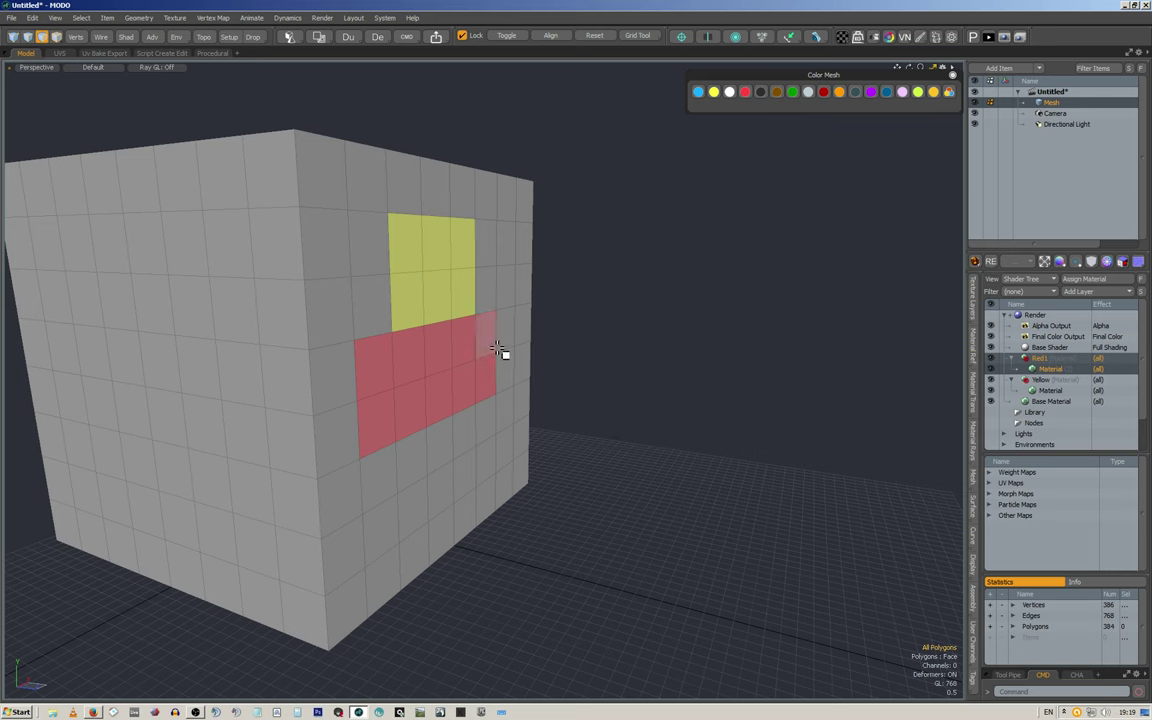
Step: Give the material in the Yellow group a random color with the Color Mesh tools
{"action": "left_click", "coordinate": [1045, 392]}
{"action": "left_click", "coordinate": [950, 92]}
{"action": "left_click", "coordinate": [950, 92]}
Step: Randomize the color of the material in the Red1 group several times until the lower block is purple
{"action": "left_click", "coordinate": [1052, 368]}
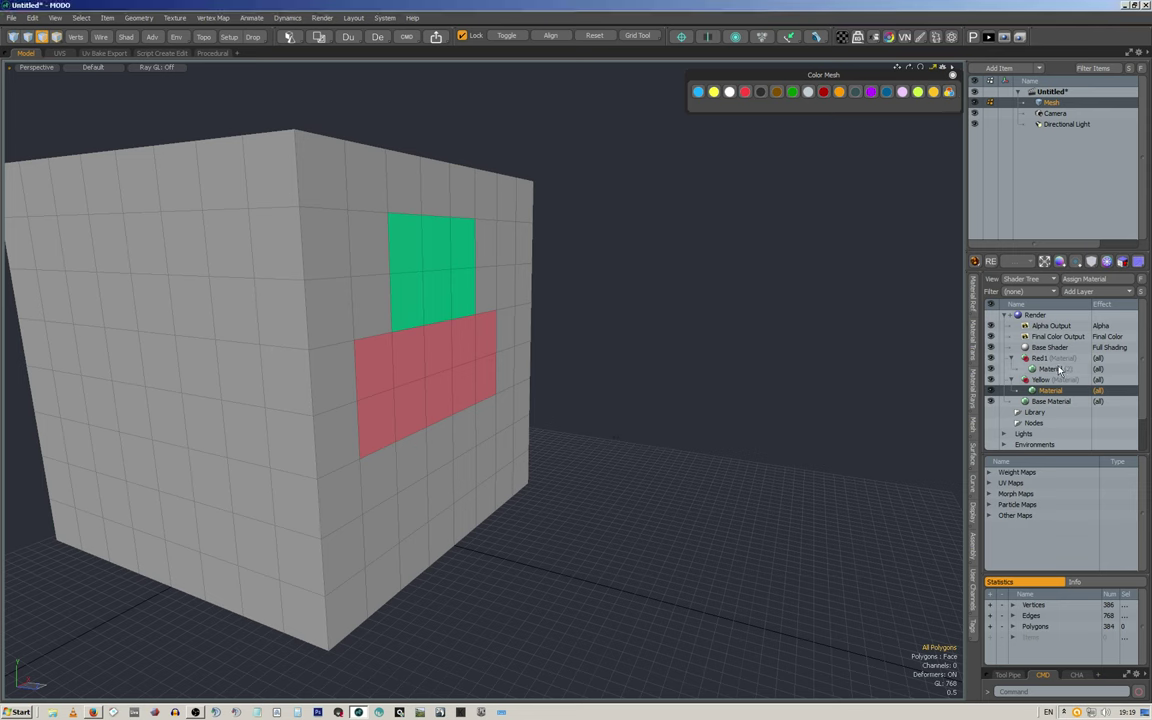
{"action": "left_click", "coordinate": [949, 92]}
{"action": "left_click", "coordinate": [948, 93]}
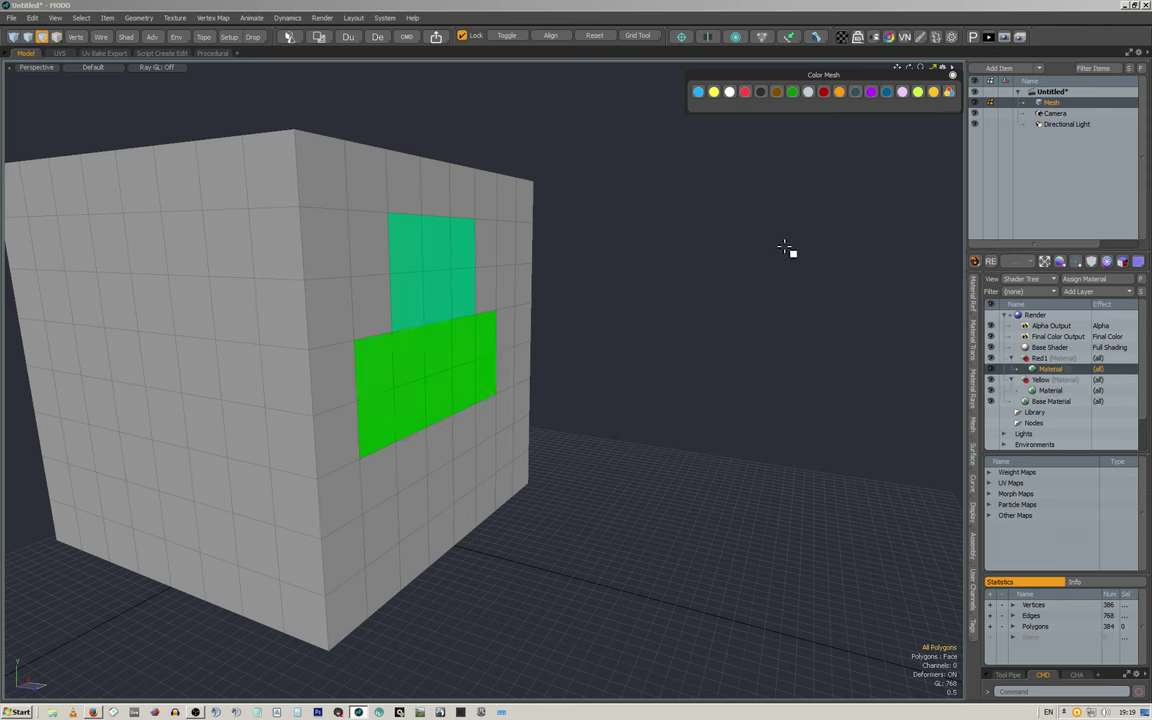
{"action": "left_click", "coordinate": [949, 92]}
{"action": "left_click", "coordinate": [949, 92]}
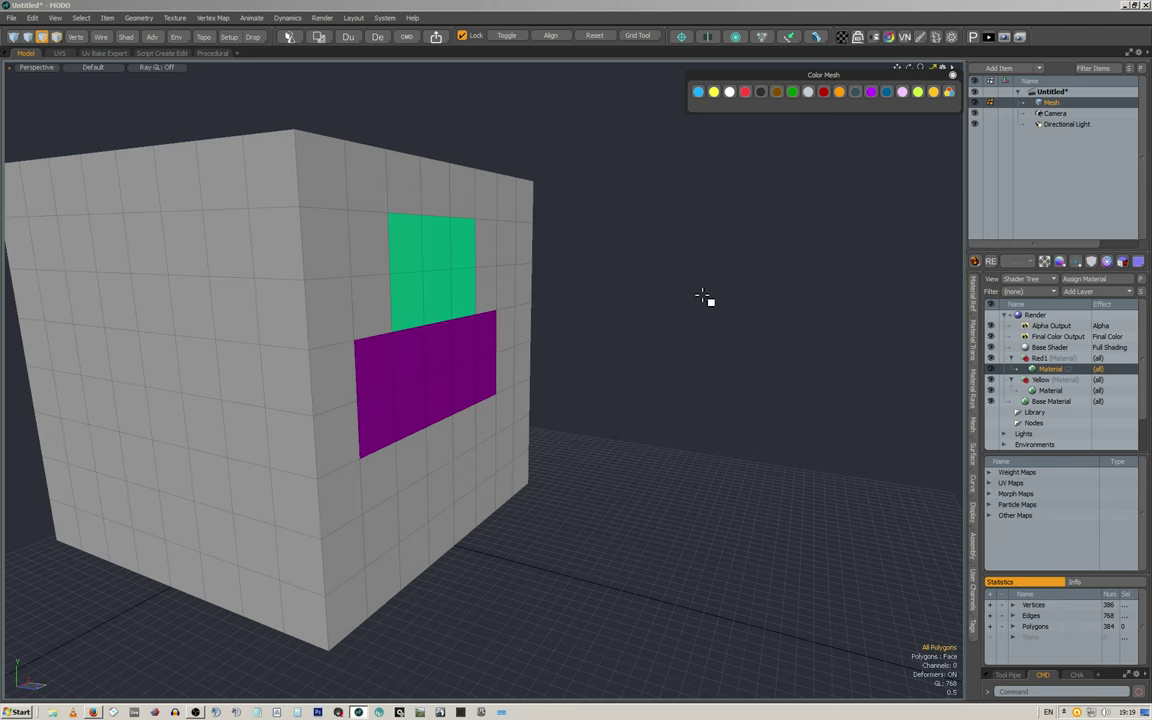
{"action": "left_click_drag", "start_coordinate": [645, 237], "coordinate": [513, 300], "text": "alt"}
{"action": "scroll", "coordinate": [580, 262], "scroll_direction": "down", "scroll_amount": 2}
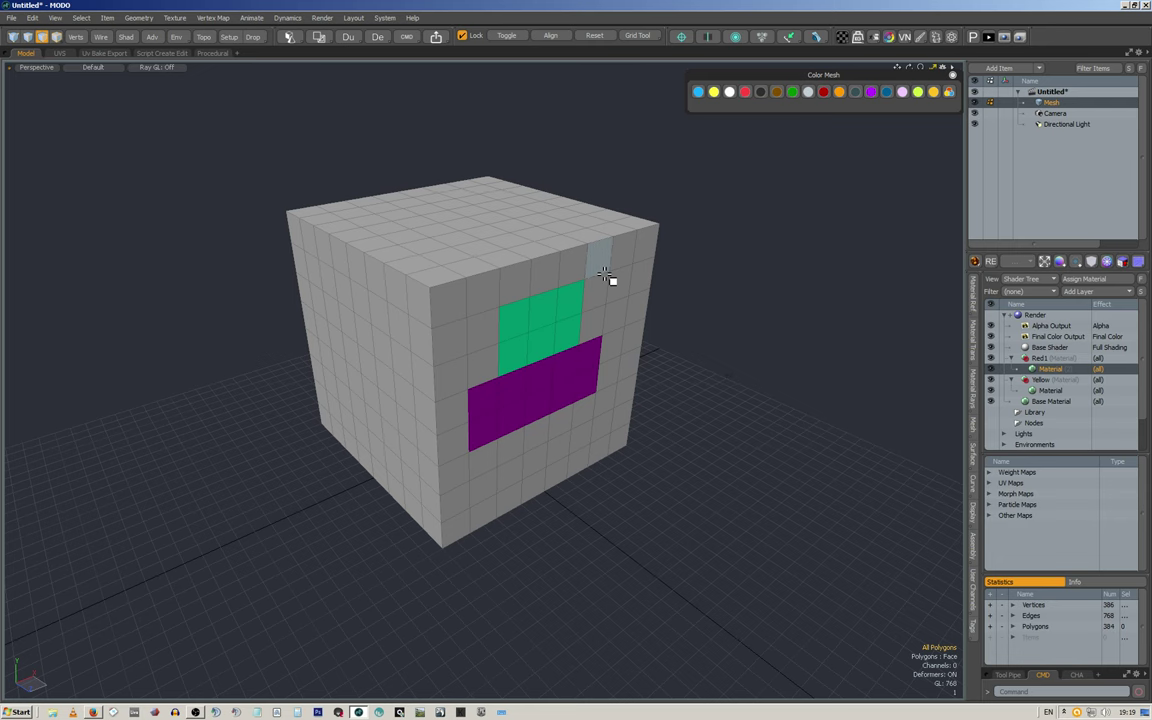
{"action": "scroll", "coordinate": [594, 167], "scroll_direction": "down", "scroll_amount": 5}
{"action": "left_click_drag", "start_coordinate": [555, 188], "coordinate": [535, 342], "text": "alt+shift"}
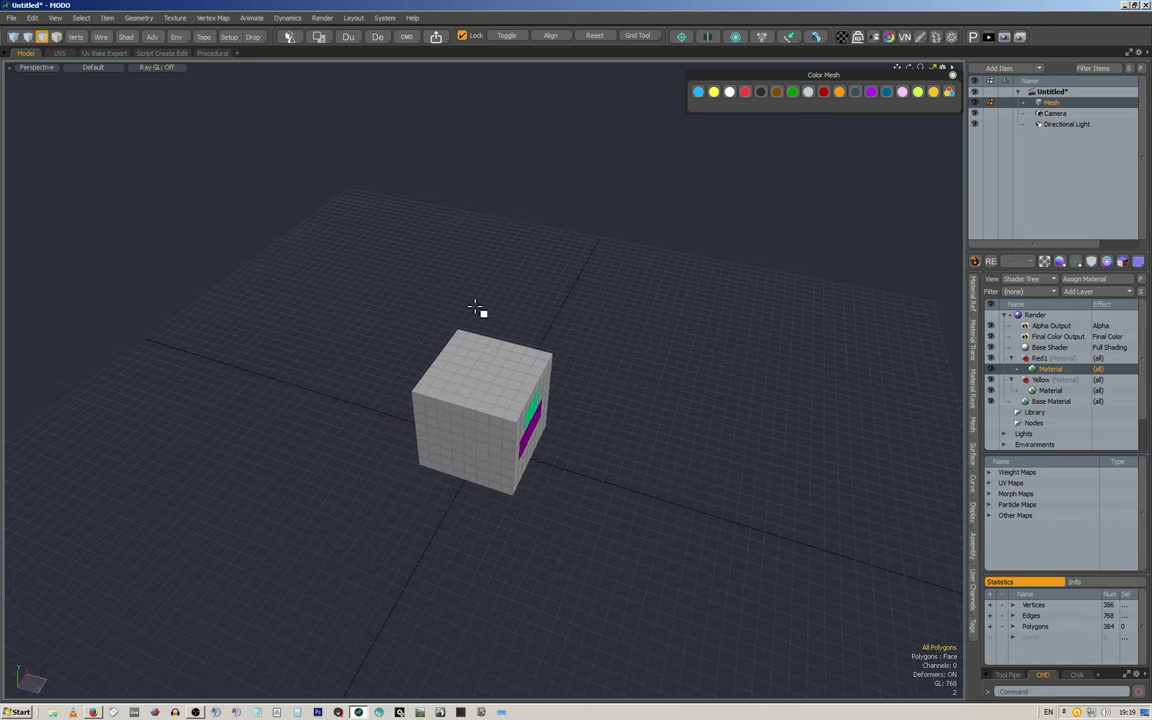
{"action": "left_click_drag", "start_coordinate": [617, 305], "coordinate": [604, 270], "text": "alt"}
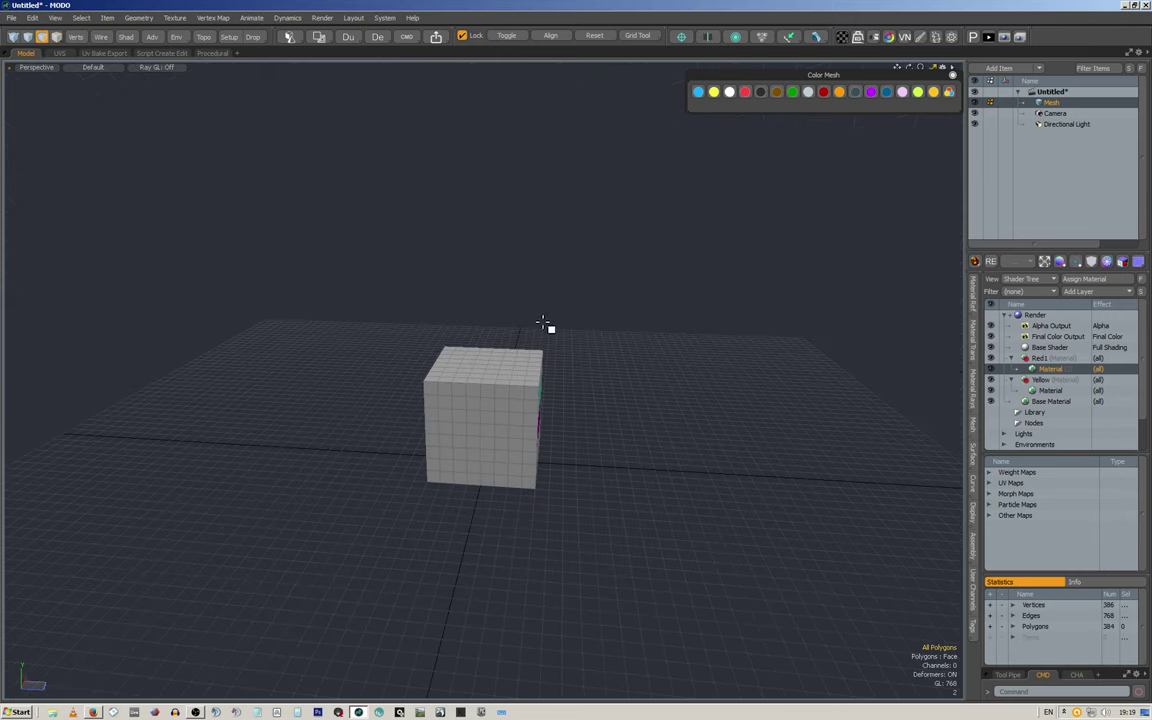
{"action": "left_click_drag", "start_coordinate": [548, 329], "coordinate": [516, 342], "text": "alt"}
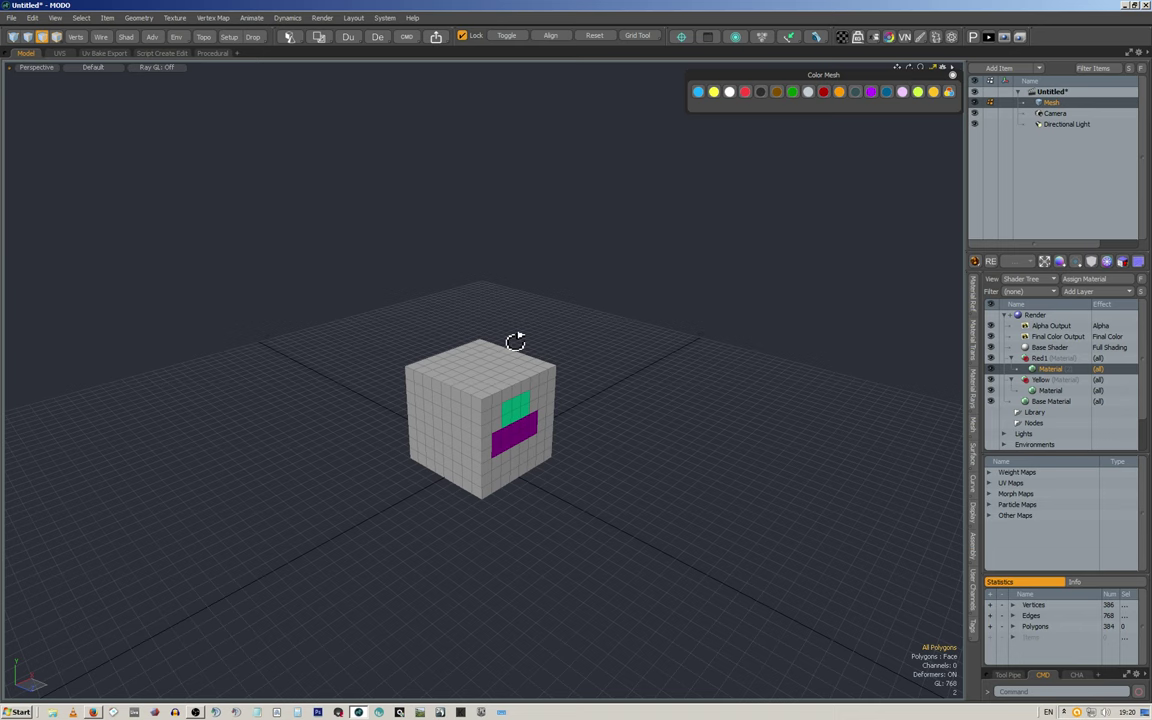
{"action": "scroll", "coordinate": [527, 406], "scroll_direction": "up", "scroll_amount": 2}
{"action": "scroll", "coordinate": [530, 404], "scroll_direction": "up", "scroll_amount": 1}
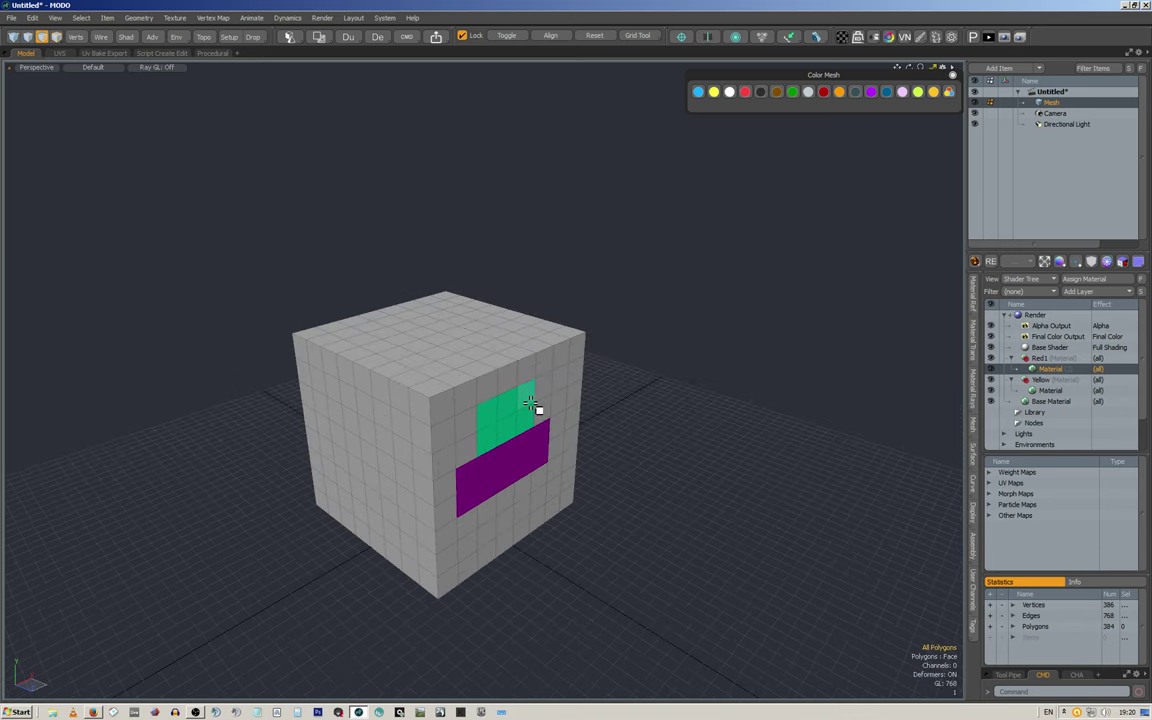
{"action": "left_click_drag", "start_coordinate": [514, 414], "coordinate": [509, 368], "text": "alt"}
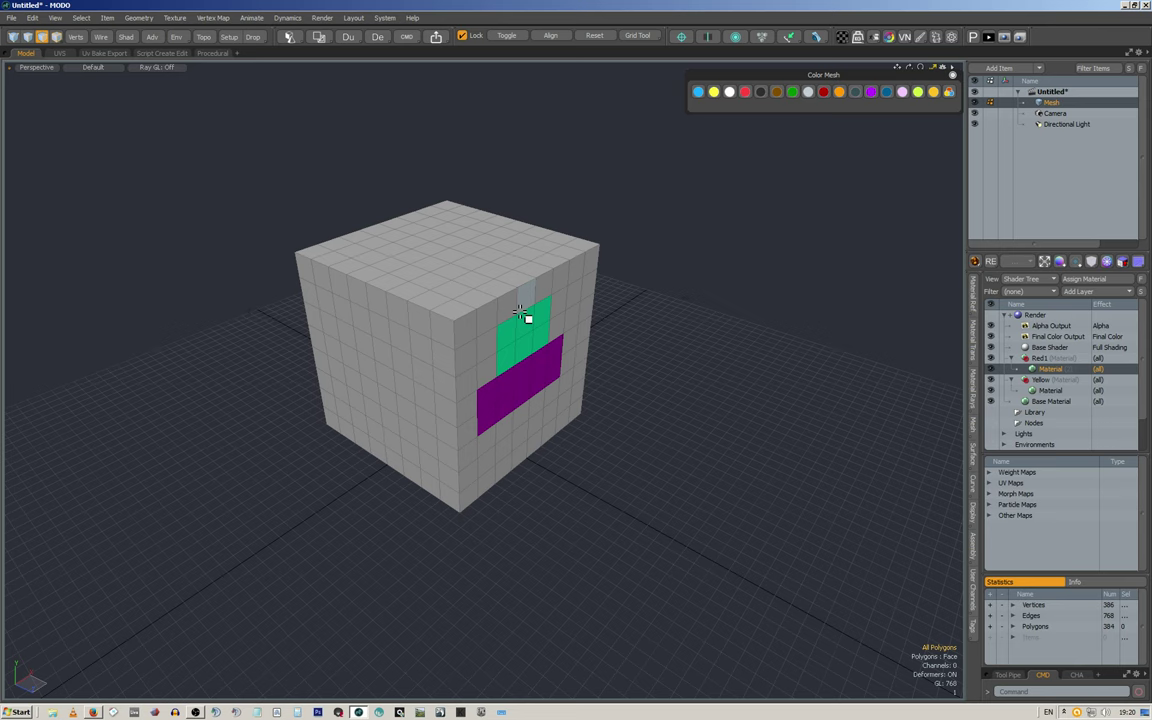
{"action": "left_click_drag", "start_coordinate": [602, 311], "coordinate": [432, 216], "text": "alt"}
{"action": "left_click_drag", "start_coordinate": [365, 187], "coordinate": [522, 257], "text": "alt"}
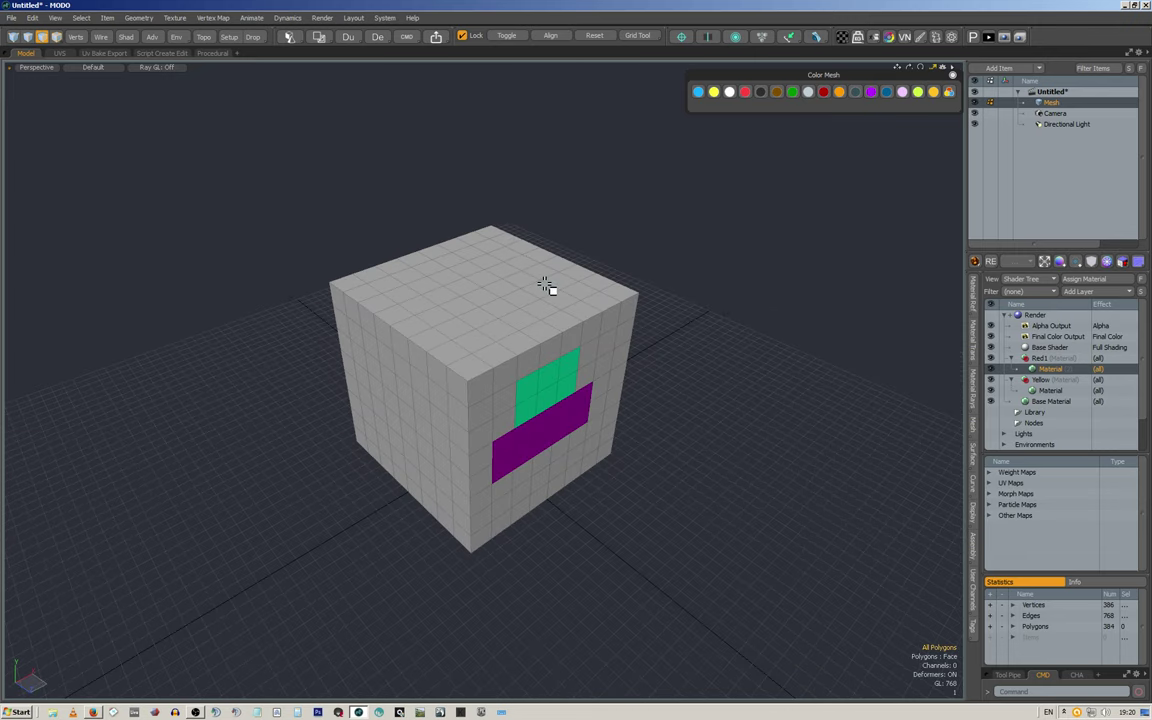
{"action": "left_click_drag", "start_coordinate": [478, 324], "coordinate": [622, 350], "text": "alt"}
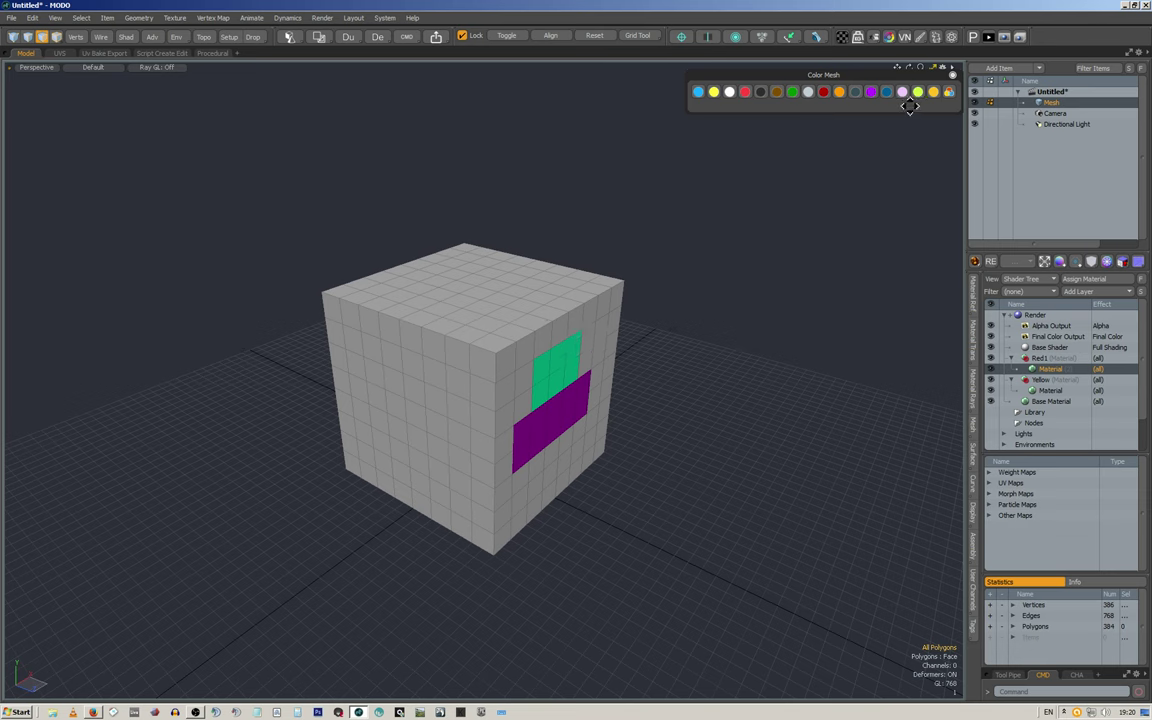
Step: Close the Color Mesh palette
{"action": "left_click", "coordinate": [952, 77]}
{"action": "left_click_drag", "start_coordinate": [667, 259], "coordinate": [559, 243], "text": "alt"}
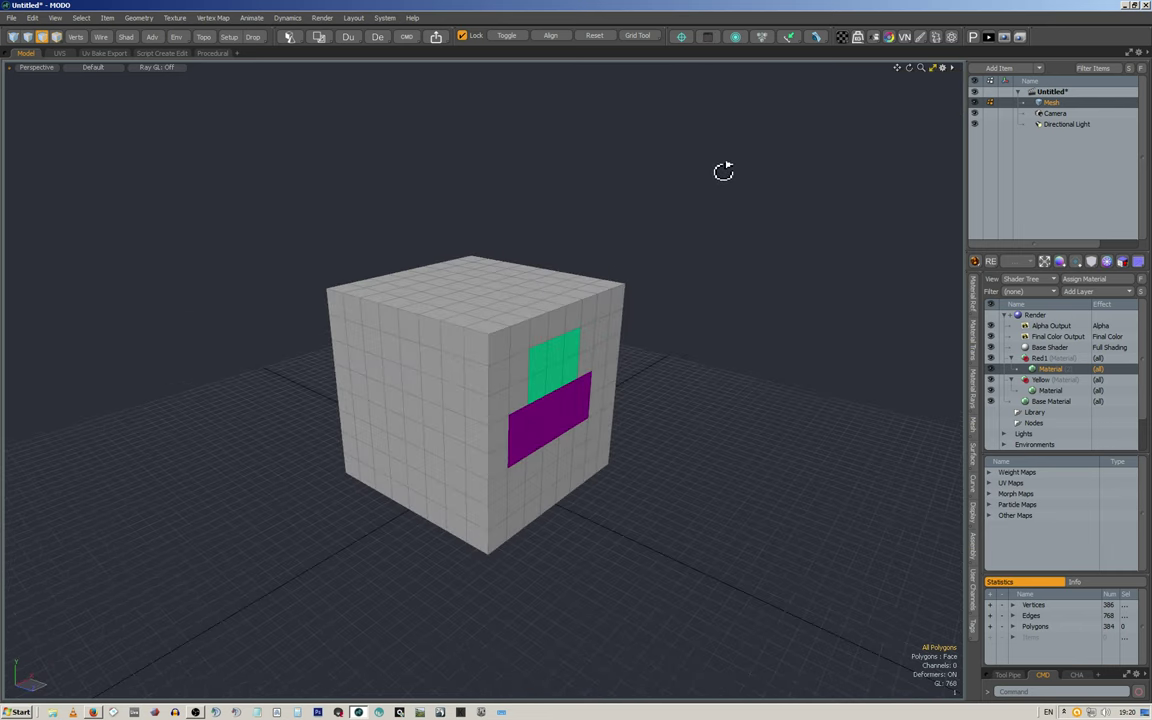
Step: Look through the Vertex Normal, Sculpt and Fusion tool palettes, and open the Presets browser
{"action": "left_click", "coordinate": [907, 37]}
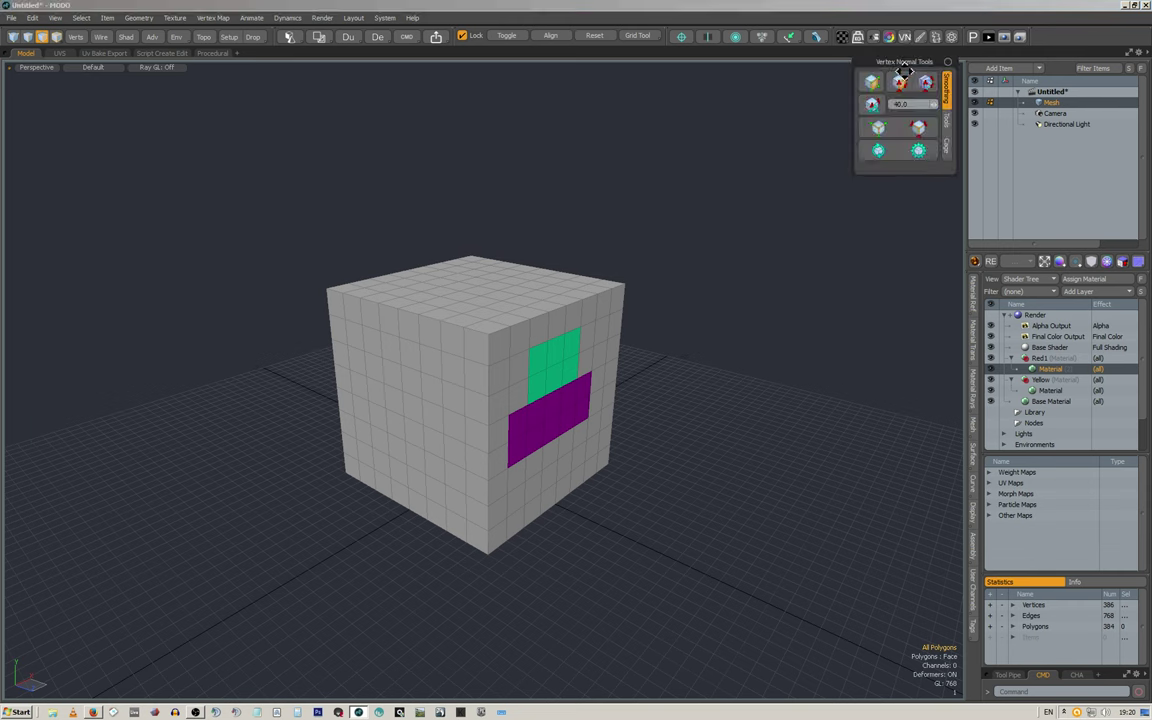
{"action": "left_click", "coordinate": [922, 37]}
{"action": "left_click", "coordinate": [936, 37]}
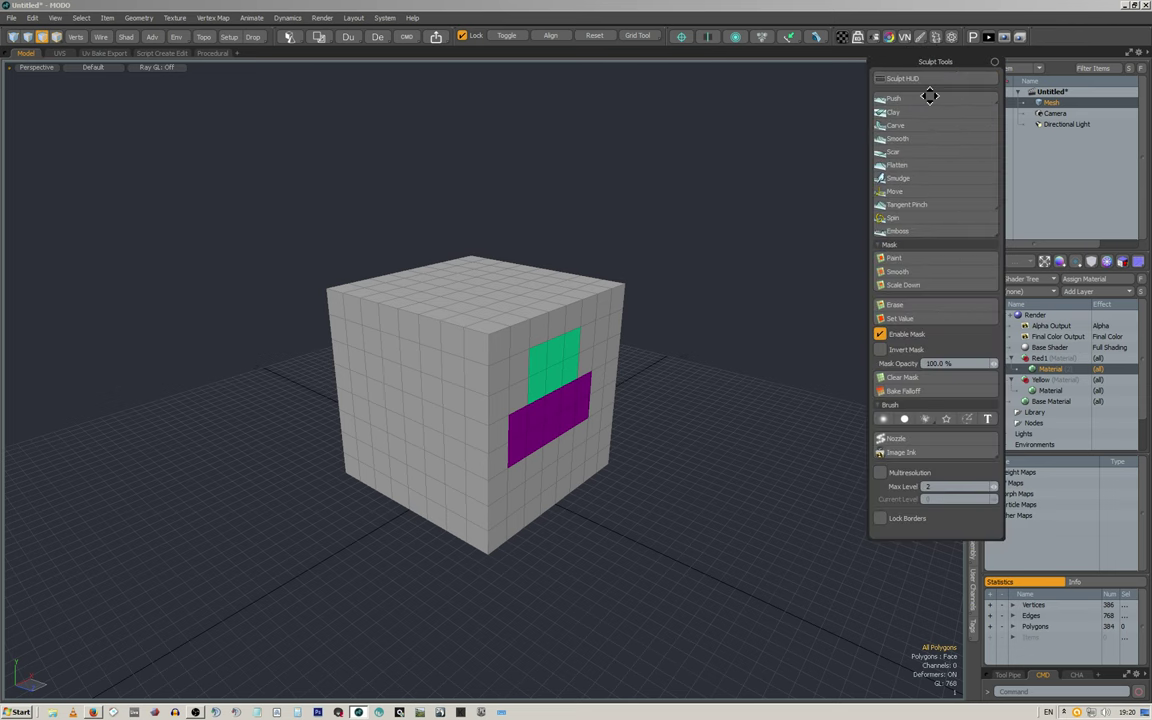
{"action": "left_click", "coordinate": [857, 37]}
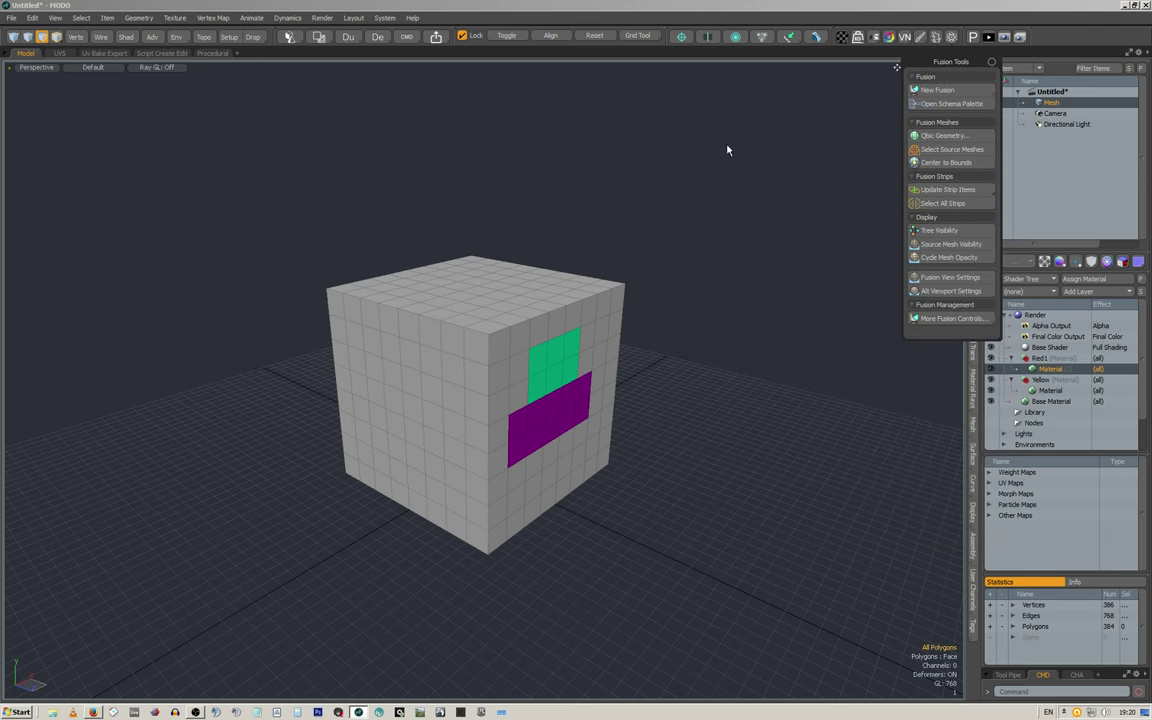
{"action": "left_click", "coordinate": [972, 37]}
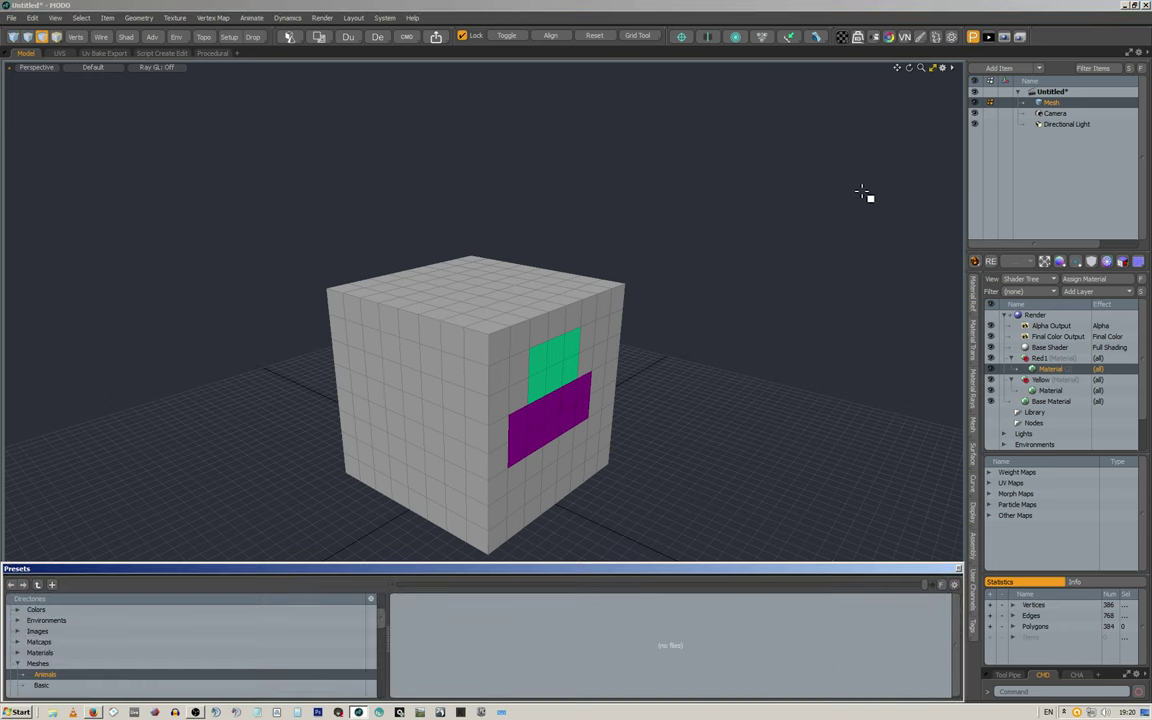
Step: Close the Presets browser and check a render of the cube from a corner angle in the Preview window
{"action": "left_click", "coordinate": [974, 37]}
{"action": "left_click", "coordinate": [988, 38]}
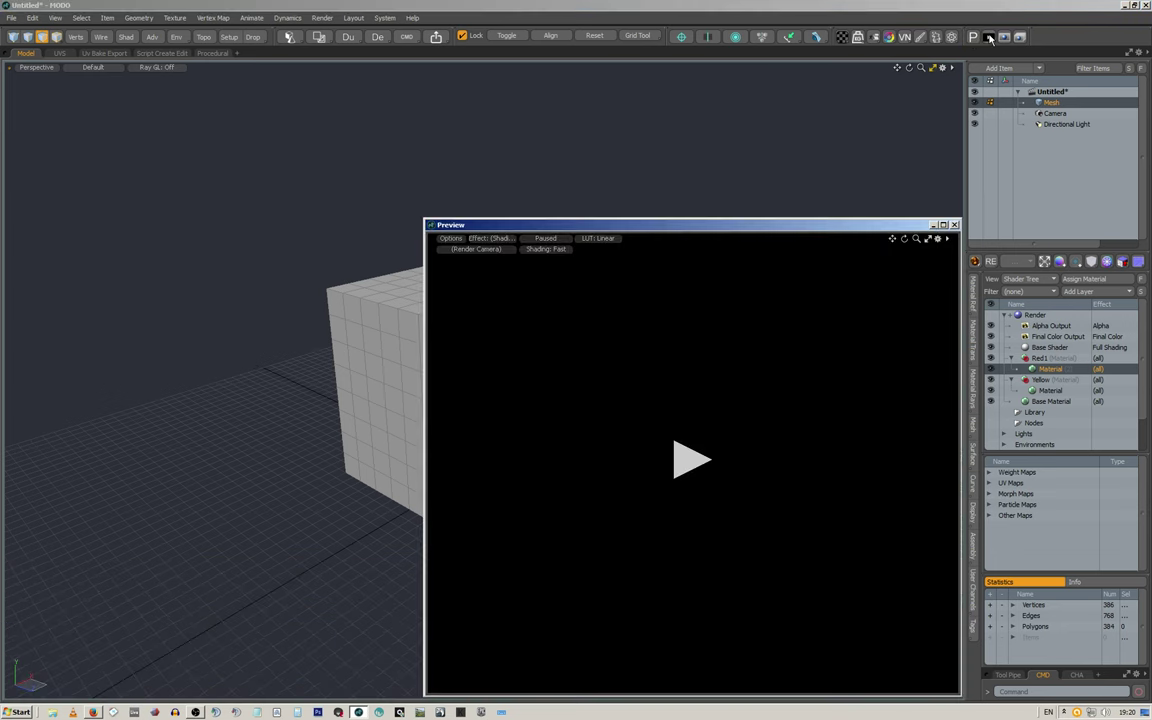
{"action": "left_click", "coordinate": [690, 460]}
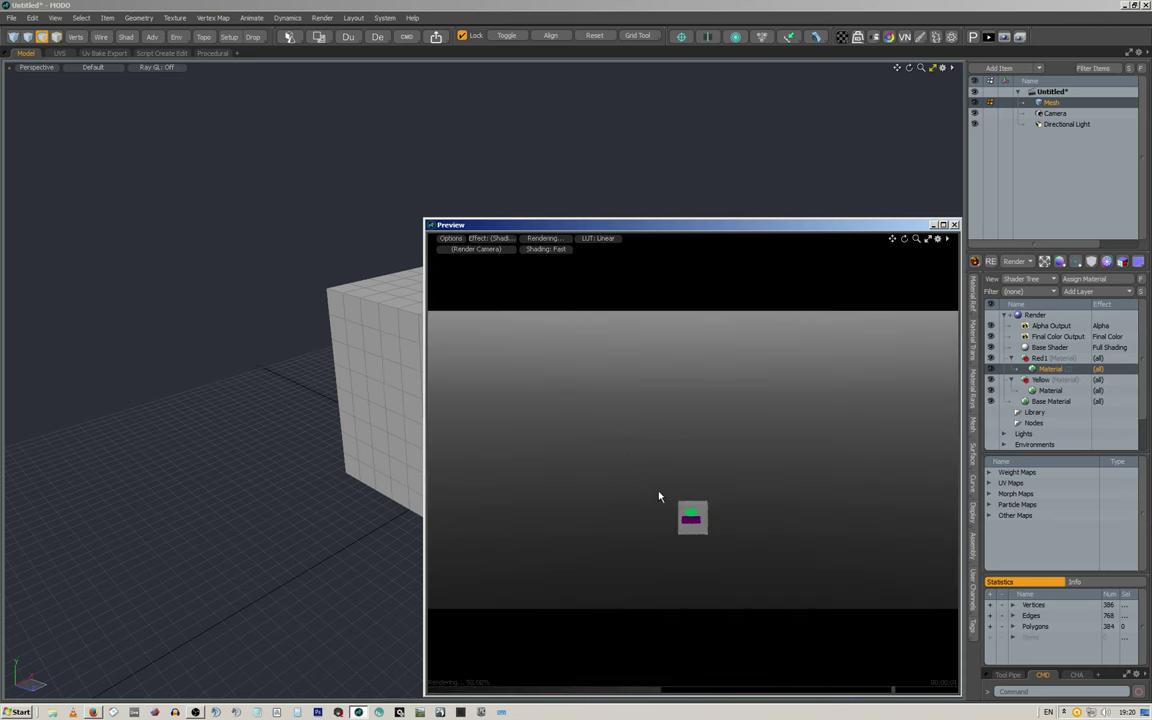
{"action": "key", "text": "a"}
{"action": "left_click_drag", "start_coordinate": [699, 422], "coordinate": [789, 424], "text": "alt"}
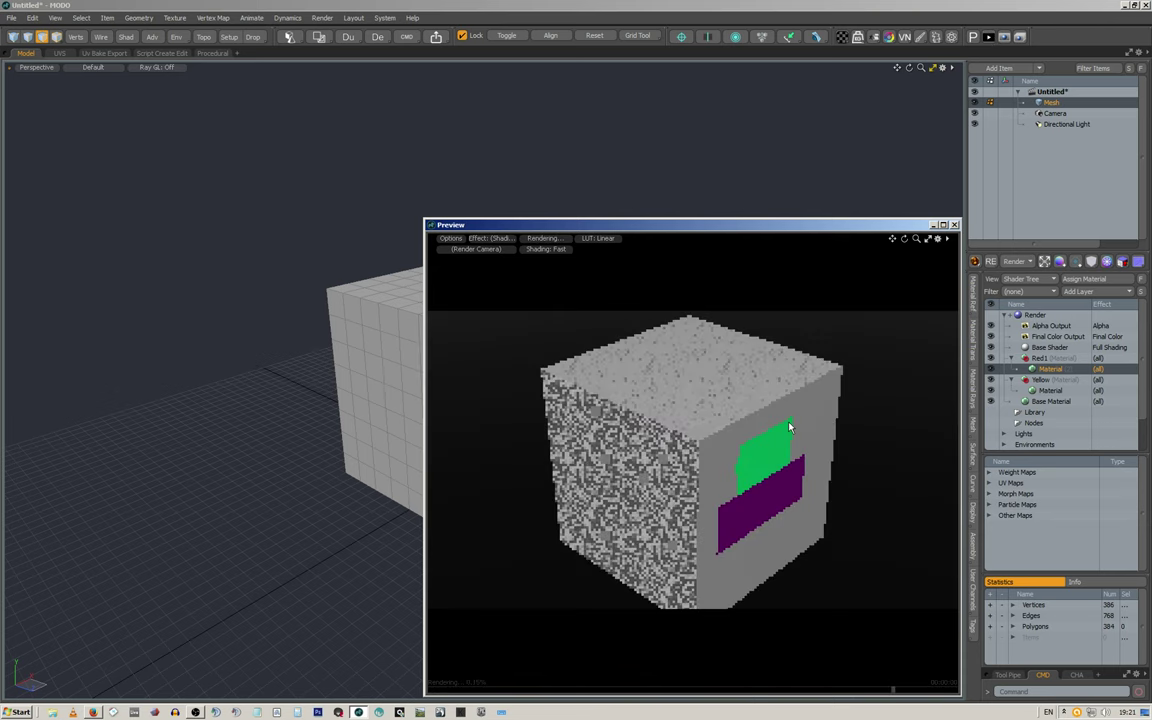
{"action": "left_click", "coordinate": [990, 36]}
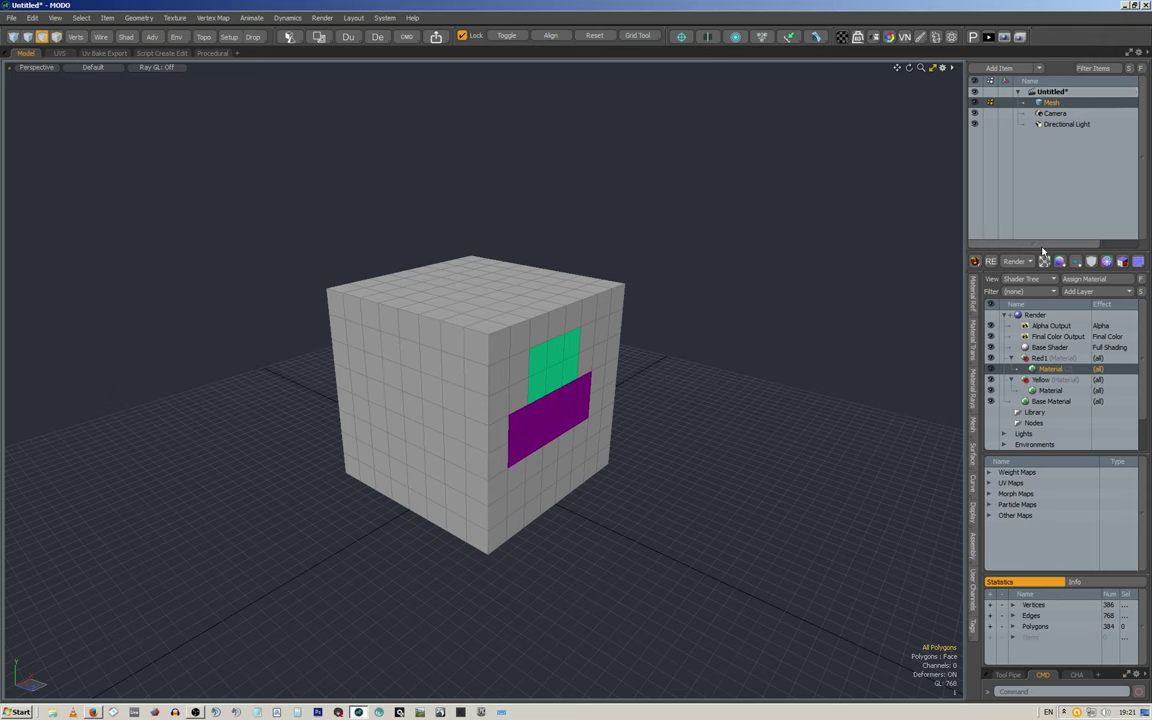
Step: Show the Tool Pipe and resize the side lists, enlarging the vertex map list and shrinking the Statistics list
{"action": "left_click_drag", "start_coordinate": [1050, 253], "coordinate": [1050, 262]}
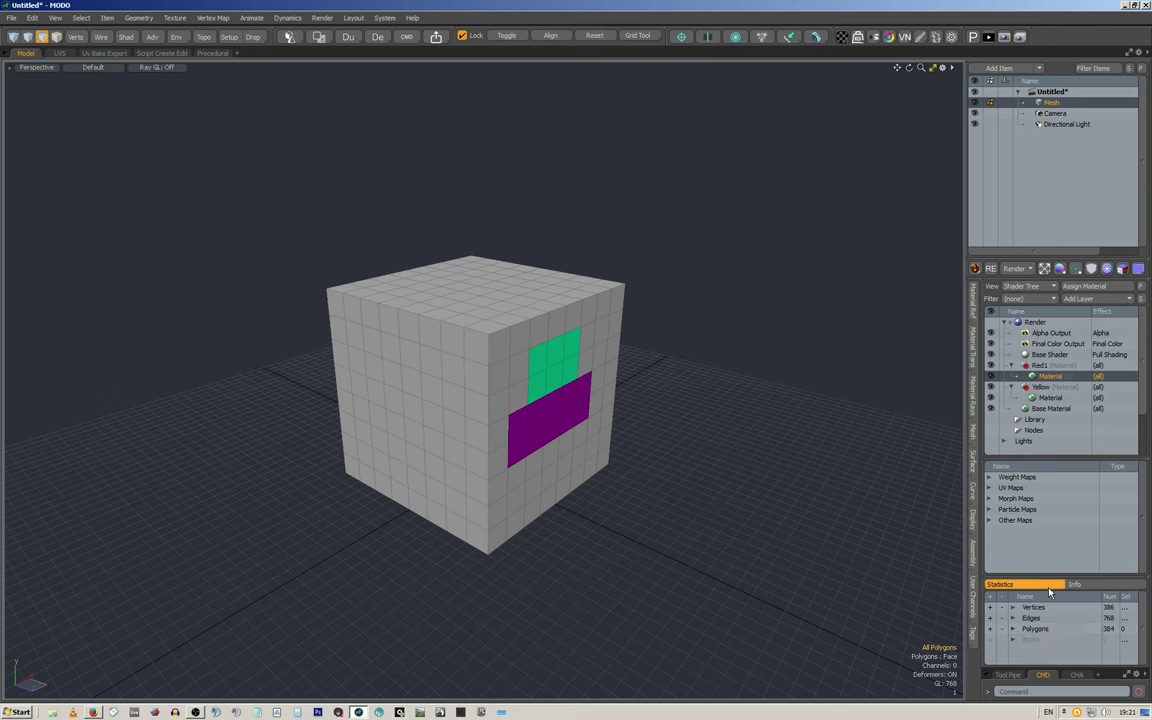
{"action": "left_click", "coordinate": [1019, 676]}
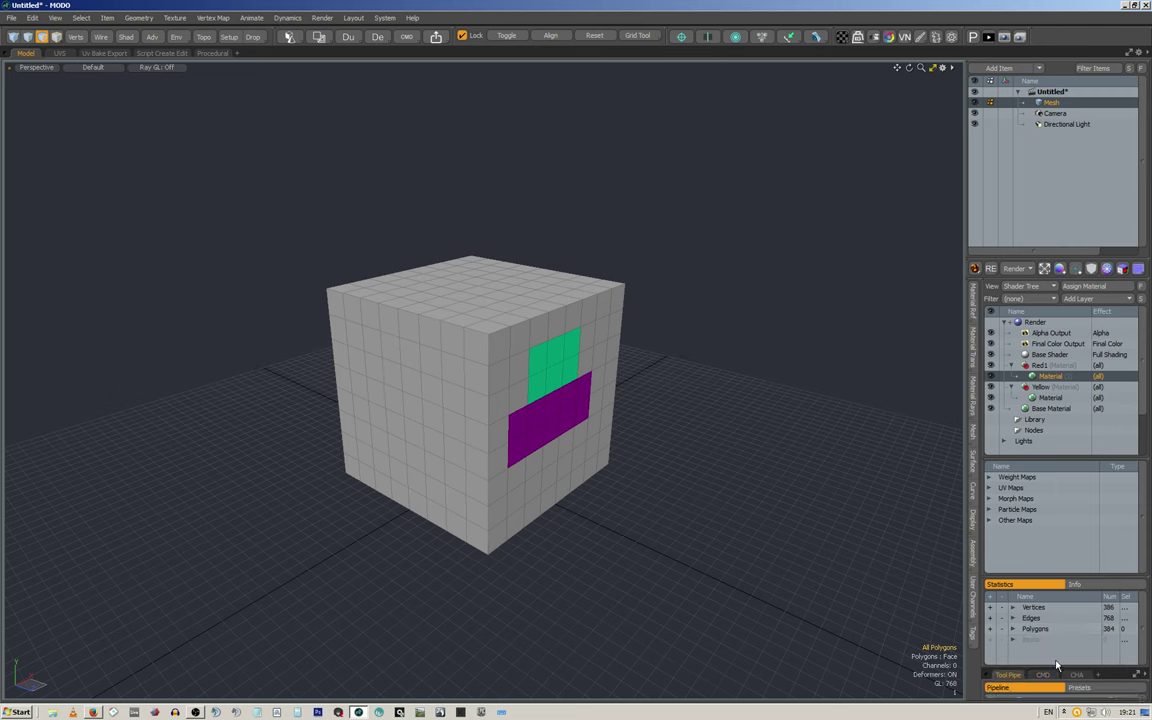
{"action": "left_click_drag", "start_coordinate": [1075, 581], "coordinate": [1083, 663]}
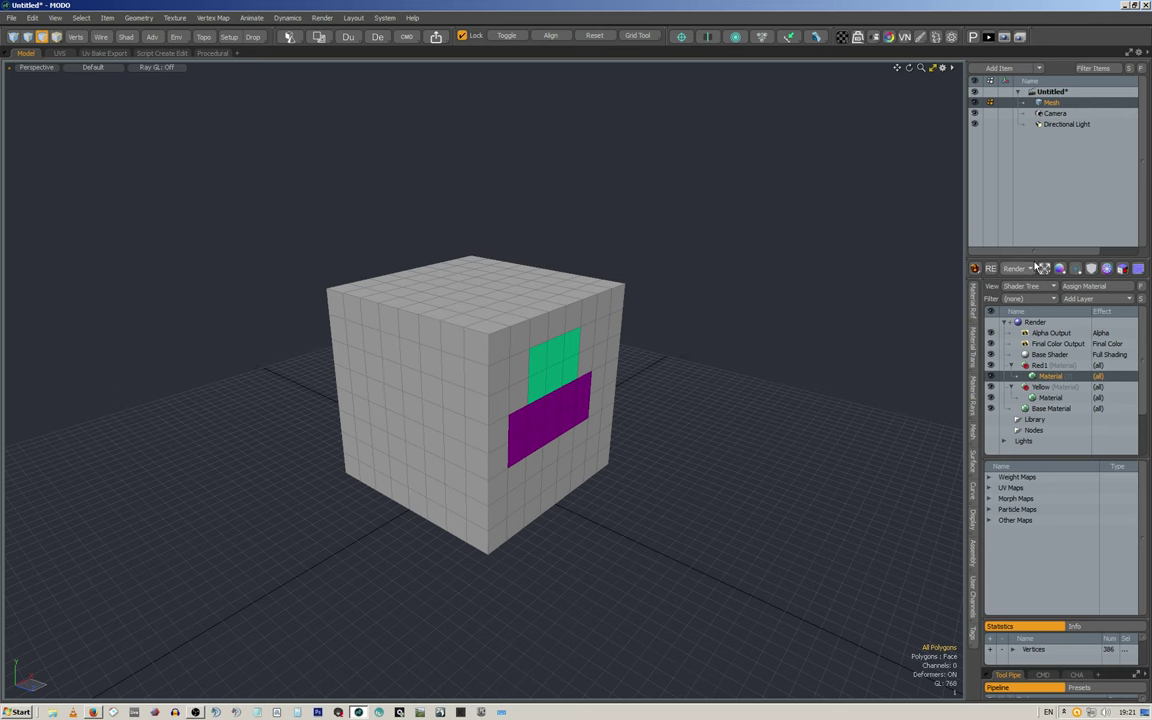
Step: Select the Base Shader and look through its Texture Layers, Mesh, Surface, Curve, Display and Assembly properties
{"action": "left_click", "coordinate": [1046, 355]}
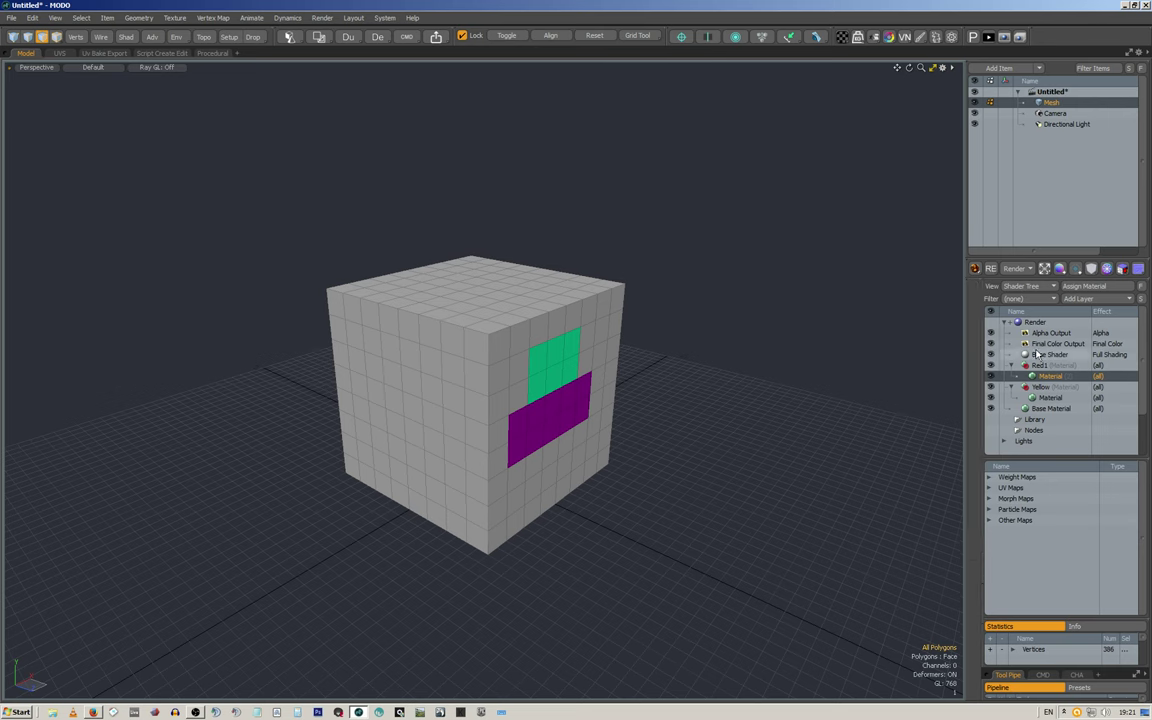
{"action": "left_click", "coordinate": [976, 305]}
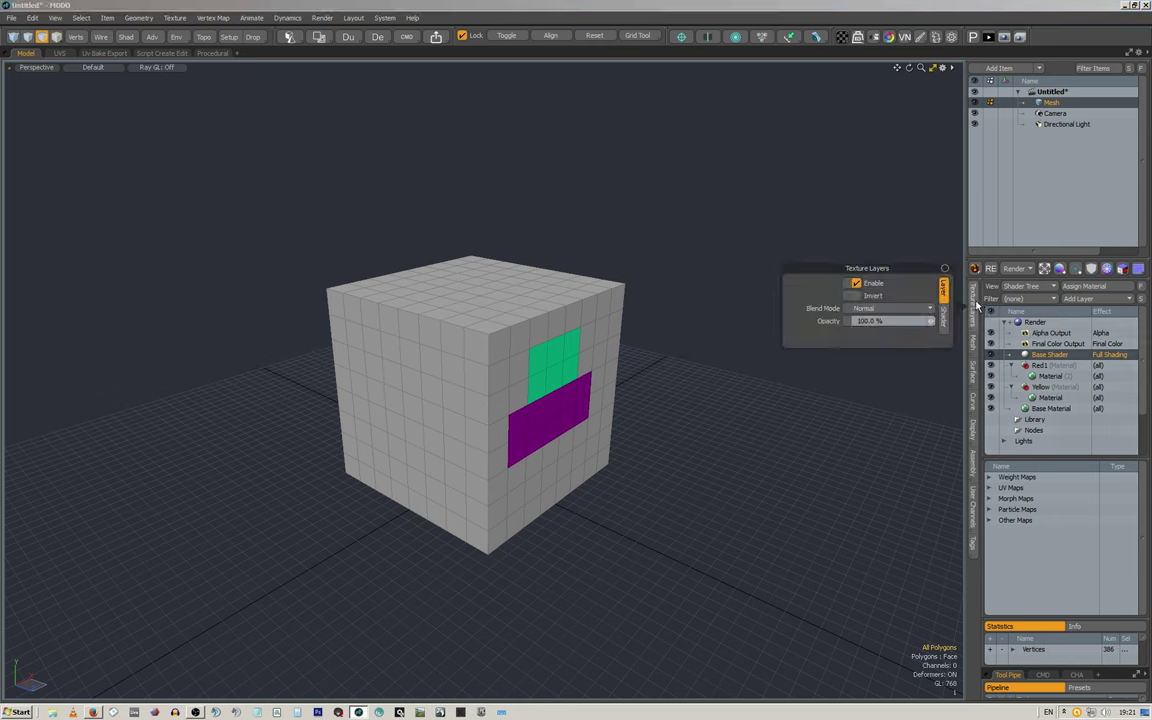
{"action": "left_click", "coordinate": [943, 316]}
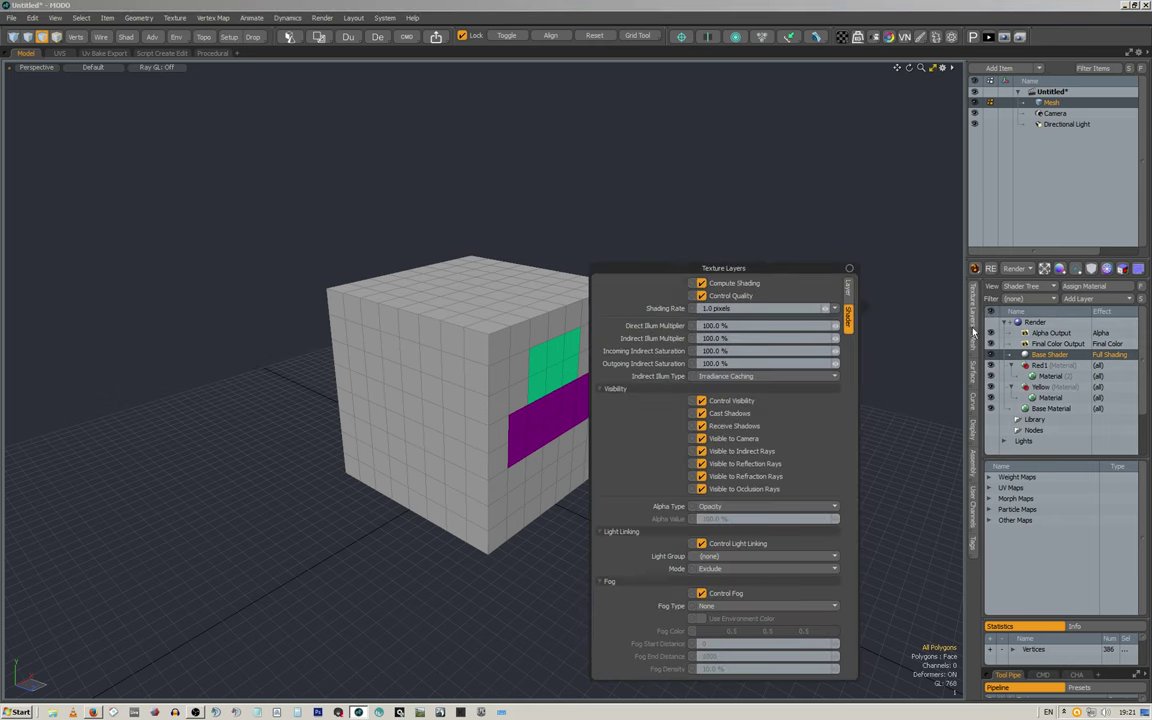
{"action": "left_click", "coordinate": [974, 342]}
{"action": "left_click", "coordinate": [973, 369]}
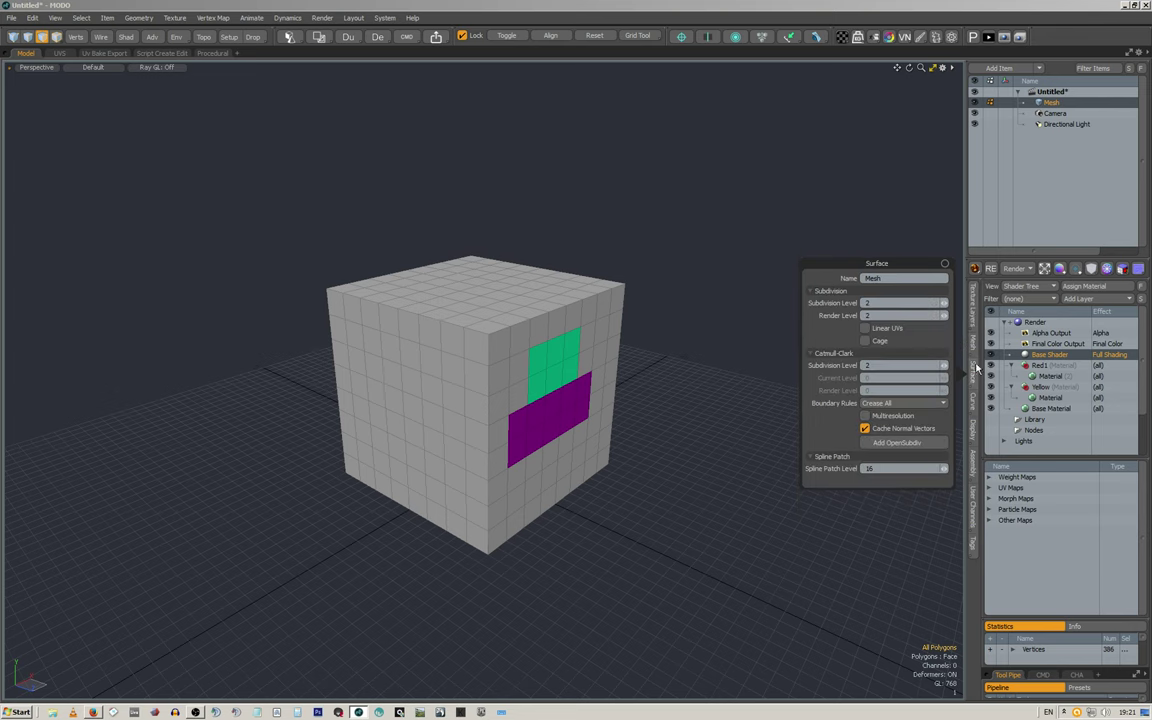
{"action": "left_click", "coordinate": [973, 401]}
{"action": "left_click", "coordinate": [972, 432]}
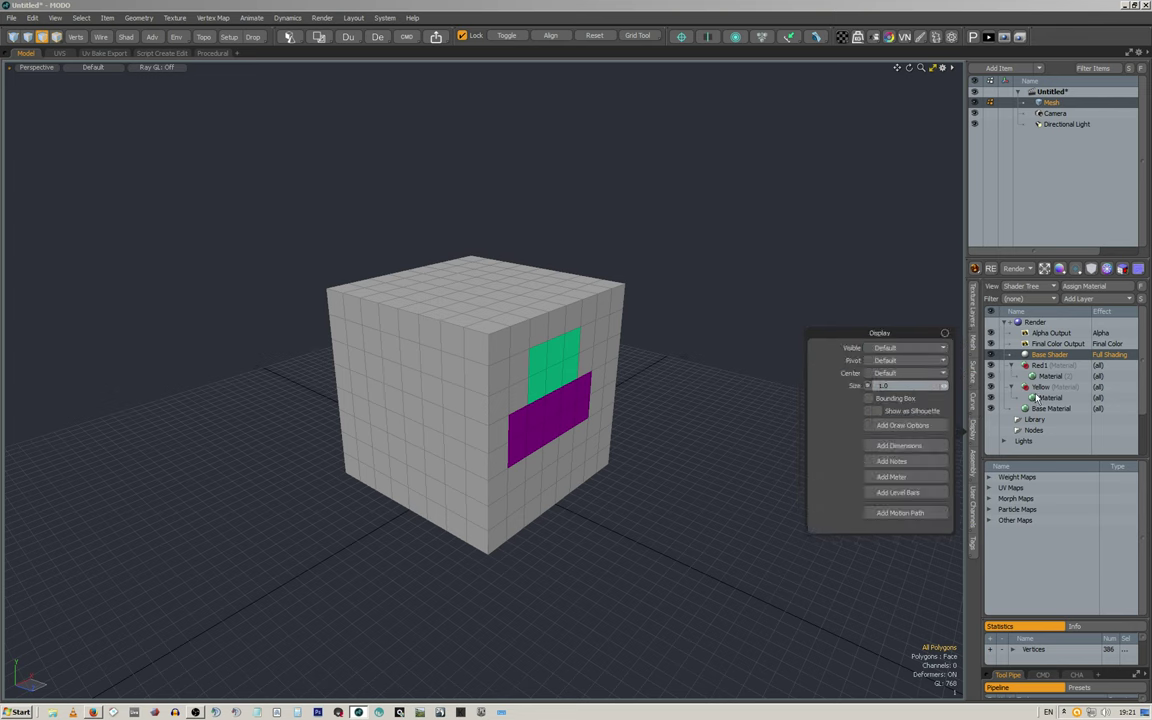
{"action": "left_click", "coordinate": [974, 463]}
Step: Detach the Base Shader's Texture Layers properties as a floating palette over the viewport, and close it again
{"action": "left_click", "coordinate": [973, 314]}
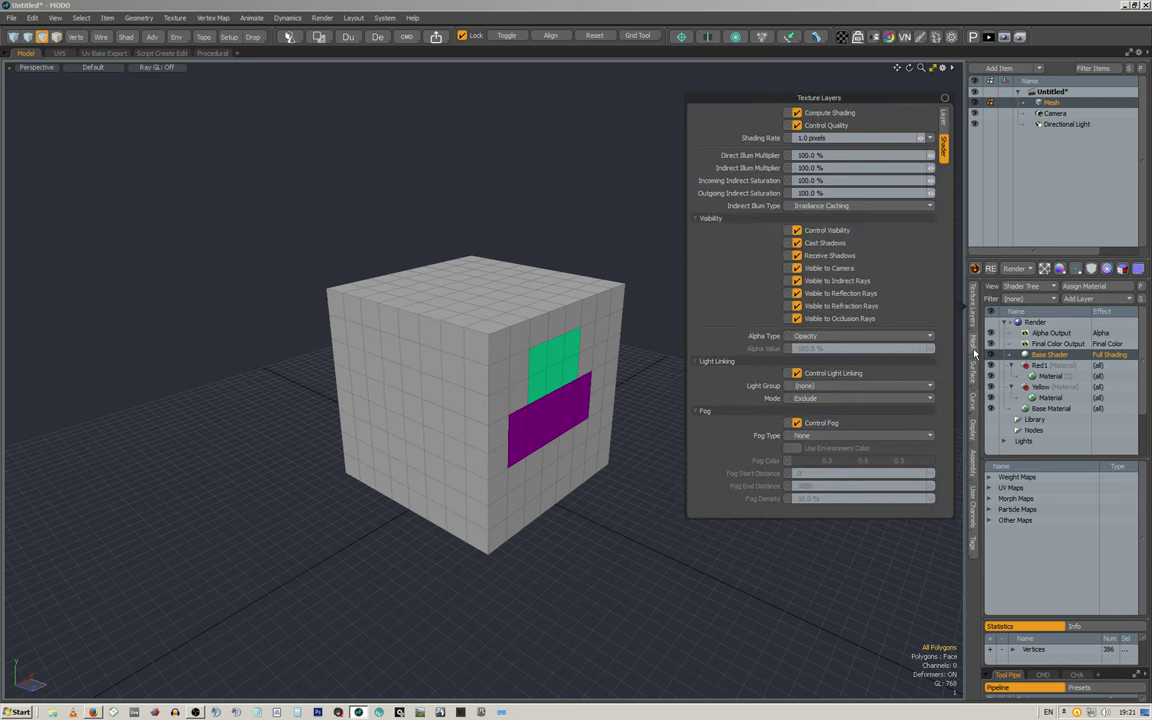
{"action": "left_click_drag", "start_coordinate": [931, 101], "coordinate": [851, 117]}
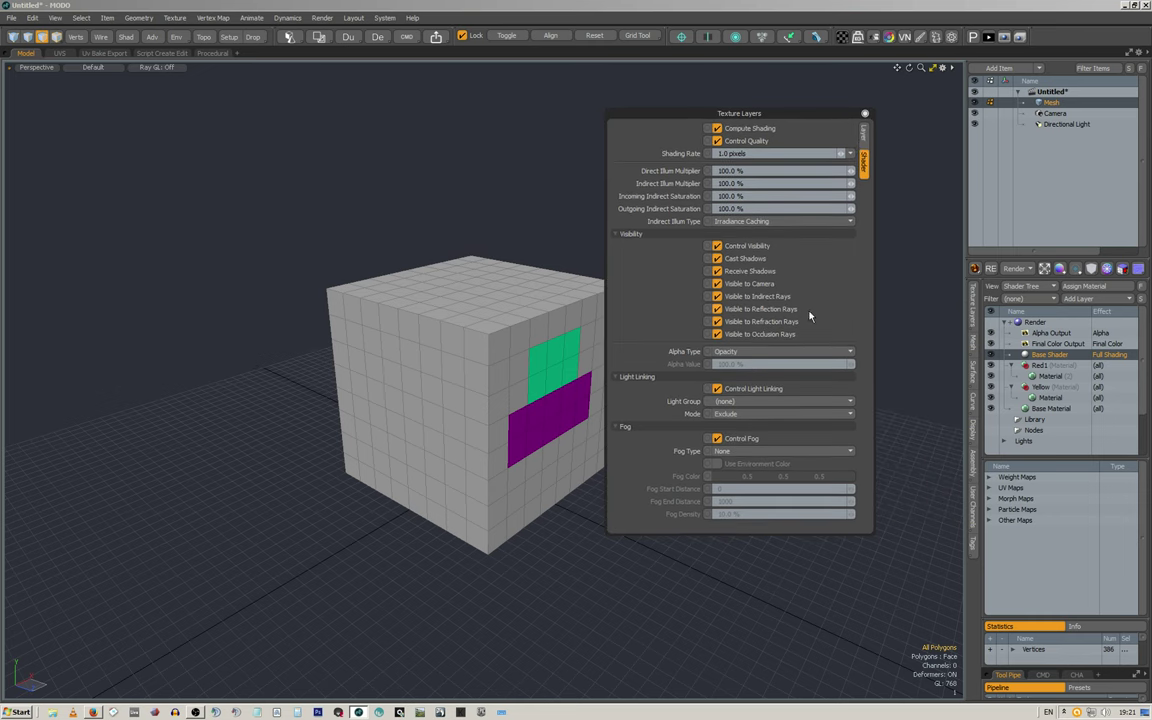
{"action": "left_click", "coordinate": [865, 113]}
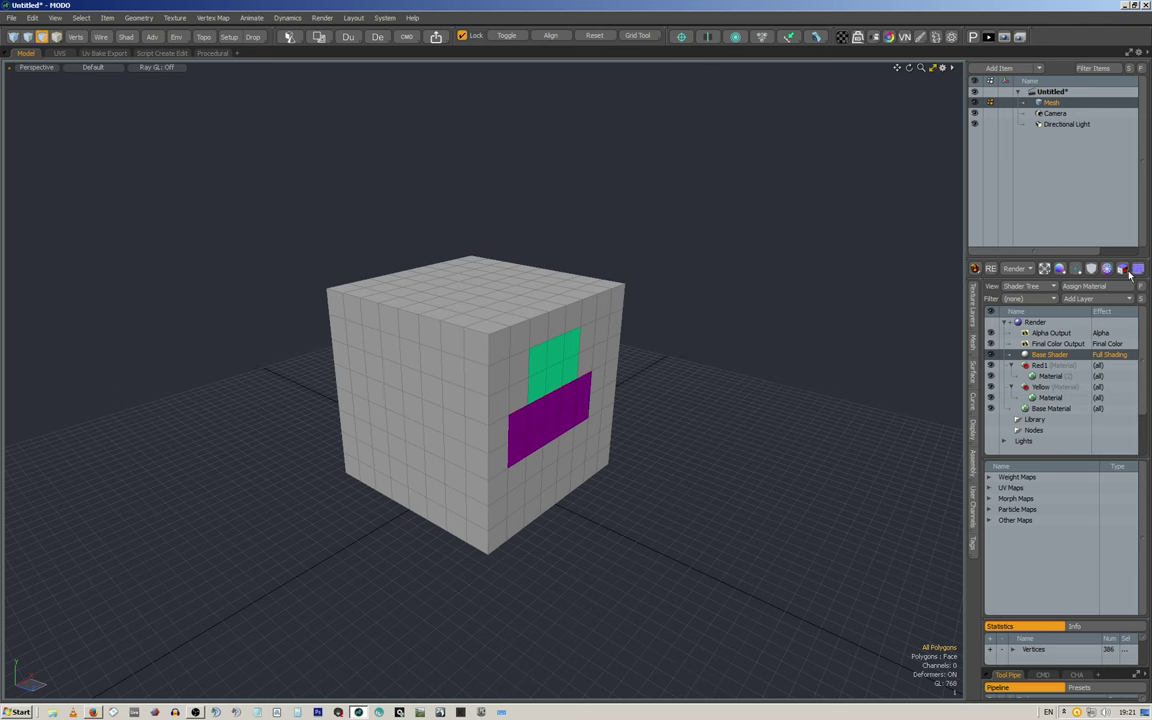
Step: Add the Game Art Set of render outputs to the shader tree
{"action": "left_click", "coordinate": [976, 269]}
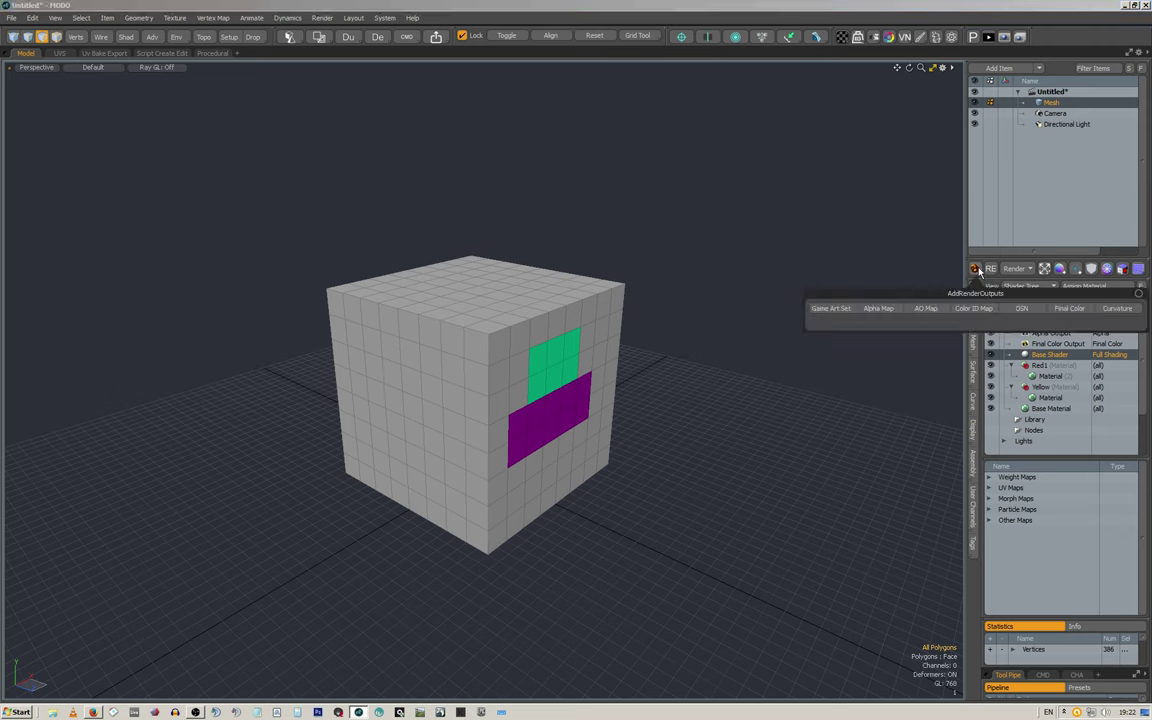
{"action": "left_click", "coordinate": [839, 309]}
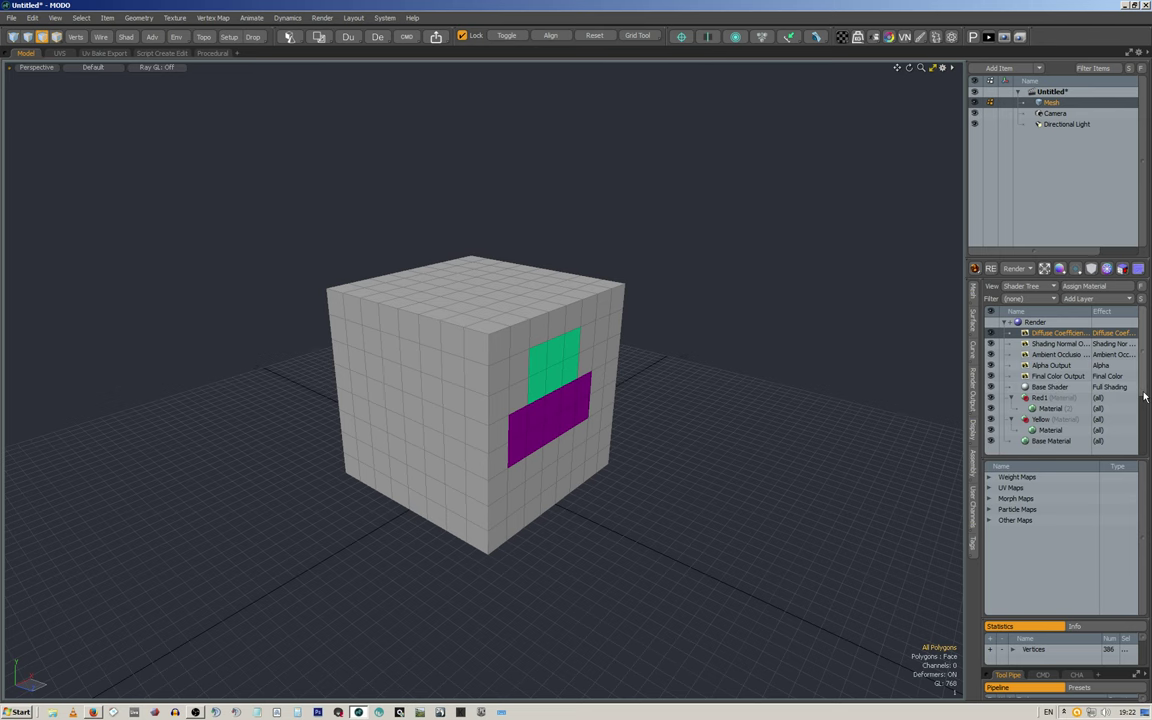
{"action": "left_click", "coordinate": [975, 270]}
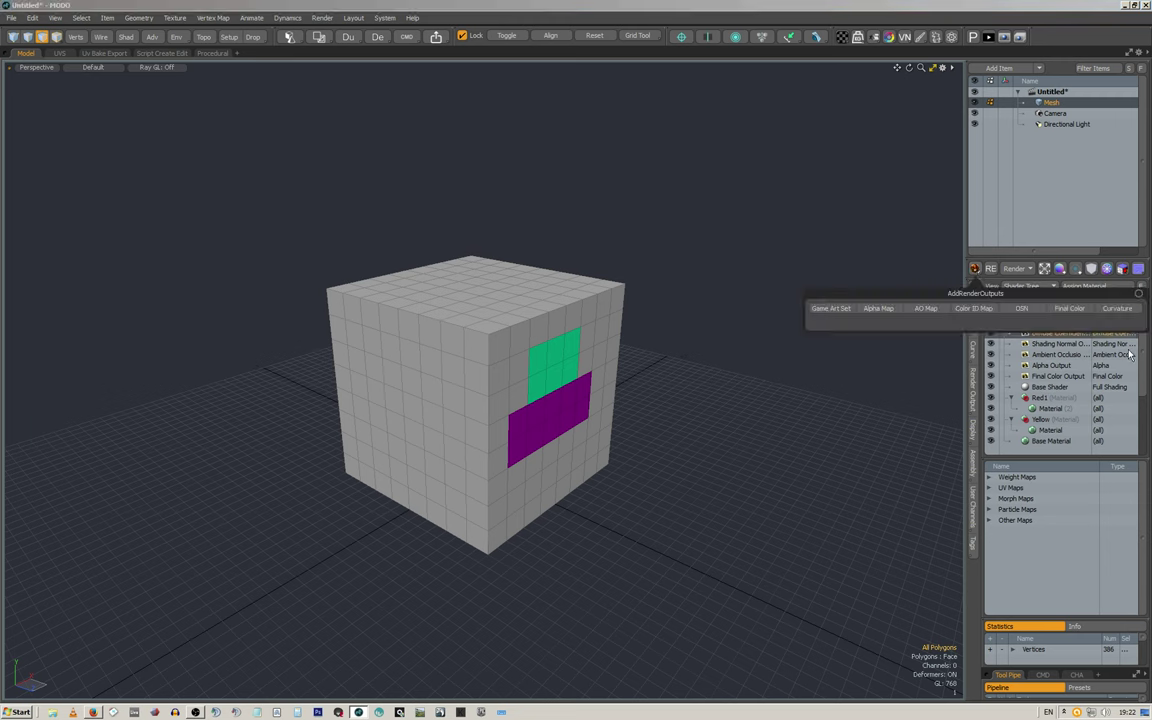
Step: Examine the Render Effect options and the render item choices in the UV Bake Export layout, and return to the Model layout
{"action": "left_click", "coordinate": [1016, 268]}
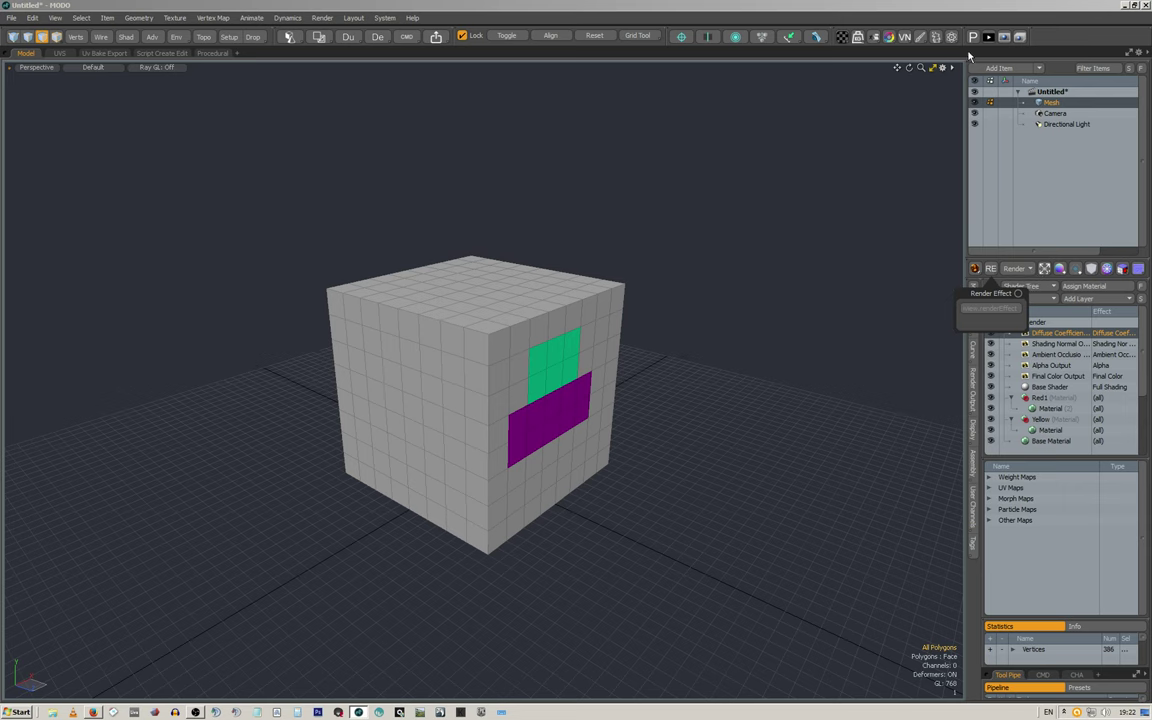
{"action": "left_click", "coordinate": [105, 52]}
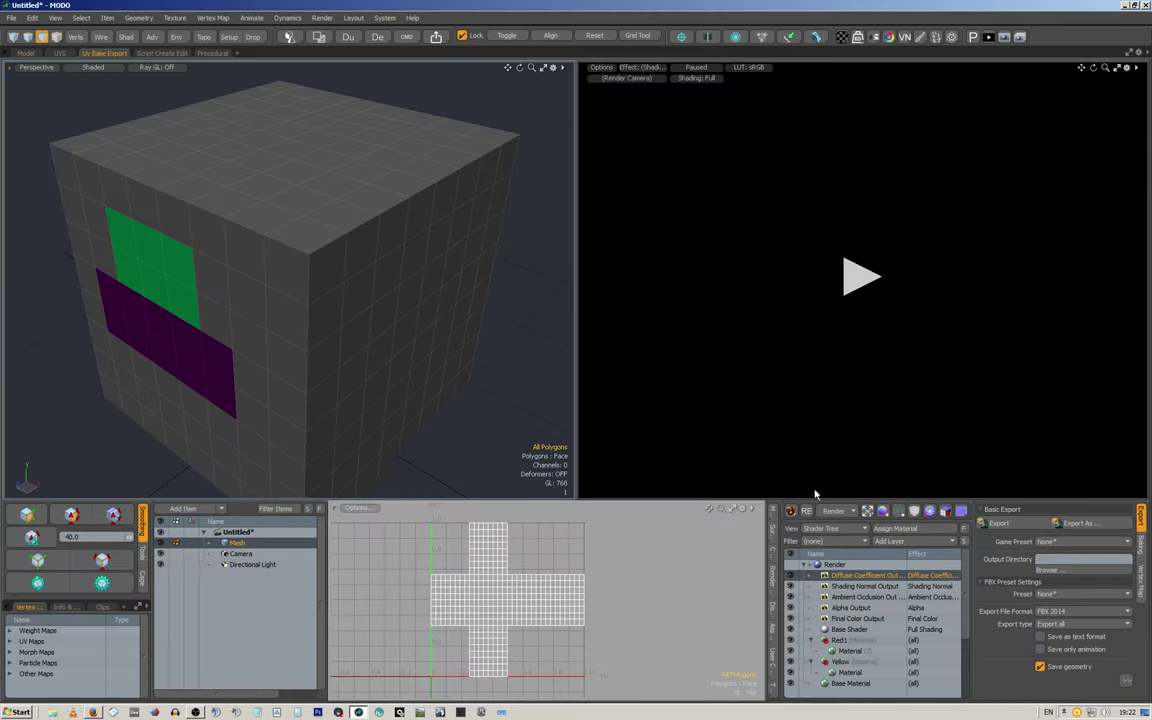
{"action": "left_click", "coordinate": [807, 512]}
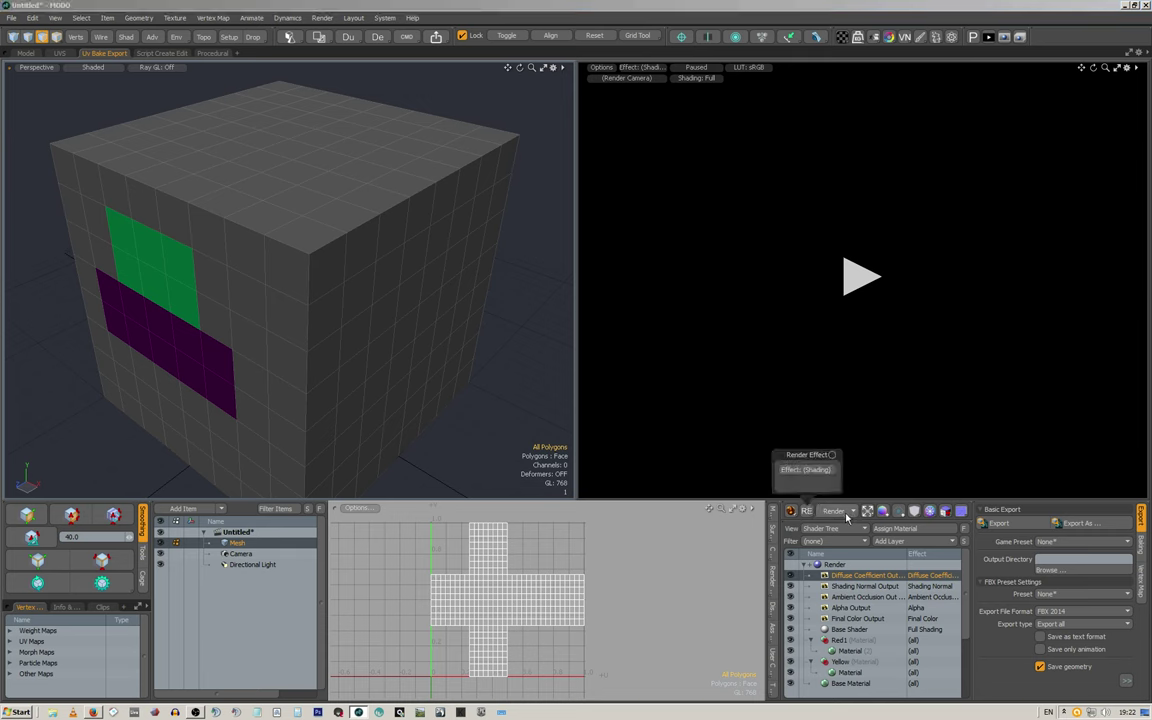
{"action": "left_click", "coordinate": [841, 512]}
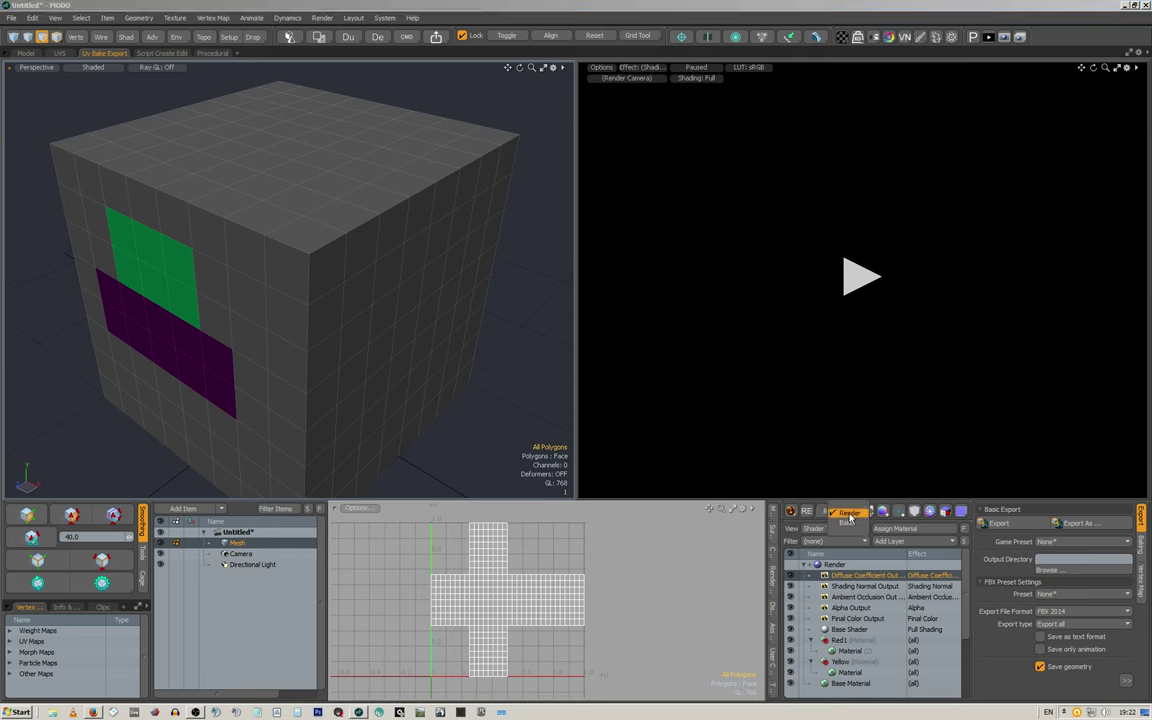
{"action": "left_click", "coordinate": [997, 666]}
{"action": "left_click", "coordinate": [26, 53]}
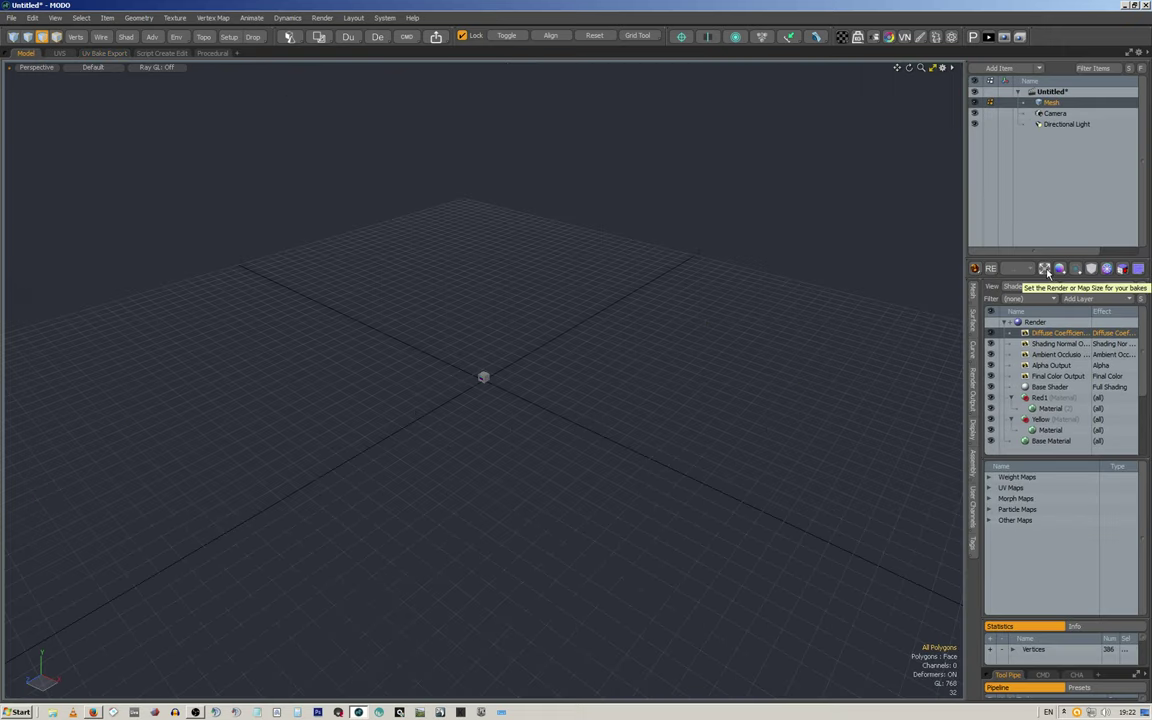
Step: Look through the Set Render Size, Cage Tools, UV Padding, Bake Maps and Bake Normals Only palettes
{"action": "left_click", "coordinate": [1046, 270]}
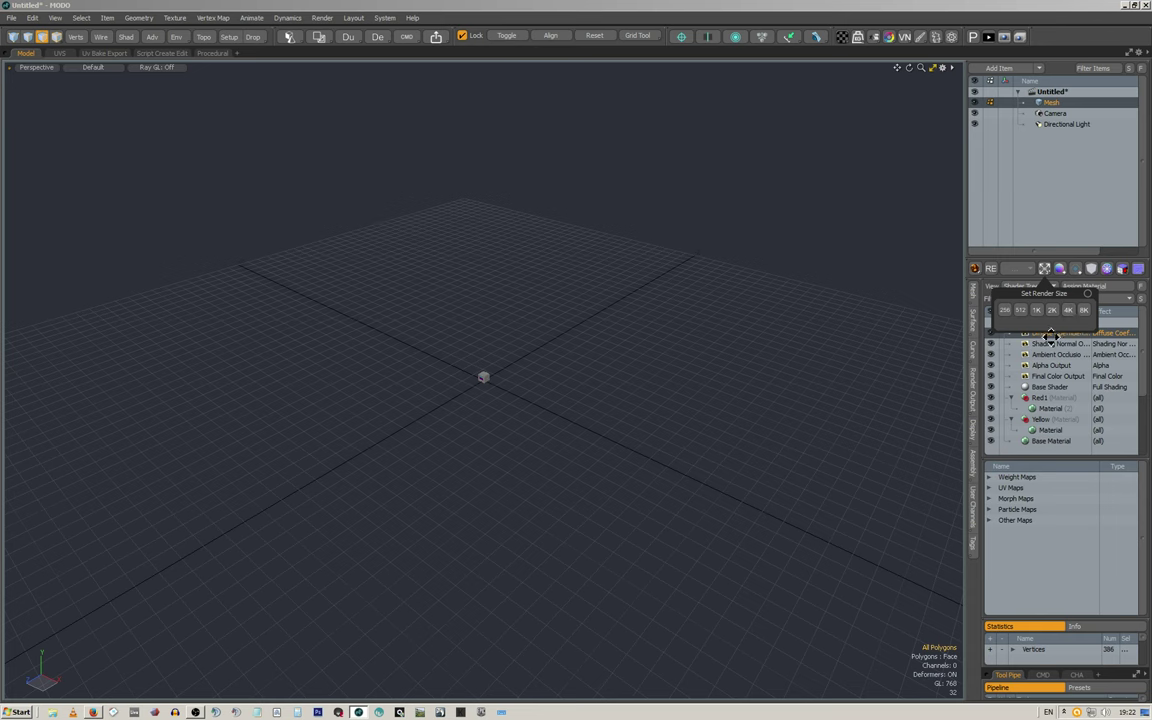
{"action": "left_click", "coordinate": [1075, 253]}
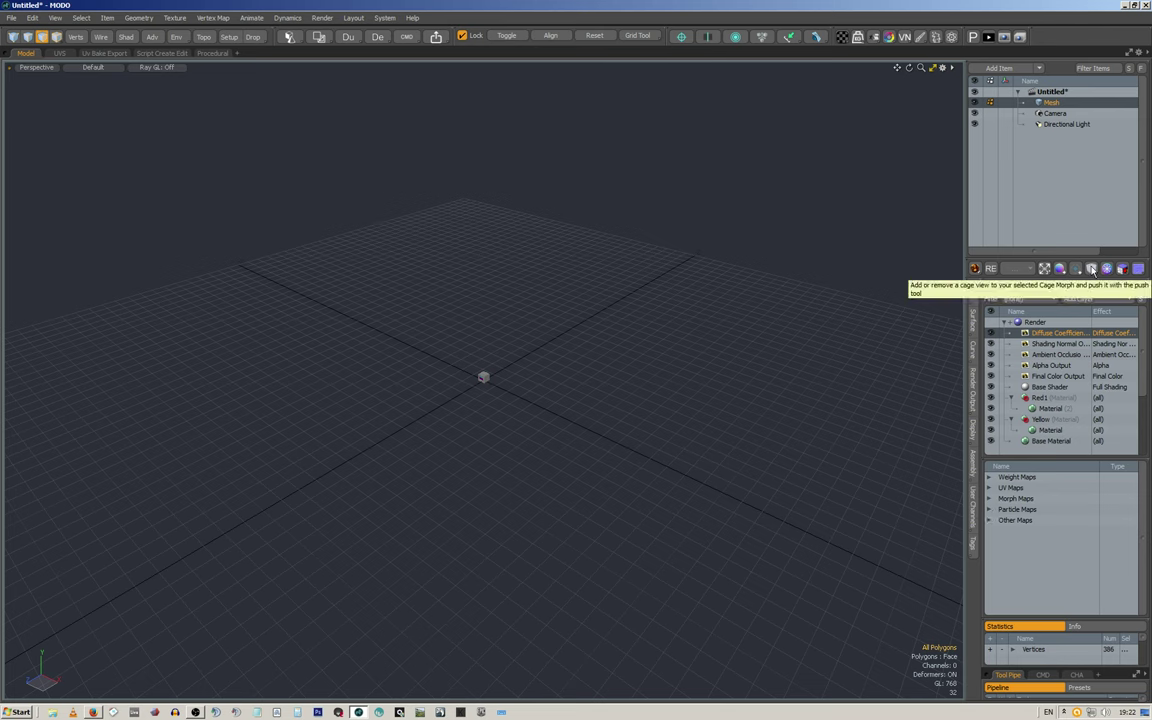
{"action": "left_click", "coordinate": [1092, 270]}
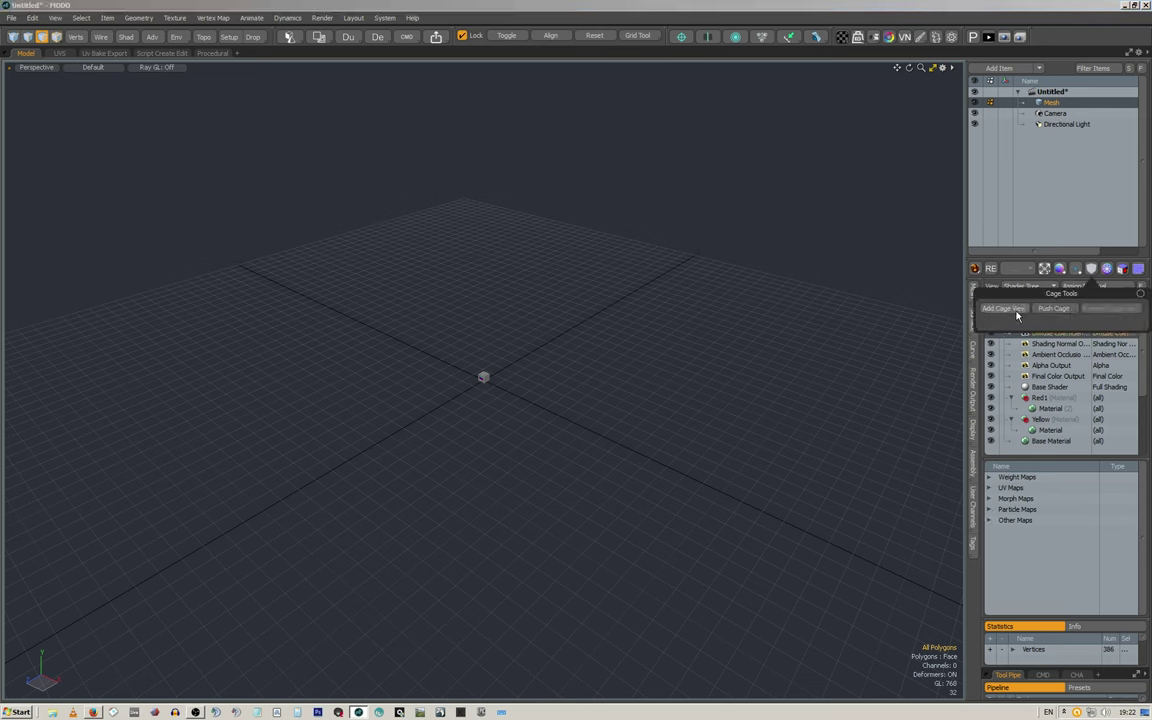
{"action": "left_click", "coordinate": [1106, 269]}
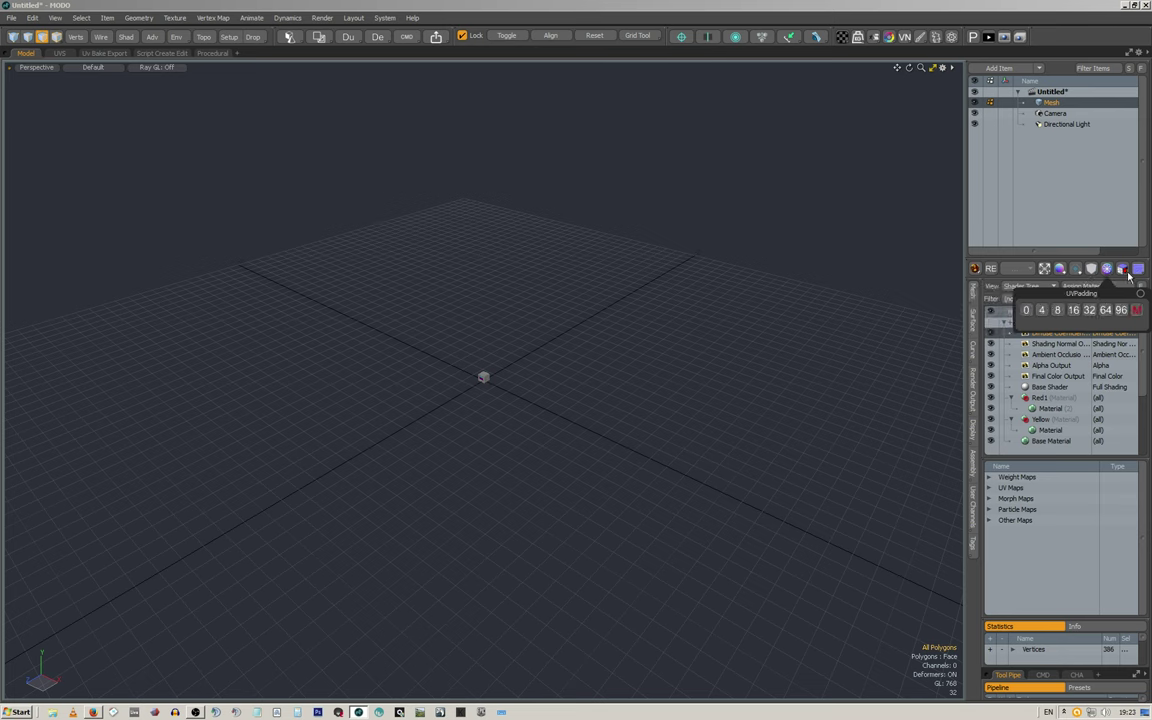
{"action": "left_click", "coordinate": [1123, 270]}
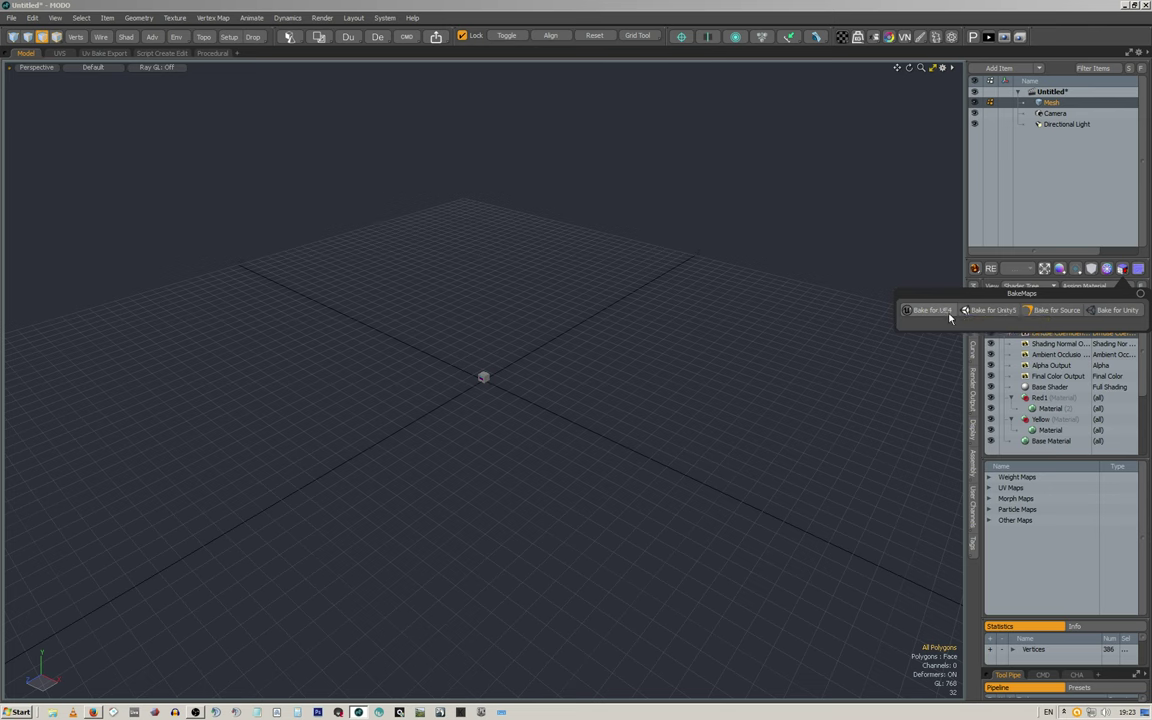
{"action": "left_click", "coordinate": [1137, 270]}
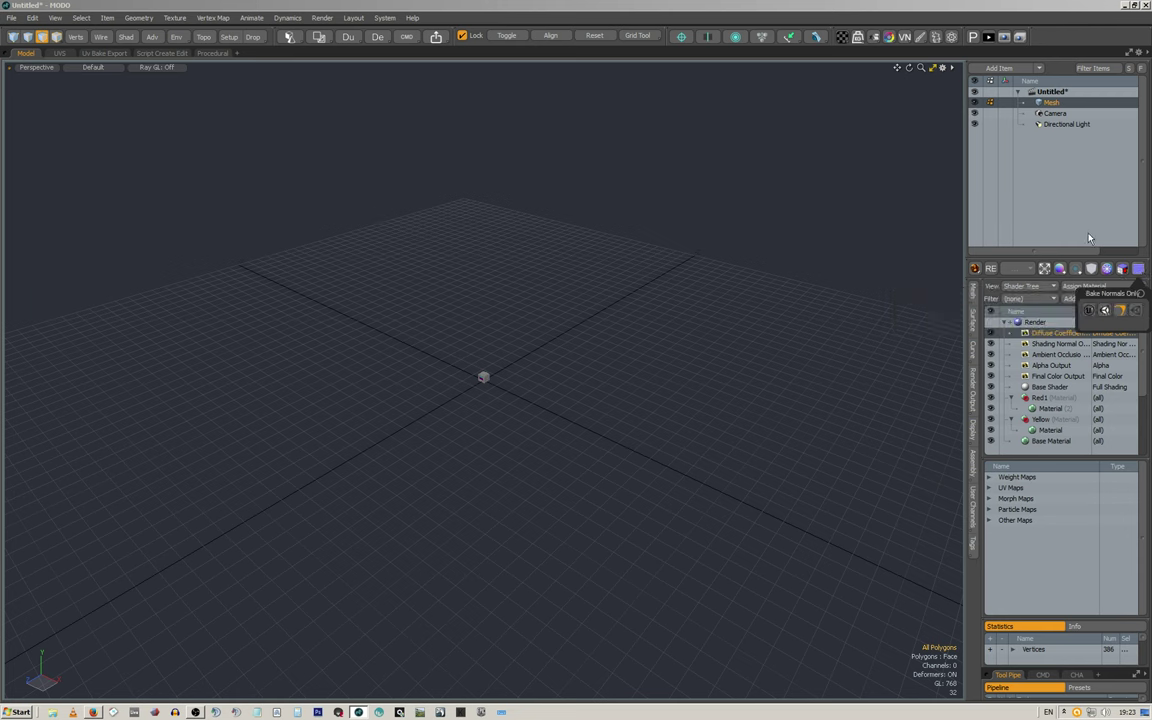
{"action": "left_click", "coordinate": [1008, 621]}
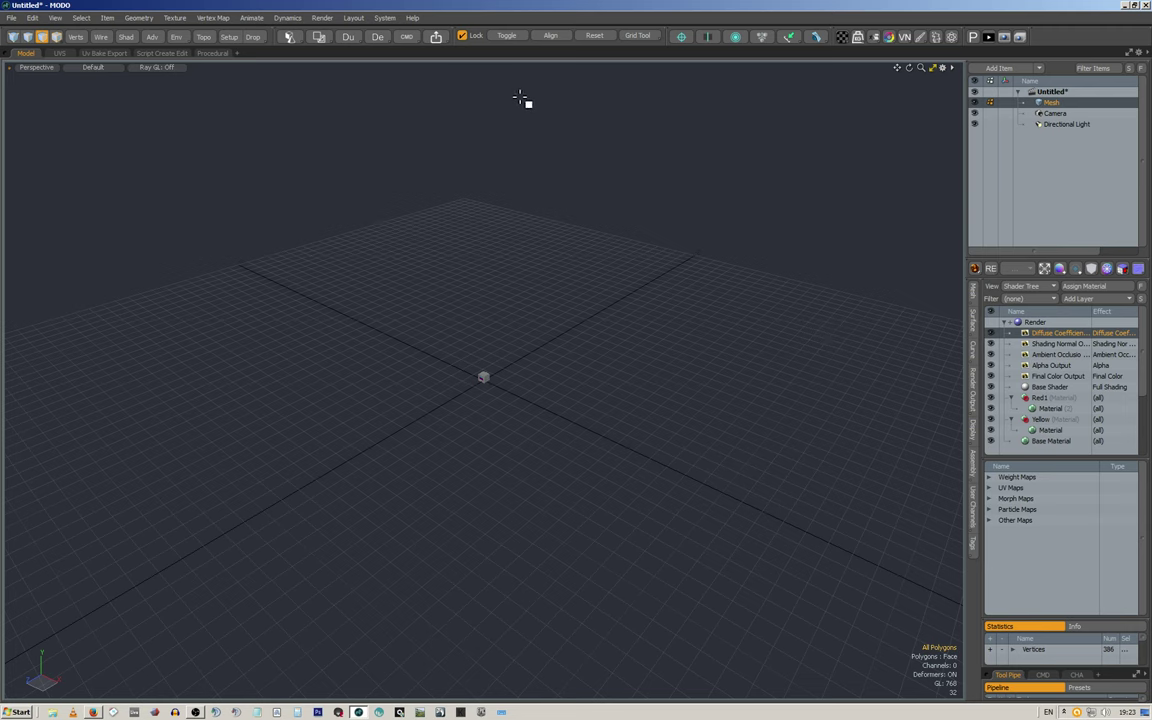
Step: View the UVs layout, switch to the UV Bake Export layout and maximize its UV view
{"action": "left_click", "coordinate": [61, 53]}
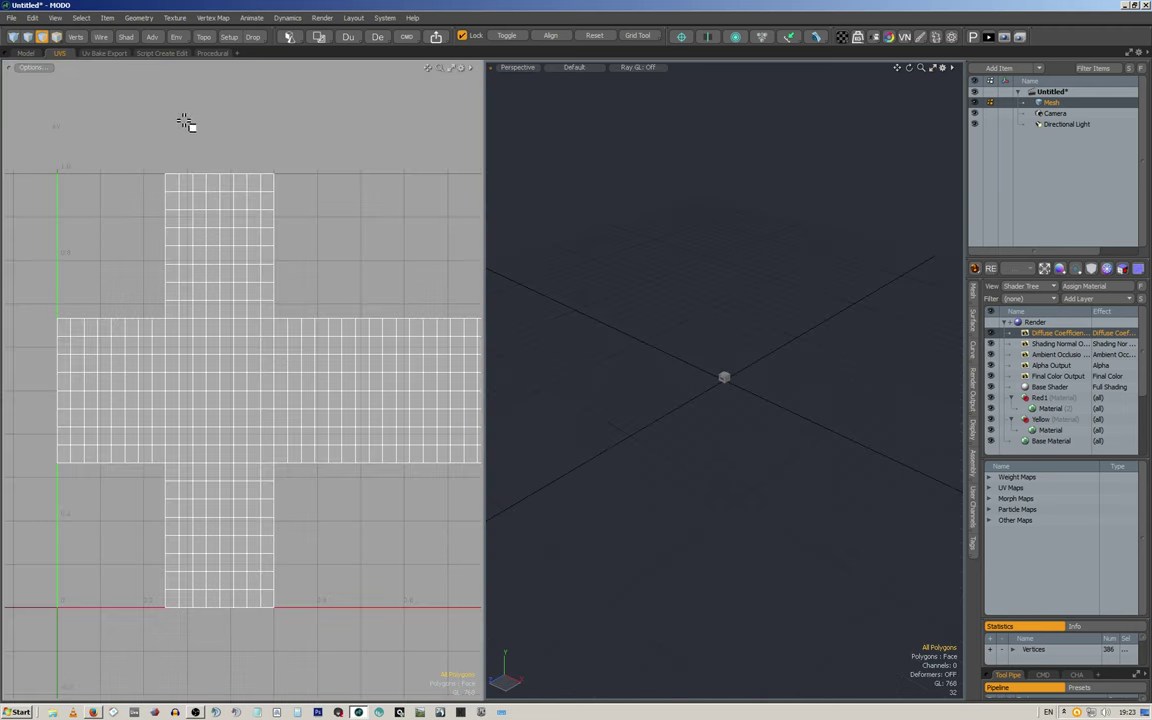
{"action": "left_click", "coordinate": [95, 52]}
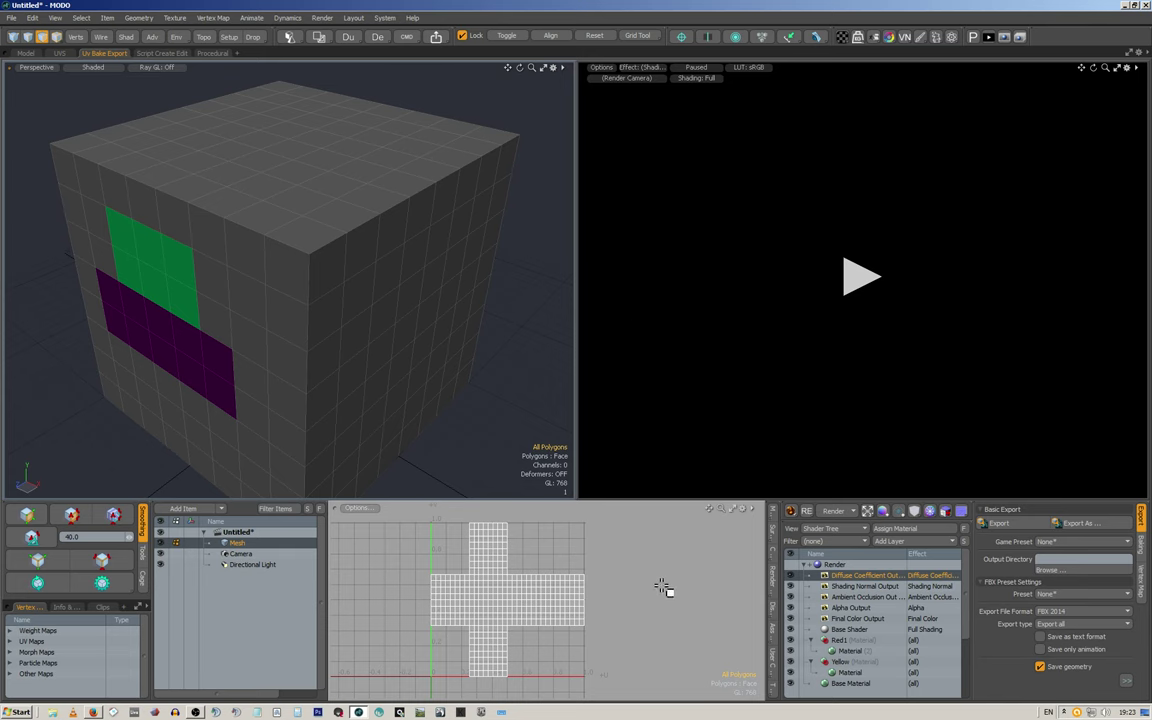
{"action": "key", "text": "ctrl+space"}
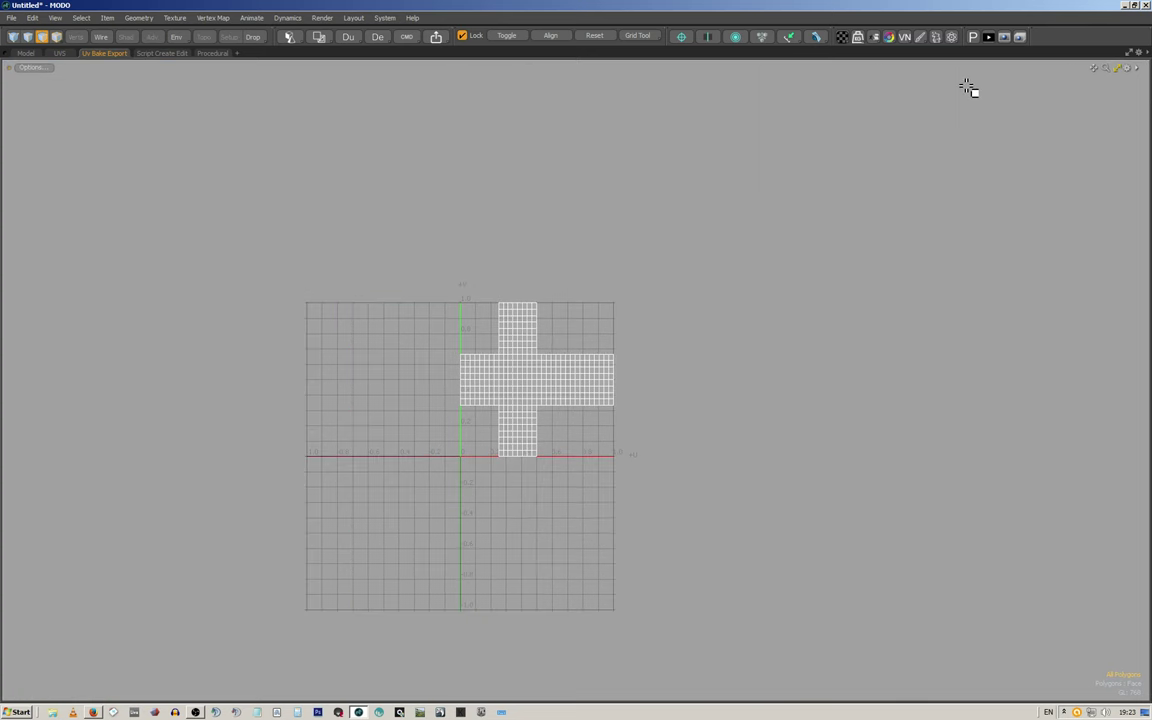
Step: Open the UV Tools as a floating palette beside the cube's UV layout
{"action": "left_click", "coordinate": [858, 38]}
{"action": "left_click", "coordinate": [842, 39]}
{"action": "left_click_drag", "start_coordinate": [839, 70], "coordinate": [684, 171]}
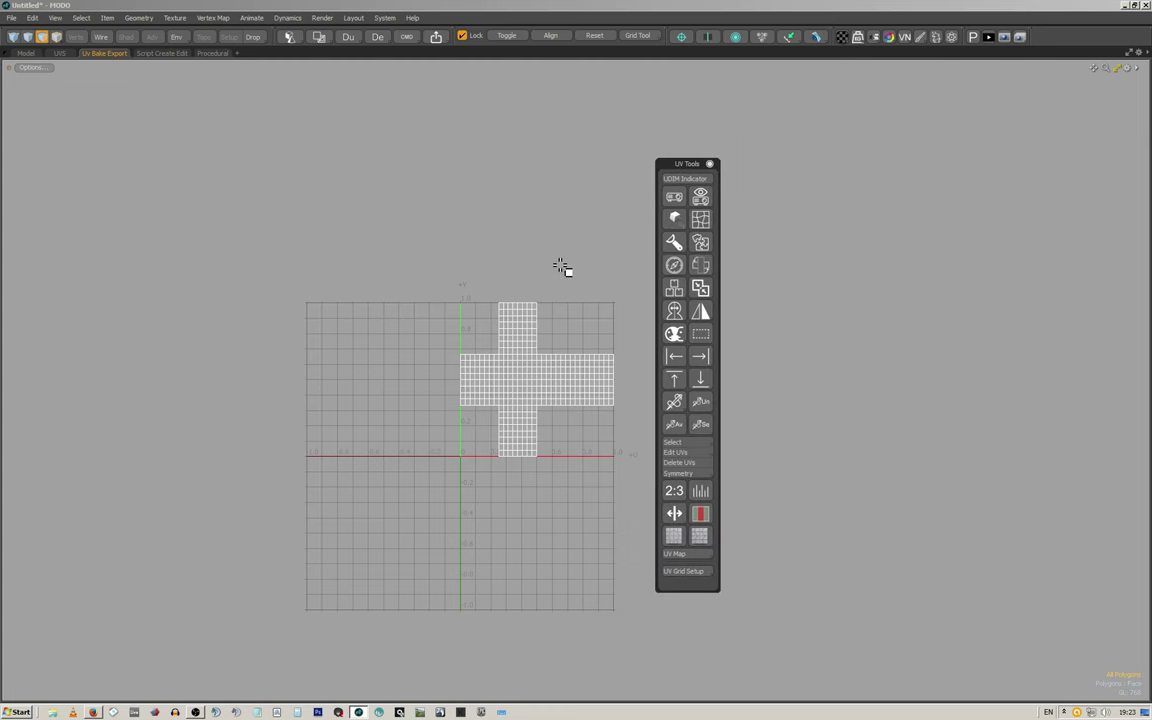
{"action": "scroll", "coordinate": [626, 376], "scroll_direction": "up", "scroll_amount": 5}
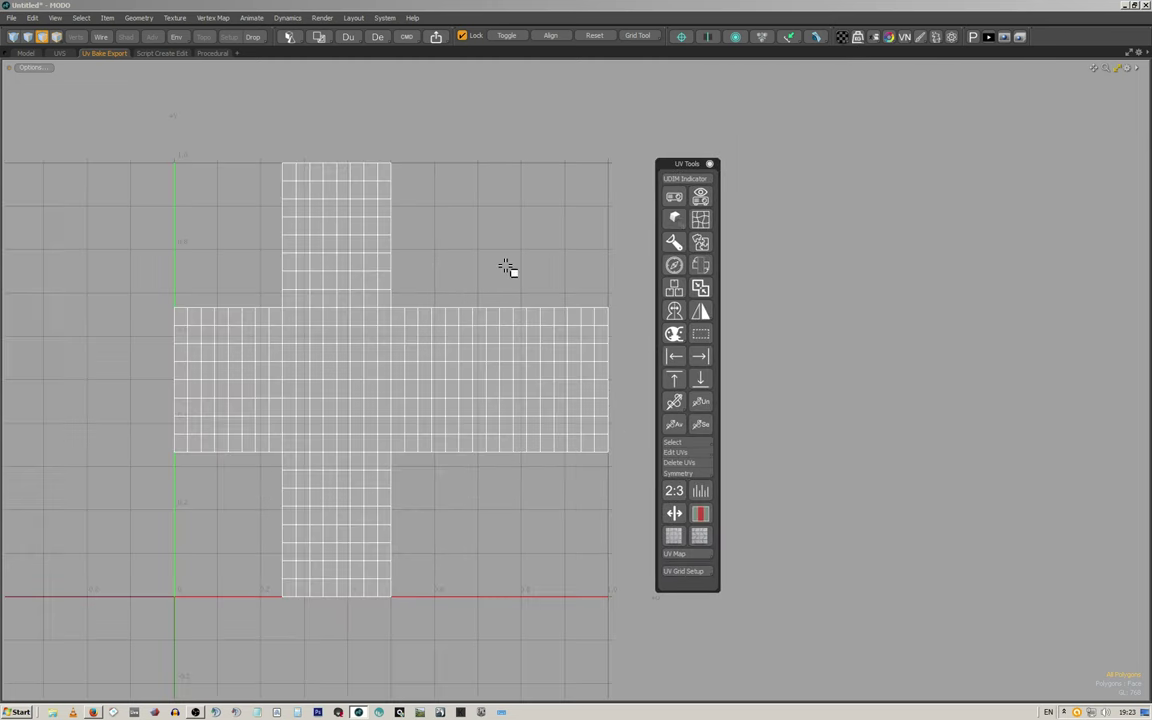
Step: Restore the maximized UV view to the full UV Bake Export layout and close the floating UV Tools palette
{"action": "key", "text": "0"}
{"action": "key", "text": "ctrl+space"}
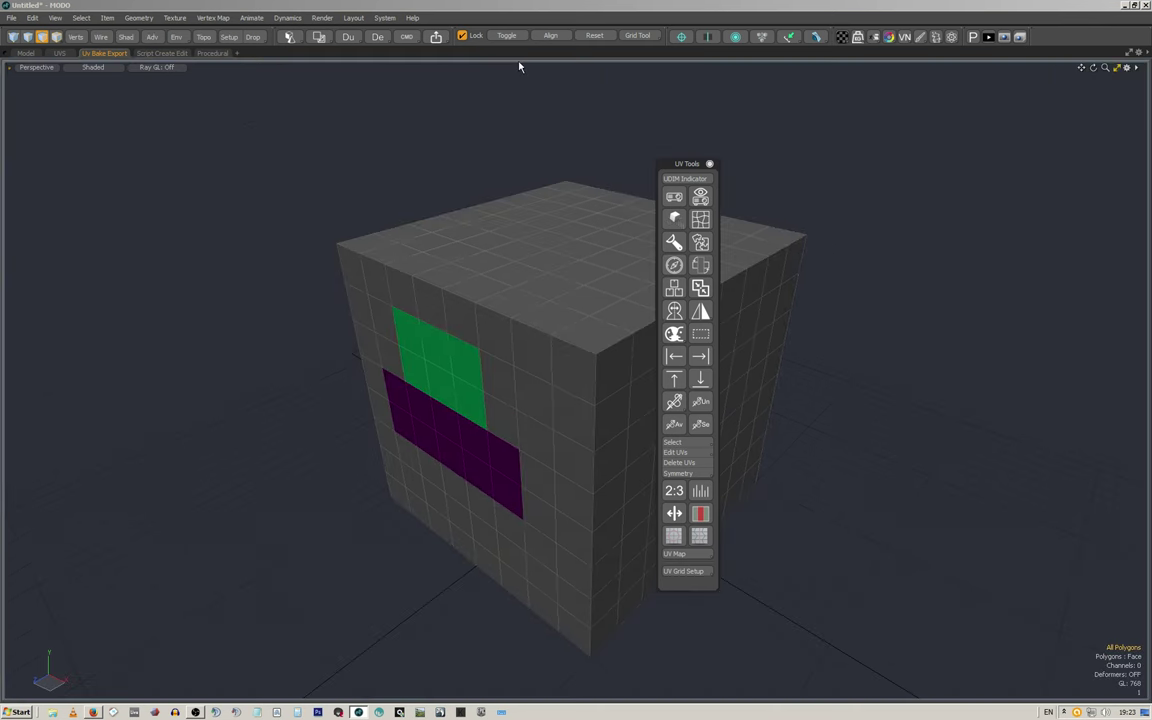
{"action": "key", "text": "0"}
{"action": "key", "text": "ctrl+space"}
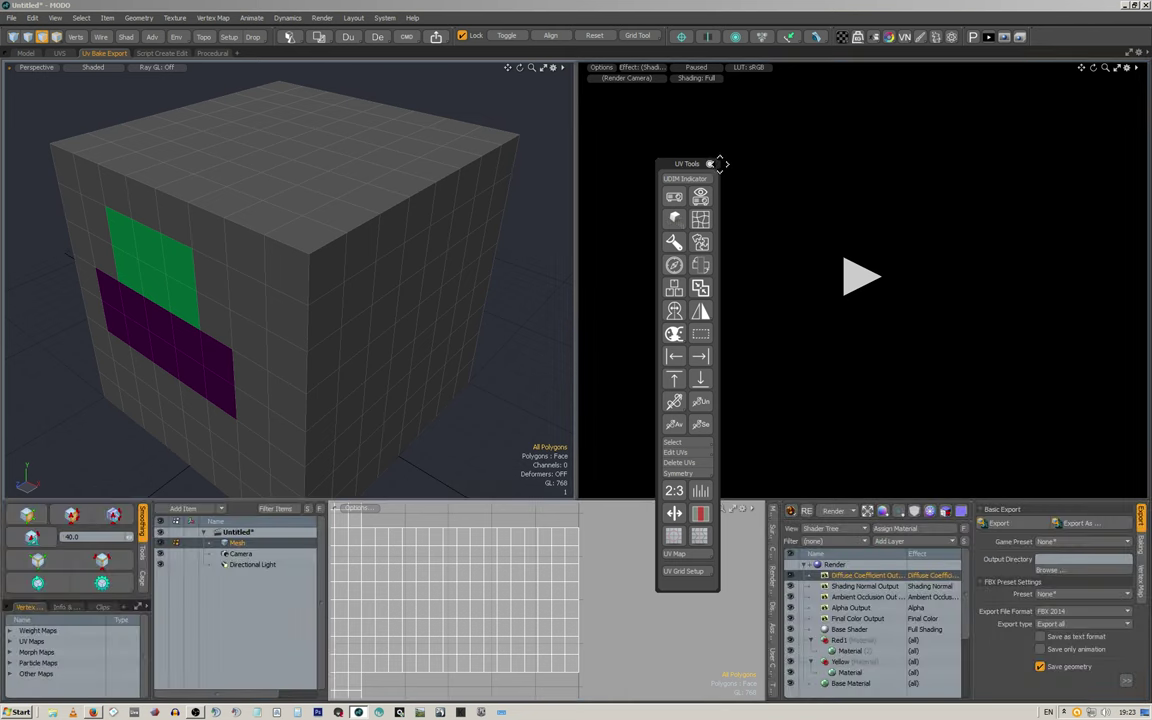
{"action": "left_click", "coordinate": [710, 163]}
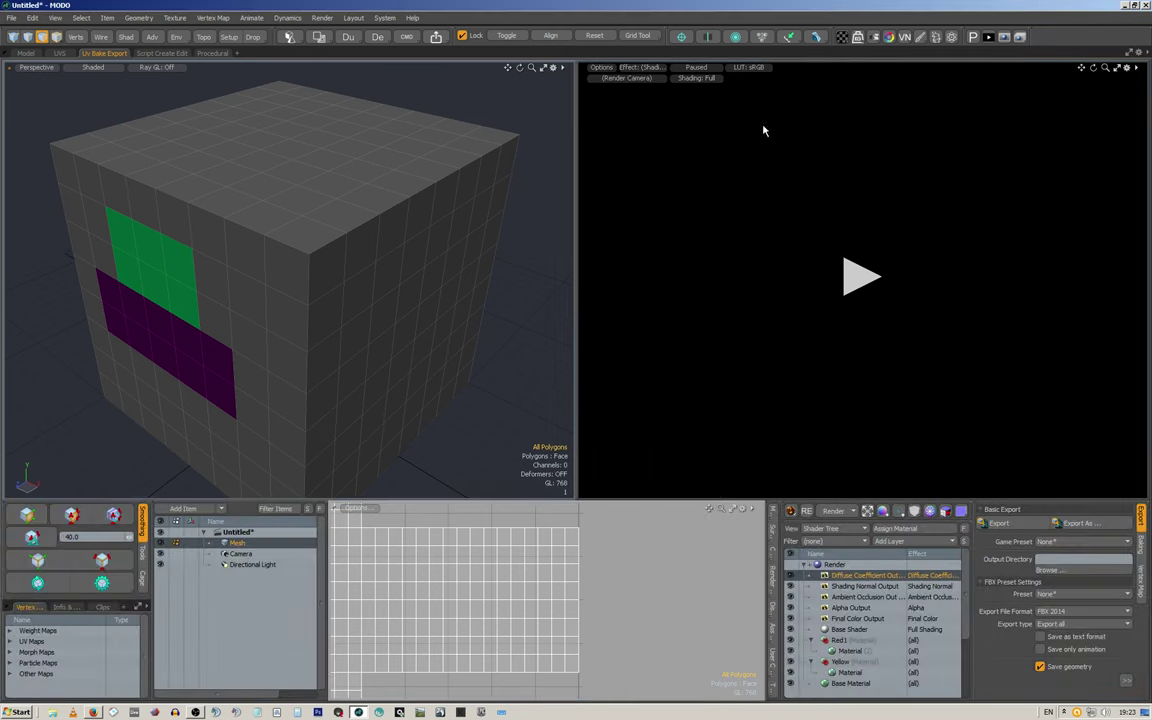
Step: View the Color Mesh palette as a floating palette over the 3D and maximized UV views, and close it
{"action": "left_click", "coordinate": [889, 38]}
{"action": "left_click_drag", "start_coordinate": [836, 90], "coordinate": [706, 144]}
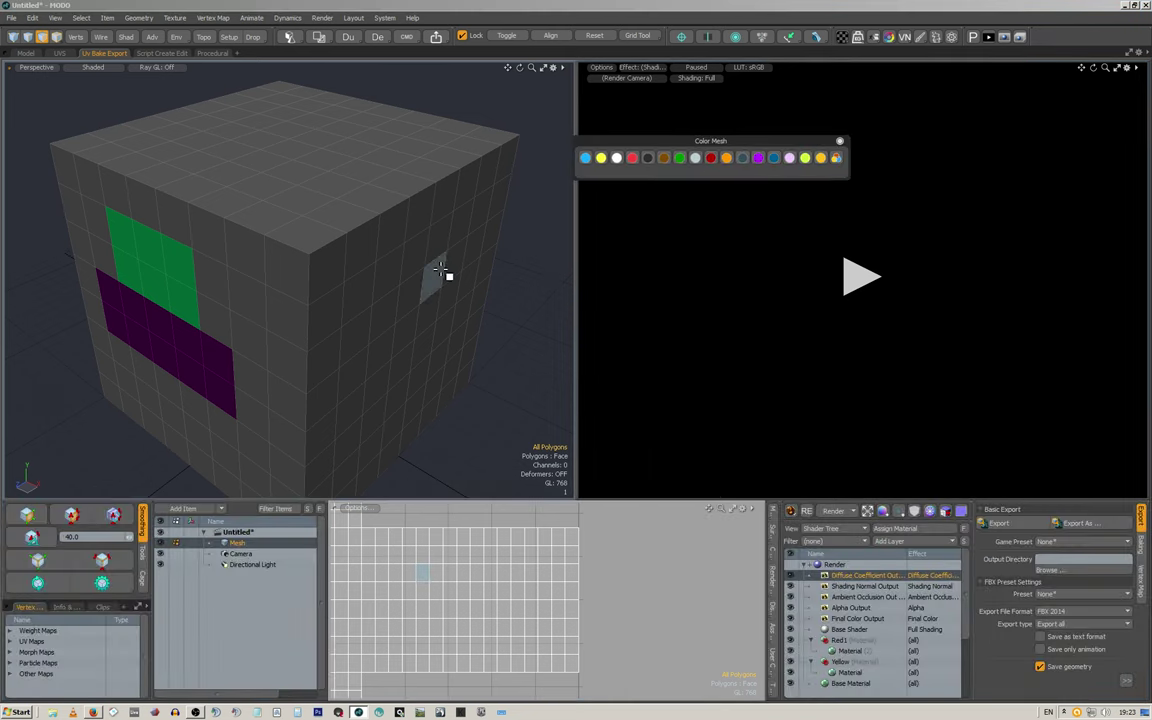
{"action": "key", "text": "ctrl+space"}
{"action": "key", "text": "ctrl+space"}
{"action": "key", "text": "ctrl+space"}
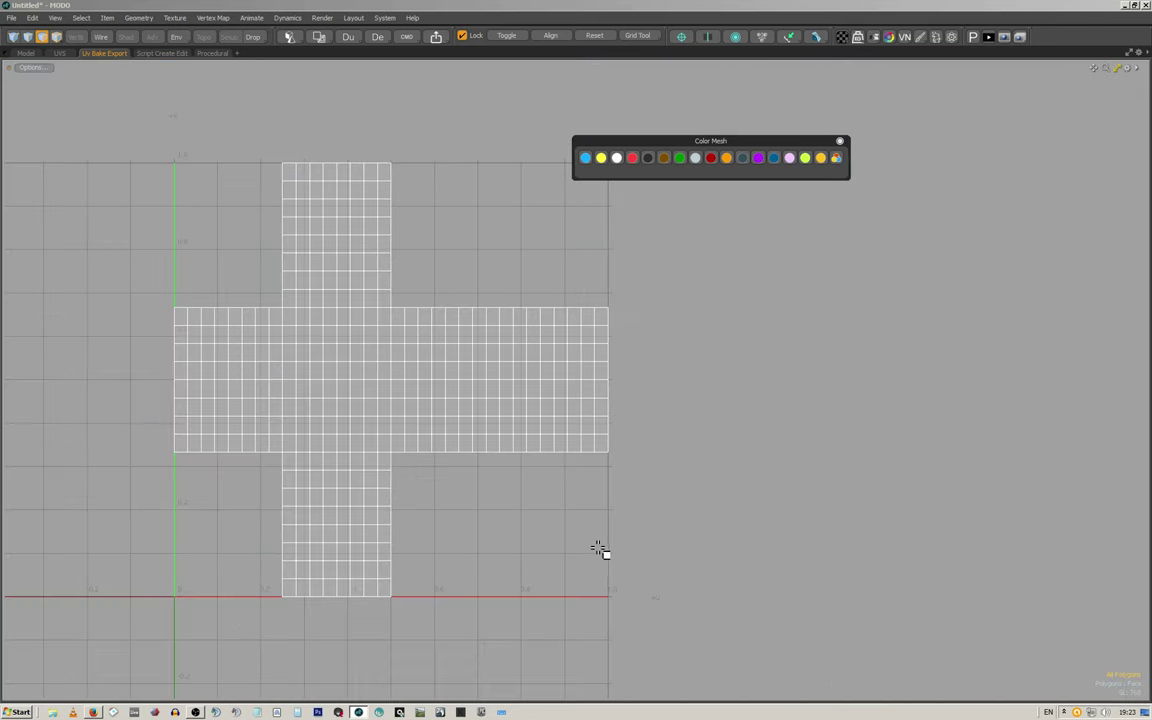
{"action": "key", "text": "ctrl+space"}
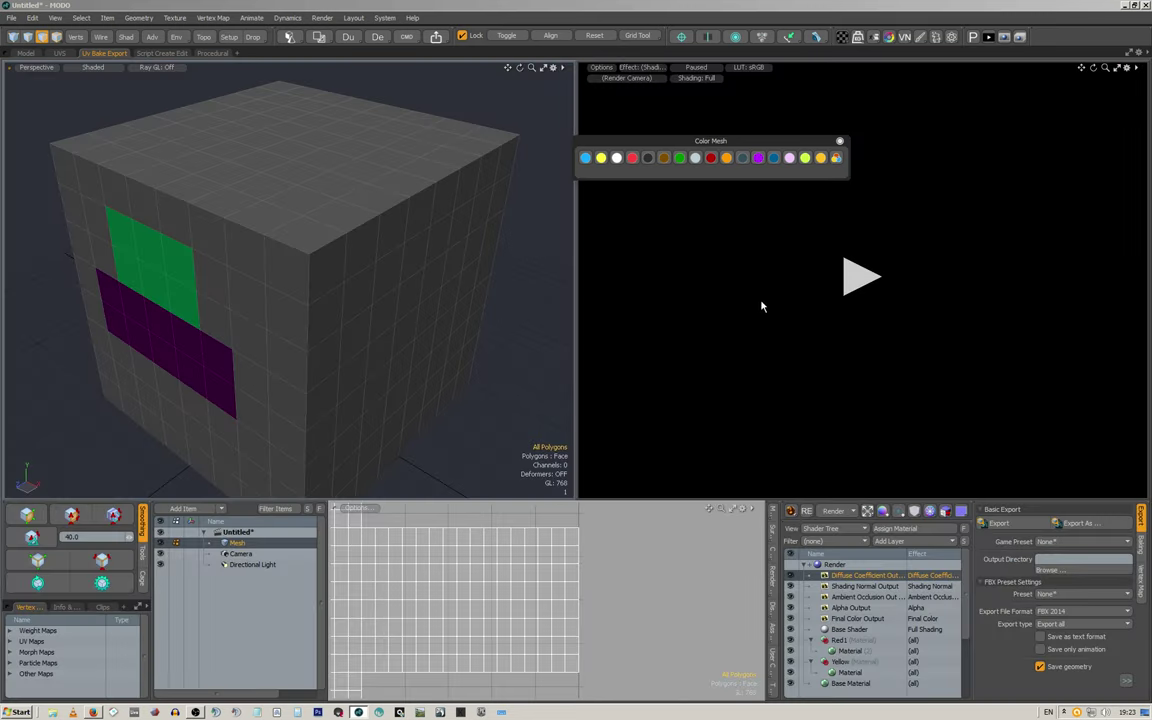
{"action": "key", "text": "ctrl+space"}
{"action": "key", "text": "ctrl+space"}
{"action": "left_click", "coordinate": [839, 143]}
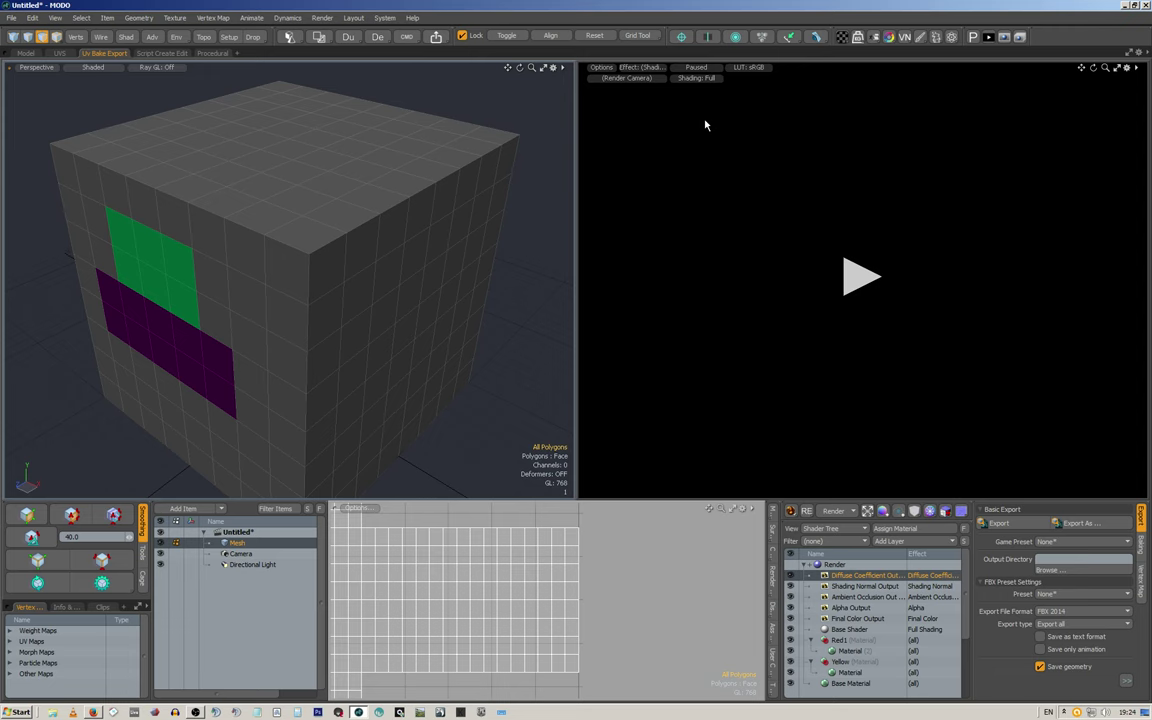
Step: Compare the Procedural layout with the Procedural, Shading and Item List views of MODO's stock Model layout, and return to the Core layout
{"action": "left_click", "coordinate": [212, 53]}
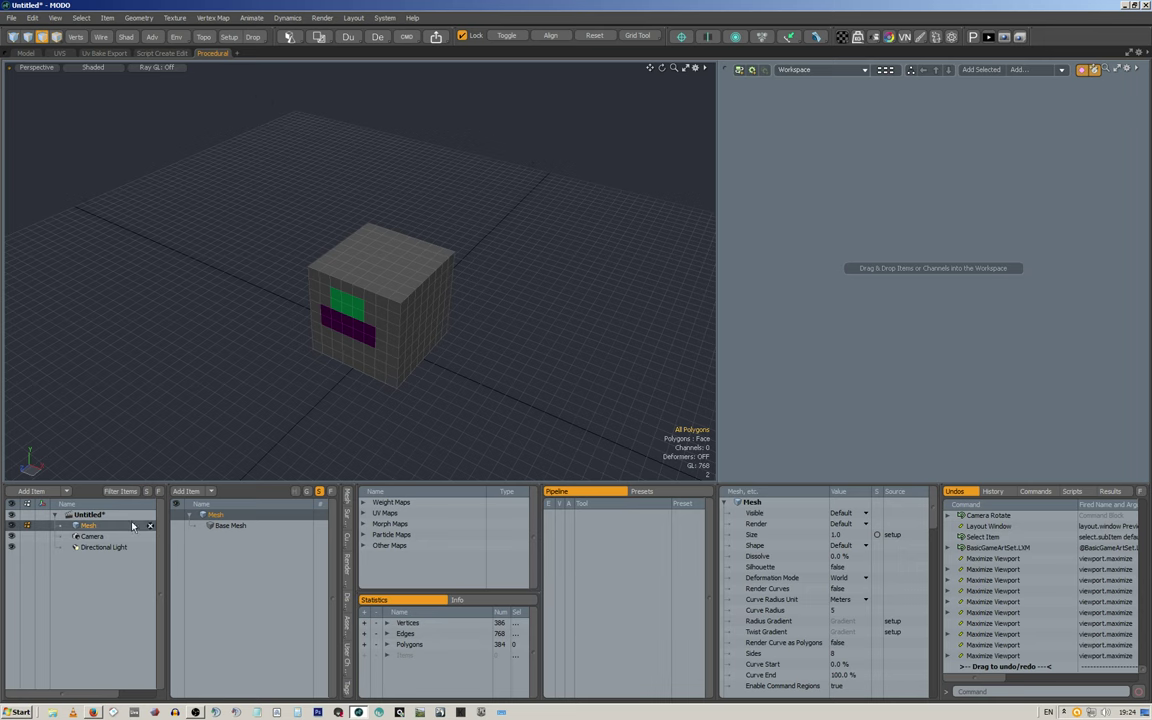
{"action": "left_click", "coordinate": [129, 26]}
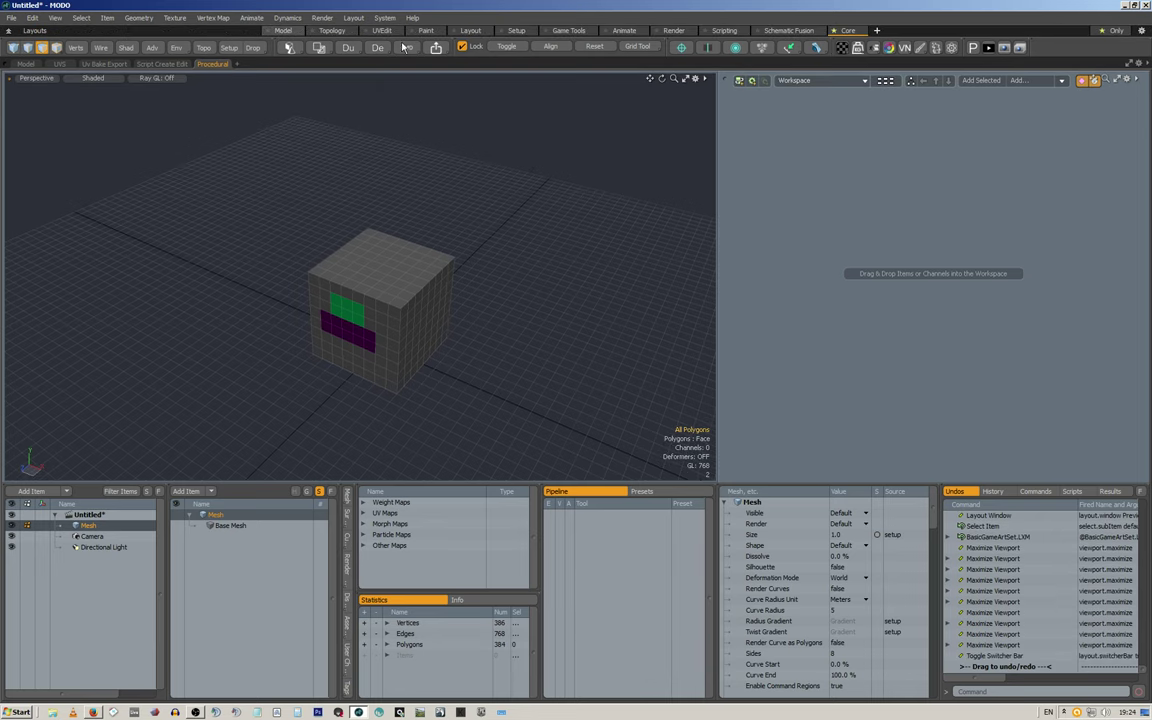
{"action": "left_click", "coordinate": [284, 30]}
{"action": "left_click", "coordinate": [974, 64]}
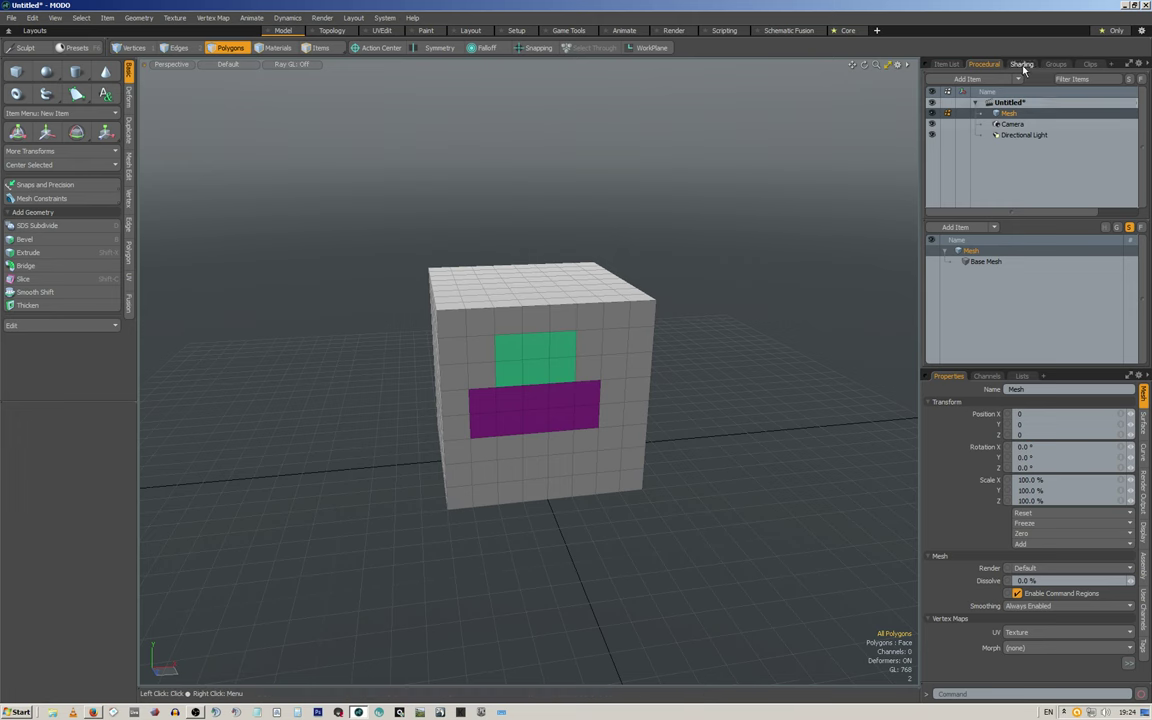
{"action": "left_click", "coordinate": [1022, 65]}
{"action": "left_click", "coordinate": [950, 64]}
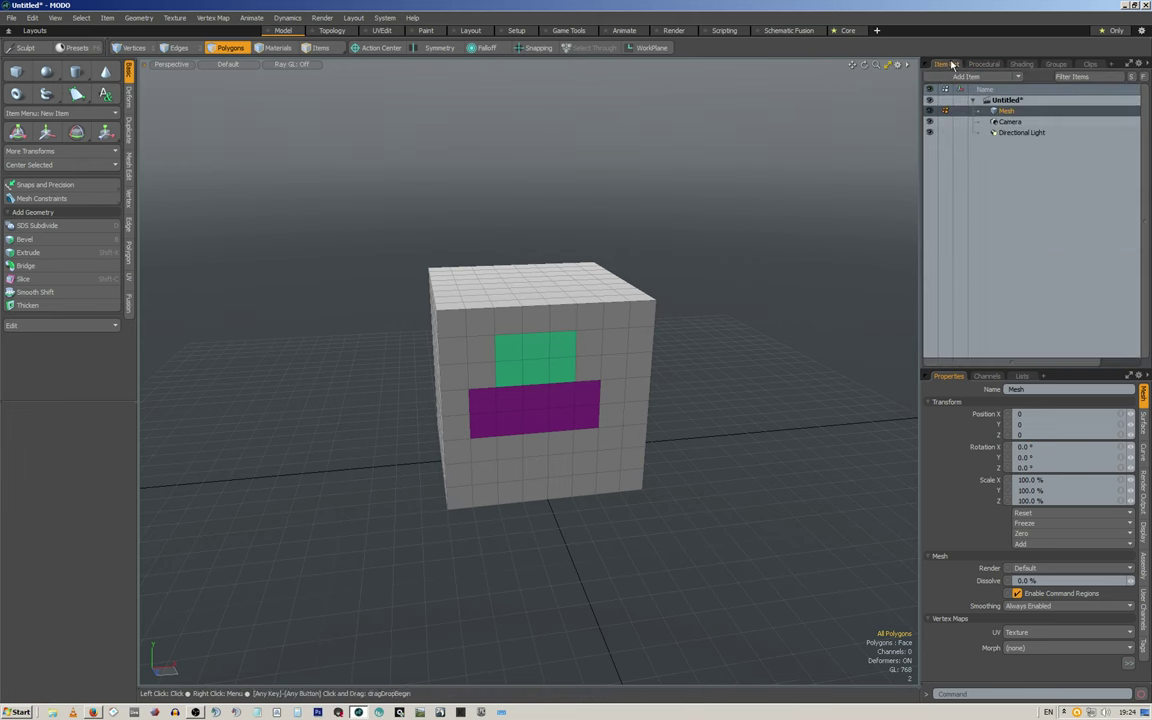
{"action": "left_click", "coordinate": [848, 30]}
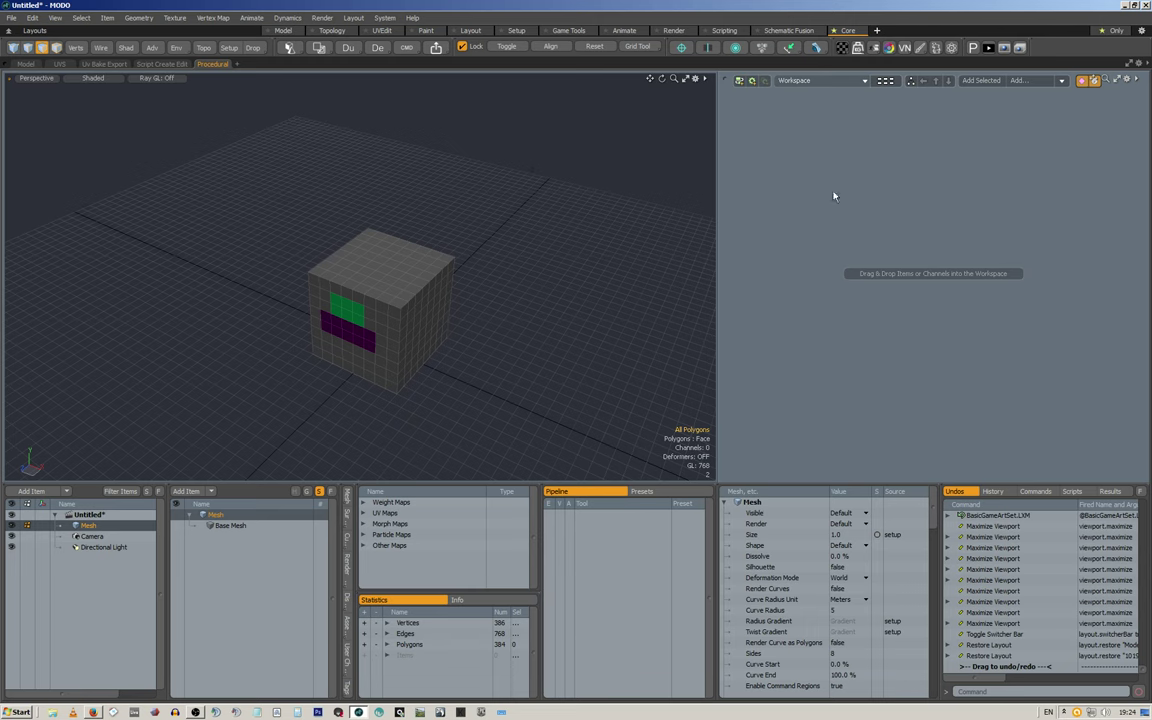
Step: View the Fusion Tools as a floating palette and close it
{"action": "left_click", "coordinate": [951, 47]}
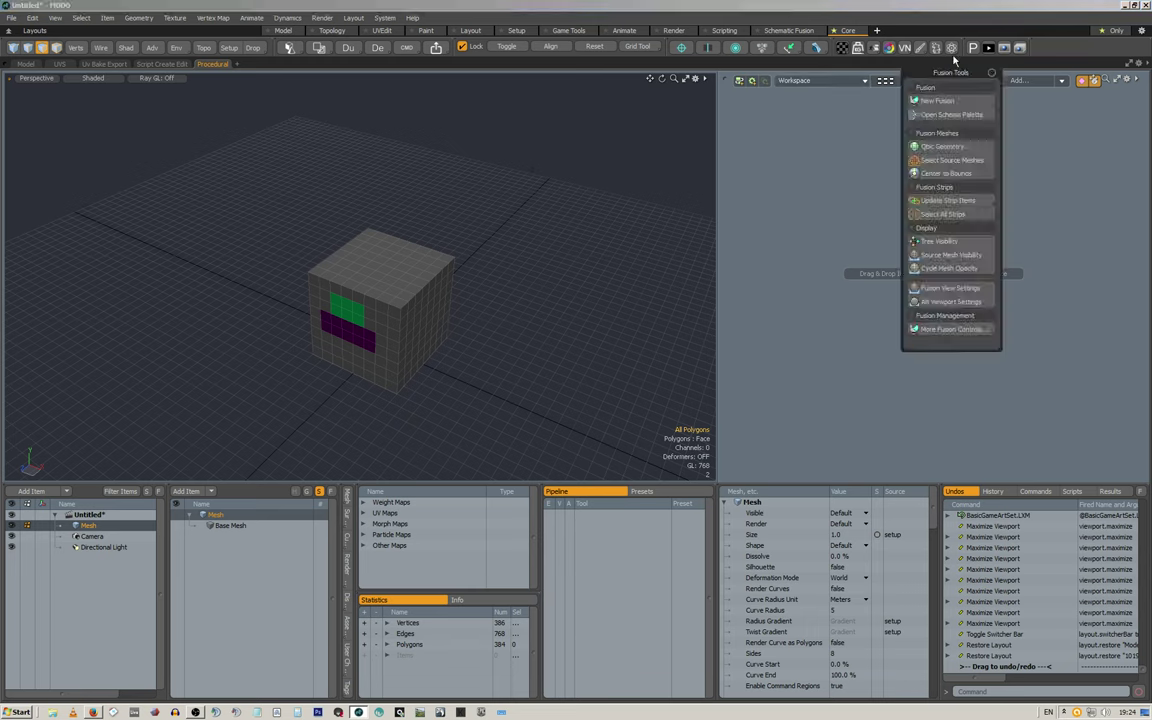
{"action": "left_click_drag", "start_coordinate": [957, 96], "coordinate": [617, 101]}
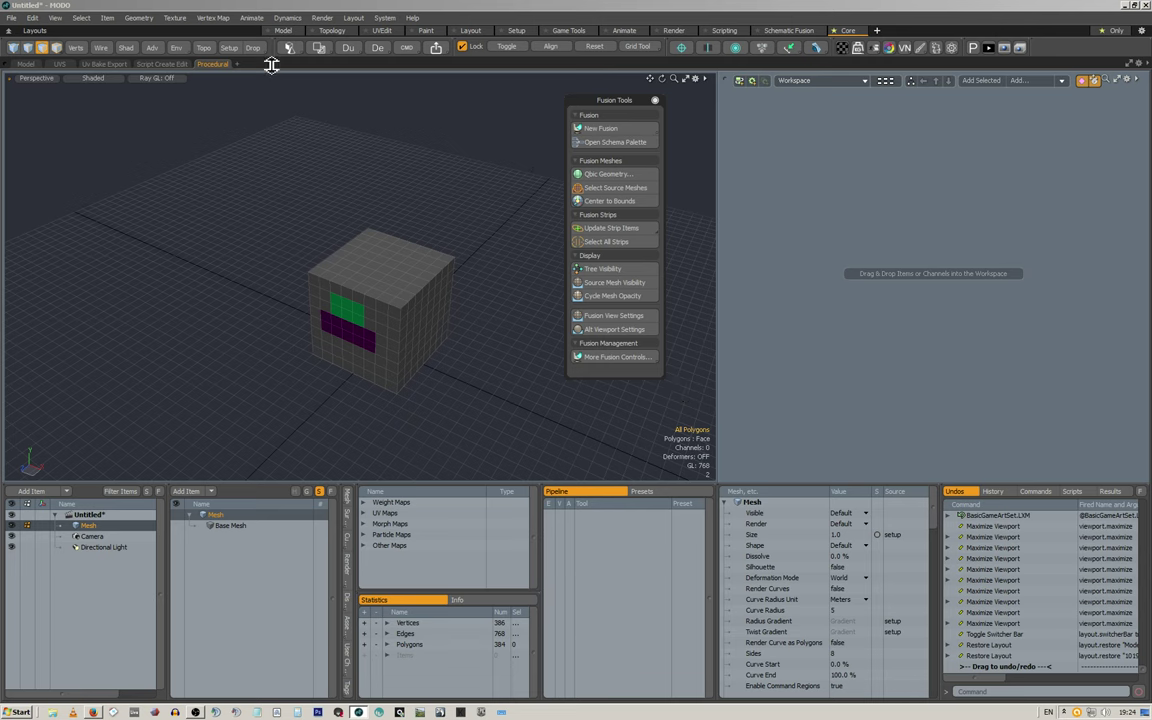
{"action": "left_click", "coordinate": [655, 102]}
Step: Switch to Core's Model layout, frame the cube, and look over the Mesh Edit palette
{"action": "left_click", "coordinate": [25, 63]}
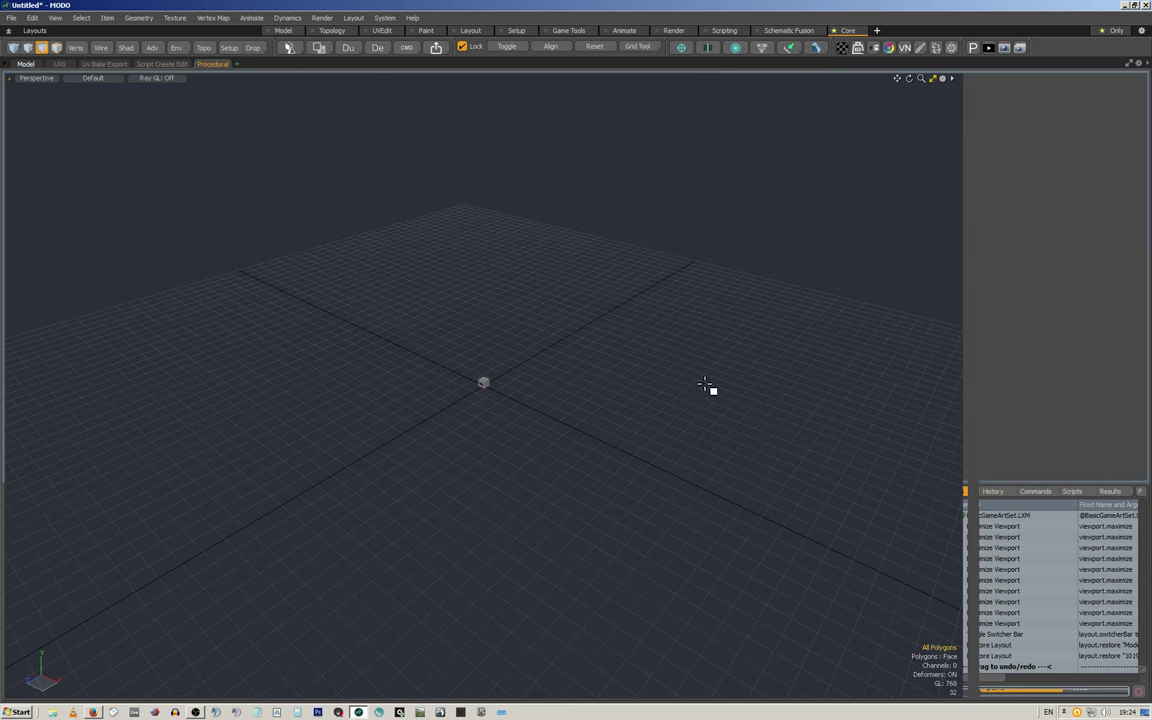
{"action": "key", "text": "a"}
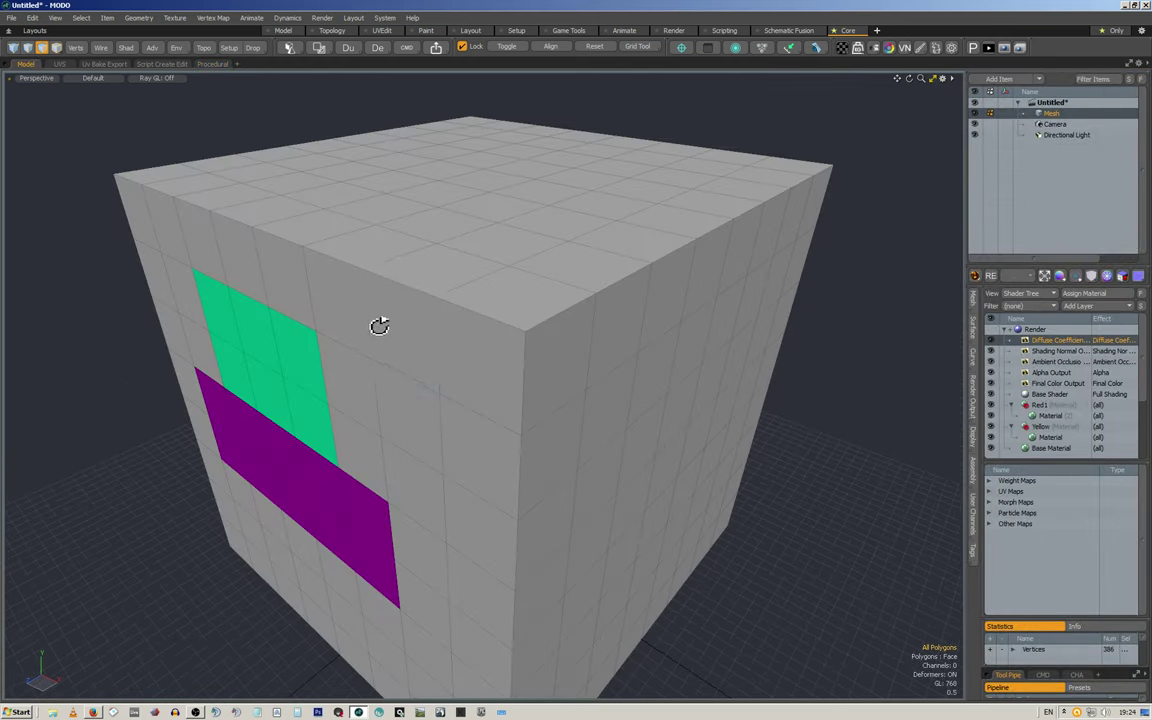
{"action": "left_click_drag", "start_coordinate": [379, 326], "coordinate": [531, 330], "text": "alt"}
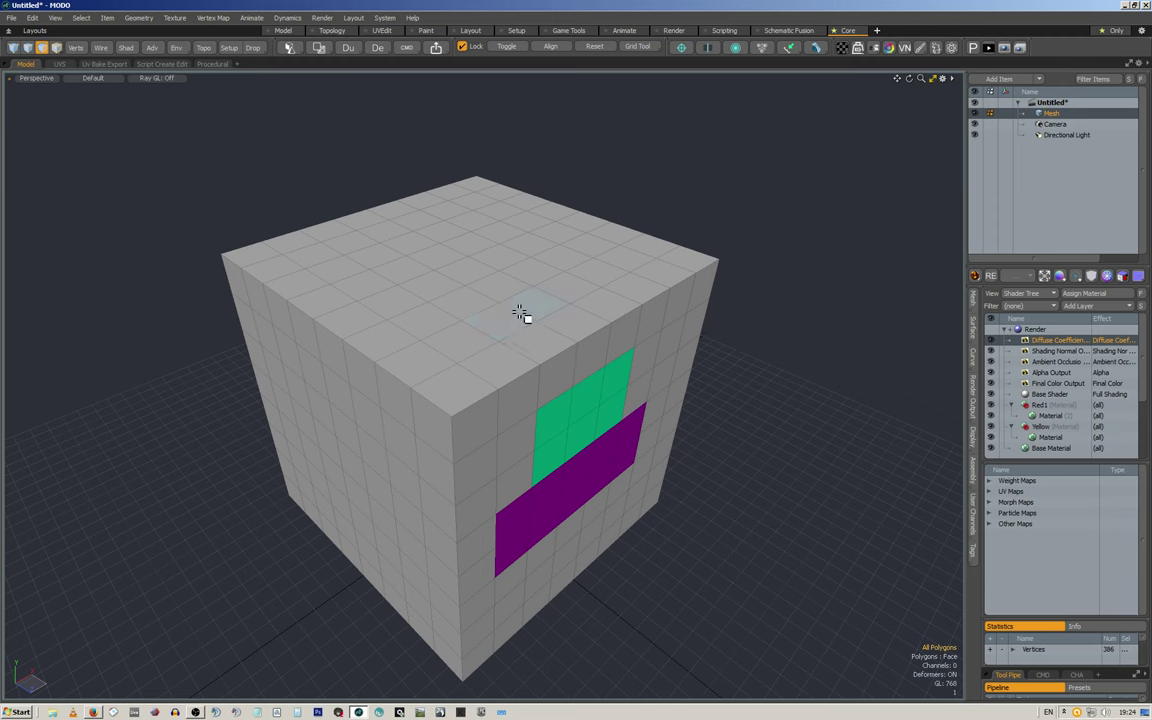
{"action": "left_click", "coordinate": [319, 48]}
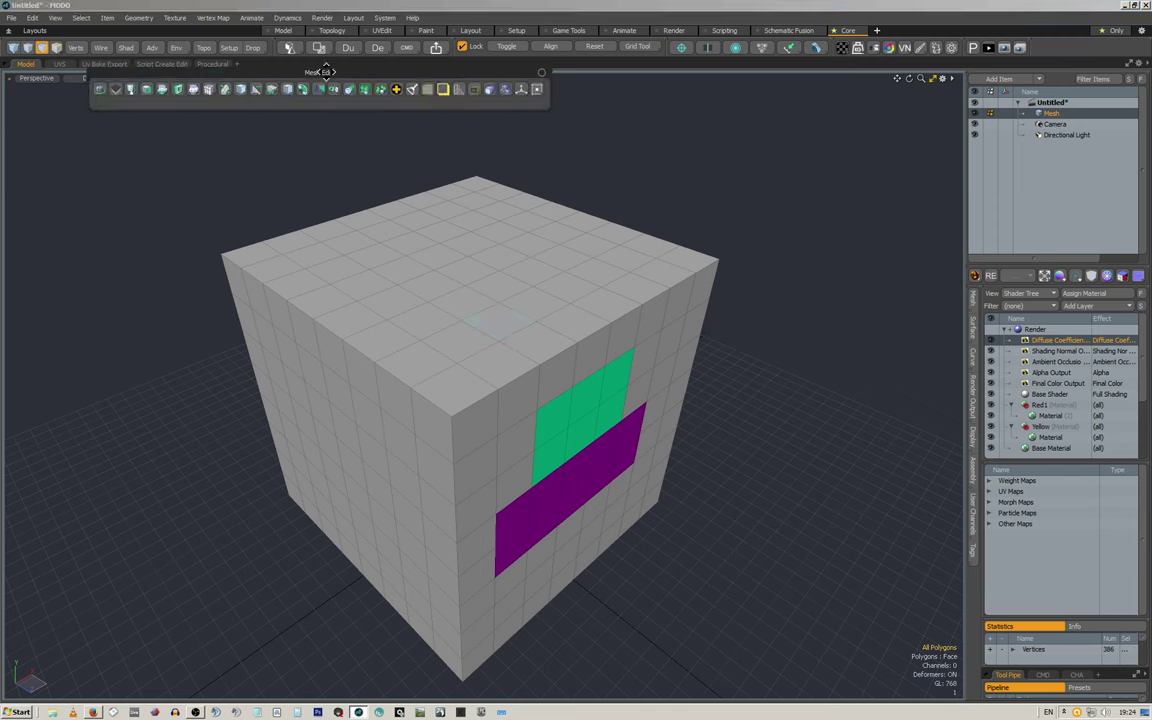
{"action": "left_click", "coordinate": [319, 91]}
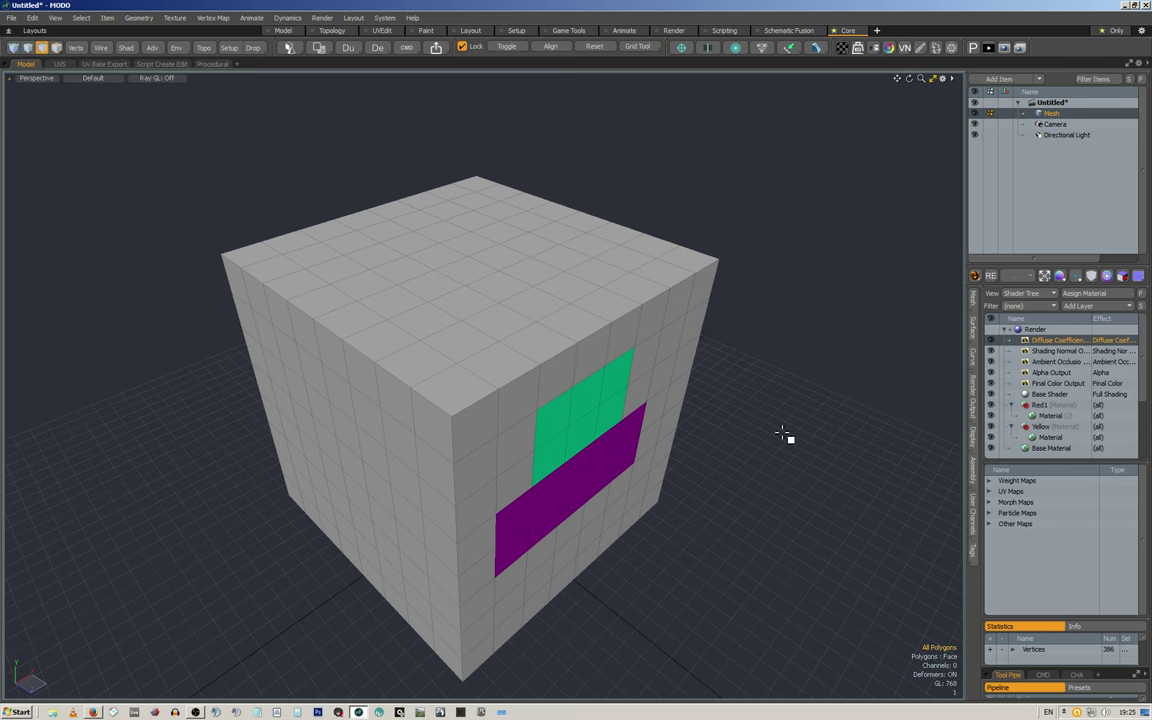
{"action": "left_click", "coordinate": [197, 712]}
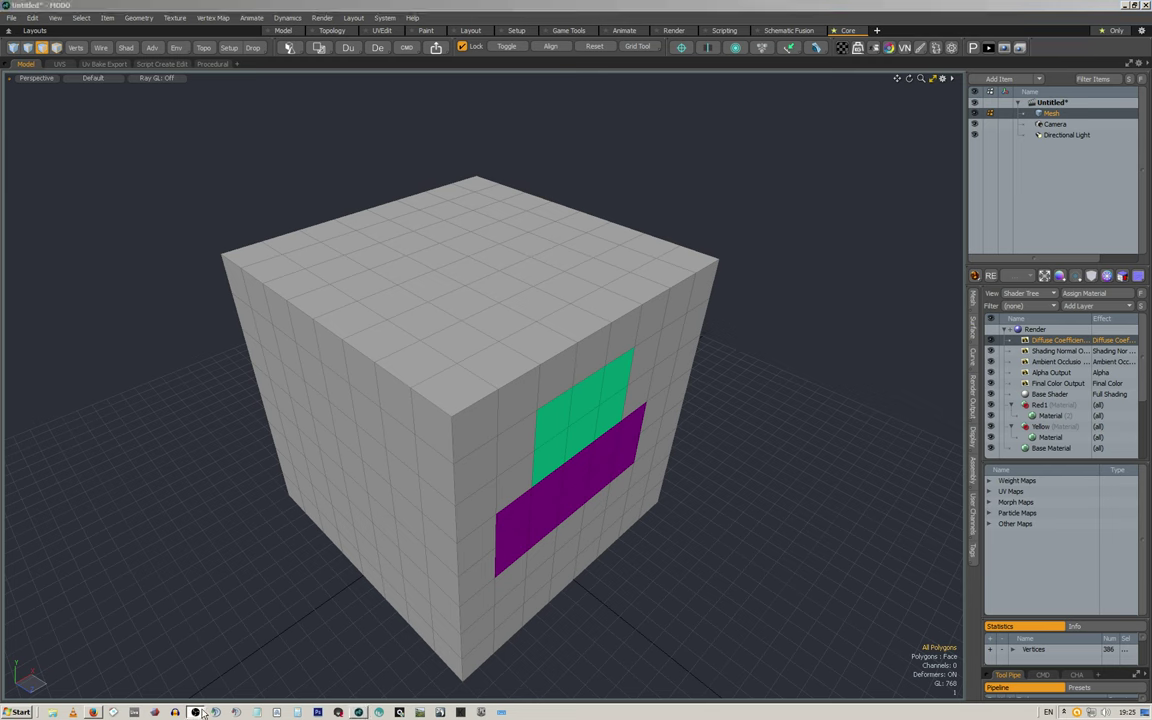